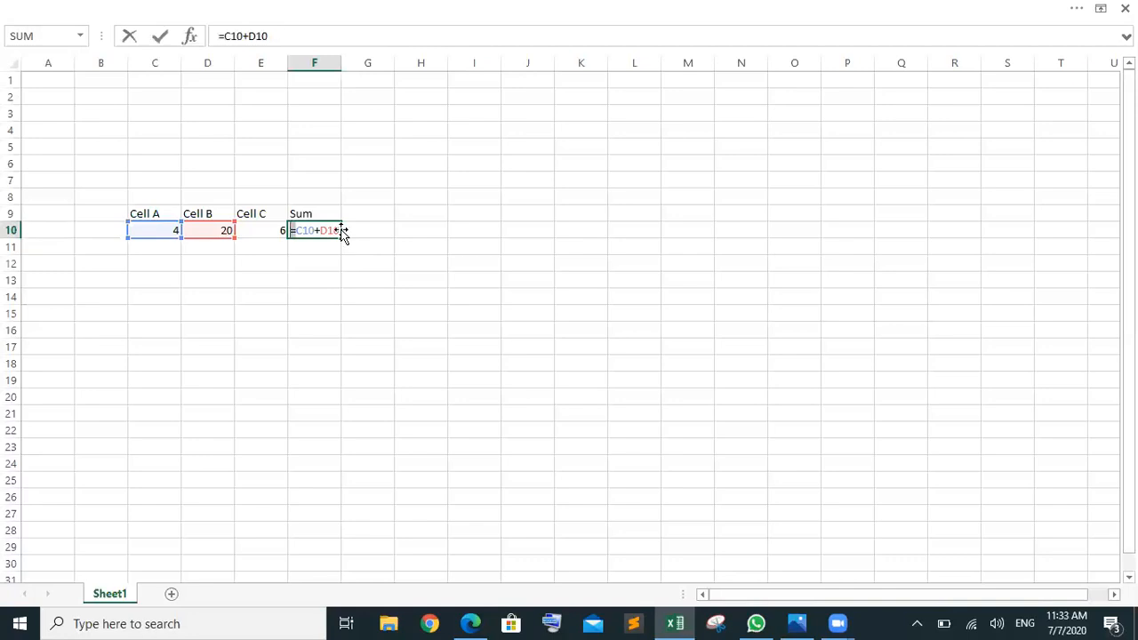
# Step: Commit =C10+D10 in F10 to show 24, then compare it against the value in E10
pyautogui.moveTo(341, 230); pyautogui.dragTo(297, 231)
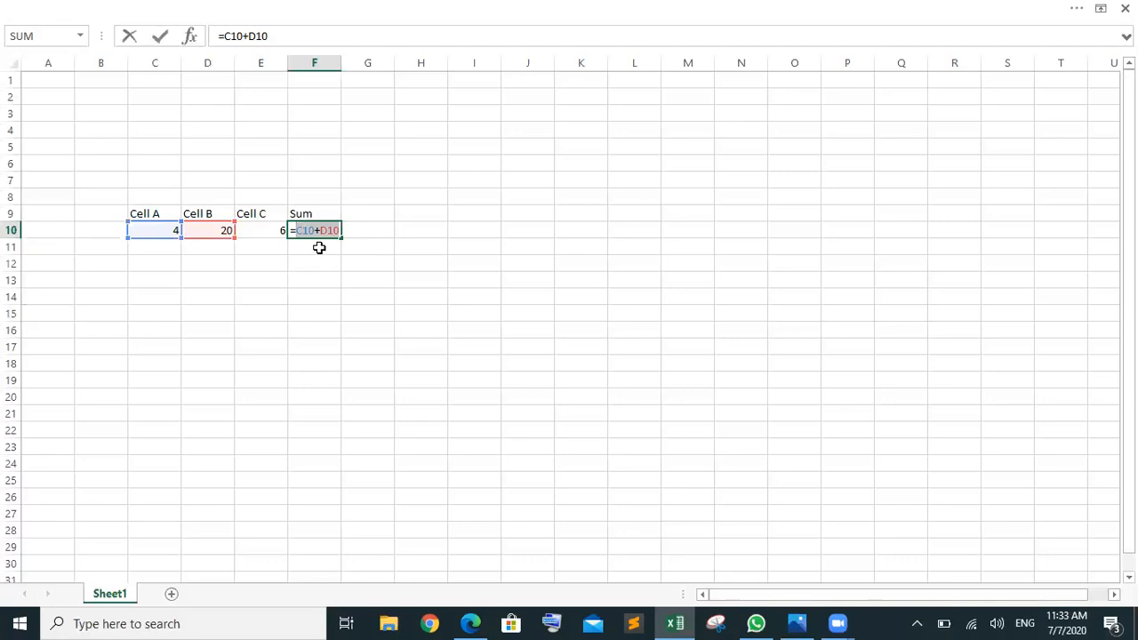
pyautogui.press('Return')
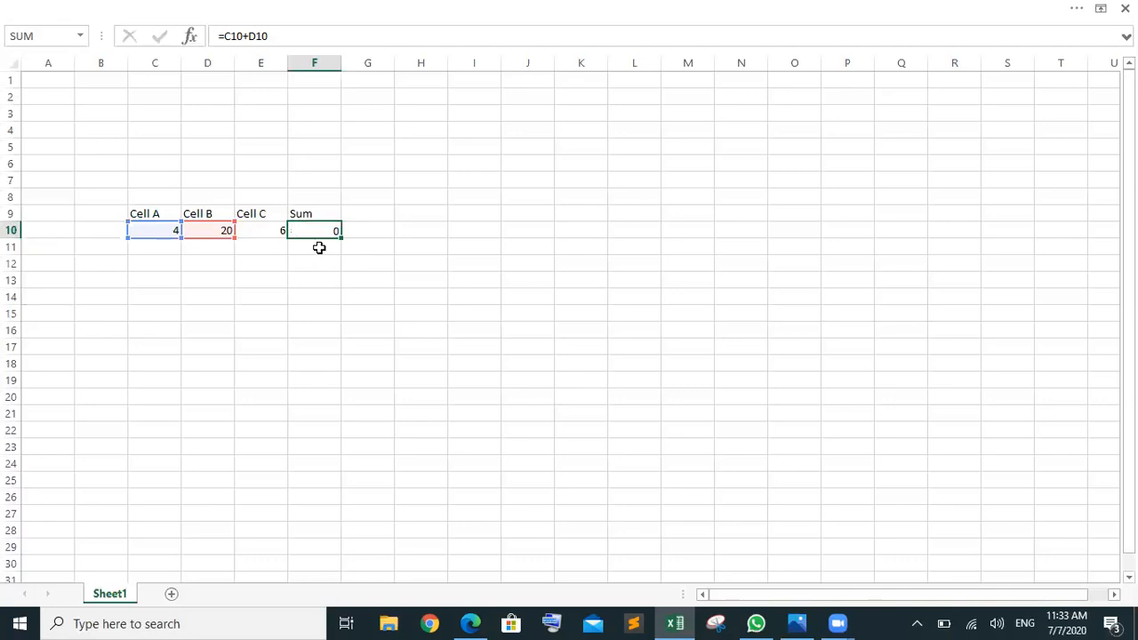
pyautogui.click(318, 229)
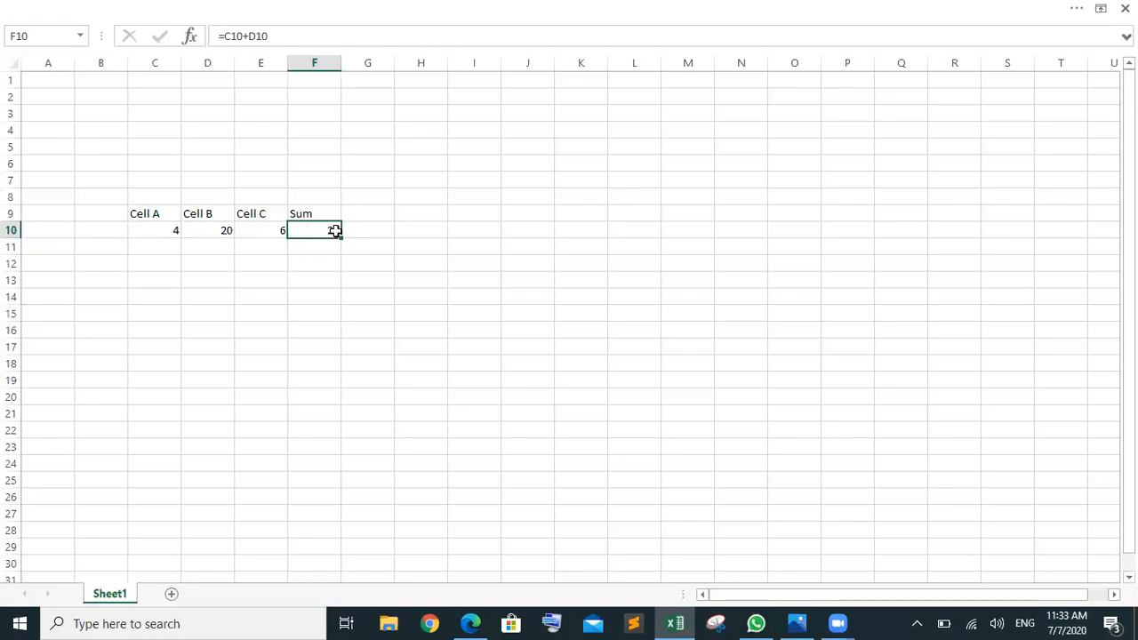
pyautogui.click(266, 229)
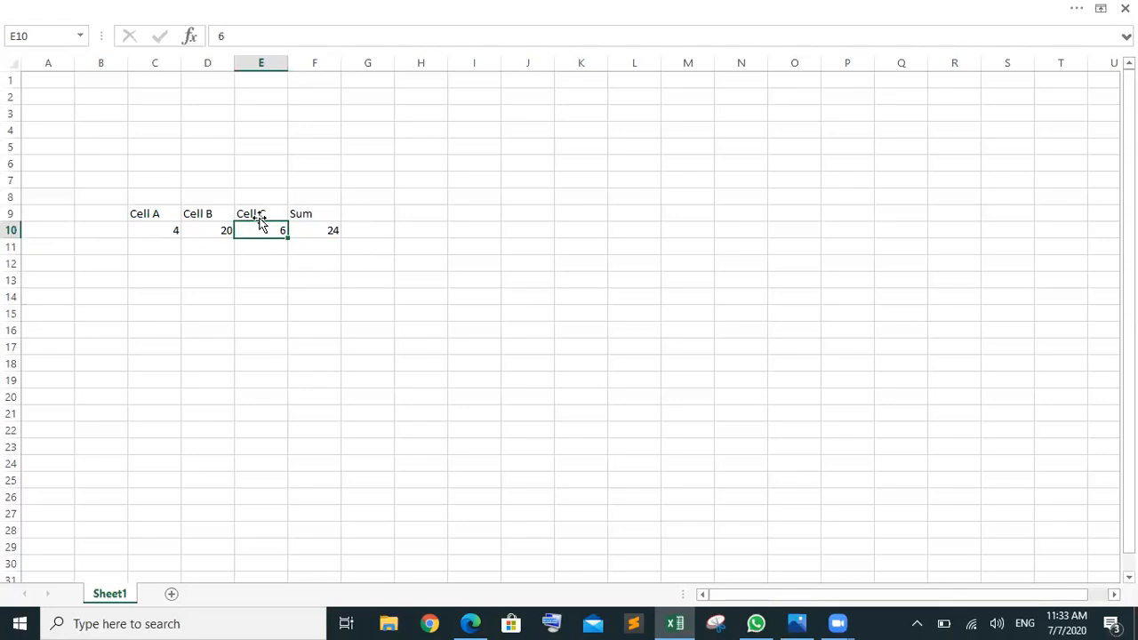
pyautogui.click(320, 227)
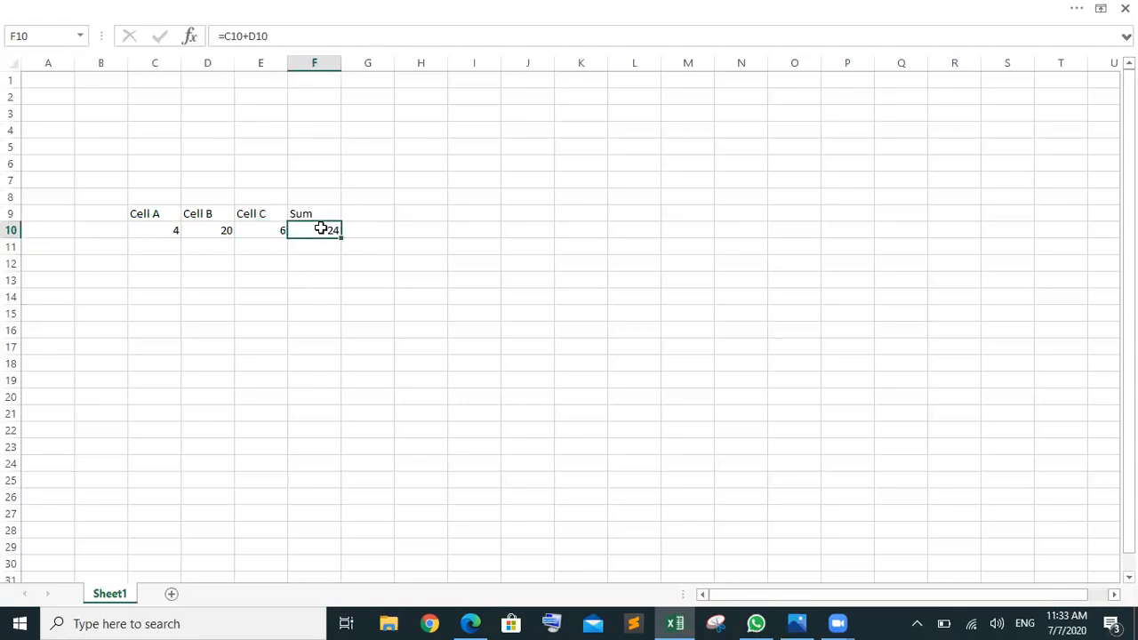
pyautogui.click(264, 230)
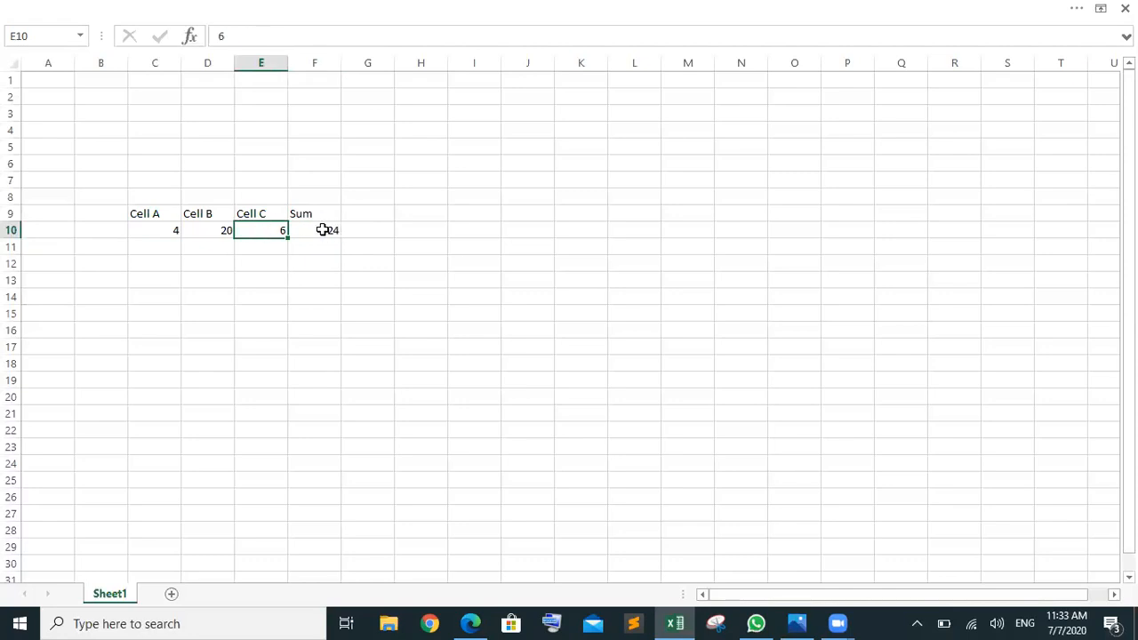
pyautogui.click(322, 230)
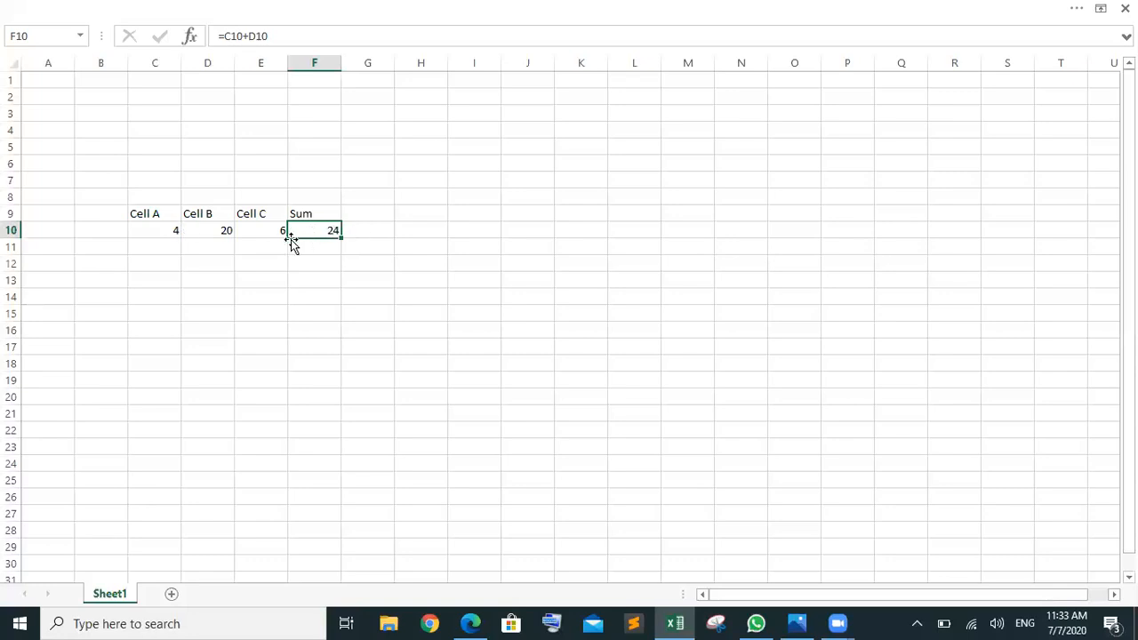
pyautogui.click(261, 232)
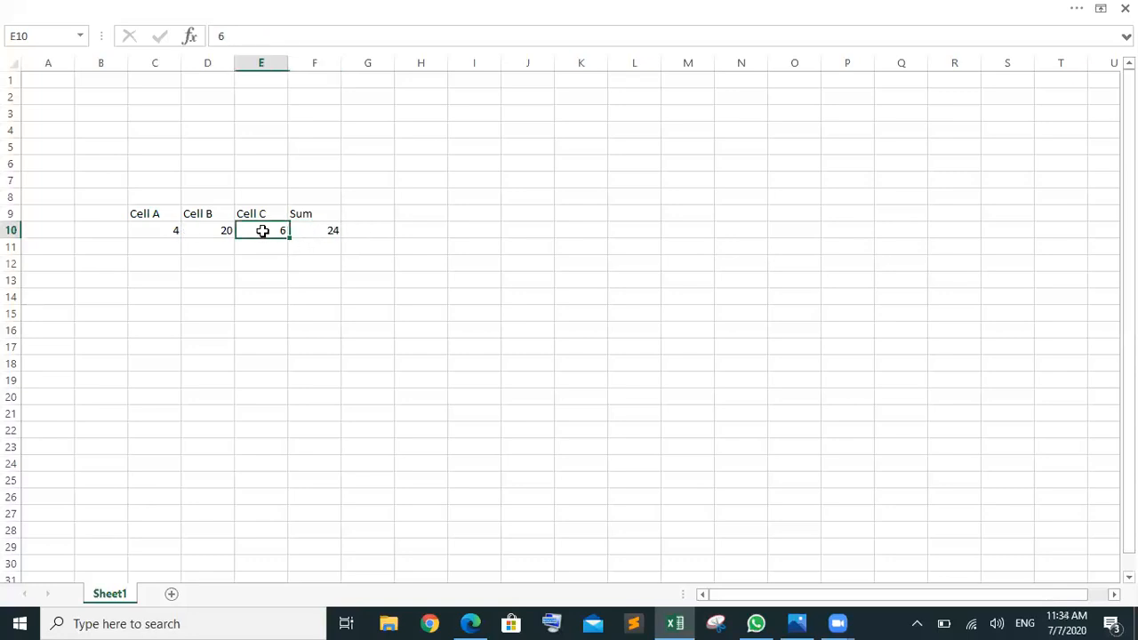
# Step: Append +E10 to F10's formula so =C10+D10+E10 returns 30
pyautogui.doubleClick(331, 227)
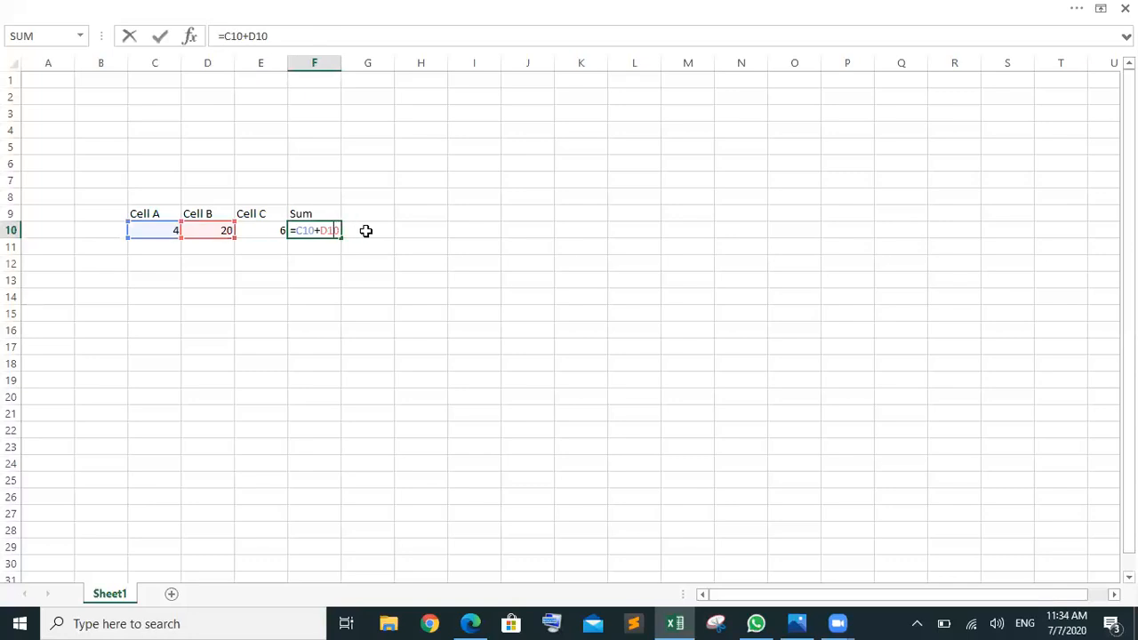
pyautogui.write('+E10')
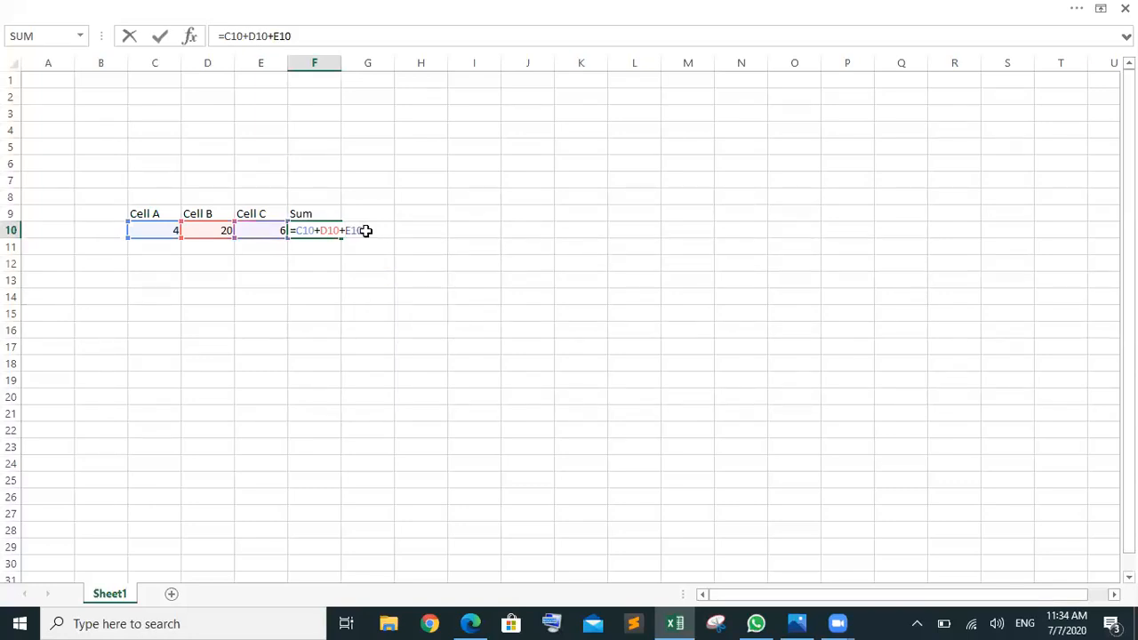
pyautogui.press('Return')
pyautogui.click(377, 351)
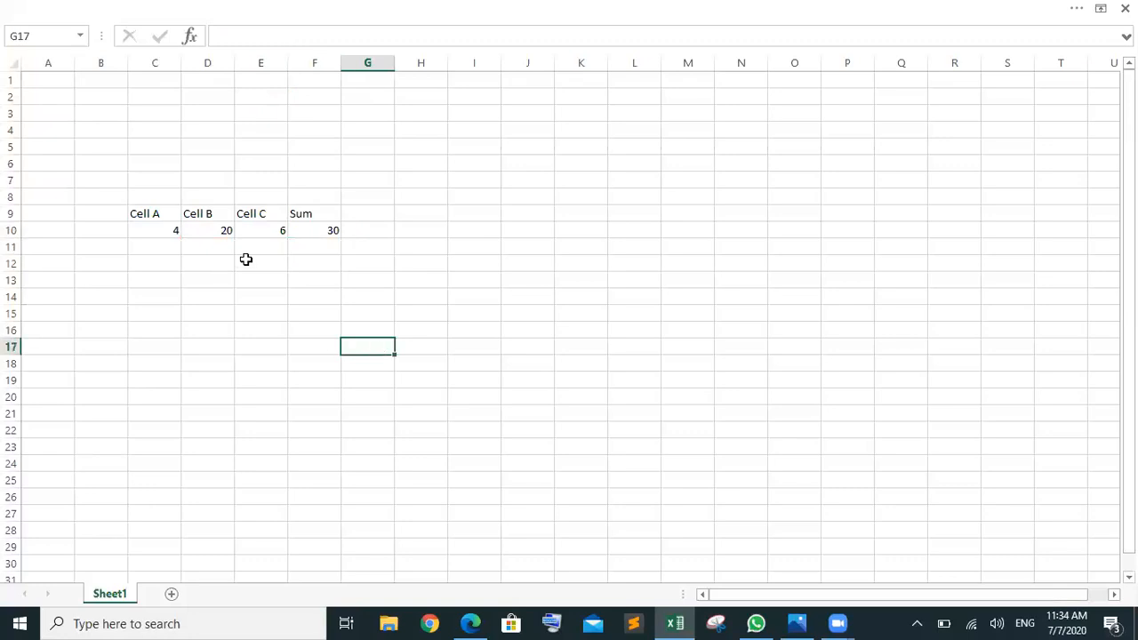
pyautogui.click(325, 226)
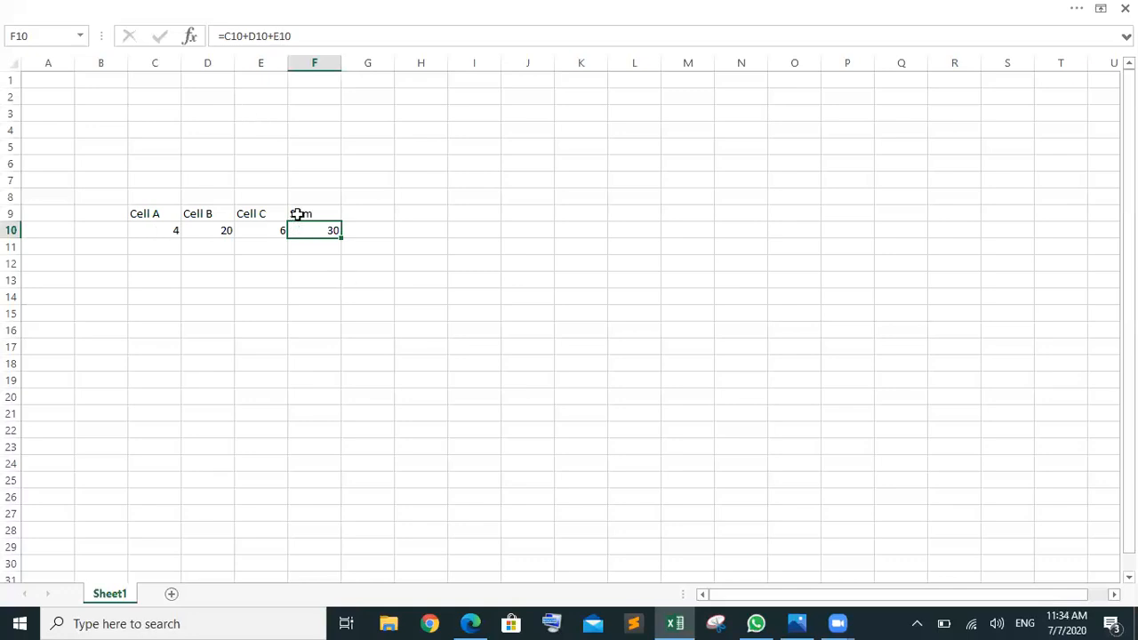
# Step: Delete the Sum heading and total in F9:F10
pyautogui.moveTo(298, 214); pyautogui.dragTo(305, 232)
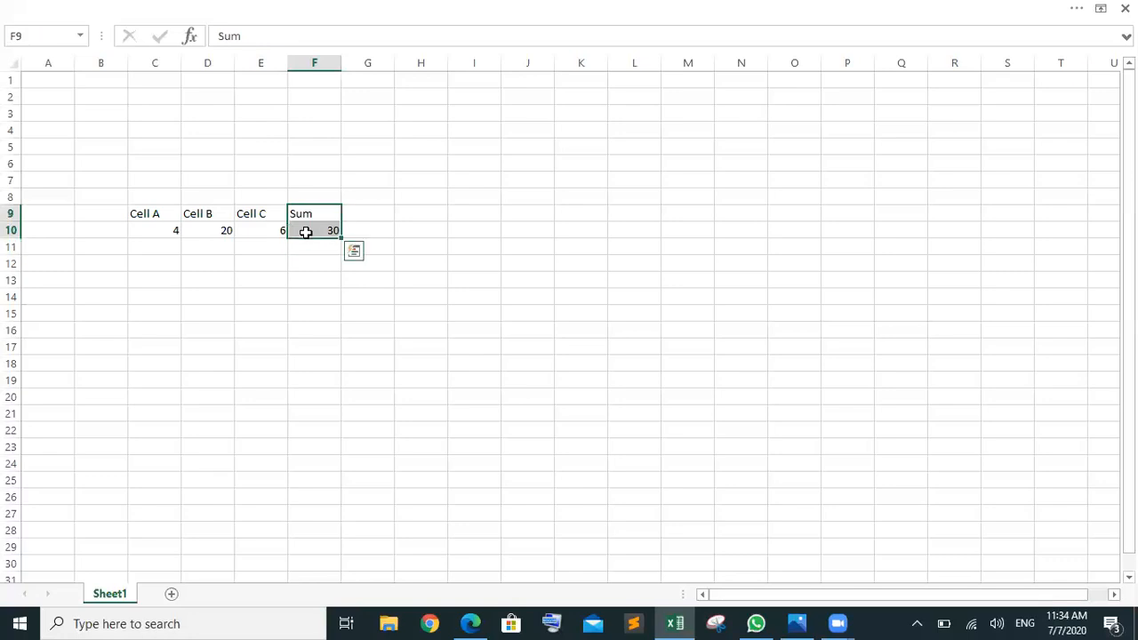
pyautogui.press('Delete')
pyautogui.click(368, 293)
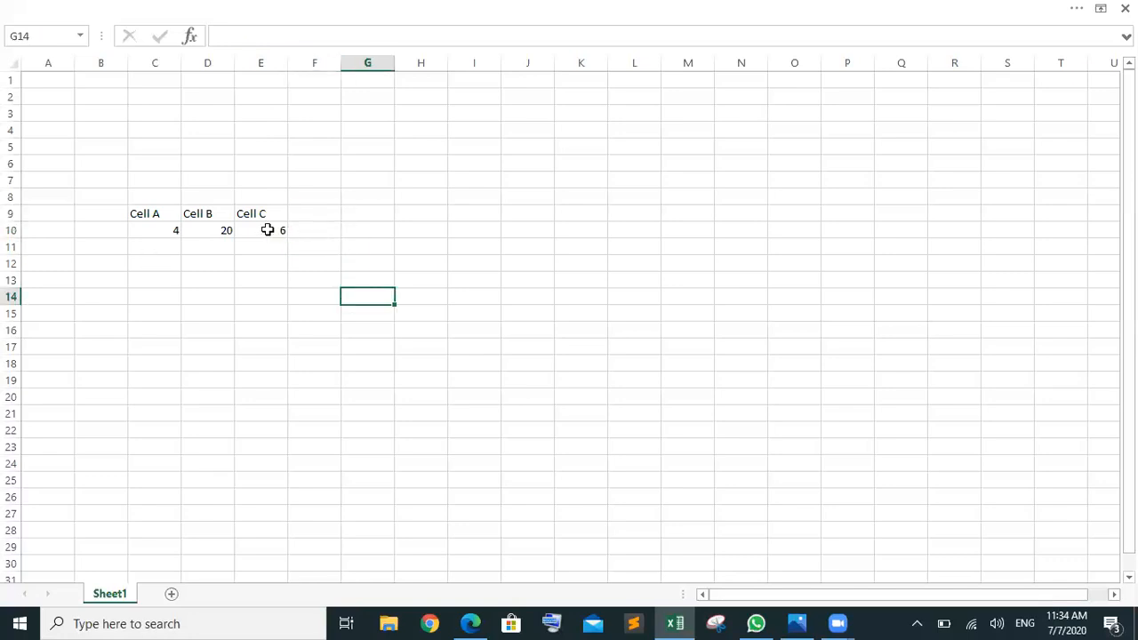
pyautogui.click(267, 230)
# Step: Fill D10 down to D22 as a Fill Series running from 20 to 32
pyautogui.click(225, 230)
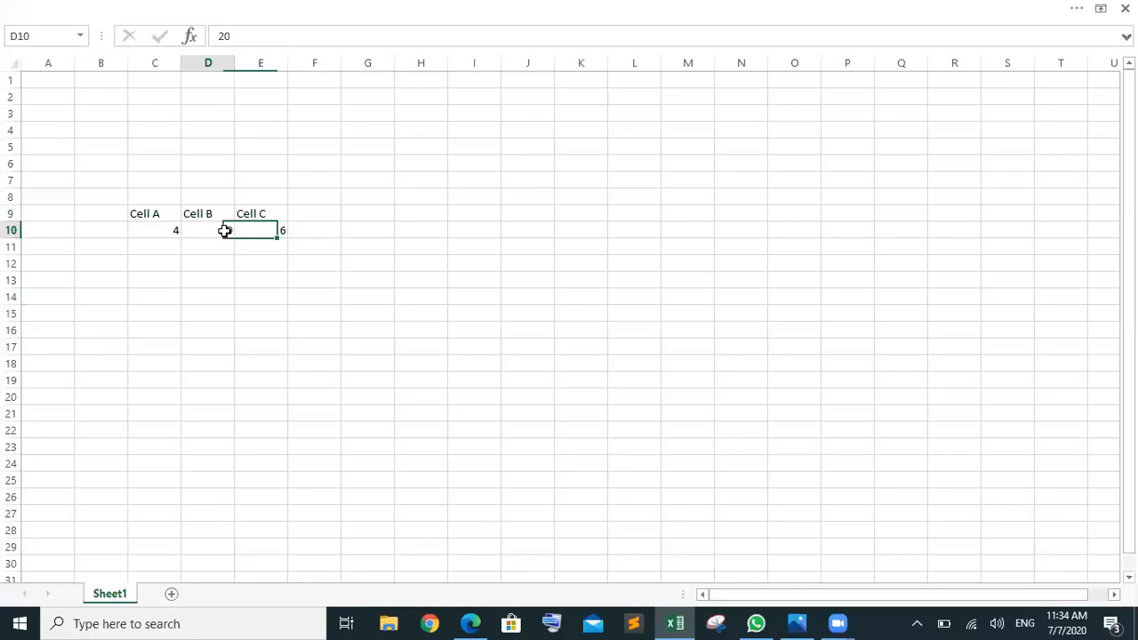
pyautogui.moveTo(233, 238); pyautogui.dragTo(230, 439)
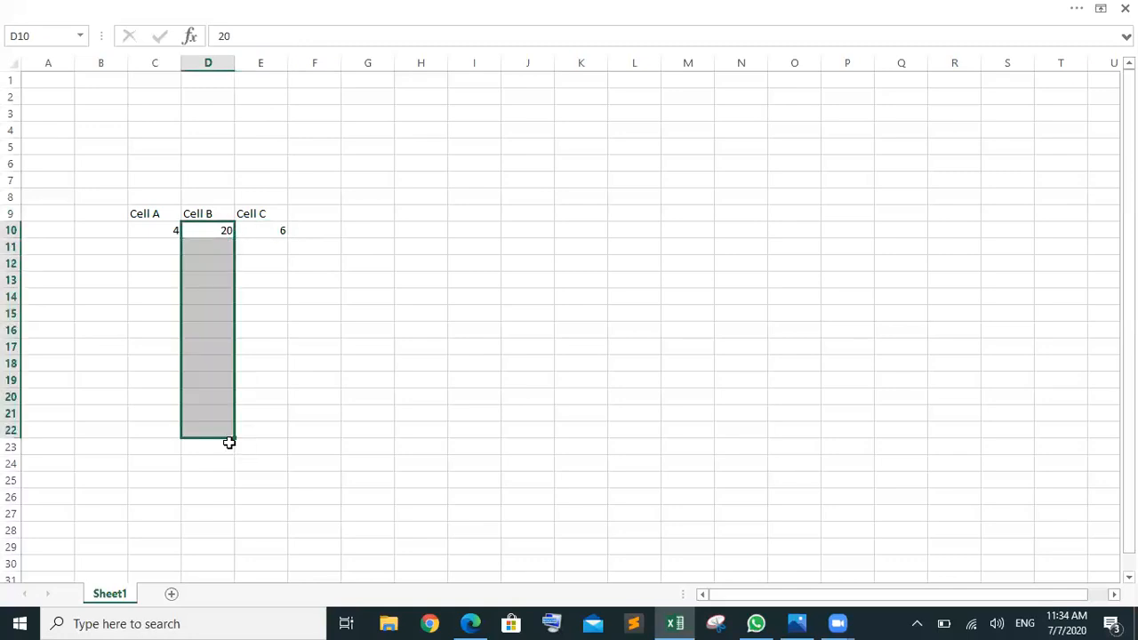
pyautogui.click(315, 311)
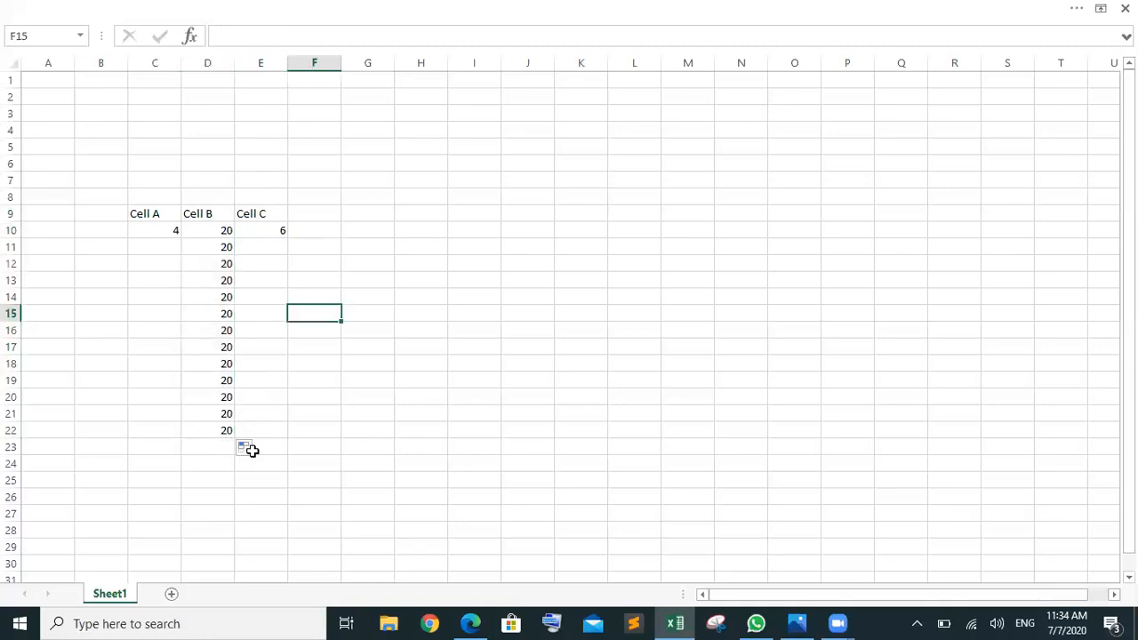
pyautogui.click(250, 450)
pyautogui.click(208, 488)
pyautogui.click(346, 399)
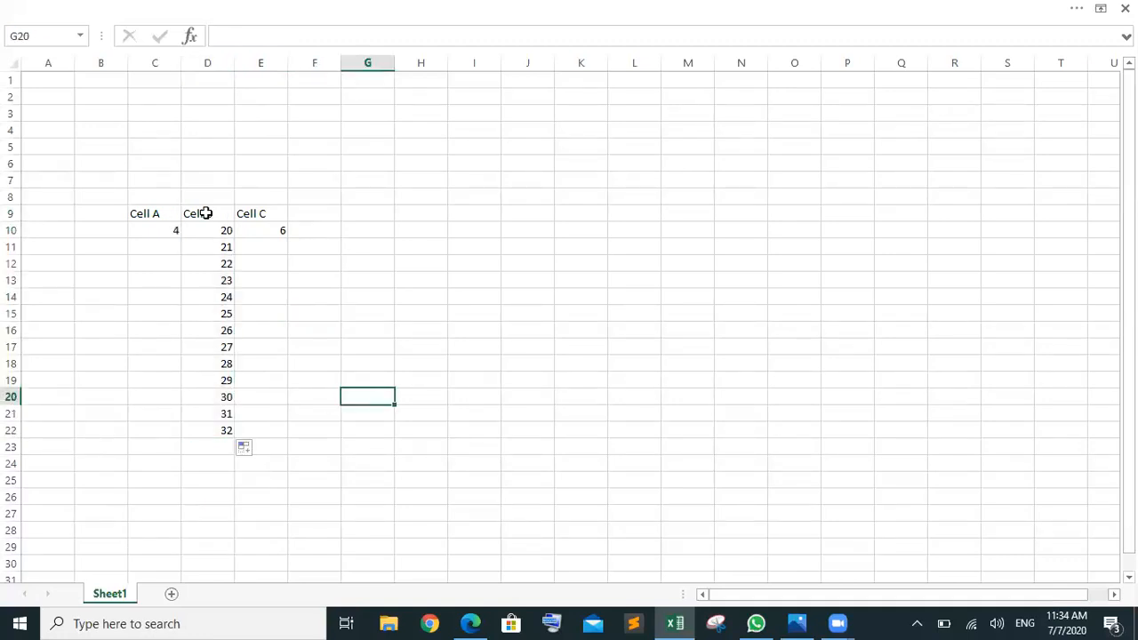
# Step: Check the Cell B series runs 20 to 32, then select C24
pyautogui.click(205, 214)
pyautogui.click(206, 231)
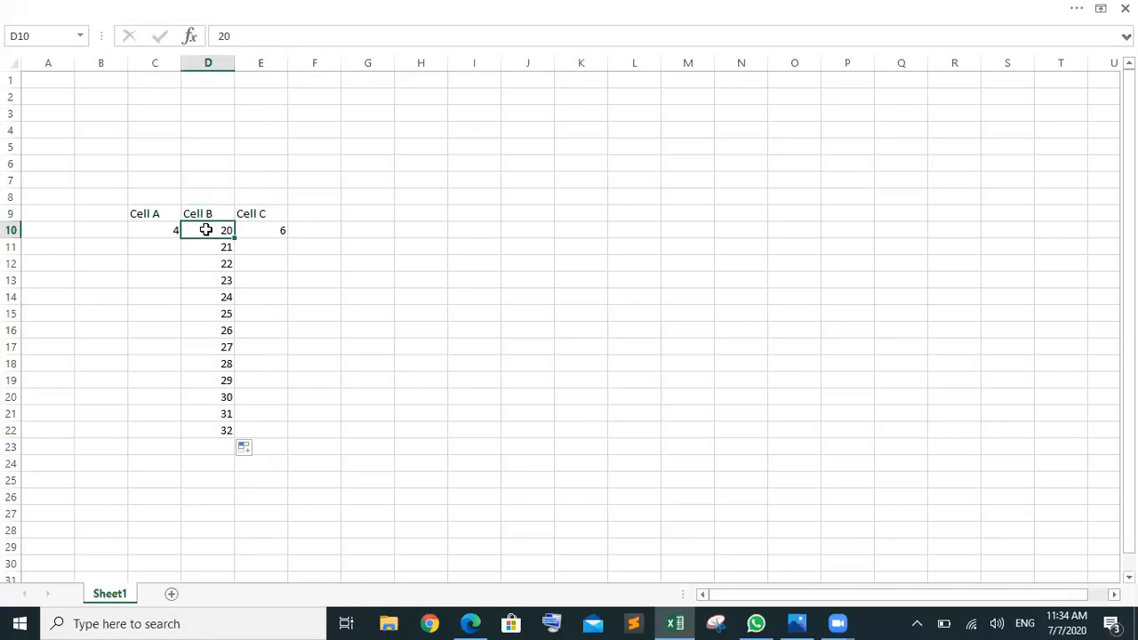
pyautogui.click(216, 428)
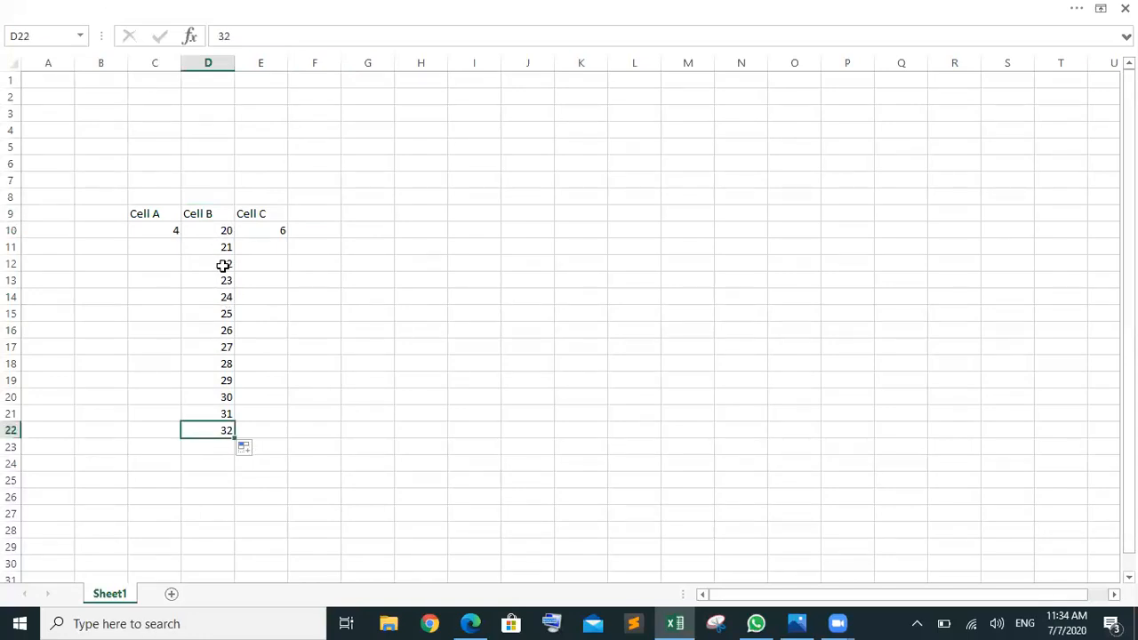
pyautogui.click(207, 466)
pyautogui.click(154, 468)
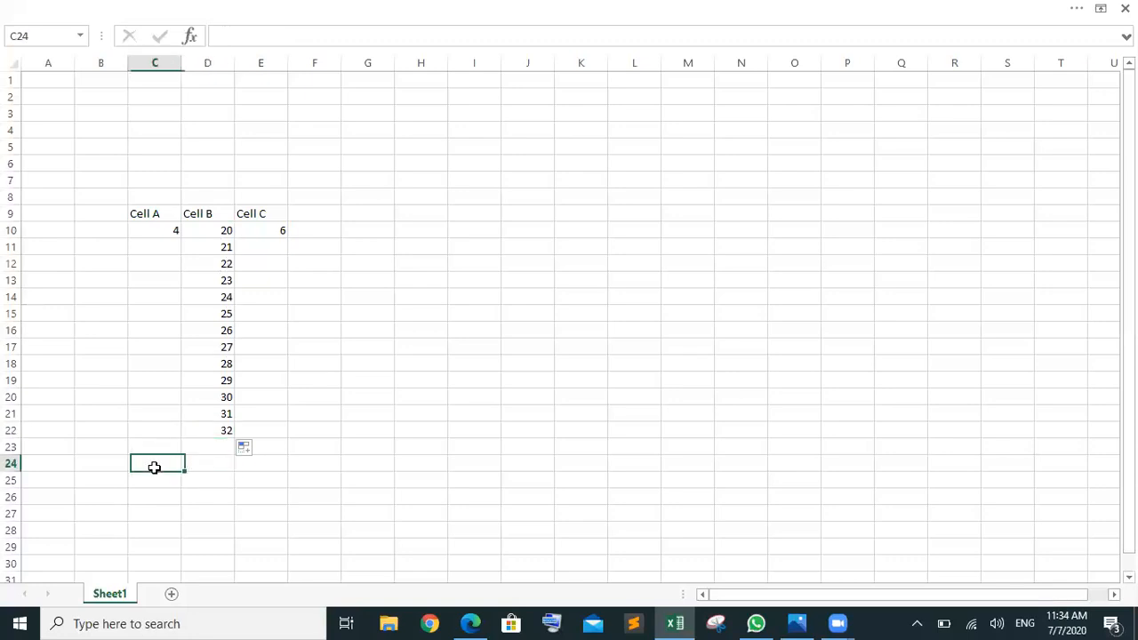
# Step: Label C24 'Sum' and enter =SUM(D10:D22) in D24, returning 338
pyautogui.write('Sum')
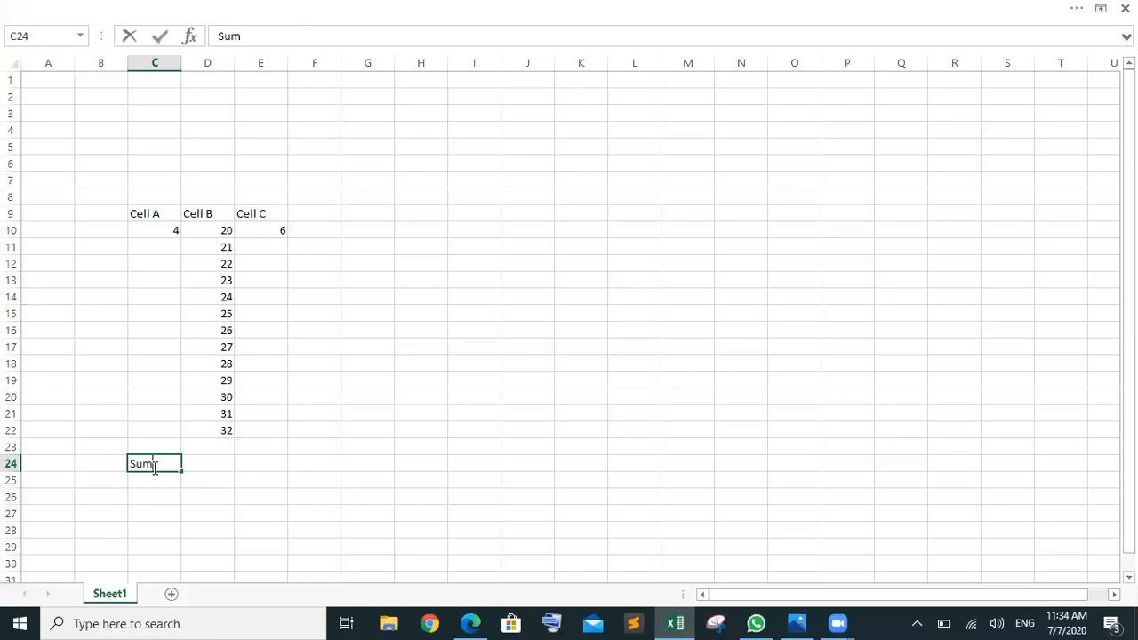
pyautogui.click(218, 460)
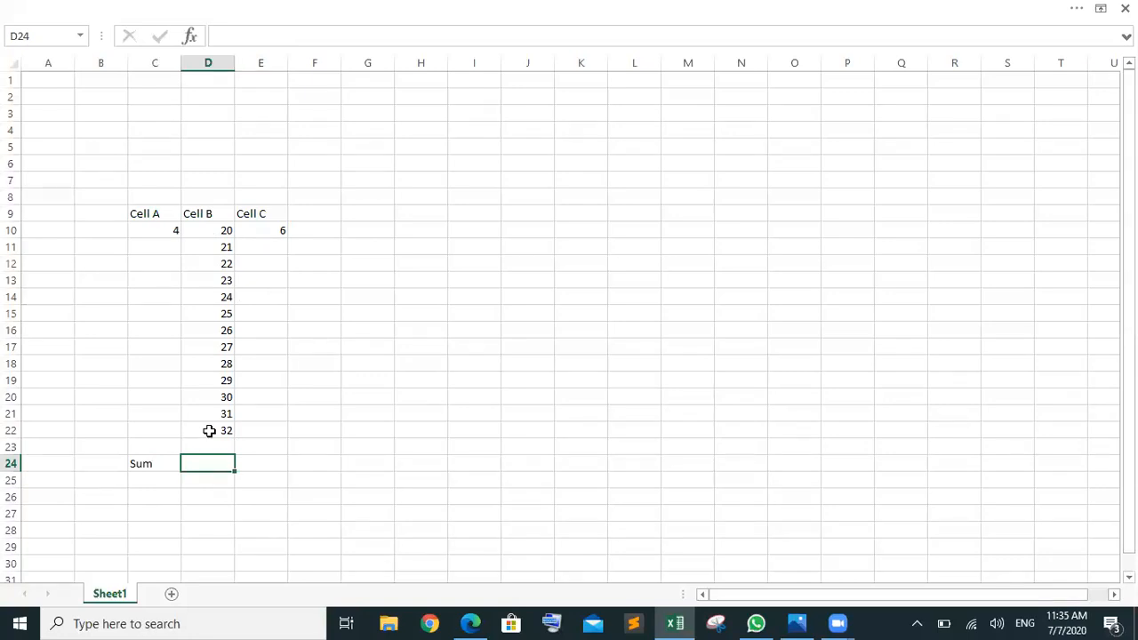
pyautogui.write('=su')
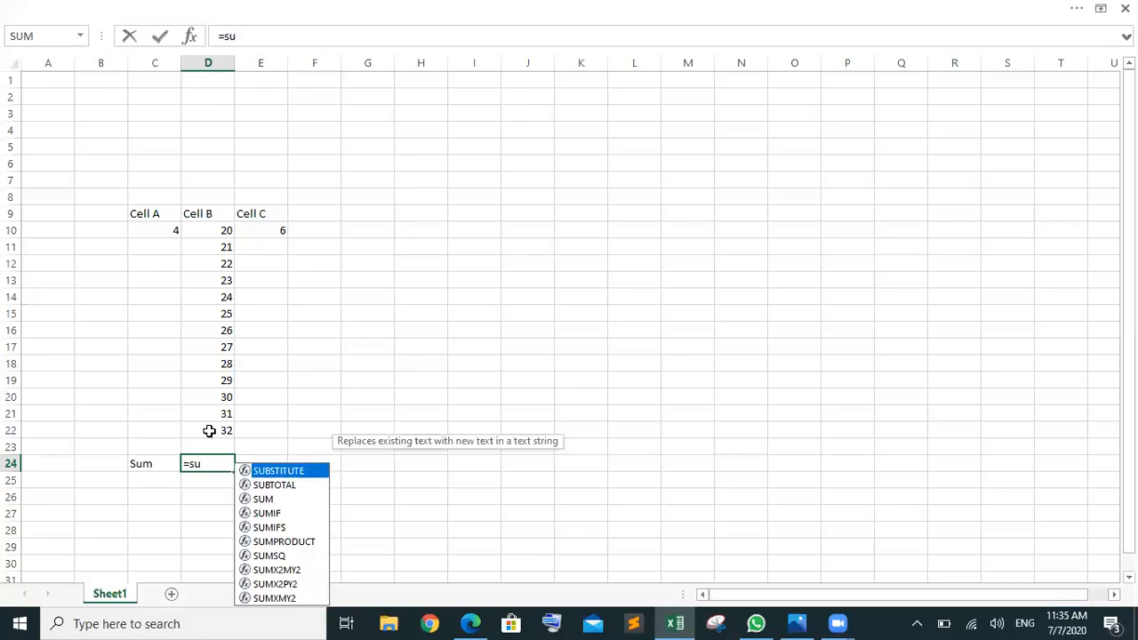
pyautogui.press('Down')
pyautogui.press('Down')
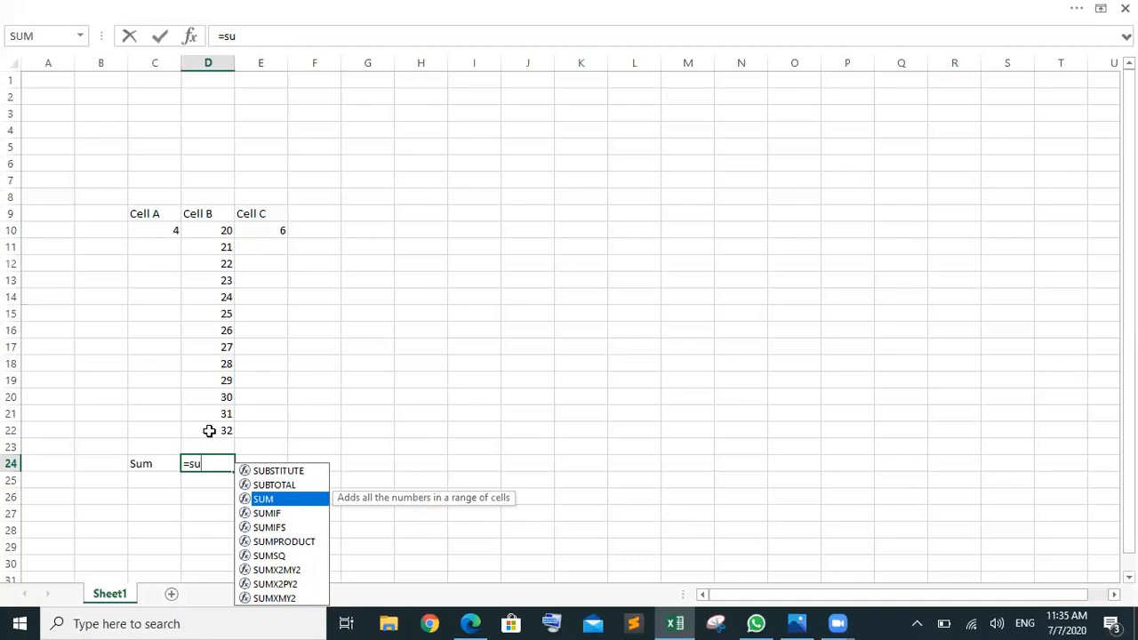
pyautogui.press('Tab')
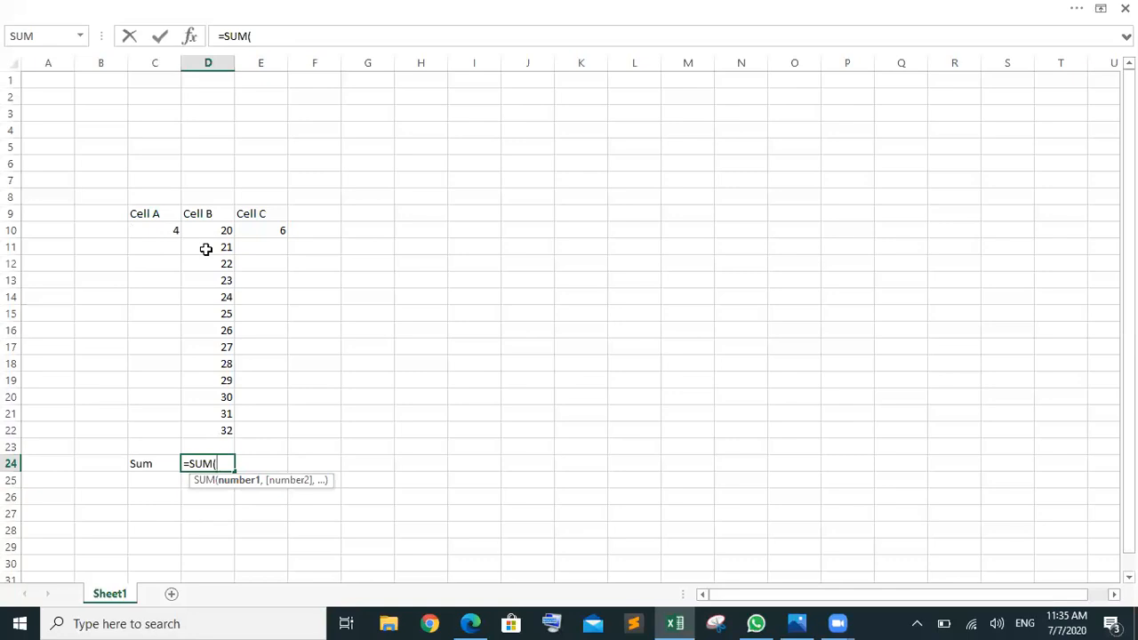
pyautogui.moveTo(201, 230); pyautogui.dragTo(217, 427)
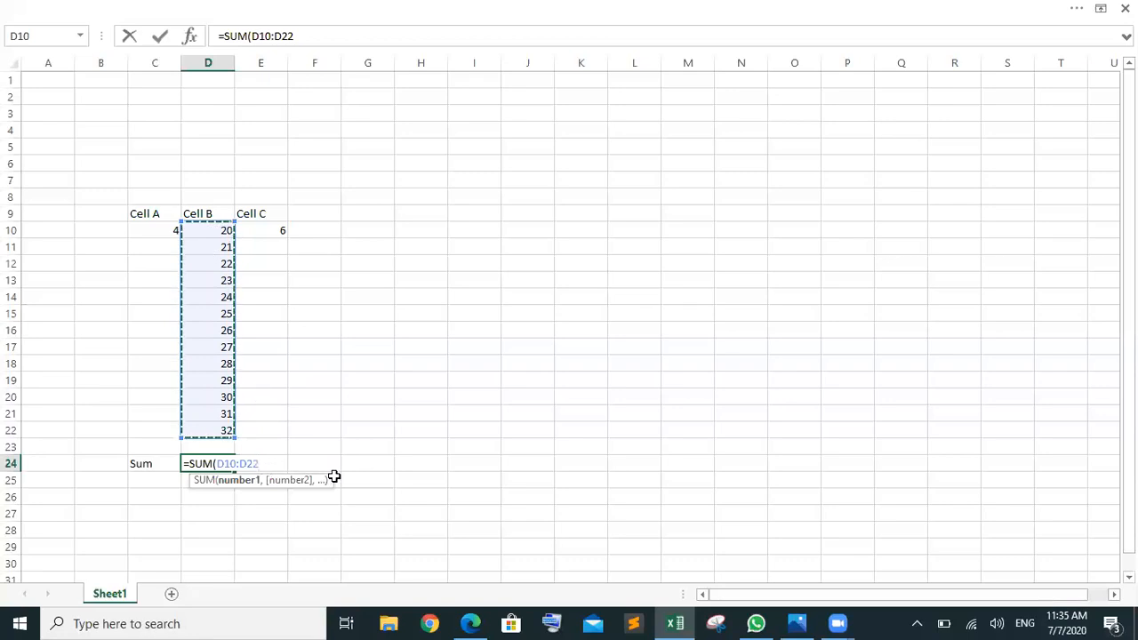
pyautogui.write(')')
pyautogui.press('Return')
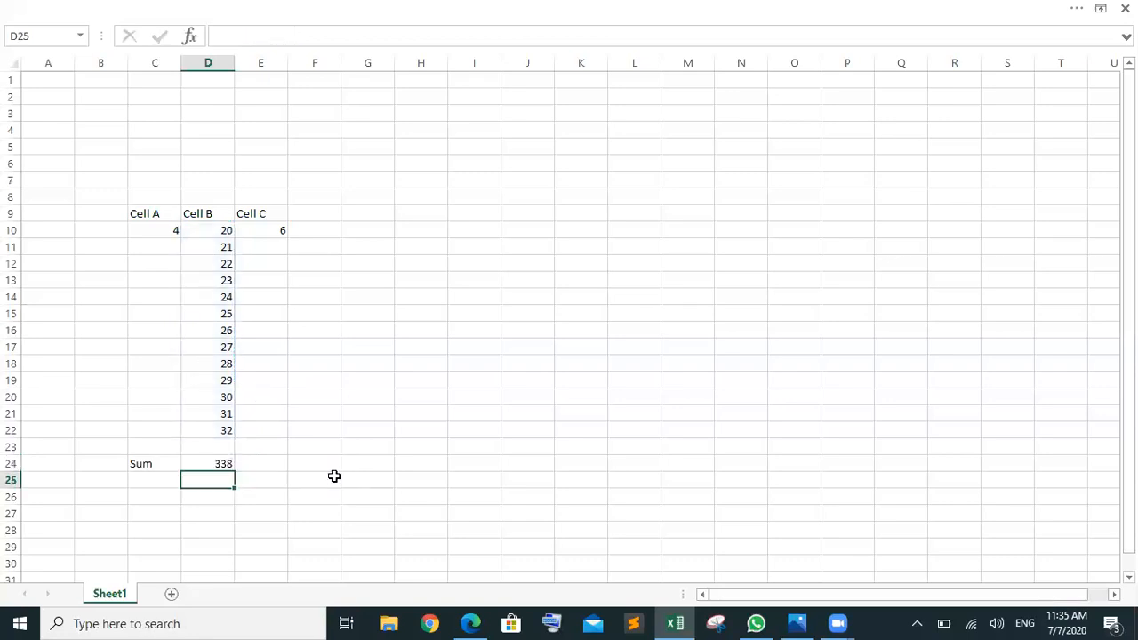
pyautogui.moveTo(228, 432); pyautogui.dragTo(224, 232)
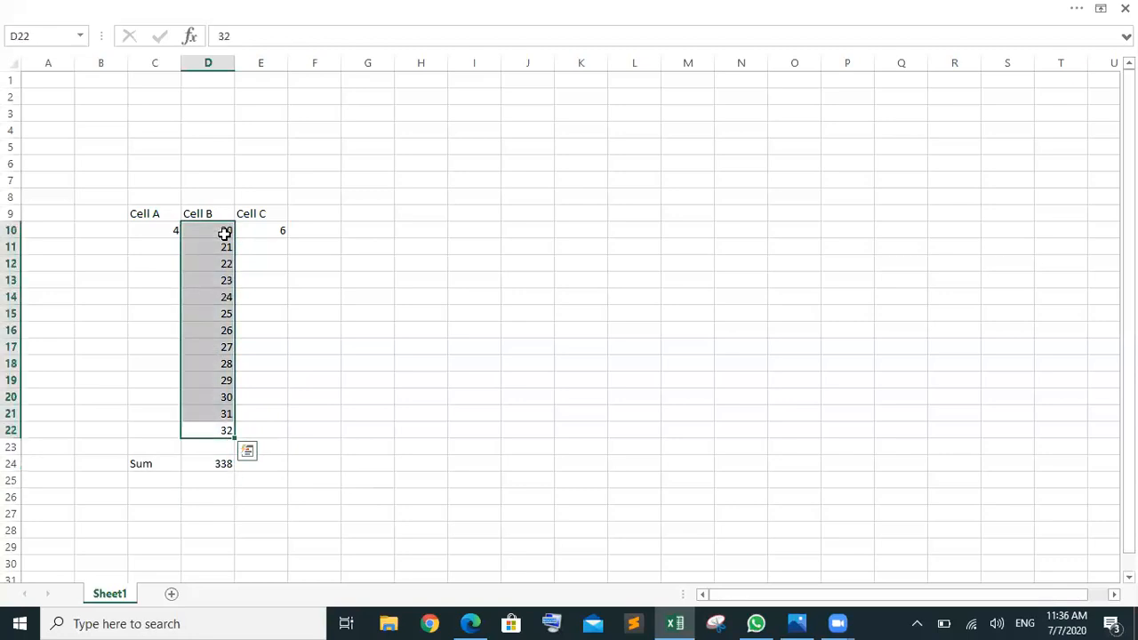
pyautogui.click(207, 463)
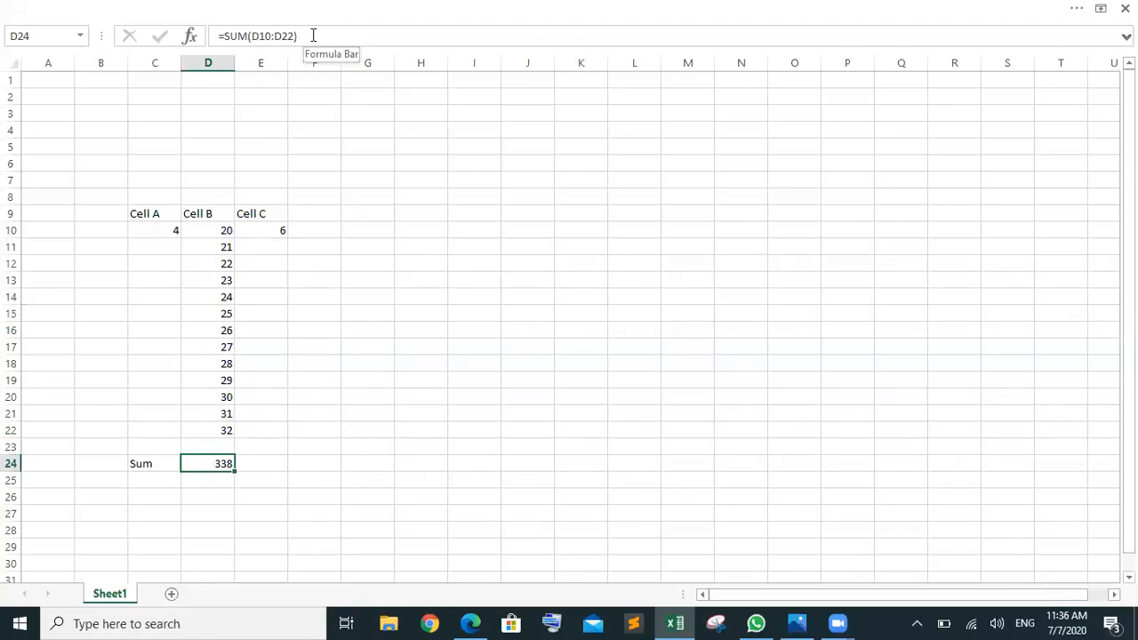
pyautogui.click(153, 232)
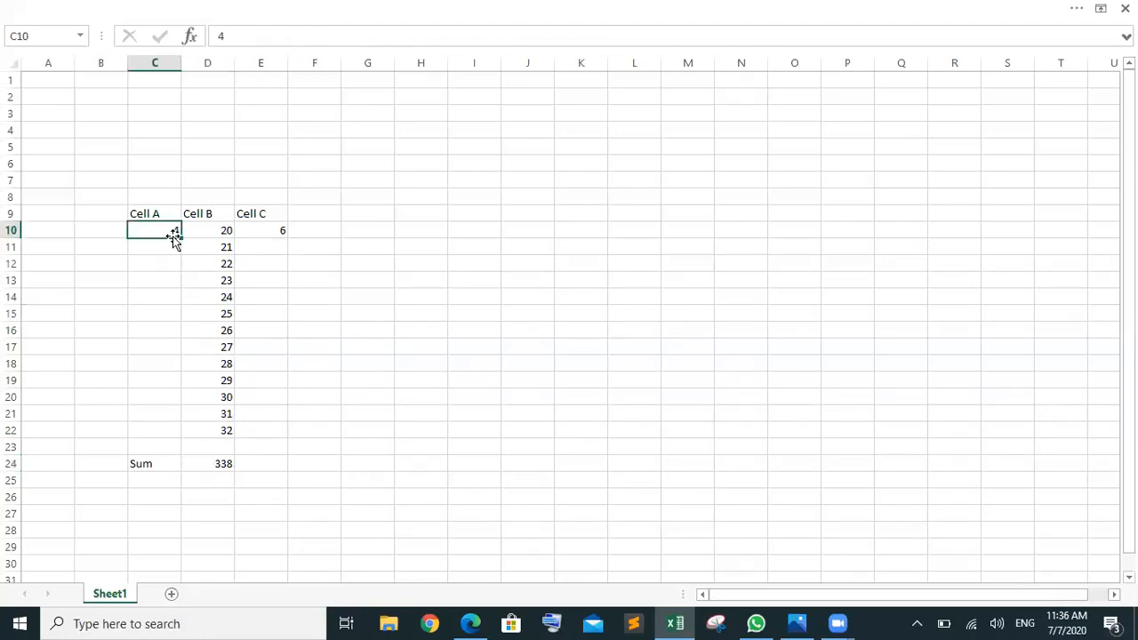
# Step: Fill Cell A down to row 22 as a series from 4 to 16
pyautogui.moveTo(181, 237); pyautogui.dragTo(175, 436)
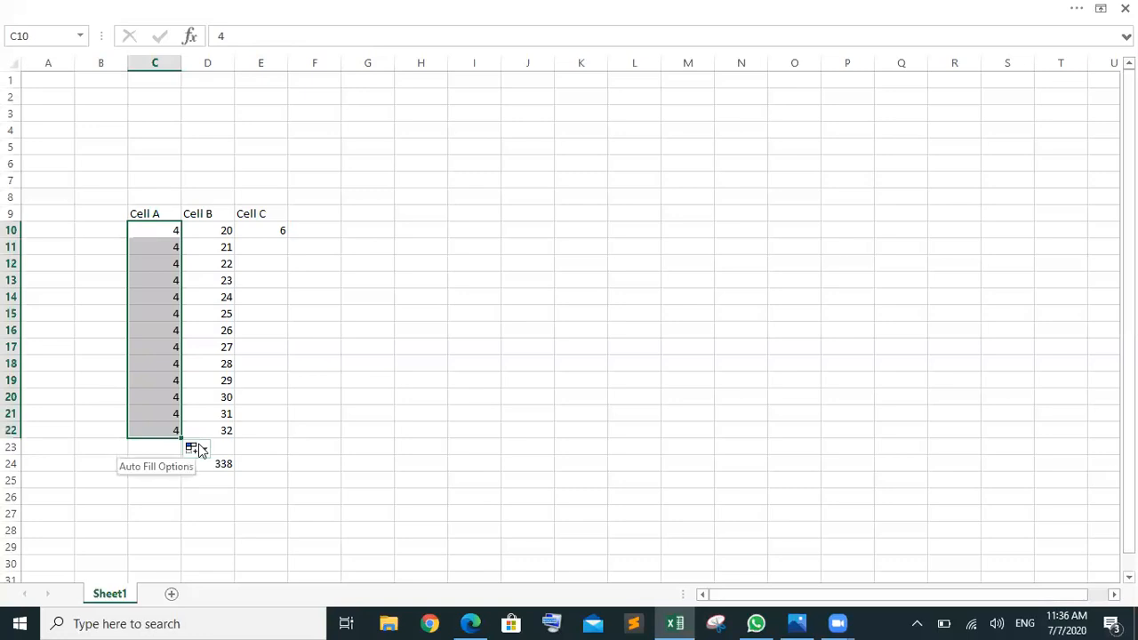
pyautogui.click(201, 449)
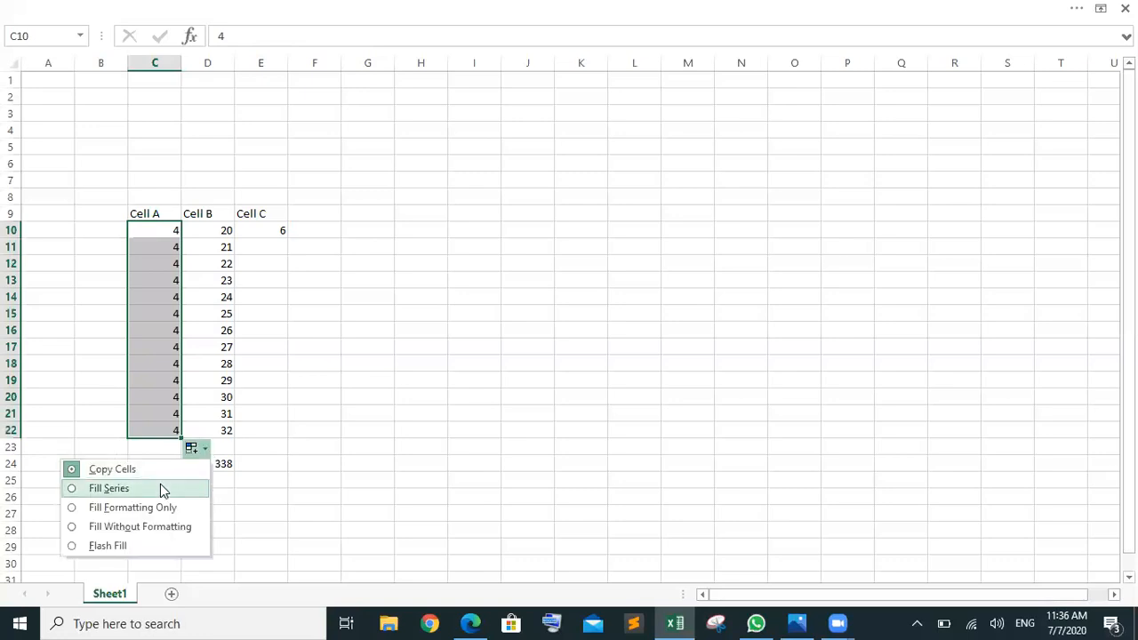
pyautogui.click(160, 488)
pyautogui.click(311, 431)
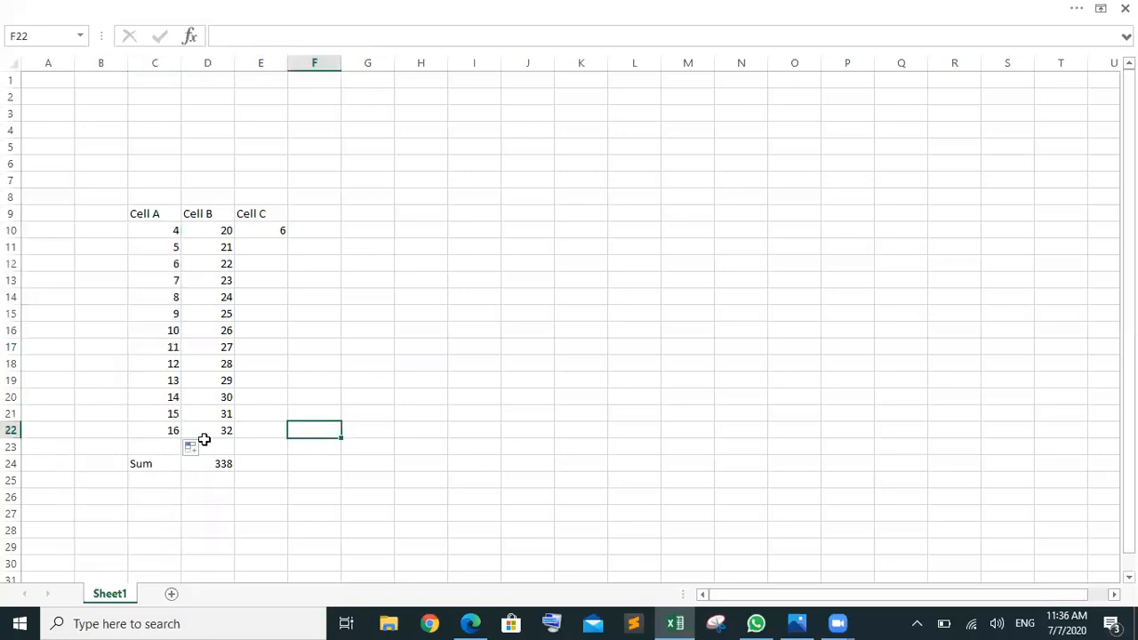
# Step: Inspect the empty cells below the columns and the first data row across Cell A–C
pyautogui.click(152, 445)
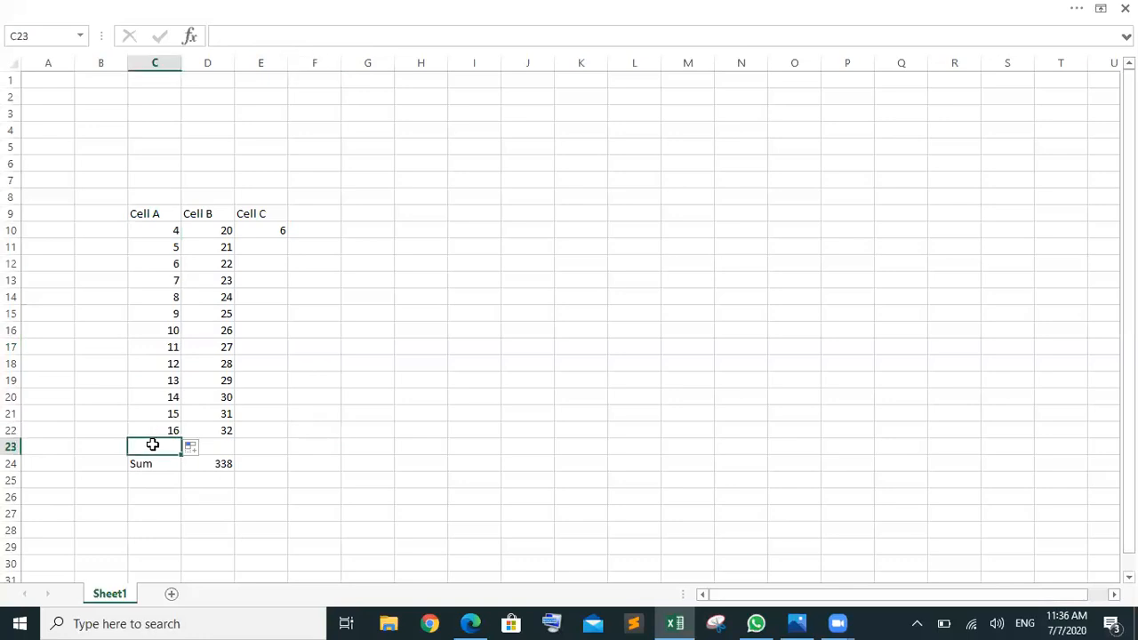
pyautogui.moveTo(243, 438); pyautogui.dragTo(246, 439)
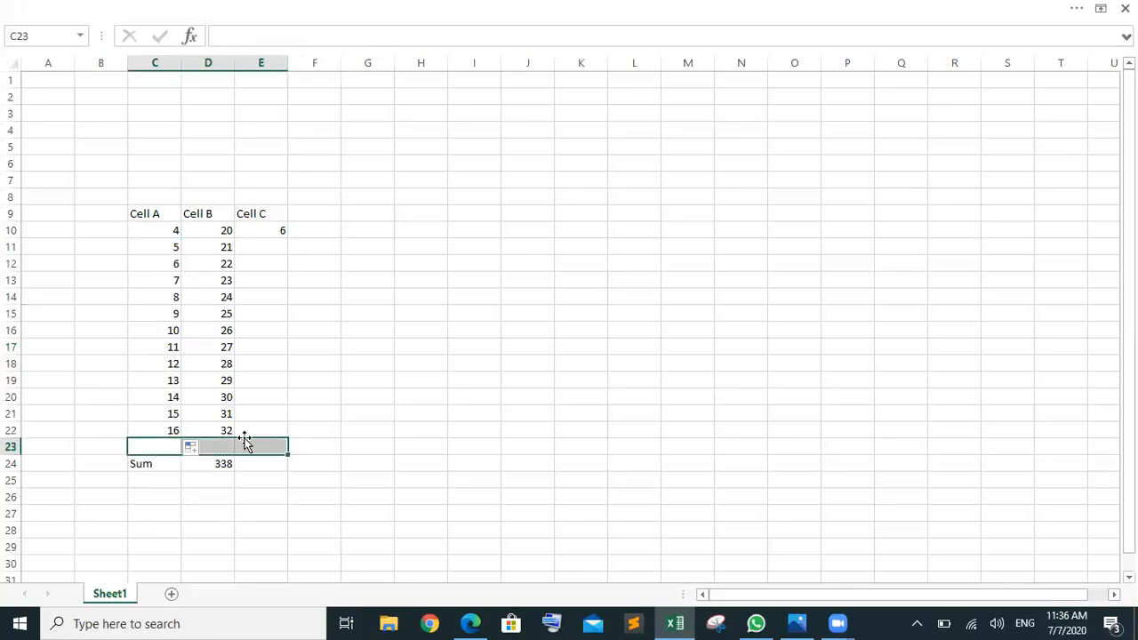
pyautogui.click(300, 452)
pyautogui.click(259, 458)
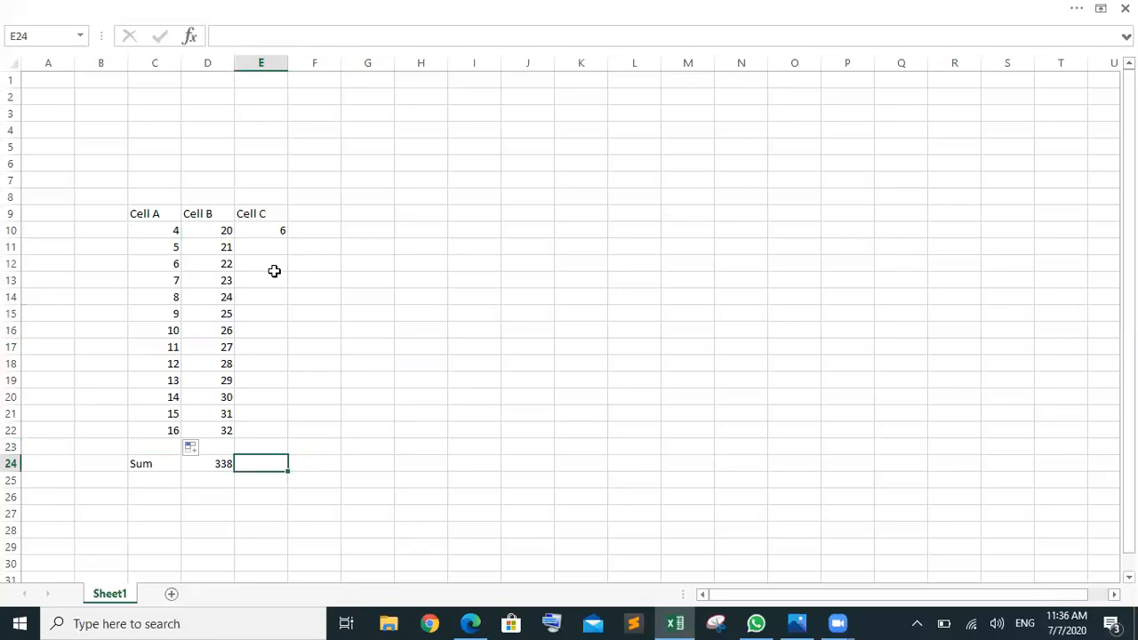
pyautogui.click(312, 232)
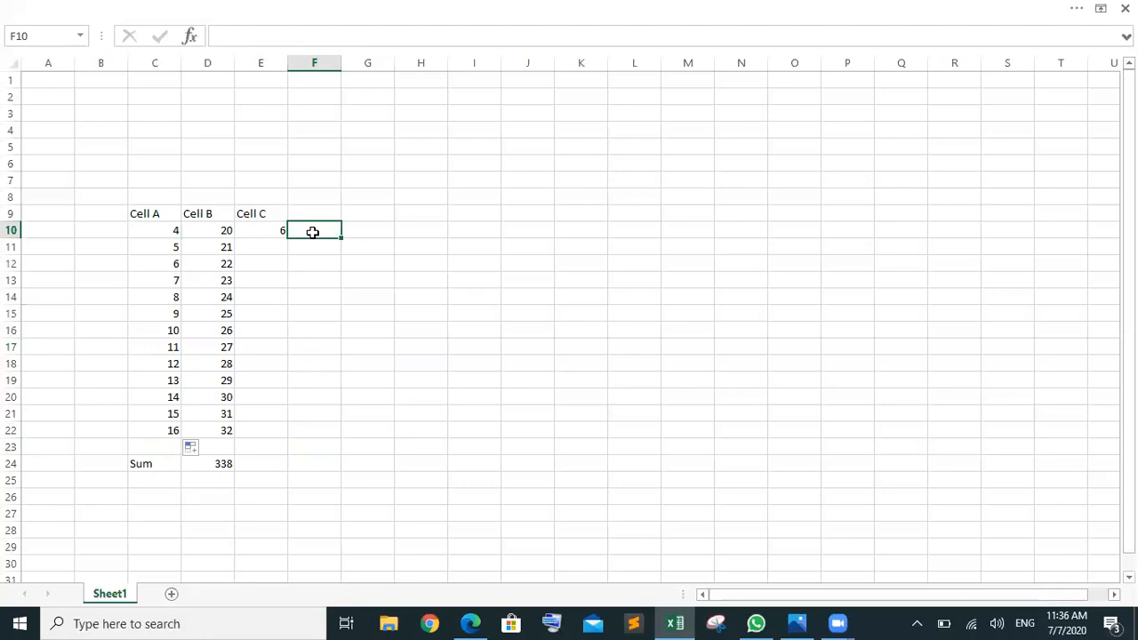
pyautogui.moveTo(159, 230); pyautogui.dragTo(254, 227)
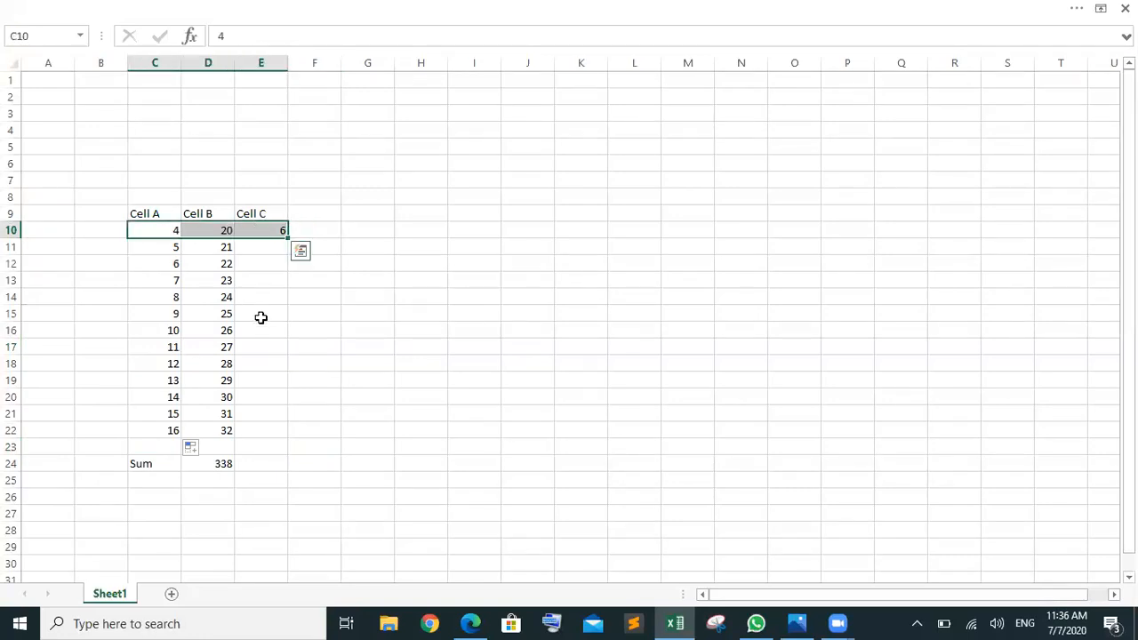
pyautogui.click(308, 227)
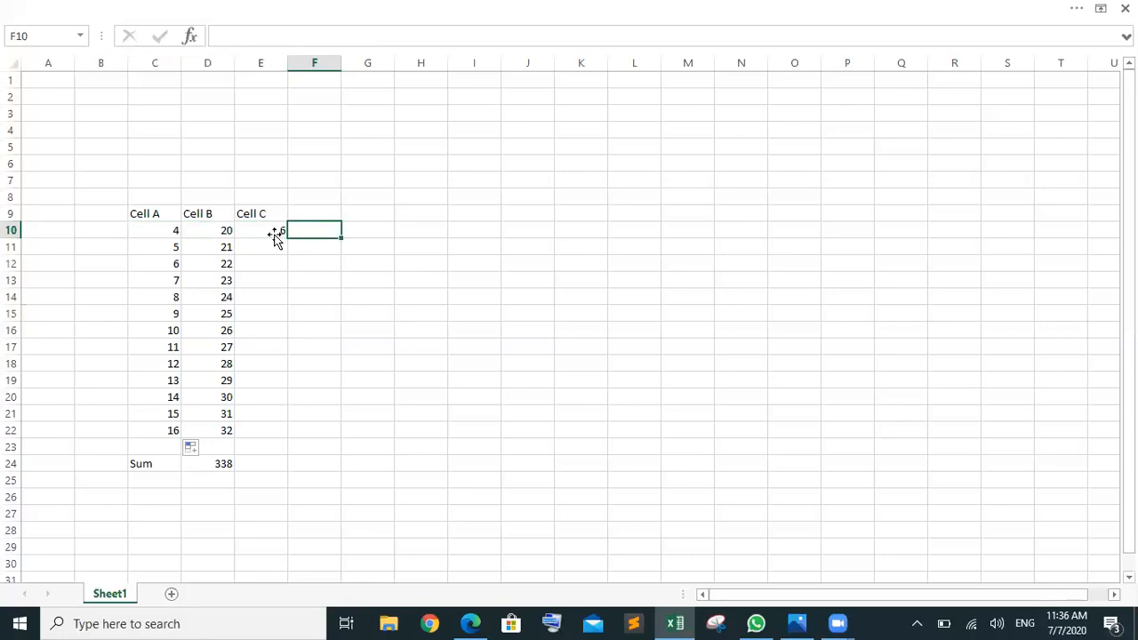
# Step: Fill Cell C down to row 22 as a series from 6 to 18
pyautogui.click(277, 233)
pyautogui.moveTo(287, 238); pyautogui.dragTo(291, 432)
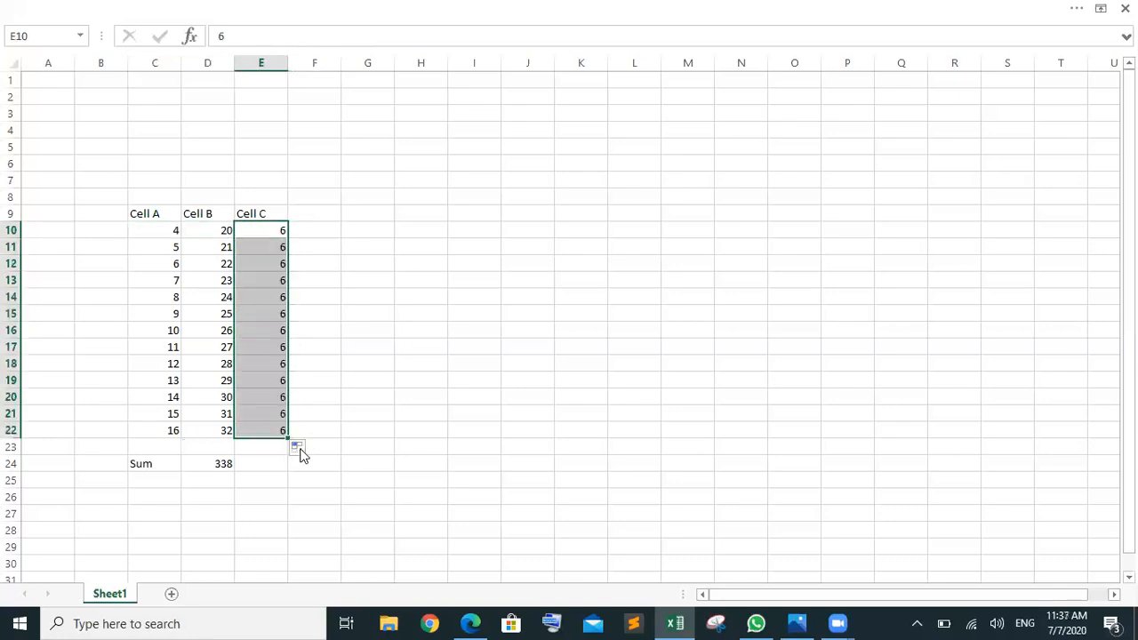
pyautogui.click(296, 447)
pyautogui.click(267, 490)
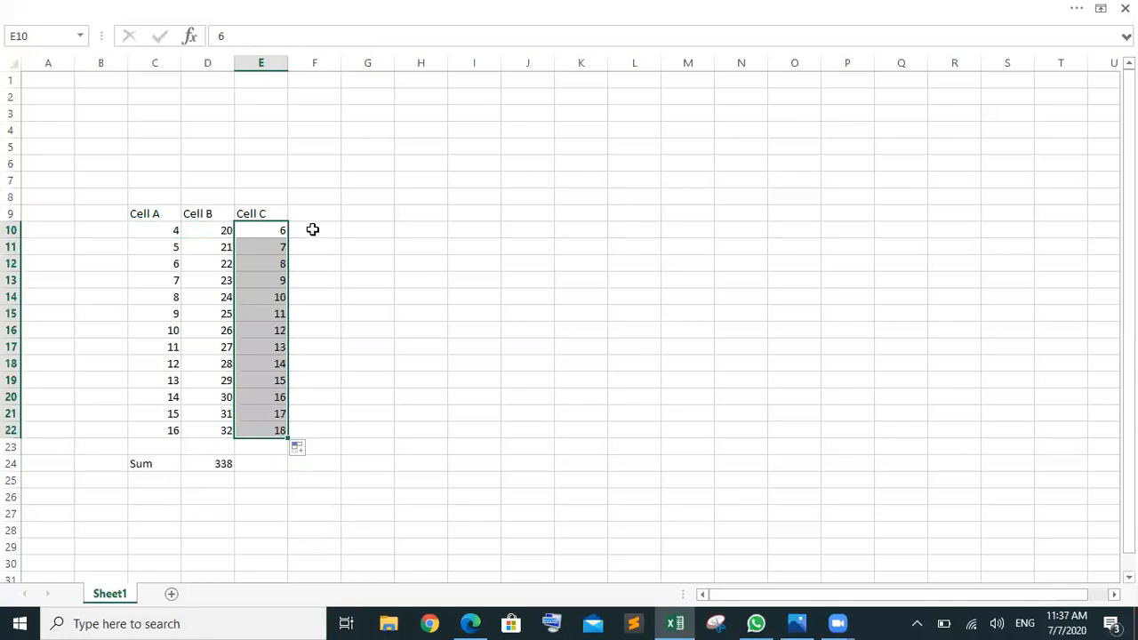
pyautogui.click(312, 231)
pyautogui.click(313, 249)
pyautogui.click(313, 265)
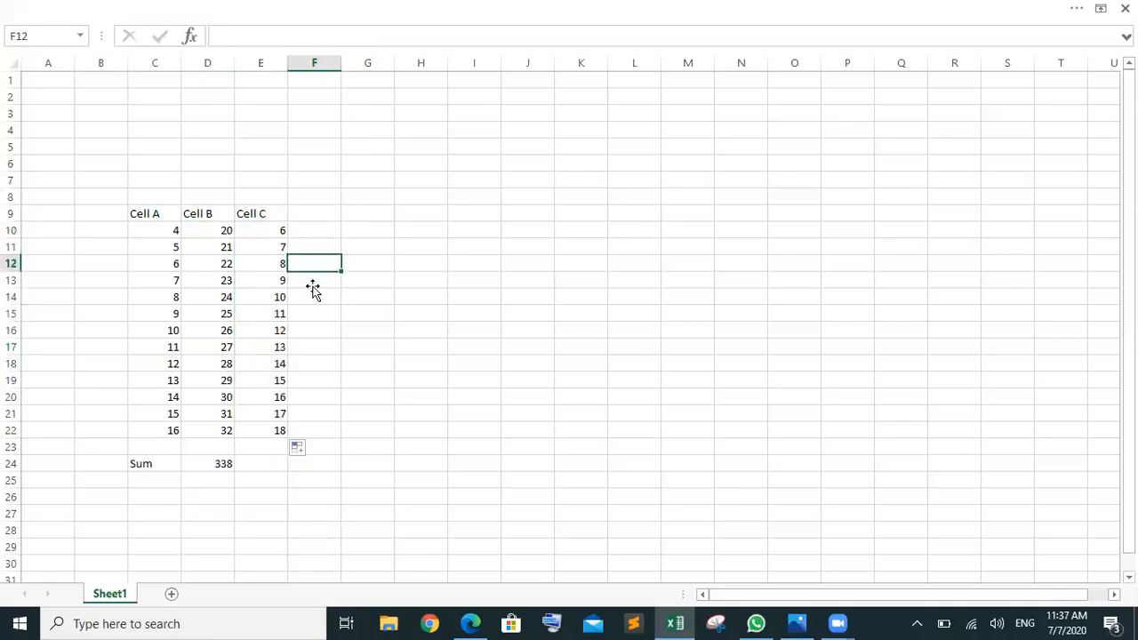
pyautogui.click(313, 282)
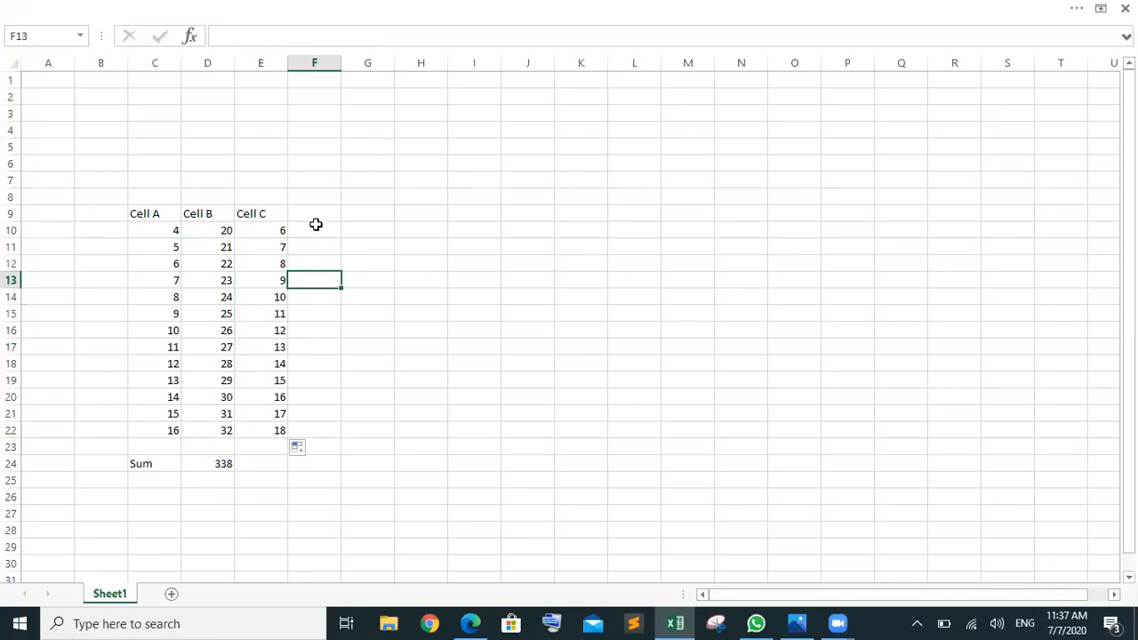
# Step: Enter =SUM(C10:E10) in F10 to total the first row
pyautogui.click(311, 231)
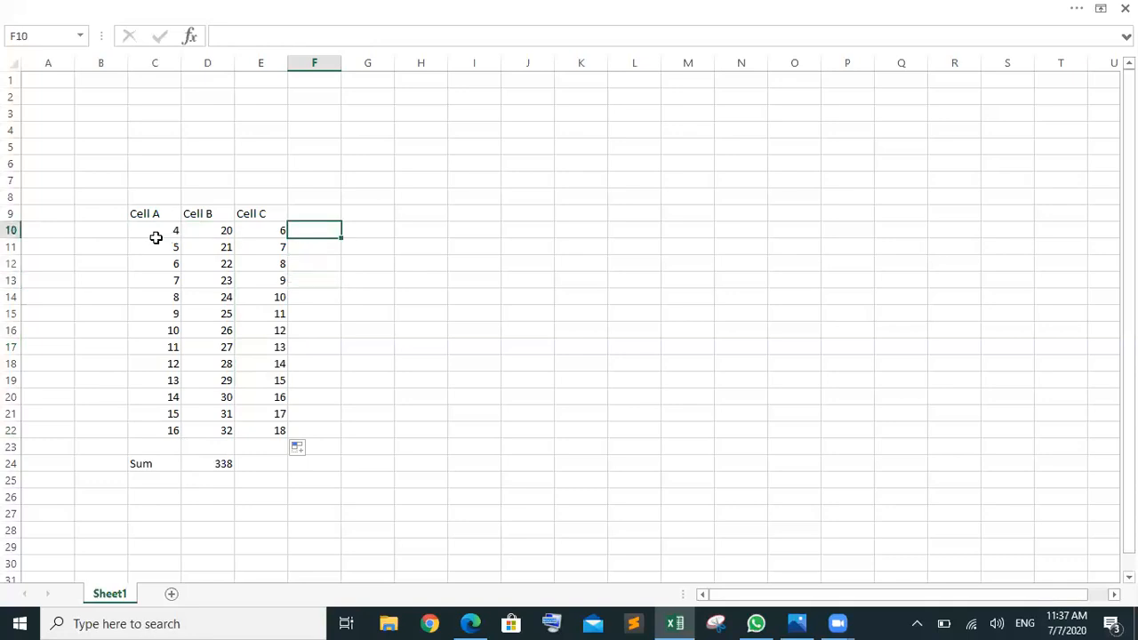
pyautogui.write('=si')
pyautogui.press('BackSpace')
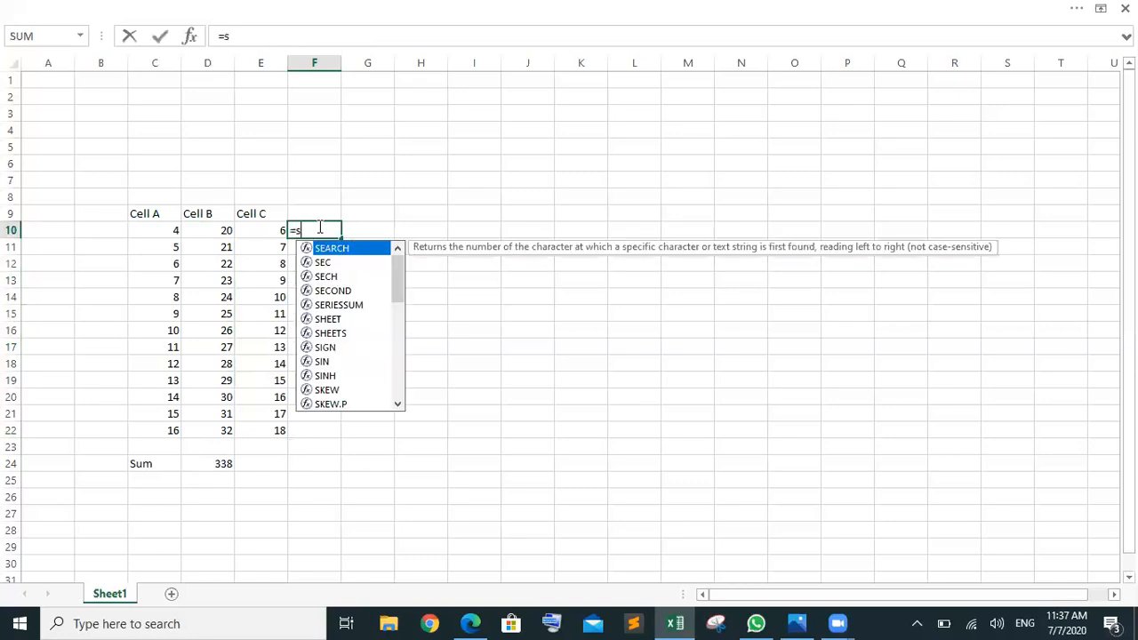
pyautogui.write('umn')
pyautogui.press('BackSpace')
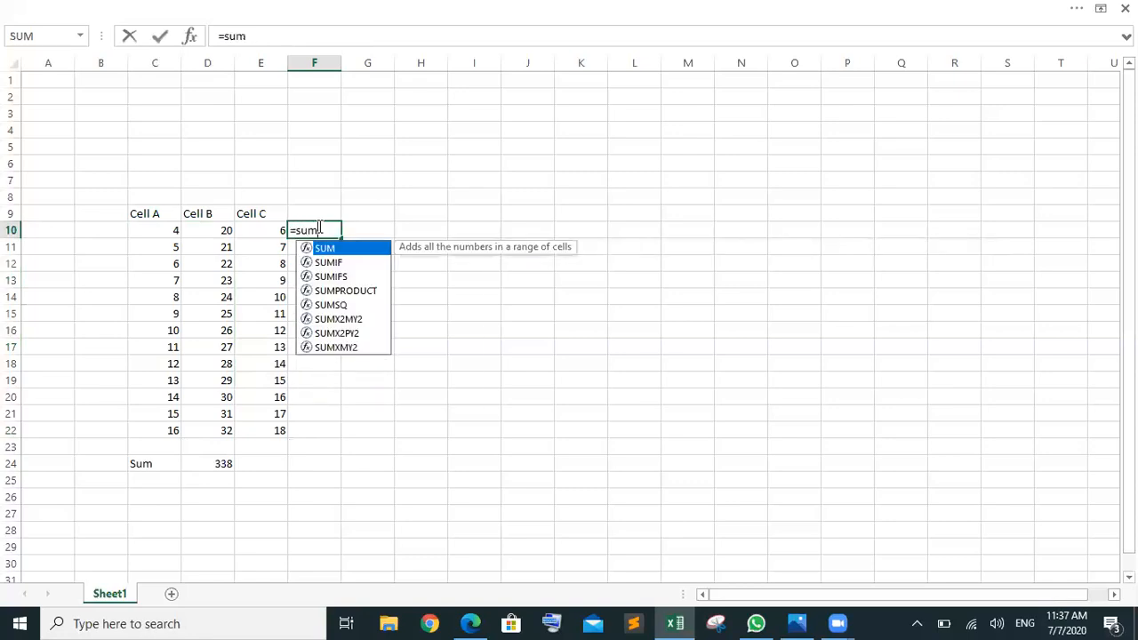
pyautogui.press('Tab')
pyautogui.click(157, 231)
pyautogui.keyDown('shift'); pyautogui.click(253, 232); pyautogui.keyUp('shift')
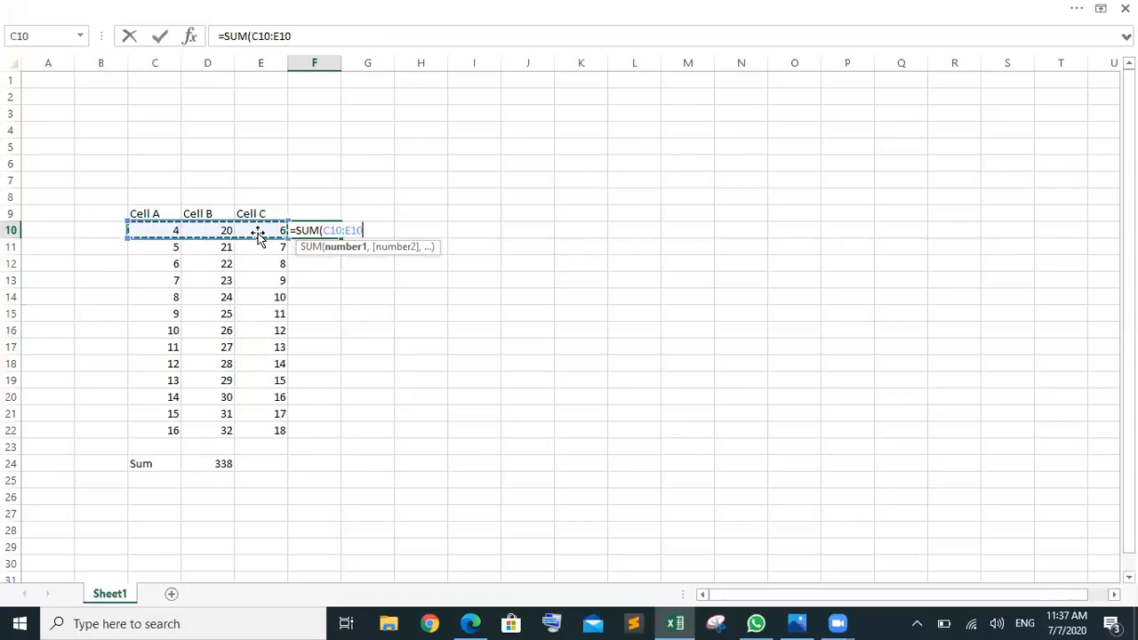
pyautogui.press('Return')
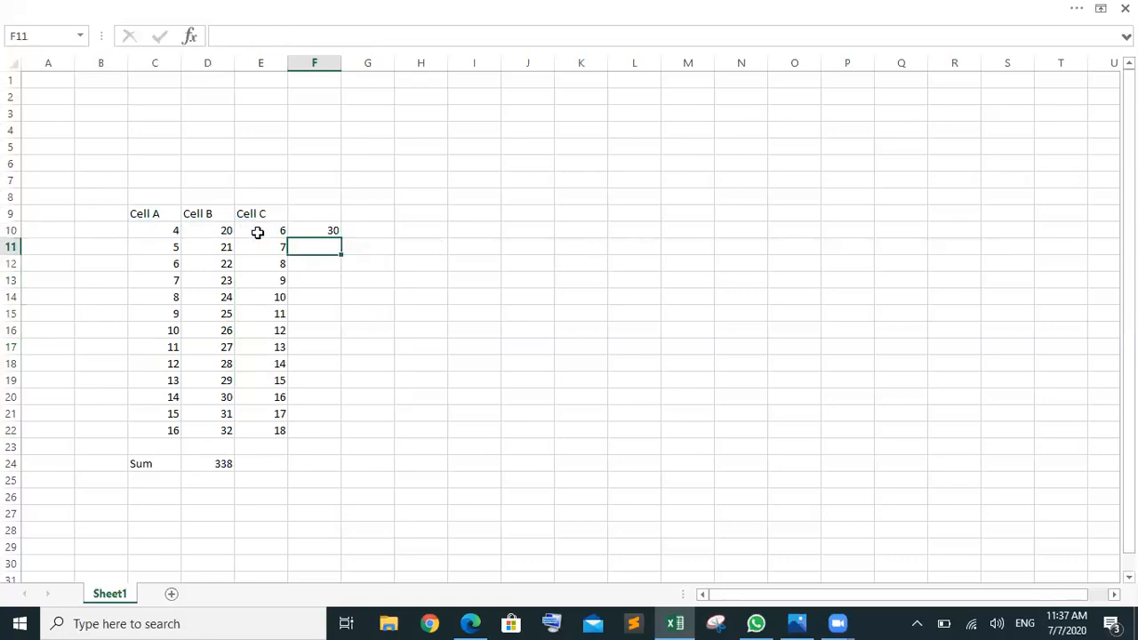
# Step: Copy the SUM formula down to F22 for totals 30 to 66, checking row 19's formula
pyautogui.click(329, 230)
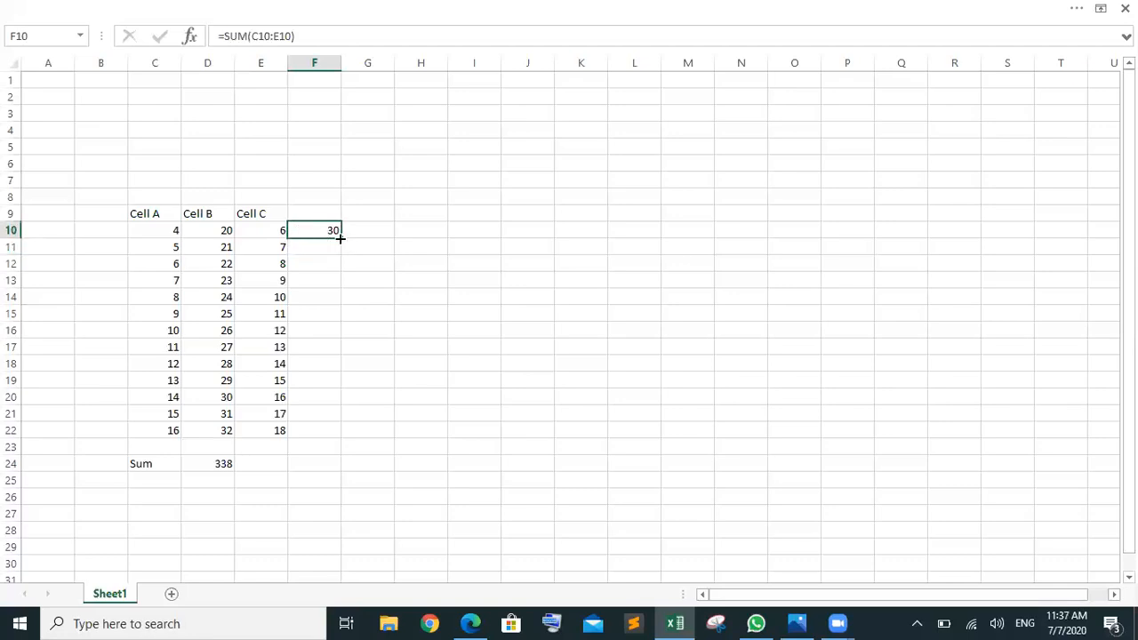
pyautogui.moveTo(340, 238); pyautogui.dragTo(338, 436)
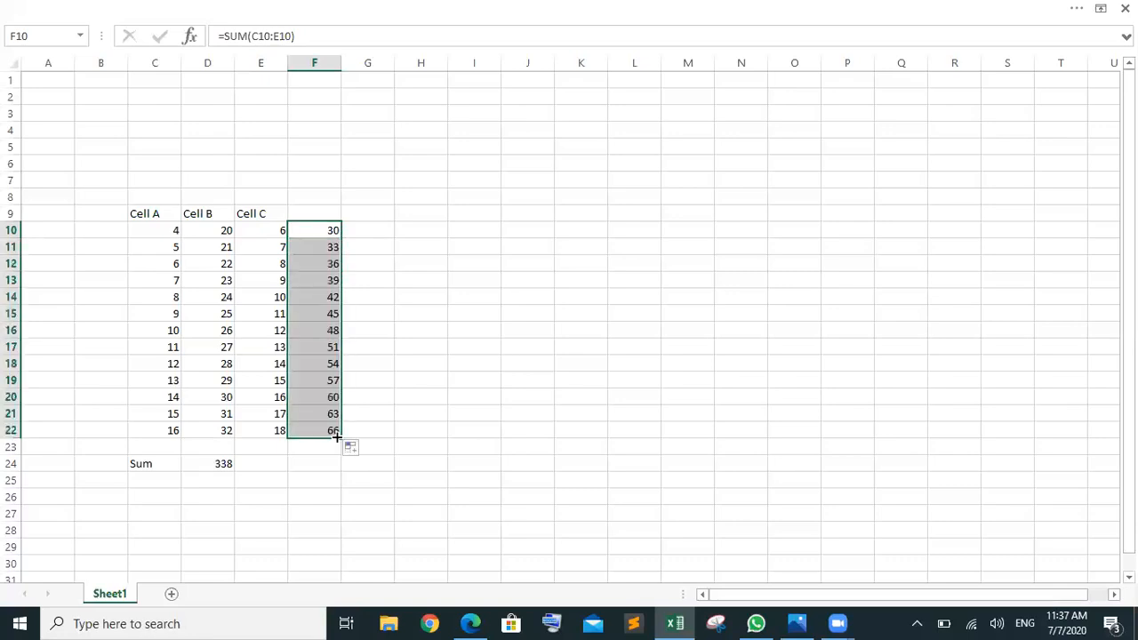
pyautogui.click(274, 247)
pyautogui.click(275, 264)
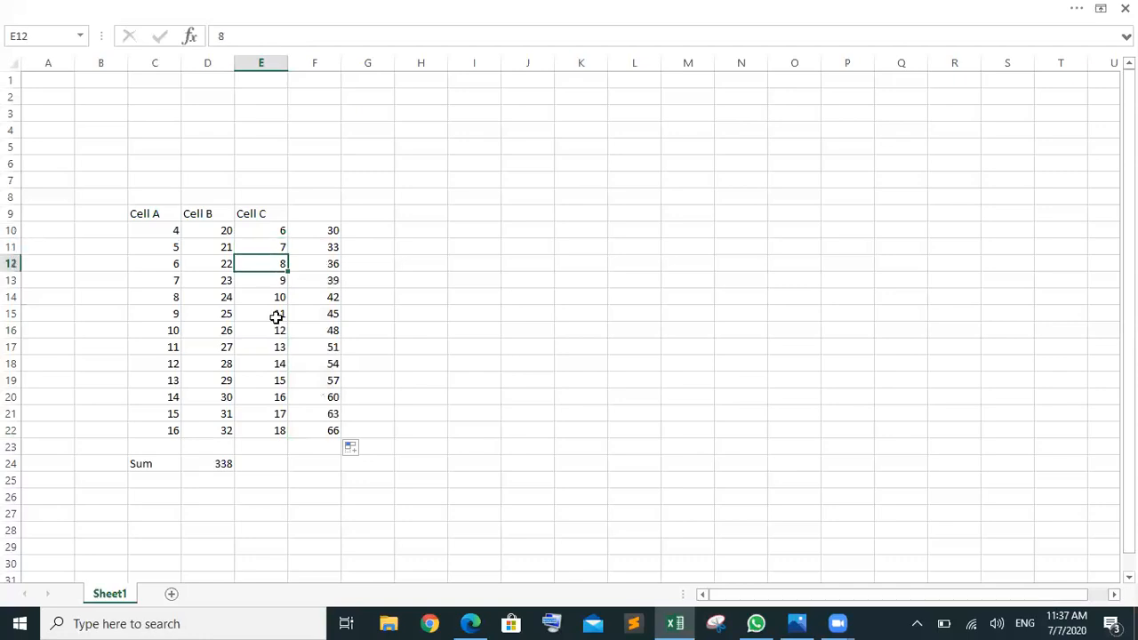
pyautogui.click(344, 266)
pyautogui.click(332, 228)
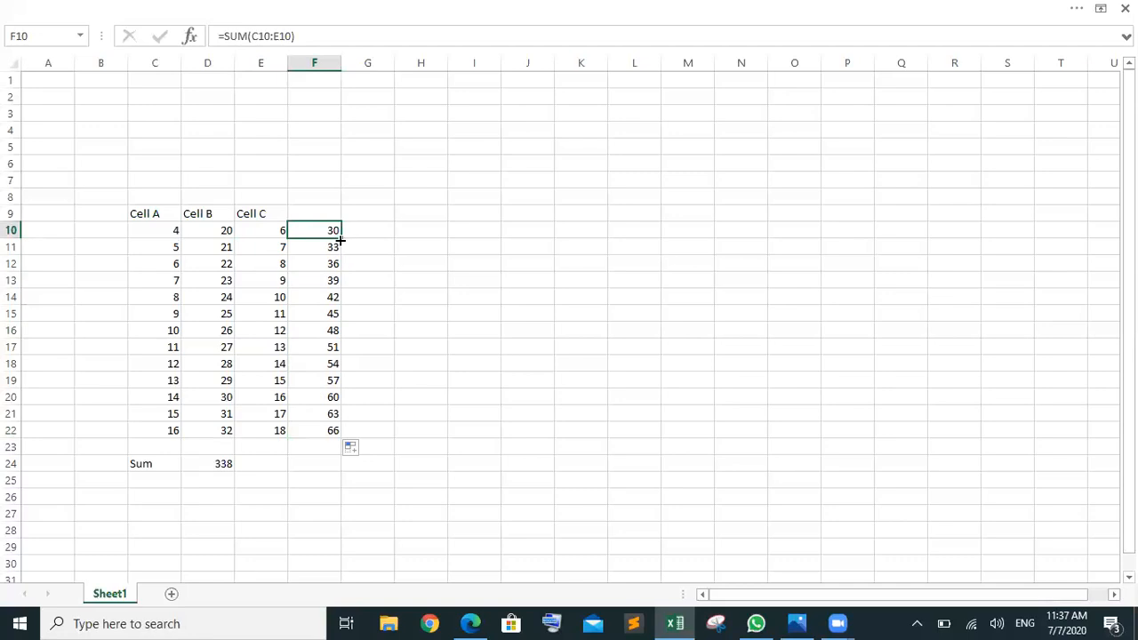
pyautogui.moveTo(340, 240); pyautogui.dragTo(354, 437)
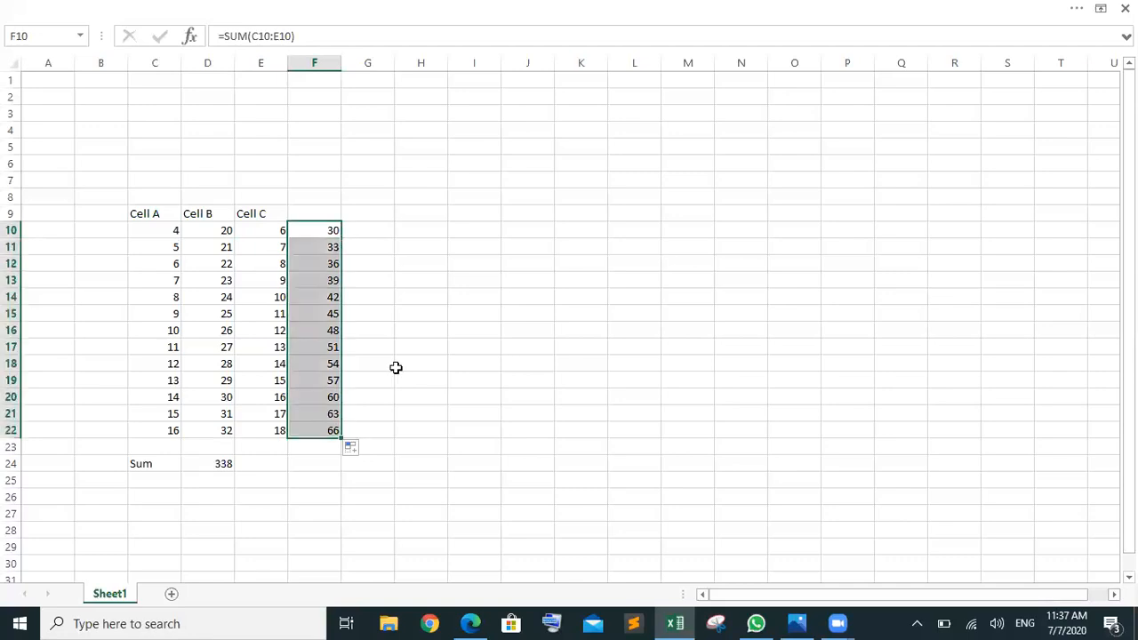
pyautogui.click(414, 328)
pyautogui.click(329, 233)
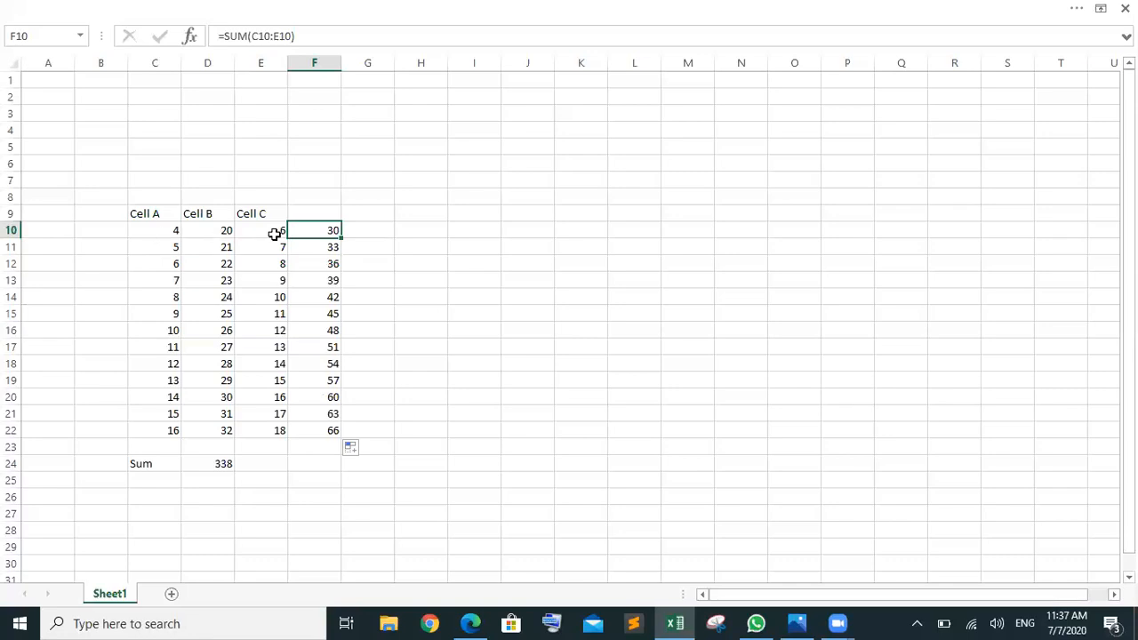
pyautogui.click(333, 381)
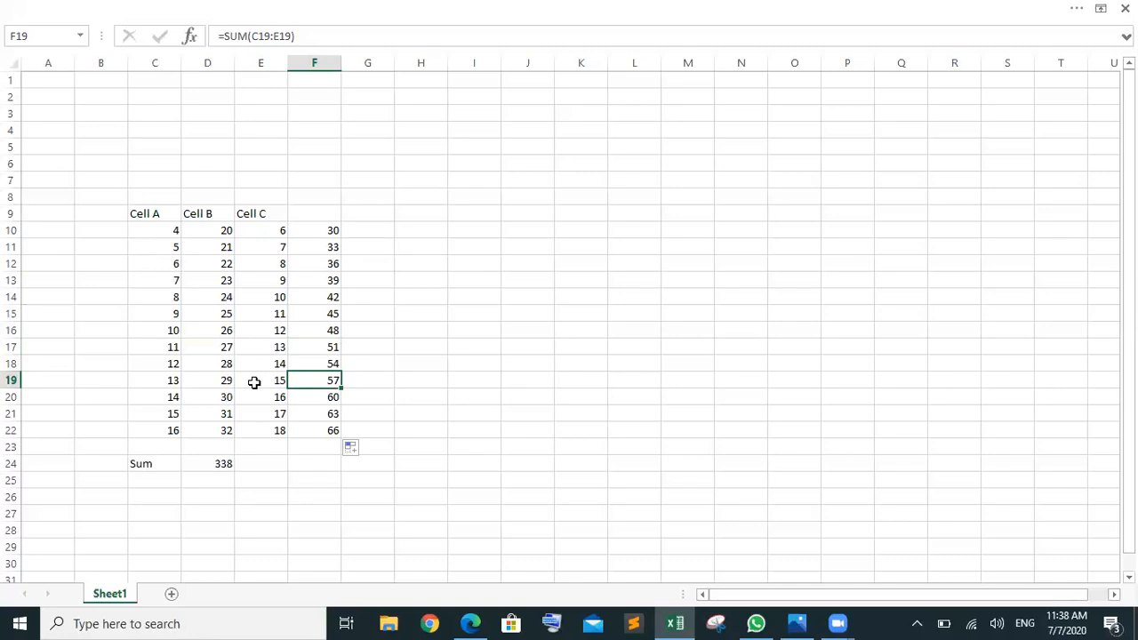
pyautogui.click(227, 468)
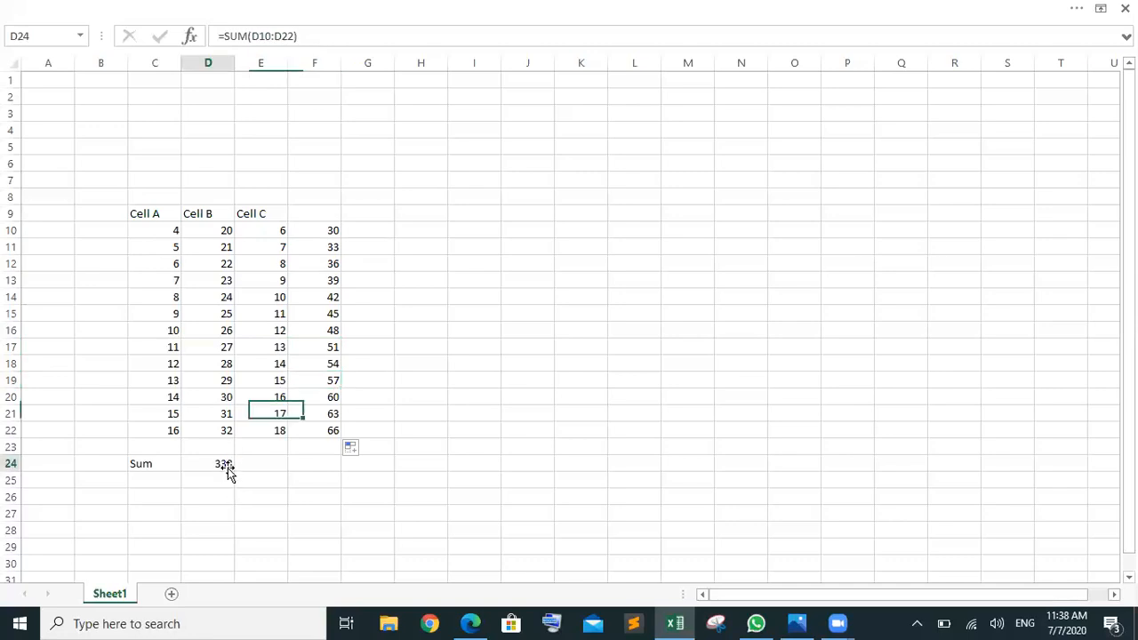
pyautogui.click(298, 36)
pyautogui.moveTo(298, 35); pyautogui.dragTo(221, 43)
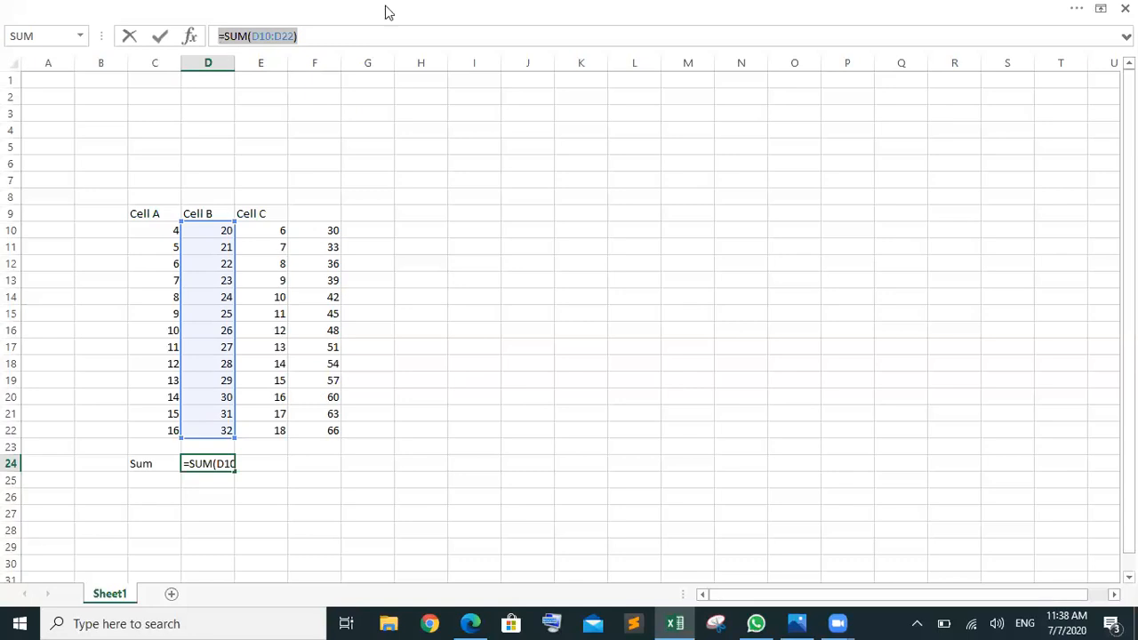
pyautogui.click(381, 234)
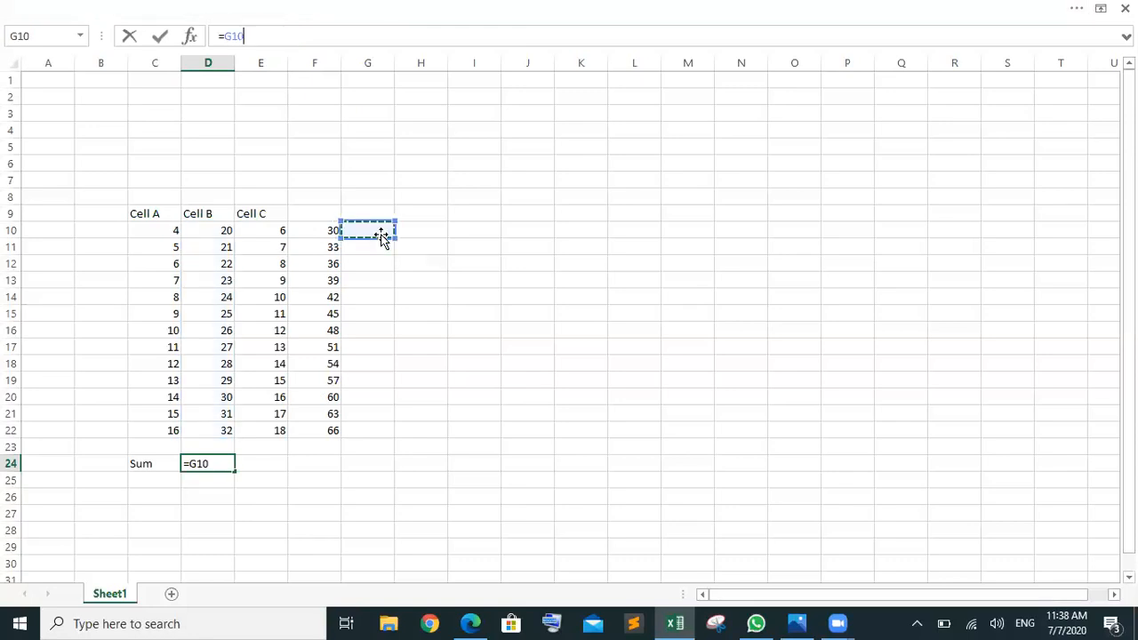
pyautogui.press('Escape')
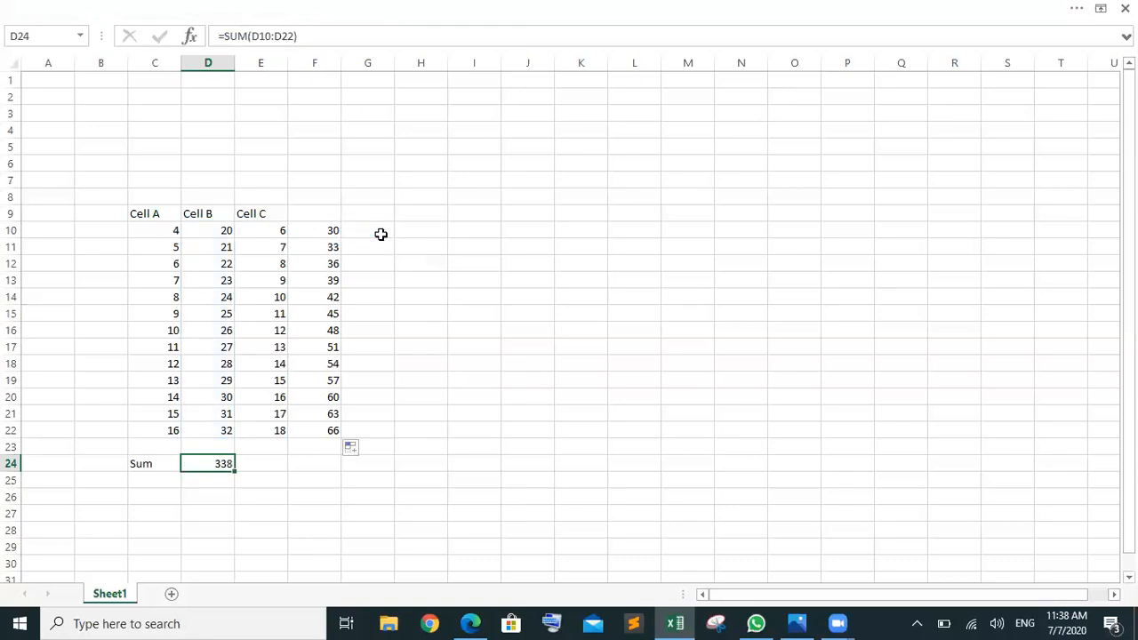
# Step: Enter =C10+D10+E10 in G10 for 30 and compare it with F10's SUM formula
pyautogui.click(381, 234)
pyautogui.write('=c')
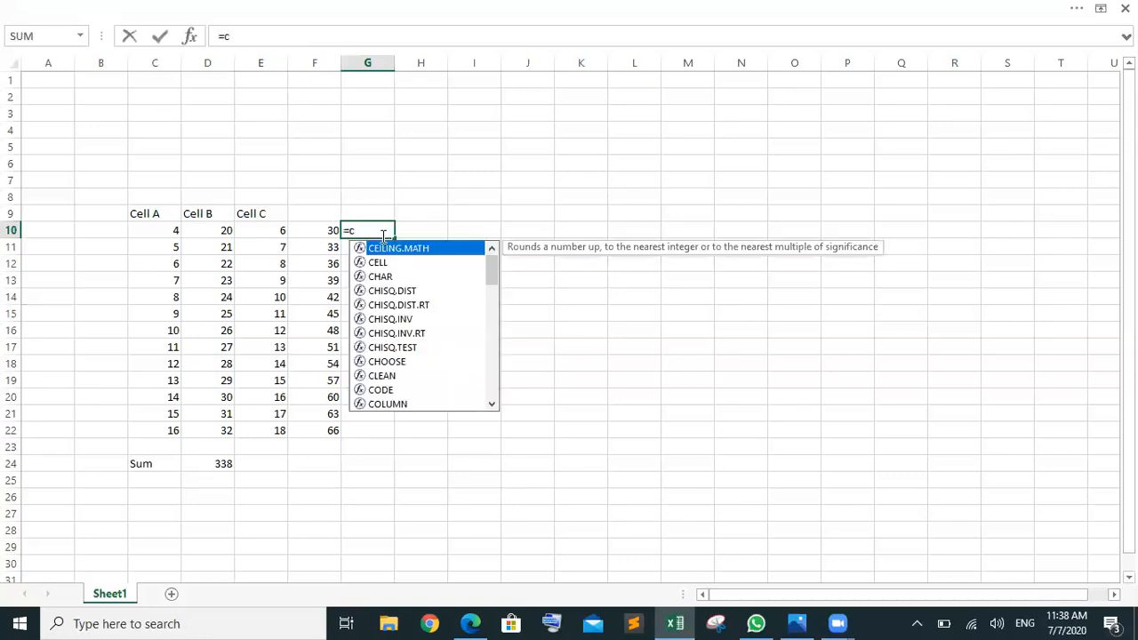
pyautogui.write('10+')
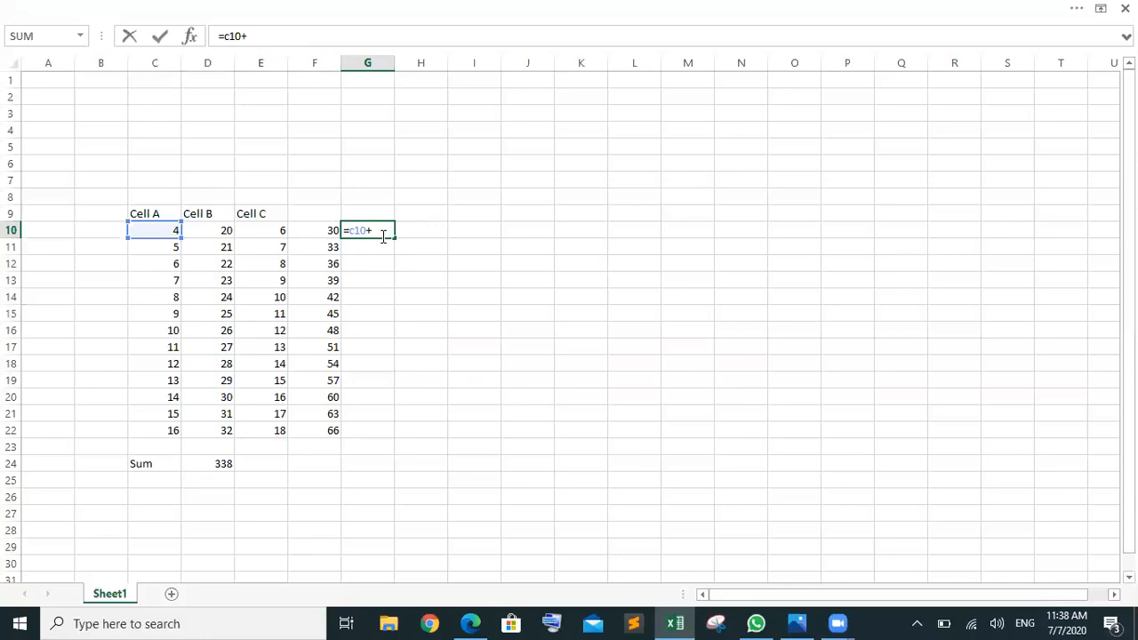
pyautogui.write('d10')
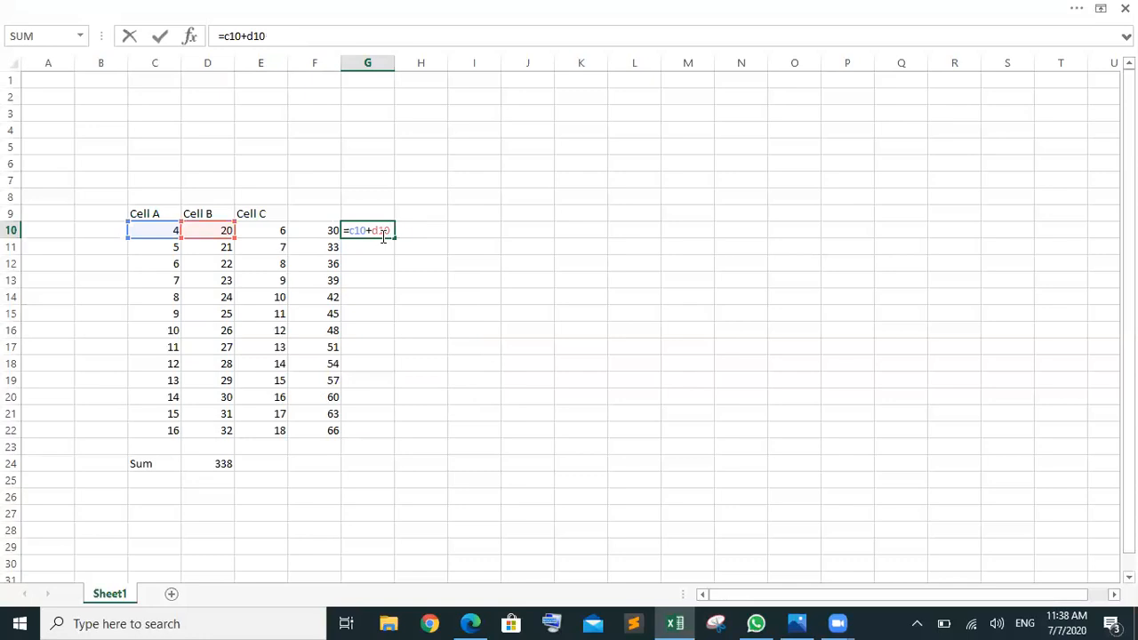
pyautogui.write('+e10')
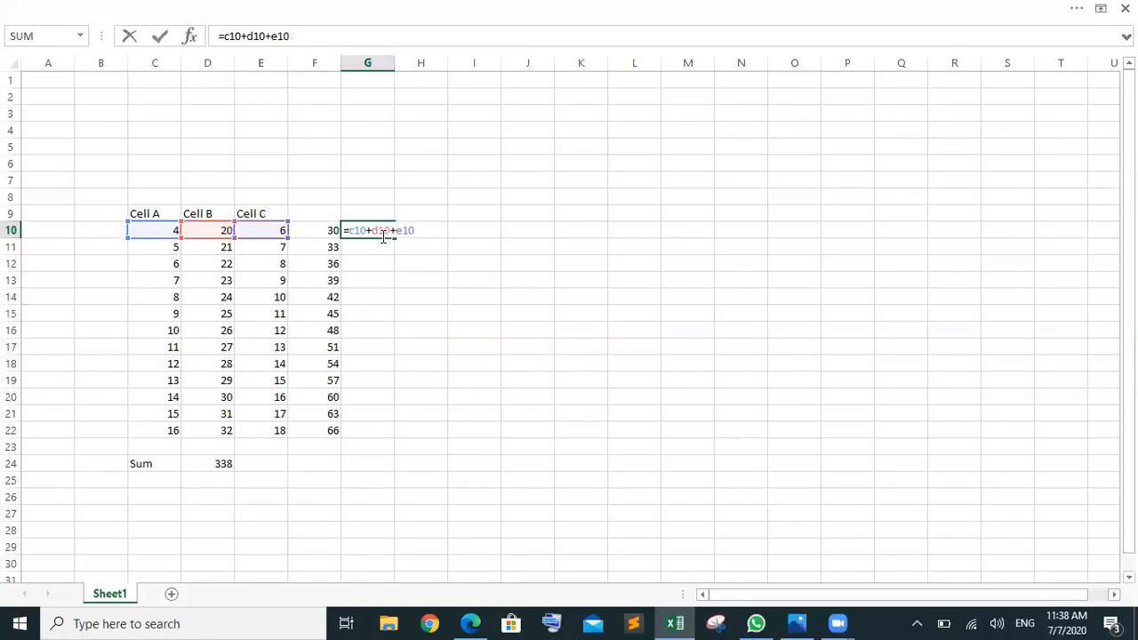
pyautogui.press('Return')
pyautogui.click(380, 228)
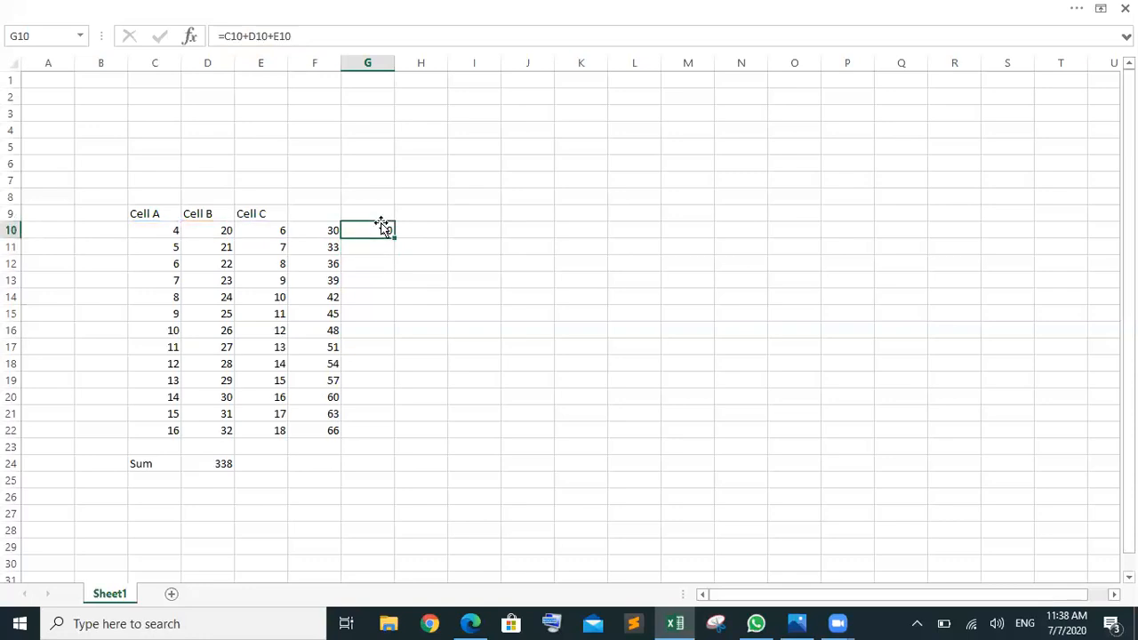
pyautogui.click(311, 229)
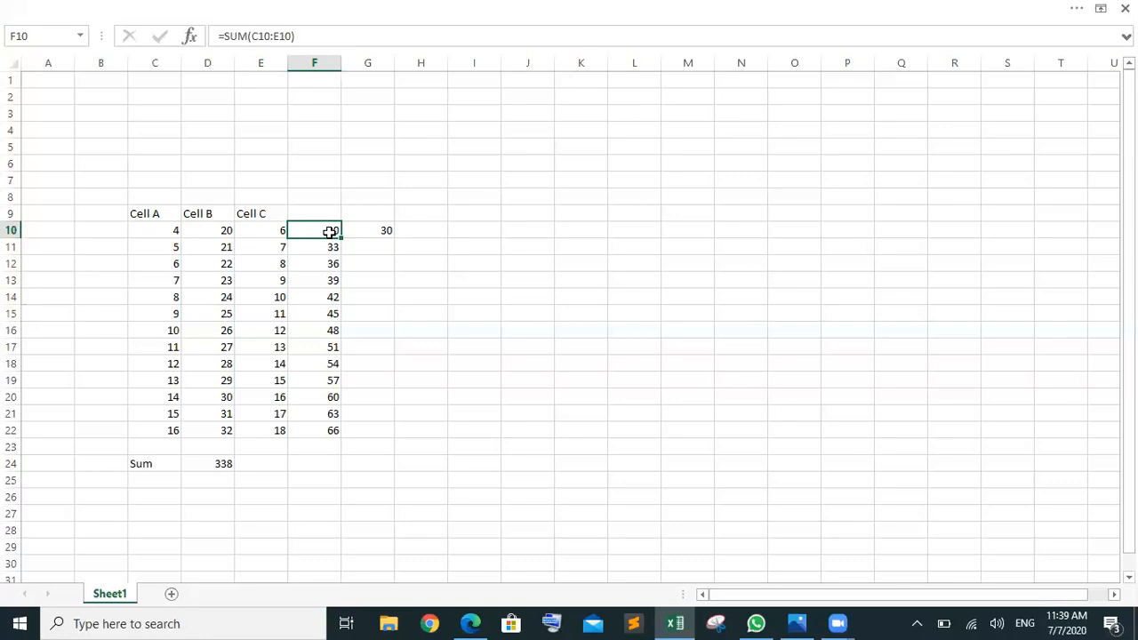
pyautogui.hotkey('alt', 'Tab')
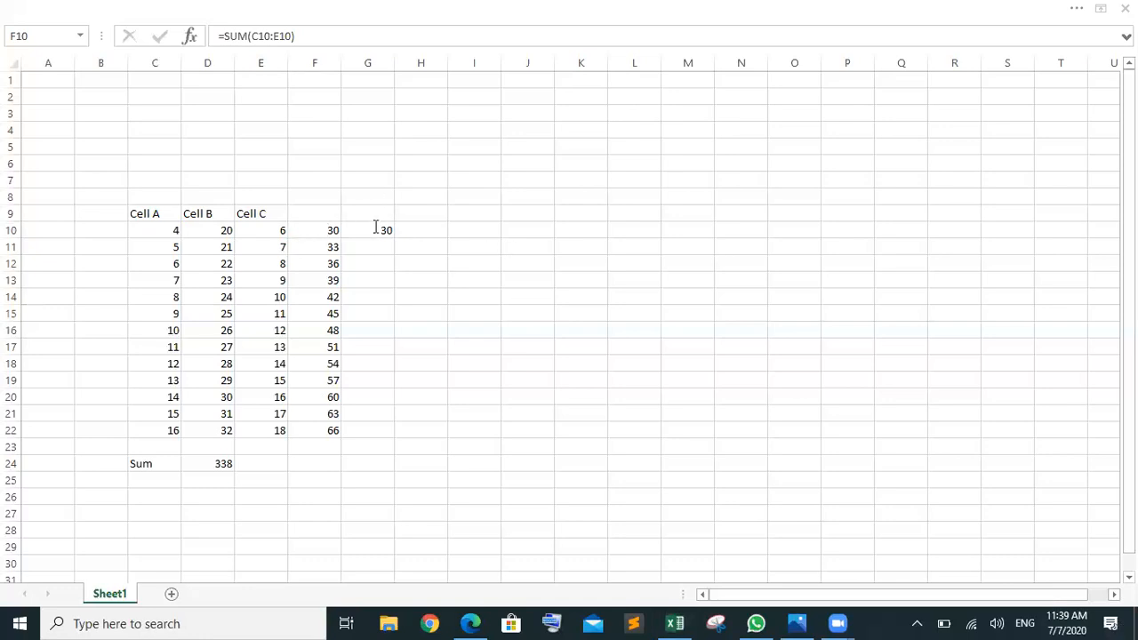
pyautogui.click(598, 229)
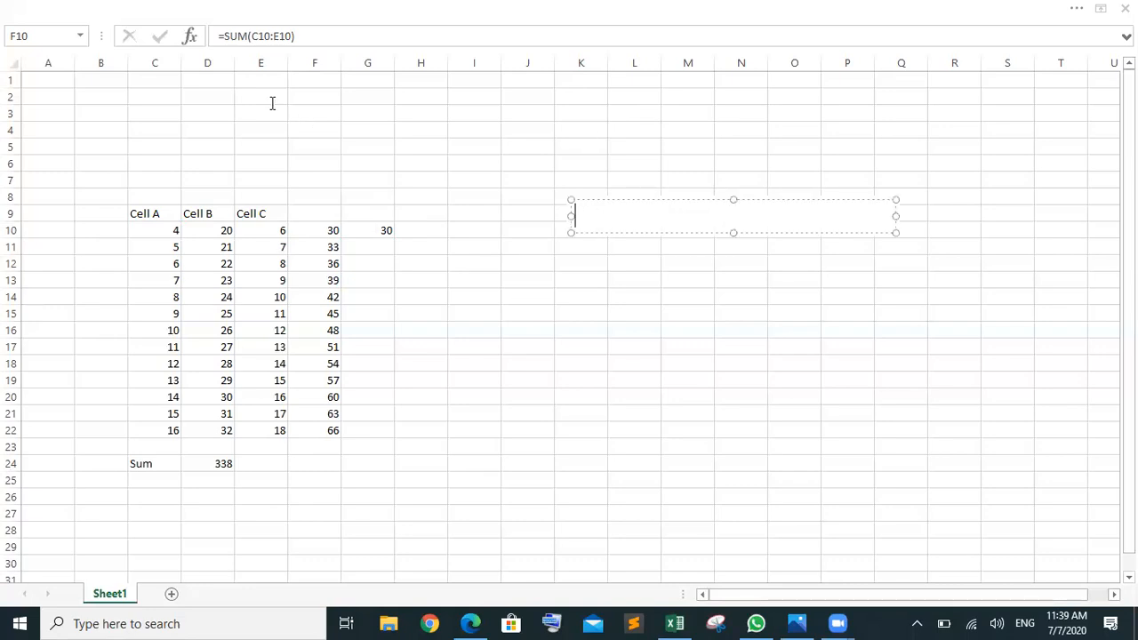
pyautogui.click(325, 230)
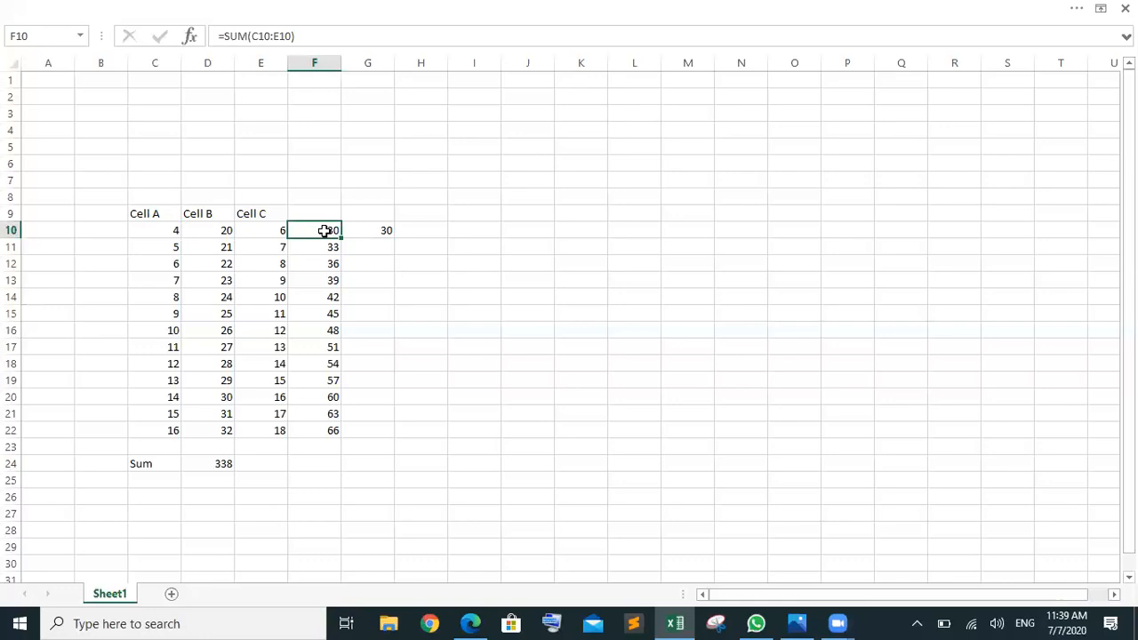
pyautogui.click(378, 230)
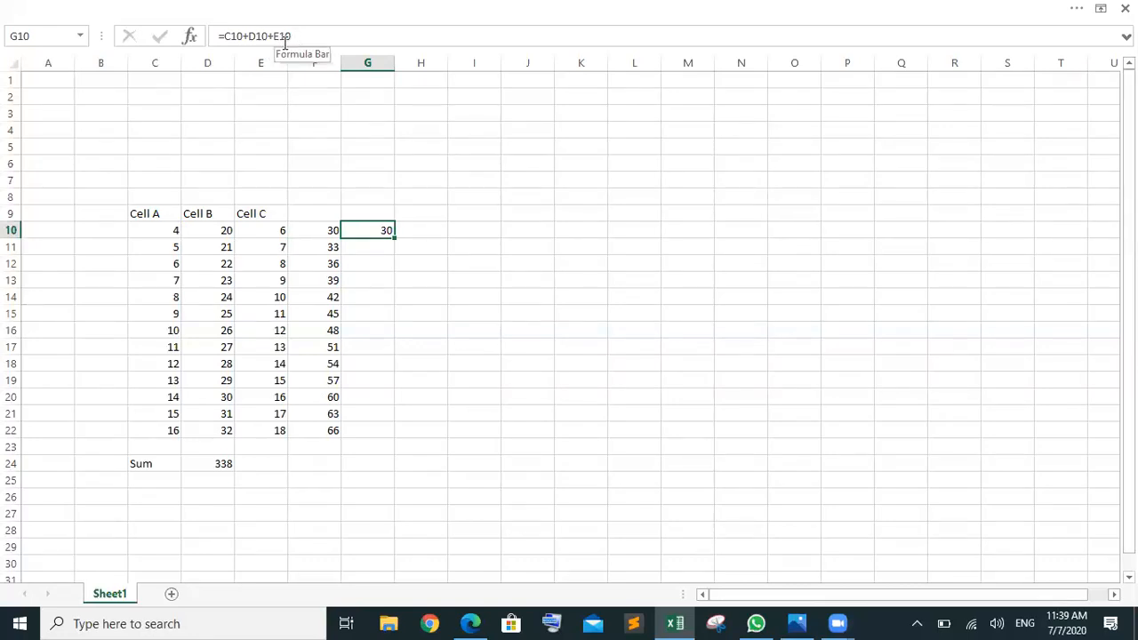
pyautogui.click(311, 236)
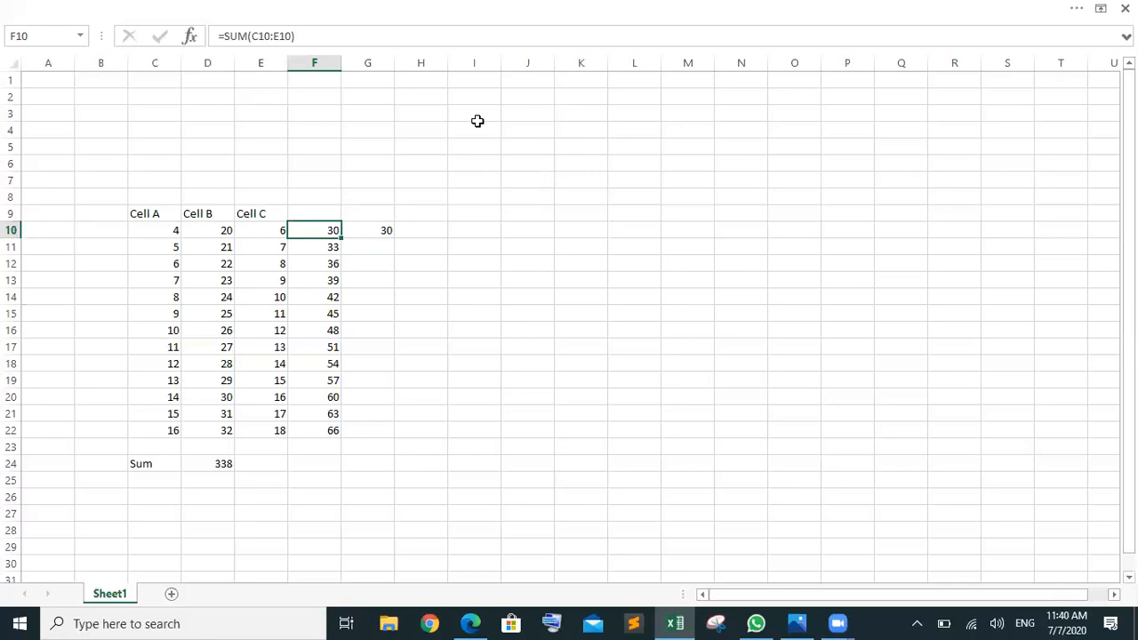
# Step: Start a text note reading 'Function is a builtin tool that is provided', fixing typos
pyautogui.click(605, 168)
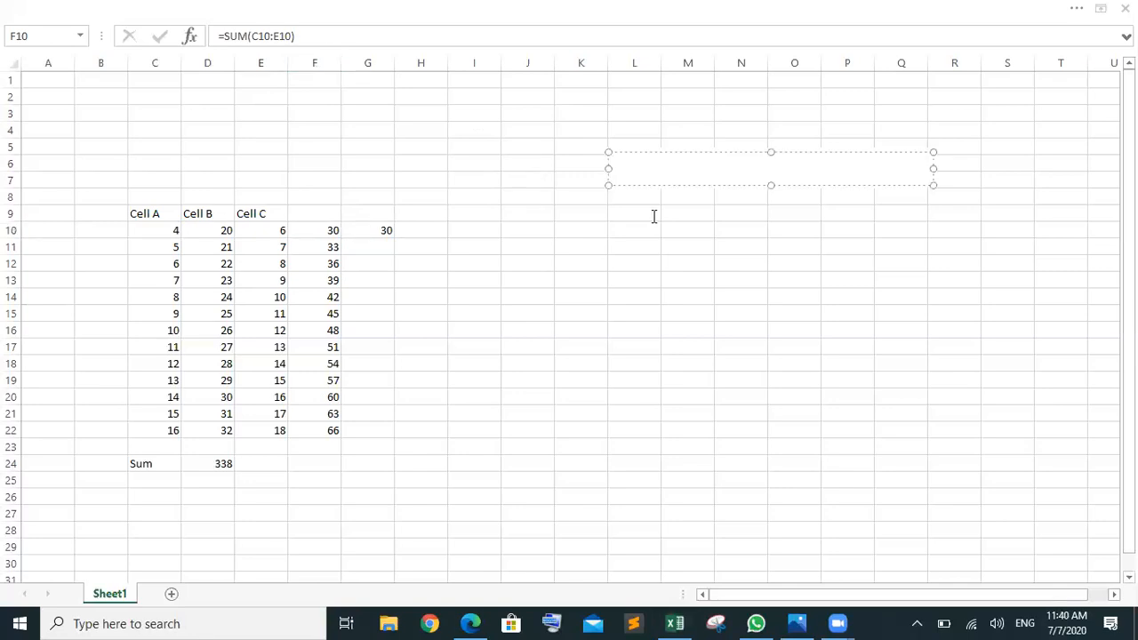
pyautogui.write('Fiuntion is a ')
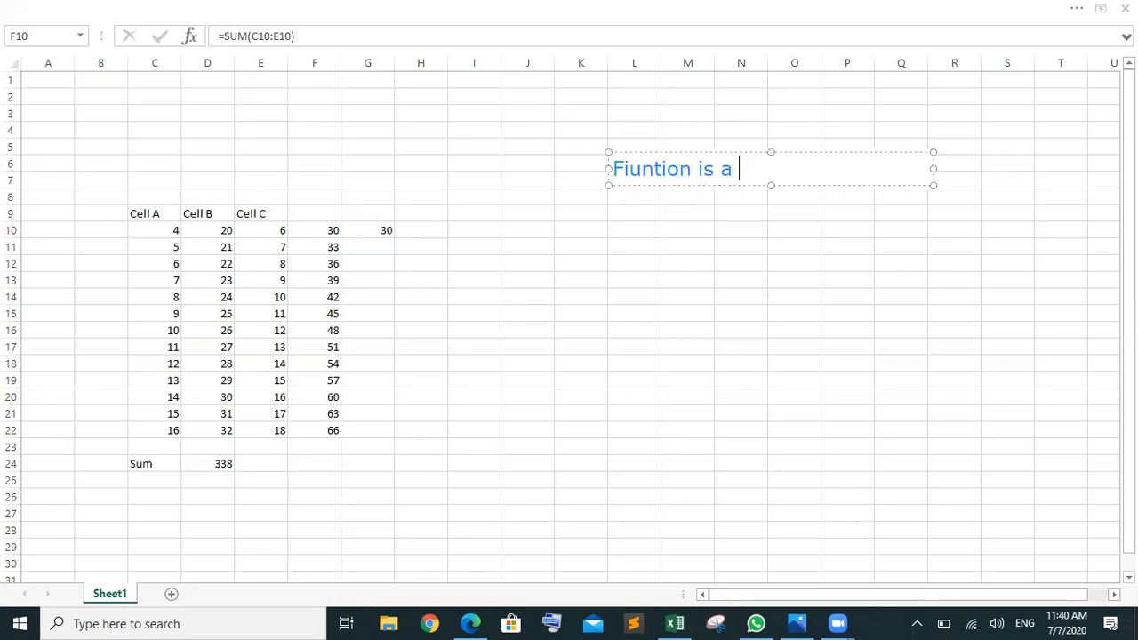
pyautogui.write('builtin')
pyautogui.press('Left')
pyautogui.press('Left')
pyautogui.press('Left')
pyautogui.press('Left')
pyautogui.press('Left')
pyautogui.press('Left')
pyautogui.press('Left')
pyautogui.press('Left')
pyautogui.press('Left')
pyautogui.press('Left')
pyautogui.press('Left')
pyautogui.press('Left')
pyautogui.press('Left')
pyautogui.press('Left')
pyautogui.press('Left')
pyautogui.press('Left')
pyautogui.press('Left')
pyautogui.press('Left')
pyautogui.press('Left')
pyautogui.press('Left')
pyautogui.press('BackSpace')
pyautogui.press('Right')
pyautogui.press('Right')
pyautogui.press('Right')
pyautogui.press('Right')
pyautogui.press('Right')
pyautogui.press('Right')
pyautogui.press('Right')
pyautogui.press('Right')
pyautogui.press('Right')
pyautogui.press('Right')
pyautogui.press('Right')
pyautogui.press('Right')
pyautogui.press('Right')
pyautogui.press('Right')
pyautogui.press('Right')
pyautogui.press('Right')
pyautogui.press('Right')
pyautogui.press('Right')
pyautogui.press('Right')
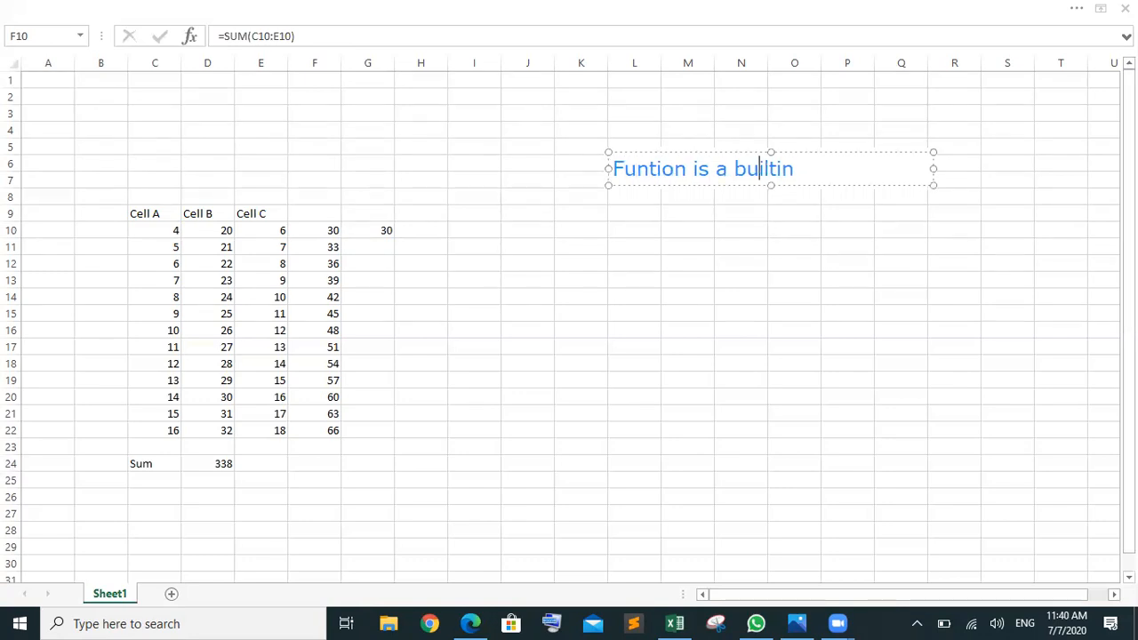
pyautogui.write('provided')
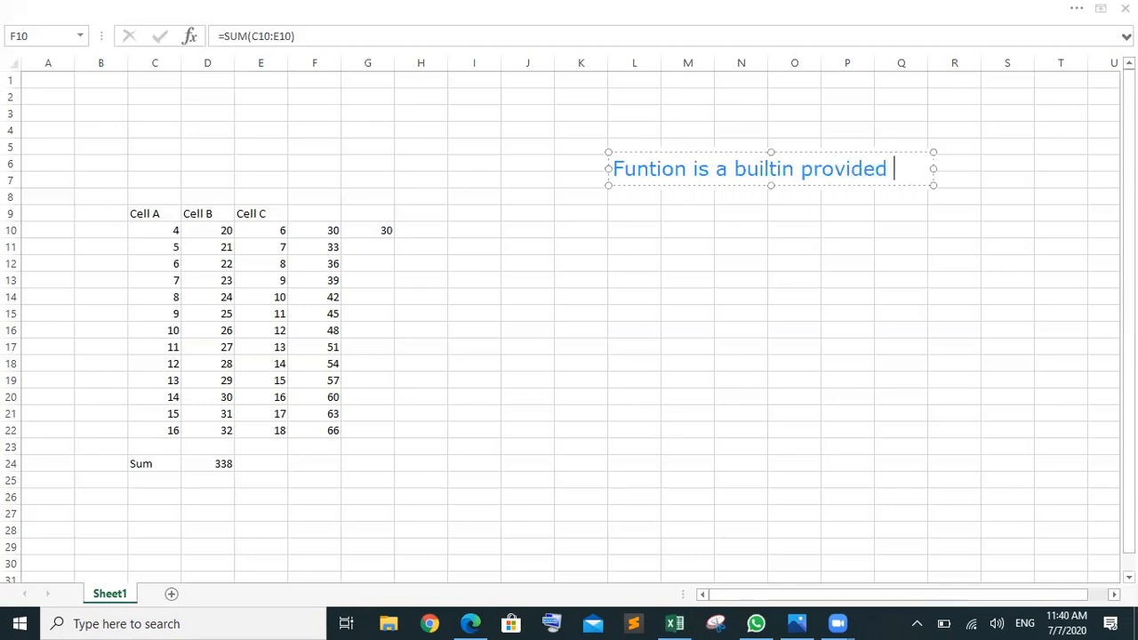
pyautogui.click(727, 169)
pyautogui.press('BackSpace')
pyautogui.press('BackSpace')
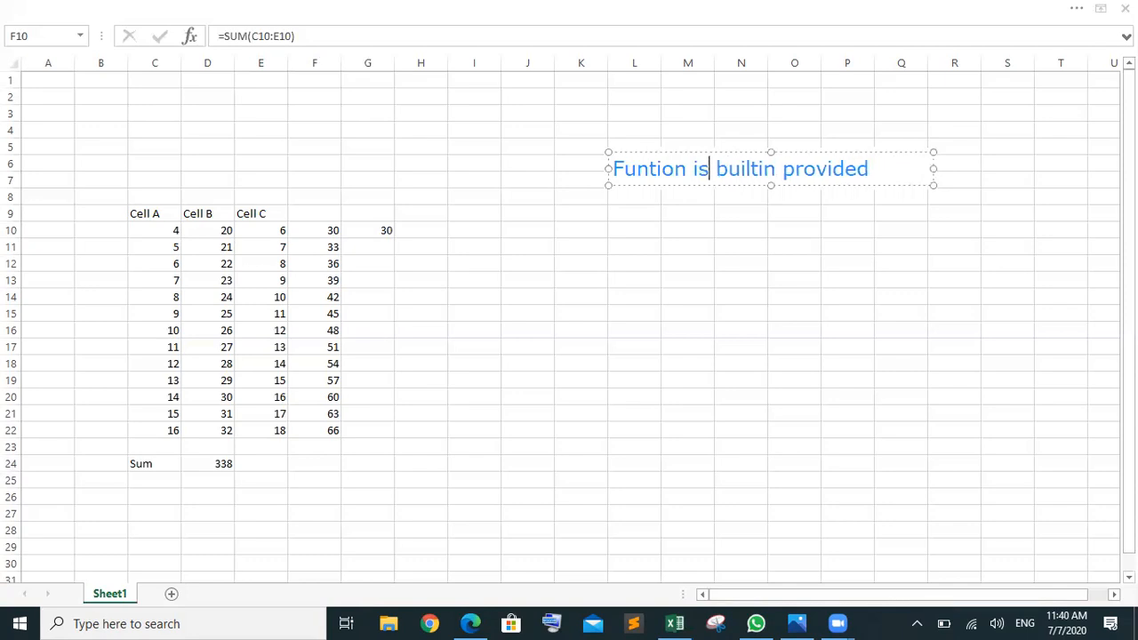
pyautogui.press('Right')
pyautogui.press('Right')
pyautogui.press('Right')
pyautogui.press('Right')
pyautogui.press('Right')
pyautogui.press('Right')
pyautogui.press('Right')
pyautogui.press('Right')
pyautogui.write('too')
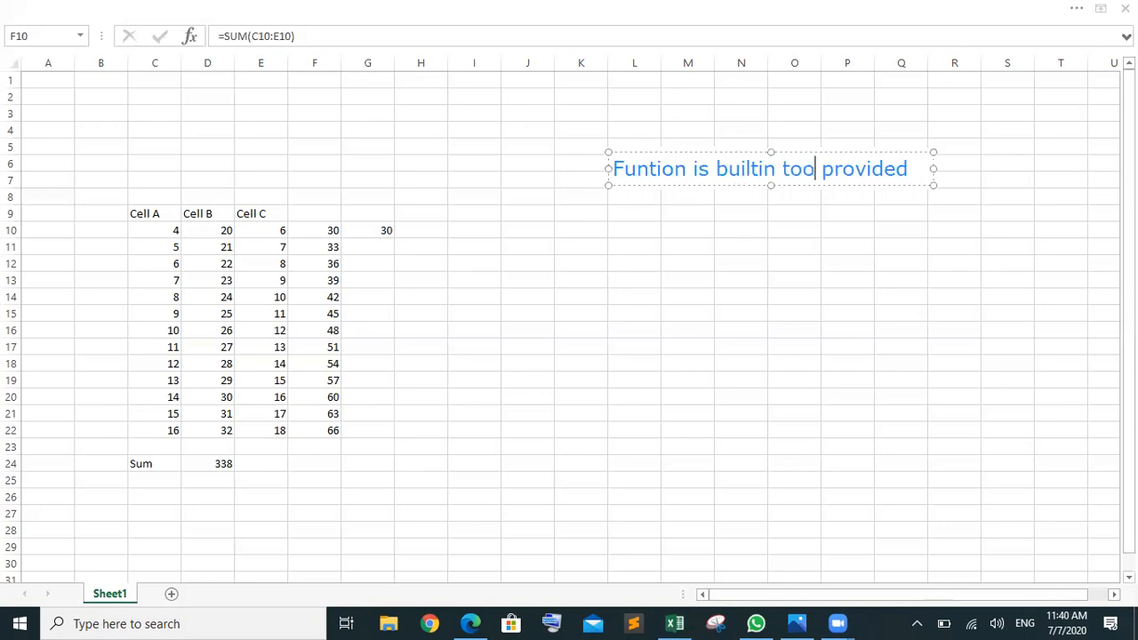
pyautogui.write('l ')
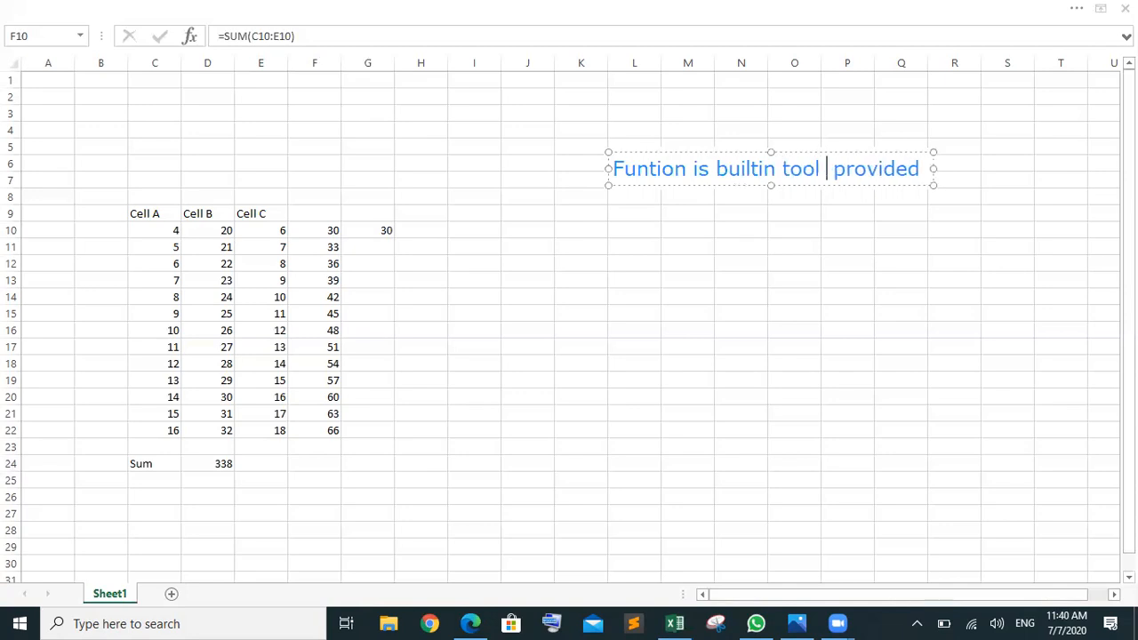
pyautogui.write('that is')
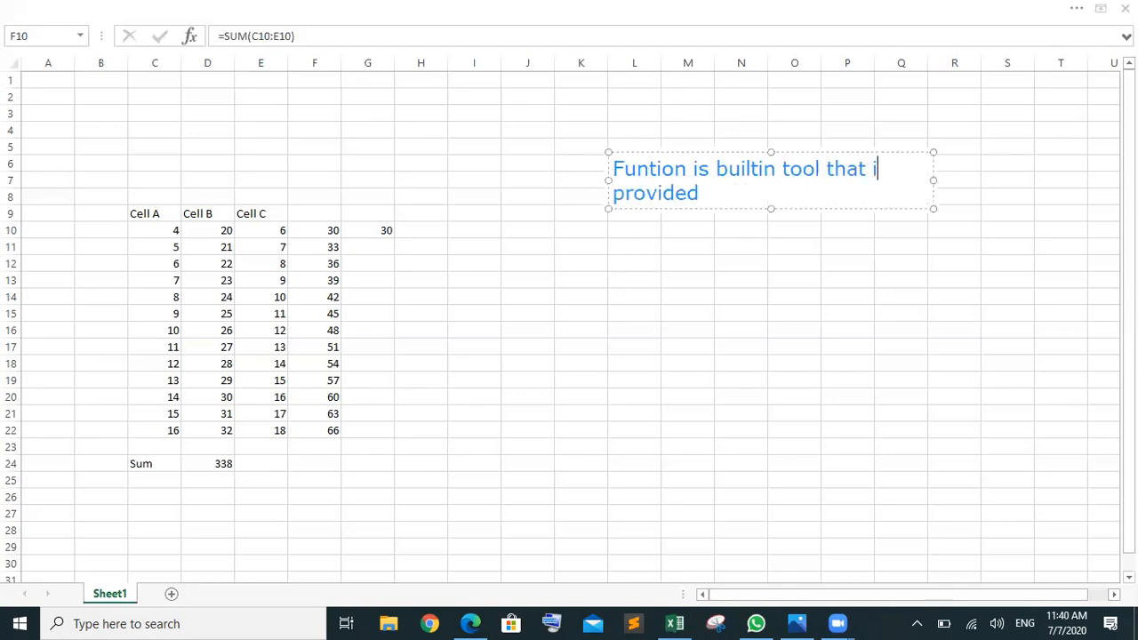
pyautogui.press('Right')
pyautogui.press('End')
# Step: Continue the note with 'excel we have insert some values…it will give us solution', adding '/argument'
pyautogui.write('excel we')
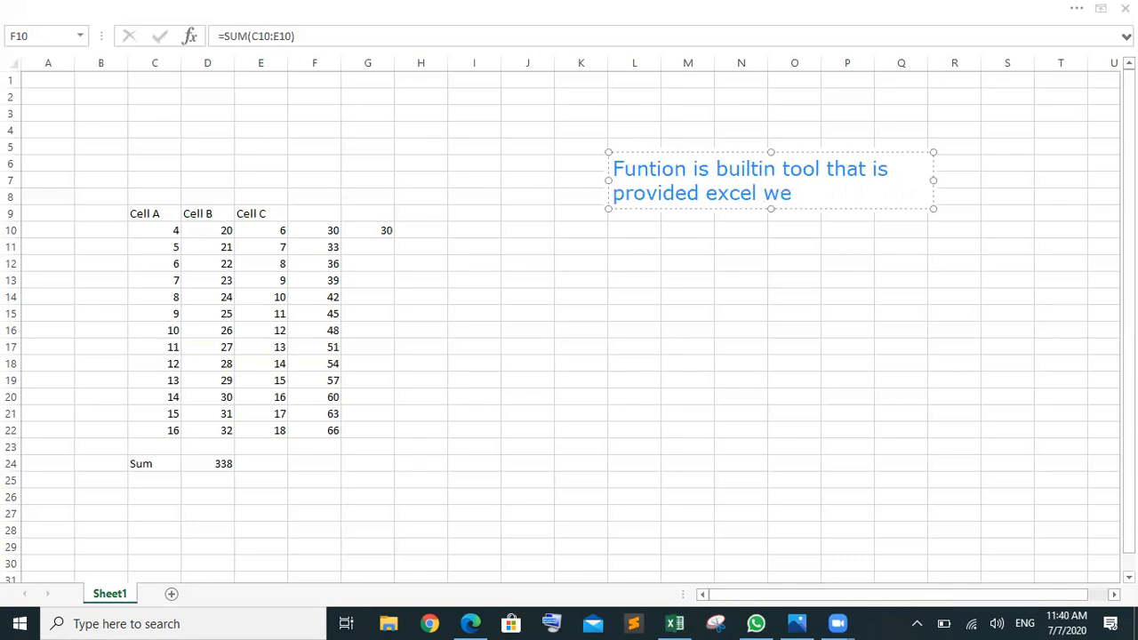
pyautogui.write(' have insert ')
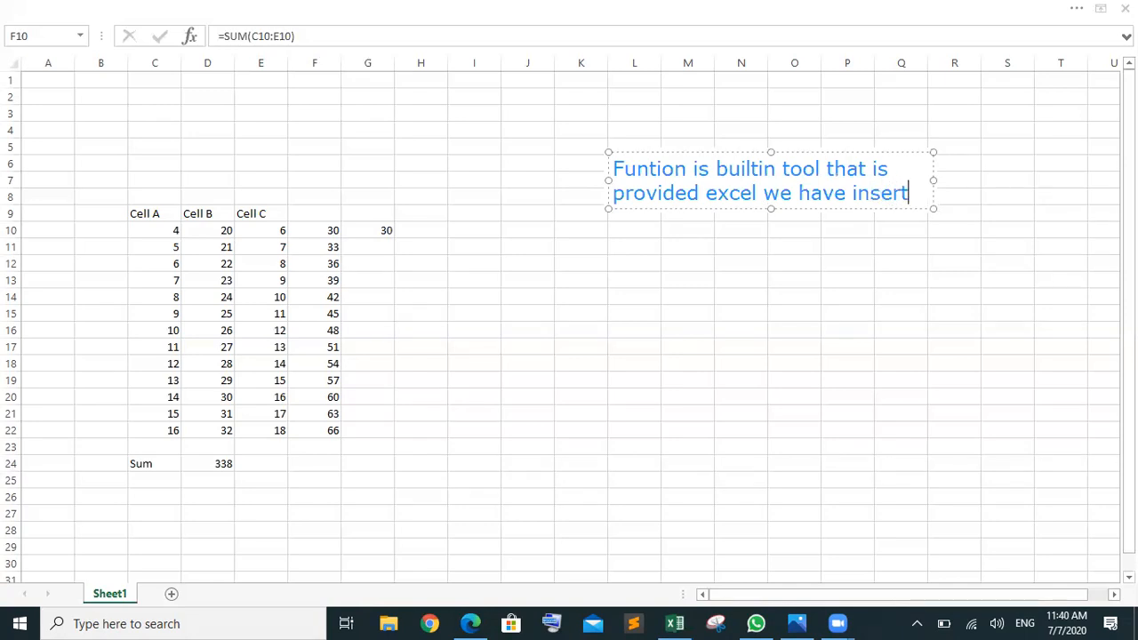
pyautogui.write('so')
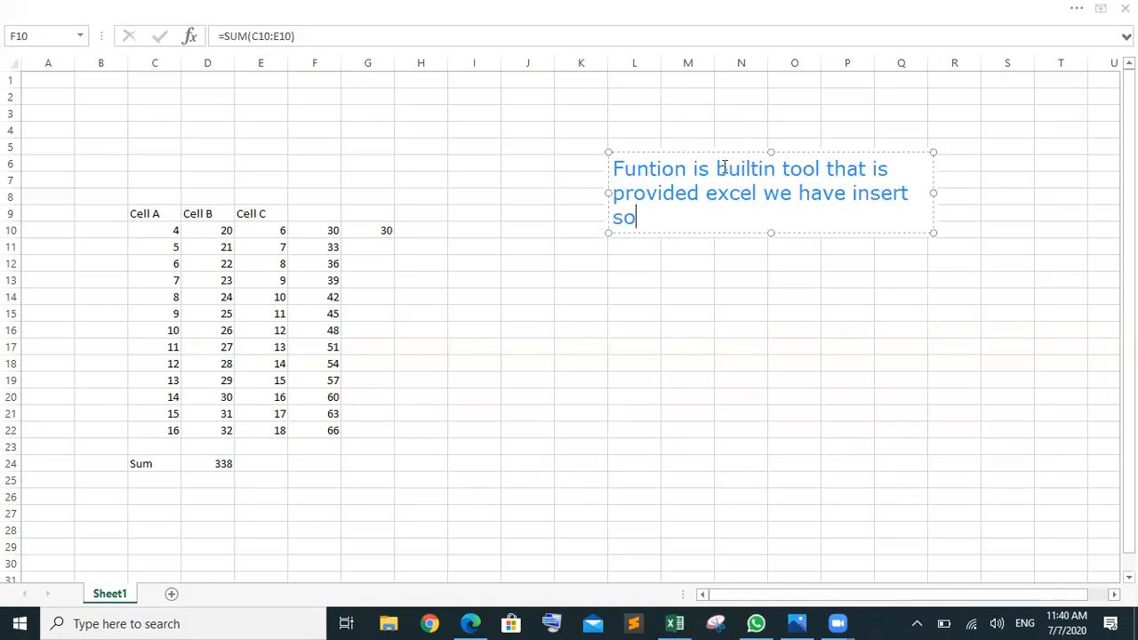
pyautogui.write('me v')
pyautogui.write('alue')
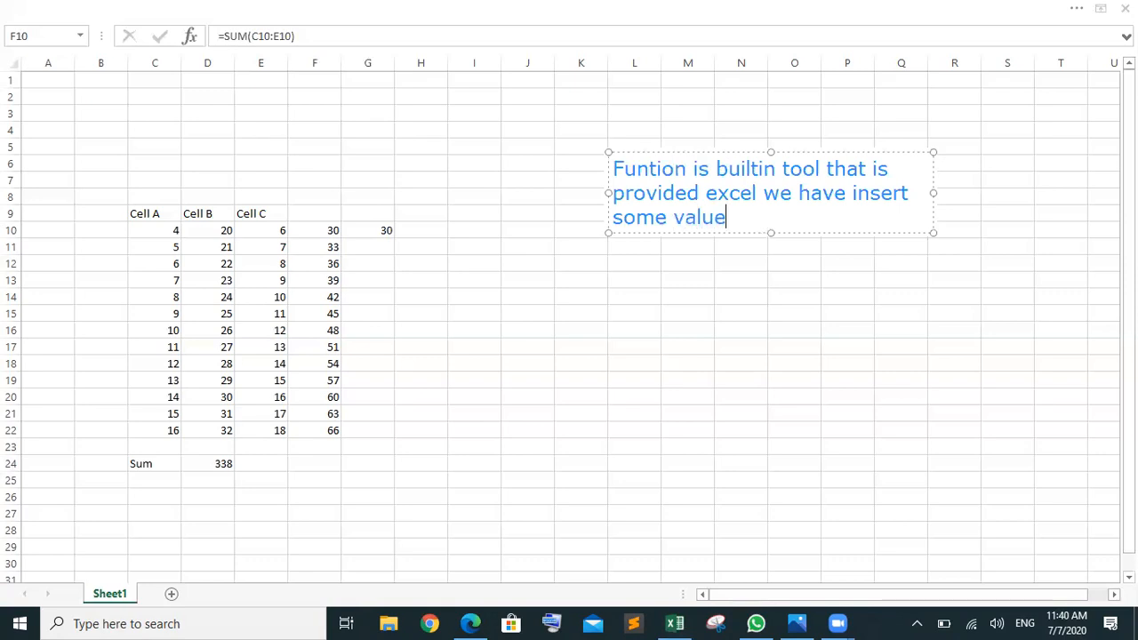
pyautogui.write('s in it and')
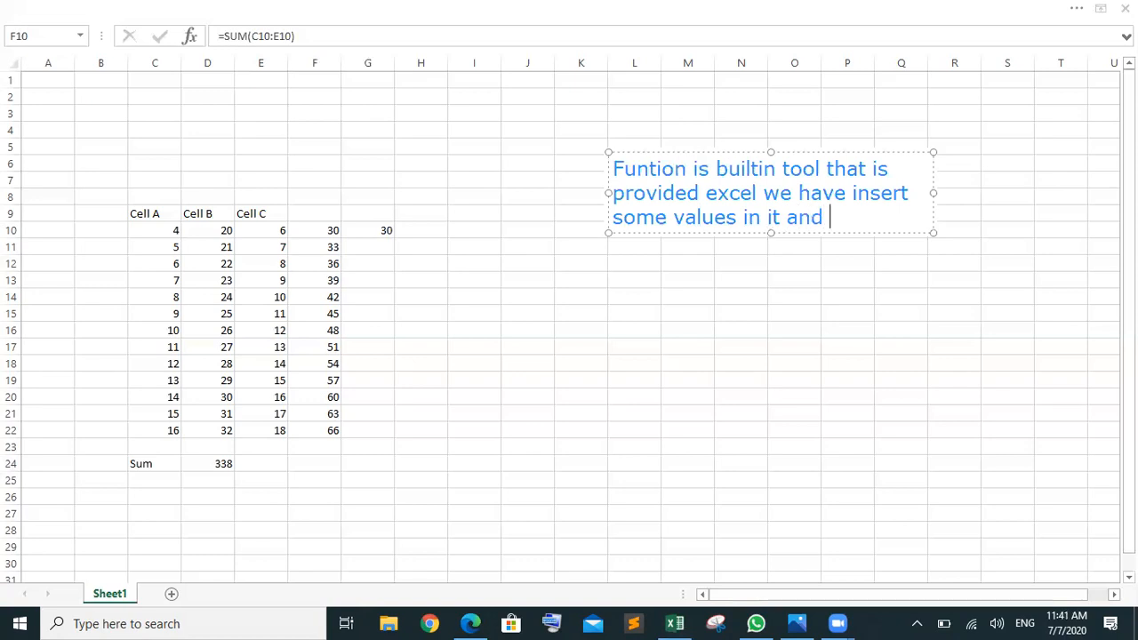
pyautogui.write(' will')
pyautogui.press('BackSpace')
pyautogui.press('BackSpace')
pyautogui.press('BackSpace')
pyautogui.press('BackSpace')
pyautogui.press('BackSpace')
pyautogui.write('it will give')
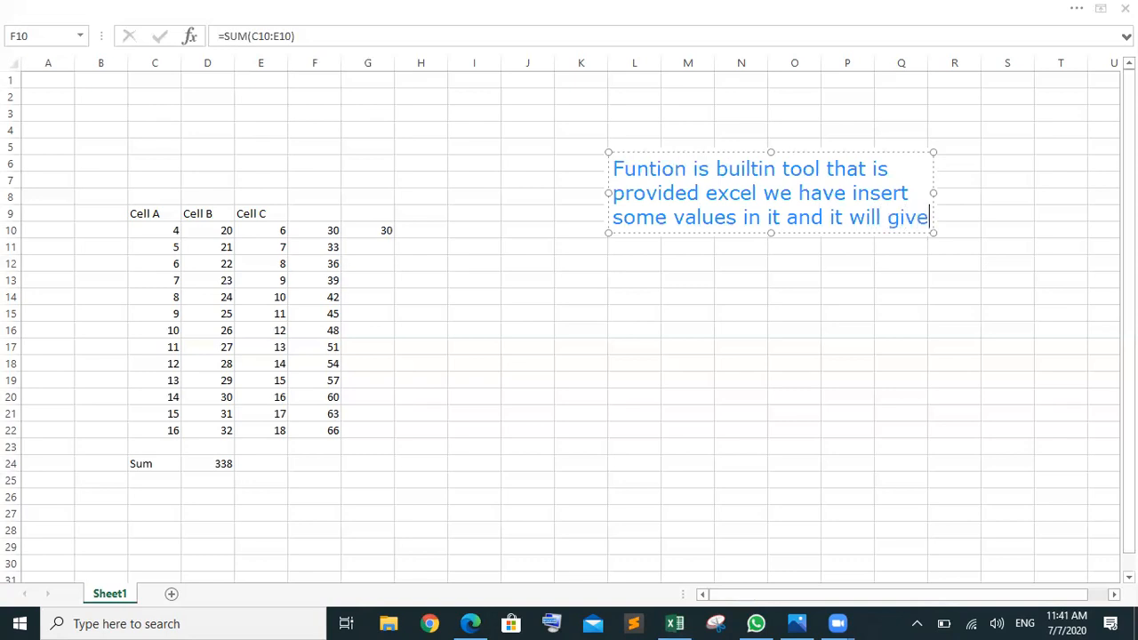
pyautogui.write(' us s')
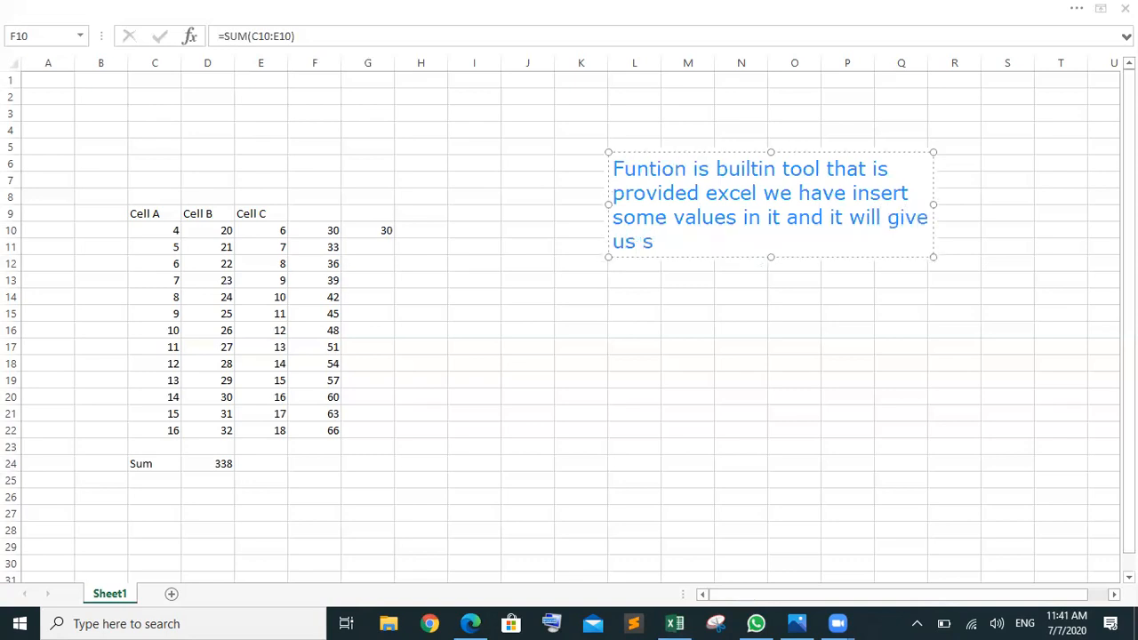
pyautogui.write('olution')
pyautogui.click(733, 220)
pyautogui.write('/aq')
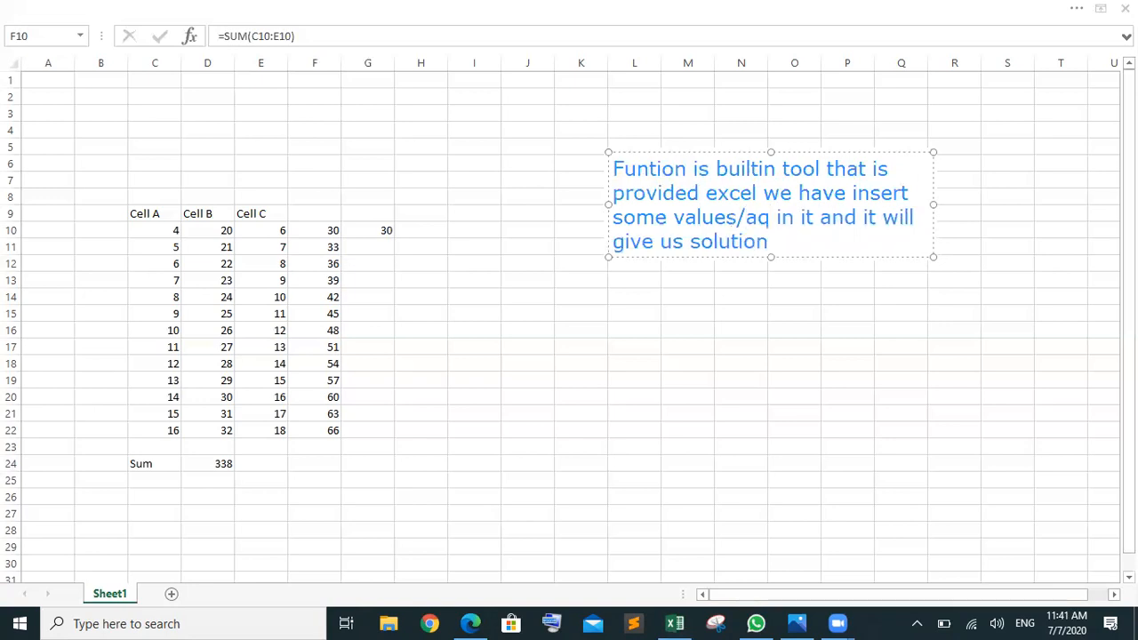
pyautogui.press('BackSpace')
pyautogui.write('rh')
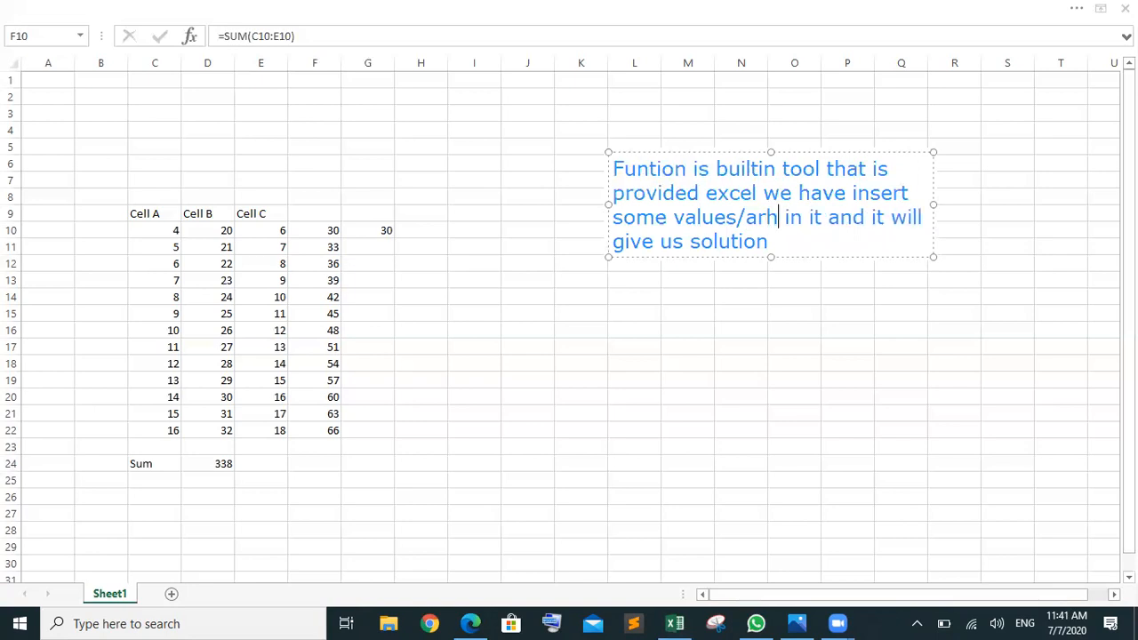
pyautogui.write('ument')
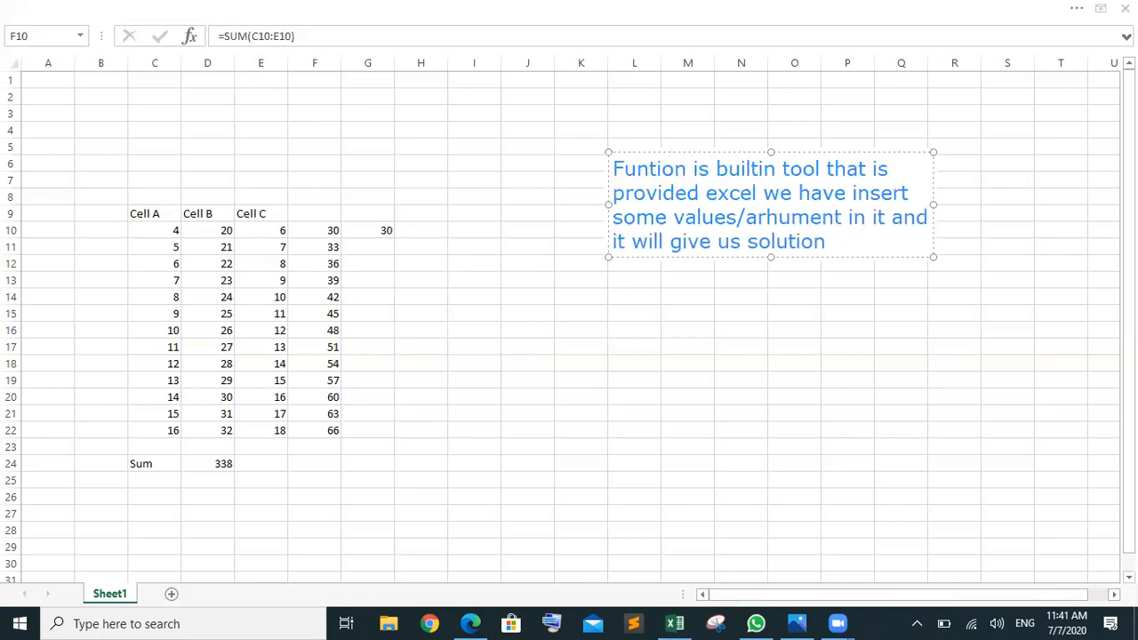
pyautogui.press('Left')
pyautogui.press('Left')
pyautogui.press('Left')
pyautogui.press('Left')
pyautogui.press('Left')
pyautogui.press('Left')
pyautogui.press('Delete')
pyautogui.write('g')
# Step: Finish editing the note and frame its text with a rectangle
pyautogui.click(769, 240)
pyautogui.press('Escape')
pyautogui.press('Escape')
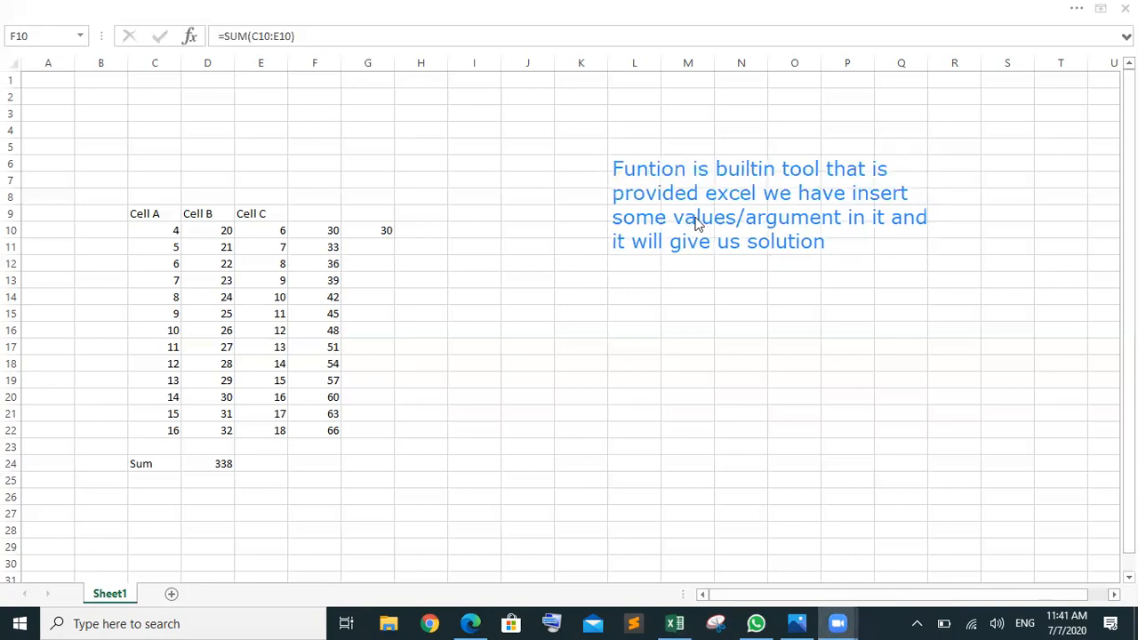
pyautogui.click(321, 230)
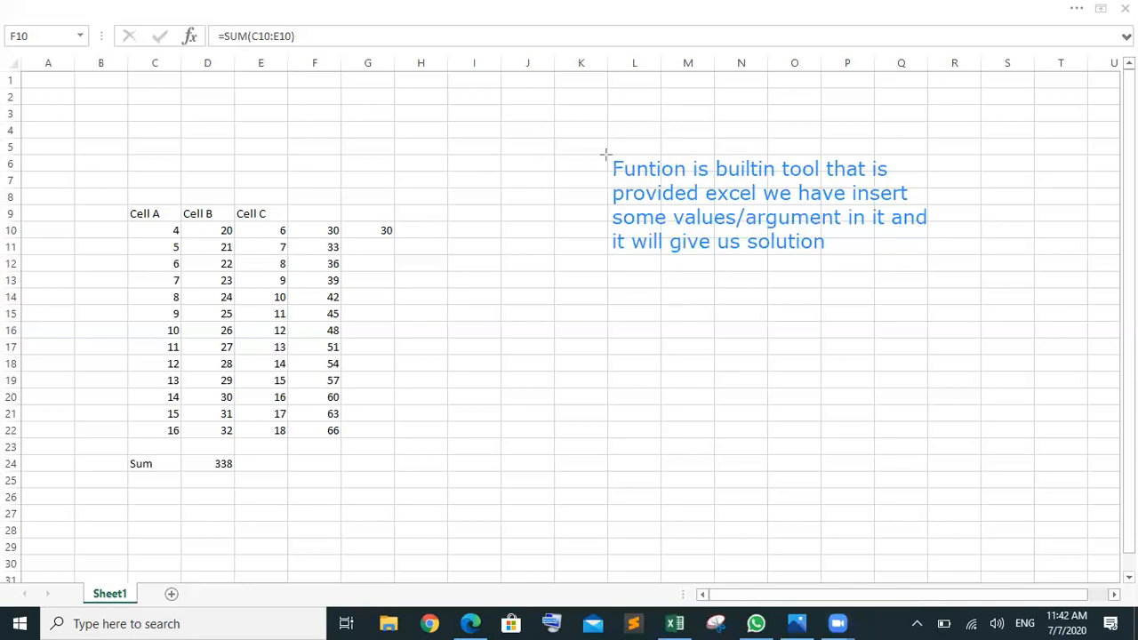
pyautogui.moveTo(605, 153); pyautogui.dragTo(928, 253)
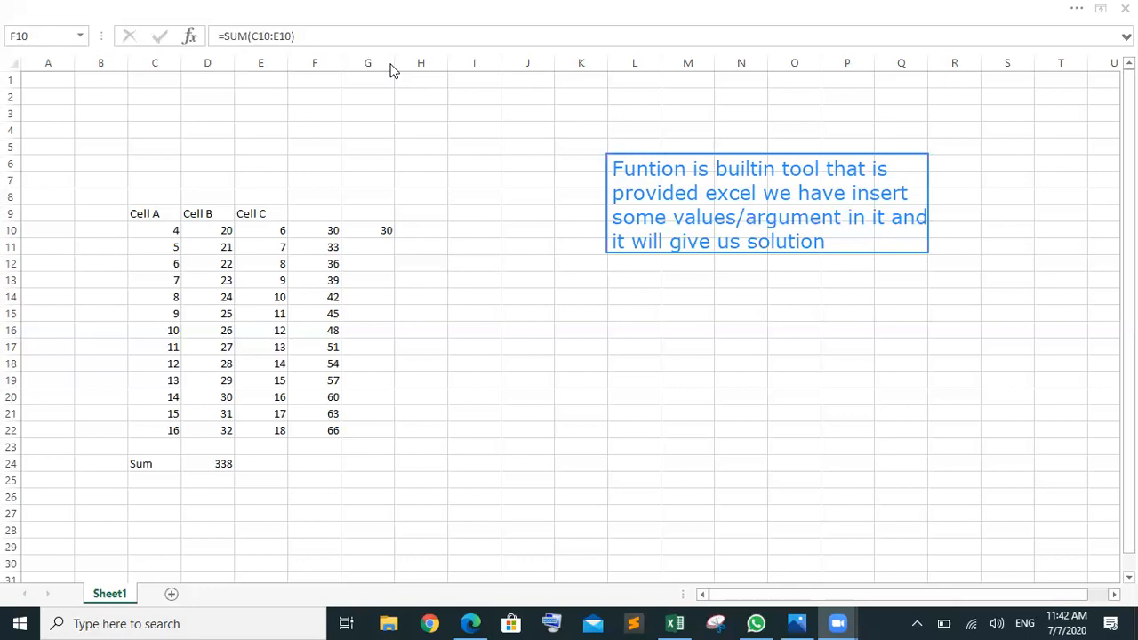
# Step: Add +F11 to F10's formula, making =SUM(C10:E10) +F11 show 63
pyautogui.click(300, 34)
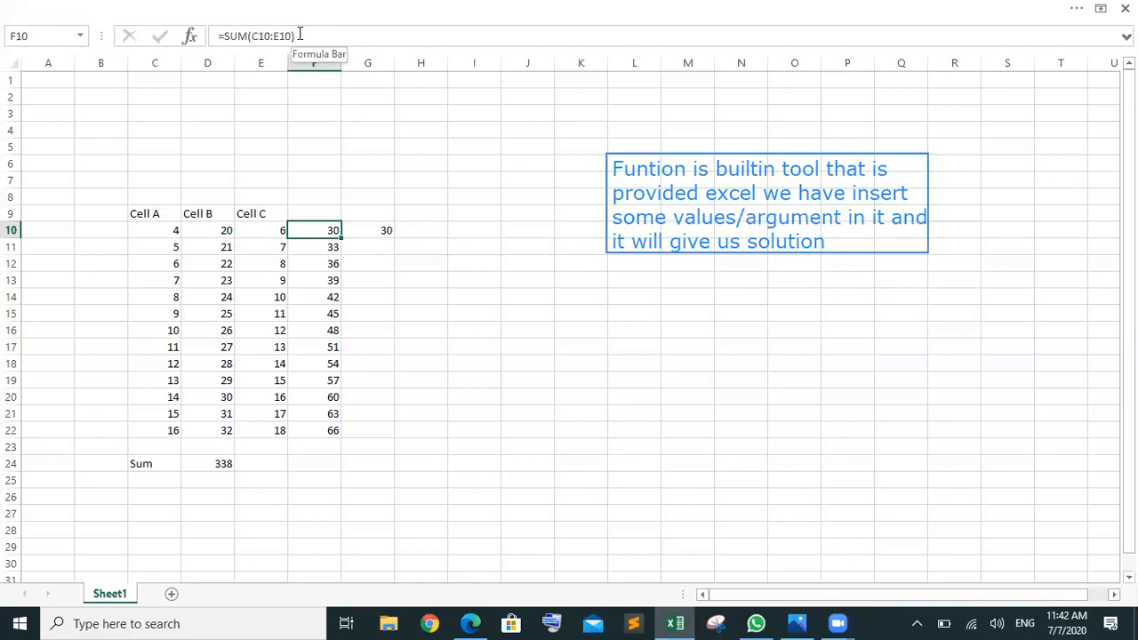
pyautogui.click(306, 35)
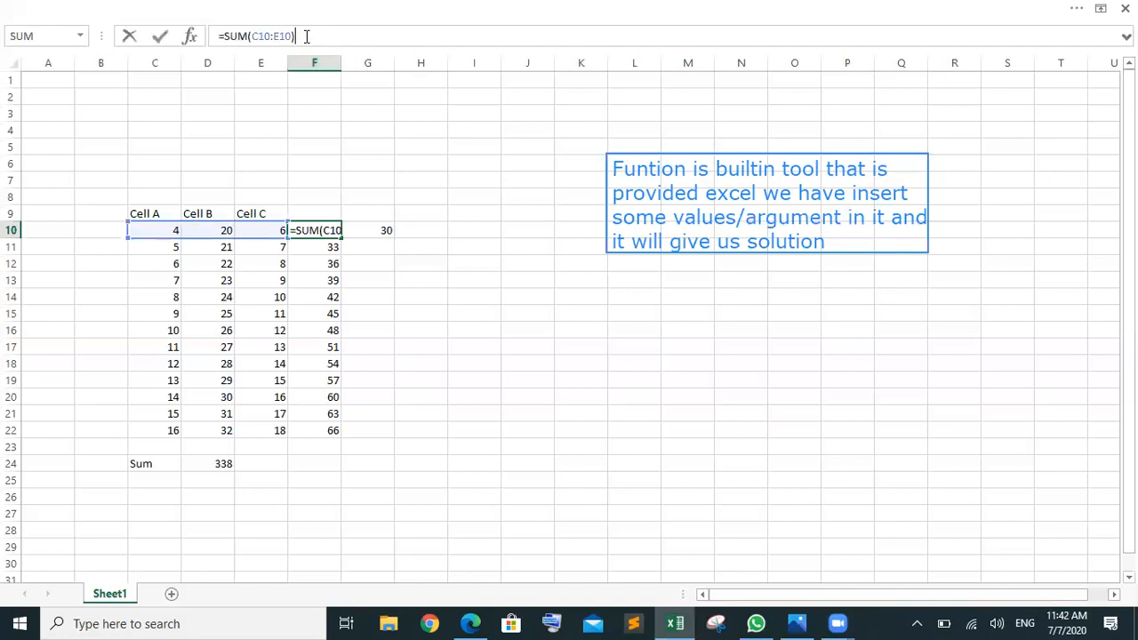
pyautogui.write('+')
pyautogui.press('BackSpace')
pyautogui.write('+')
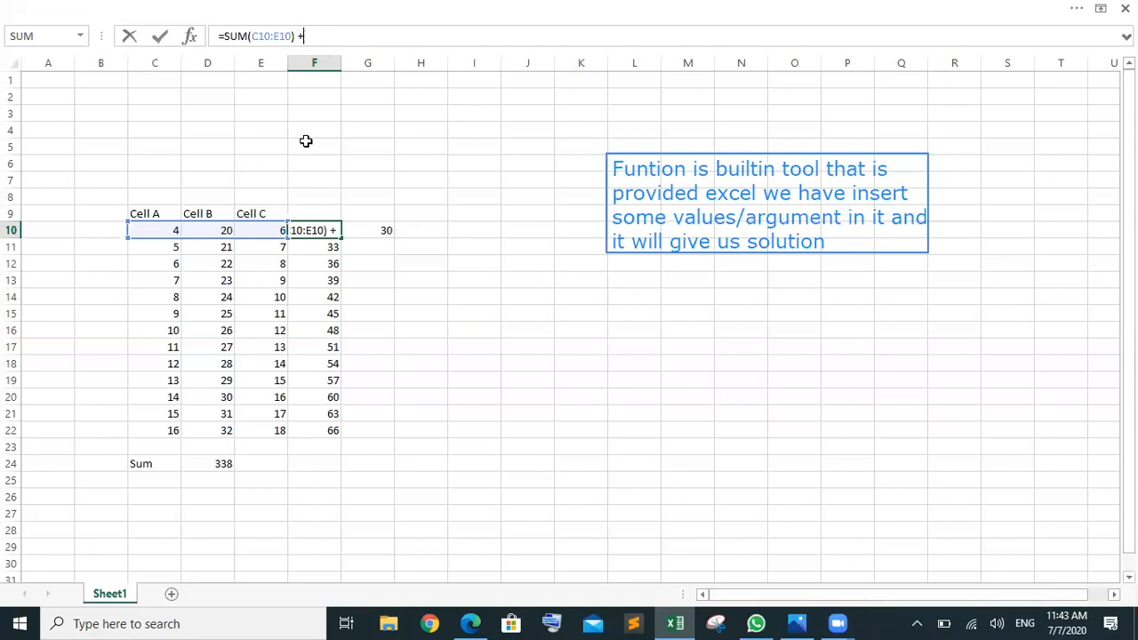
pyautogui.click(312, 248)
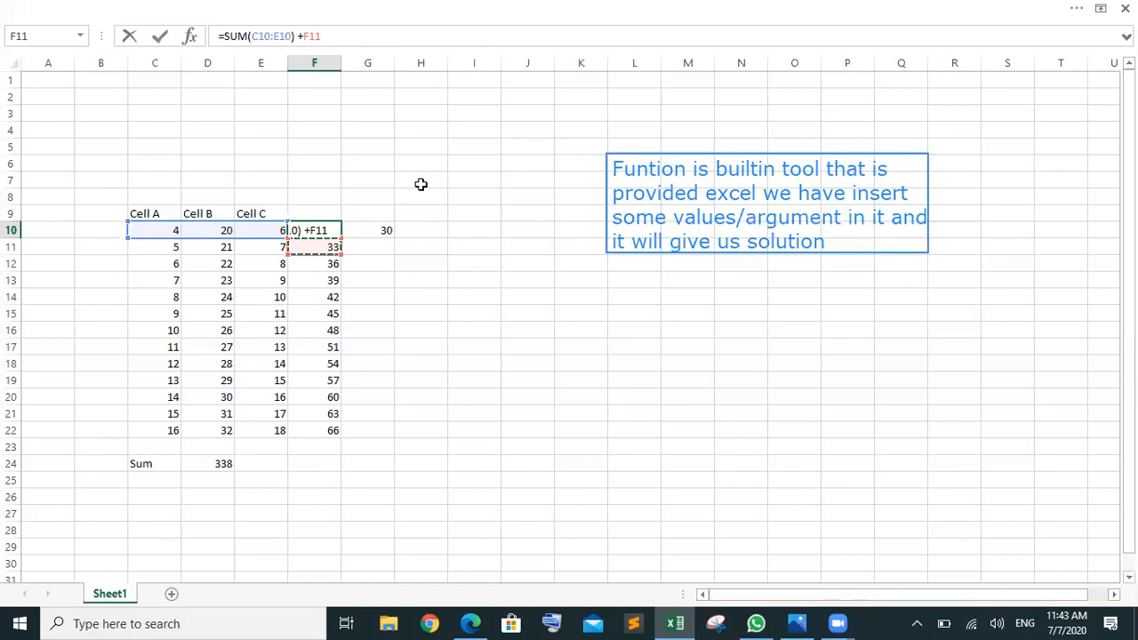
pyautogui.press('Return')
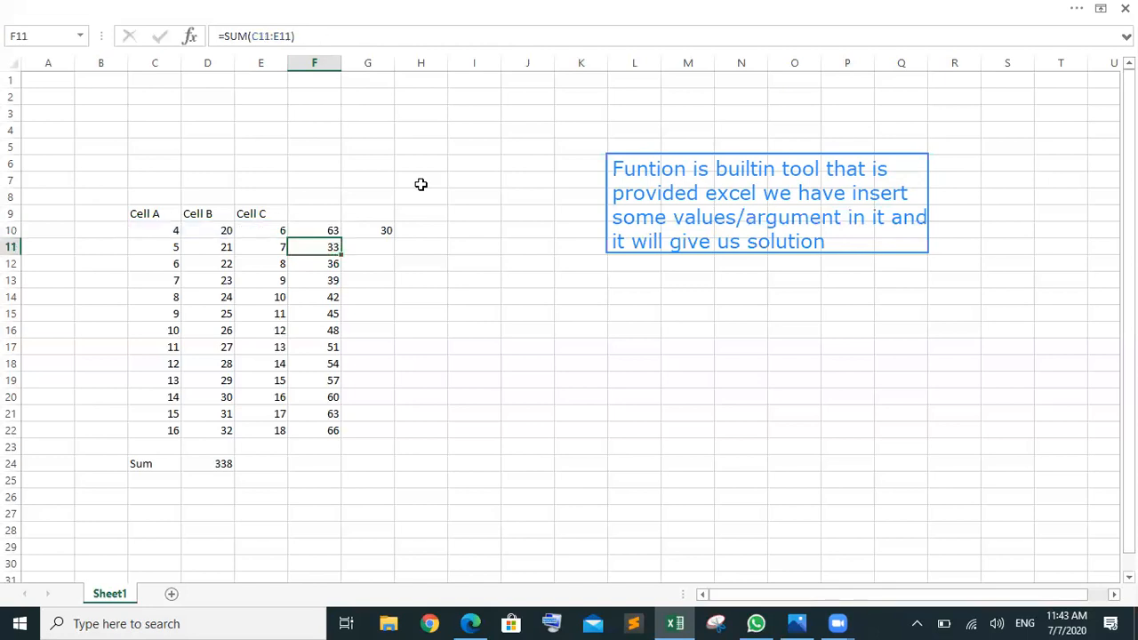
pyautogui.click(327, 231)
# Step: Try replacing part of F10's formula with an I8 reference, then undo and cancel
pyautogui.moveTo(338, 35); pyautogui.dragTo(219, 34)
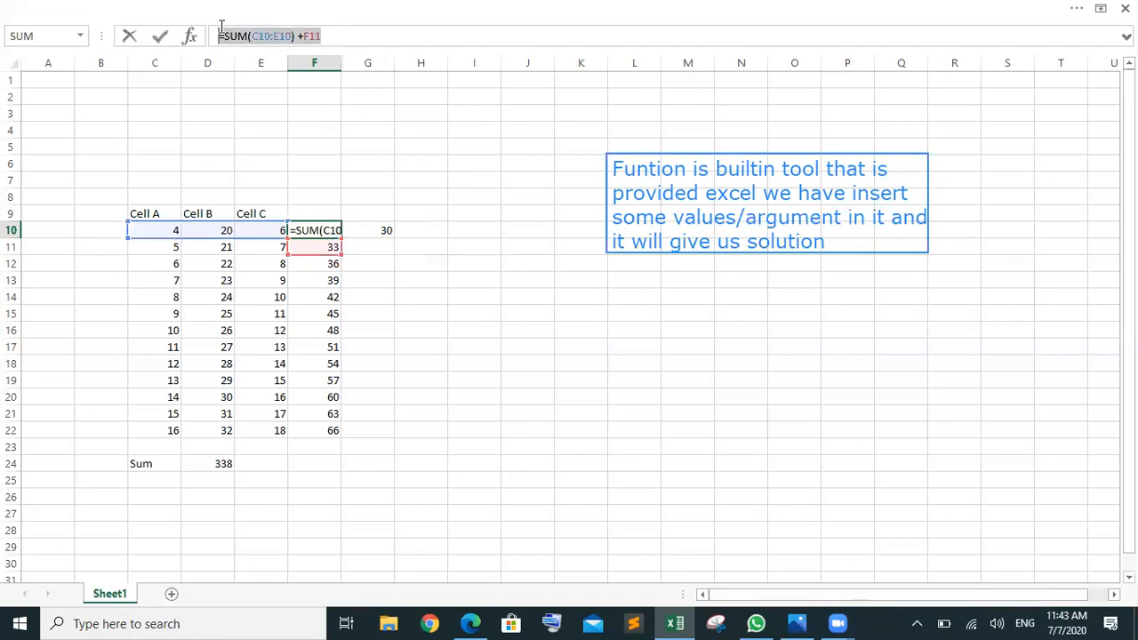
pyautogui.moveTo(293, 36); pyautogui.dragTo(225, 36)
pyautogui.click(460, 191)
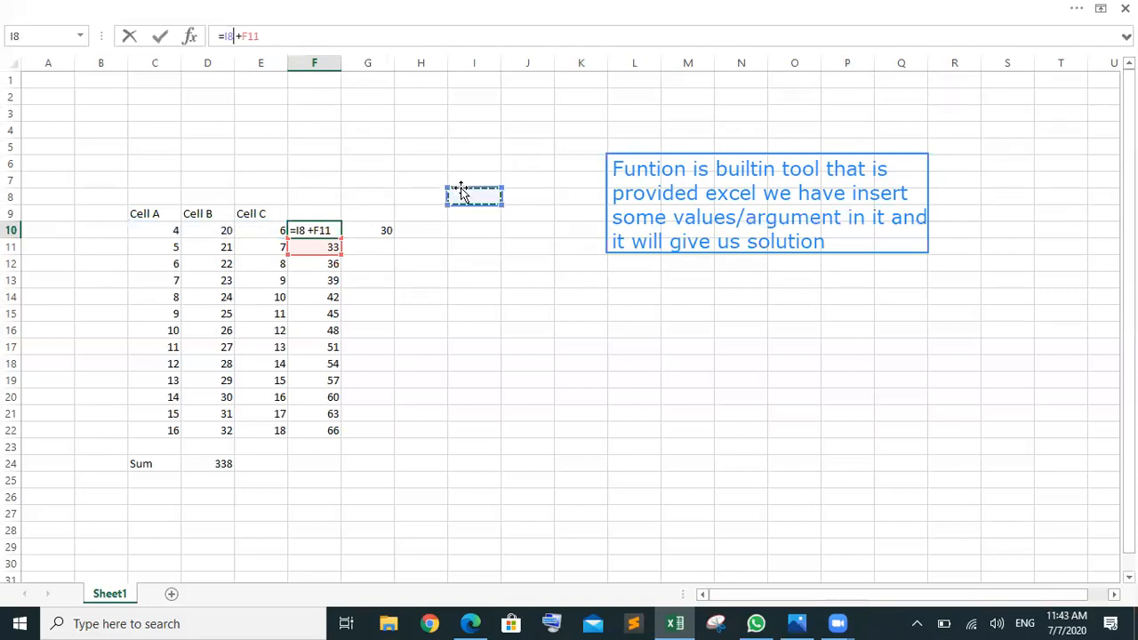
pyautogui.hotkey('ctrl', 'z')
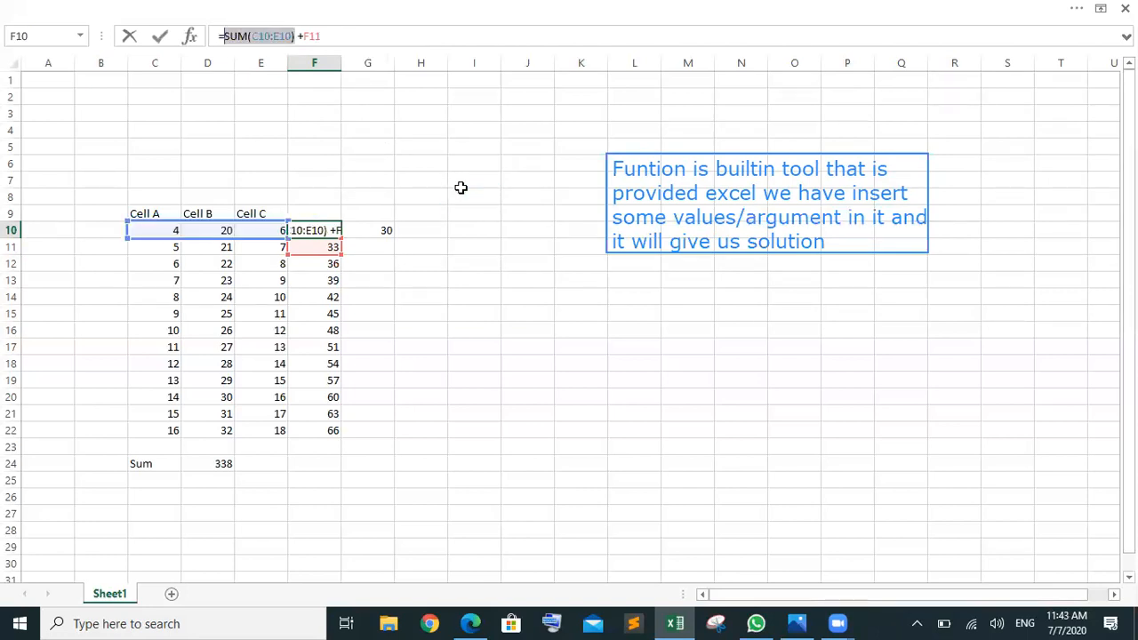
pyautogui.press('Escape')
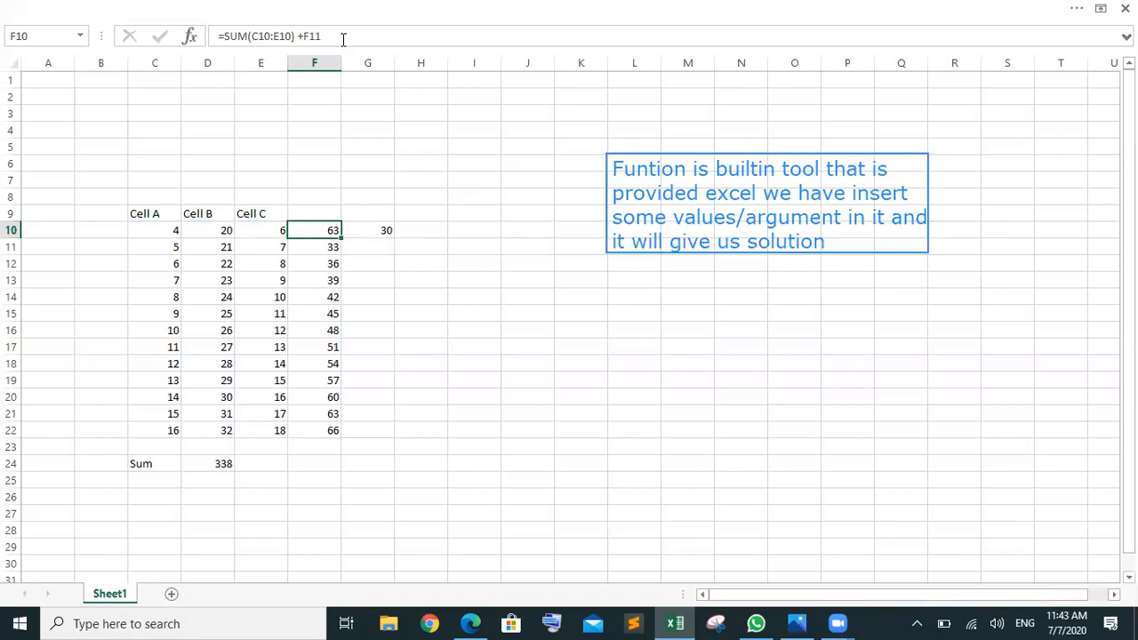
# Step: Select parts of F10's formula and try replacing it with =J11, then cancel
pyautogui.moveTo(326, 33); pyautogui.dragTo(221, 34)
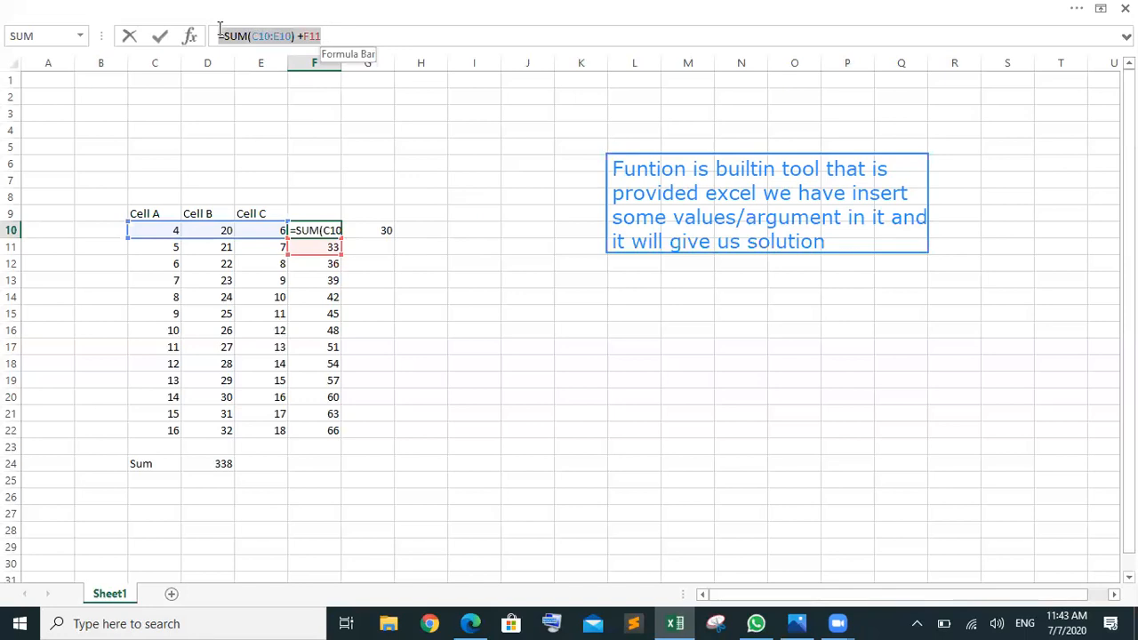
pyautogui.click(298, 34)
pyautogui.moveTo(298, 34); pyautogui.dragTo(226, 35)
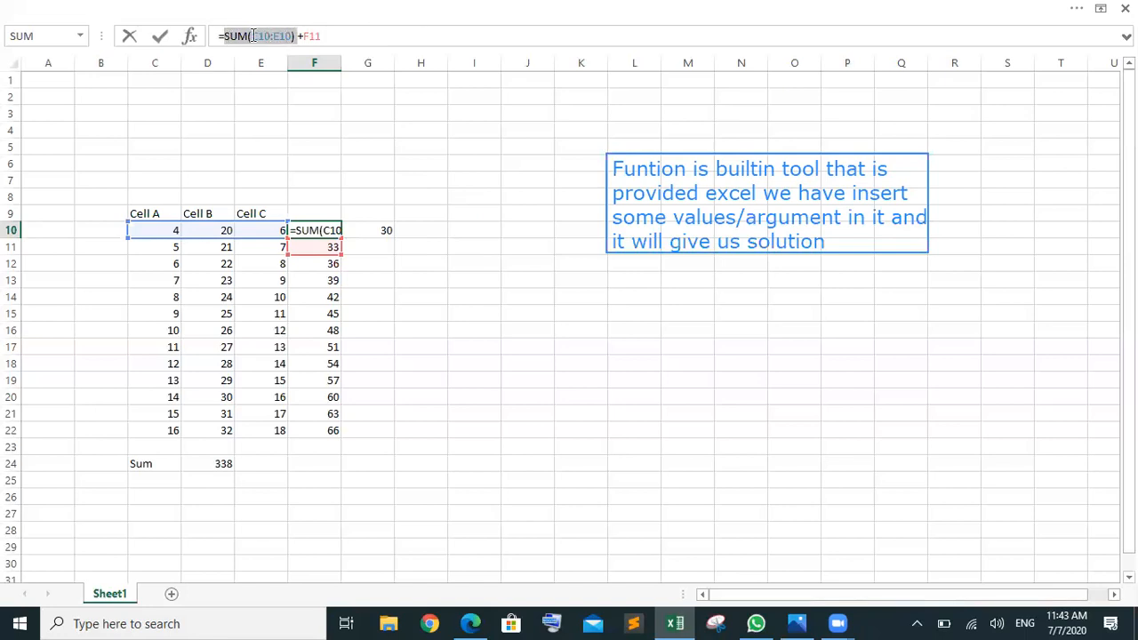
pyautogui.click(345, 36)
pyautogui.moveTo(322, 35); pyautogui.dragTo(218, 35)
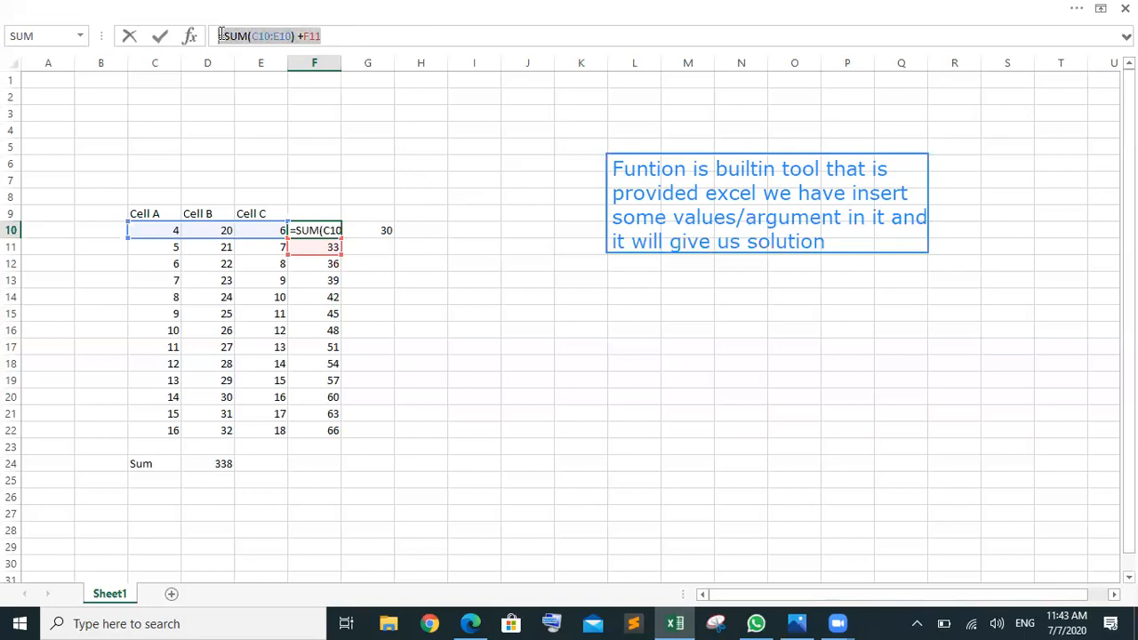
pyautogui.write('=')
pyautogui.click(519, 249)
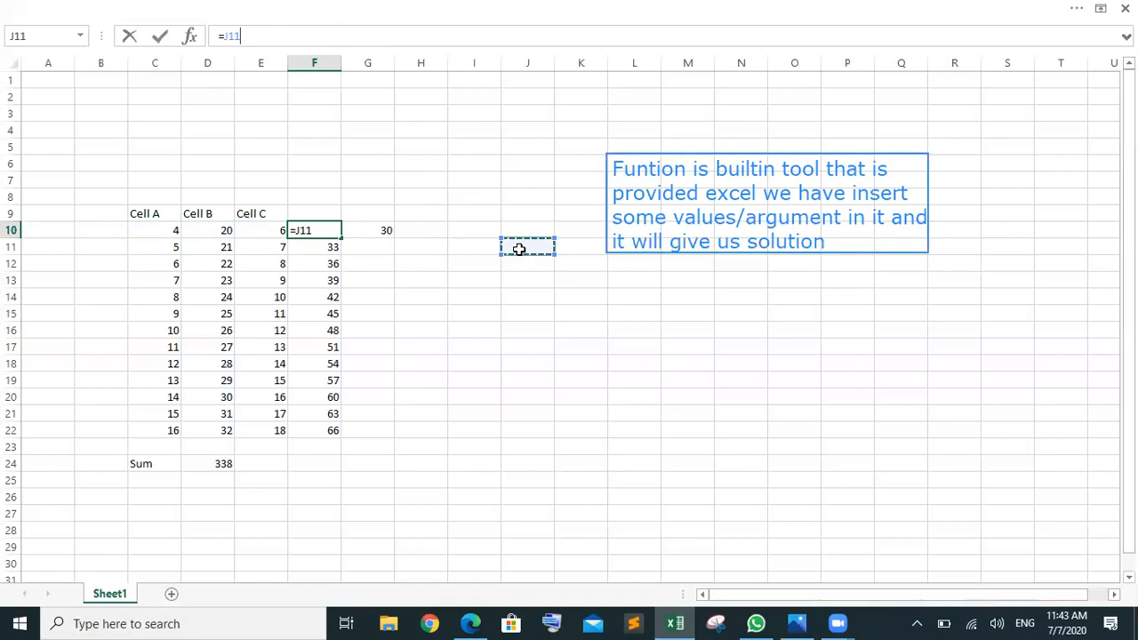
pyautogui.press('Escape')
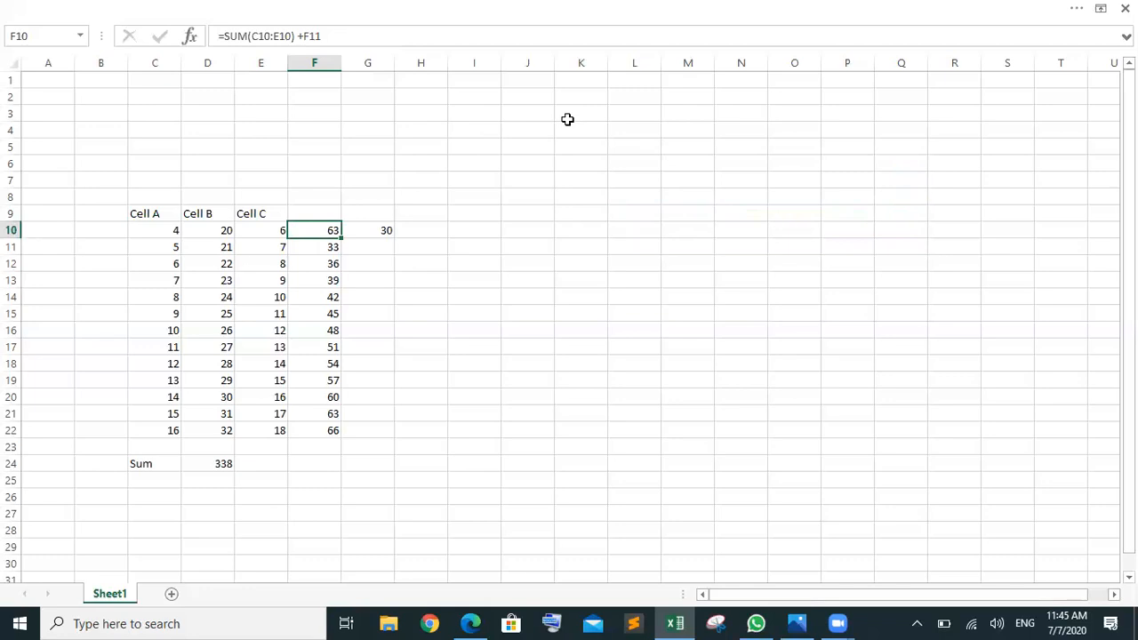
pyautogui.click(303, 37)
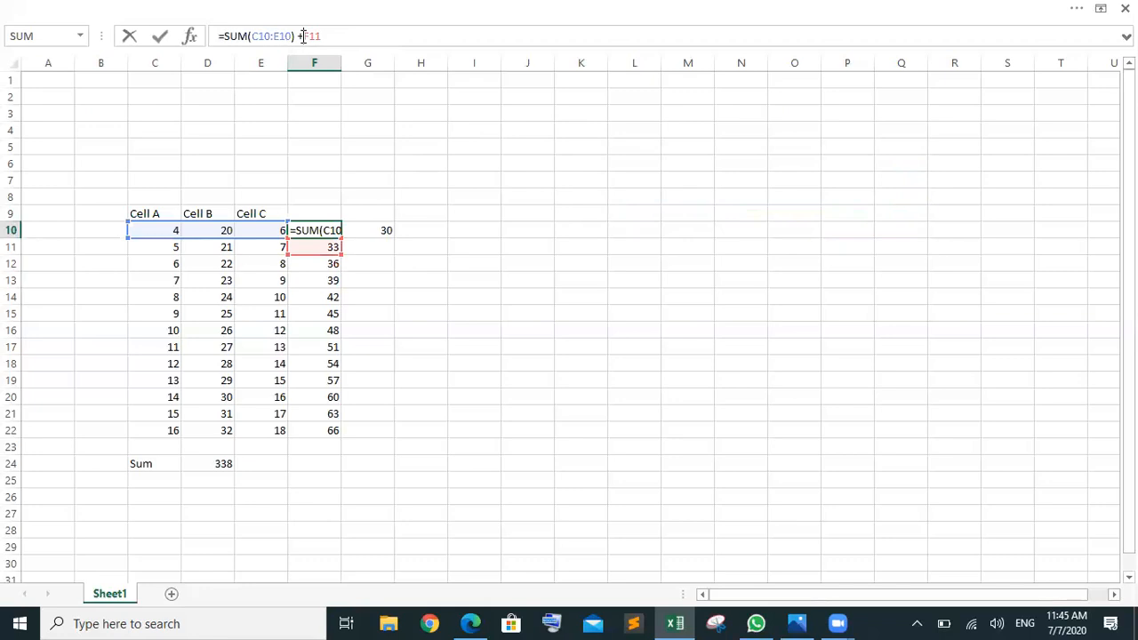
pyautogui.moveTo(329, 34); pyautogui.dragTo(225, 34)
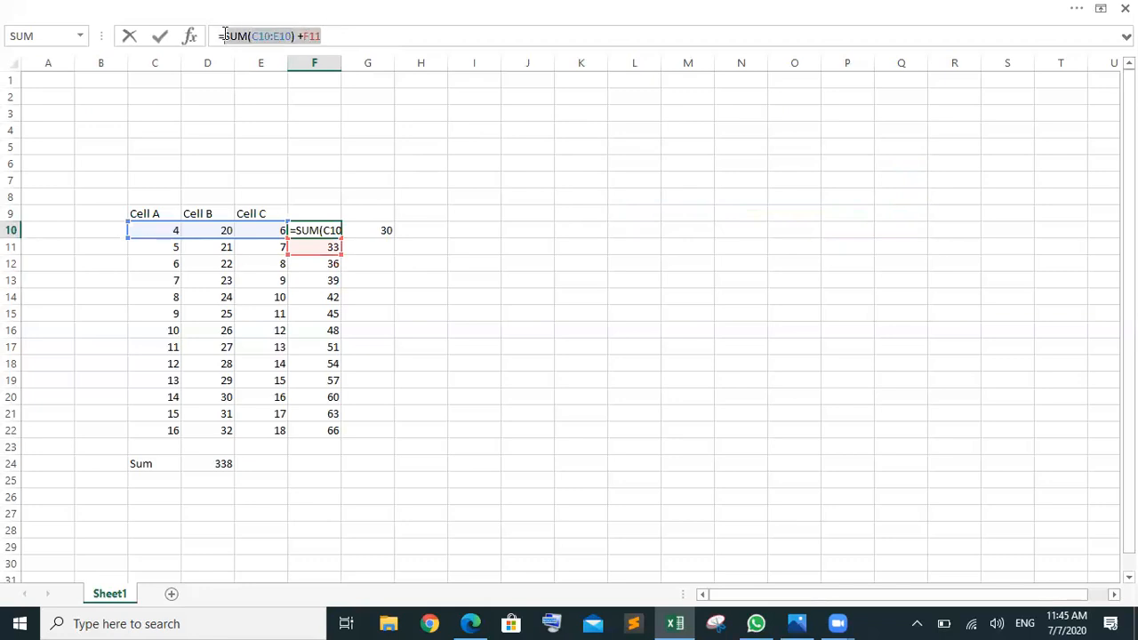
pyautogui.press('BackSpace')
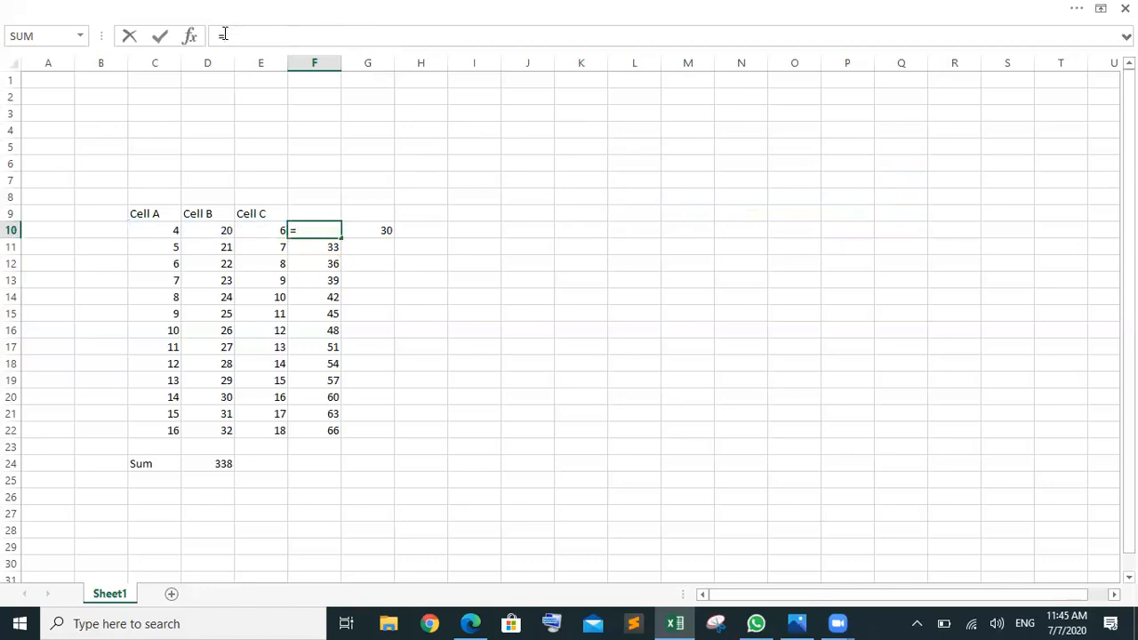
pyautogui.hotkey('ctrl', 'z')
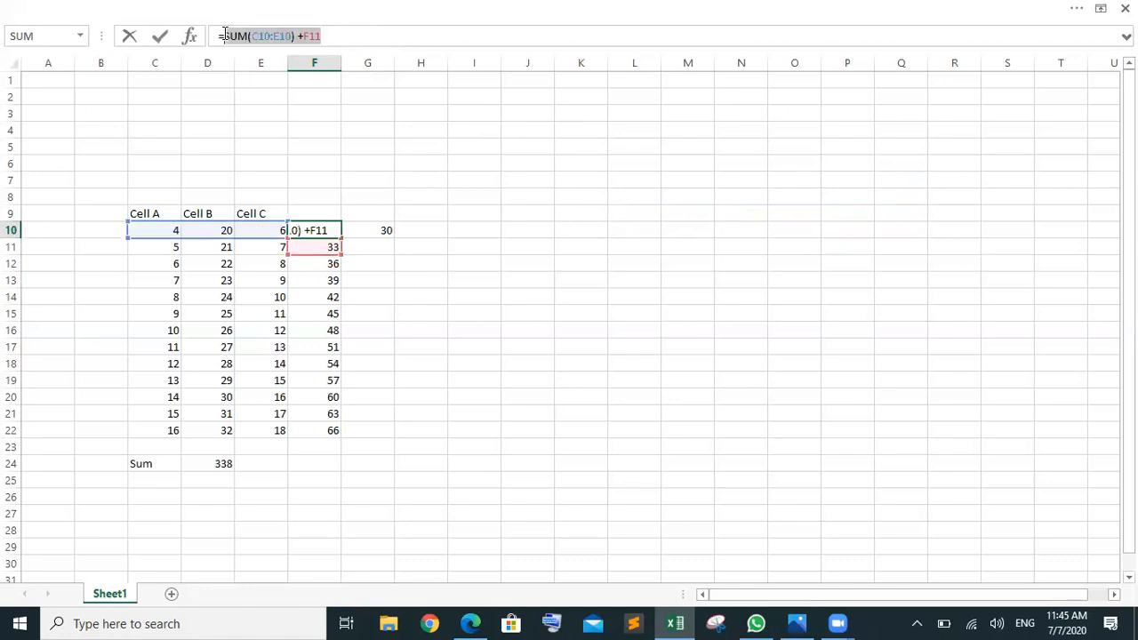
pyautogui.click(332, 35)
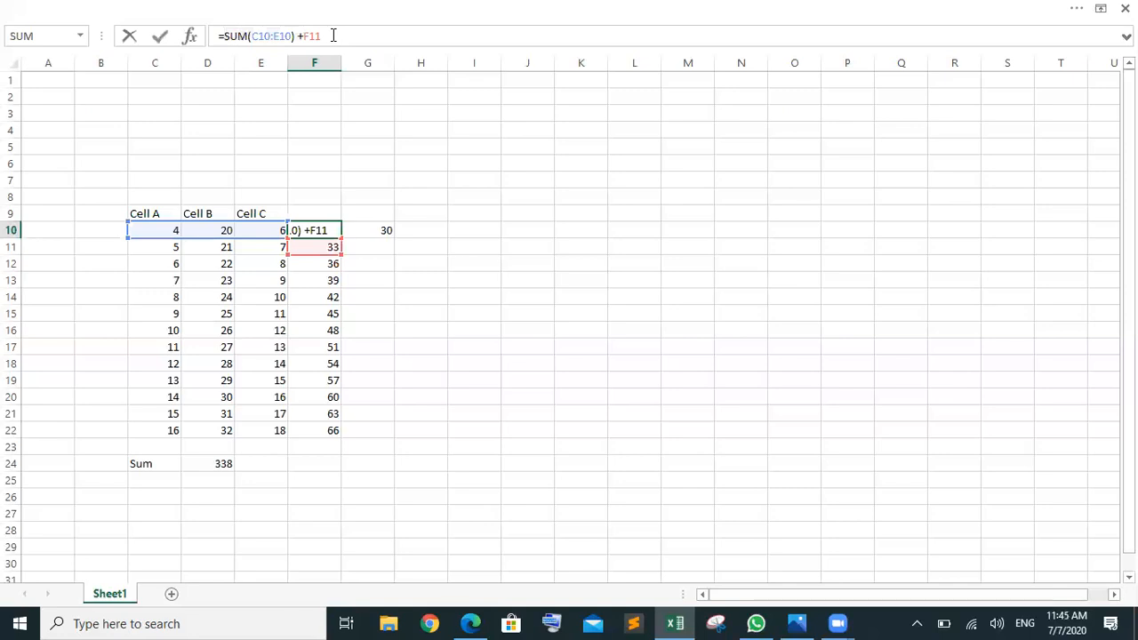
pyautogui.press('BackSpace')
pyautogui.press('BackSpace')
pyautogui.press('BackSpace')
pyautogui.press('BackSpace')
pyautogui.press('BackSpace')
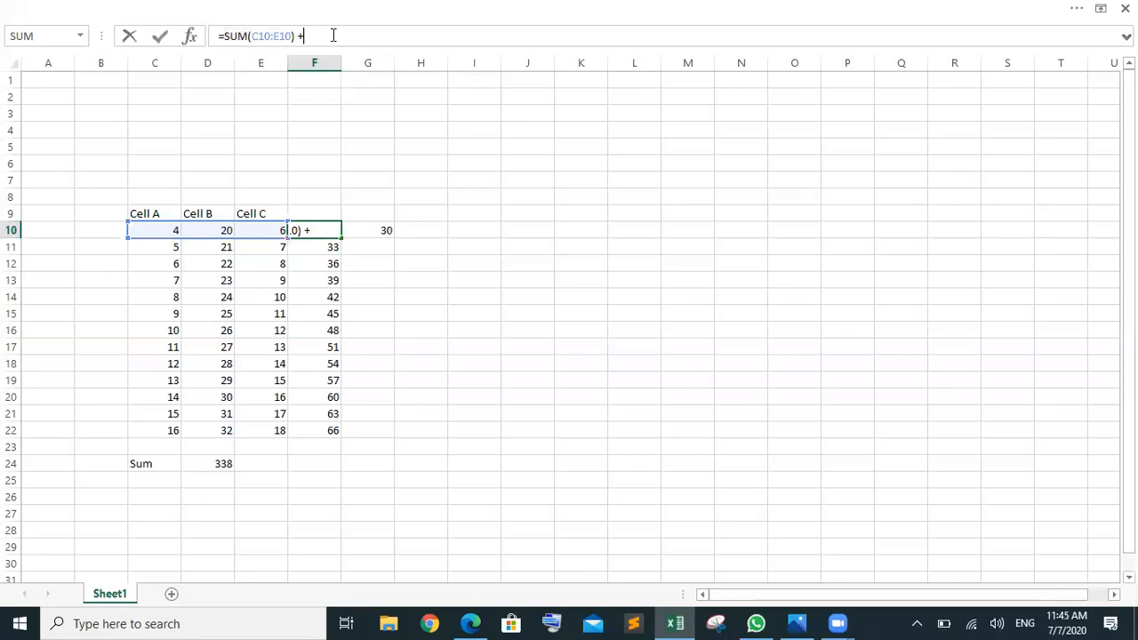
pyautogui.click(510, 317)
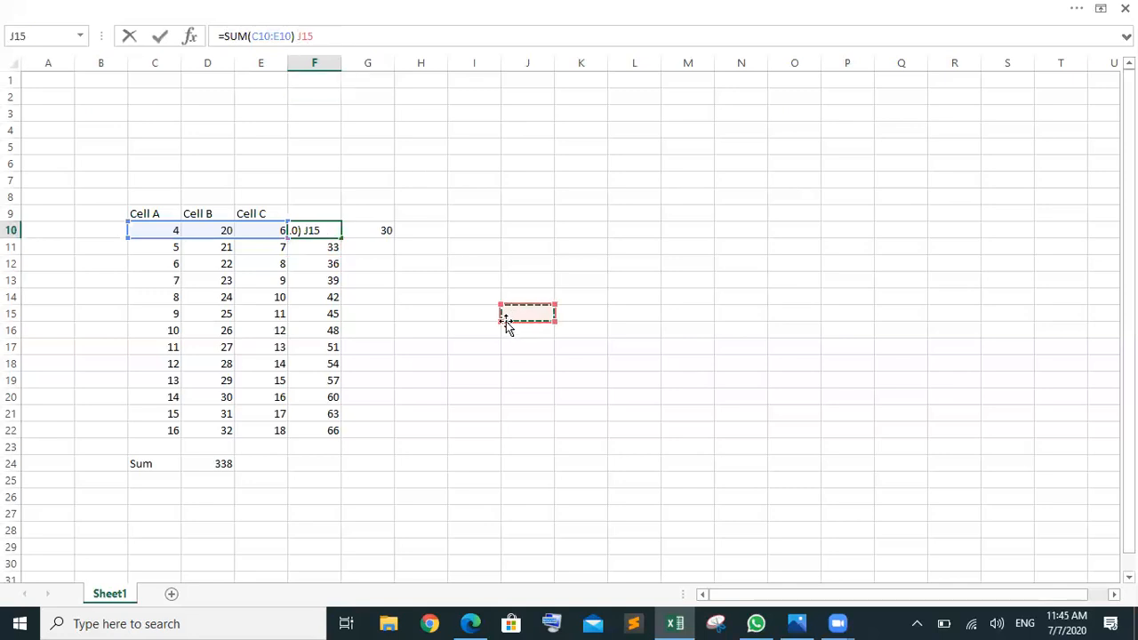
pyautogui.press('Escape')
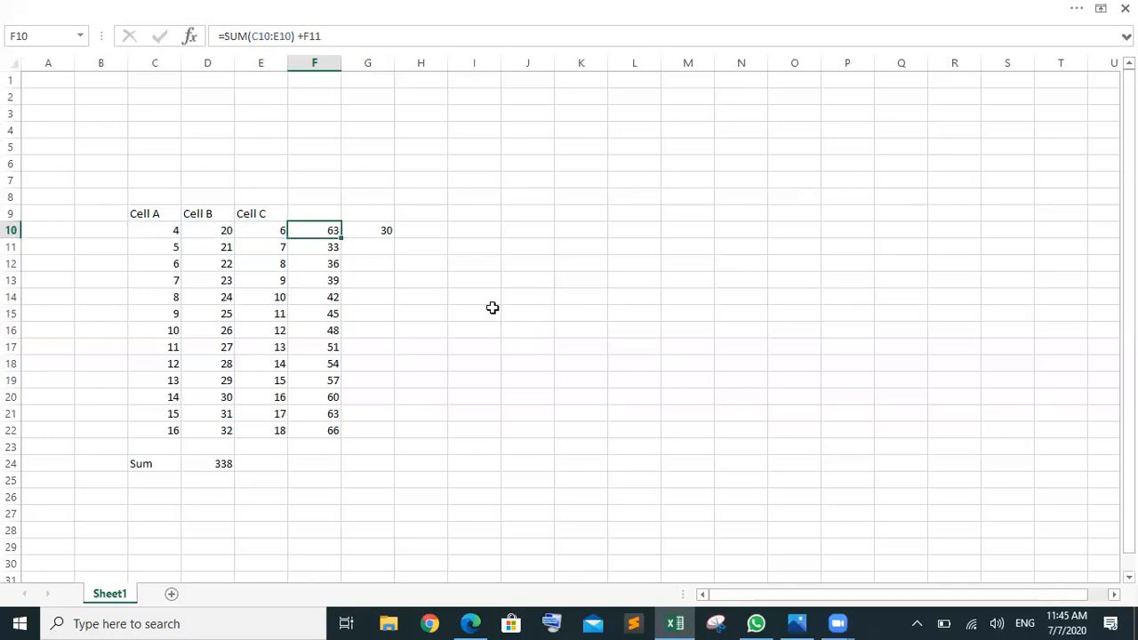
pyautogui.click(542, 379)
pyautogui.moveTo(305, 228); pyautogui.dragTo(331, 432)
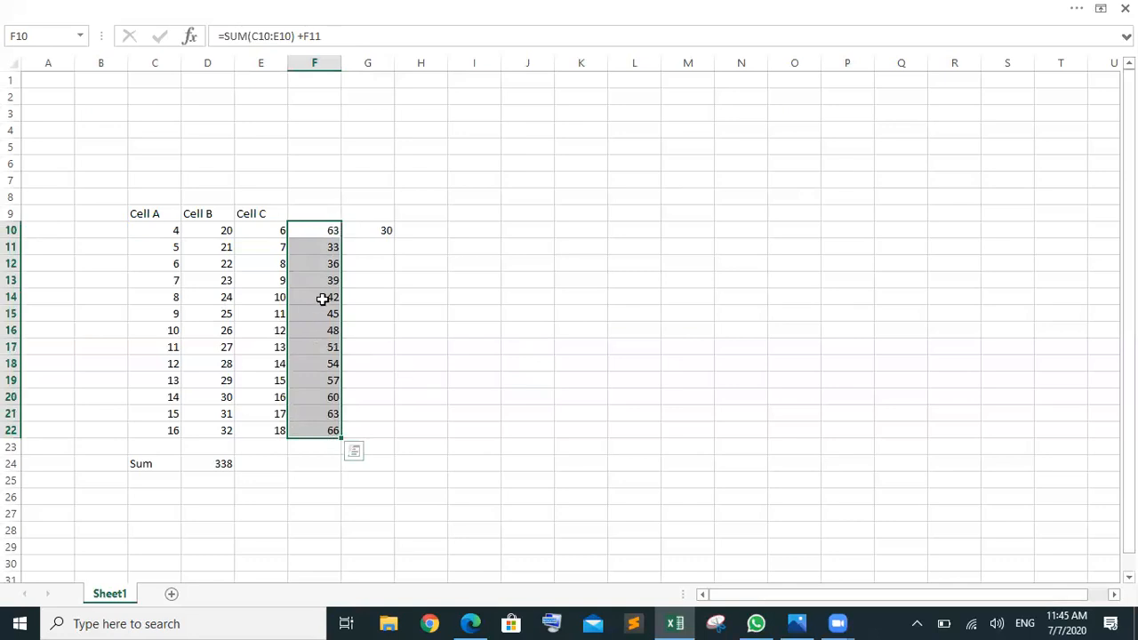
pyautogui.click(321, 464)
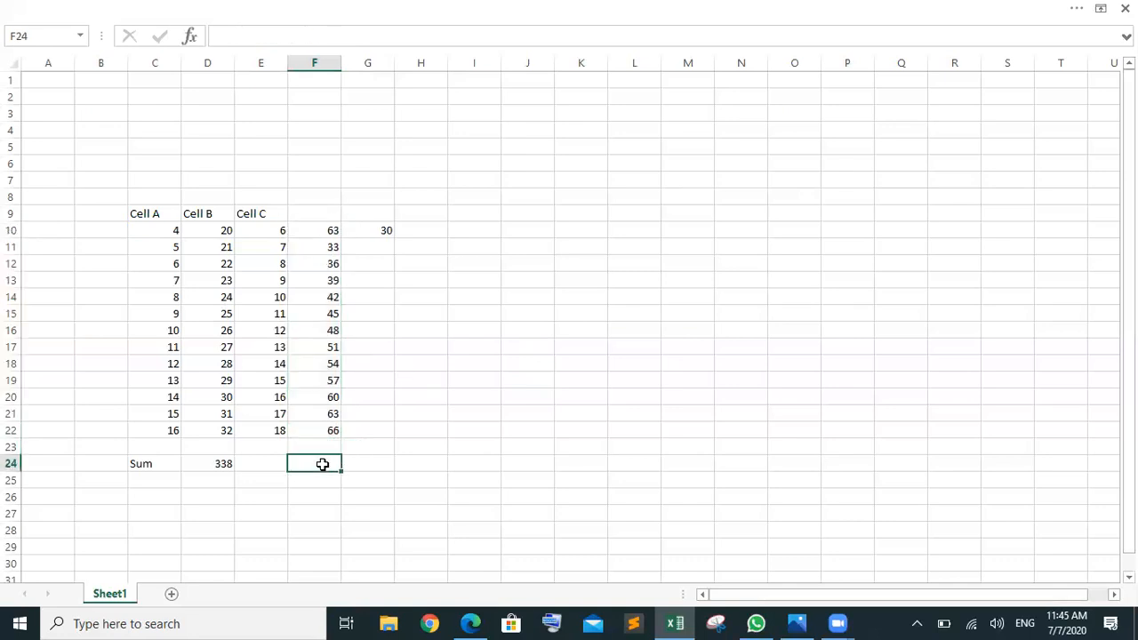
# Step: Enter =AVERAGE(F10:F22) in F24, returning 50.53846
pyautogui.write('=av')
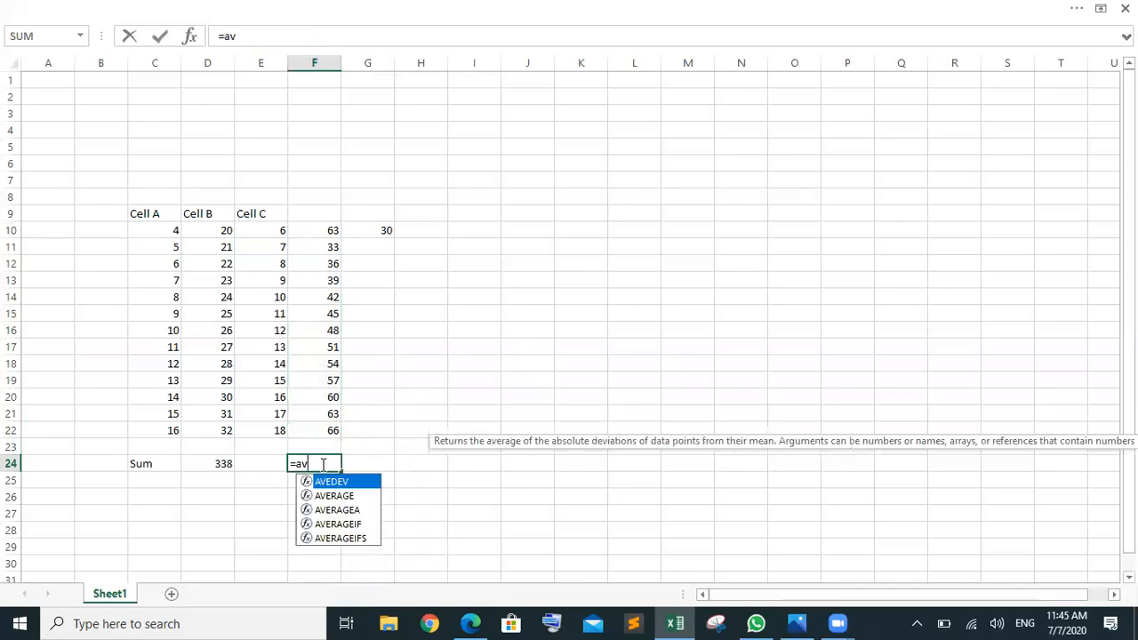
pyautogui.press('Down')
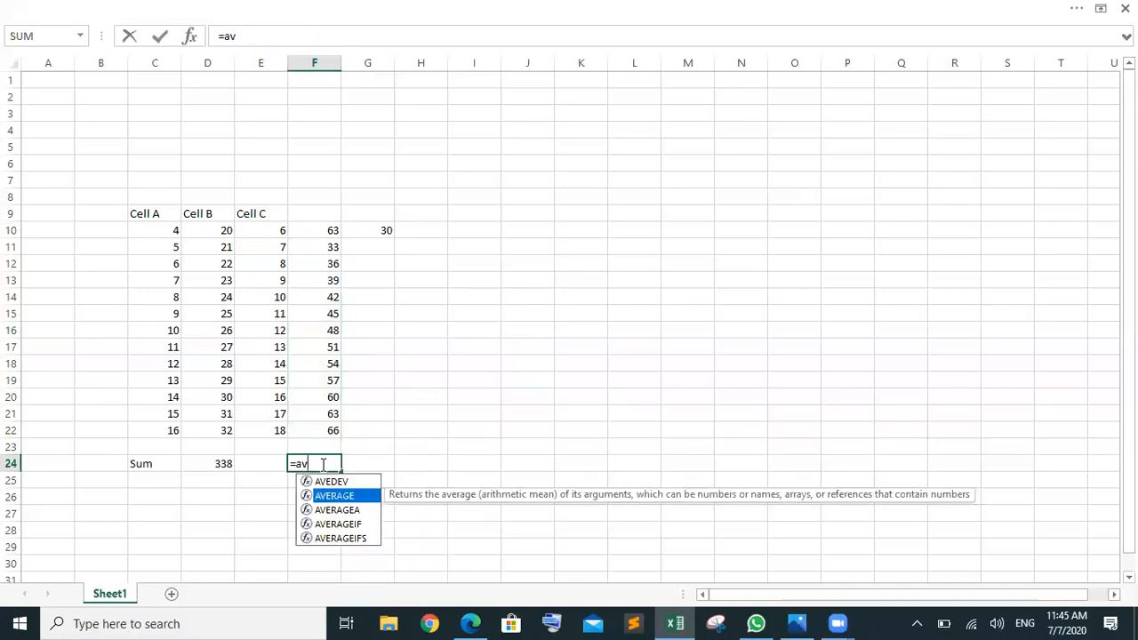
pyautogui.press('Tab')
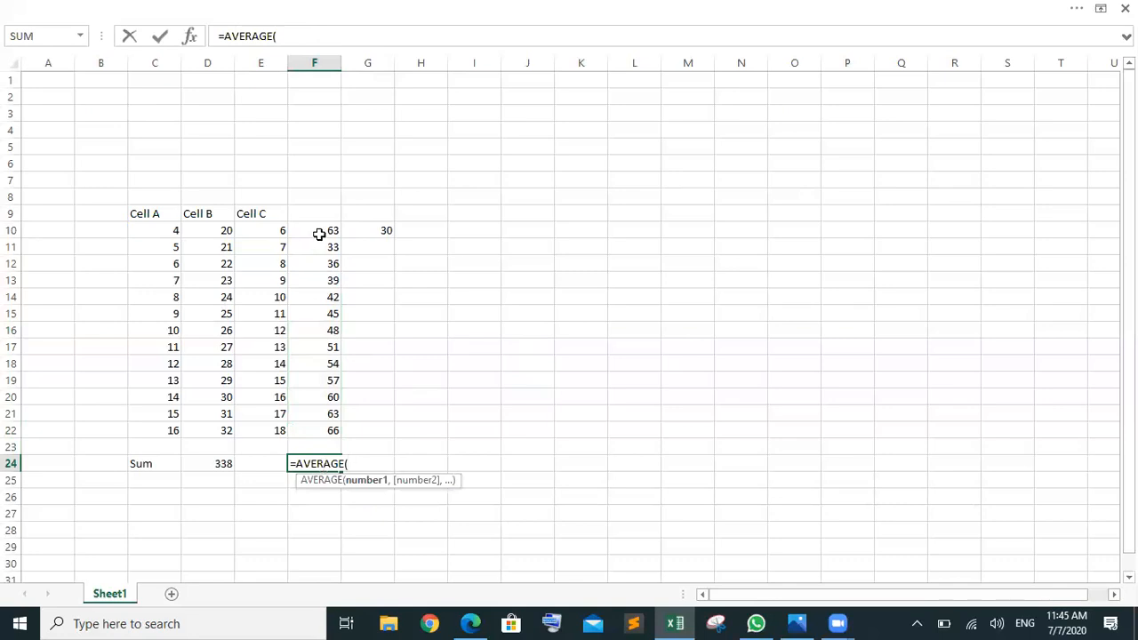
pyautogui.moveTo(319, 234); pyautogui.dragTo(328, 427)
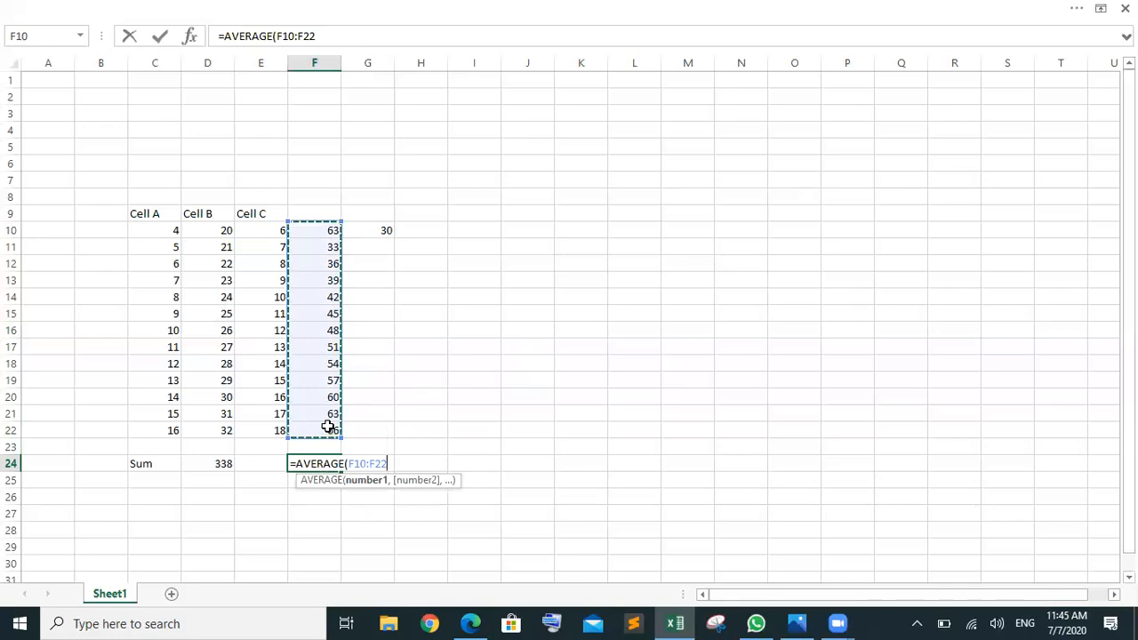
pyautogui.press('Return')
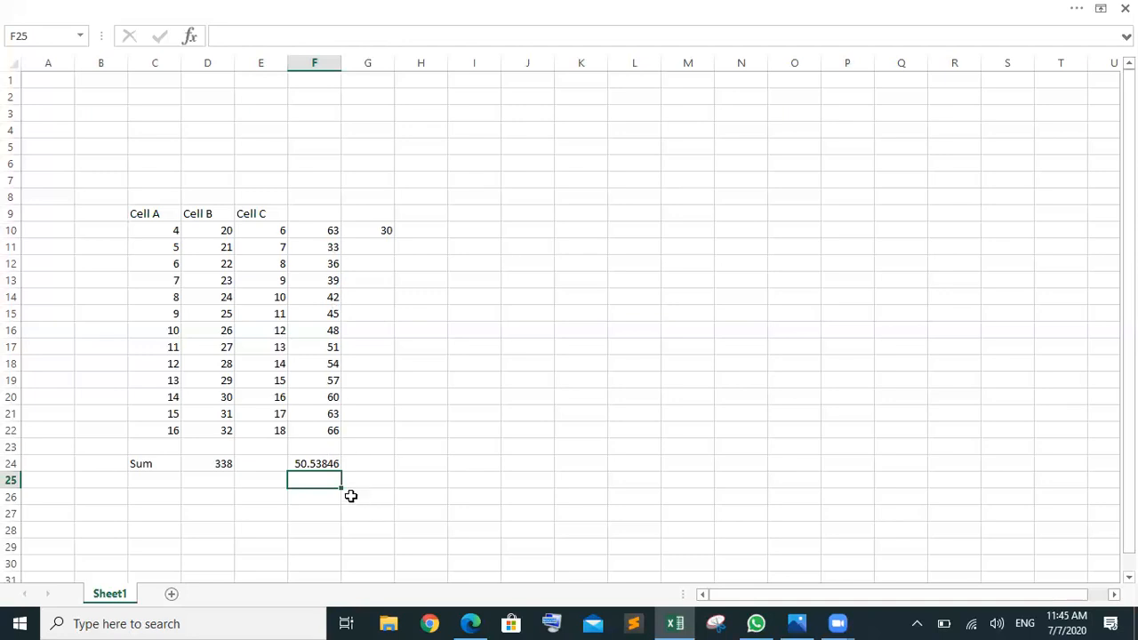
# Step: Review the AVERAGE formula in F24 and G10's formula without changing them
pyautogui.click(318, 463)
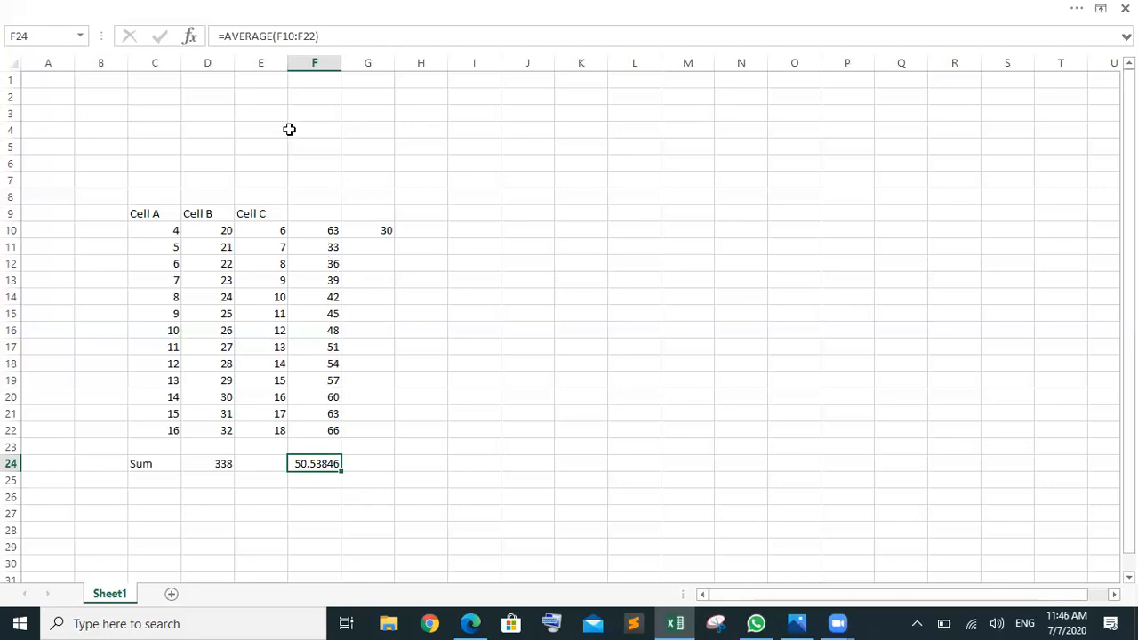
pyautogui.click(268, 41)
pyautogui.moveTo(269, 42); pyautogui.dragTo(237, 45)
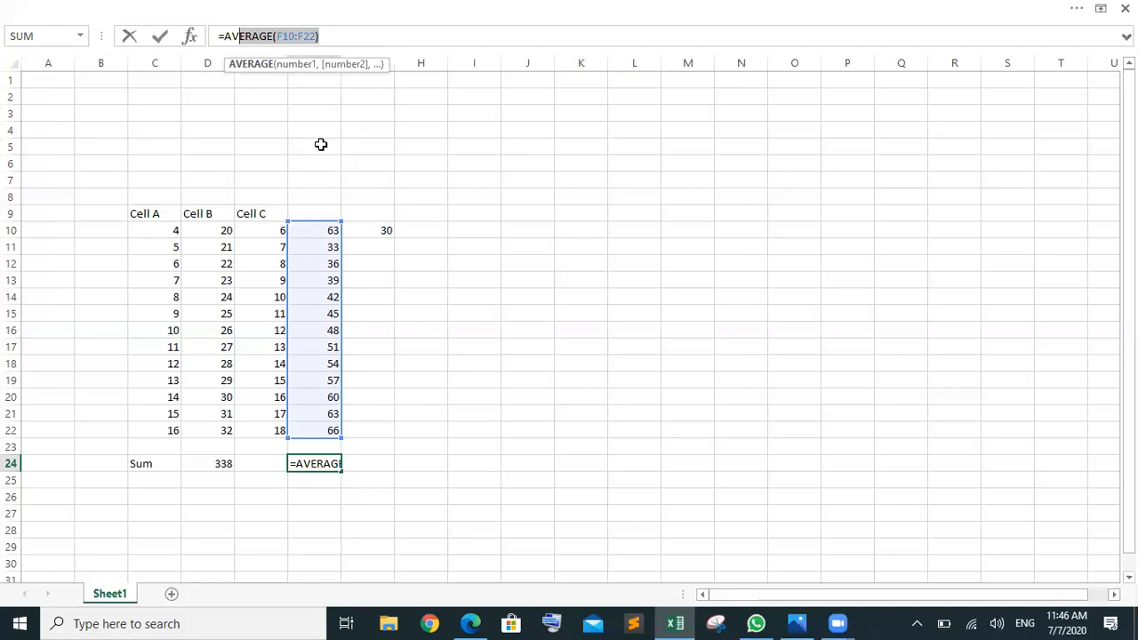
pyautogui.press('Escape')
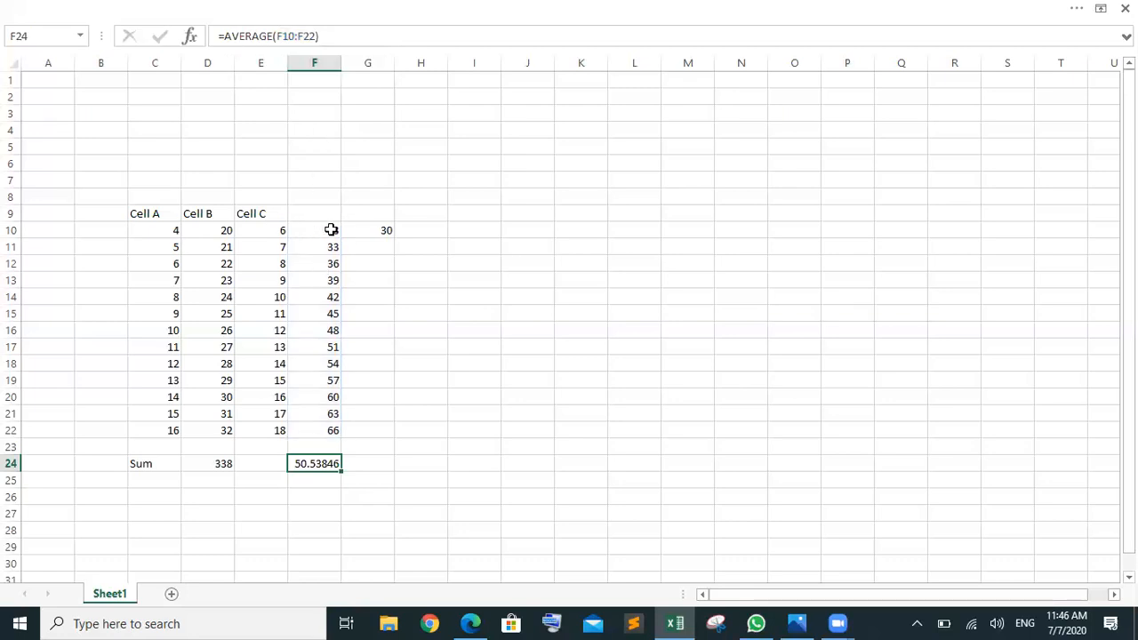
pyautogui.click(362, 230)
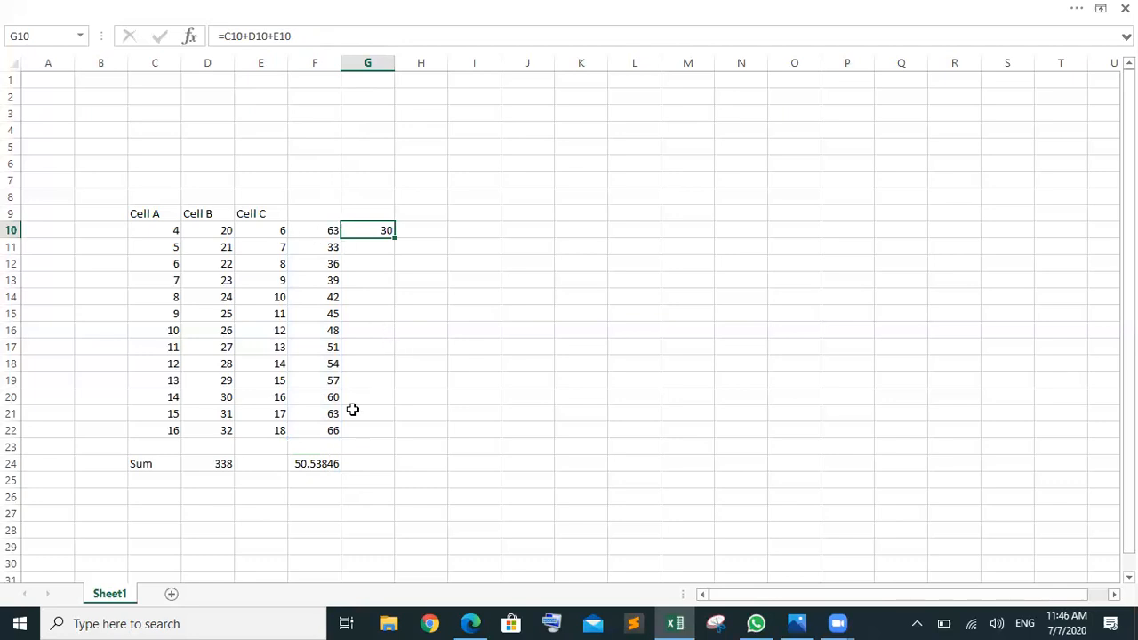
pyautogui.click(318, 464)
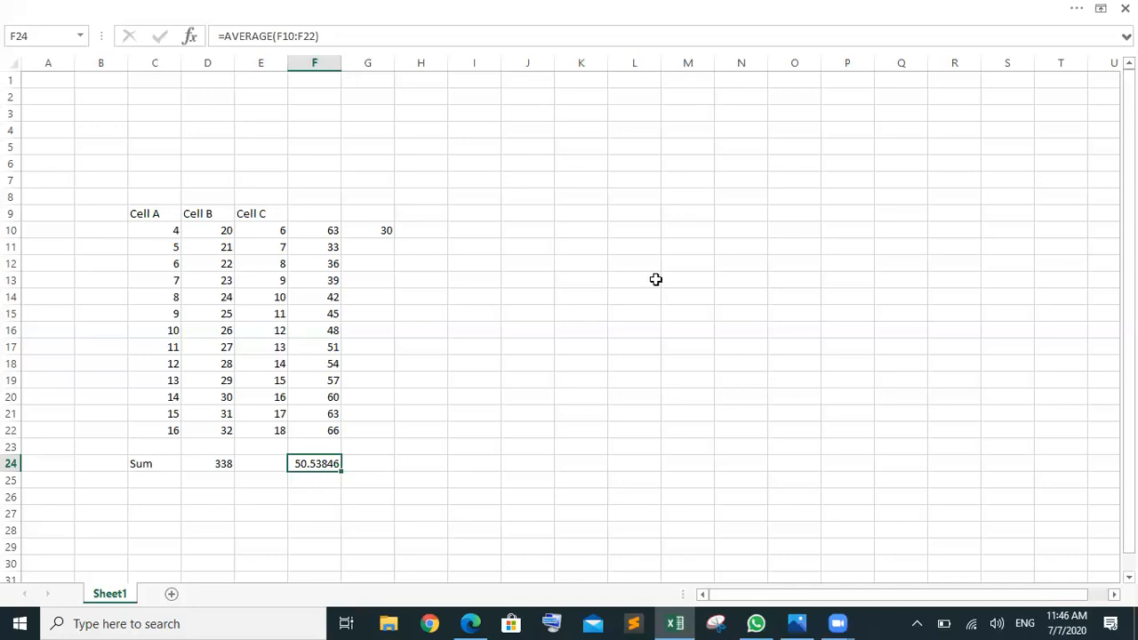
# Step: Format F24 as a Number with 1 decimal place
pyautogui.click(964, 9)
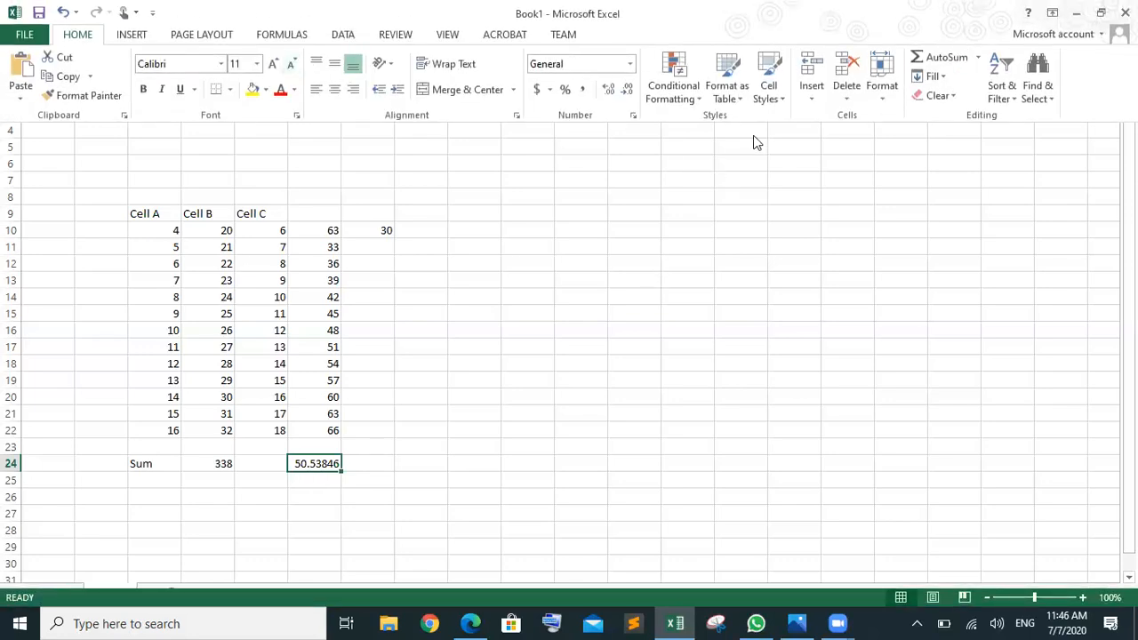
pyautogui.click(820, 122)
pyautogui.click(633, 117)
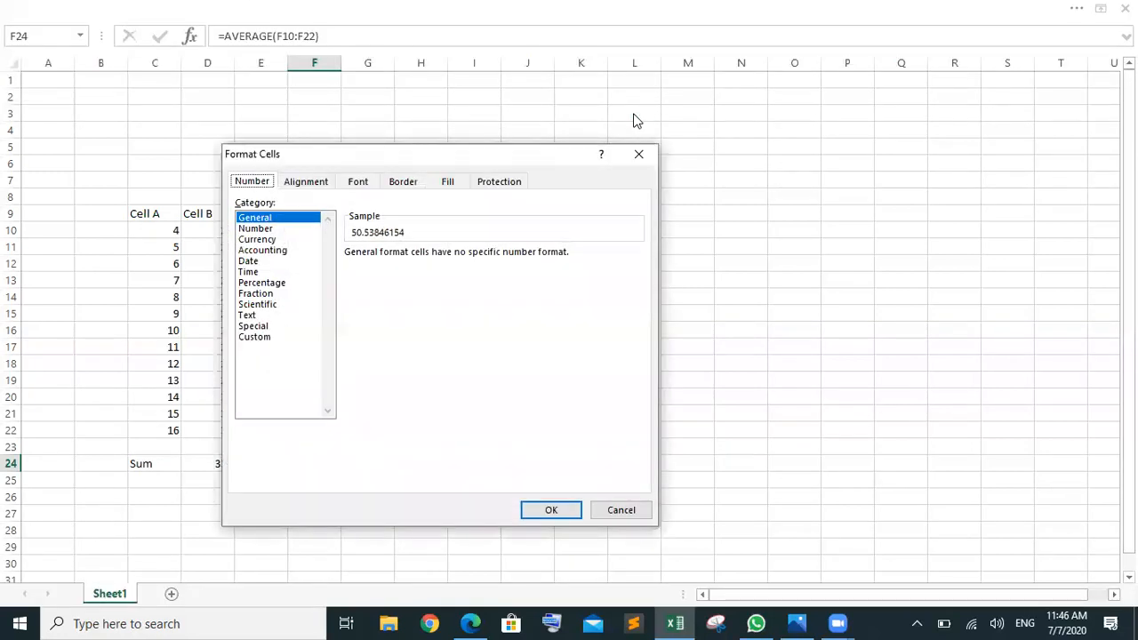
pyautogui.moveTo(422, 166); pyautogui.dragTo(543, 225)
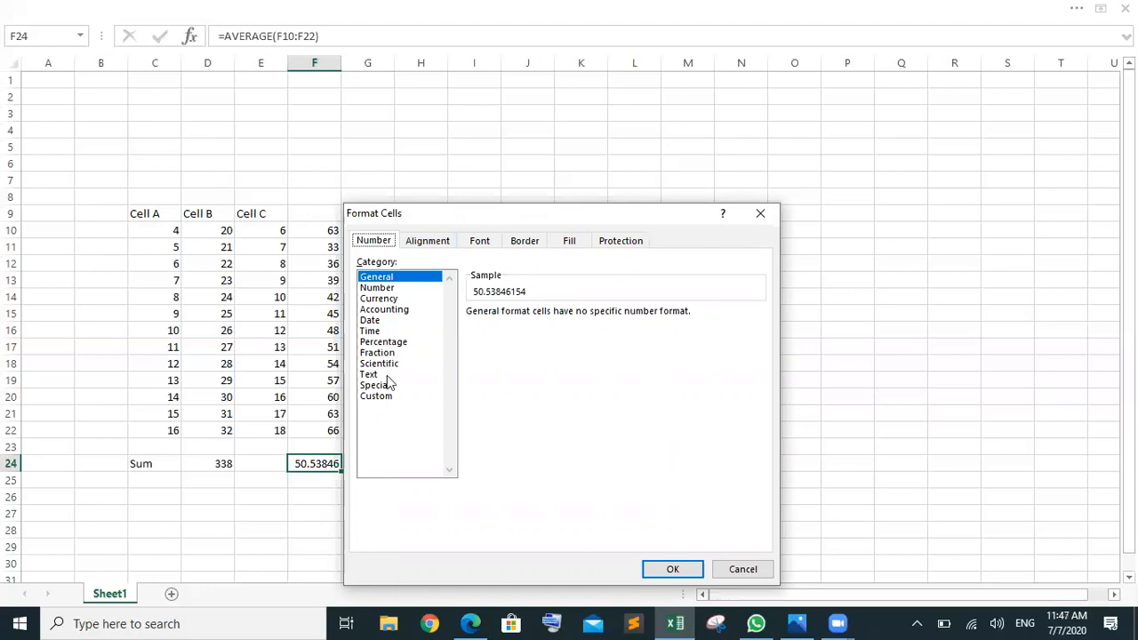
pyautogui.click(395, 292)
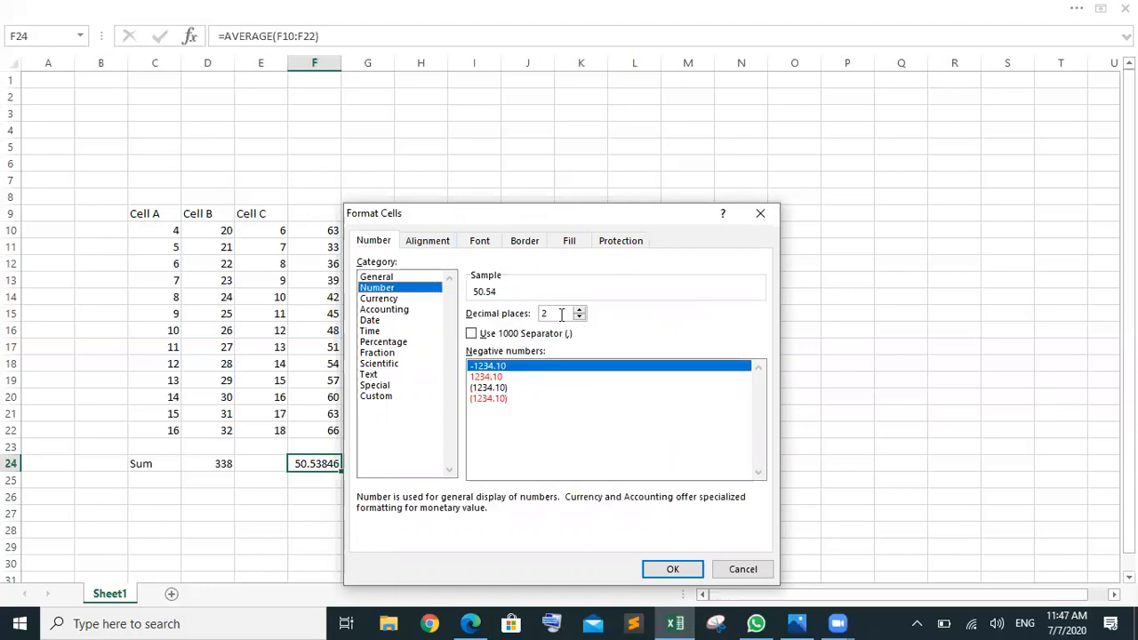
pyautogui.moveTo(548, 314); pyautogui.dragTo(521, 320)
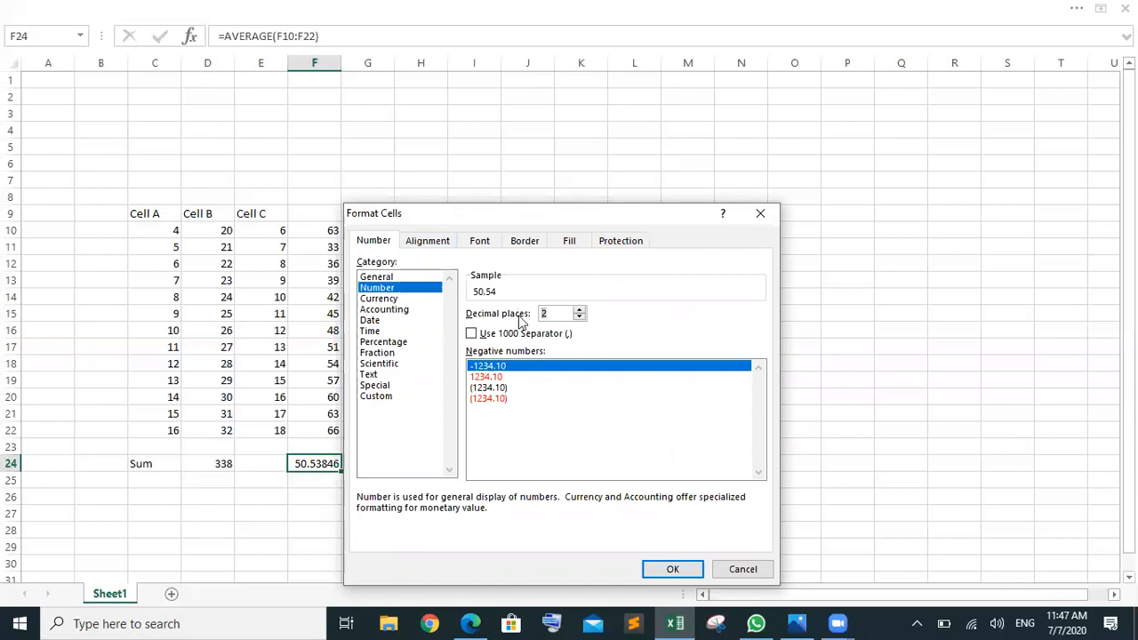
pyautogui.write('1')
pyautogui.click(673, 569)
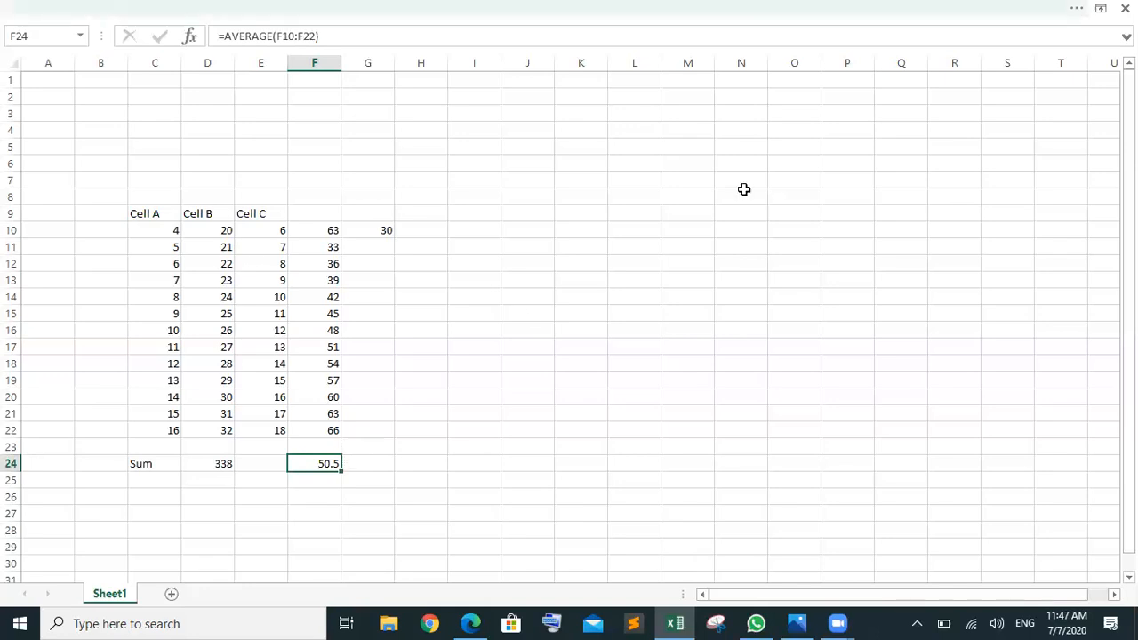
# Step: Apply the Currency format to F24
pyautogui.hotkey('ctrl', 'shift', 'F1')
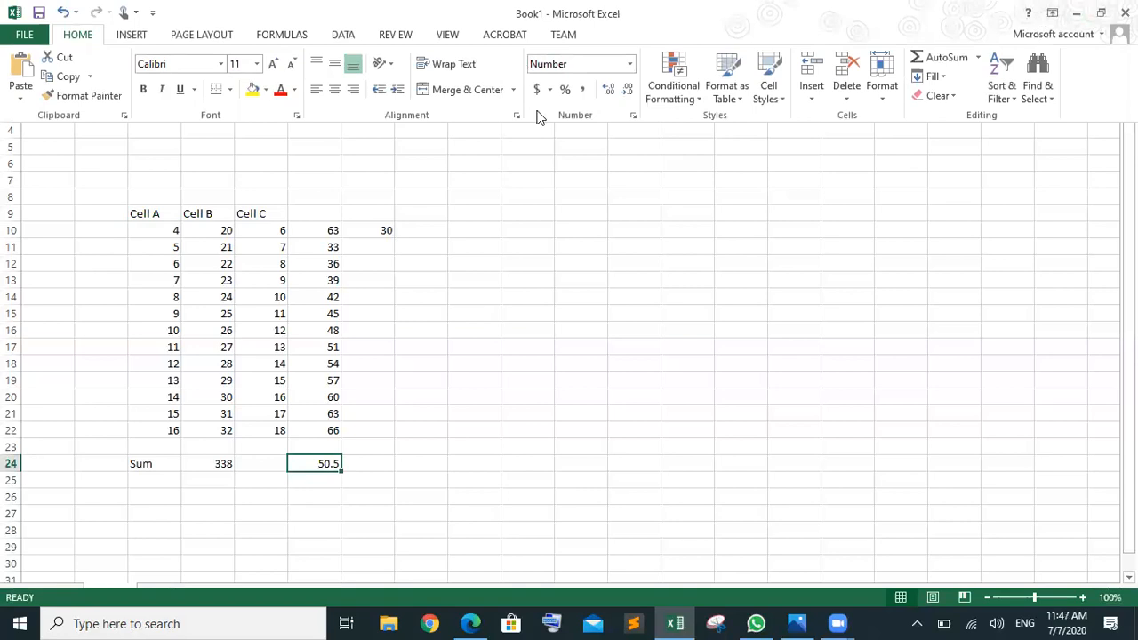
pyautogui.click(633, 116)
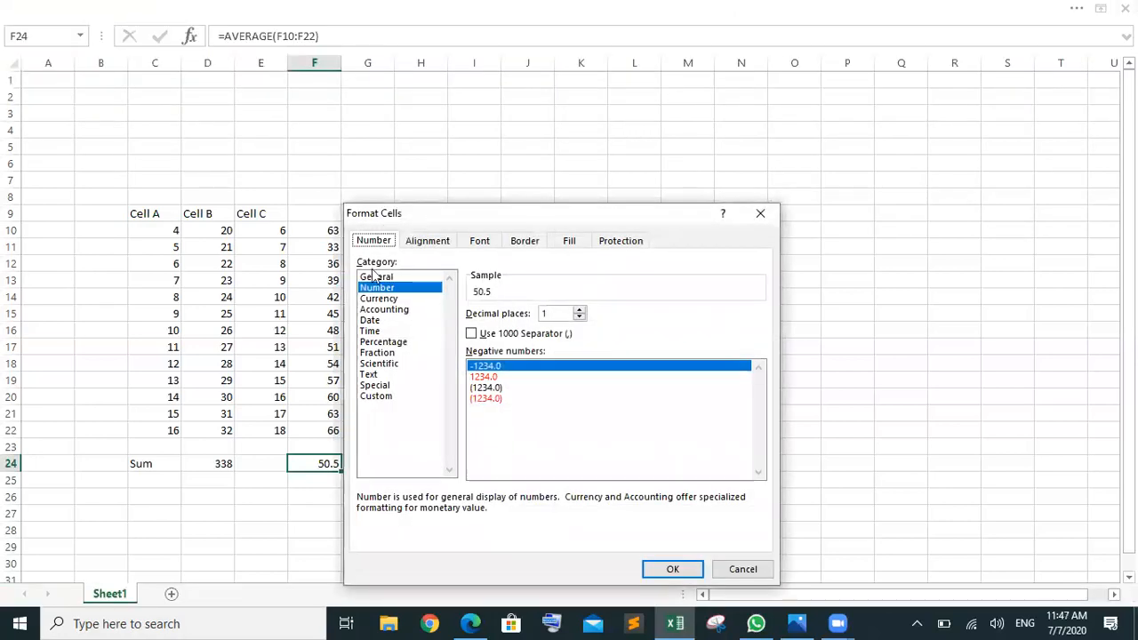
pyautogui.click(381, 301)
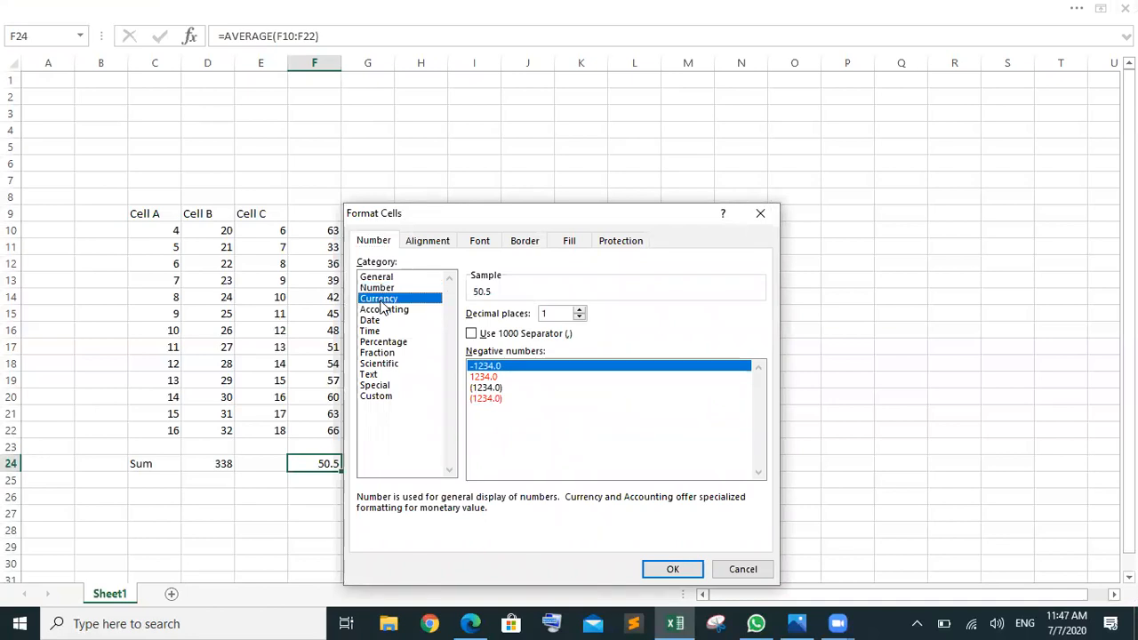
pyautogui.press('Return')
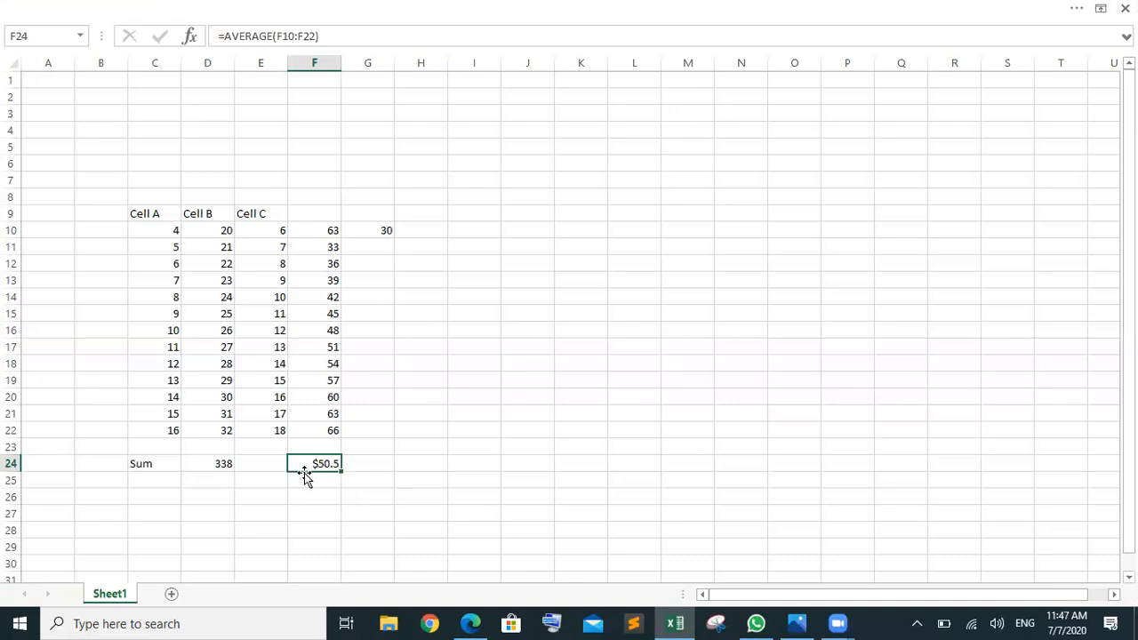
pyautogui.hotkey('alt', 'Tab')
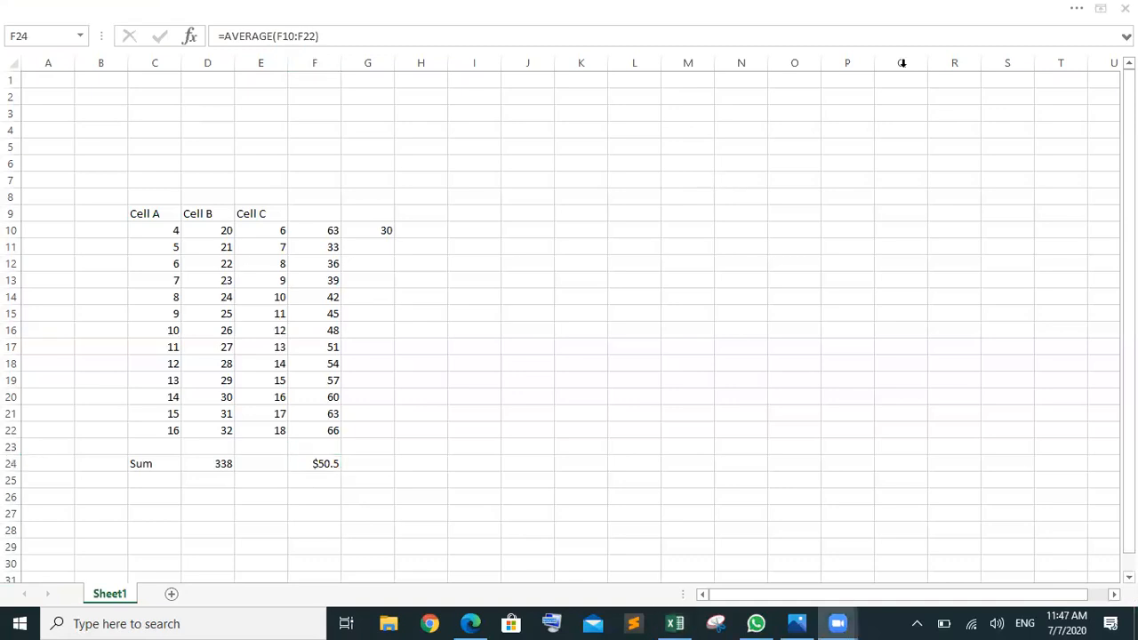
pyautogui.hotkey('alt', 'Tab')
# Step: Switch F24's currency symbol to PKR with 3 decimal places
pyautogui.click(1023, 9)
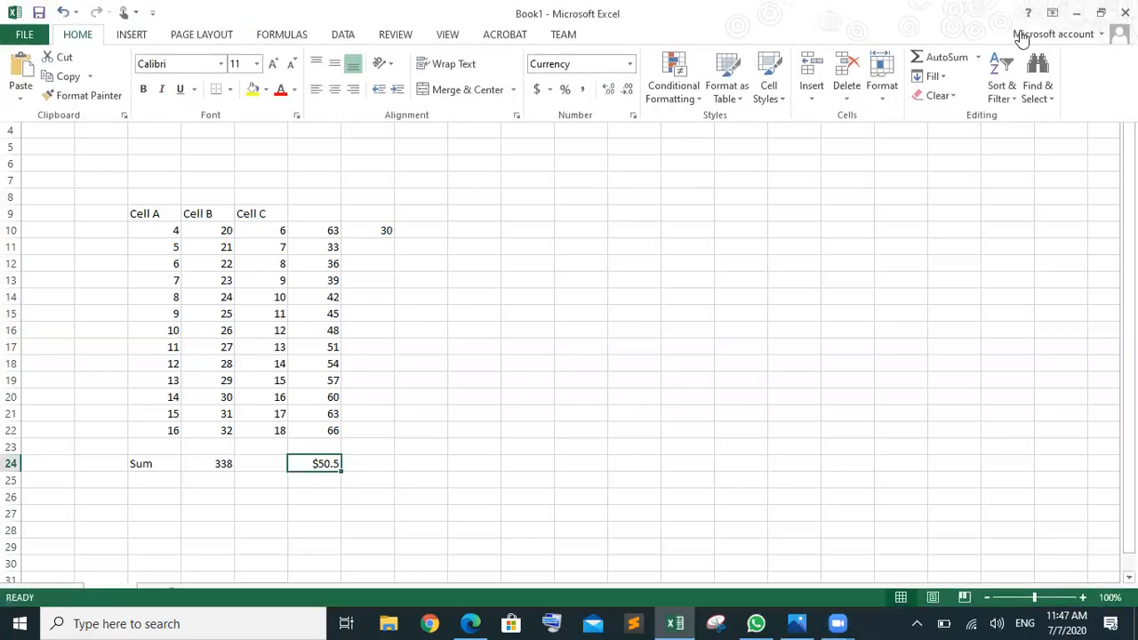
pyautogui.click(633, 116)
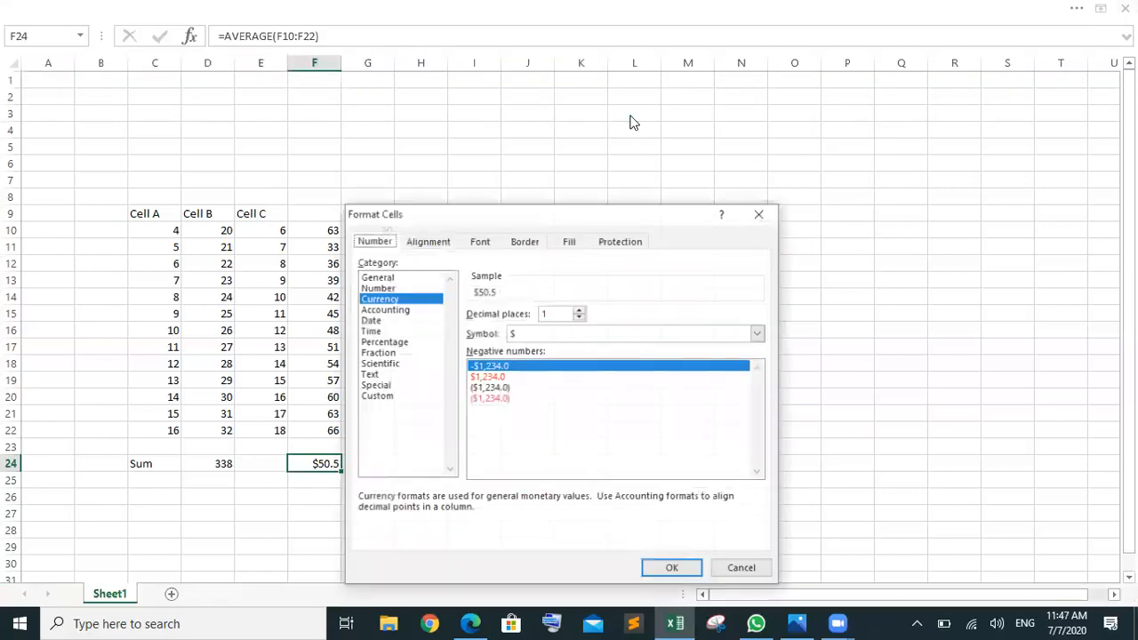
pyautogui.click(595, 334)
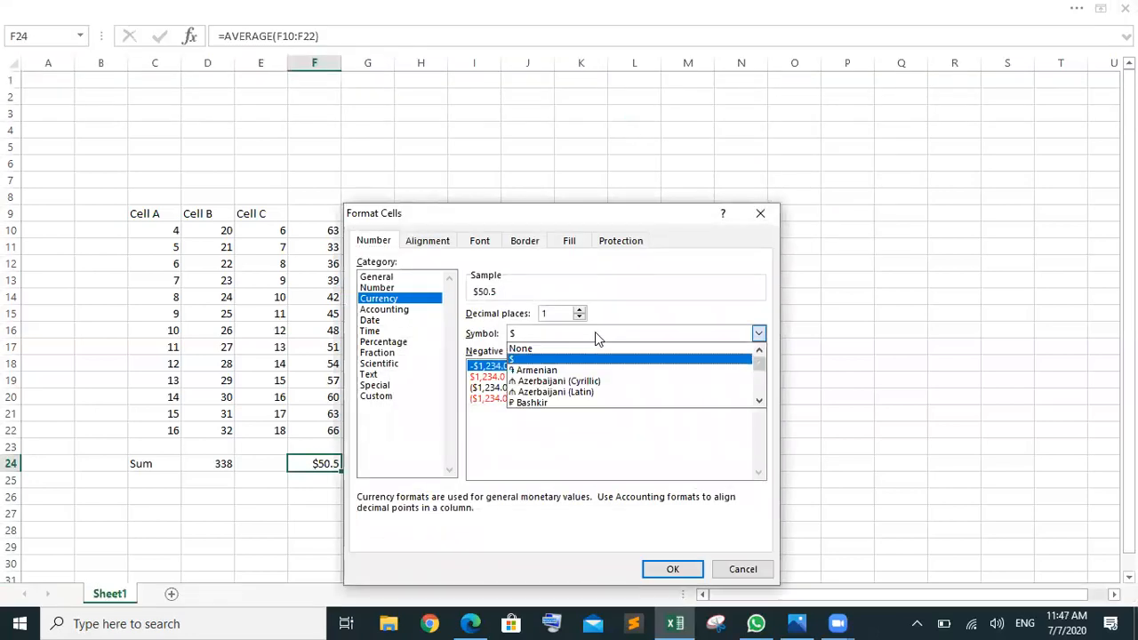
pyautogui.press('p')
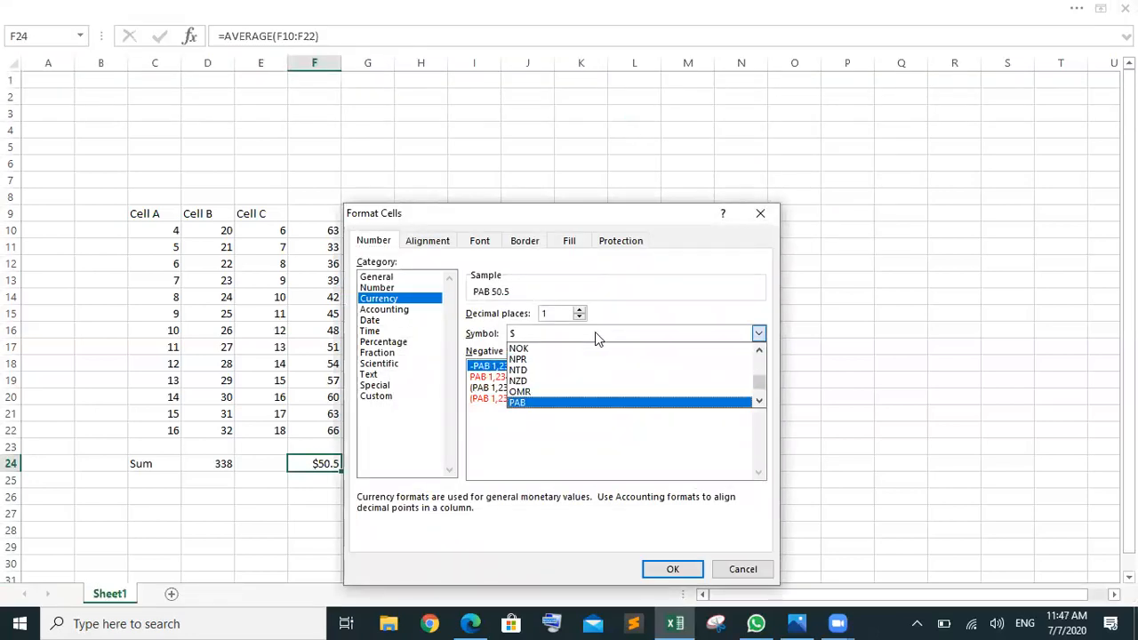
pyautogui.press('Down')
pyautogui.press('Down')
pyautogui.press('Down')
pyautogui.press('Down')
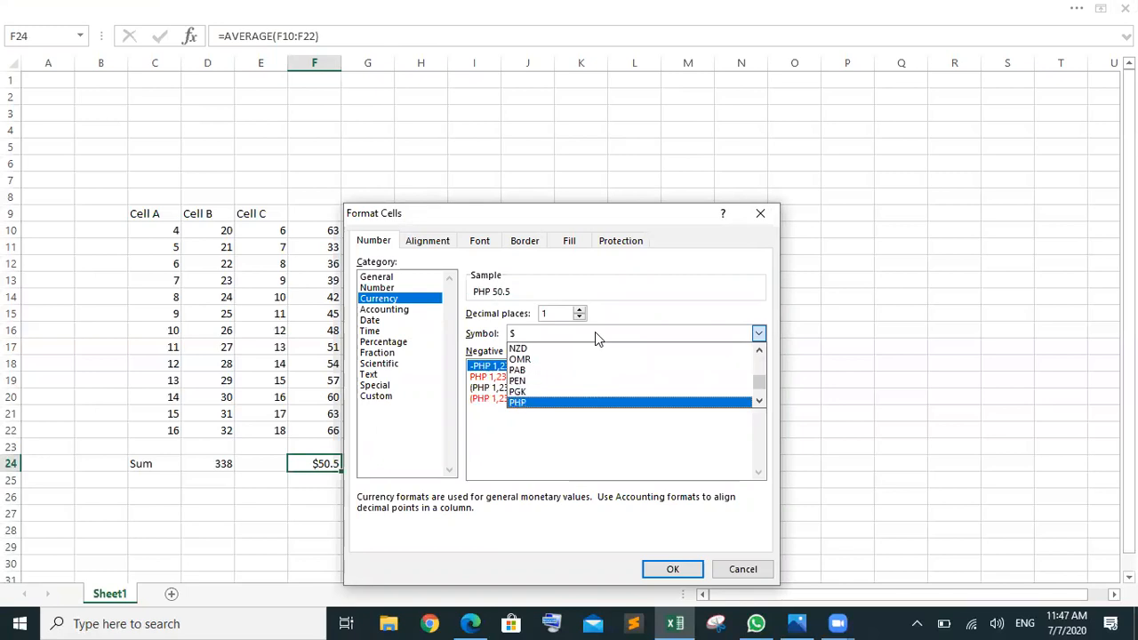
pyautogui.press('Return')
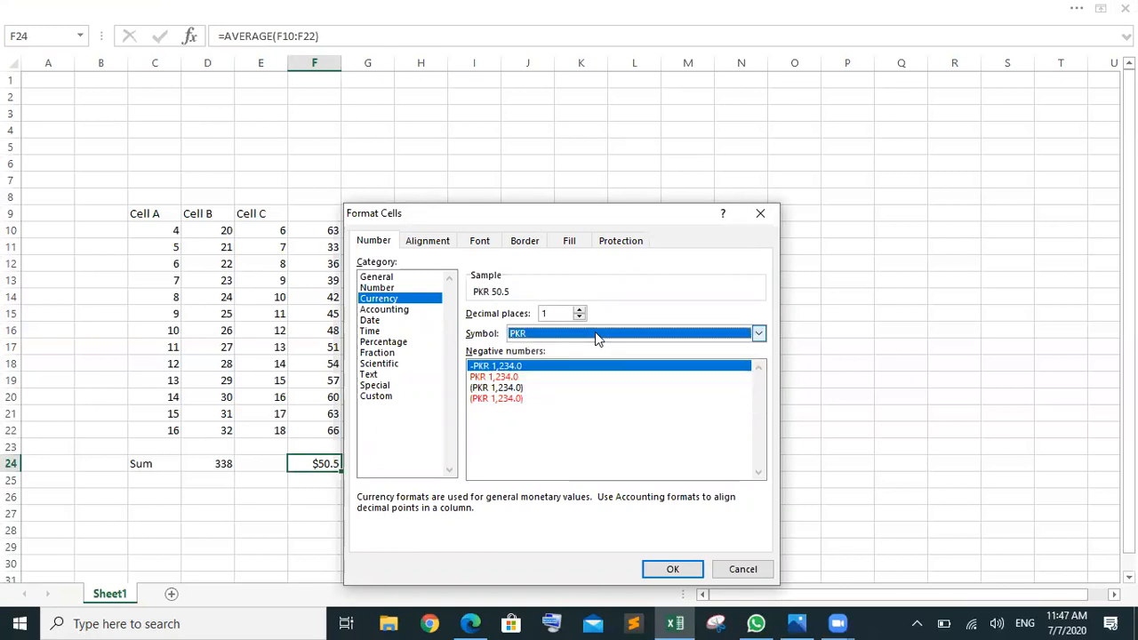
pyautogui.click(554, 314)
pyautogui.press('BackSpace')
pyautogui.write('3')
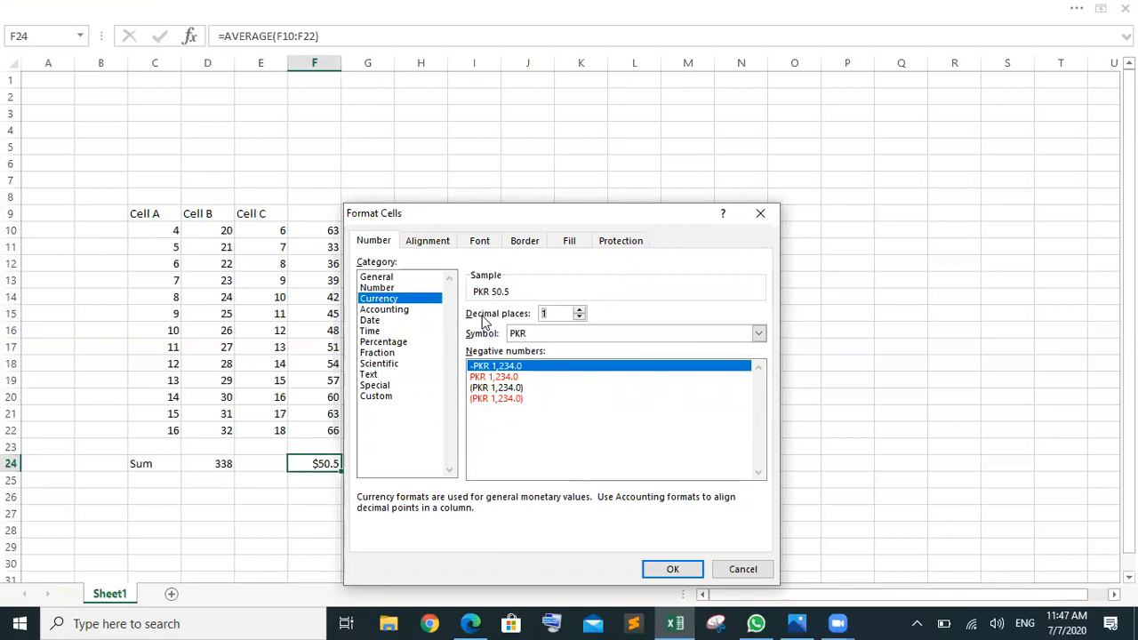
pyautogui.click(673, 569)
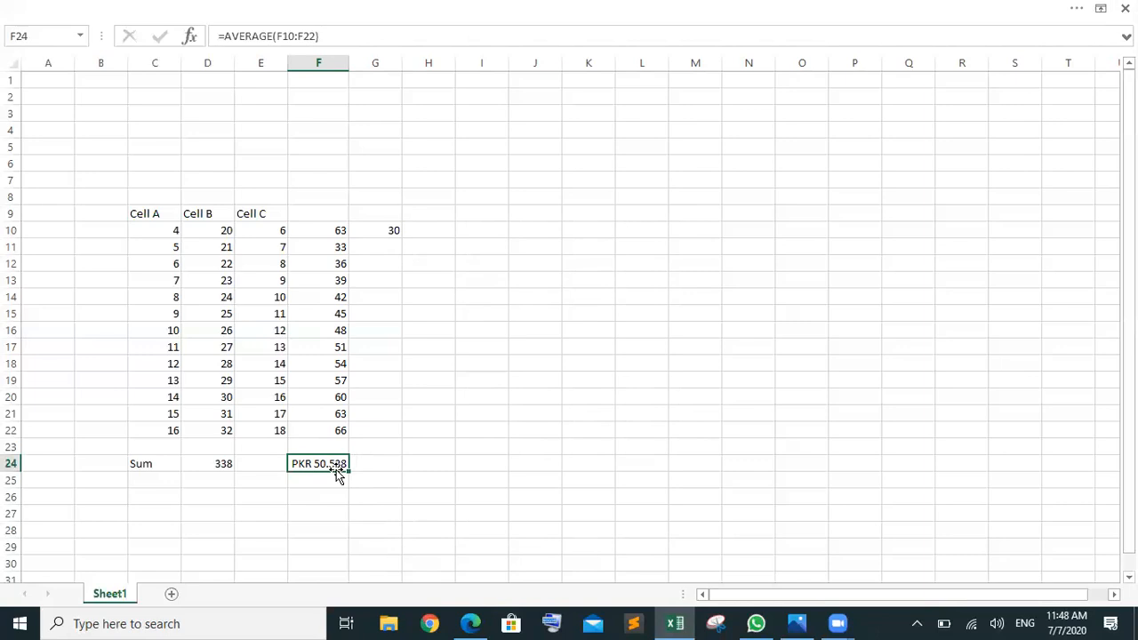
# Step: Type a combined name, phone number and city string ending in Gujrat into J16
pyautogui.click(525, 397)
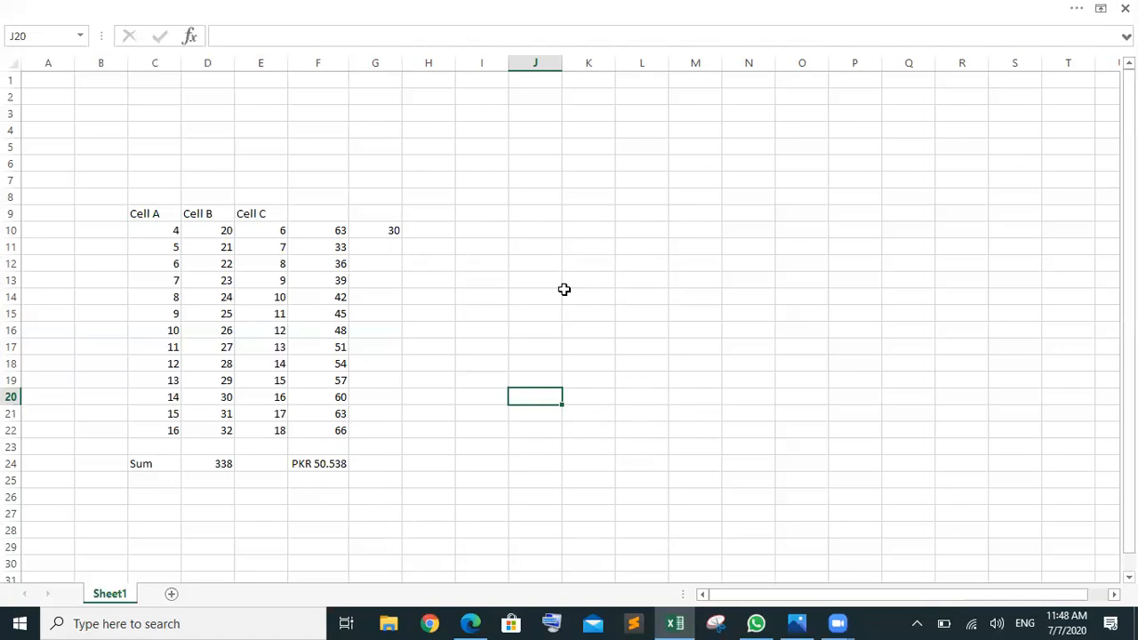
pyautogui.click(534, 328)
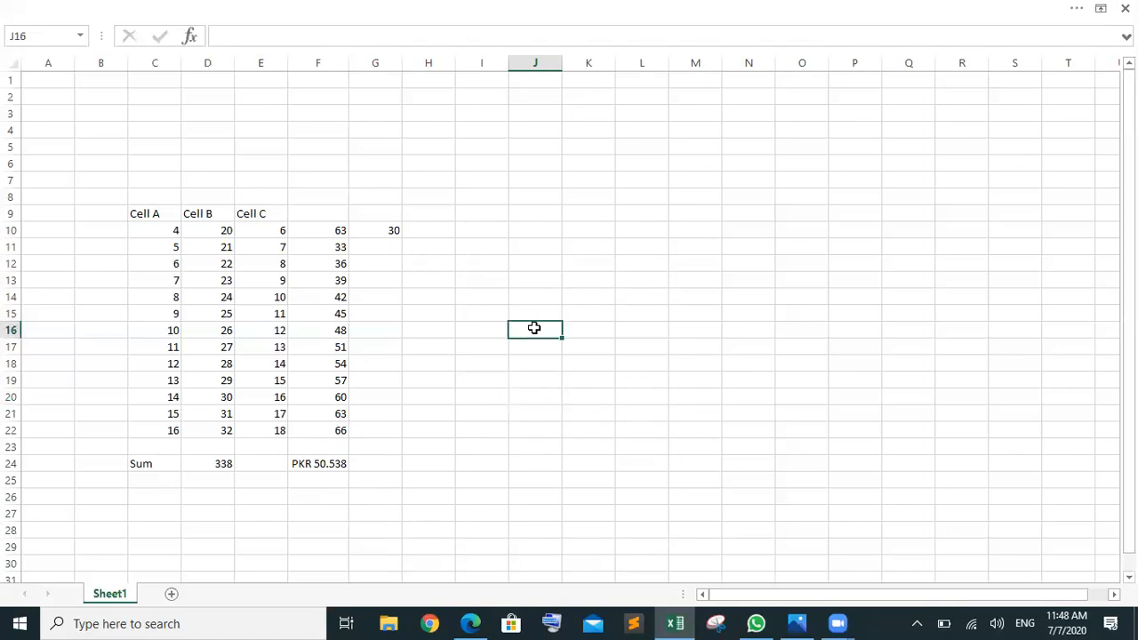
pyautogui.write('0')
pyautogui.press('BackSpace')
pyautogui.write('Shameel')
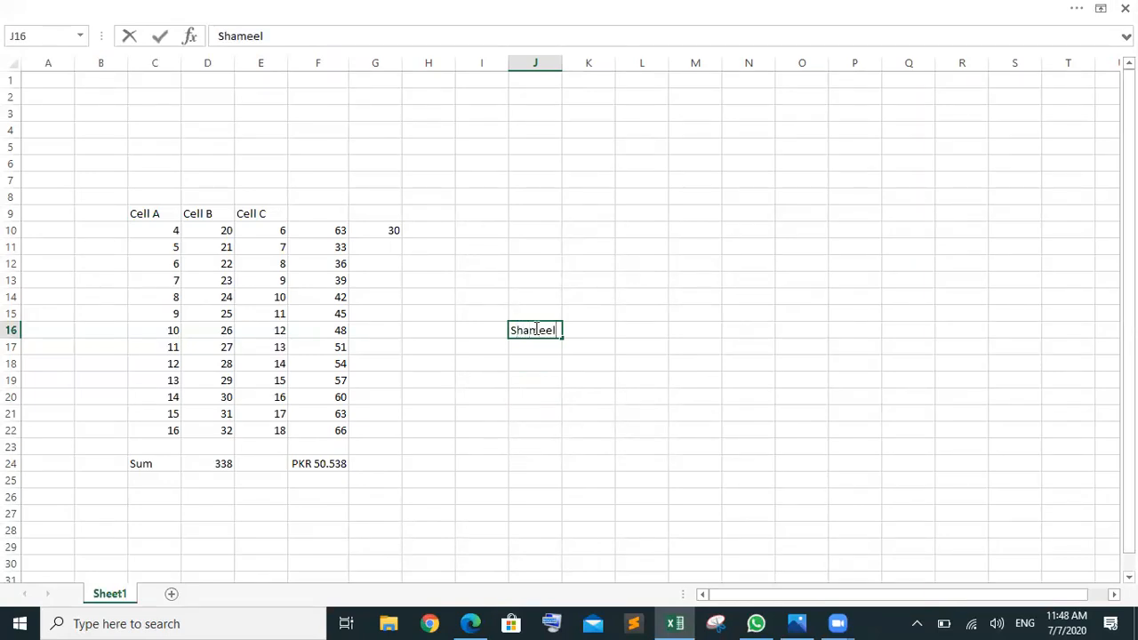
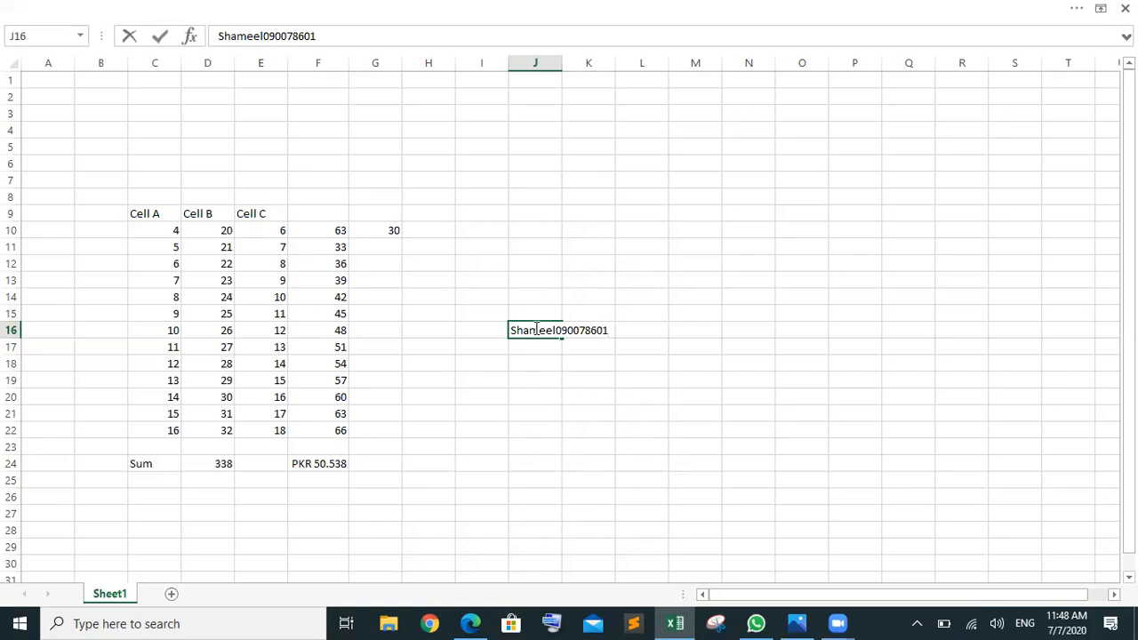
pyautogui.write('Gujrat')
pyautogui.click(688, 346)
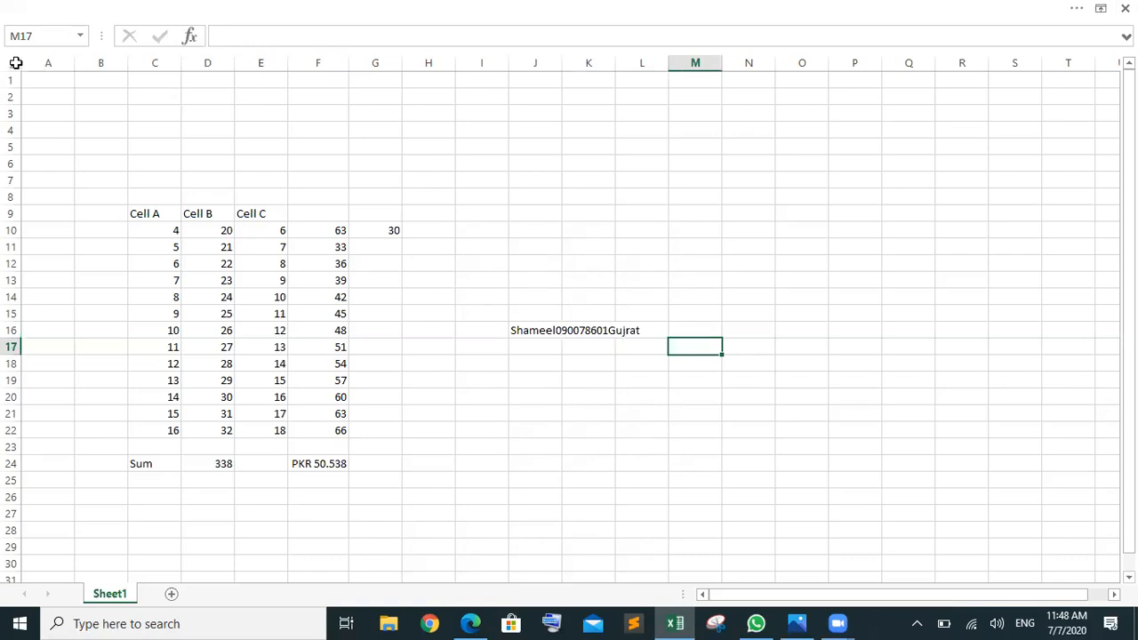
# Step: AutoFit every column width across the whole sheet
pyautogui.click(18, 64)
pyautogui.doubleClick(128, 68)
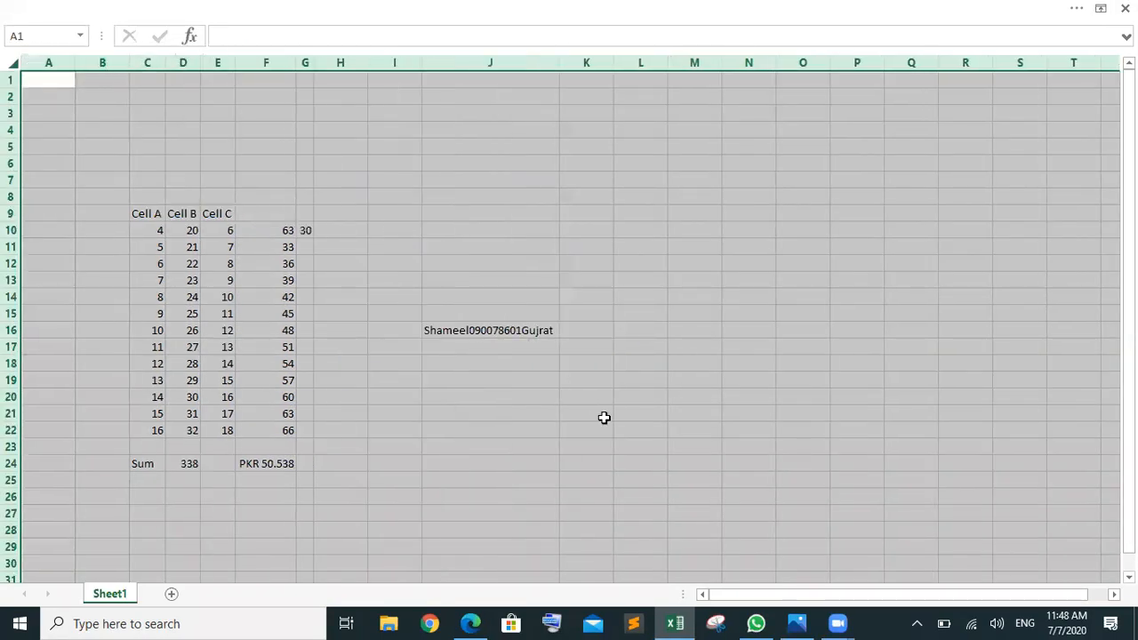
pyautogui.click(605, 418)
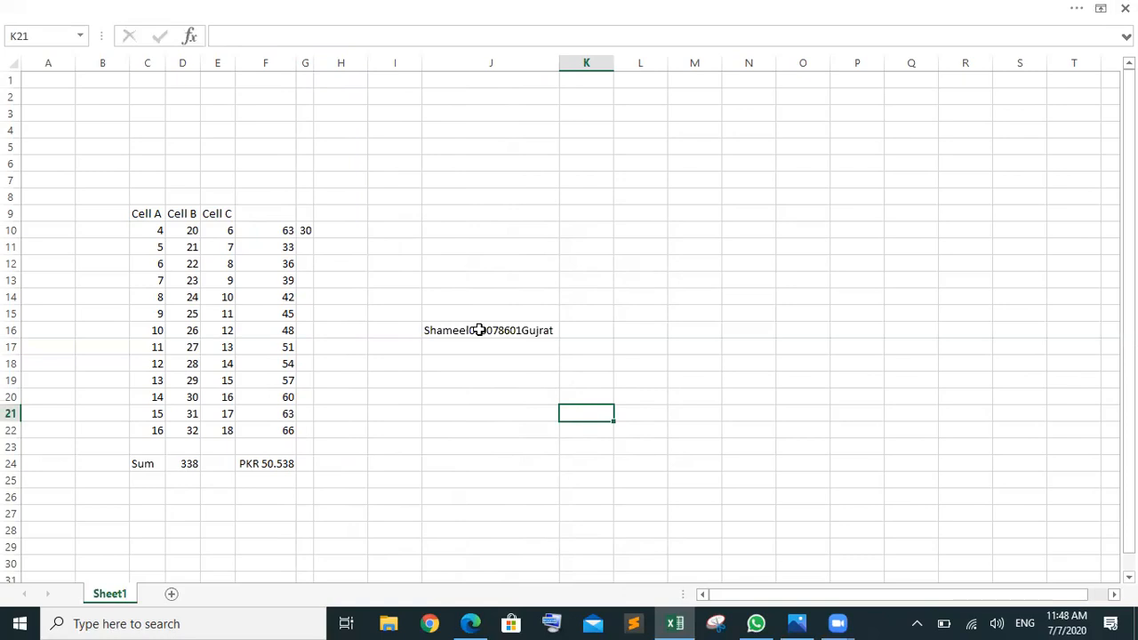
# Step: Enter the headings Name, Phone Number and City in L15:N15
pyautogui.click(584, 318)
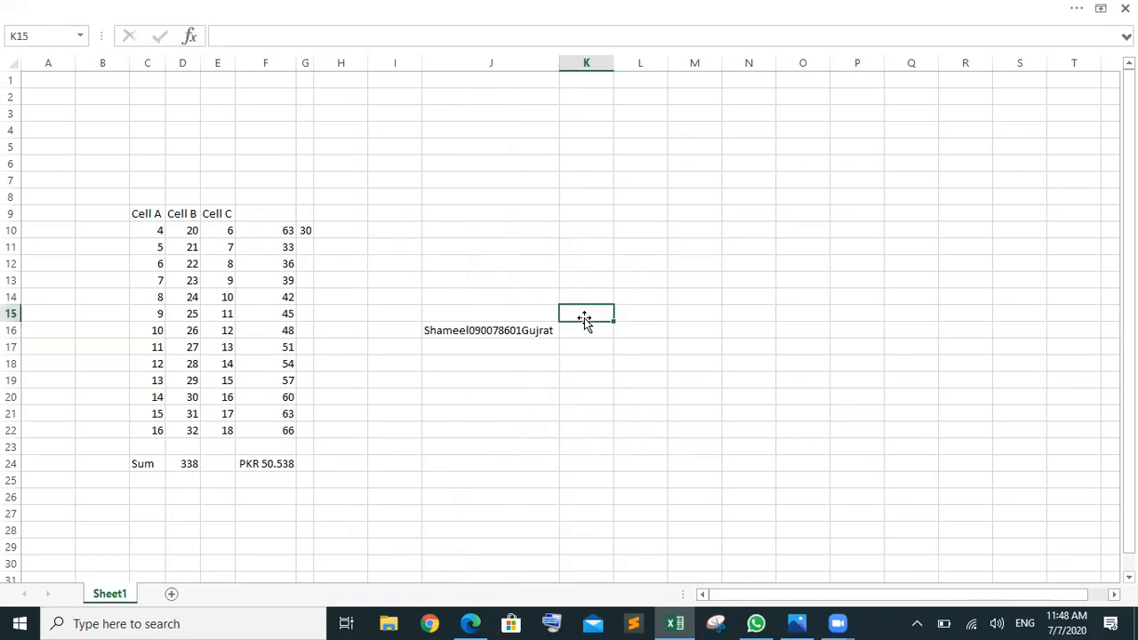
pyautogui.click(631, 319)
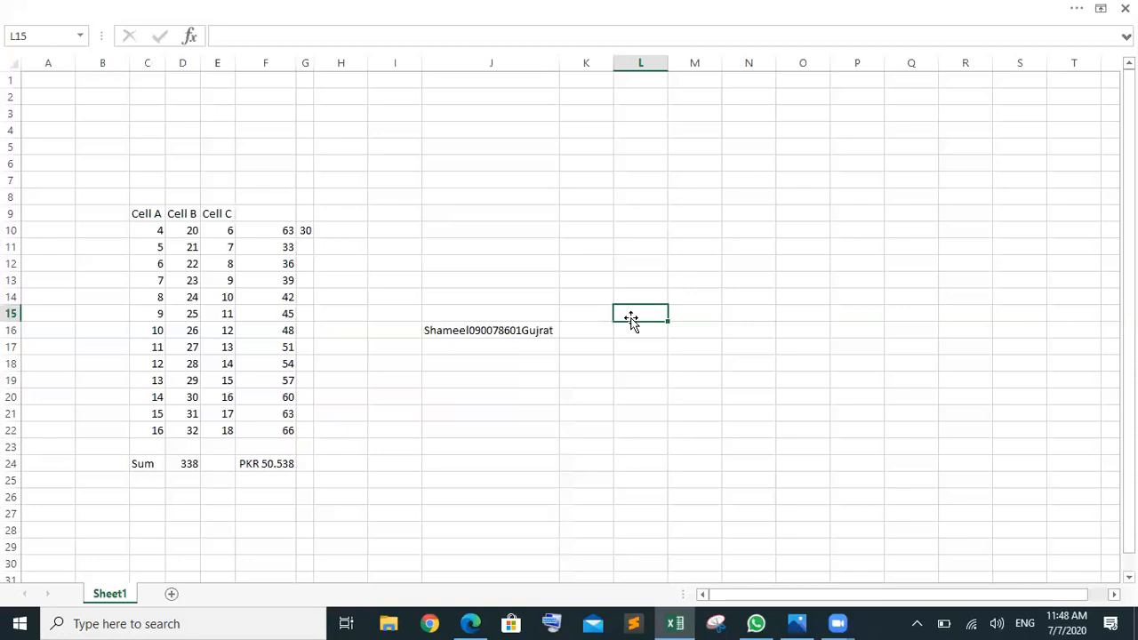
pyautogui.write('NAme')
pyautogui.press('BackSpace')
pyautogui.press('BackSpace')
pyautogui.press('BackSpace')
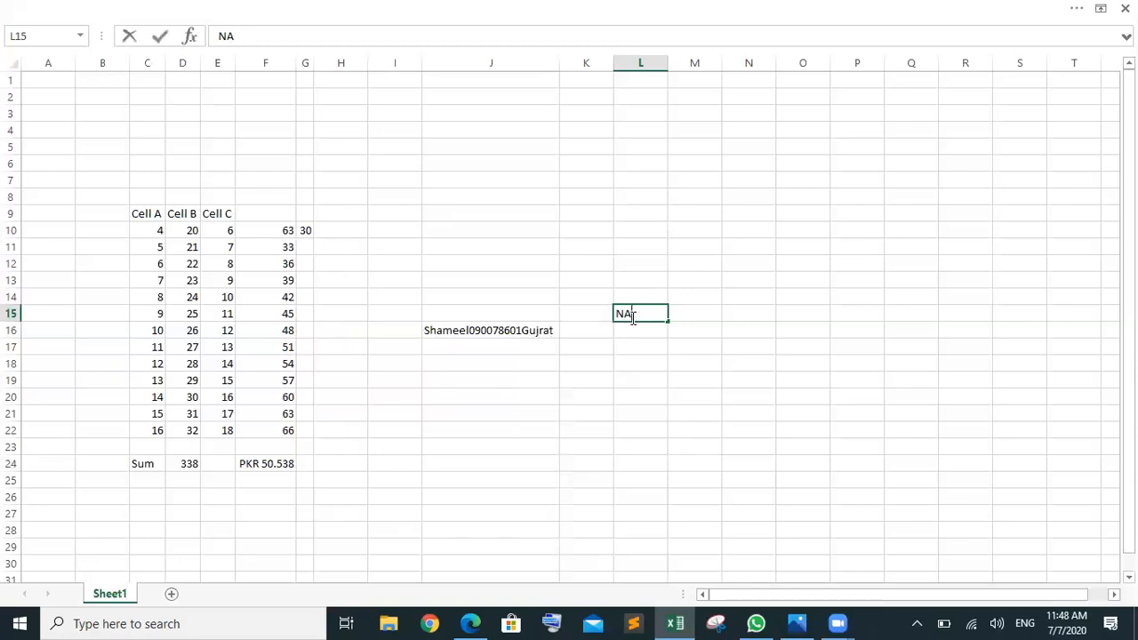
pyautogui.write('ame')
pyautogui.press('Tab')
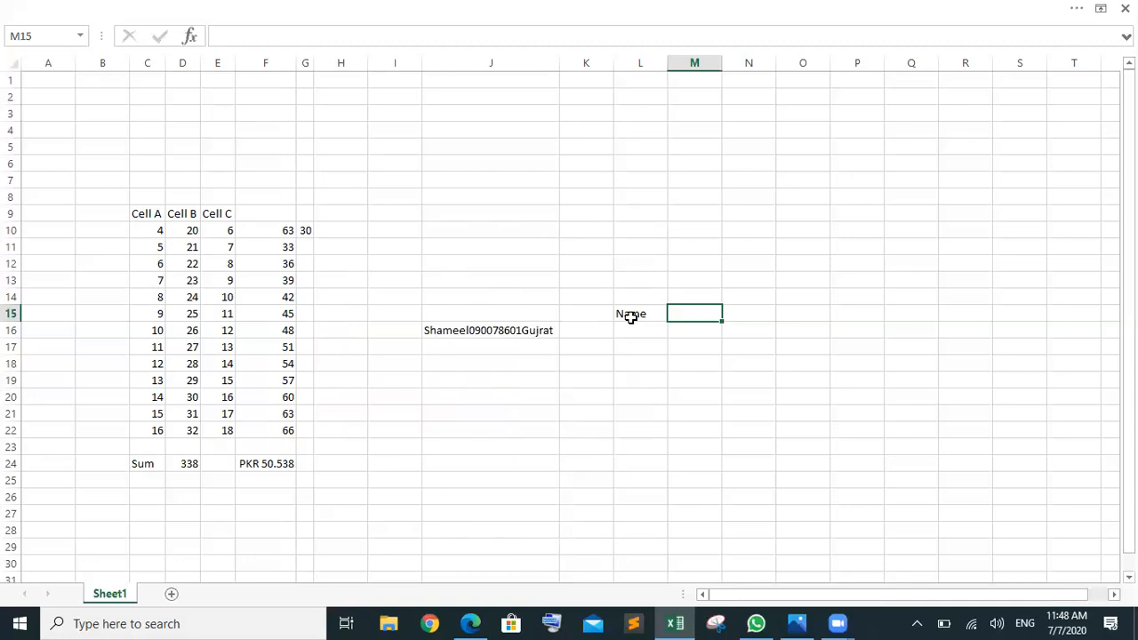
pyautogui.write('Phone Number')
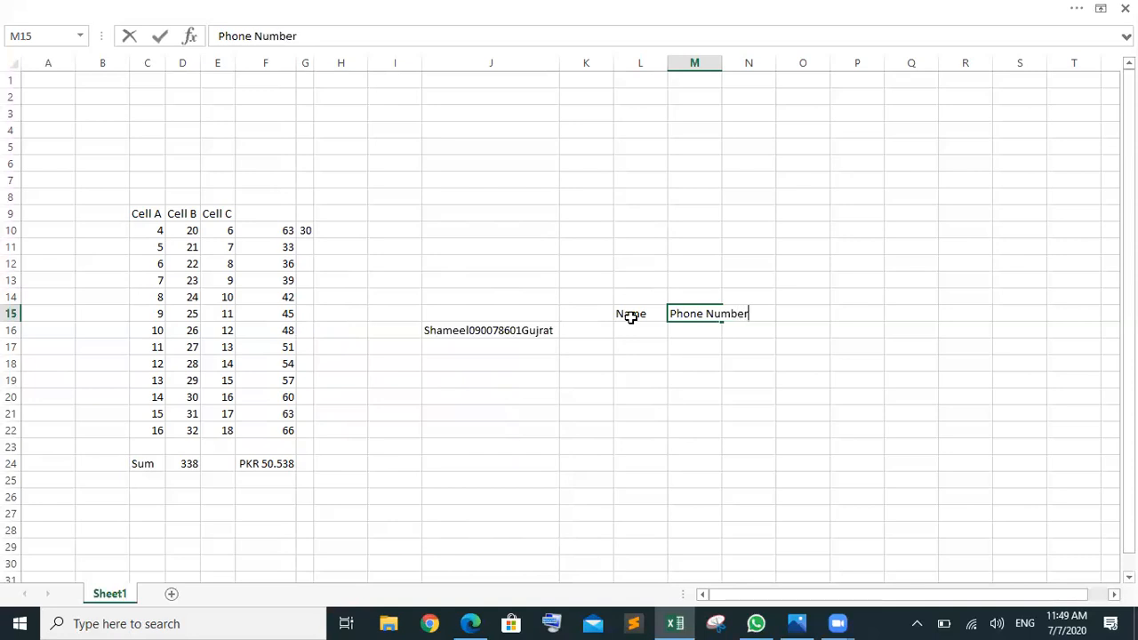
pyautogui.press('Tab')
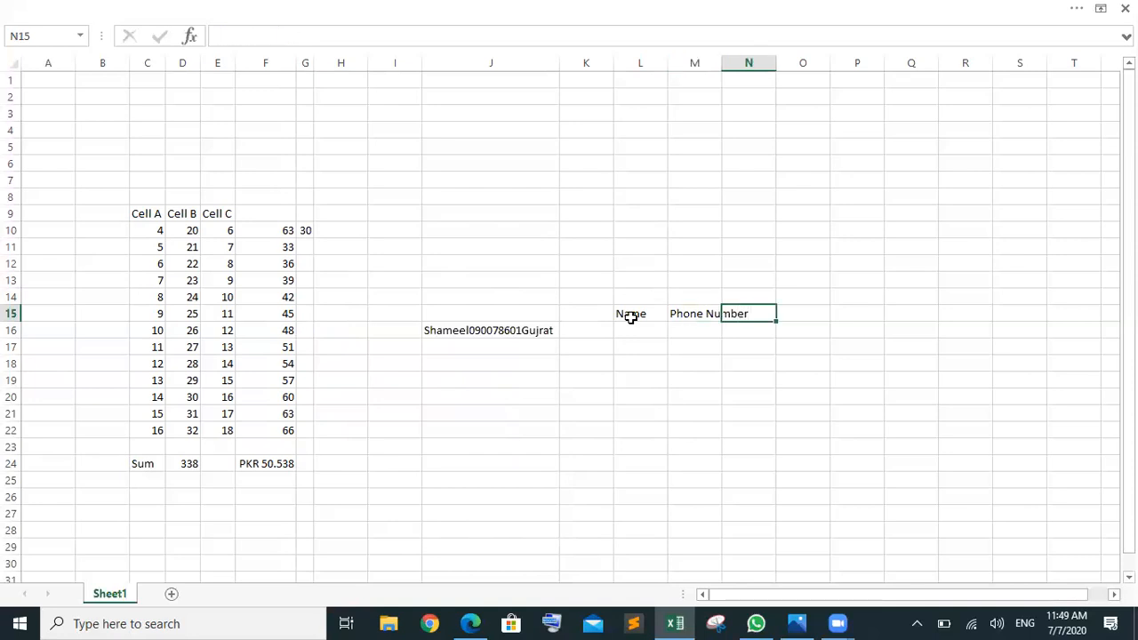
pyautogui.write('City')
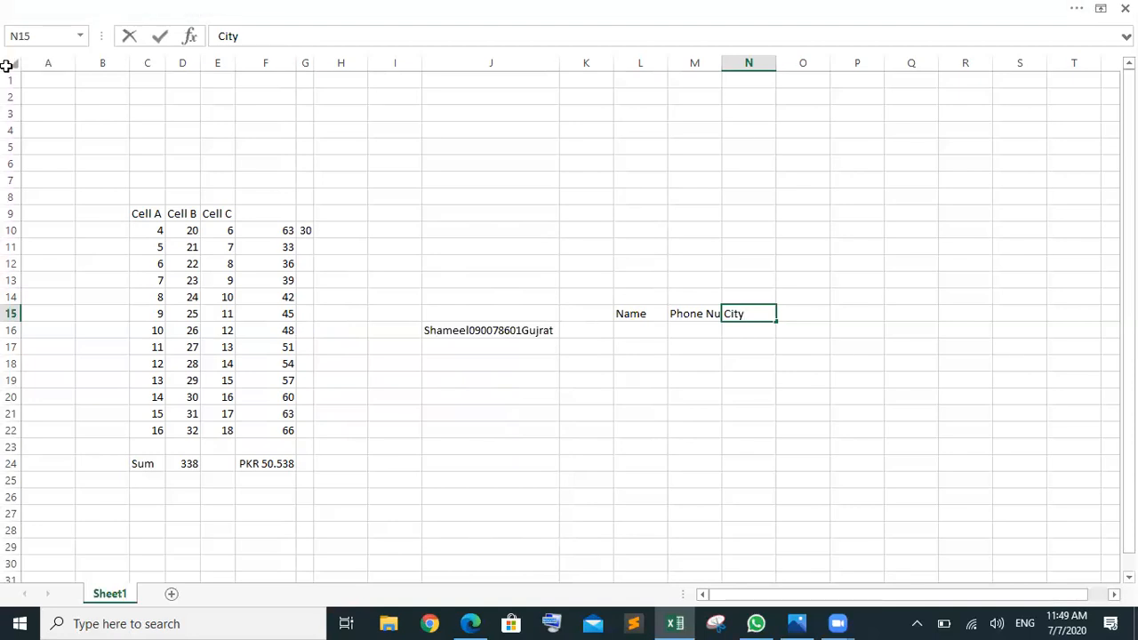
# Step: AutoFit all columns again to fit the new headings, then select J16
pyautogui.click(10, 64)
pyautogui.doubleClick(78, 57)
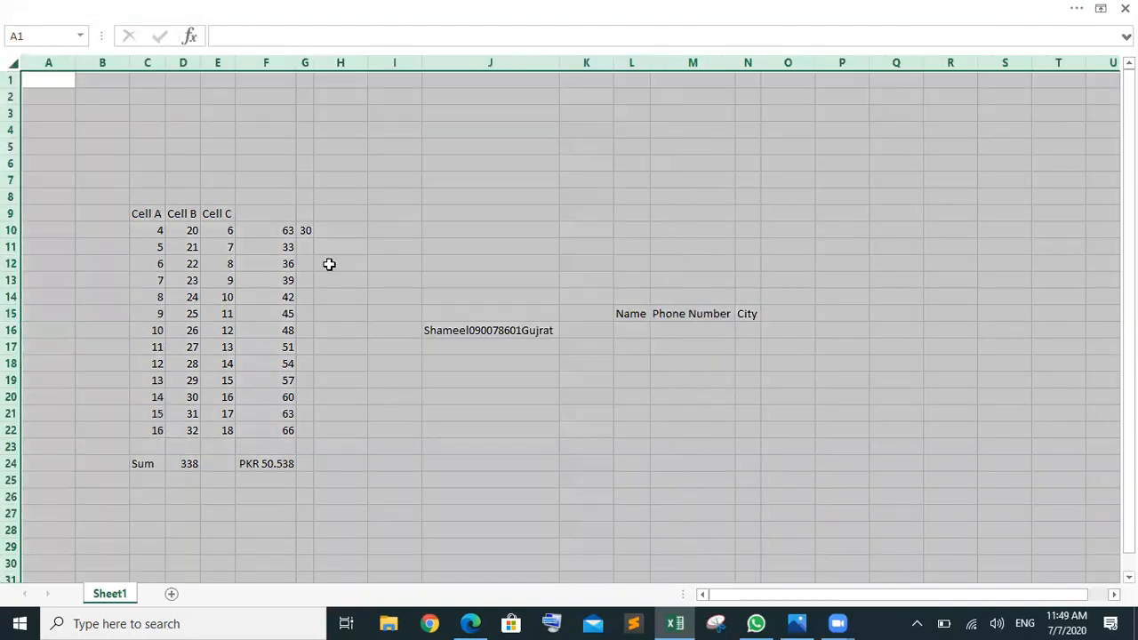
pyautogui.click(521, 440)
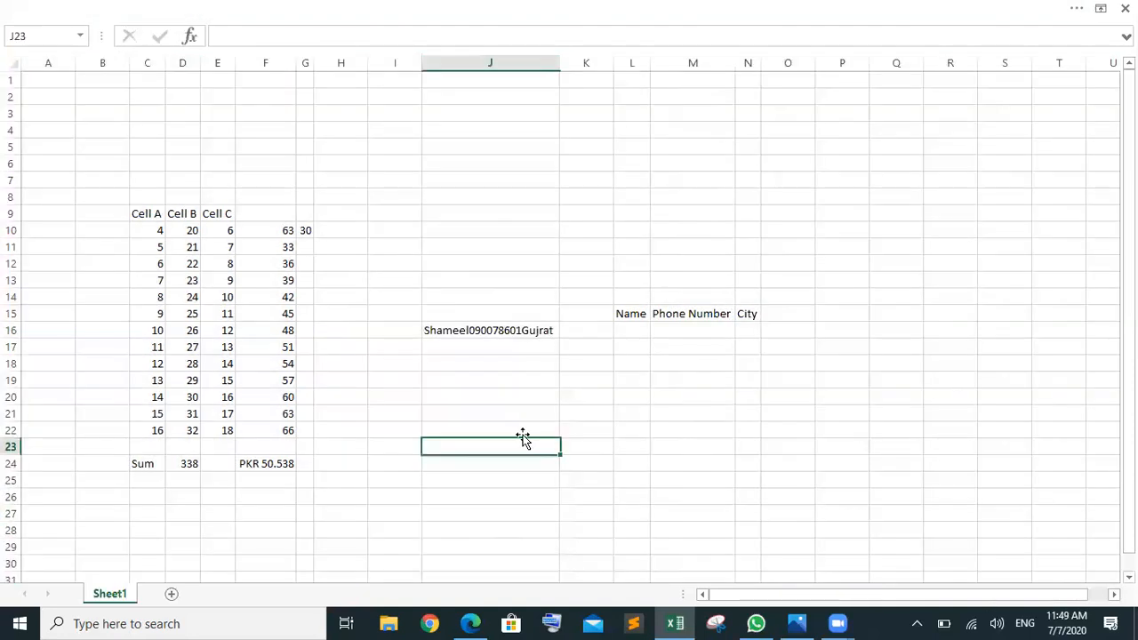
pyautogui.click(478, 335)
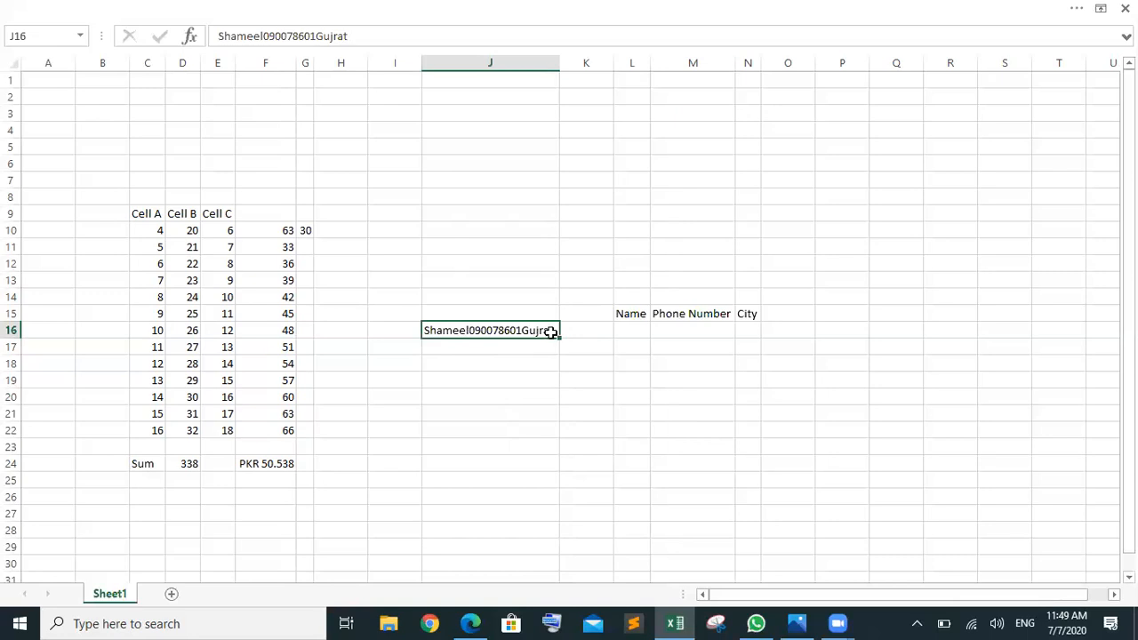
# Step: Inspect the phone digits inside J16's text, then start a formula with = in L16
pyautogui.doubleClick(522, 331)
pyautogui.moveTo(520, 334); pyautogui.dragTo(470, 336)
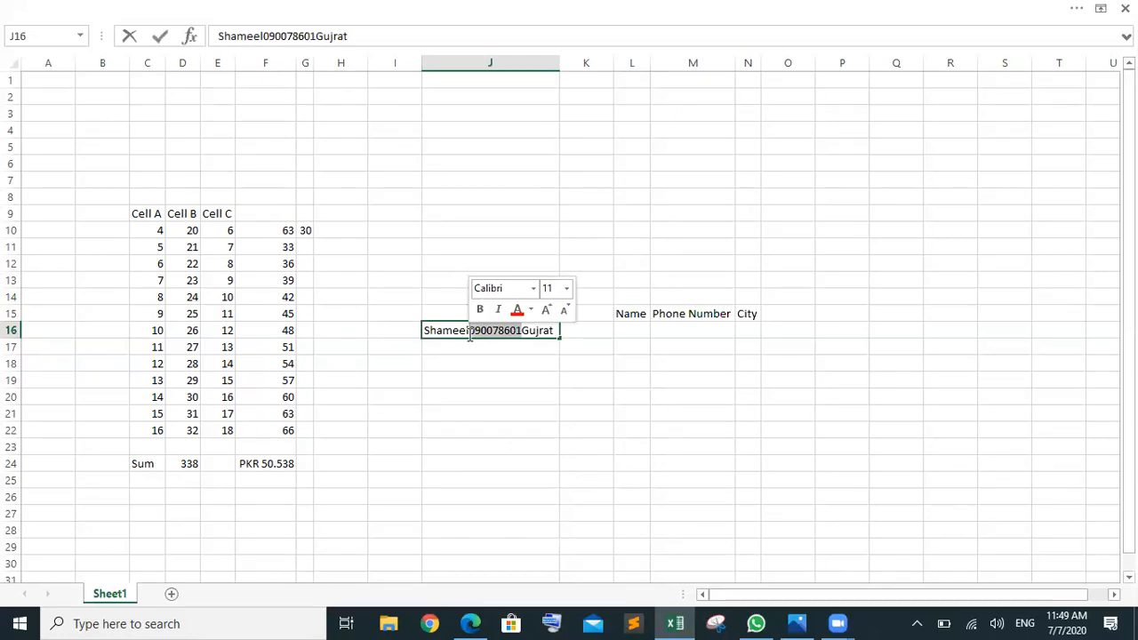
pyautogui.click(470, 349)
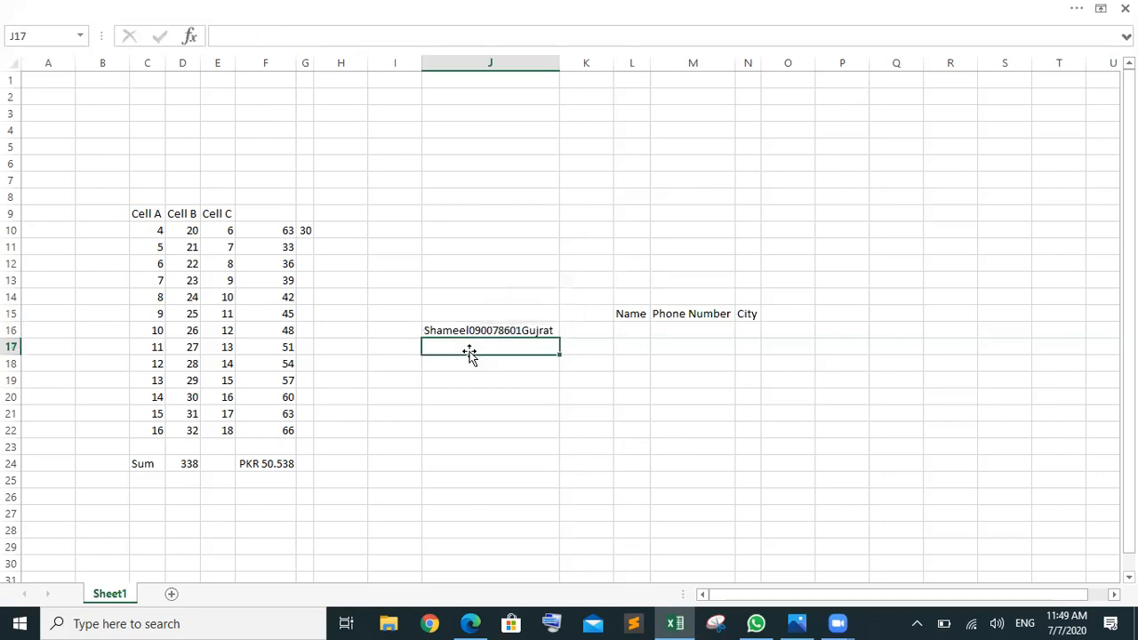
pyautogui.click(627, 332)
pyautogui.write('=')
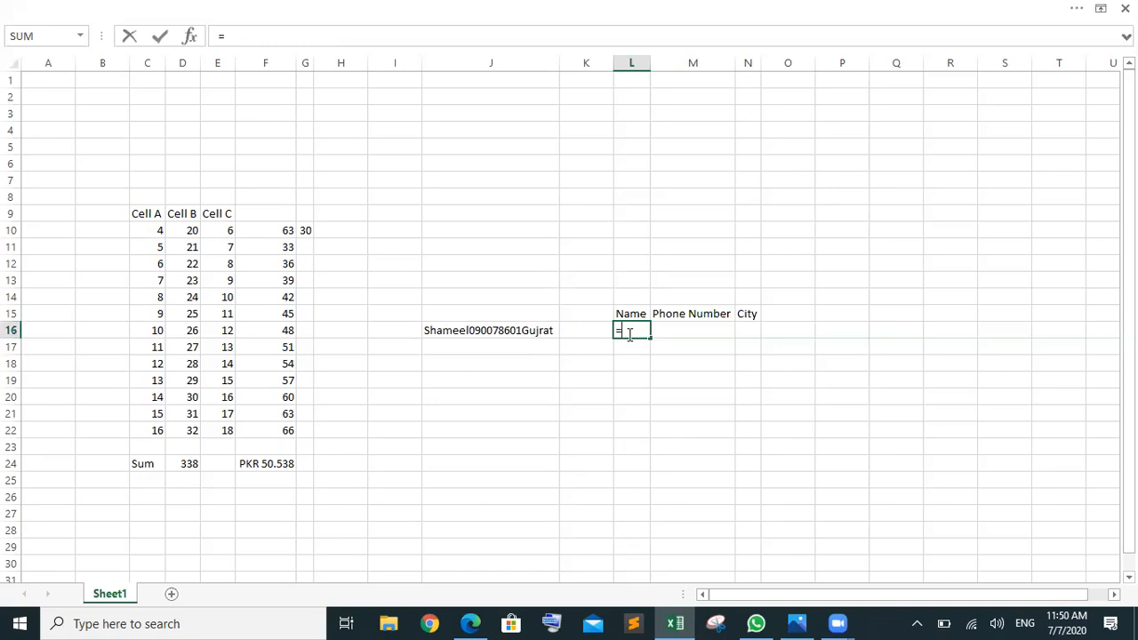
# Step: Enter =LEFT(J16,7) in L16 to extract the name
pyautogui.write('le')
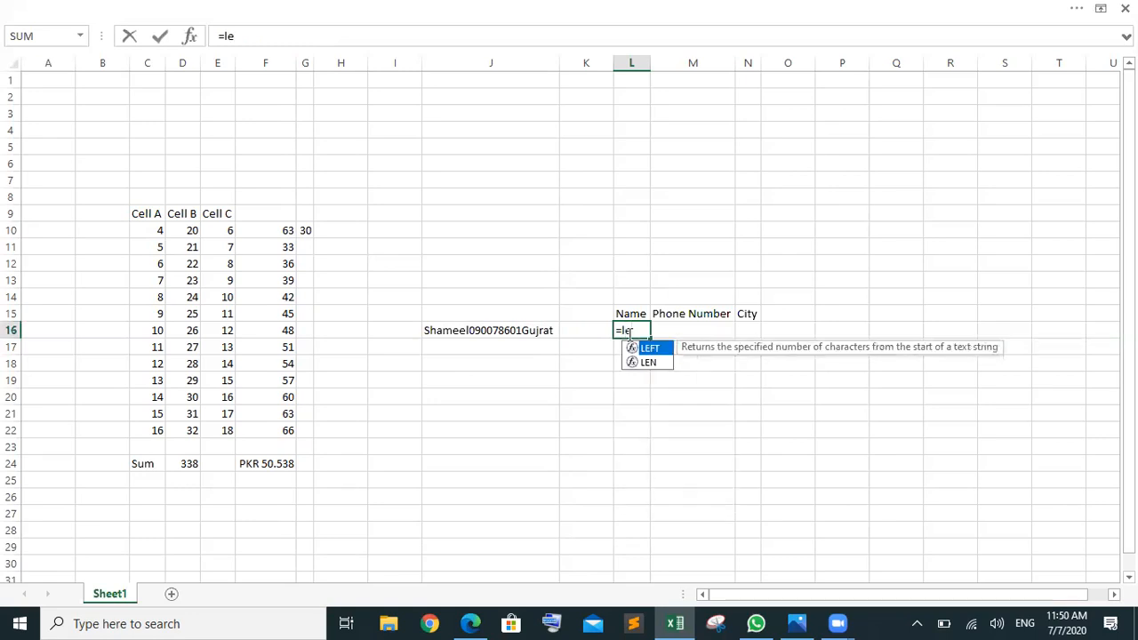
pyautogui.press('Tab')
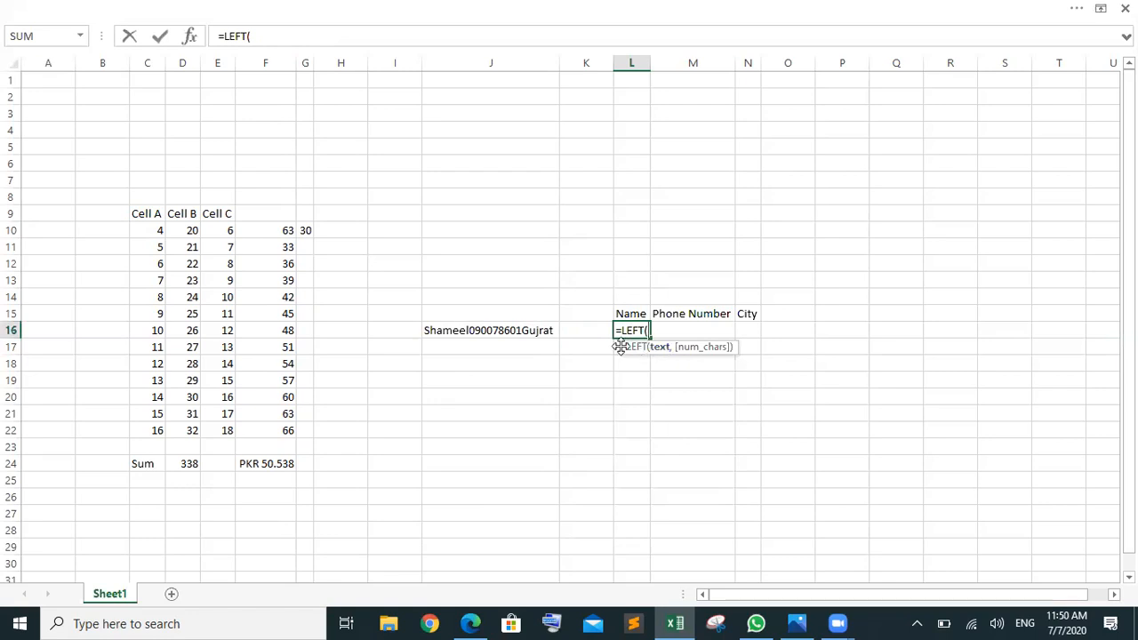
pyautogui.click(511, 331)
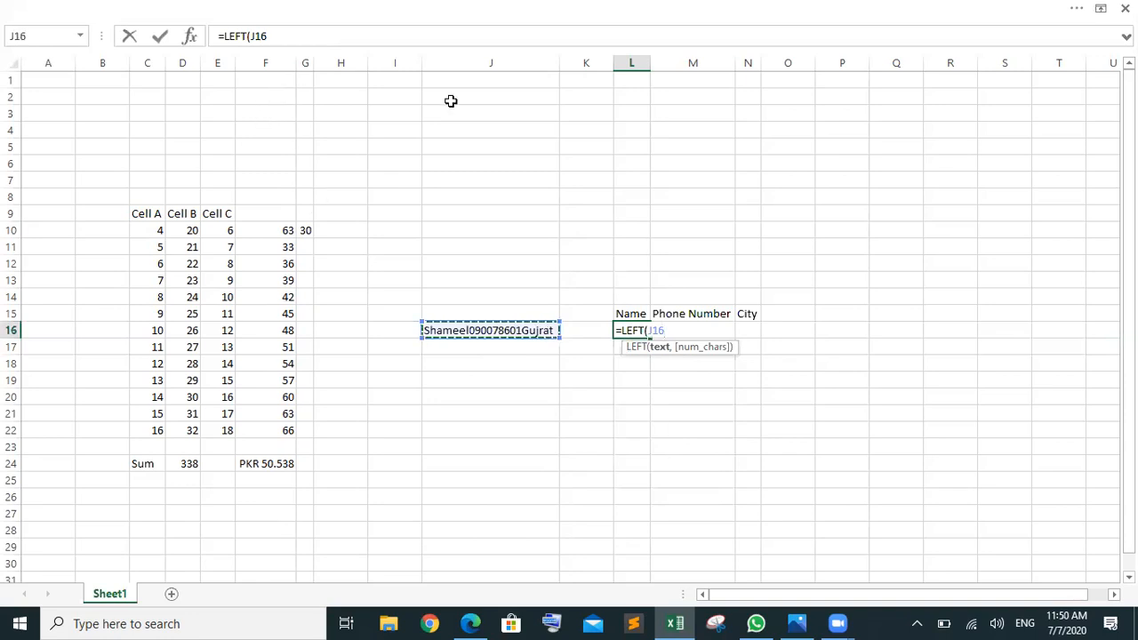
pyautogui.click(502, 340)
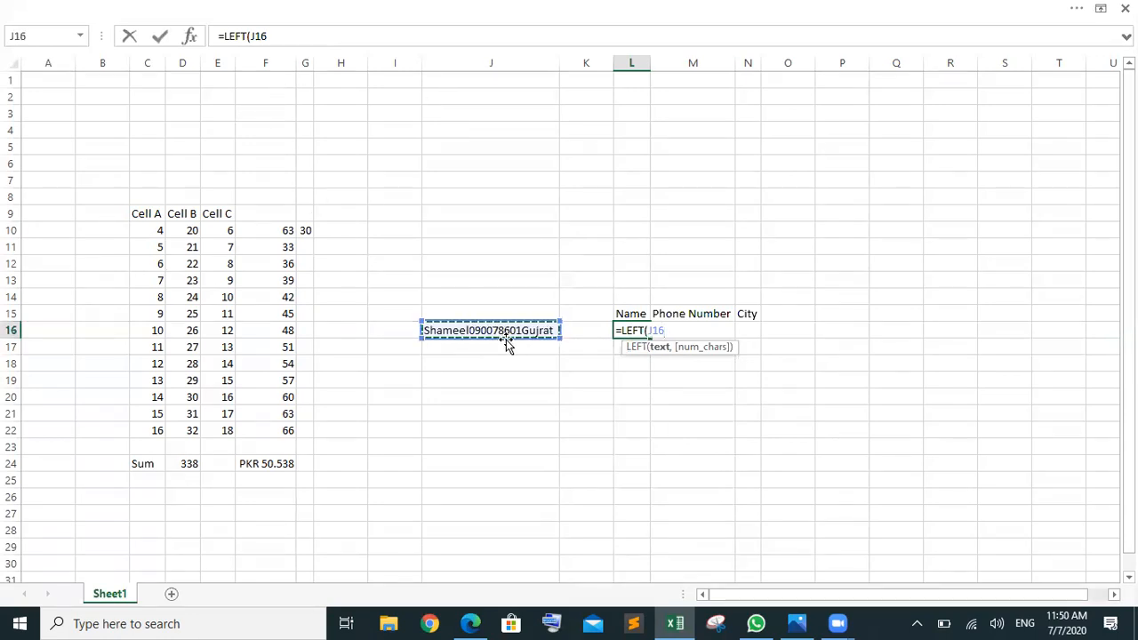
pyautogui.write(',')
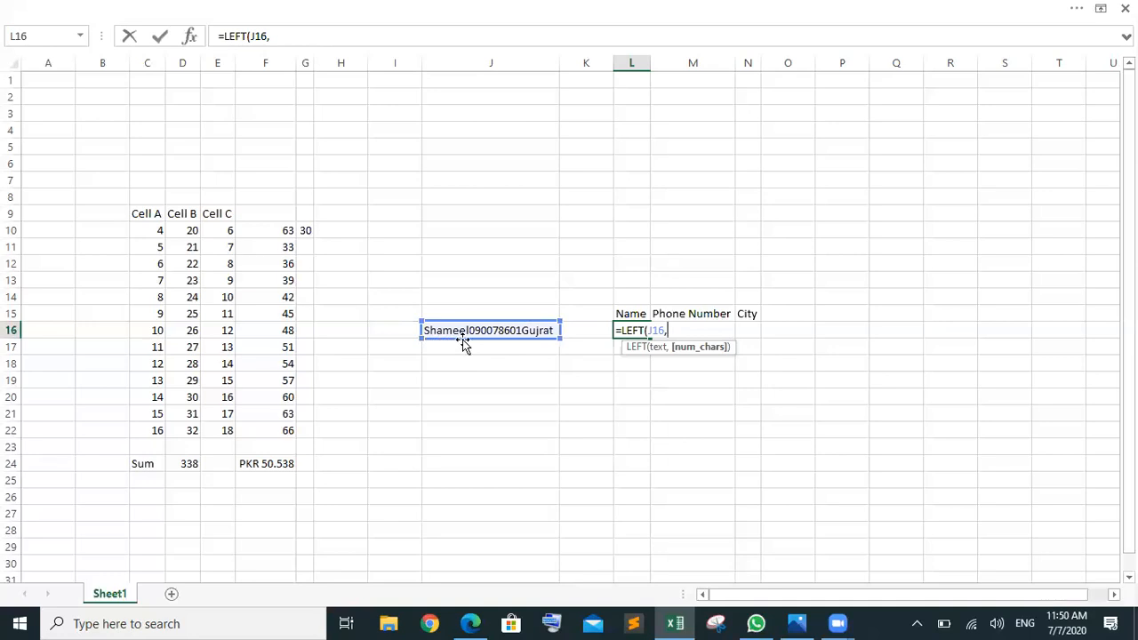
pyautogui.write('7)')
pyautogui.press('Return')
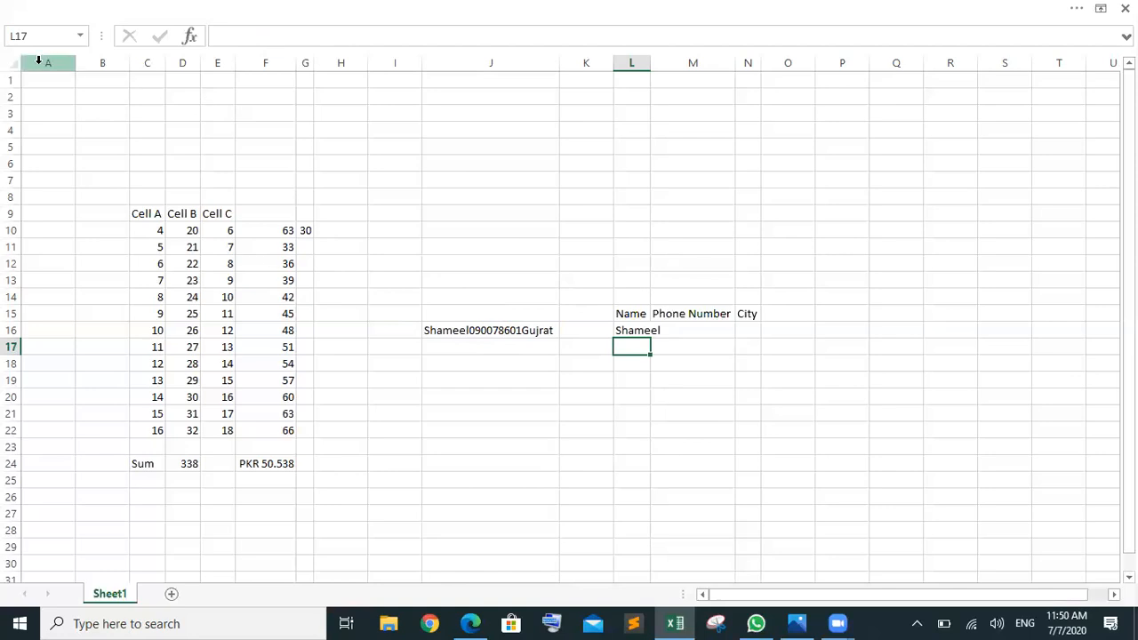
# Step: AutoFit column L to fit the extracted name
pyautogui.click(6, 65)
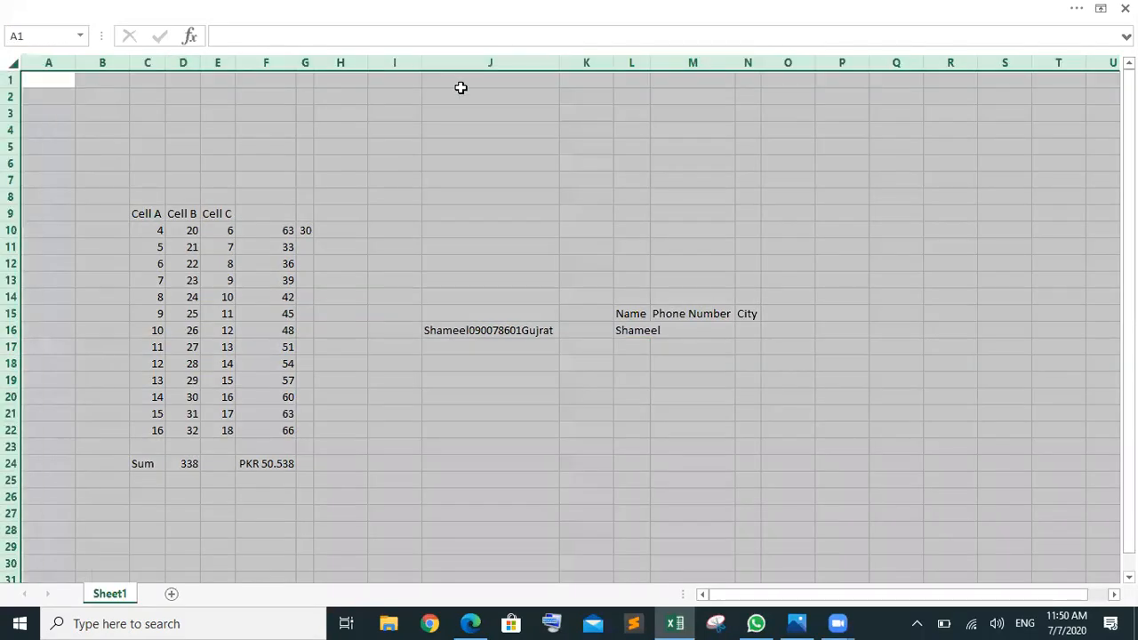
pyautogui.doubleClick(560, 63)
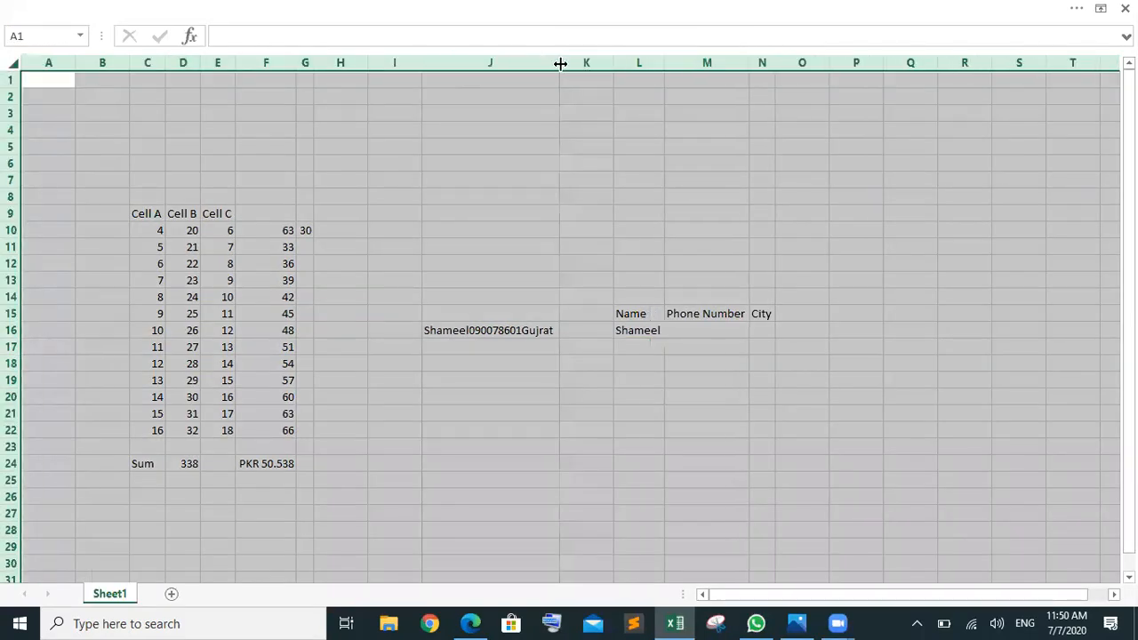
pyautogui.click(904, 484)
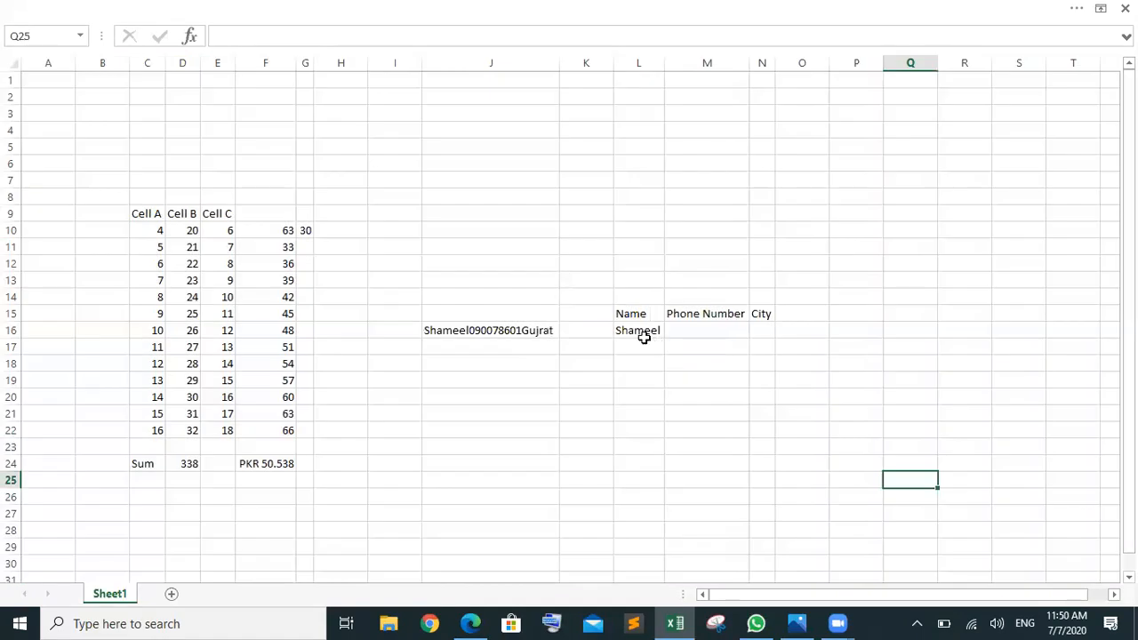
# Step: Review L16's LEFT formula and J16's source text, then select N16
pyautogui.click(644, 337)
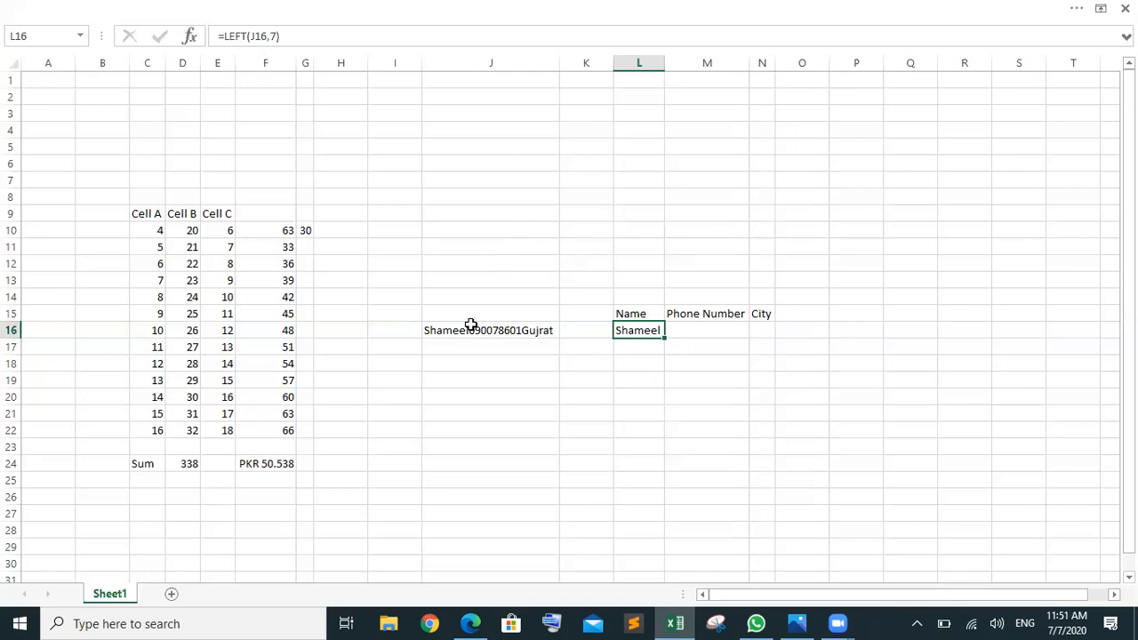
pyautogui.click(537, 332)
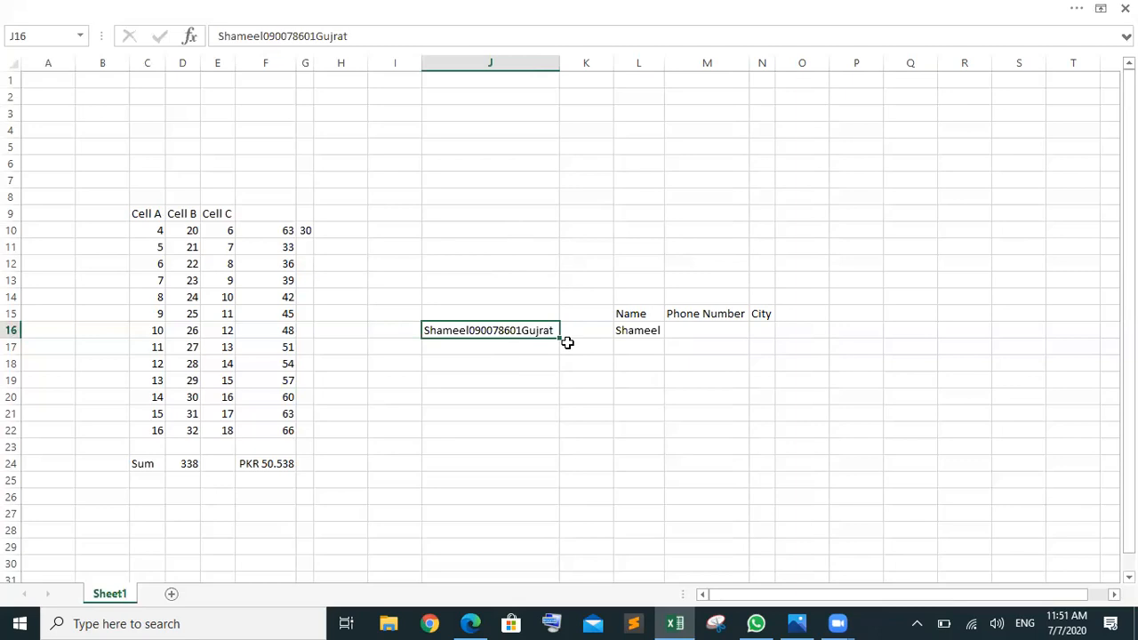
pyautogui.click(759, 328)
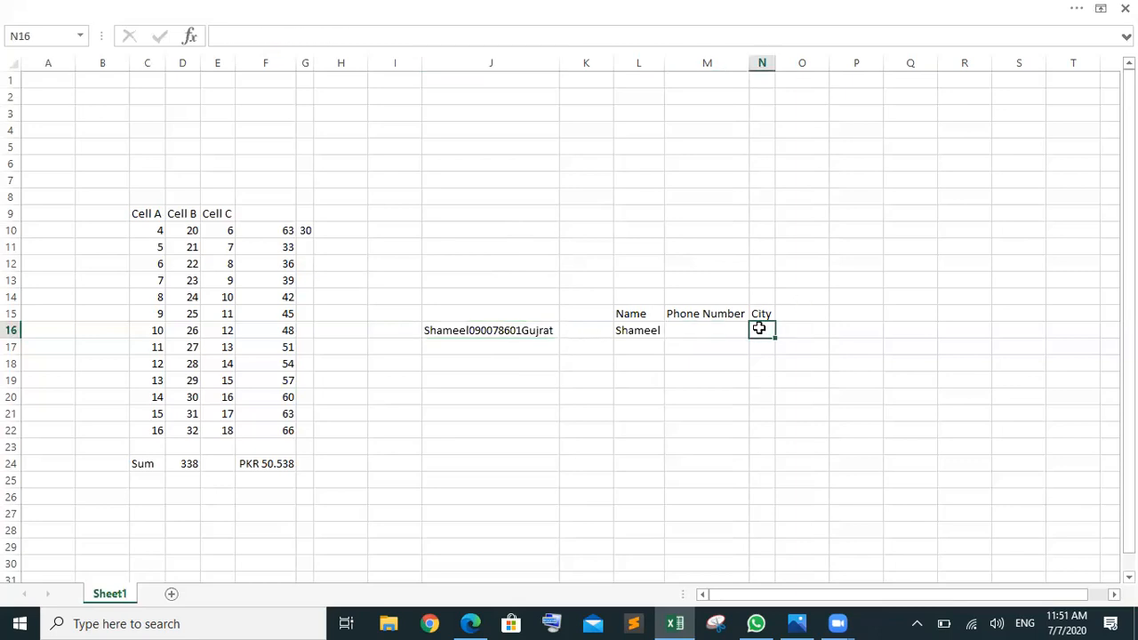
# Step: Enter =RIGHT(J16,6) in N16 to extract the city Gujrat
pyautogui.write('=rig')
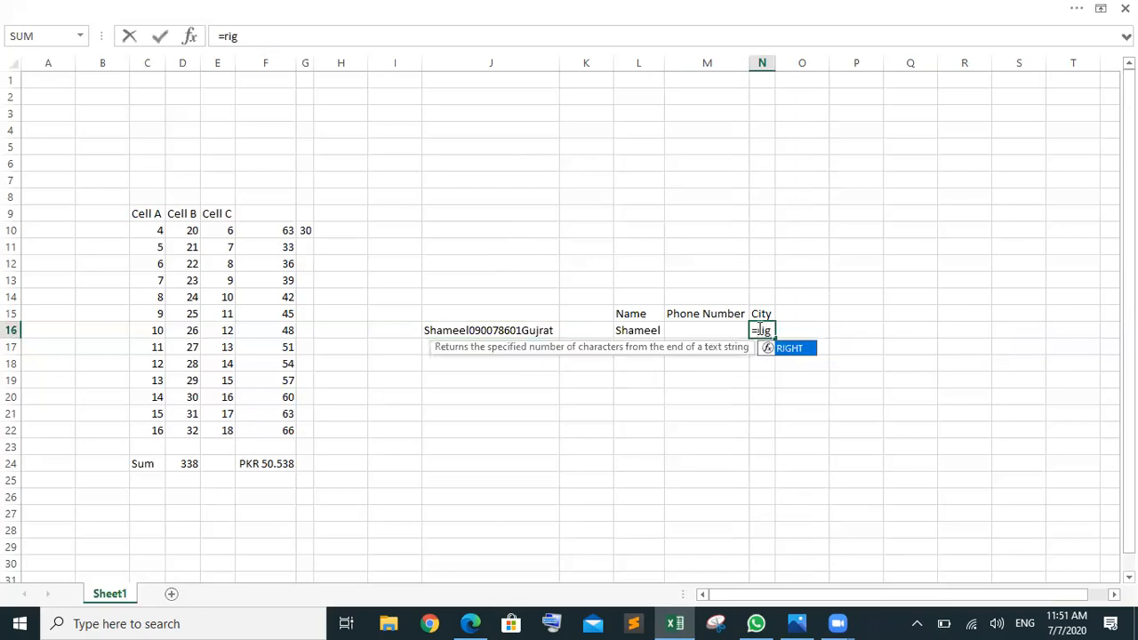
pyautogui.press('Tab')
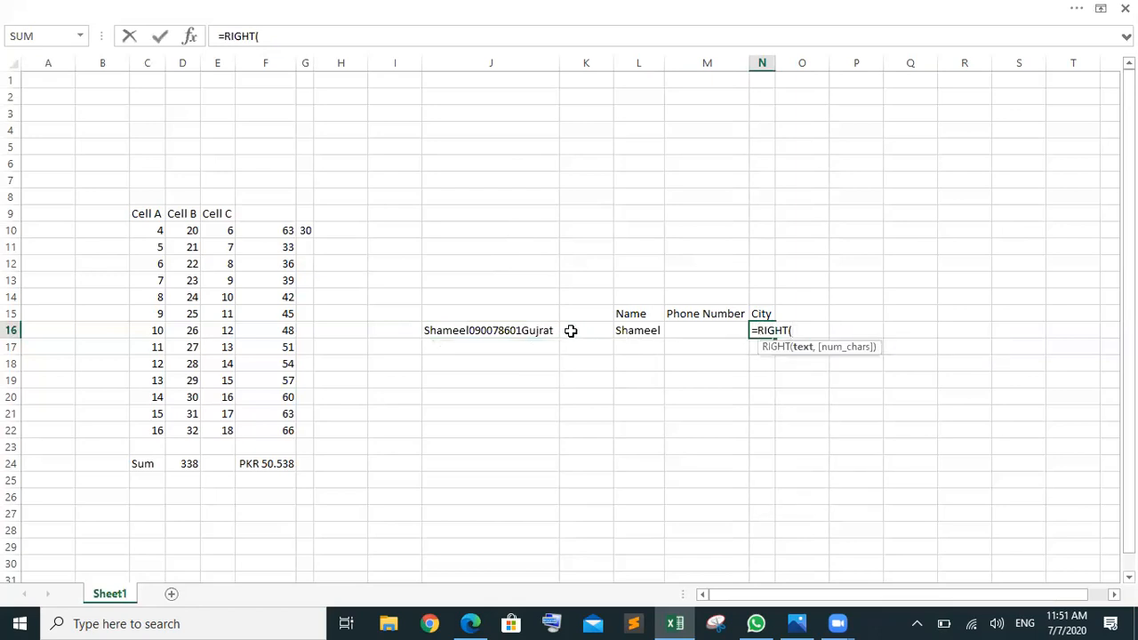
pyautogui.click(521, 331)
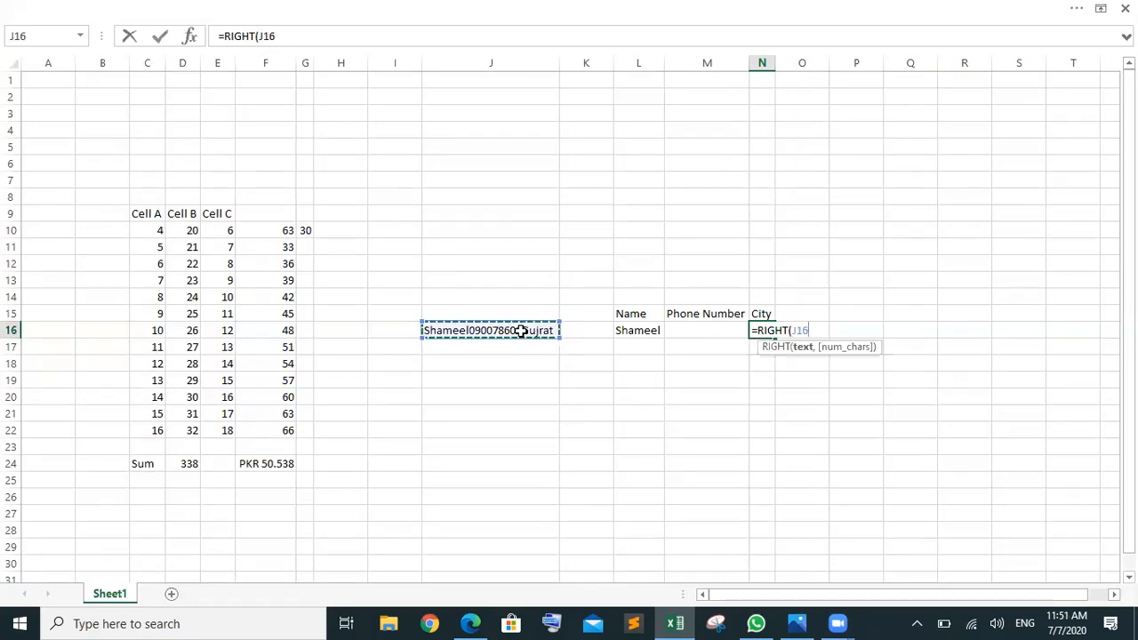
pyautogui.write(',.')
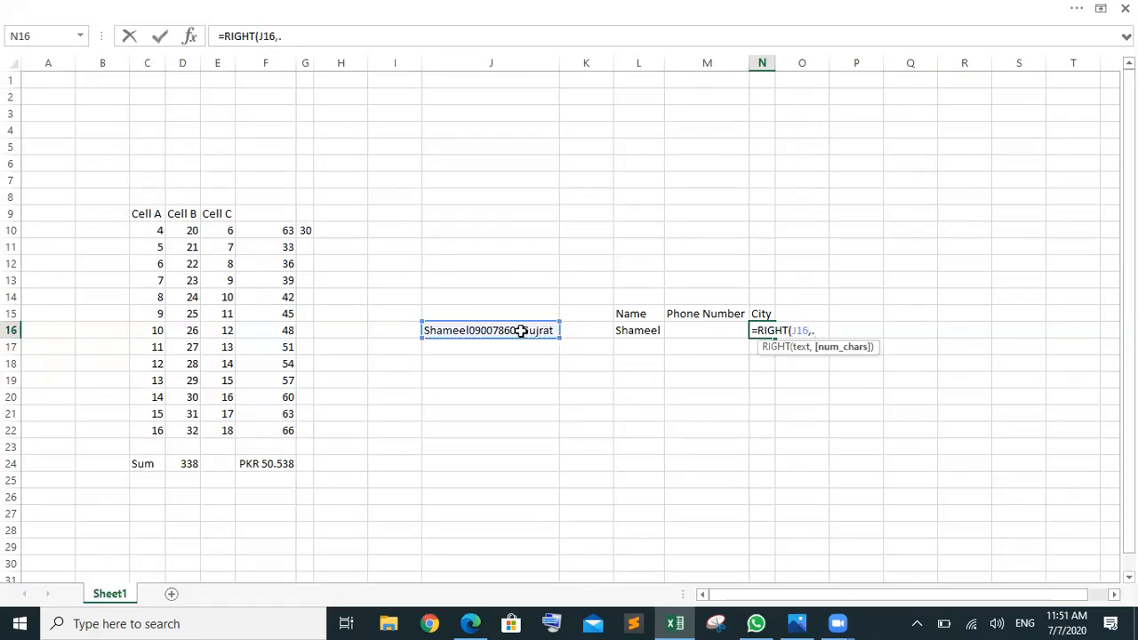
pyautogui.write('\\')
pyautogui.press('BackSpace')
pyautogui.press('BackSpace')
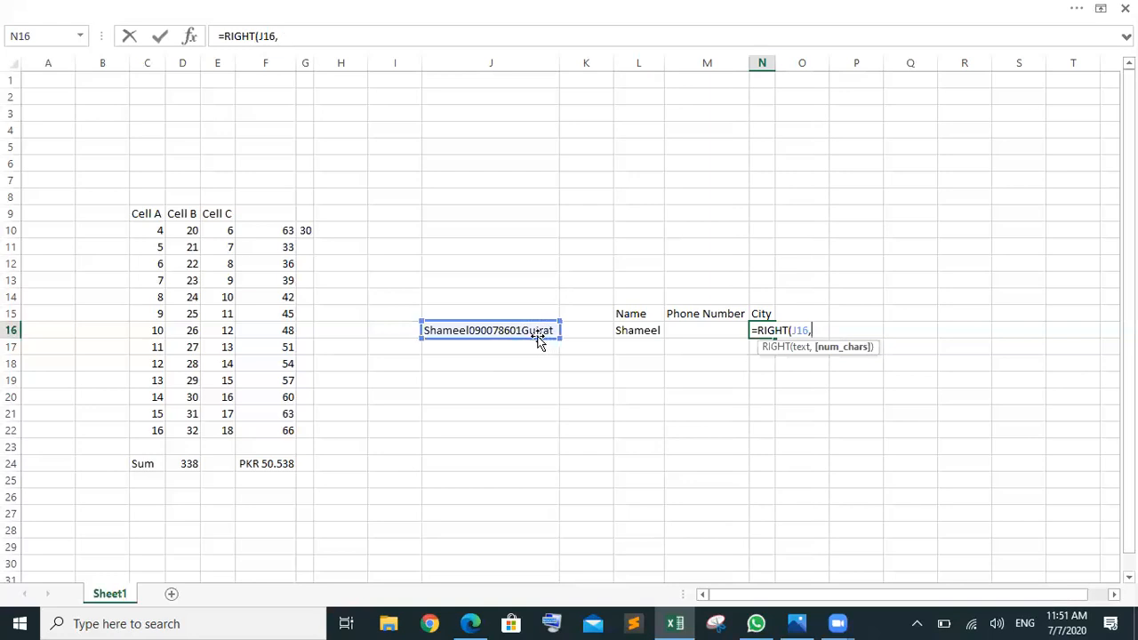
pyautogui.write('6)')
pyautogui.press('Return')
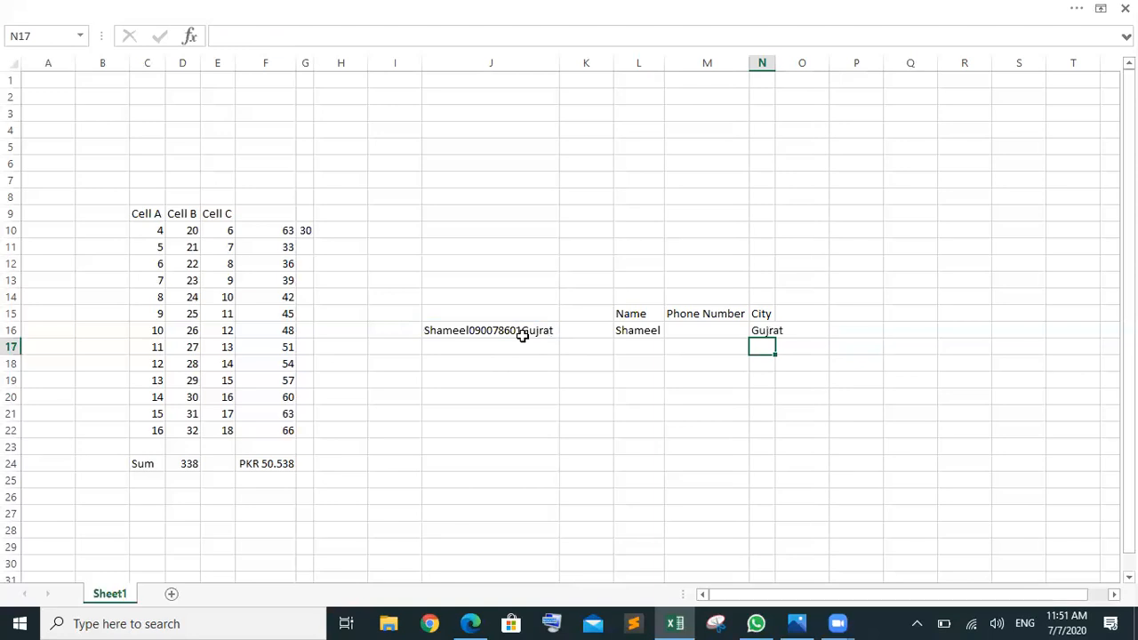
# Step: AutoFit column N to show Gujrat and check N16's formula
pyautogui.click(15, 65)
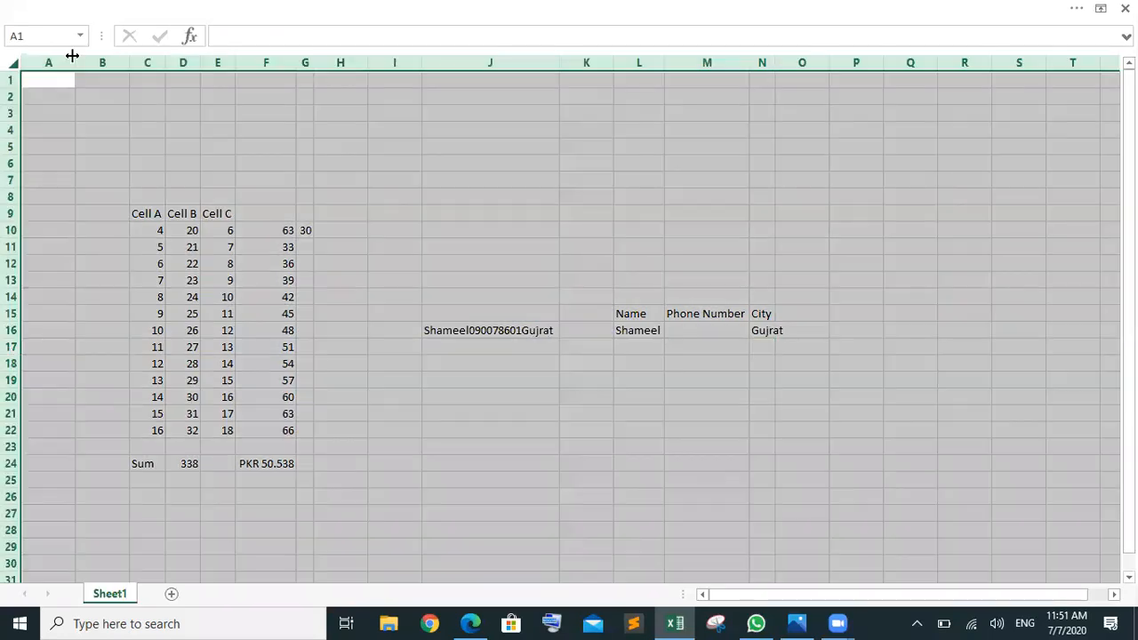
pyautogui.doubleClick(563, 67)
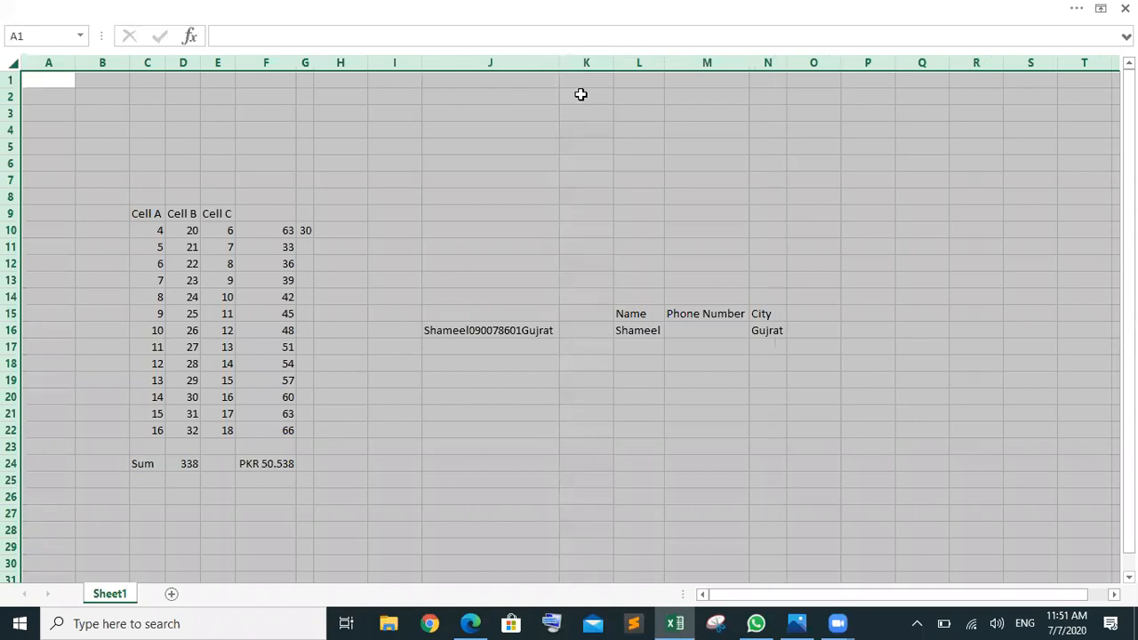
pyautogui.click(767, 444)
pyautogui.click(768, 330)
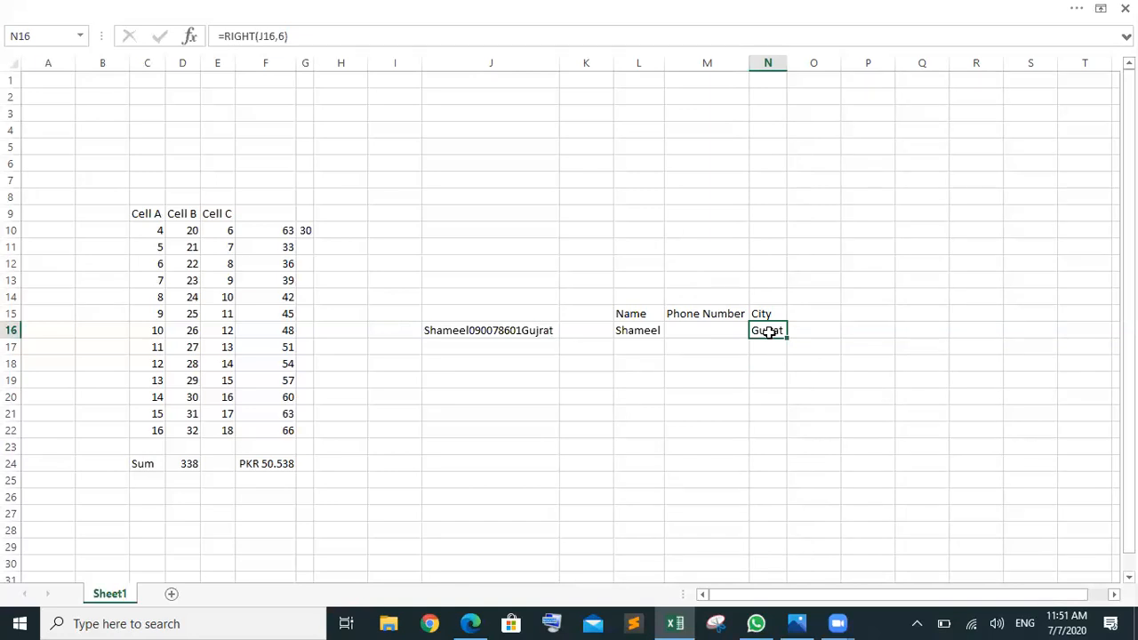
pyautogui.click(707, 330)
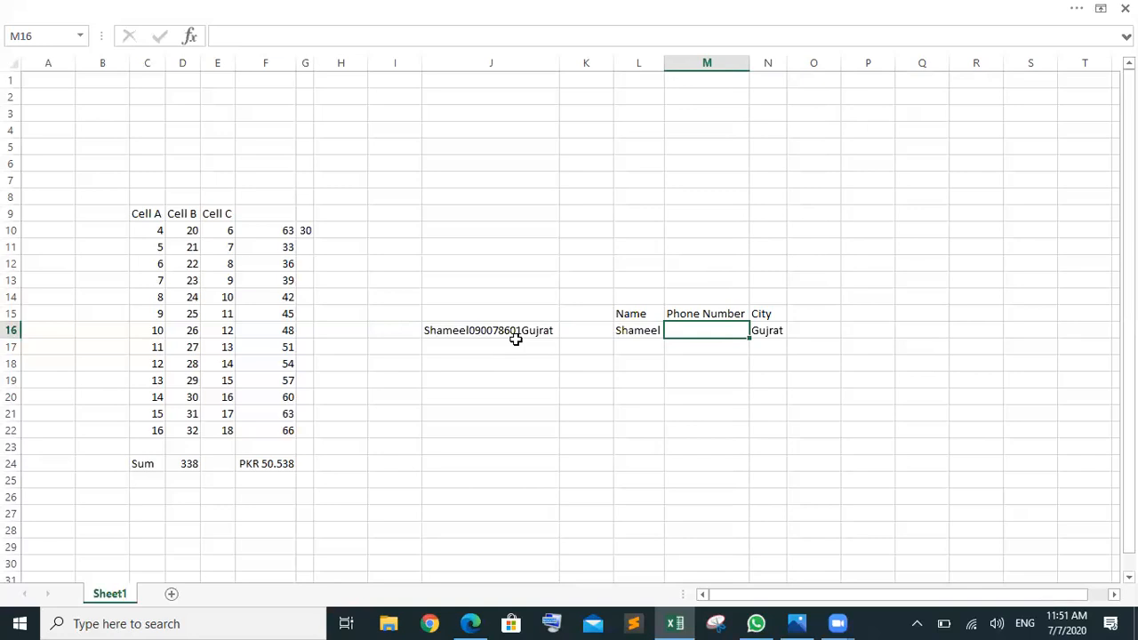
# Step: Enter =MID(J16,8,9) in M16 to extract the 9-digit phone number
pyautogui.write('=mid')
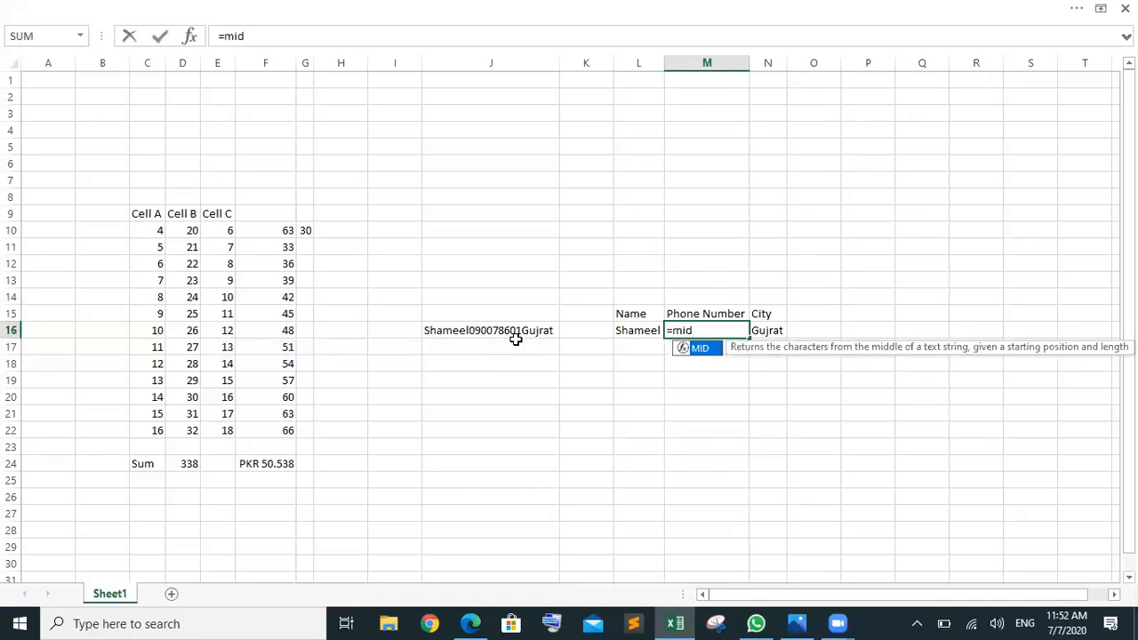
pyautogui.press('Tab')
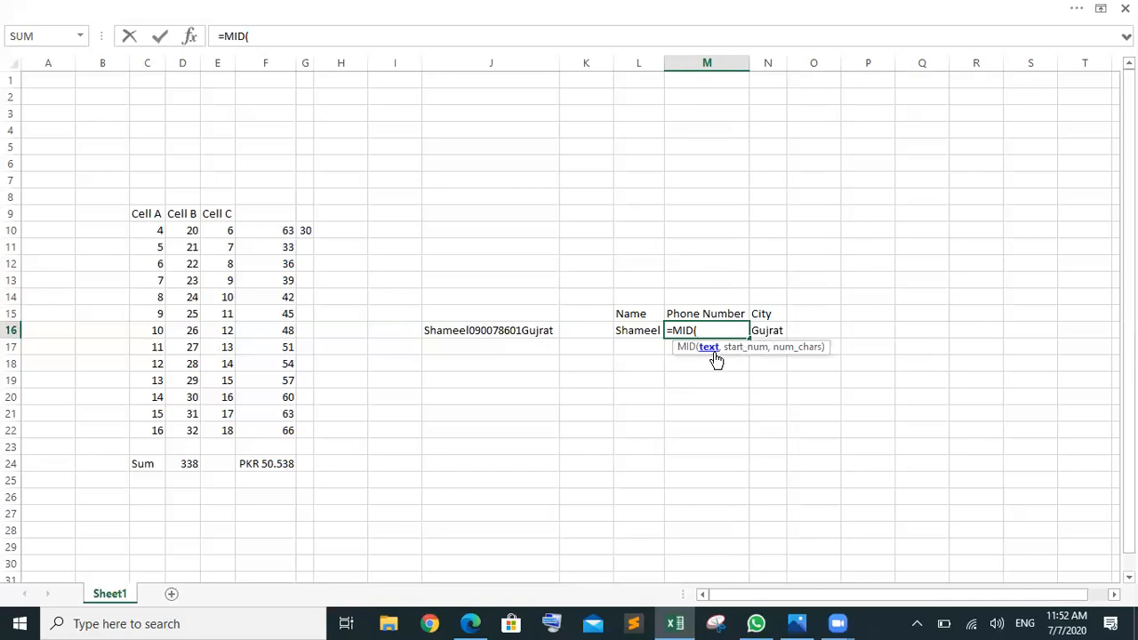
pyautogui.click(495, 330)
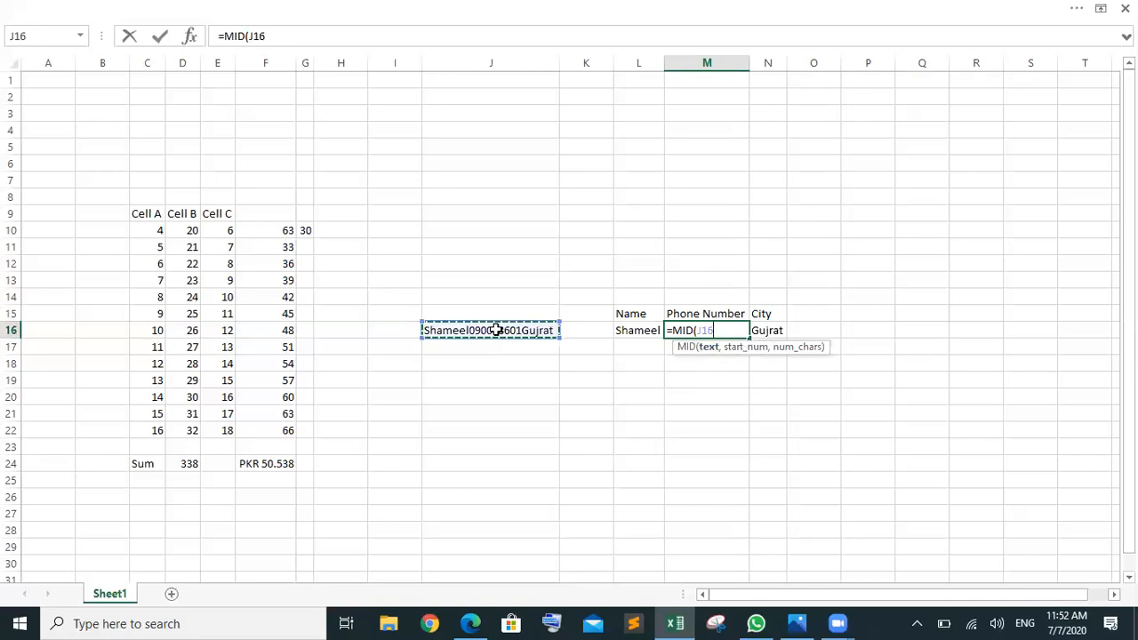
pyautogui.write(',')
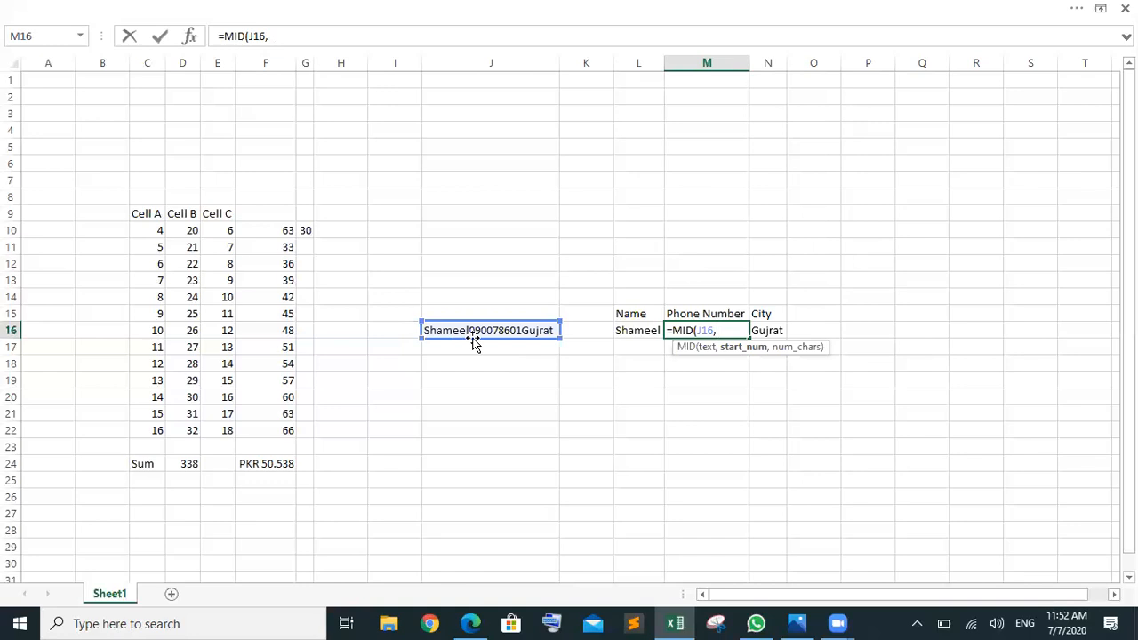
pyautogui.write('8,')
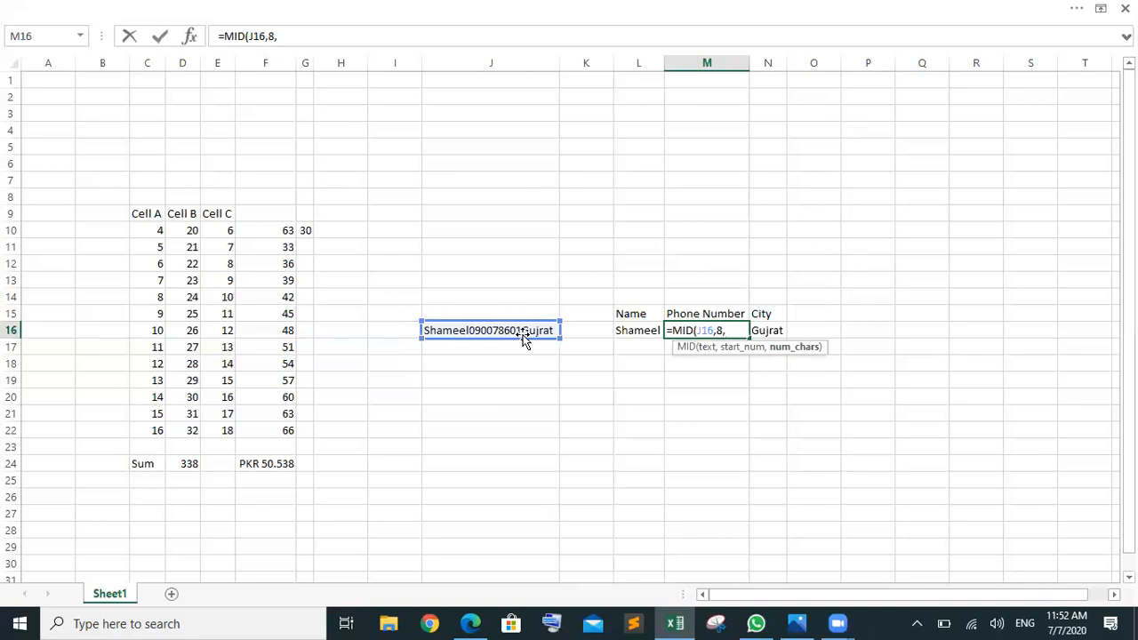
pyautogui.write('9)')
pyautogui.press('Return')
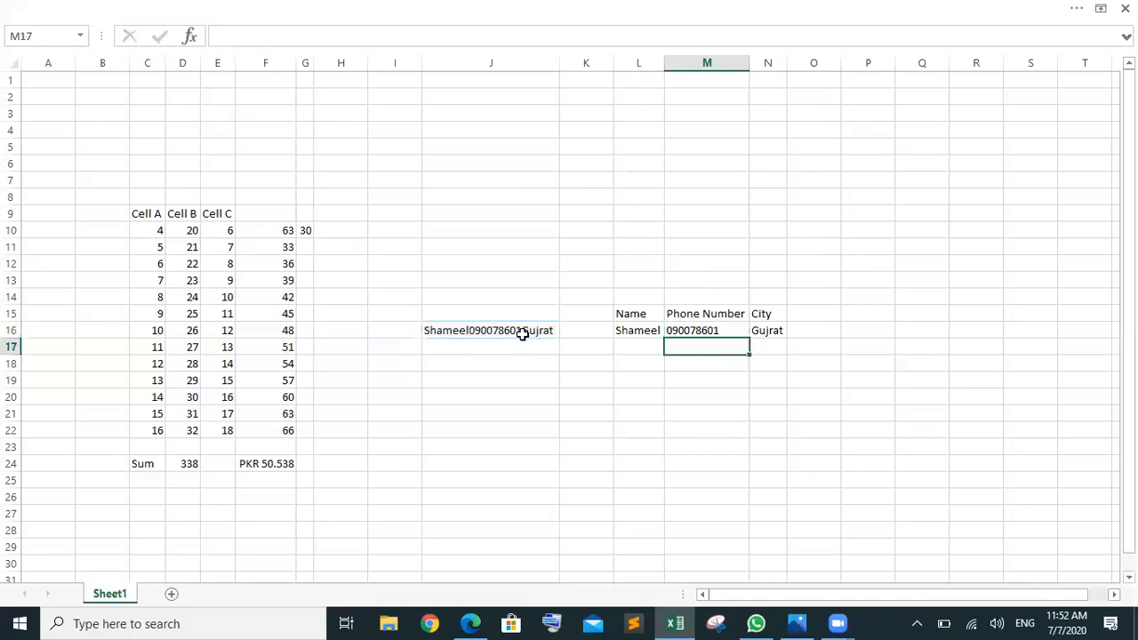
pyautogui.click(711, 328)
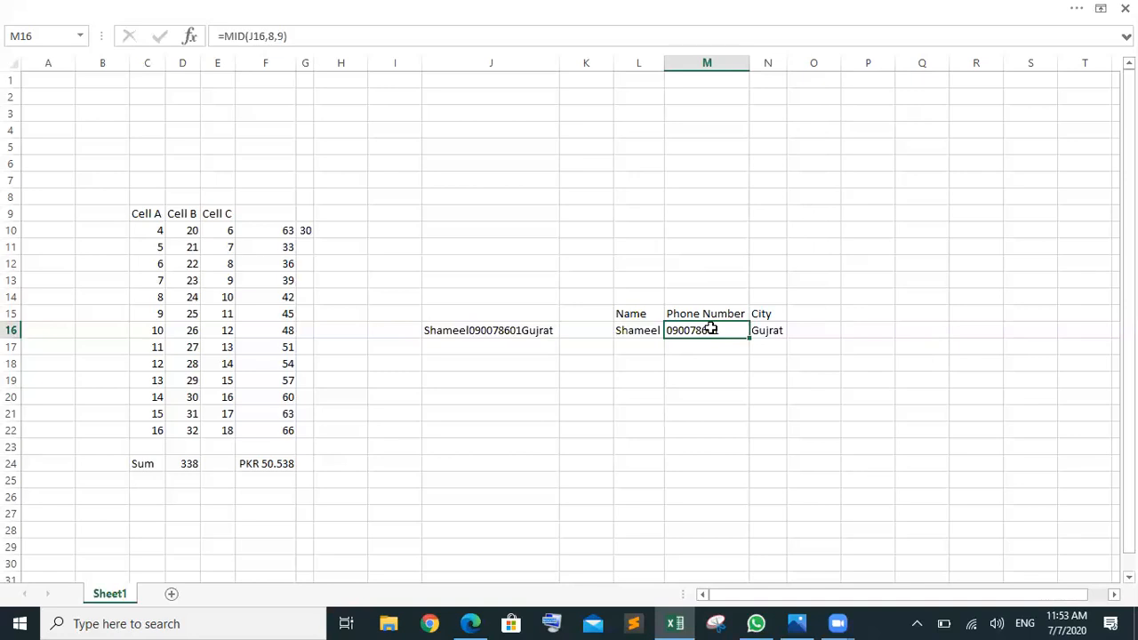
pyautogui.click(757, 330)
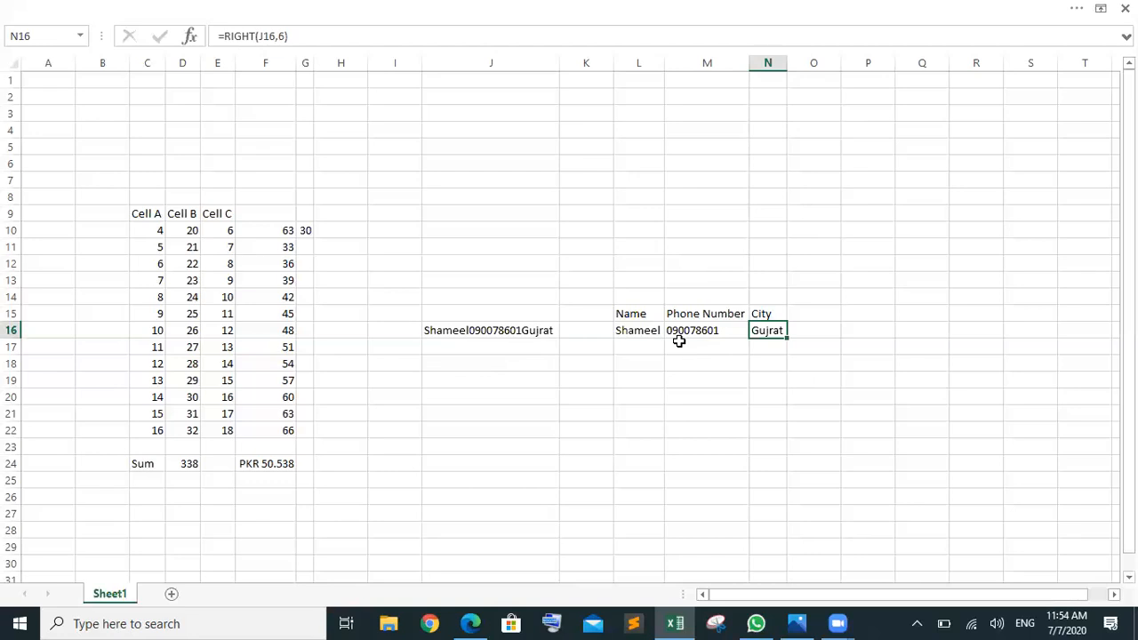
pyautogui.click(520, 336)
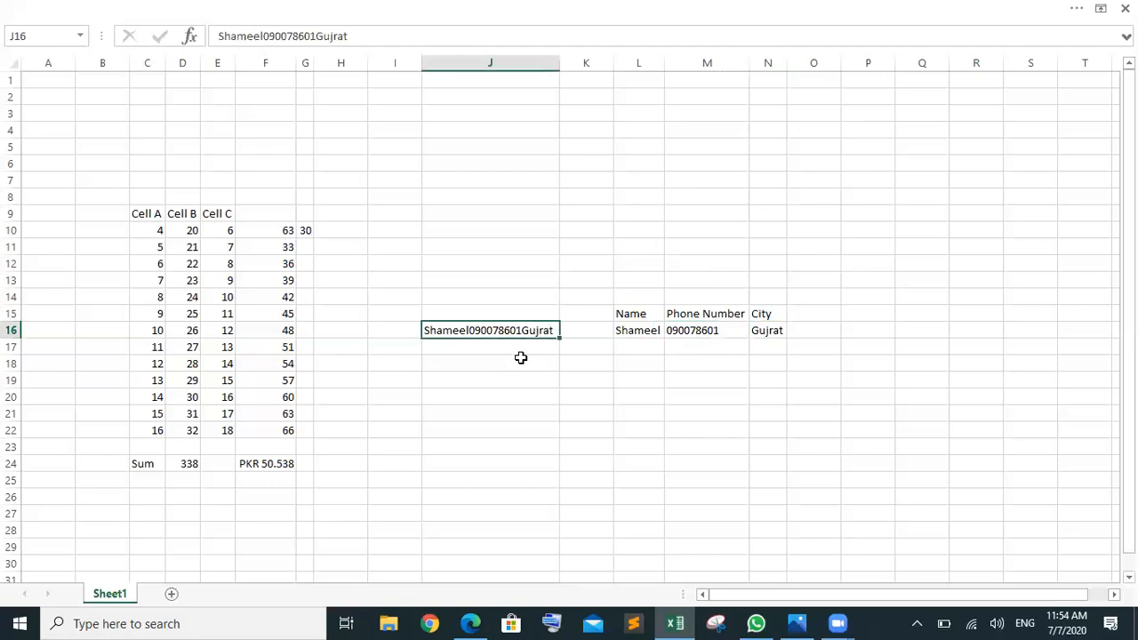
pyautogui.click(521, 351)
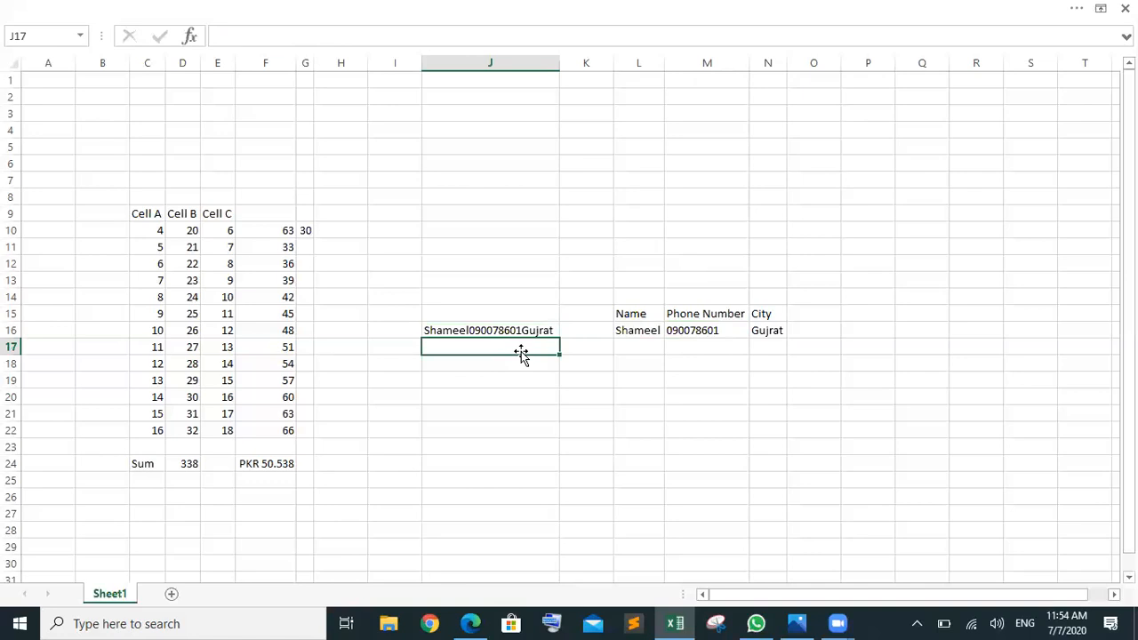
pyautogui.click(646, 332)
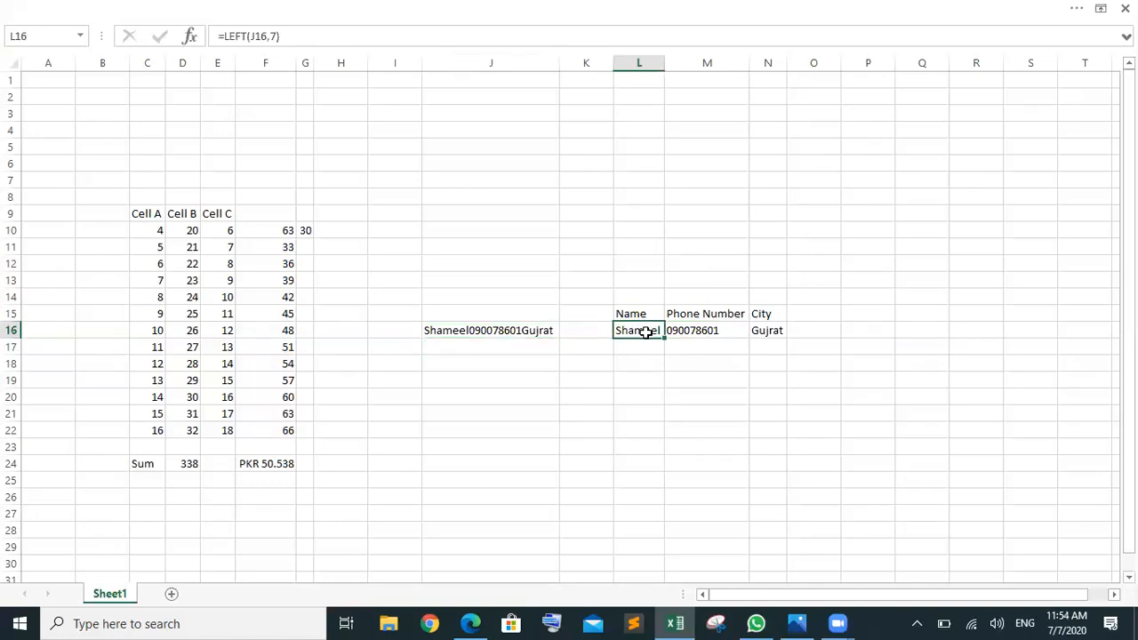
pyautogui.click(518, 345)
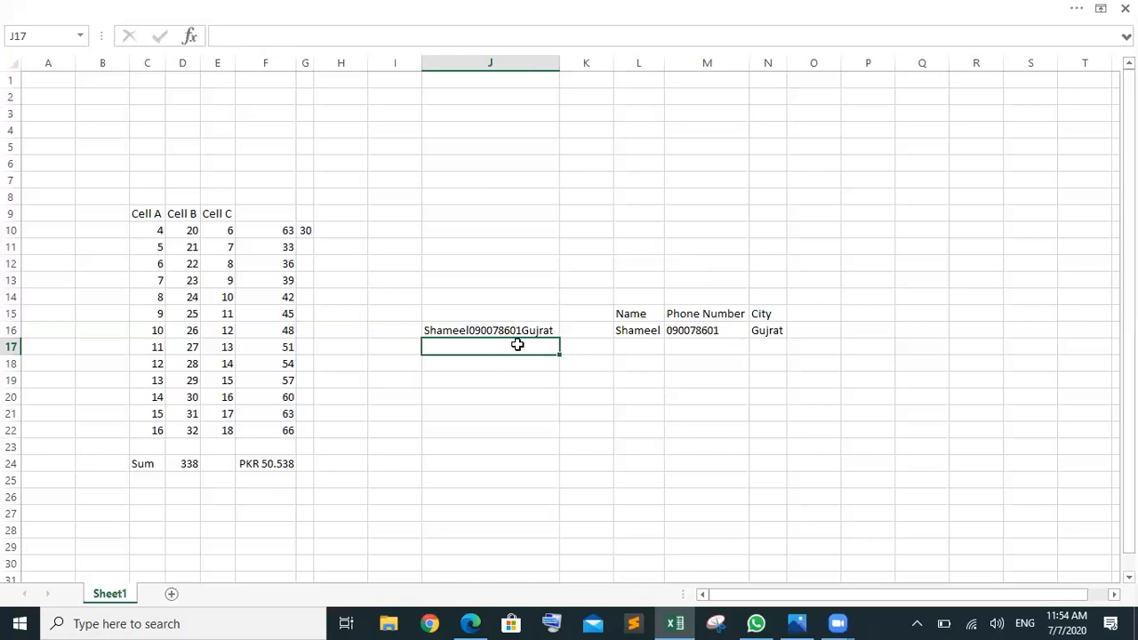
# Step: Type a second combined name, phone and city string ending in Gujranwala into J17
pyautogui.press('BackSpace')
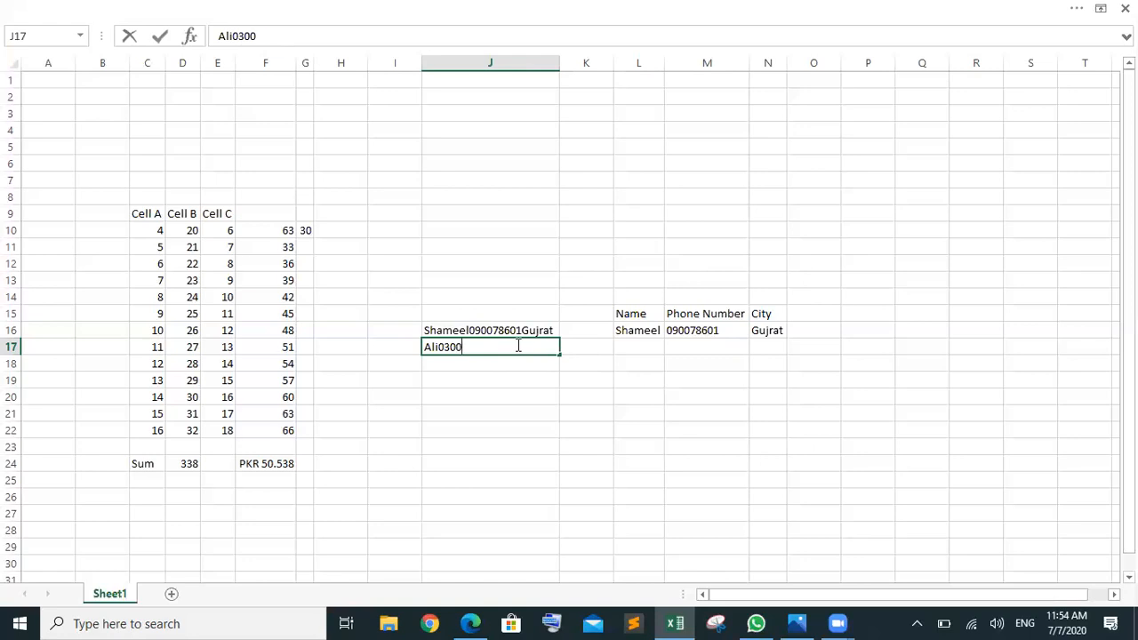
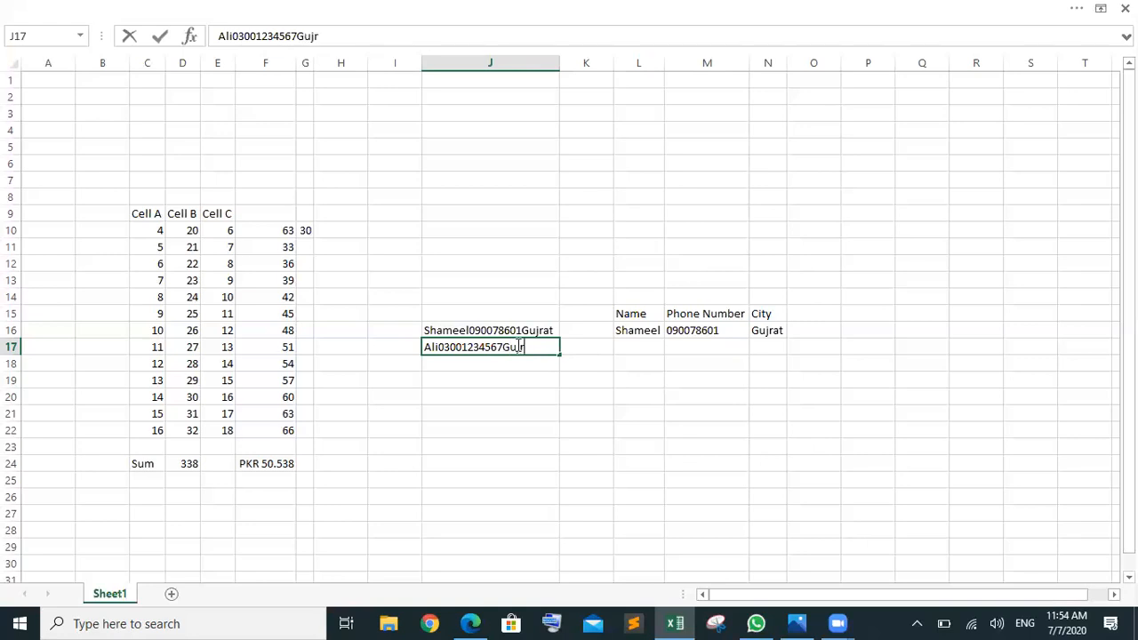
pyautogui.click(635, 330)
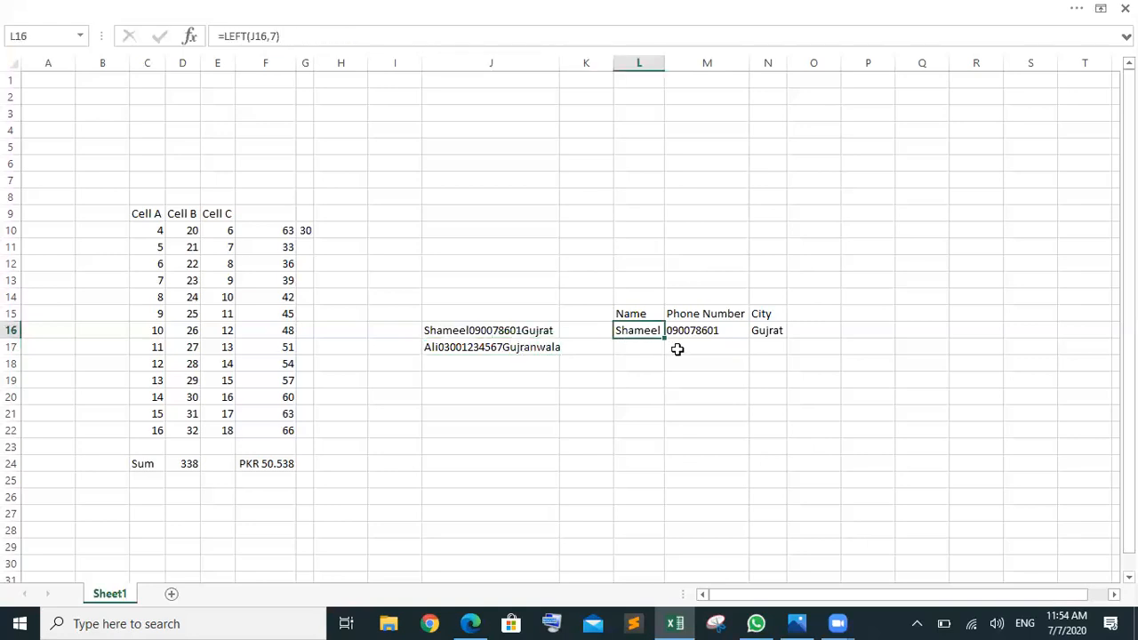
# Step: Copy the LEFT formula down to L17, undoing an accidental edit to L16
pyautogui.moveTo(667, 341); pyautogui.dragTo(667, 352)
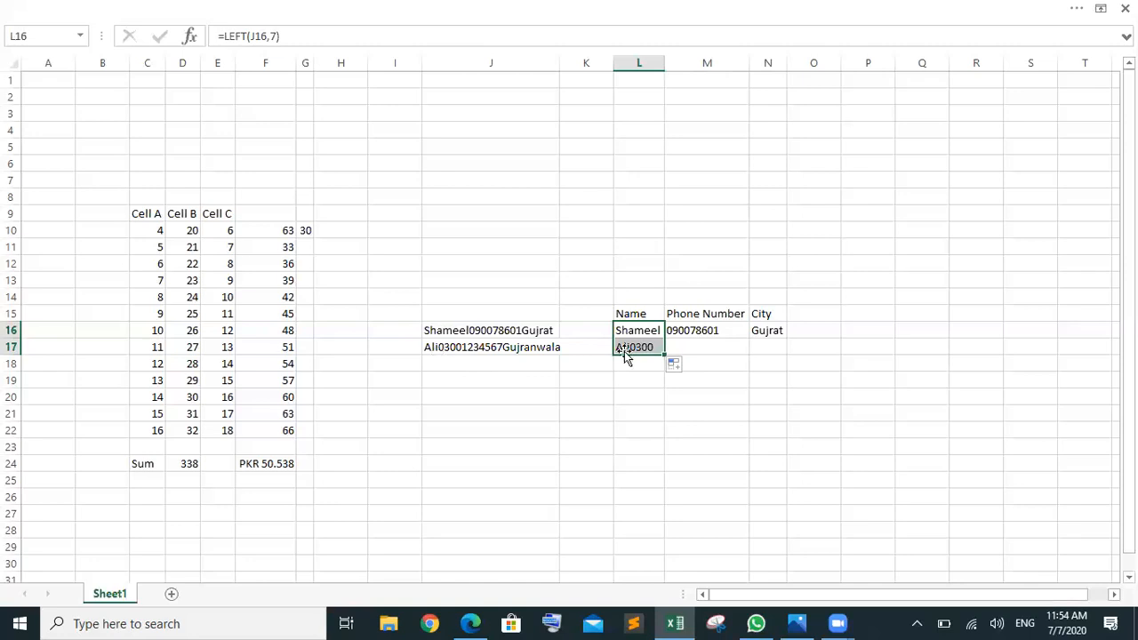
pyautogui.click(278, 36)
pyautogui.press('BackSpace')
pyautogui.write('3)')
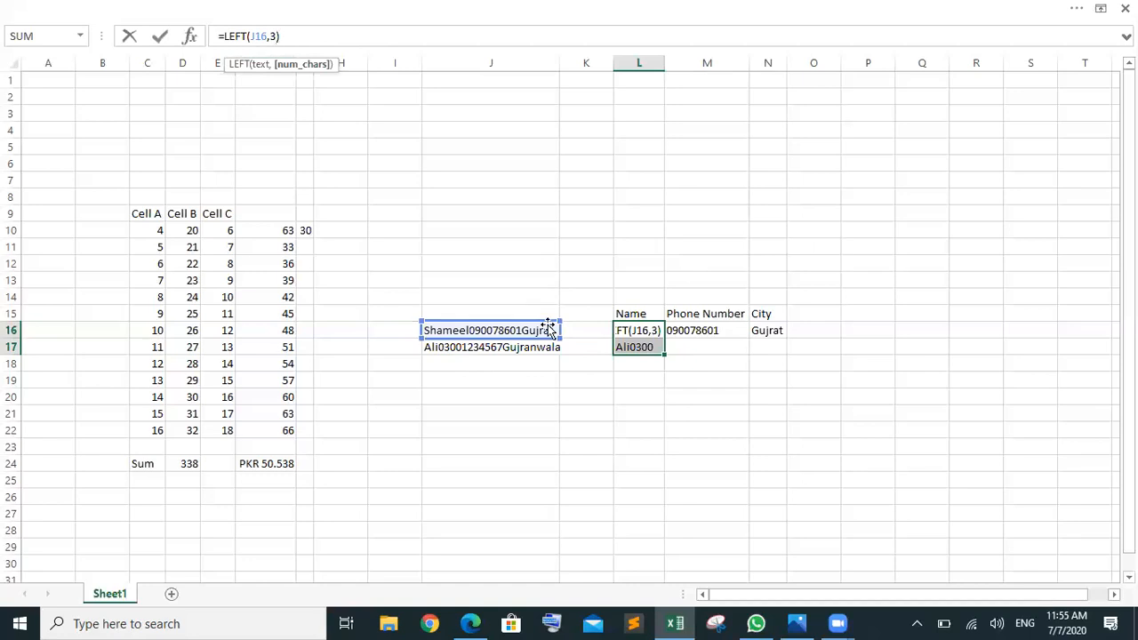
pyautogui.click(696, 445)
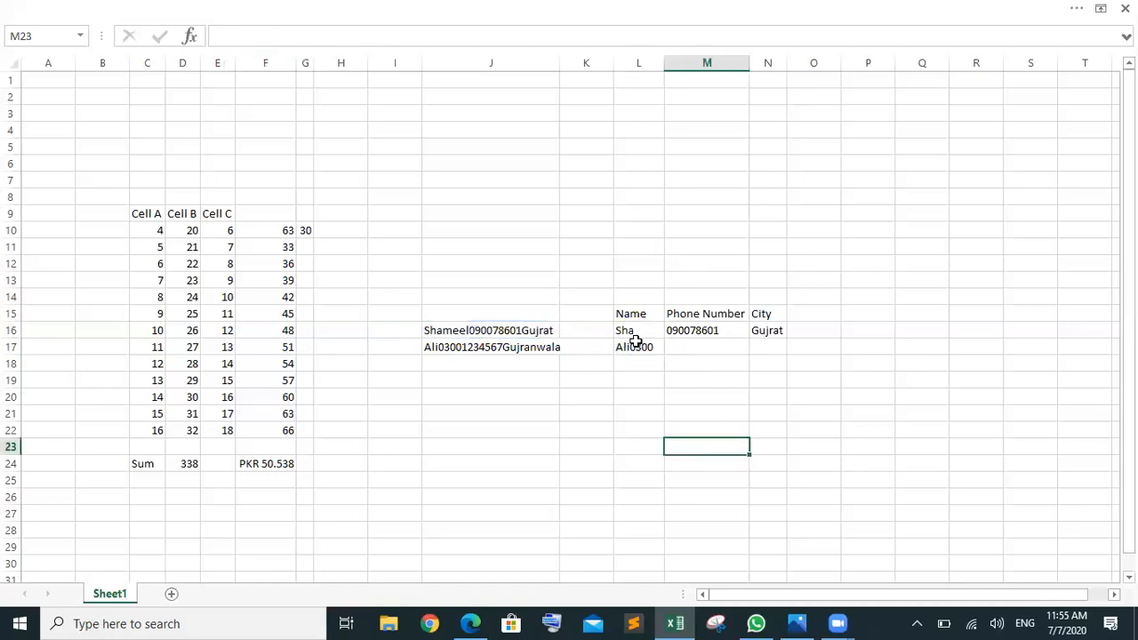
pyautogui.hotkey('ctrl', 'z')
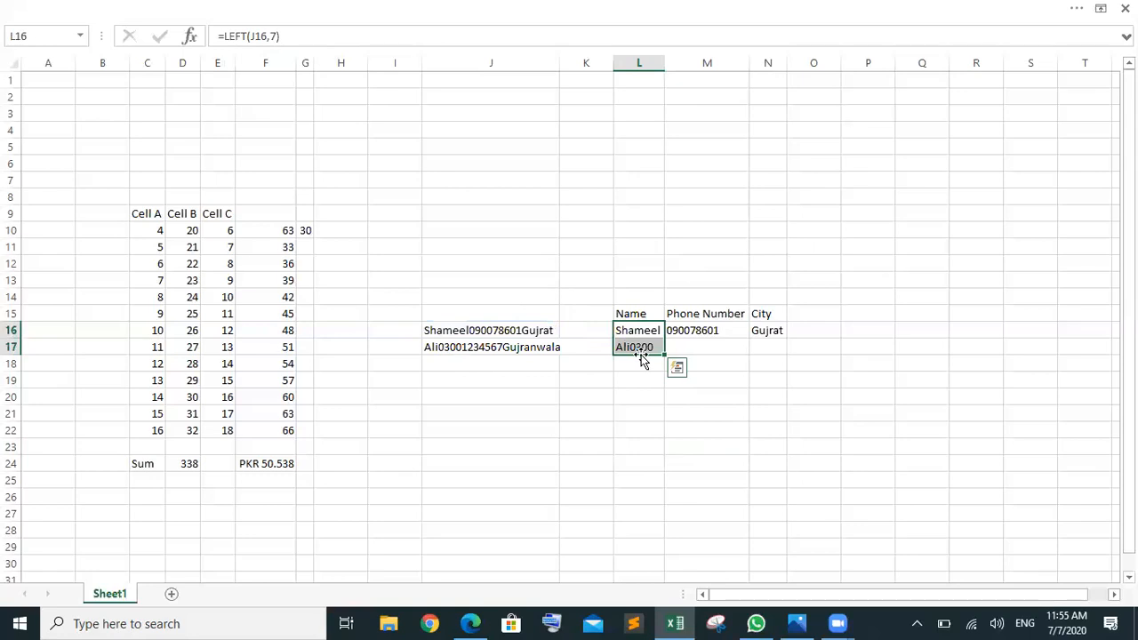
# Step: Change L17's formula to =LEFT(J17,3) to return the 3-letter name
pyautogui.click(642, 346)
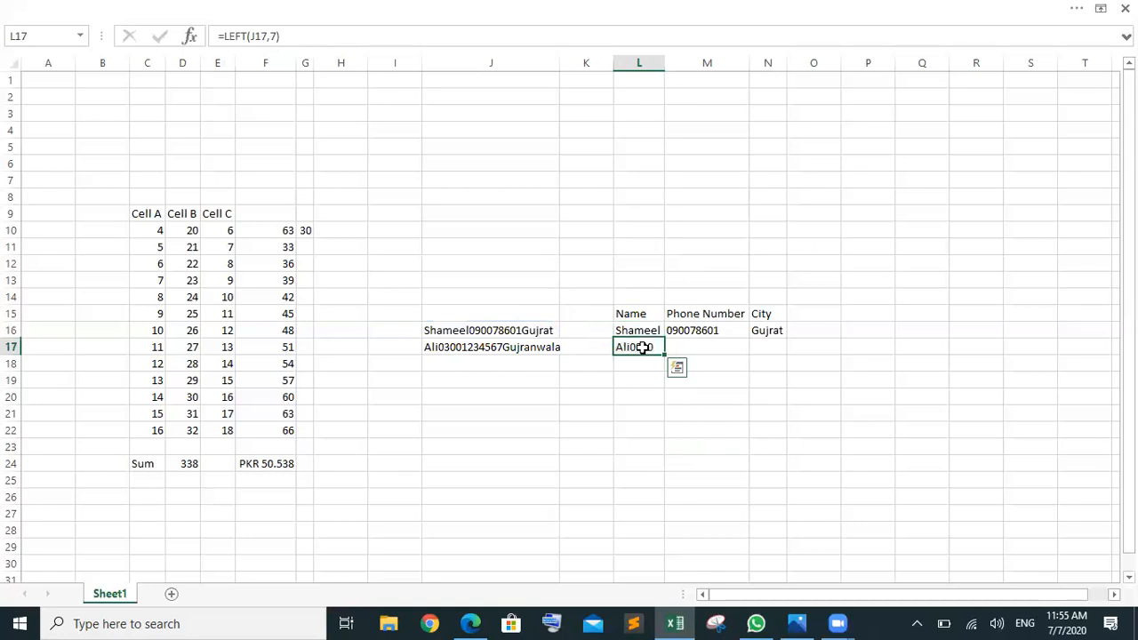
pyautogui.click(271, 34)
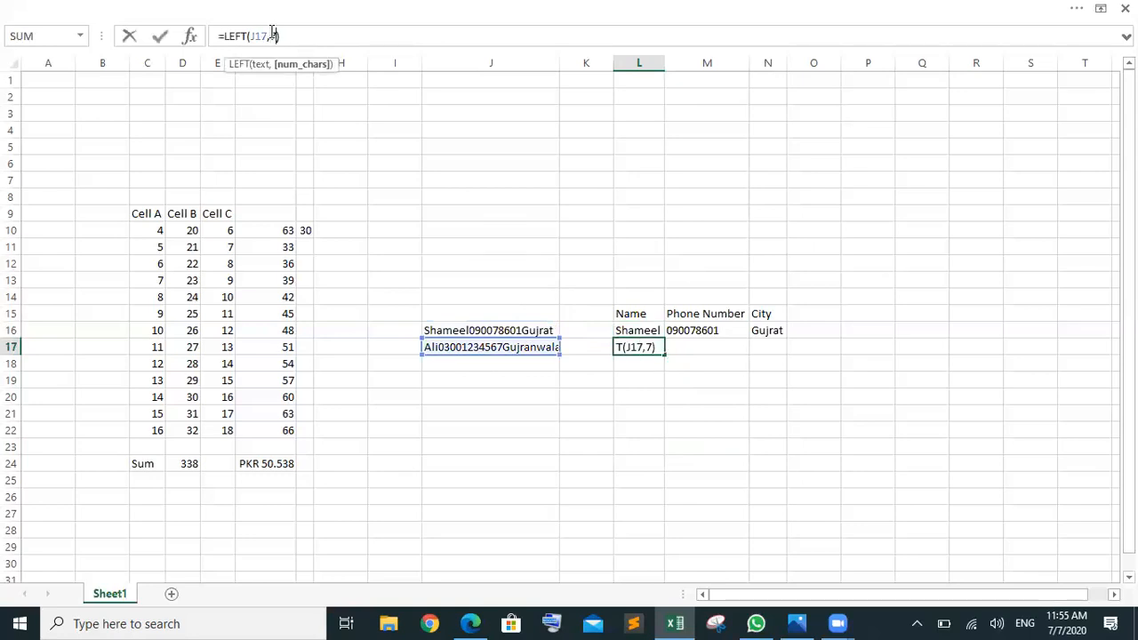
pyautogui.press('BackSpace')
pyautogui.write('3')
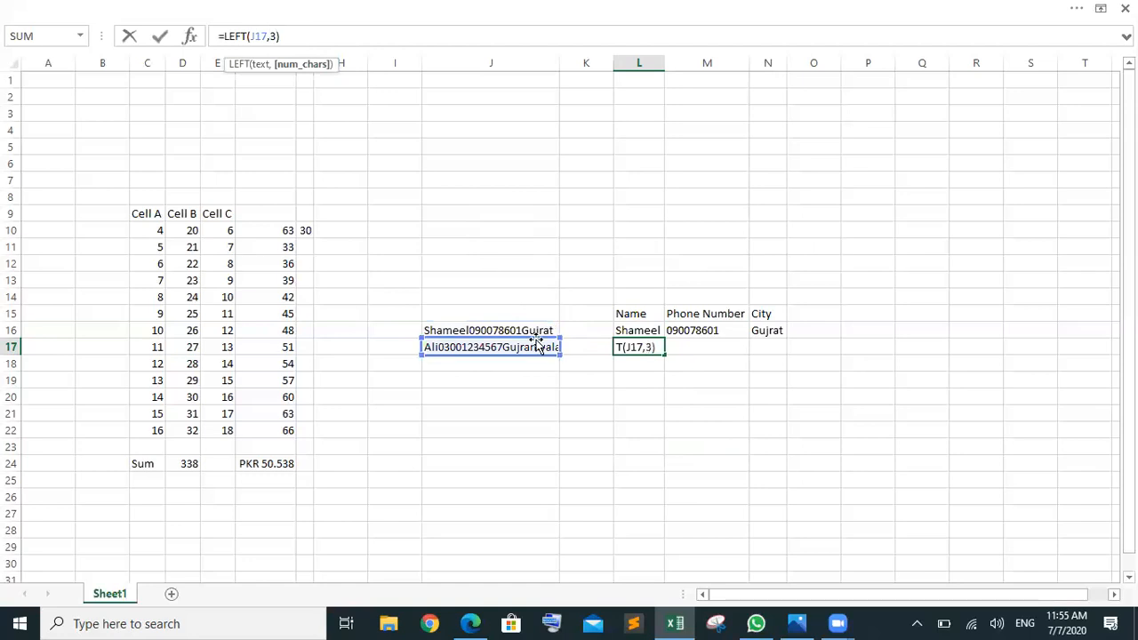
pyautogui.press('Return')
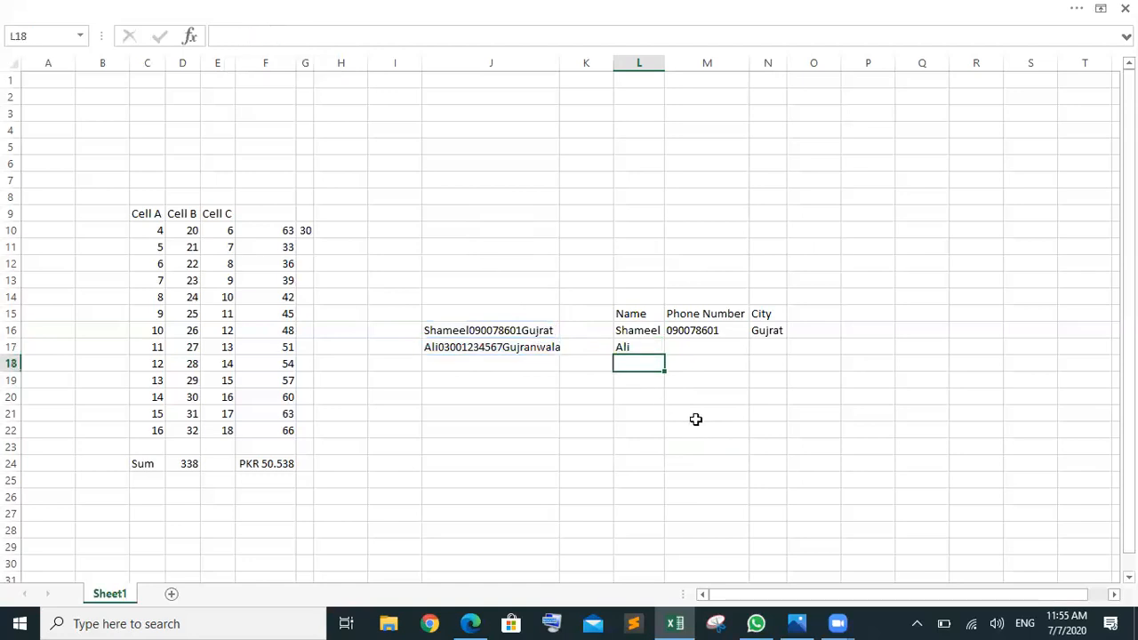
# Step: Fill the MID formula from M16 down to M17
pyautogui.click(712, 329)
pyautogui.moveTo(750, 339); pyautogui.dragTo(748, 353)
pyautogui.click(705, 347)
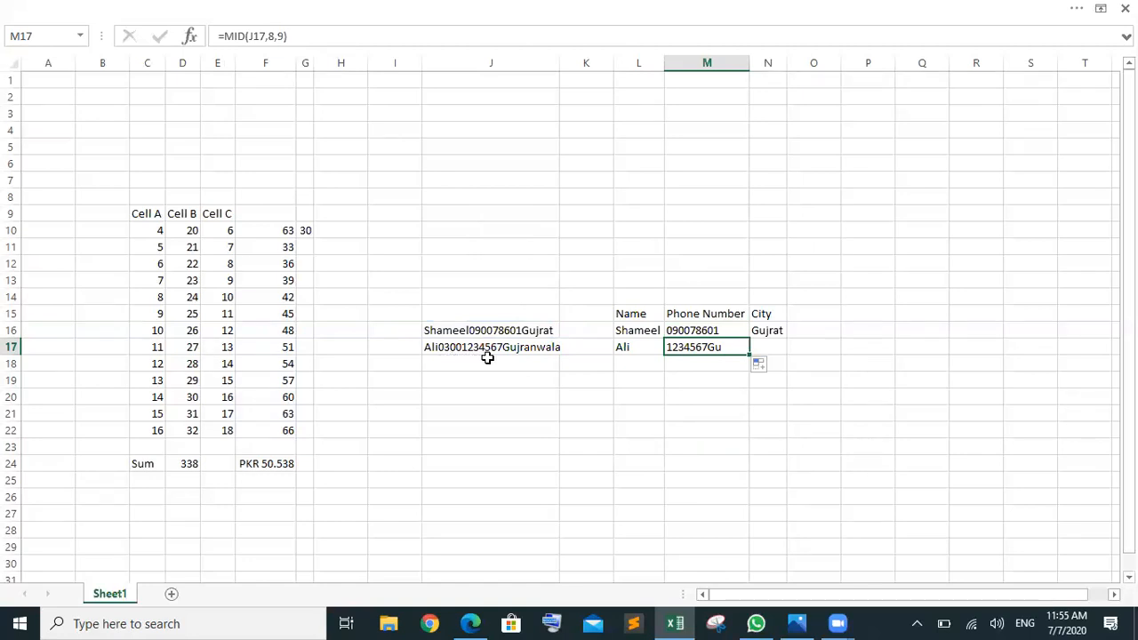
# Step: Change M17's formula to =MID(J17,4,11) so it returns the full 11-digit phone number
pyautogui.click(283, 36)
pyautogui.press('BackSpace')
pyautogui.write('11')
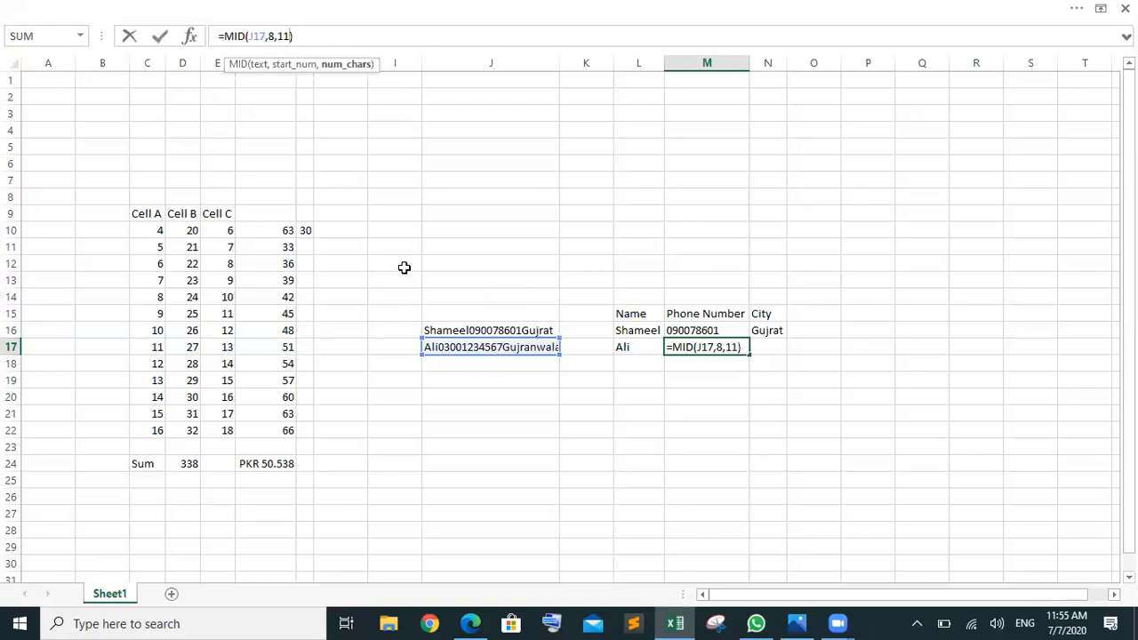
pyautogui.press('Left')
pyautogui.press('Left')
pyautogui.press('Left')
pyautogui.press('BackSpace')
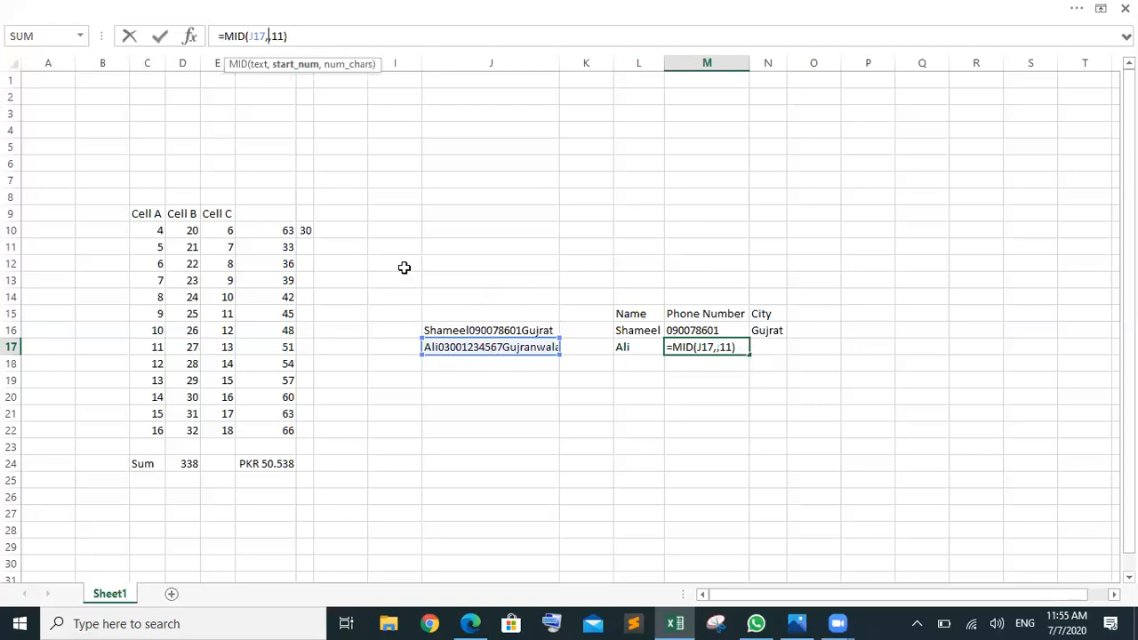
pyautogui.write('4')
pyautogui.press('Return')
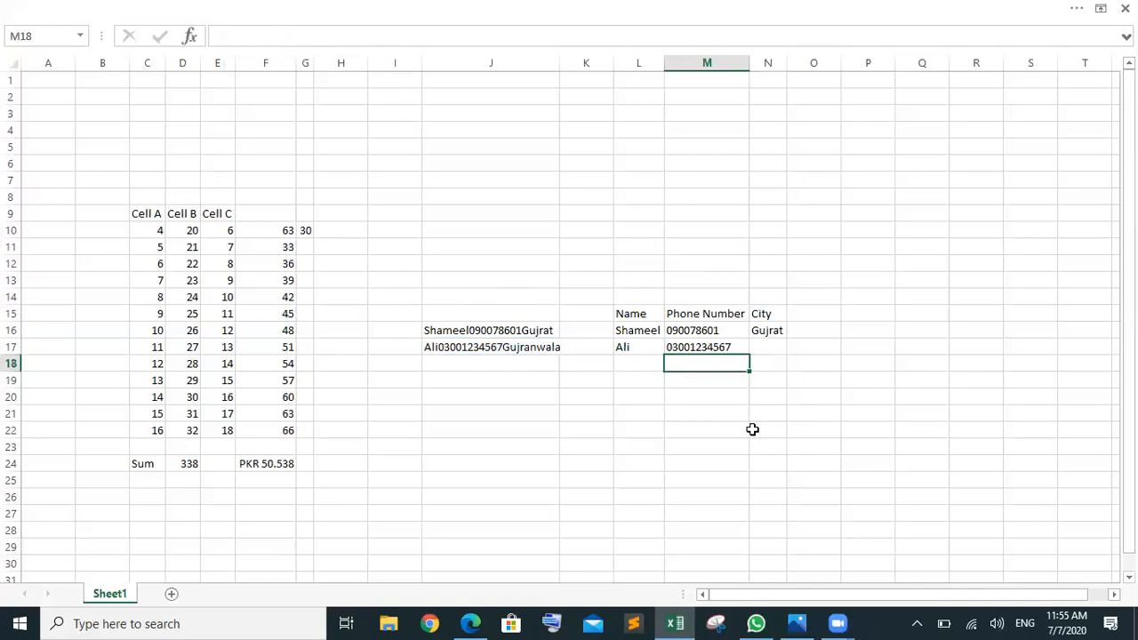
pyautogui.click(536, 348)
# Step: Copy N16's City formula down to N17 and change it to =RIGHT(J17,10)
pyautogui.click(766, 334)
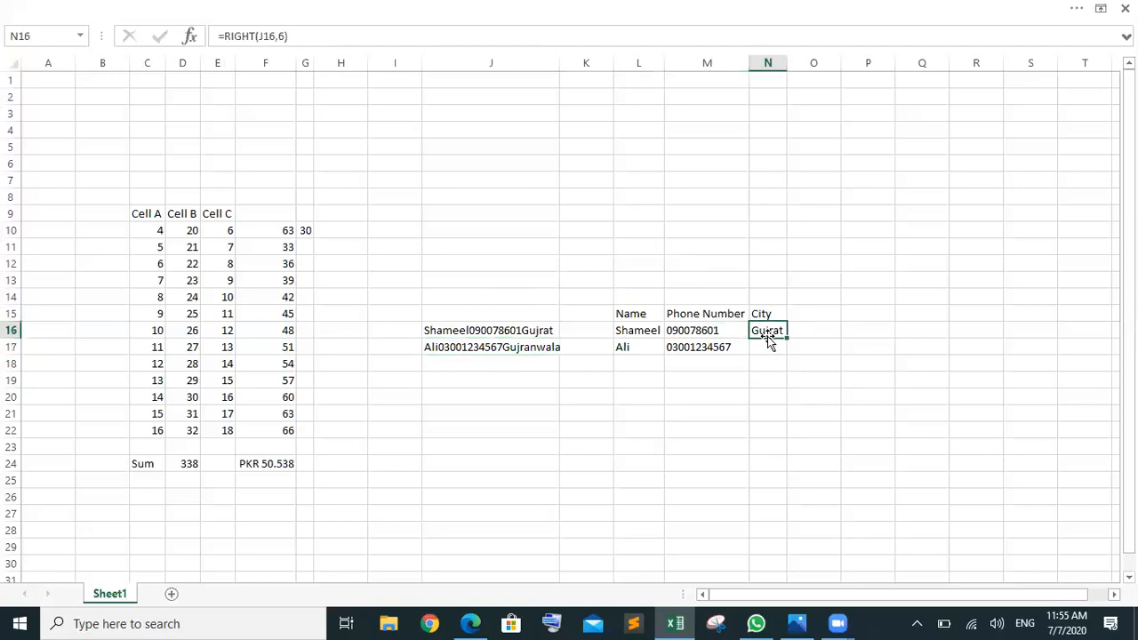
pyautogui.moveTo(786, 338); pyautogui.dragTo(779, 349)
pyautogui.click(774, 348)
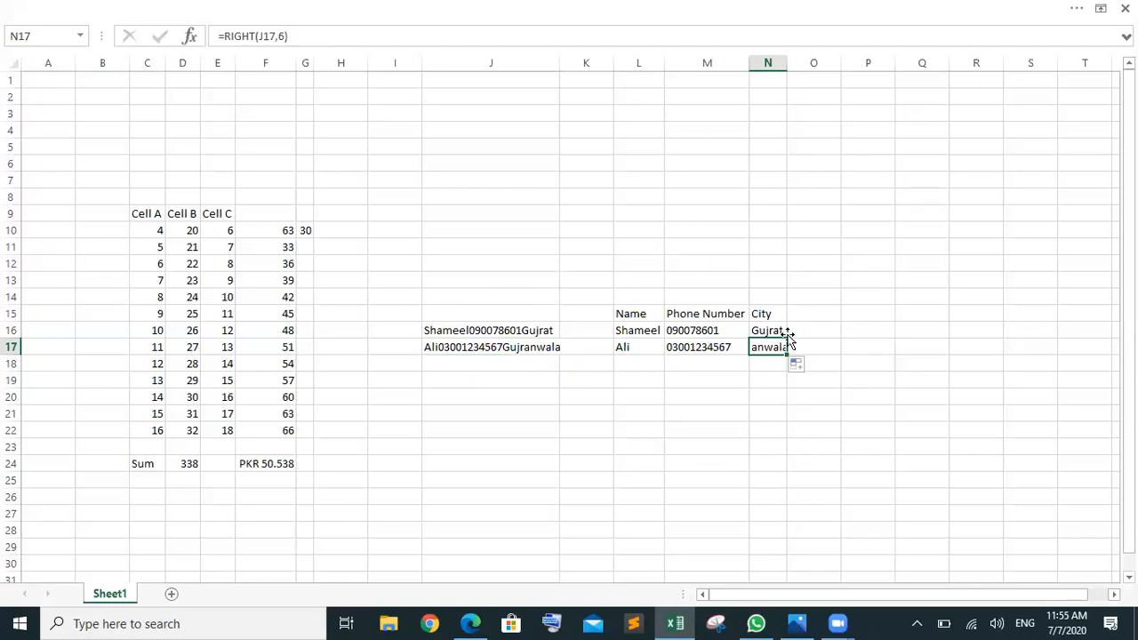
pyautogui.click(282, 36)
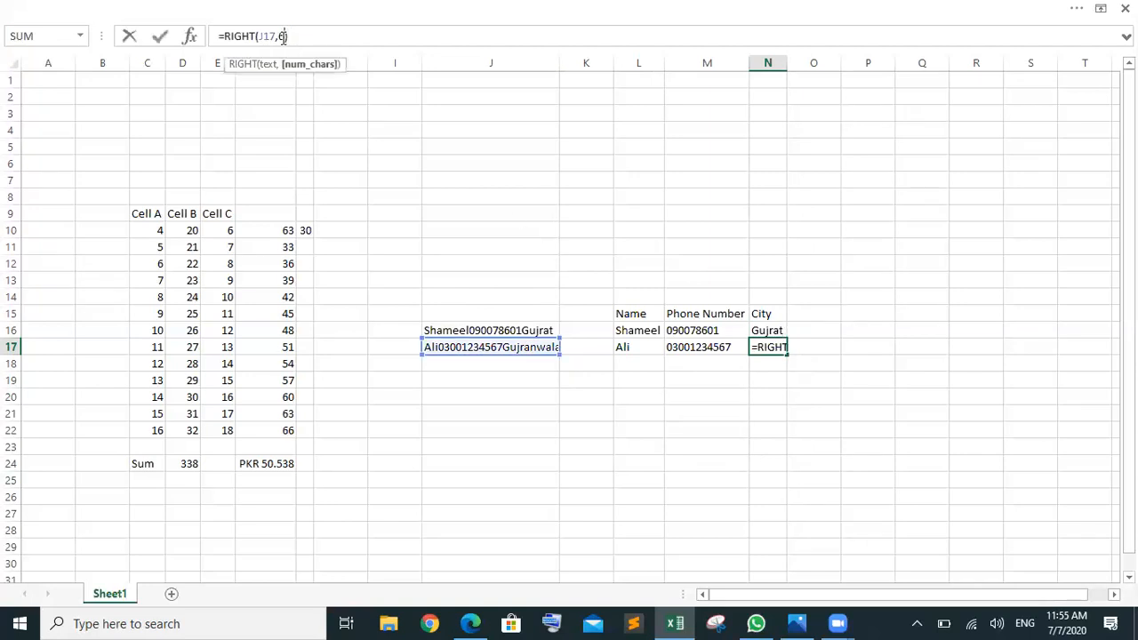
pyautogui.press('BackSpace')
pyautogui.write('10')
pyautogui.press('Return')
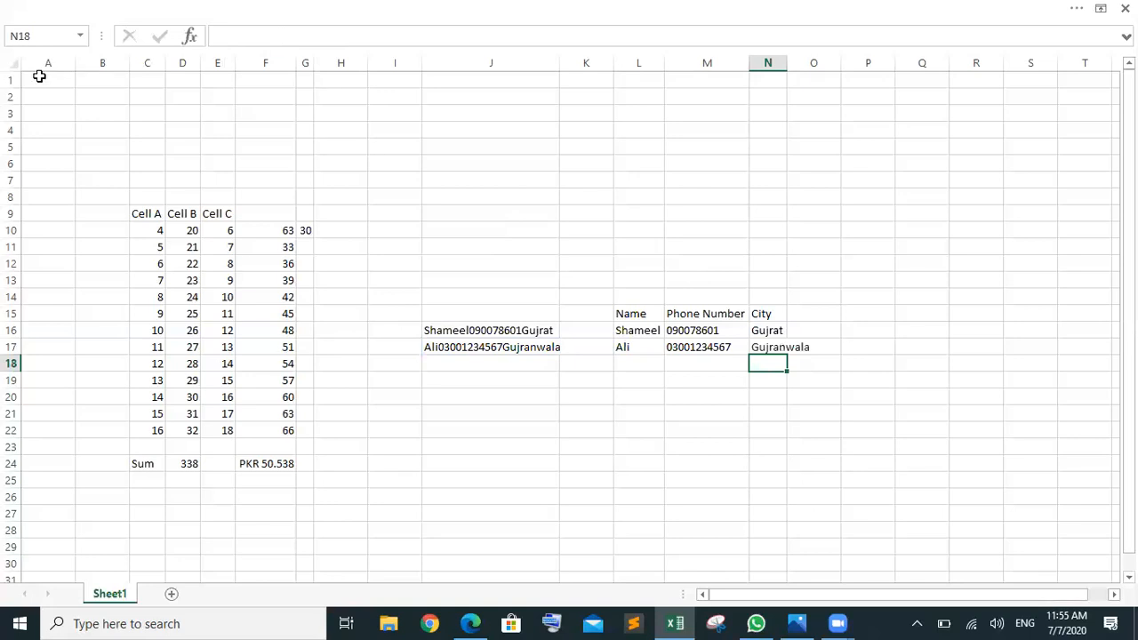
# Step: Autofit every column width on the sheet to its contents
pyautogui.click(10, 67)
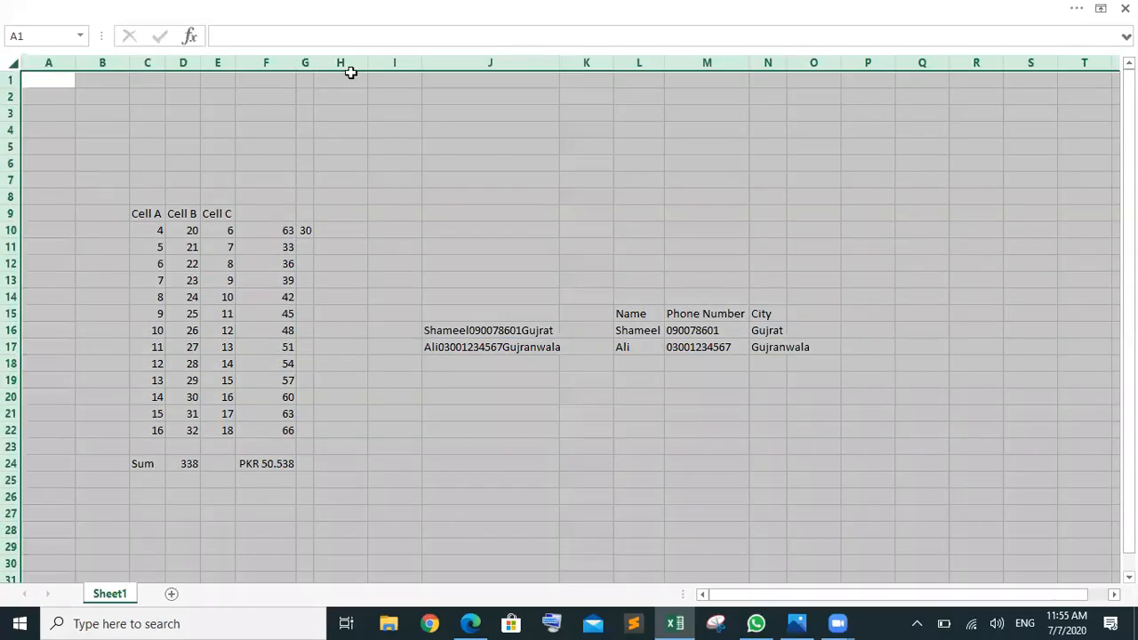
pyautogui.doubleClick(423, 68)
pyautogui.click(712, 363)
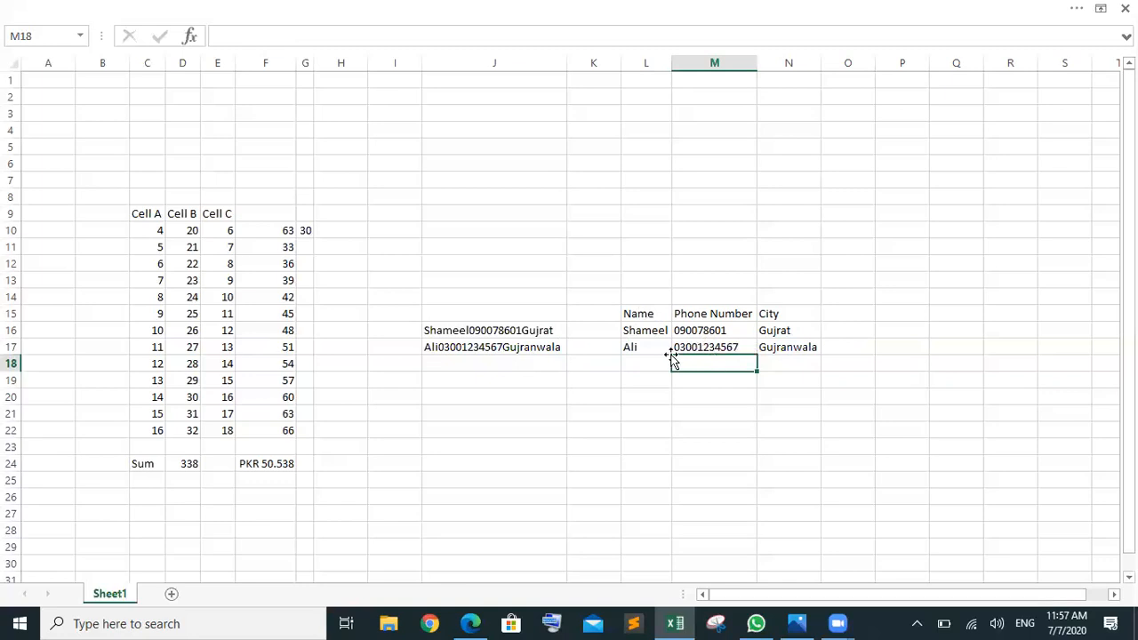
# Step: Review the name, phone number and city formulas in L17, M17 and N17
pyautogui.click(790, 344)
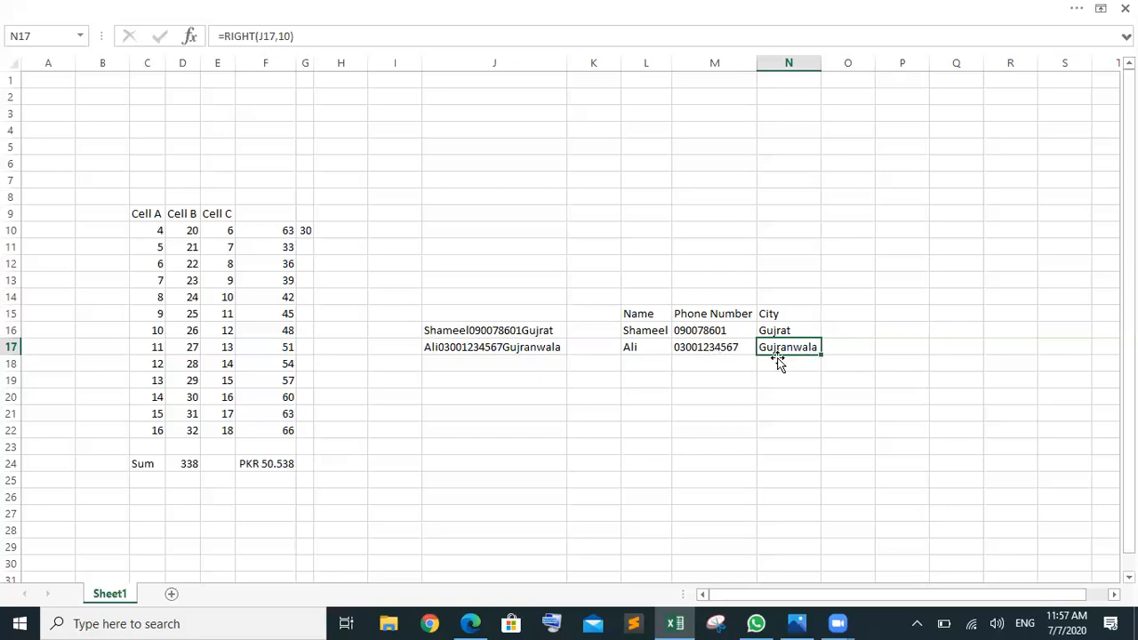
pyautogui.click(898, 344)
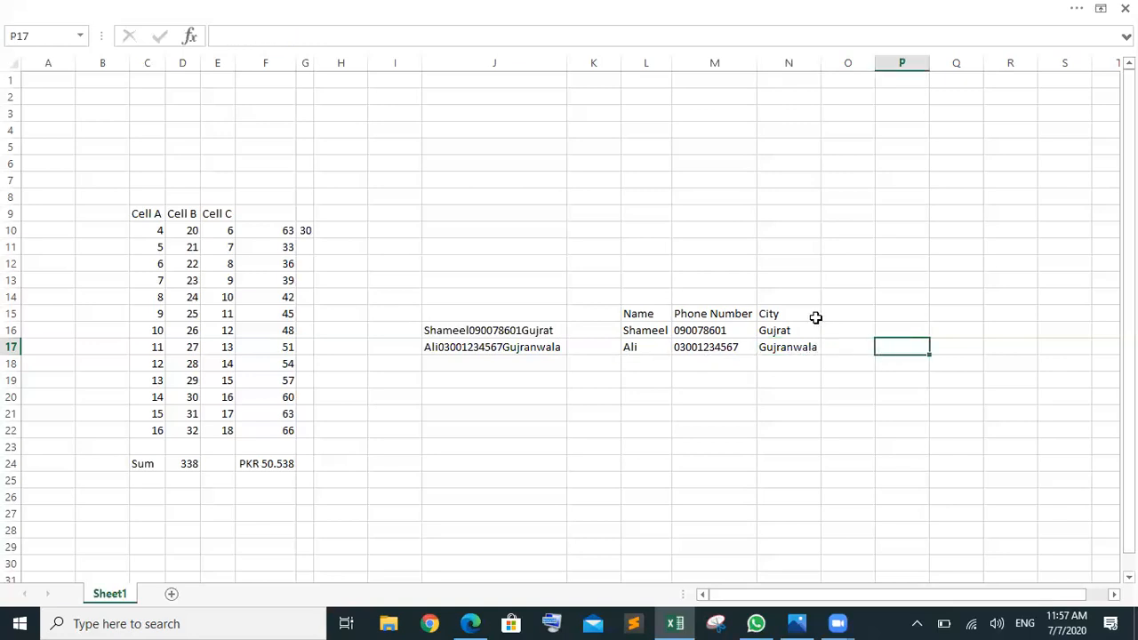
pyautogui.click(654, 346)
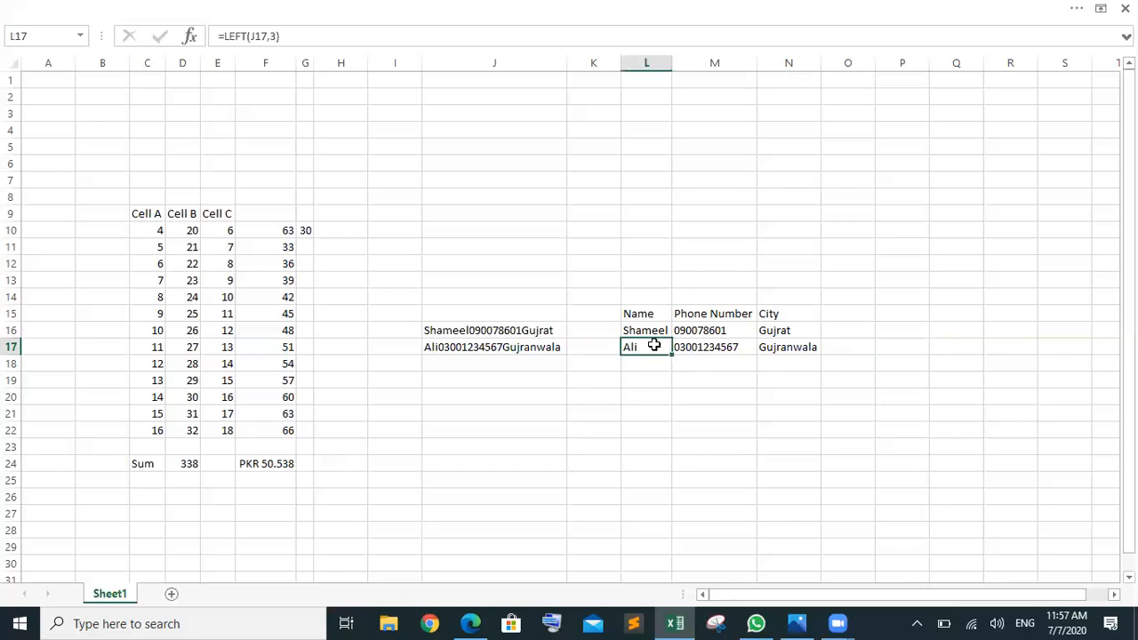
pyautogui.click(732, 345)
pyautogui.click(799, 346)
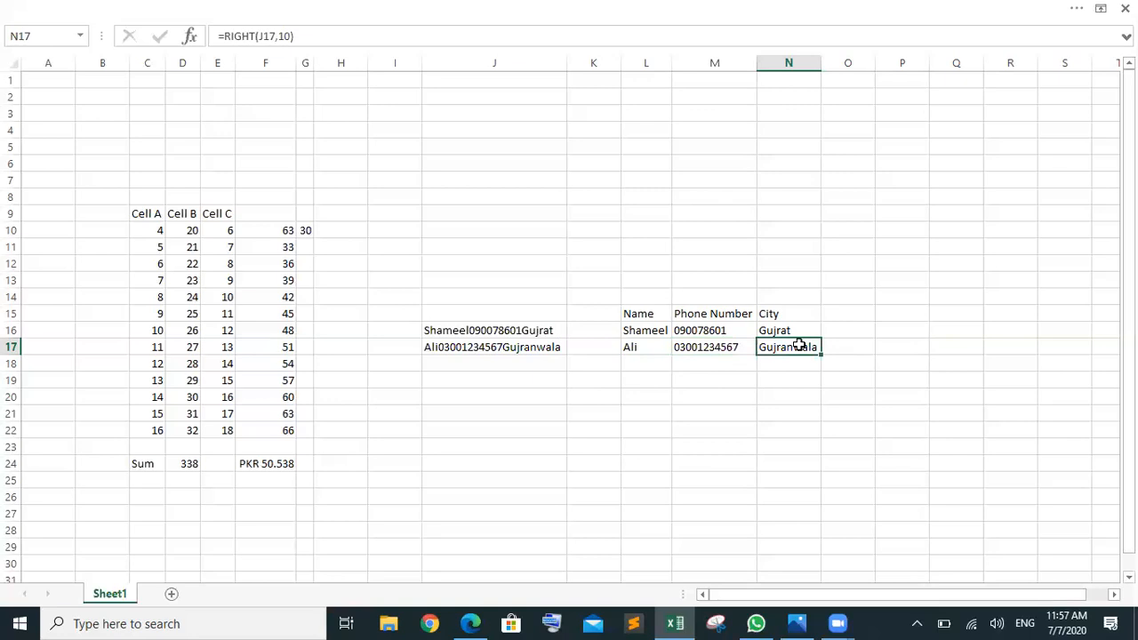
pyautogui.click(910, 345)
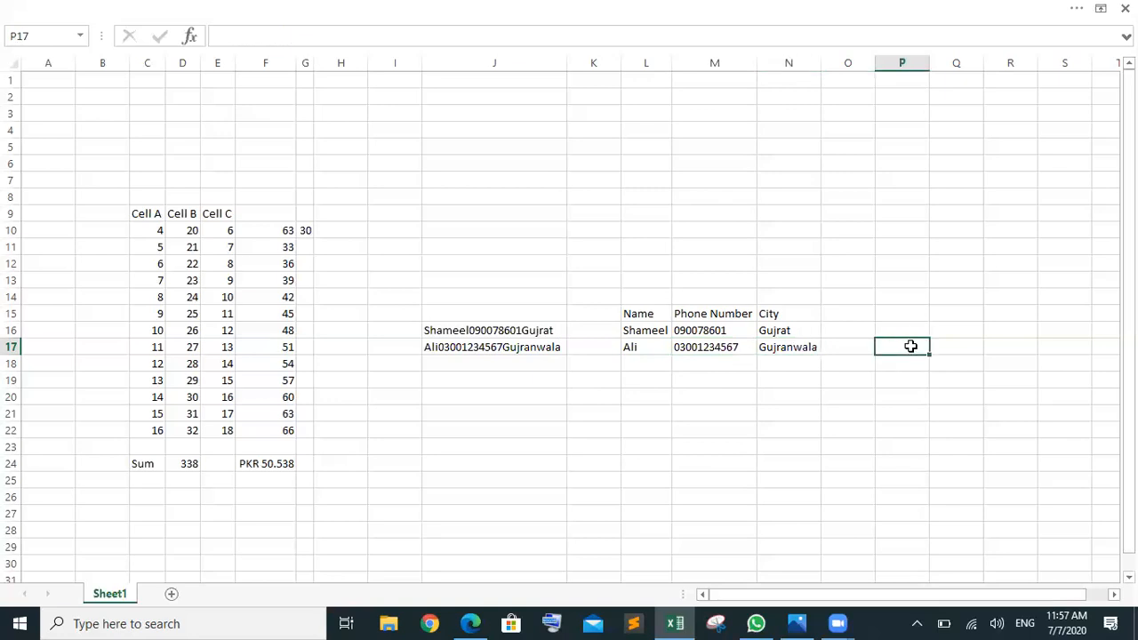
# Step: Enter the heading 'Merge Them' in P15 and autofit all column widths
pyautogui.click(907, 324)
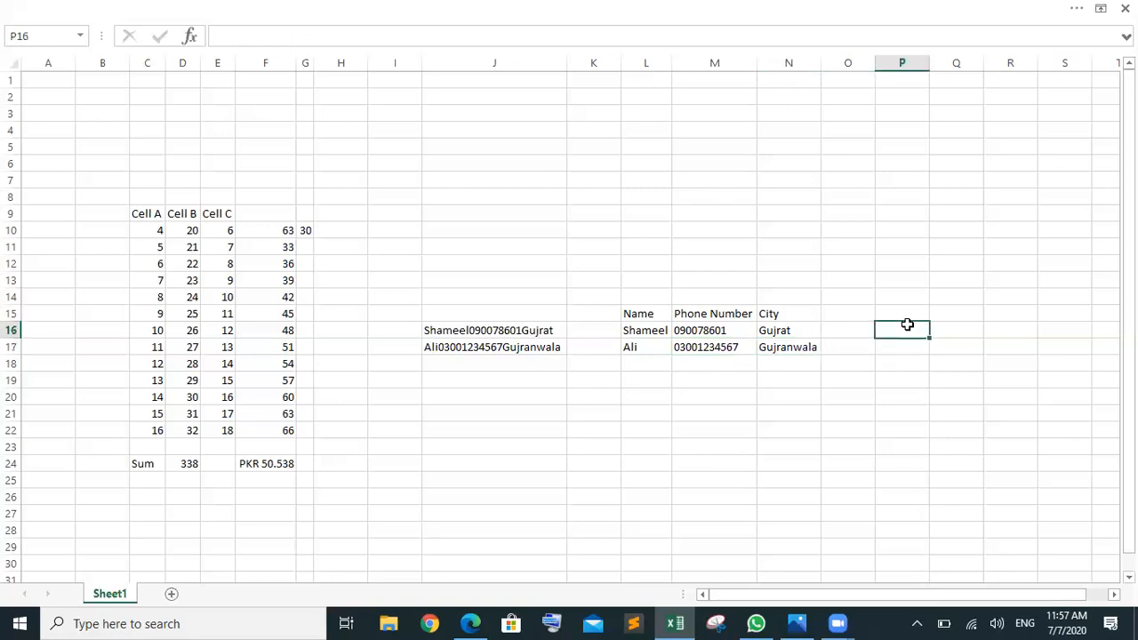
pyautogui.click(909, 308)
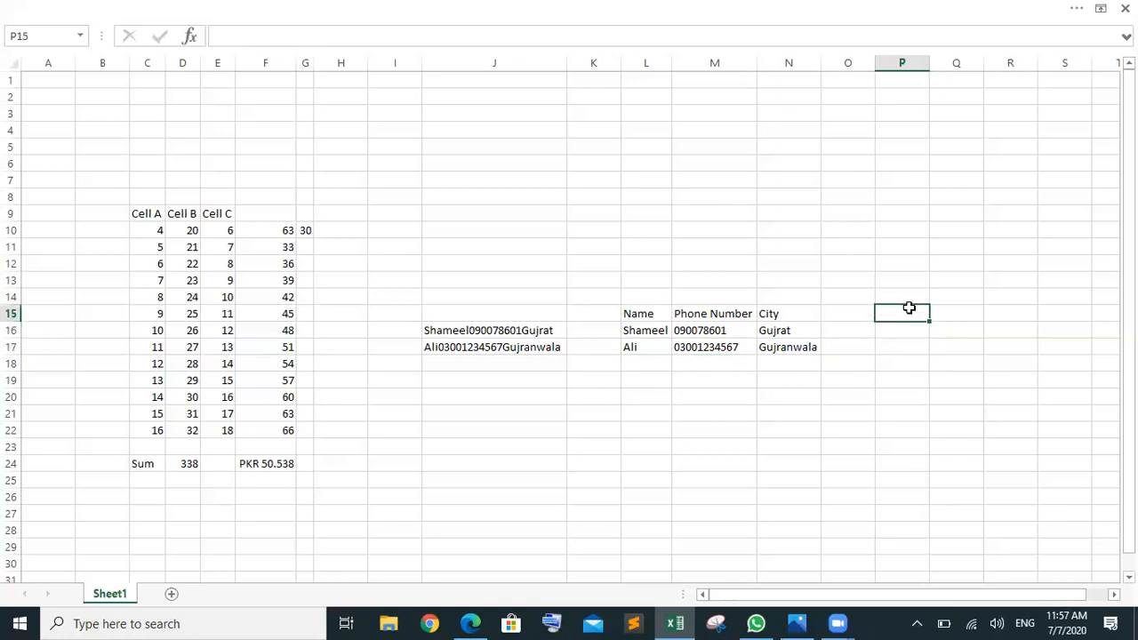
pyautogui.write('Merge Them')
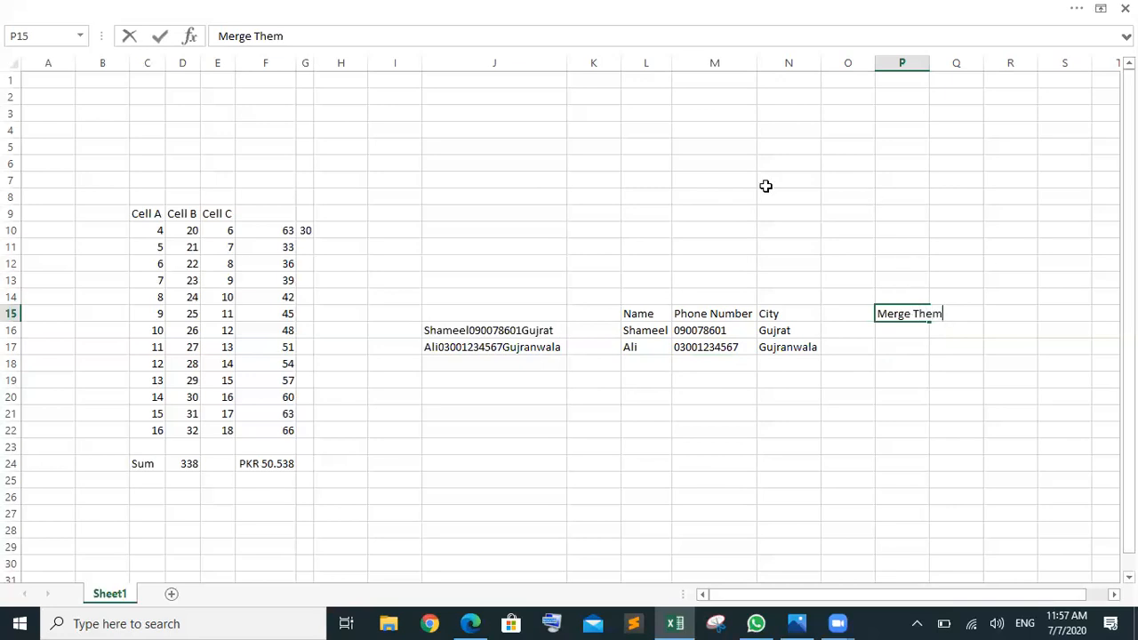
pyautogui.click(13, 61)
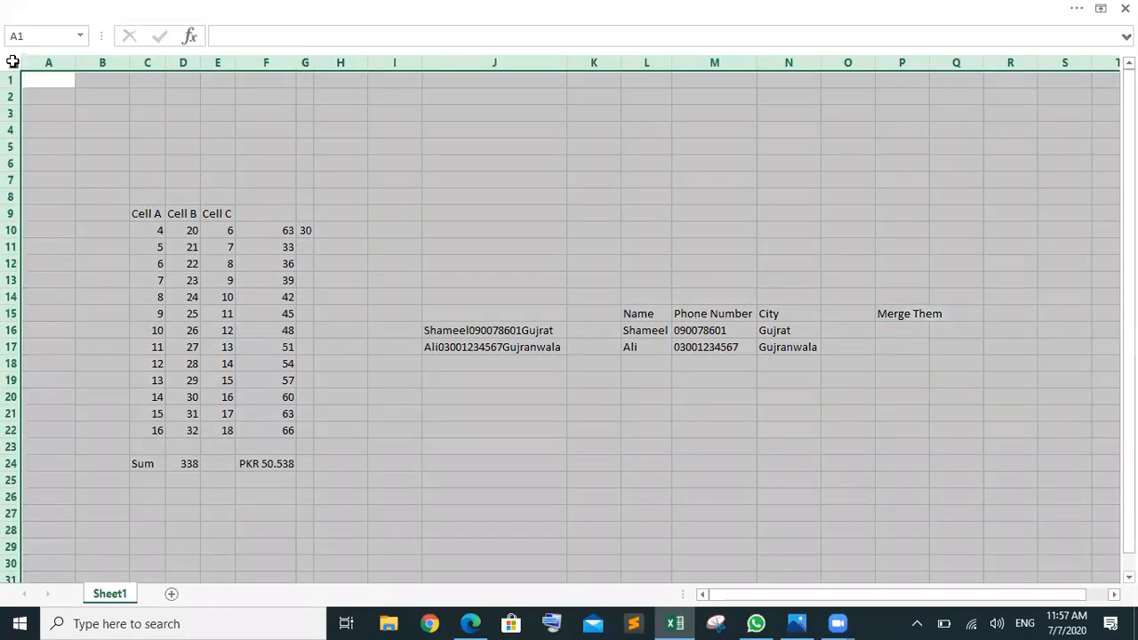
pyautogui.doubleClick(568, 69)
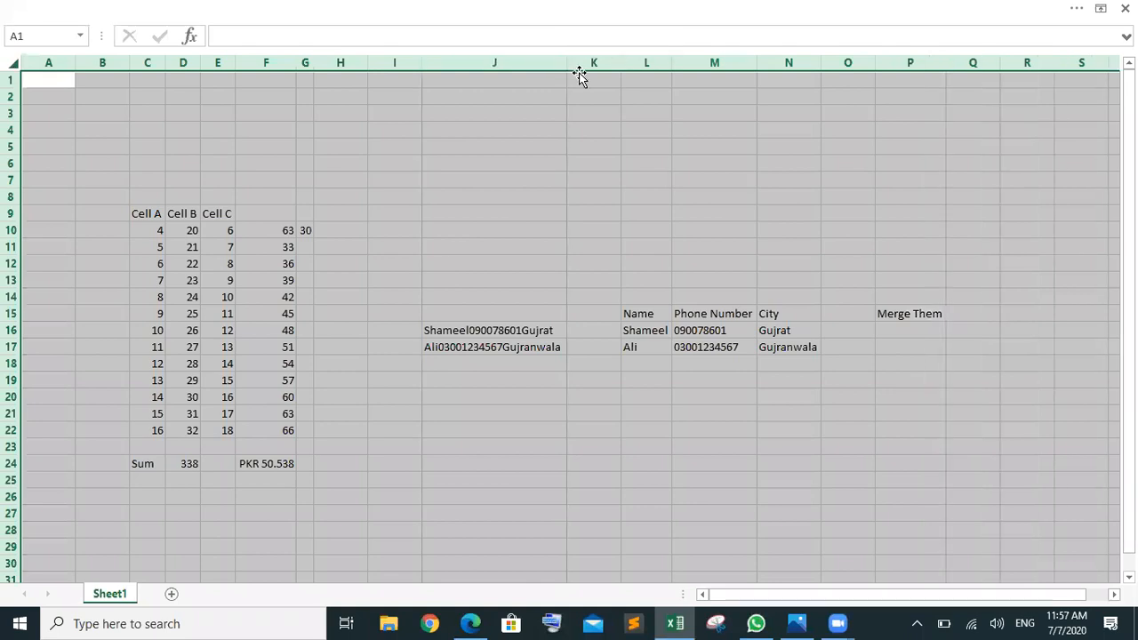
pyautogui.click(918, 319)
pyautogui.click(916, 344)
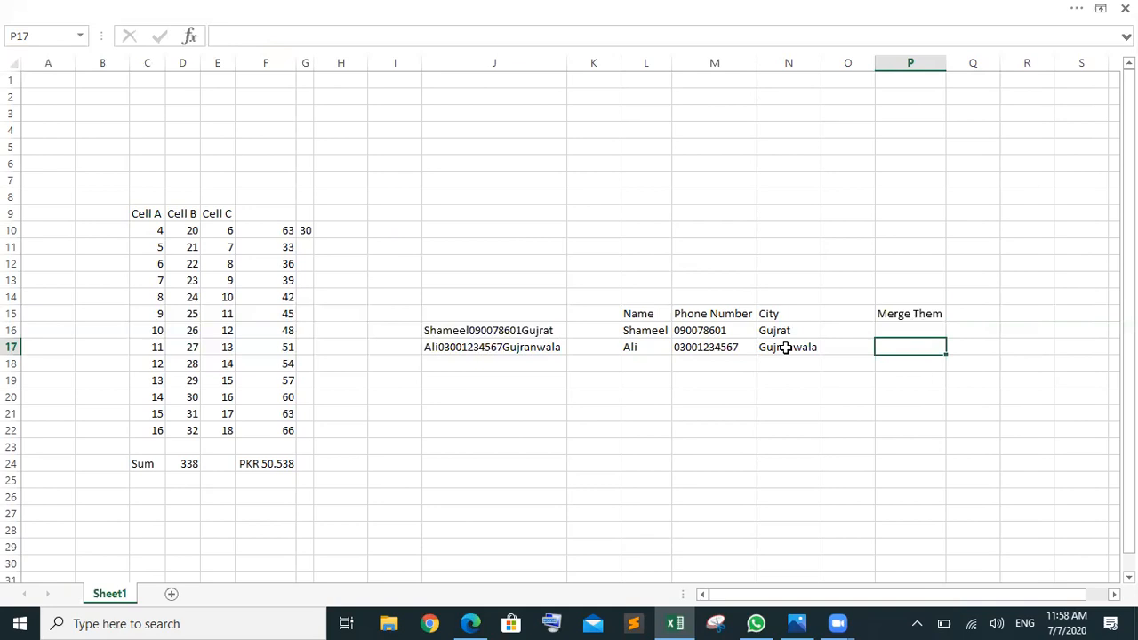
# Step: Enter =L17&M17&N17 in P17 to join row 17's name, phone number and city
pyautogui.write('=l')
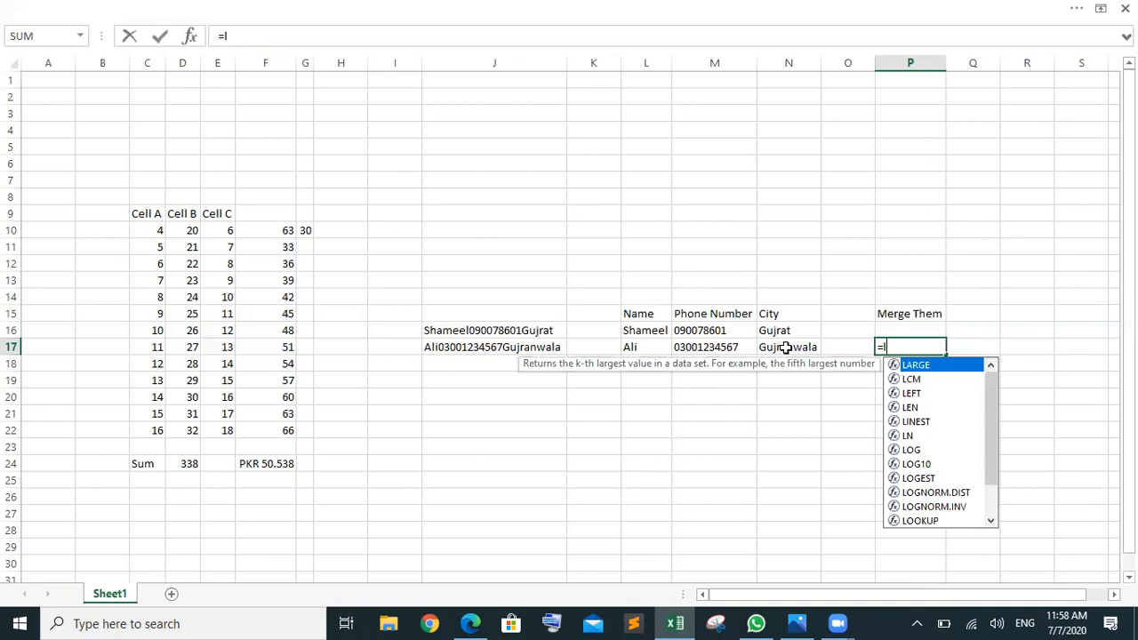
pyautogui.write('17')
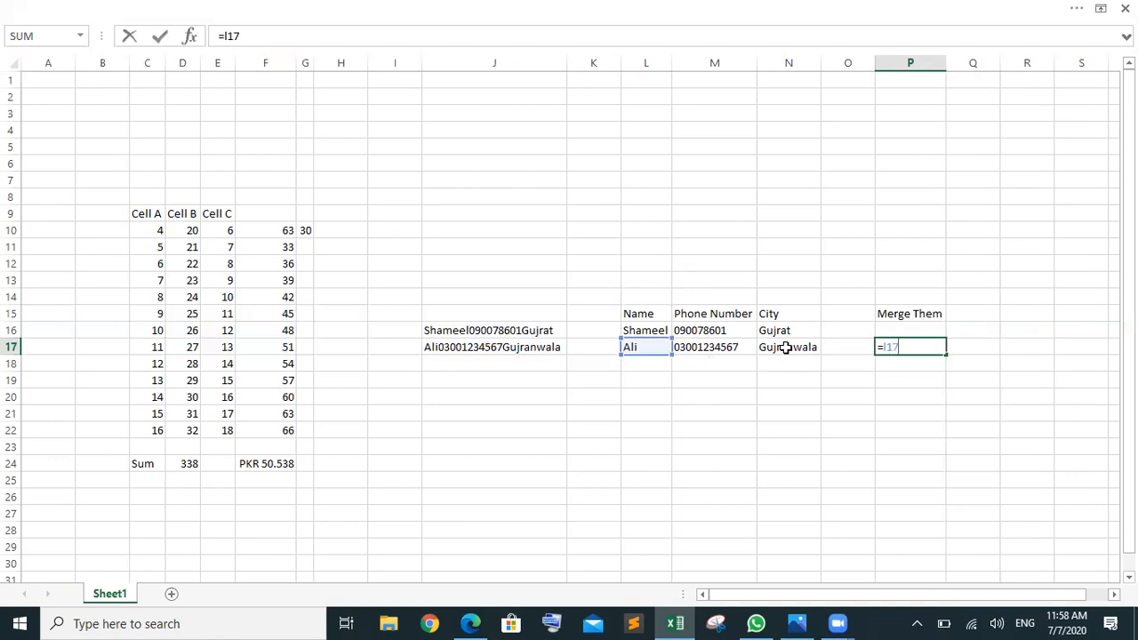
pyautogui.write('&')
pyautogui.click(722, 351)
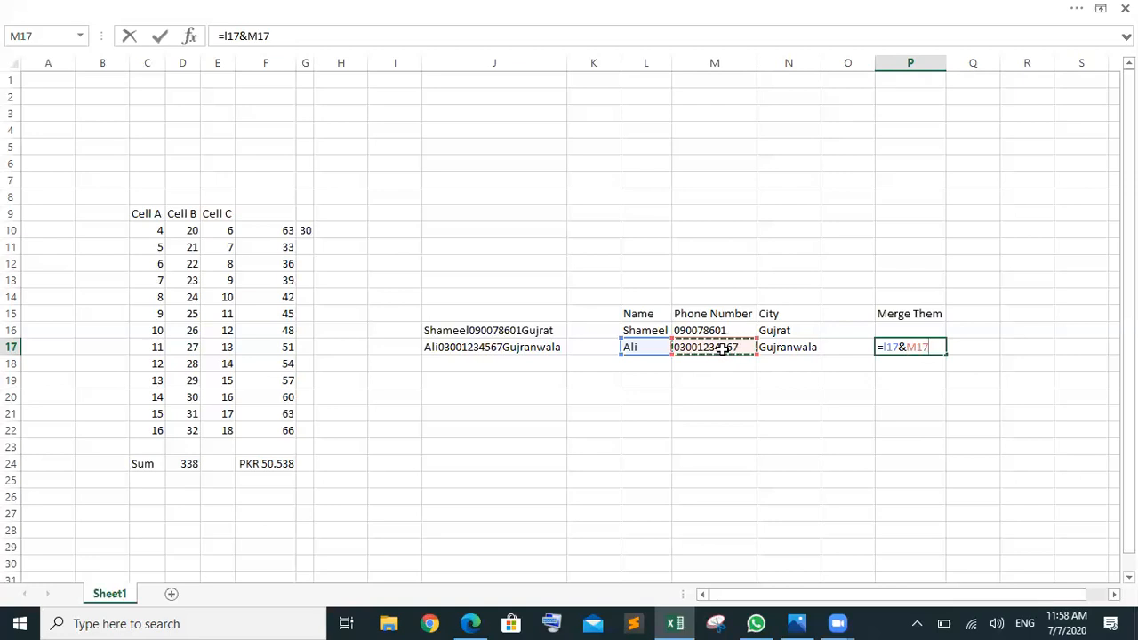
pyautogui.write('&')
pyautogui.click(792, 347)
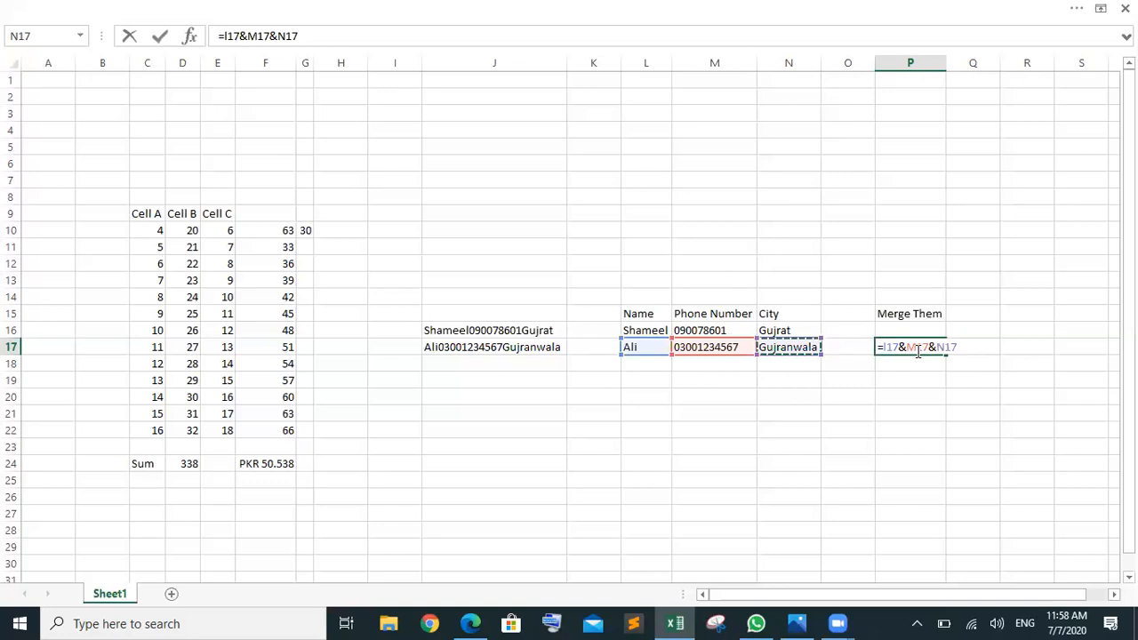
pyautogui.press('Return')
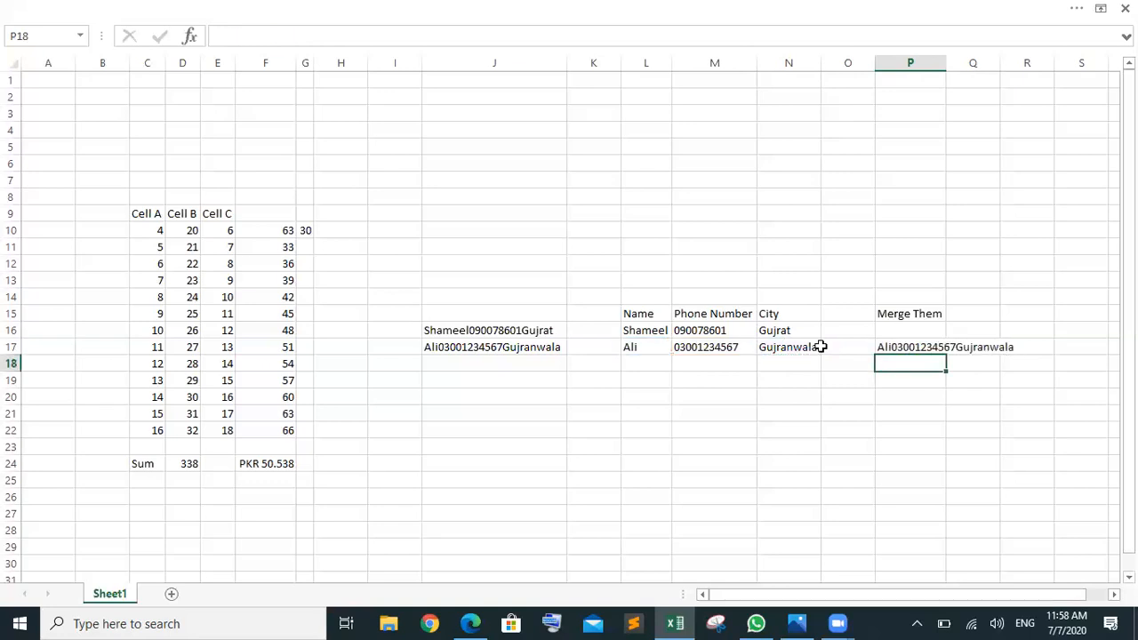
# Step: Autofit all columns so the merged text fits, then compare it with L17:N17
pyautogui.click(13, 64)
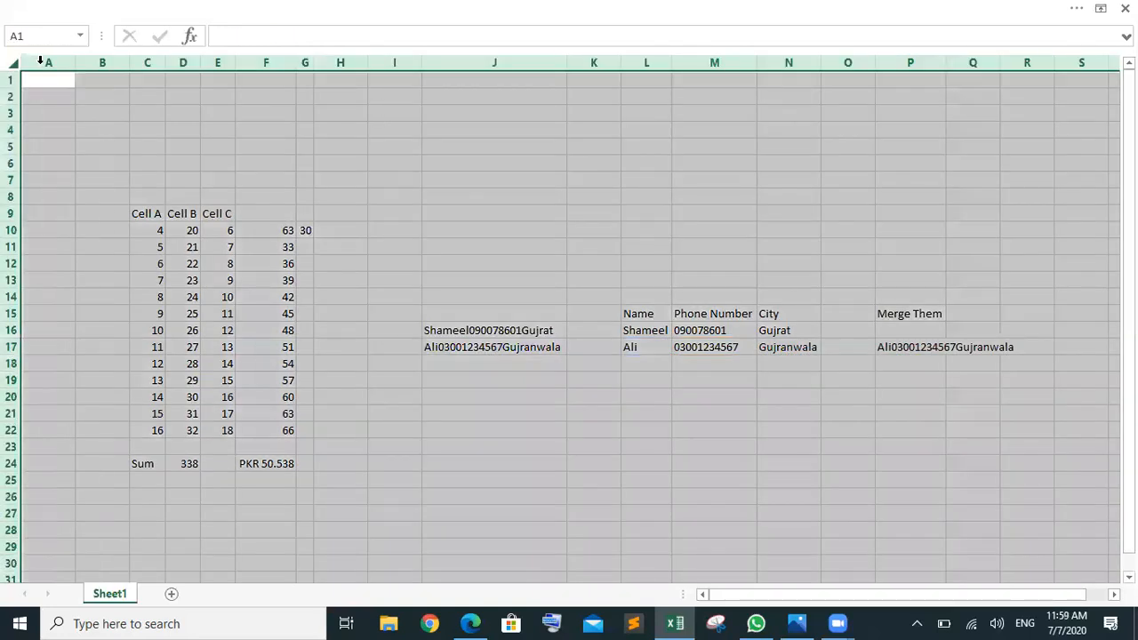
pyautogui.doubleClick(315, 62)
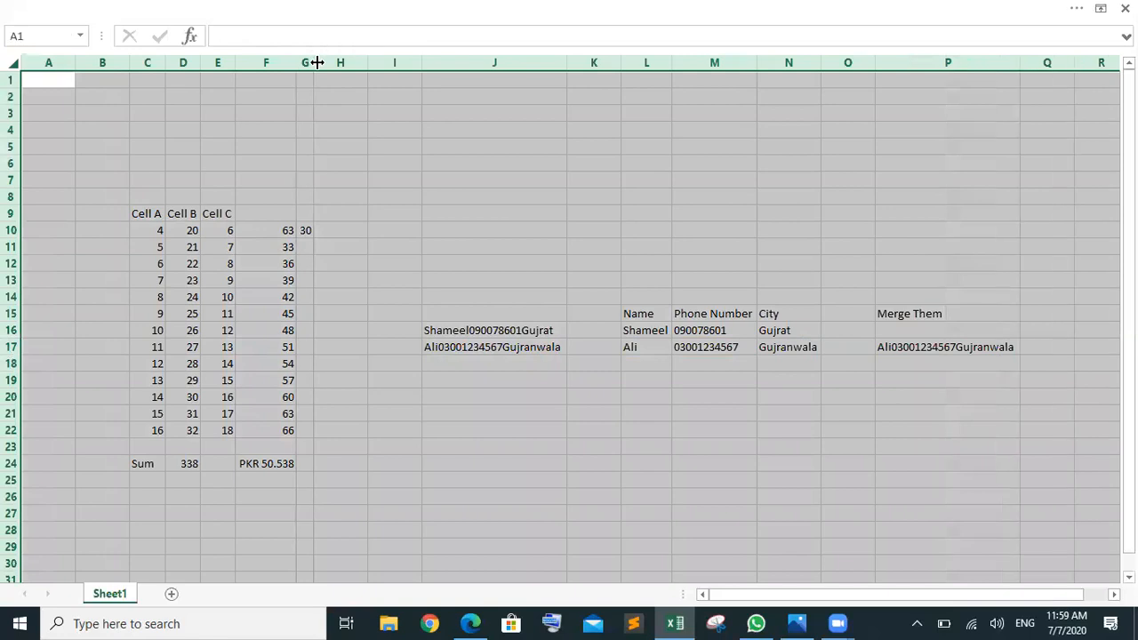
pyautogui.click(872, 362)
pyautogui.click(947, 349)
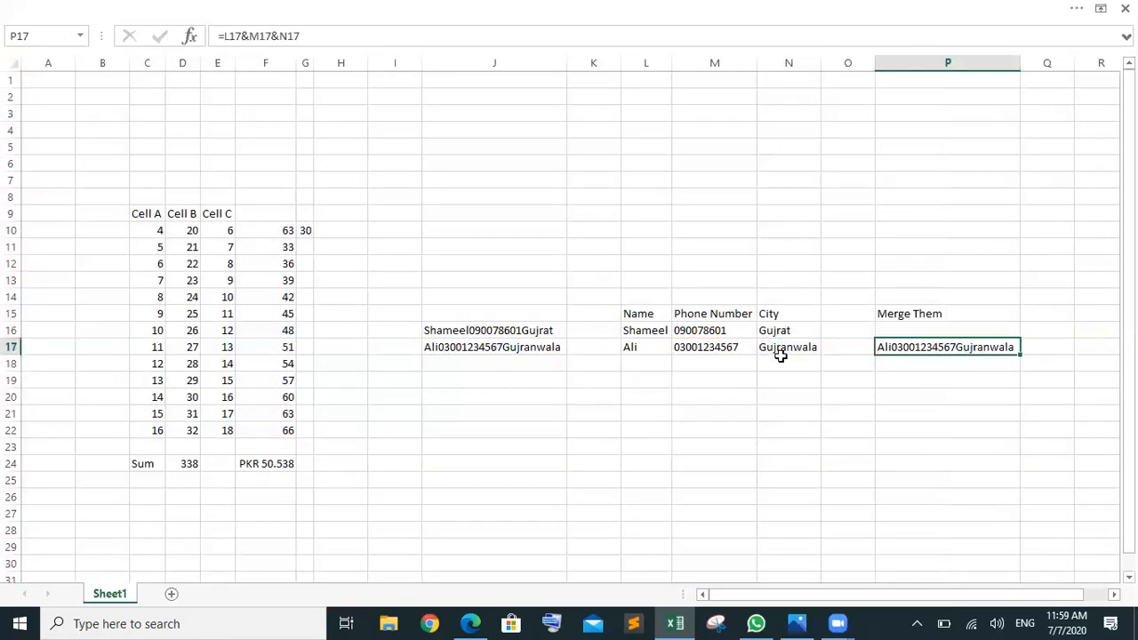
pyautogui.moveTo(631, 347); pyautogui.dragTo(781, 348)
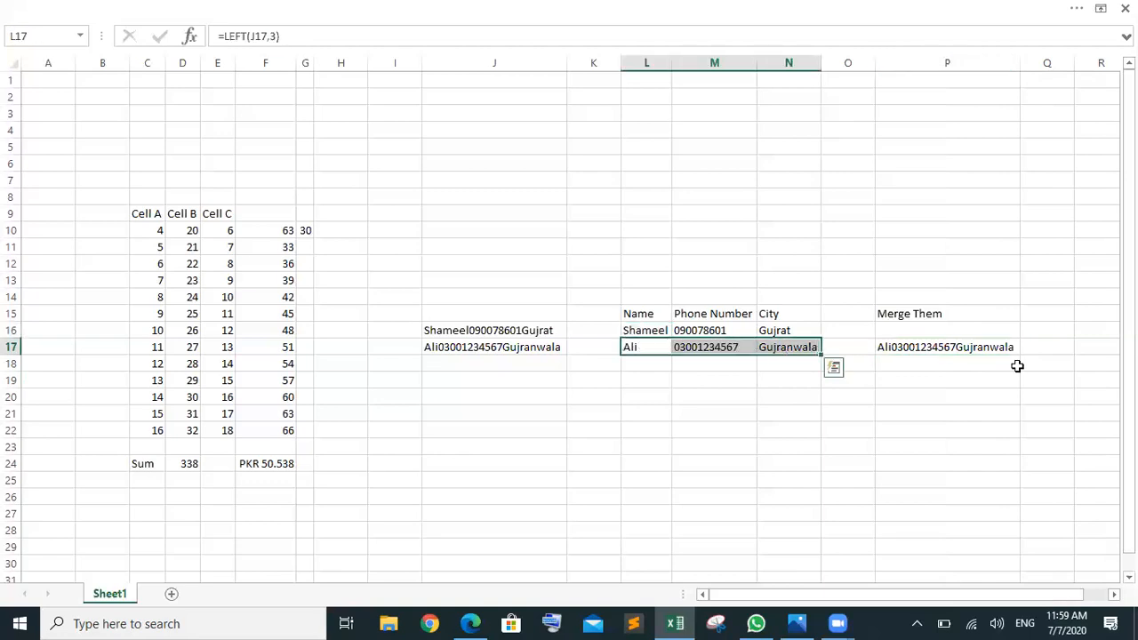
pyautogui.click(972, 345)
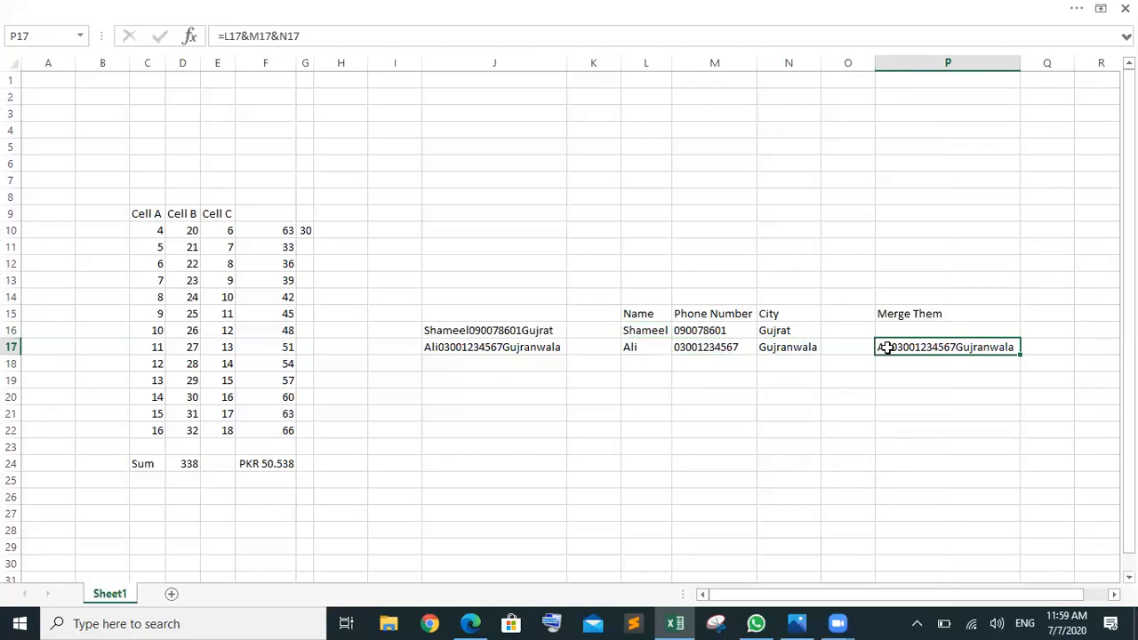
# Step: Enter =CONCATENATE(L16:N16) in P16, which returns a #VALUE! error
pyautogui.click(902, 330)
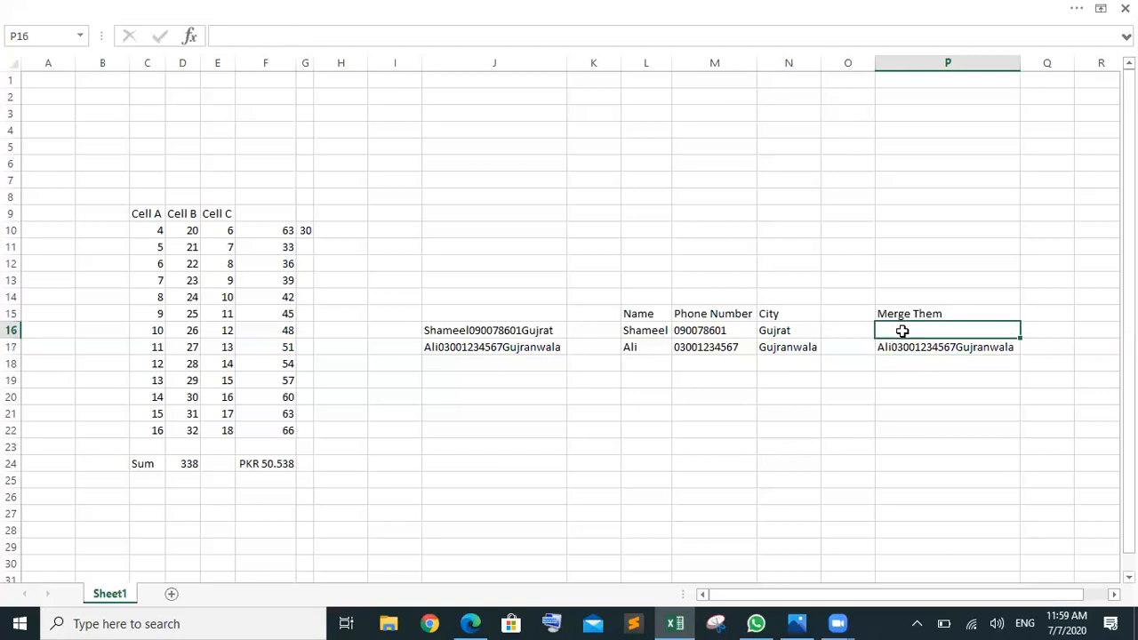
pyautogui.write('=co')
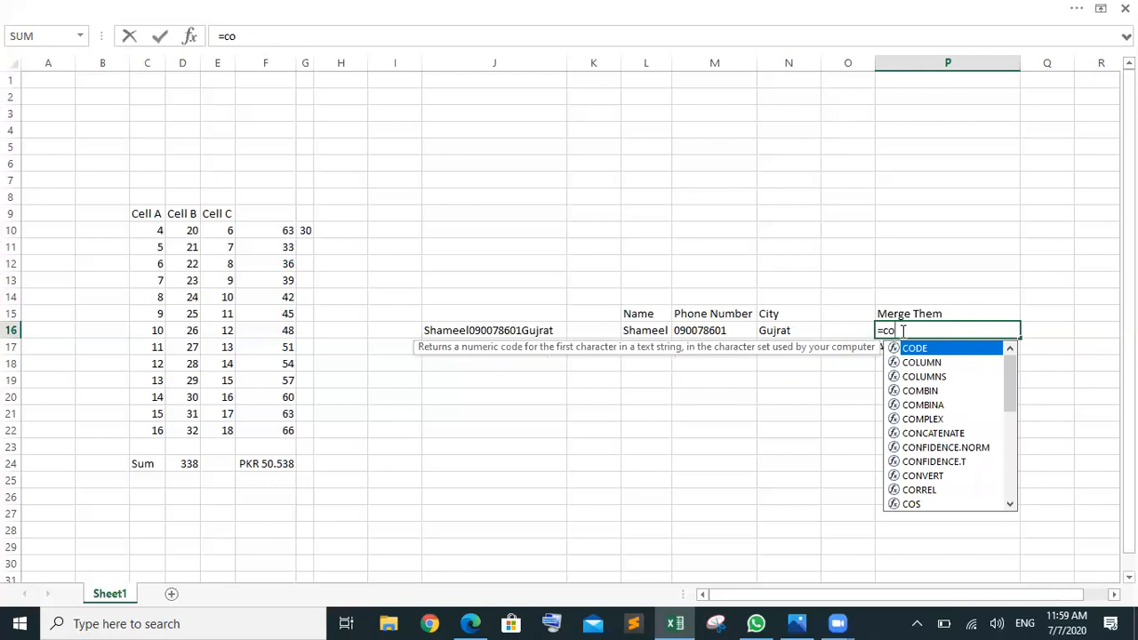
pyautogui.press('Down')
pyautogui.press('Down')
pyautogui.press('Down')
pyautogui.press('Down')
pyautogui.press('Down')
pyautogui.press('Down')
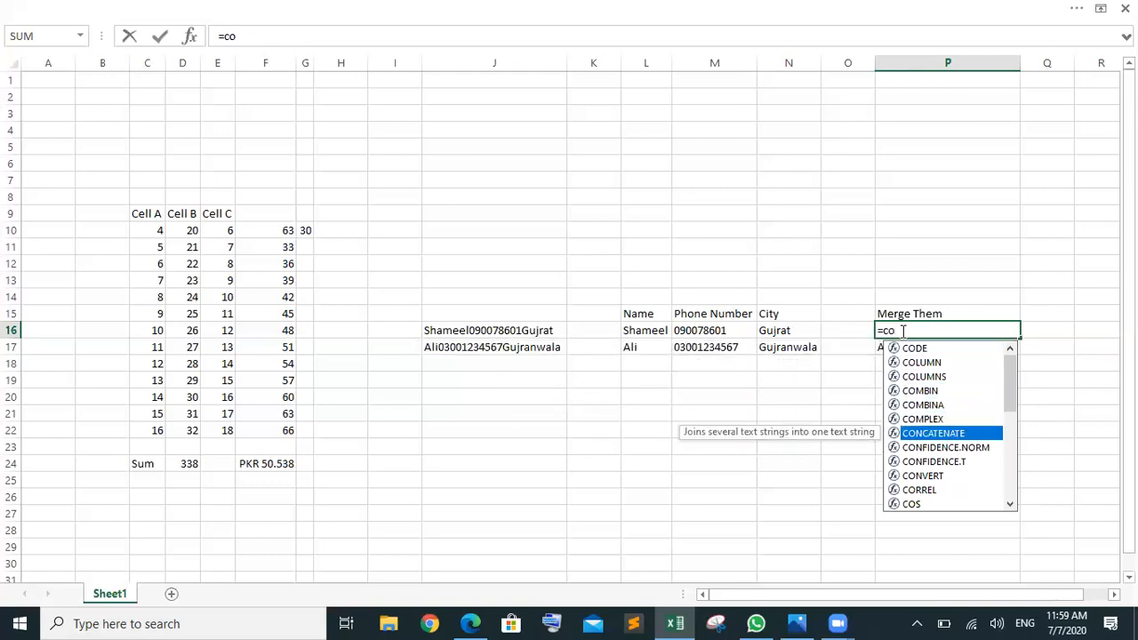
pyautogui.press('Tab')
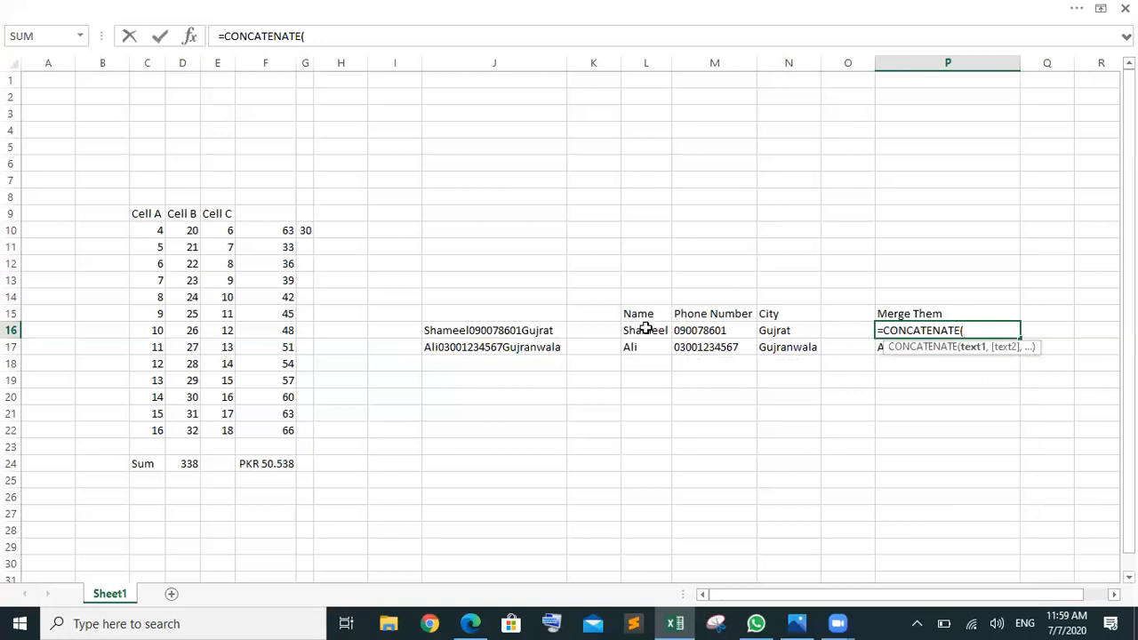
pyautogui.moveTo(645, 329); pyautogui.dragTo(782, 336)
pyautogui.write(')')
pyautogui.press('Return')
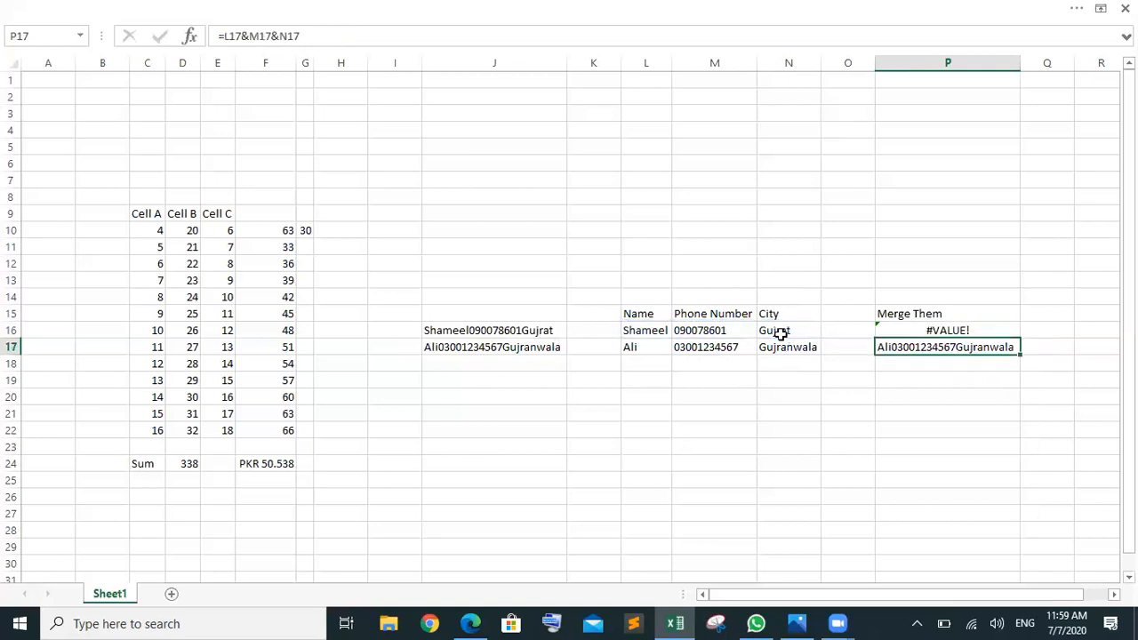
# Step: Correct P16's formula to =CONCATENATE(L16,M16,N16) using separate cell references
pyautogui.click(931, 330)
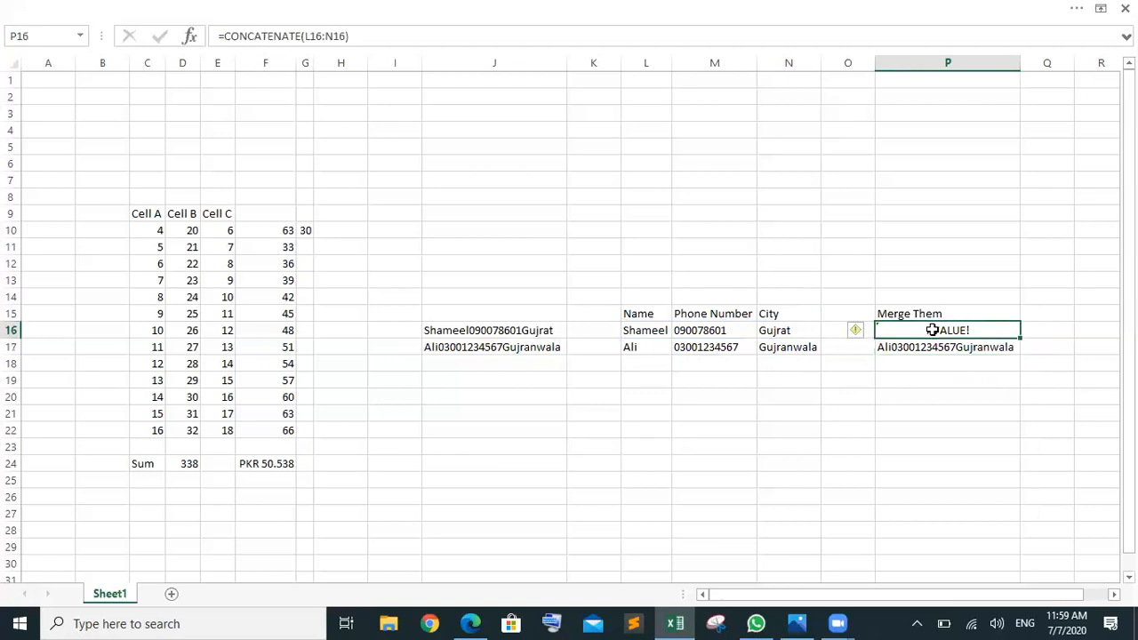
pyautogui.doubleClick(932, 330)
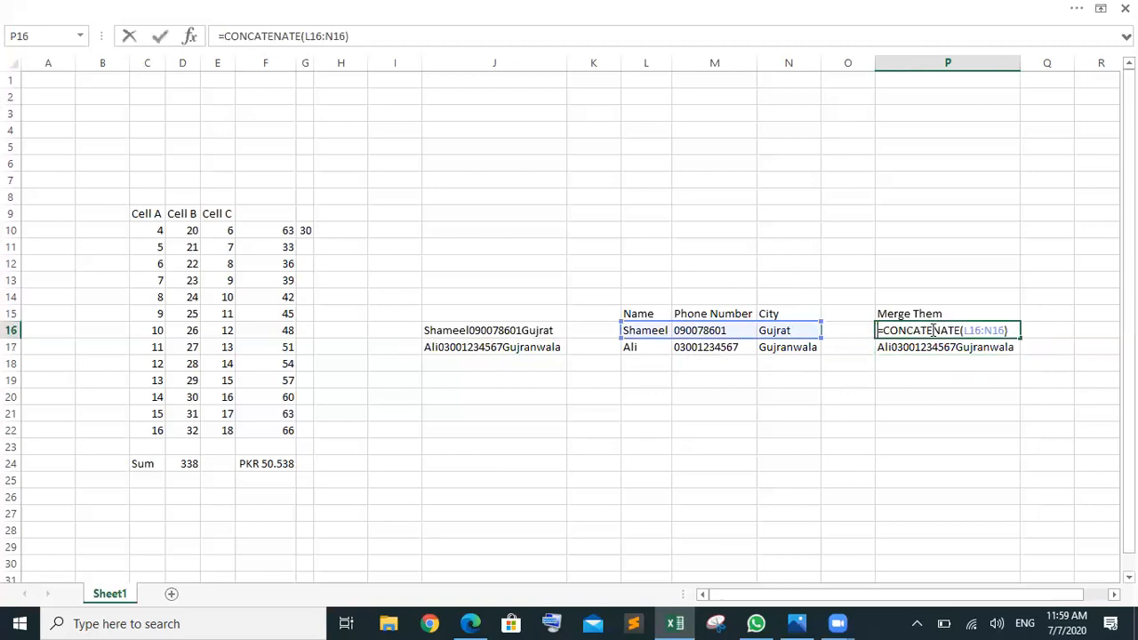
pyautogui.click(1003, 330)
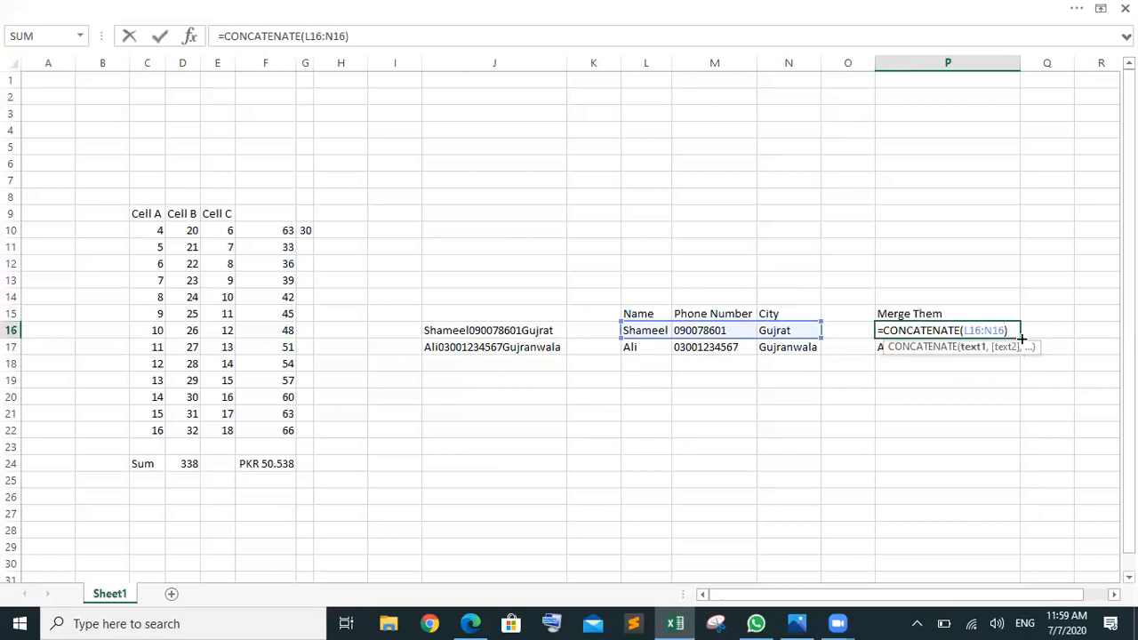
pyautogui.press('BackSpace')
pyautogui.press('BackSpace')
pyautogui.press('BackSpace')
pyautogui.press('BackSpace')
pyautogui.write(',')
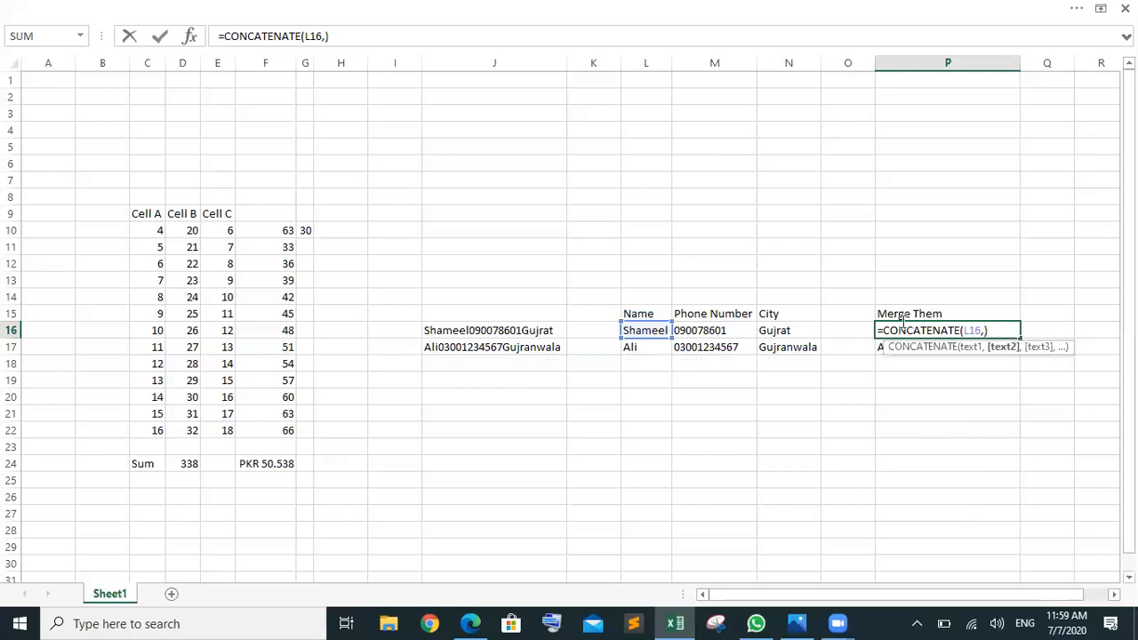
pyautogui.click(735, 330)
pyautogui.write(',')
pyautogui.click(781, 335)
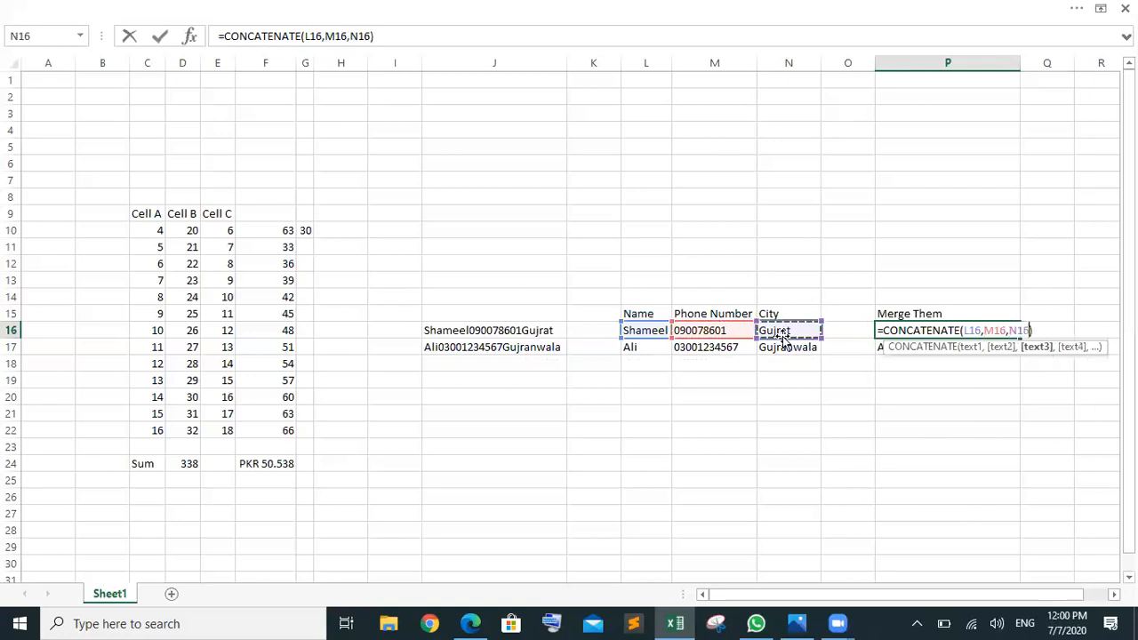
pyautogui.press('Return')
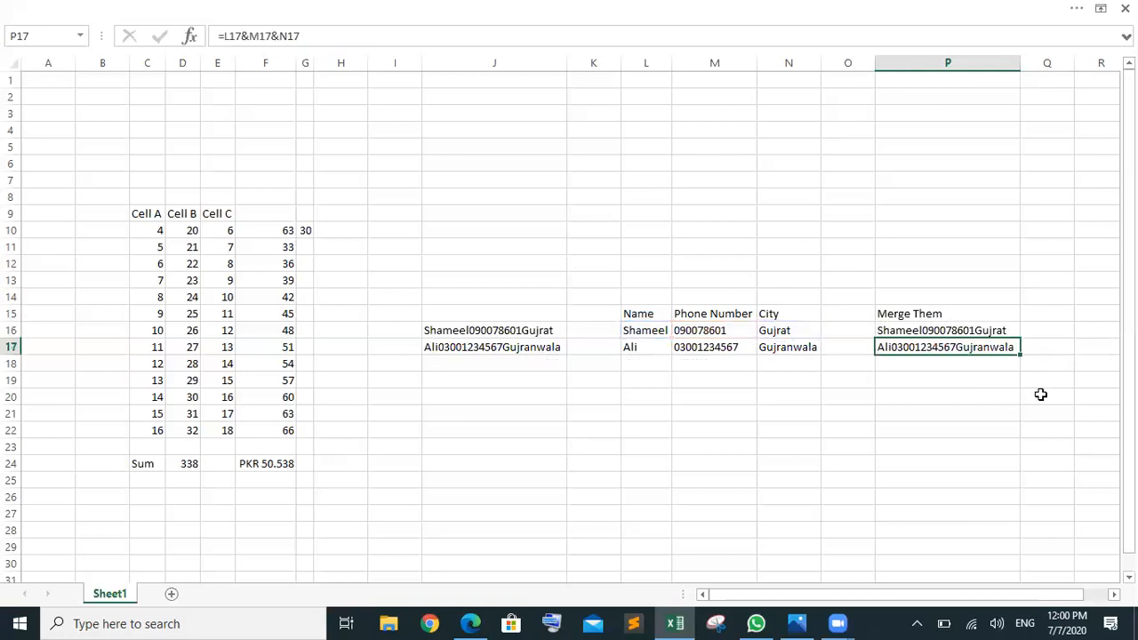
pyautogui.click(957, 330)
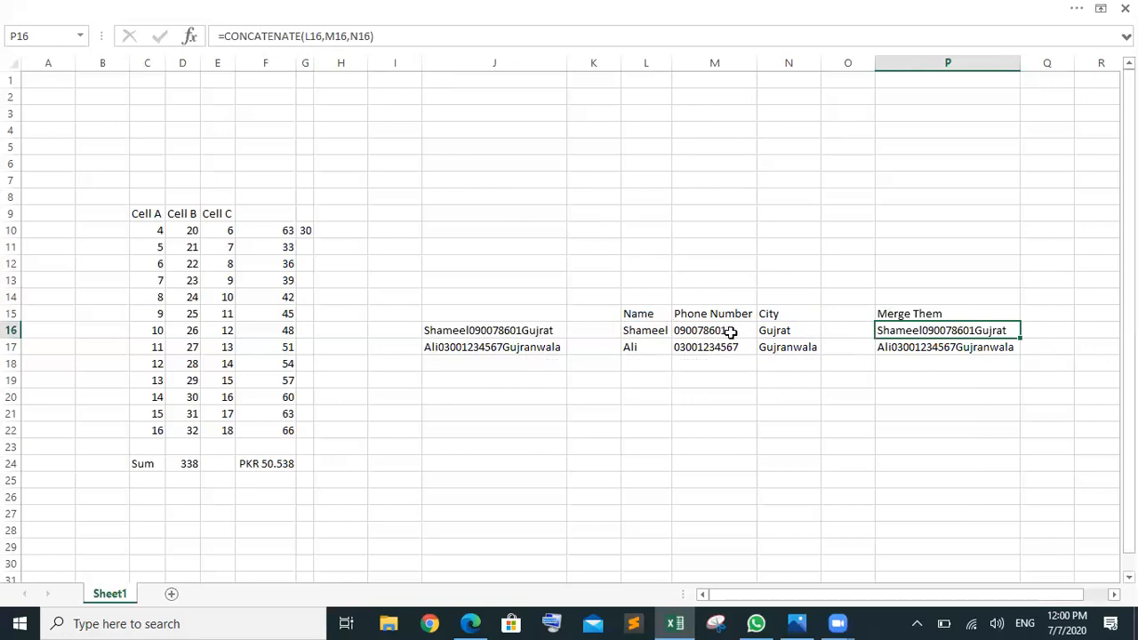
pyautogui.click(659, 334)
pyautogui.click(709, 336)
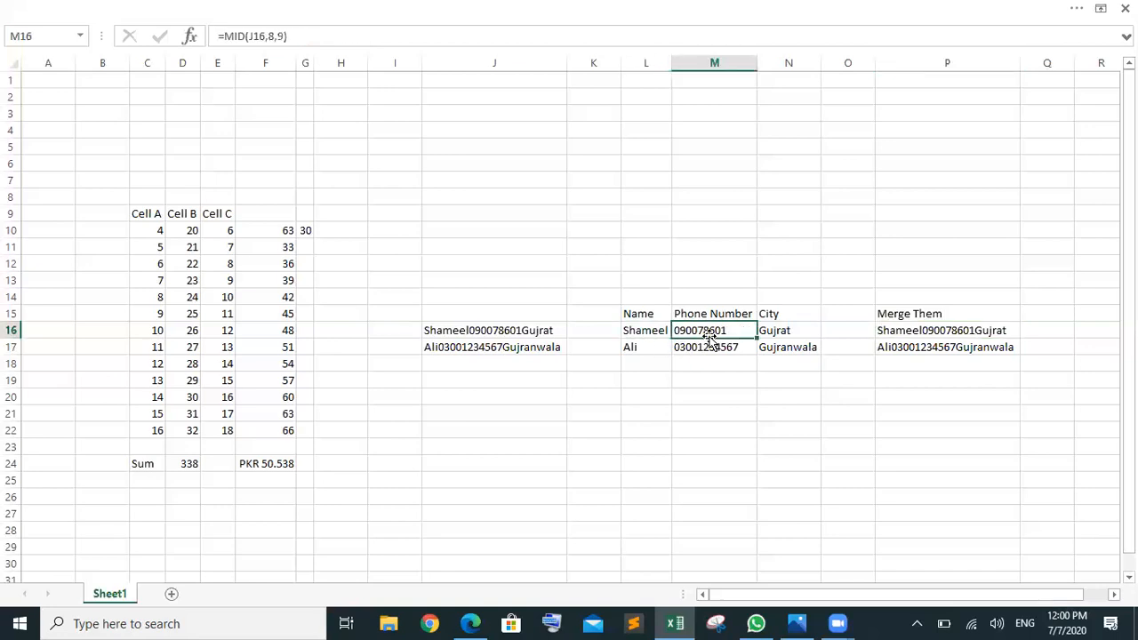
pyautogui.click(772, 331)
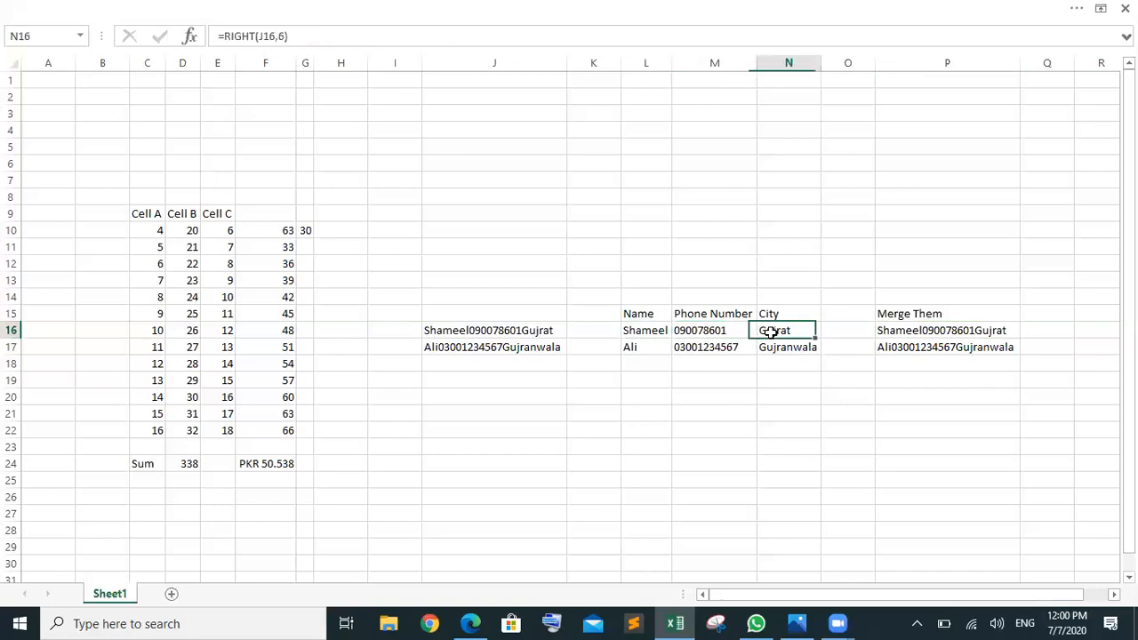
pyautogui.click(711, 329)
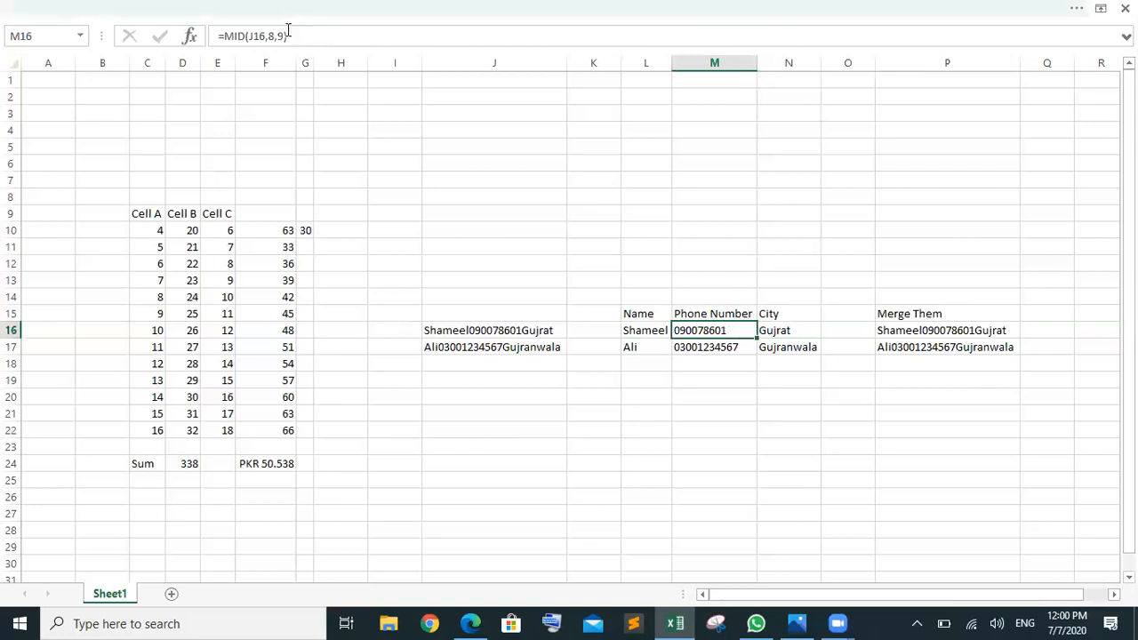
pyautogui.click(963, 328)
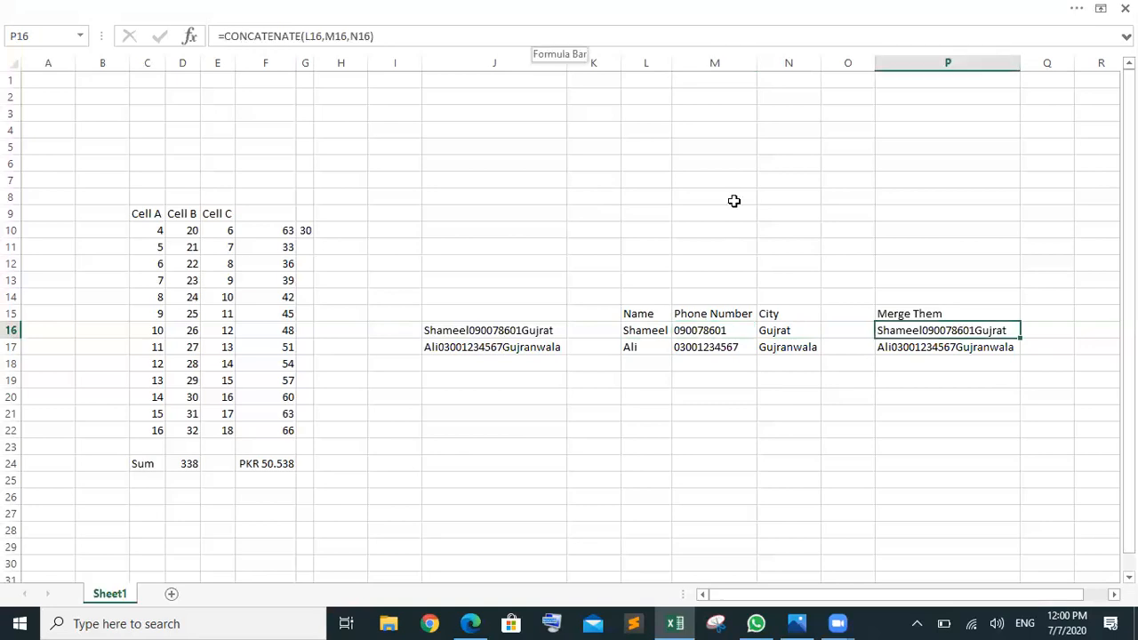
pyautogui.click(518, 332)
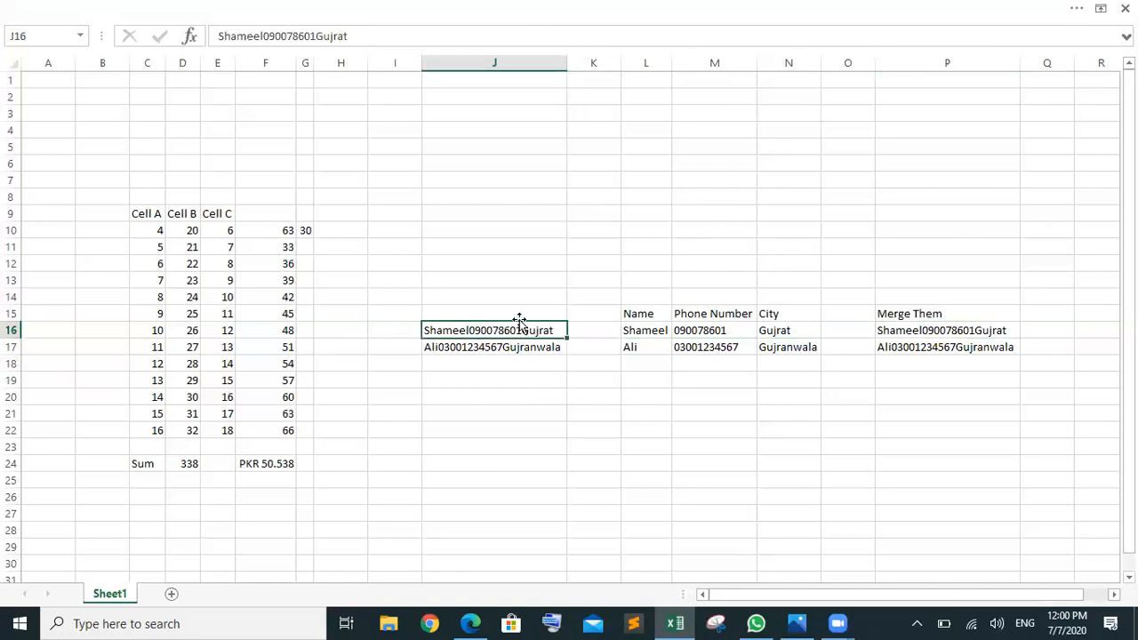
pyautogui.click(654, 331)
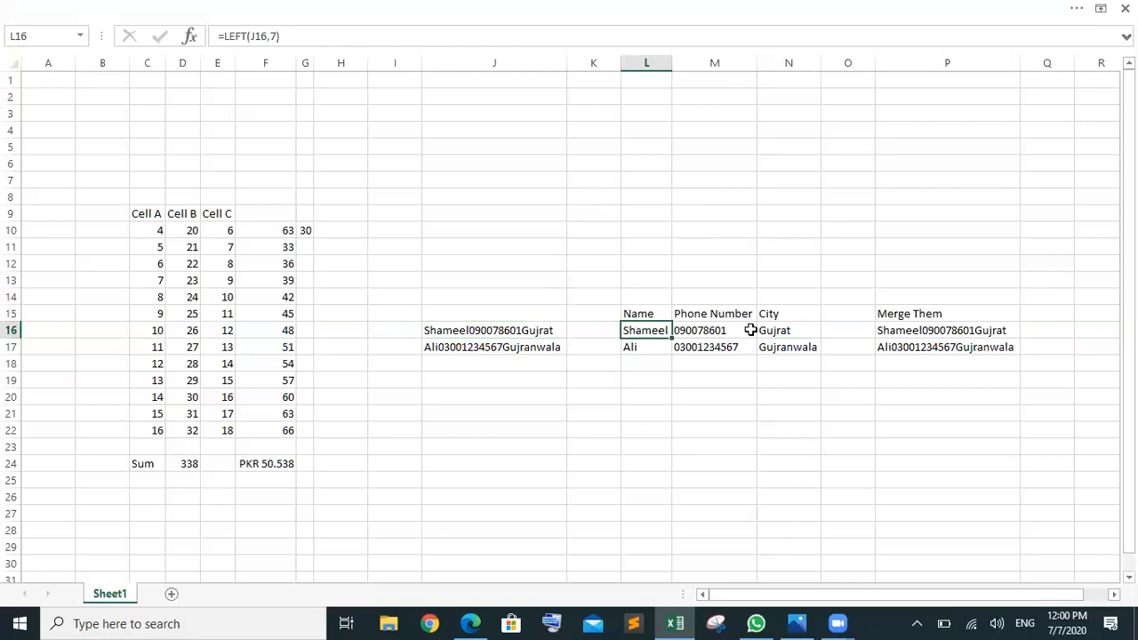
pyautogui.click(945, 331)
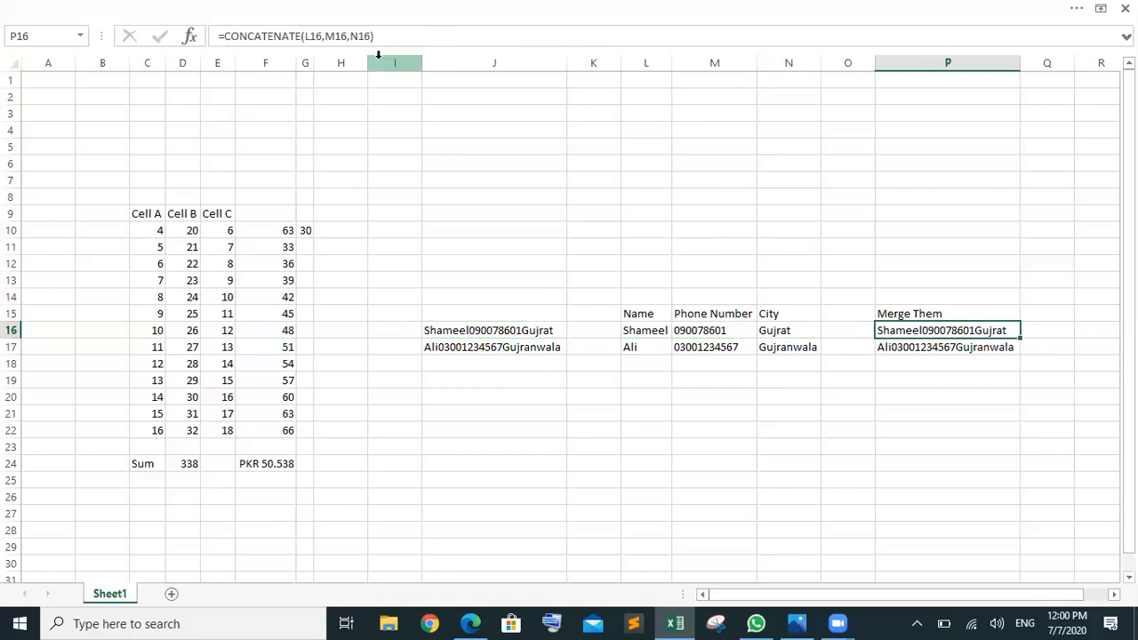
pyautogui.click(942, 361)
pyautogui.click(945, 346)
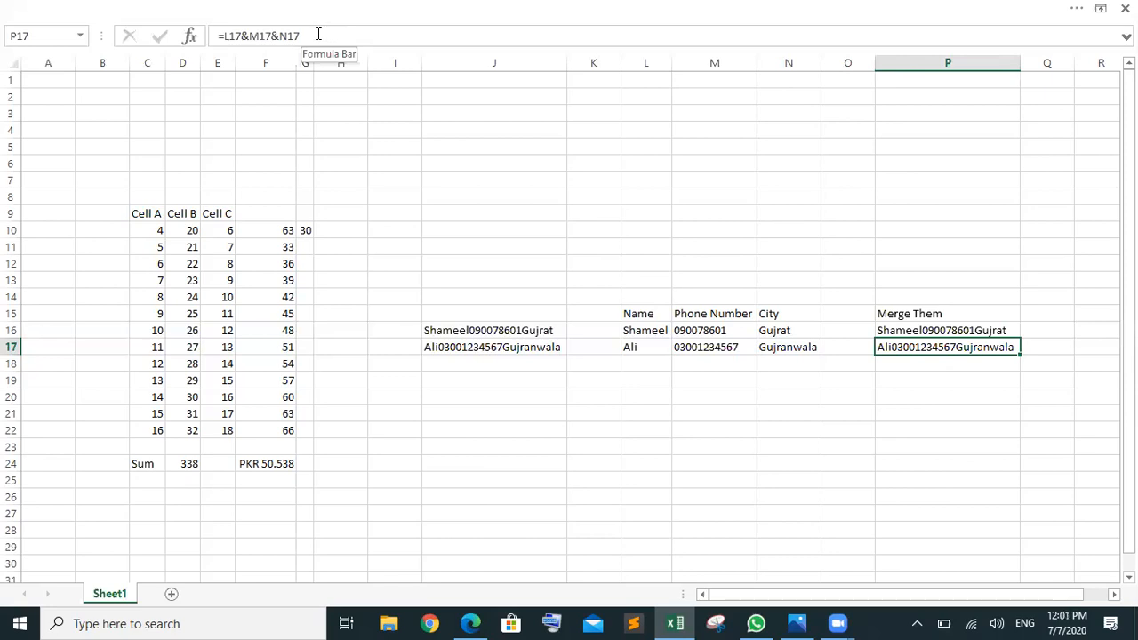
pyautogui.click(272, 239)
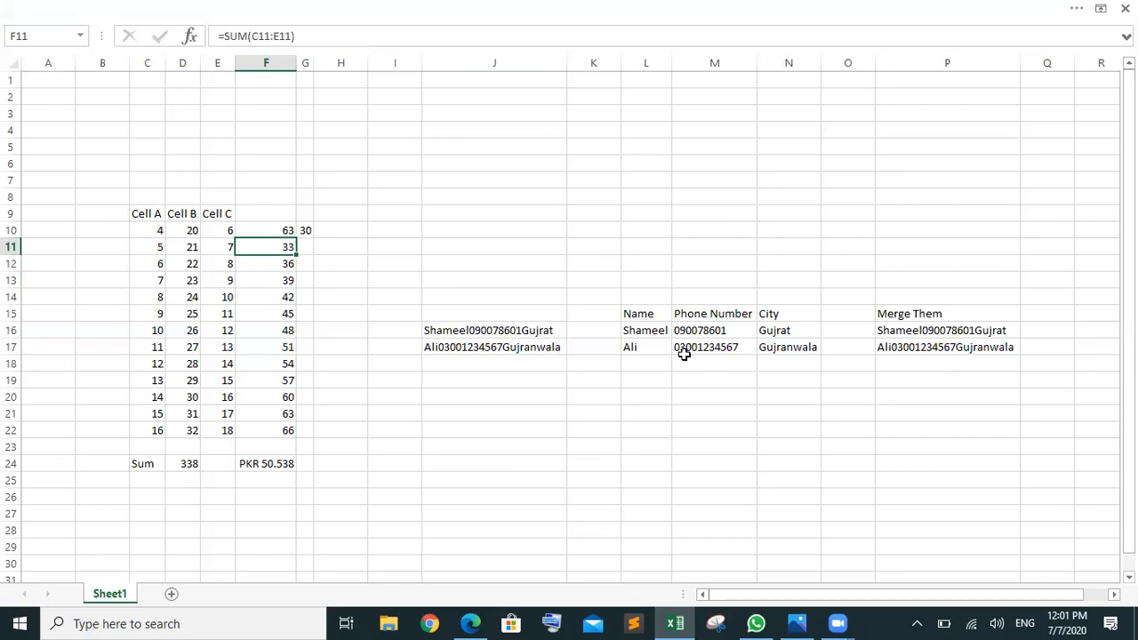
pyautogui.click(945, 344)
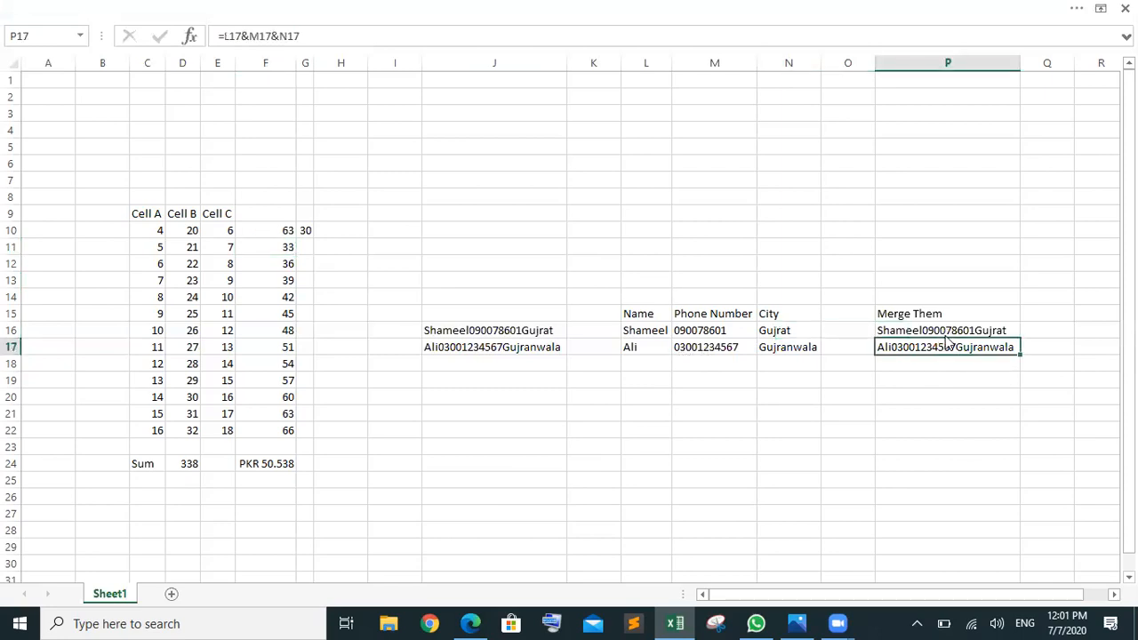
pyautogui.click(945, 330)
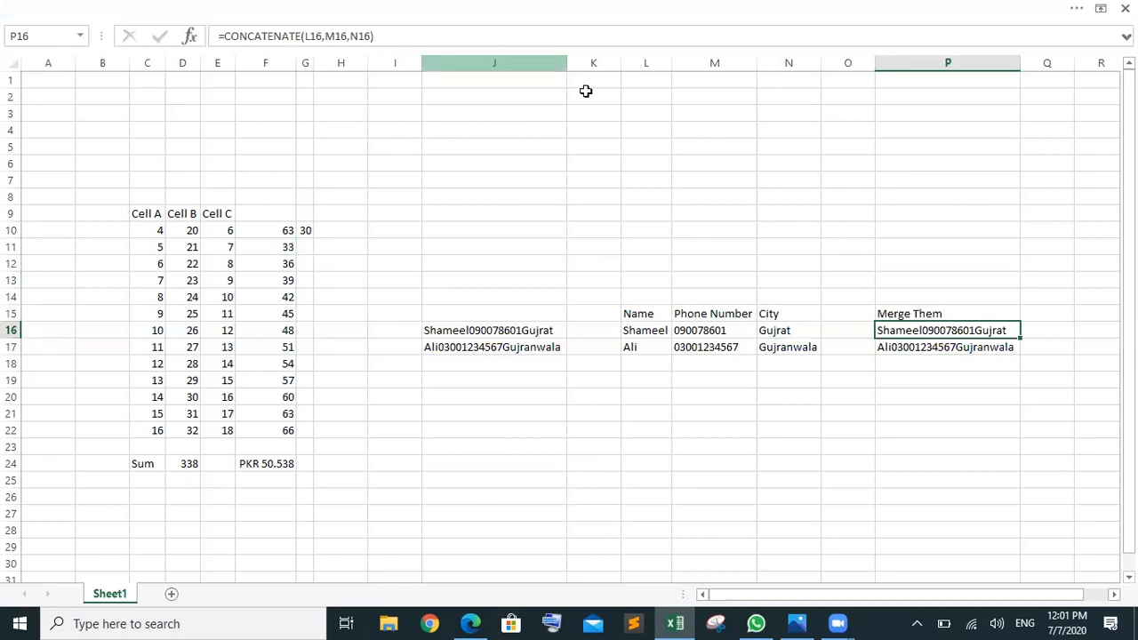
pyautogui.click(1073, 21)
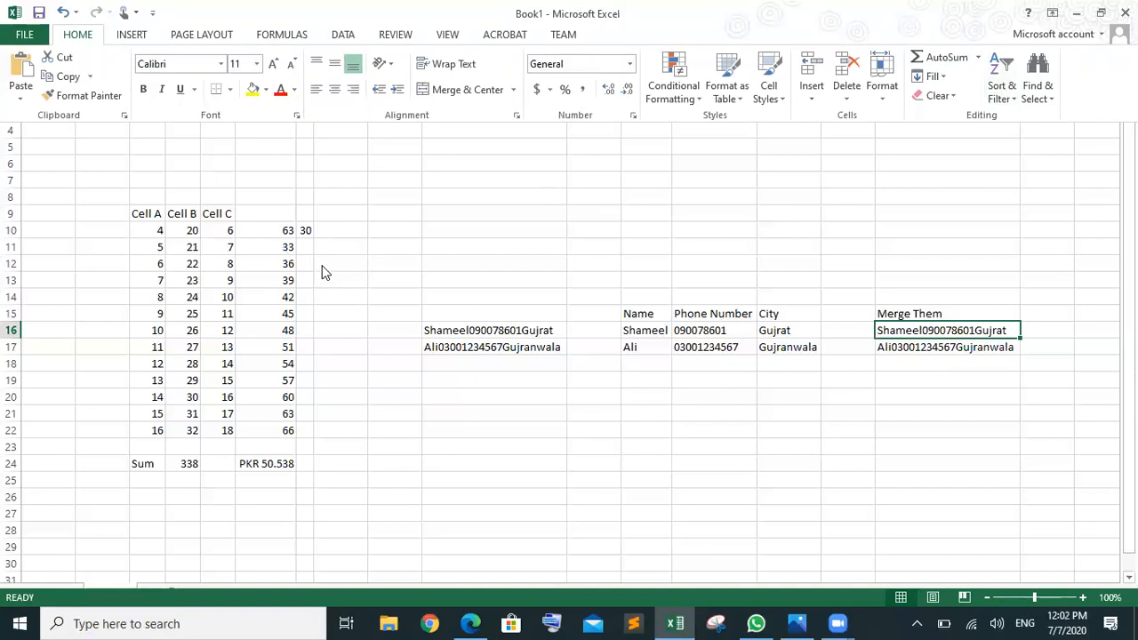
pyautogui.click(1127, 245)
pyautogui.moveTo(1127, 244); pyautogui.dragTo(1128, 261)
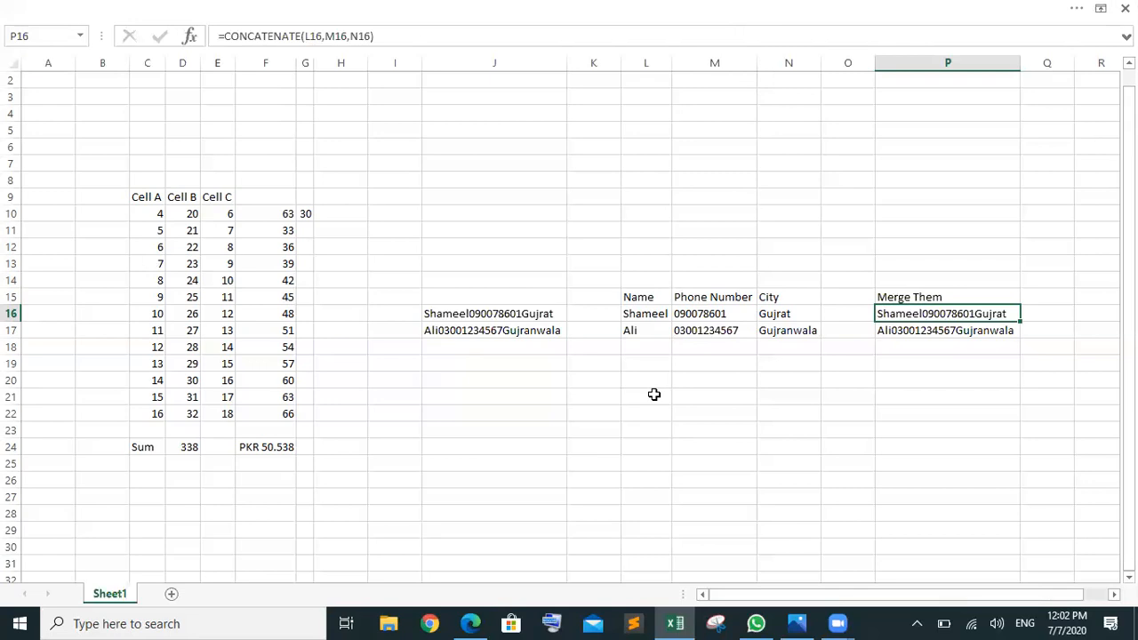
pyautogui.click(335, 499)
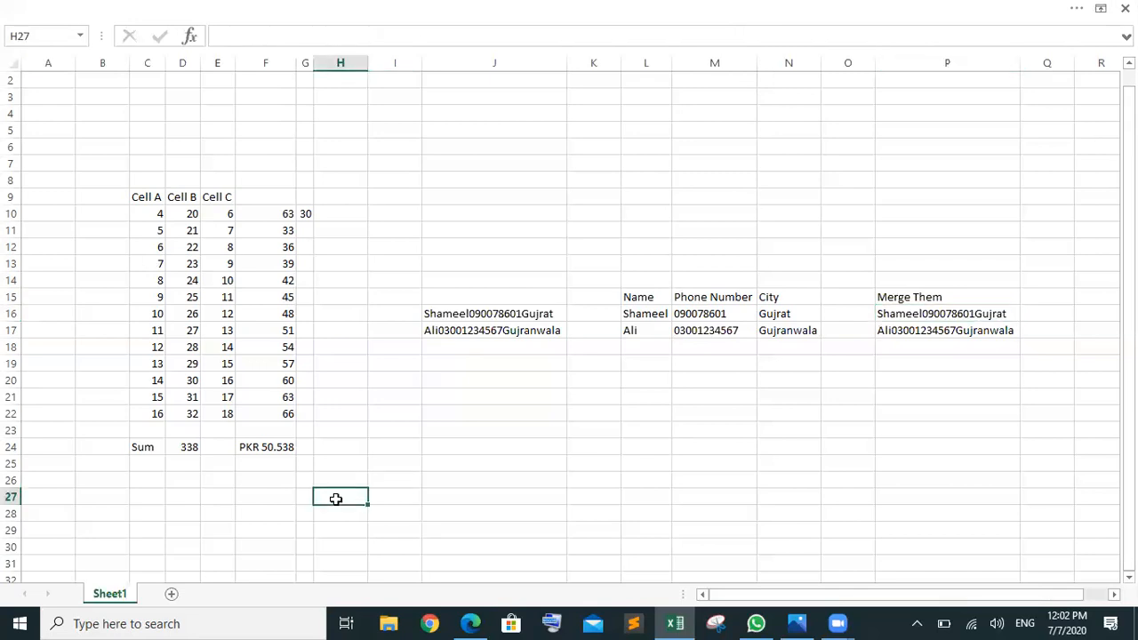
# Step: Type the headings 'Marks' in H27 and 'Result' in J27, fixing the typos in H27
pyautogui.write('MArks')
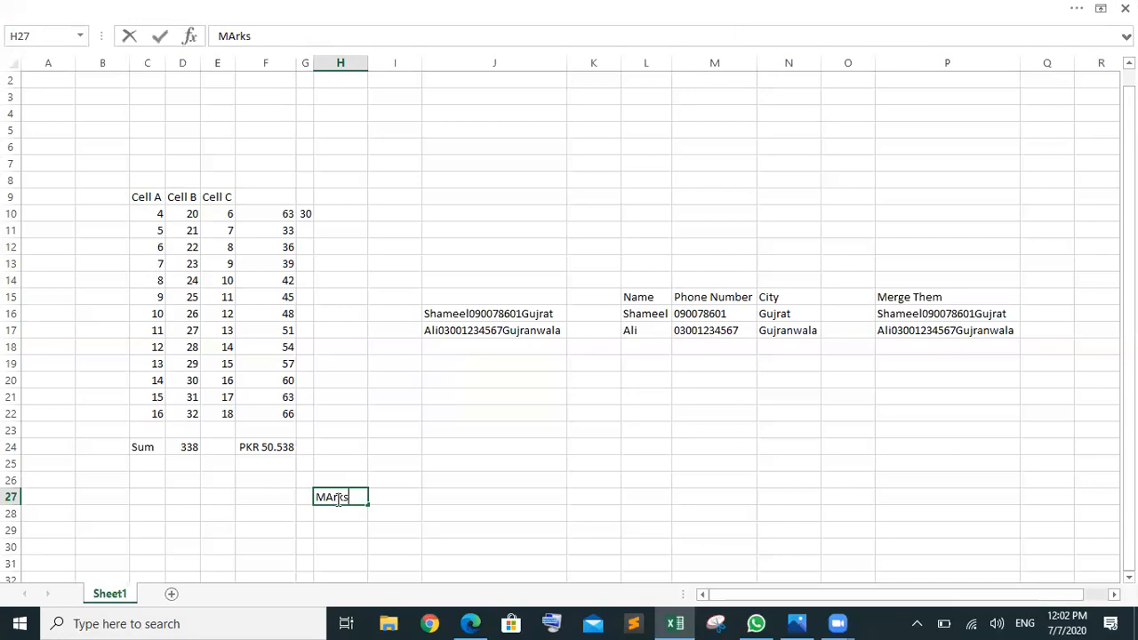
pyautogui.press('BackSpace')
pyautogui.press('BackSpace')
pyautogui.press('BackSpace')
pyautogui.press('BackSpace')
pyautogui.press('BackSpace')
pyautogui.write('m=Marks')
pyautogui.press('Left')
pyautogui.press('Left')
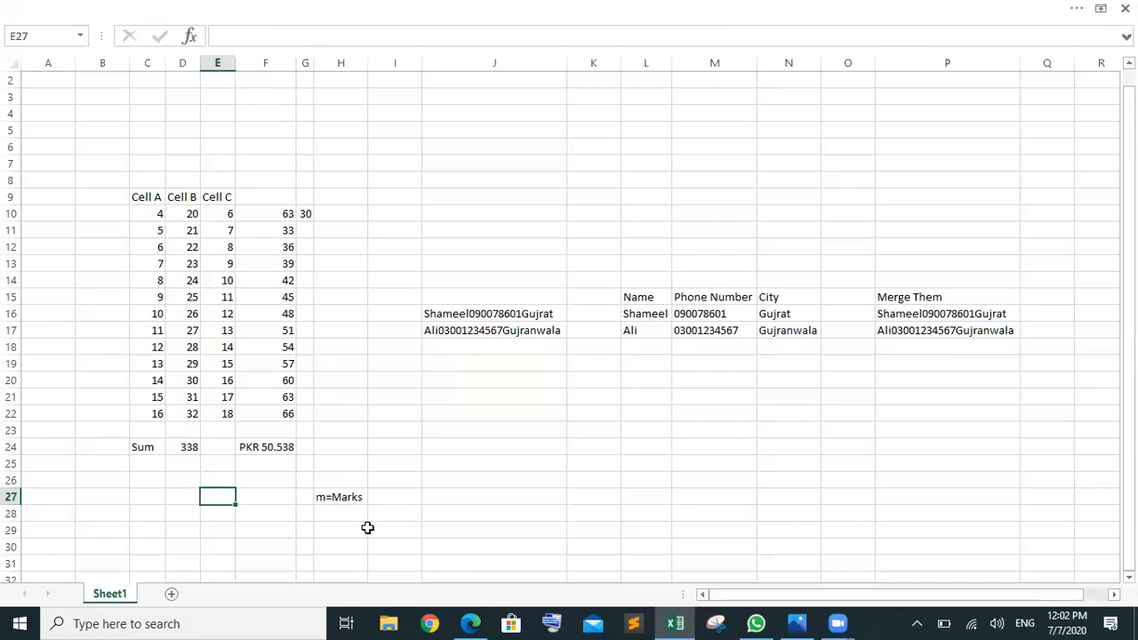
pyautogui.click(346, 500)
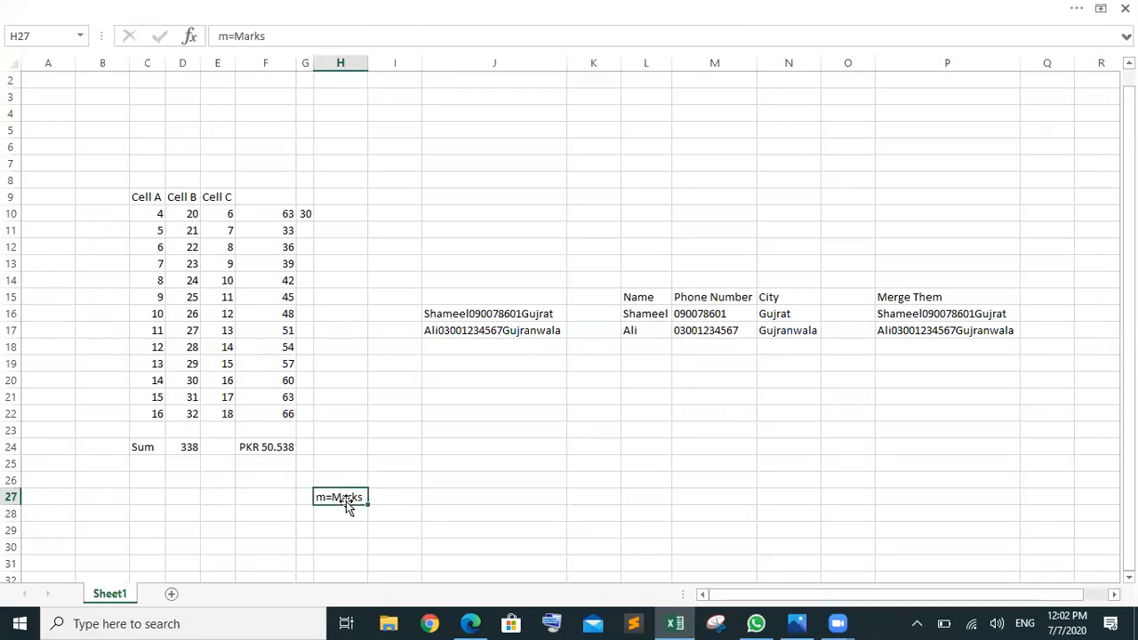
pyautogui.doubleClick(340, 498)
pyautogui.press('BackSpace')
pyautogui.press('BackSpace')
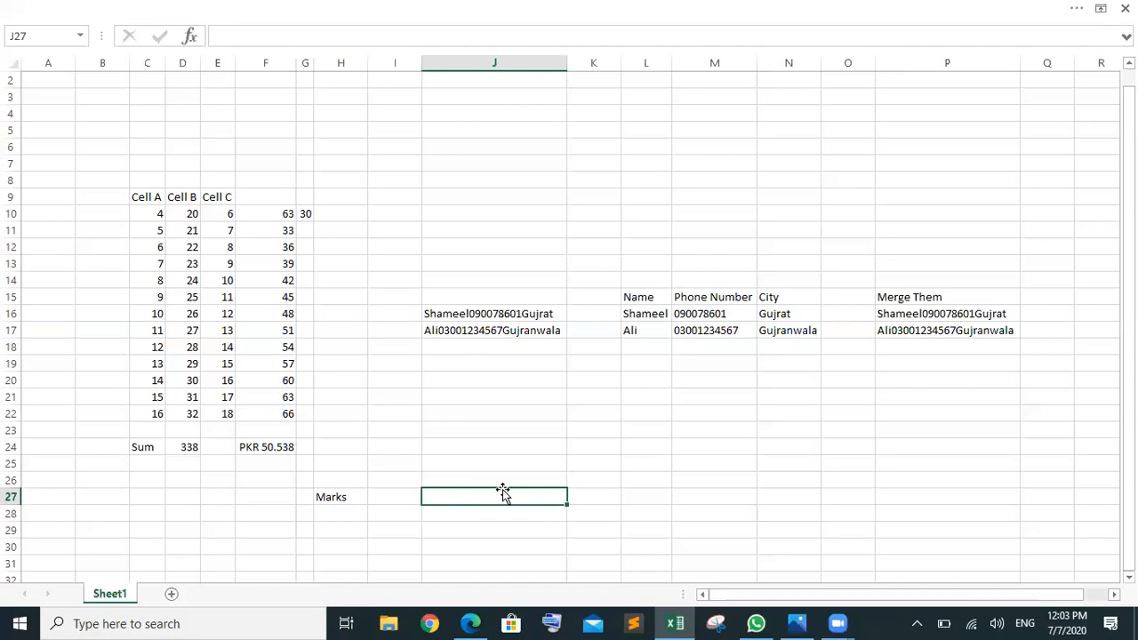
pyautogui.write('Result')
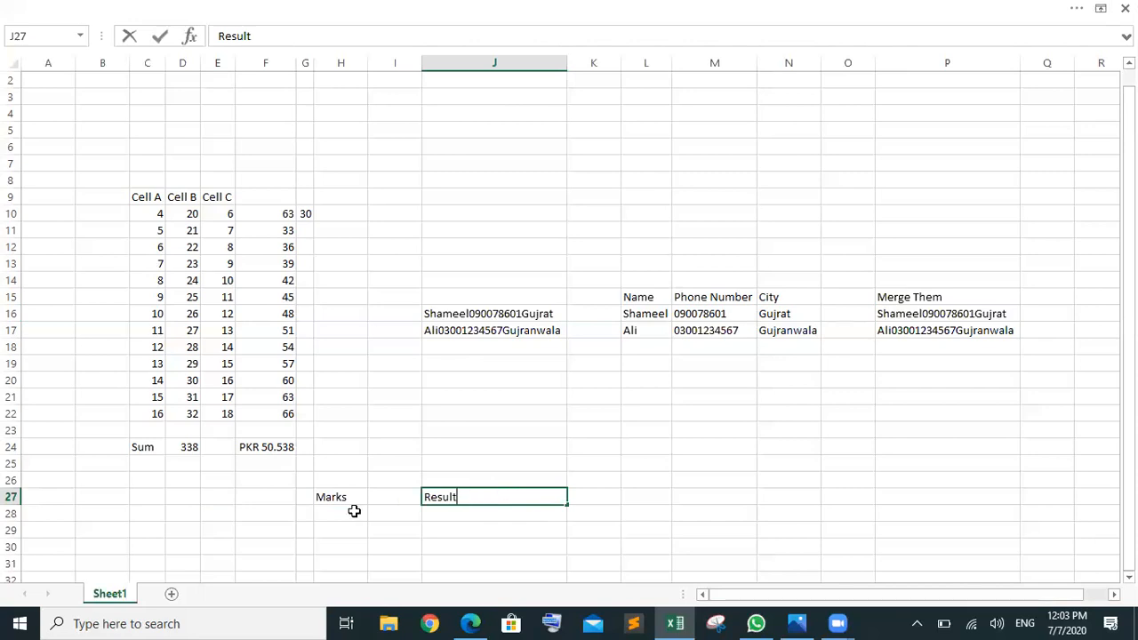
pyautogui.click(354, 511)
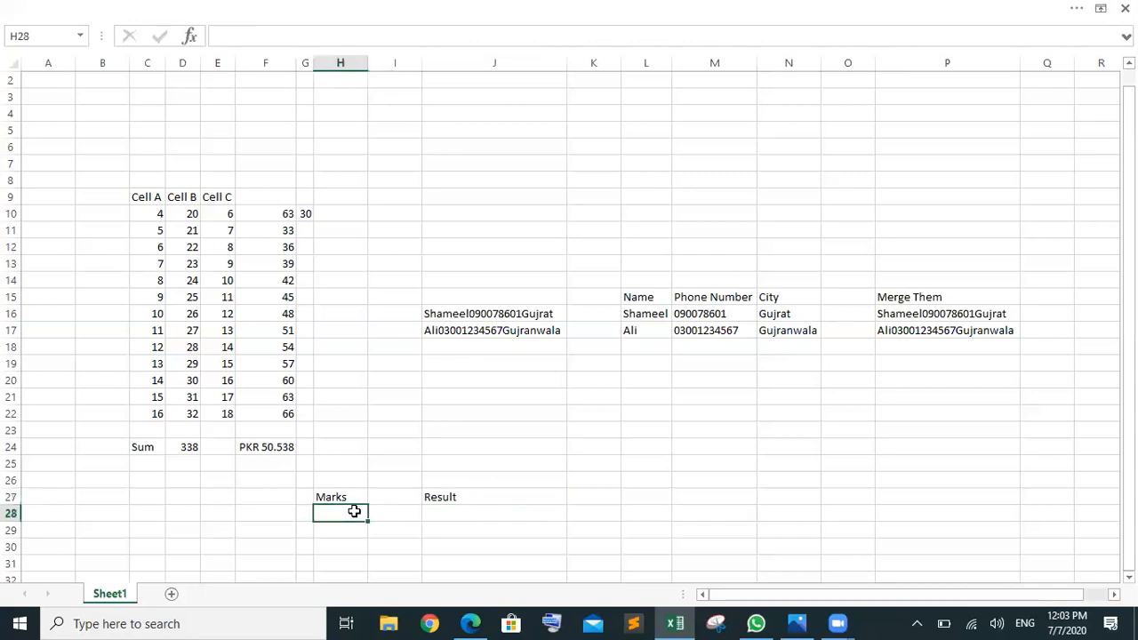
# Step: Start J28's IF formula testing H28<40 with empty quotes for the result
pyautogui.click(437, 514)
pyautogui.write('=')
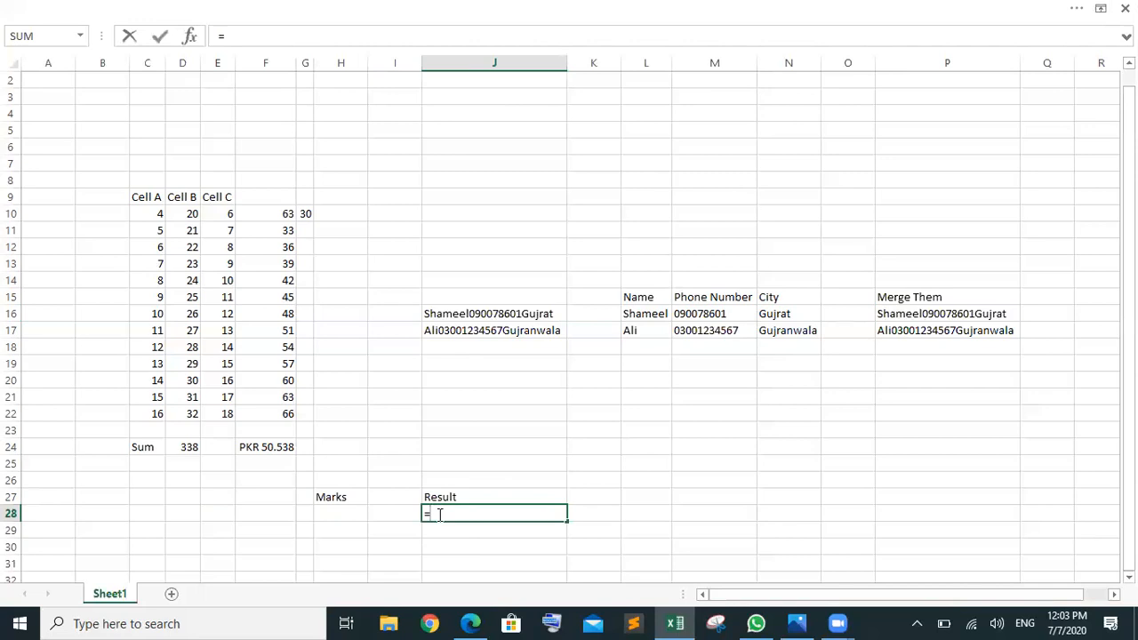
pyautogui.write('if')
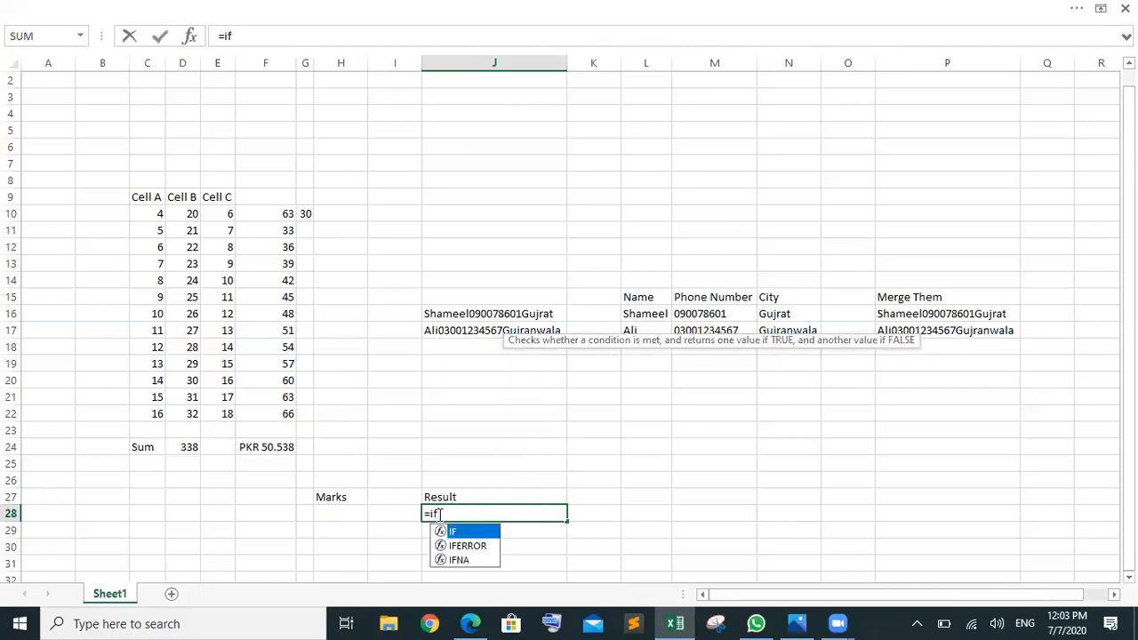
pyautogui.press('Tab')
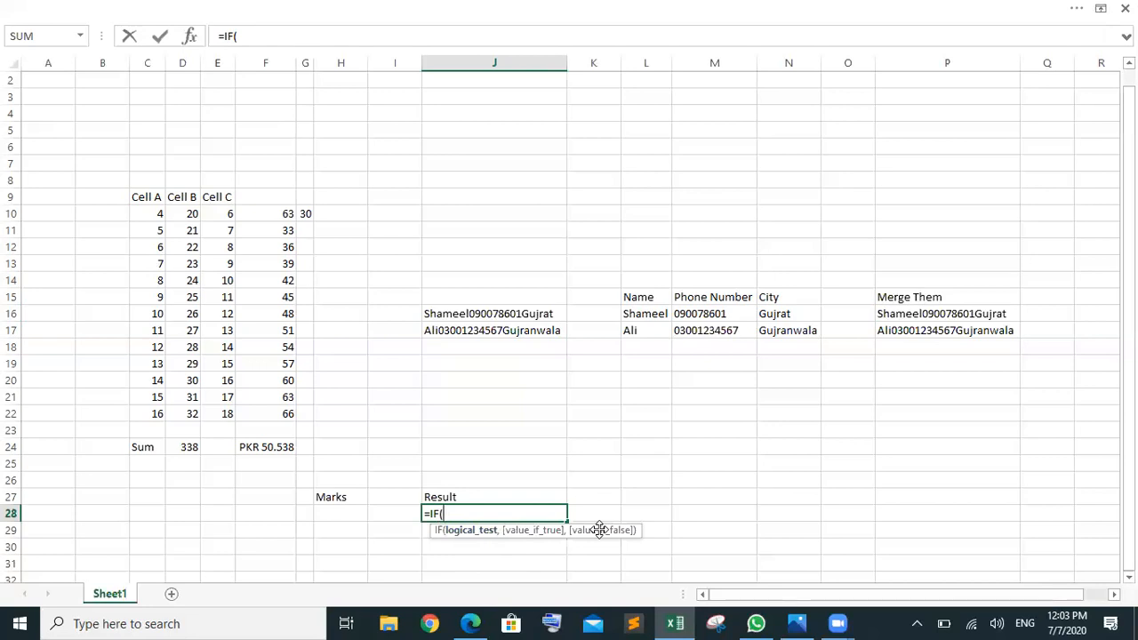
pyautogui.click(336, 508)
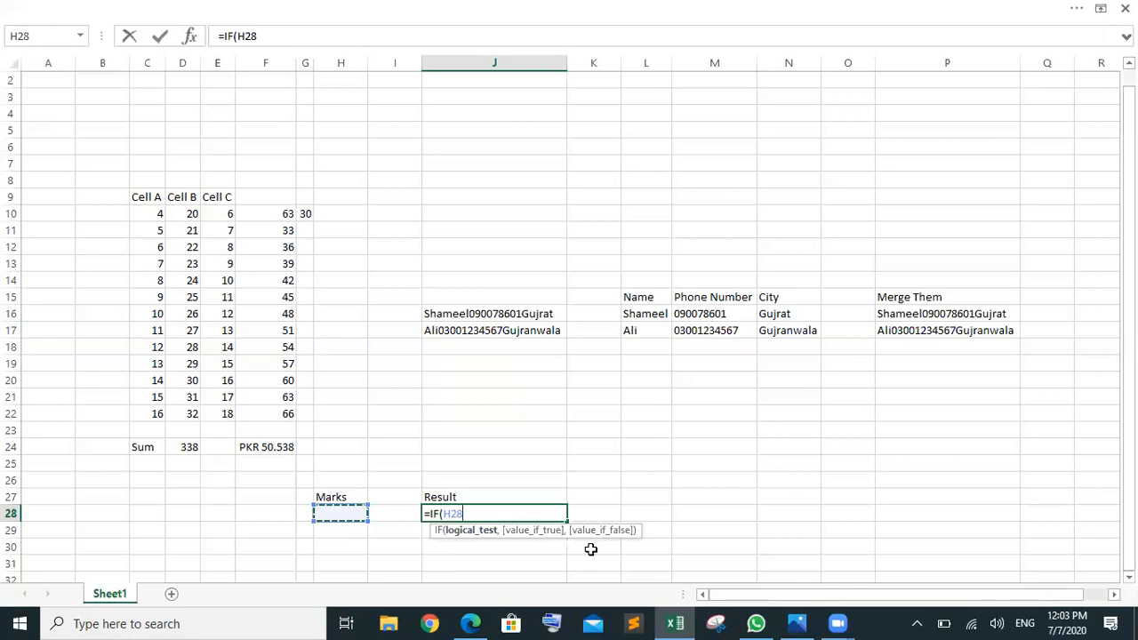
pyautogui.write('<40,""')
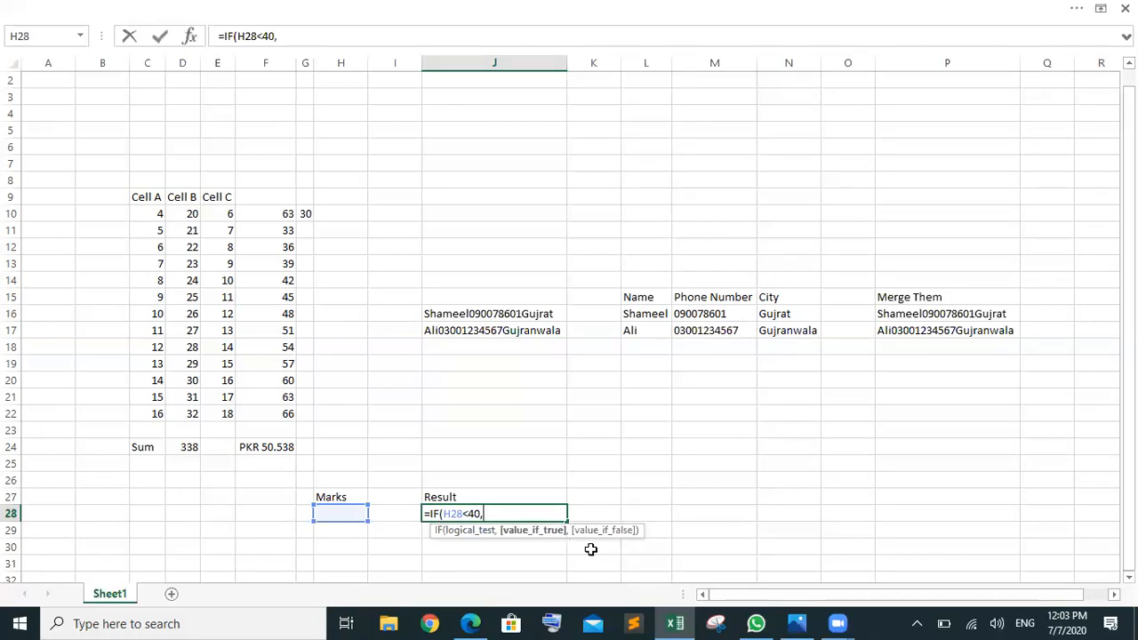
pyautogui.write(')')
pyautogui.press('Return')
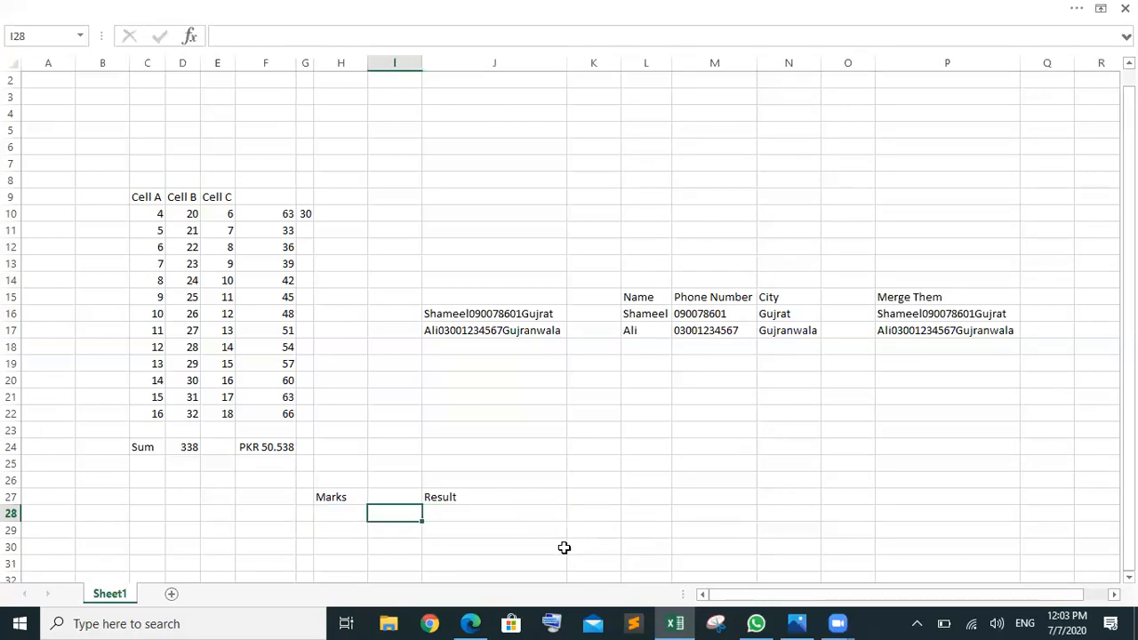
# Step: Complete J28 as =IF(H28<40,"Fail","Pass")
pyautogui.click(504, 520)
pyautogui.doubleClick(504, 519)
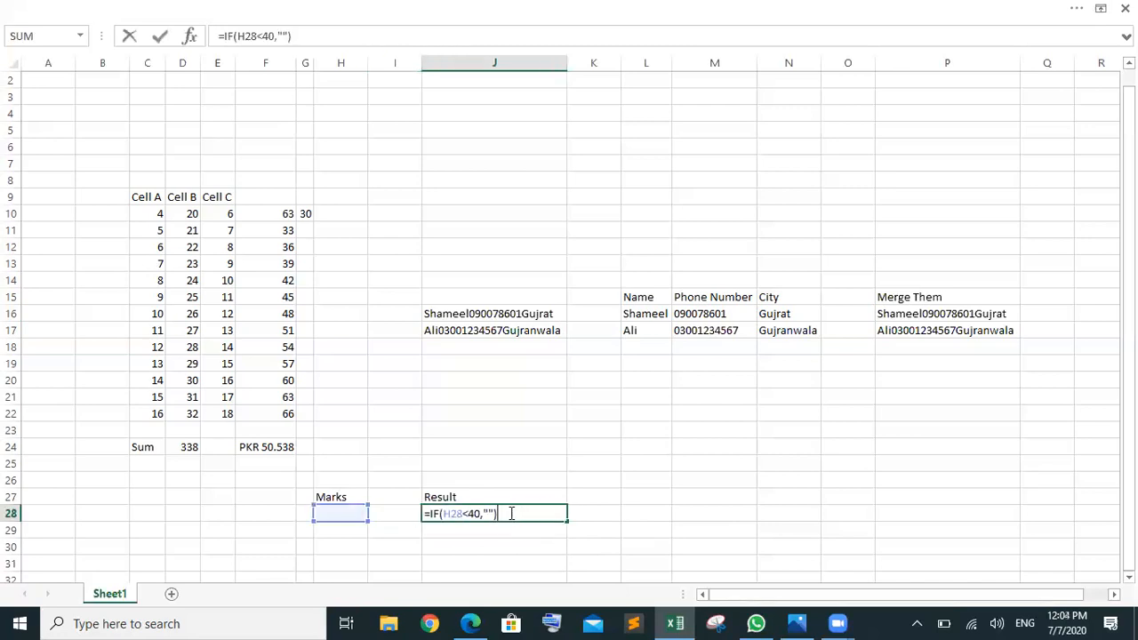
pyautogui.click(488, 514)
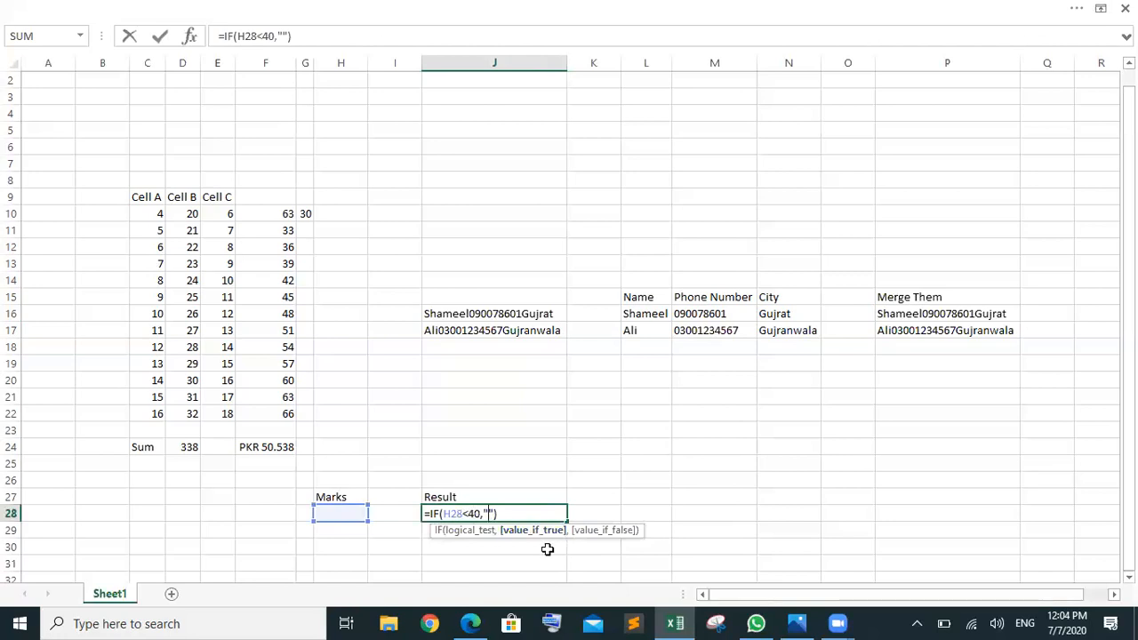
pyautogui.write('Fail')
pyautogui.press('Right')
pyautogui.write(',')
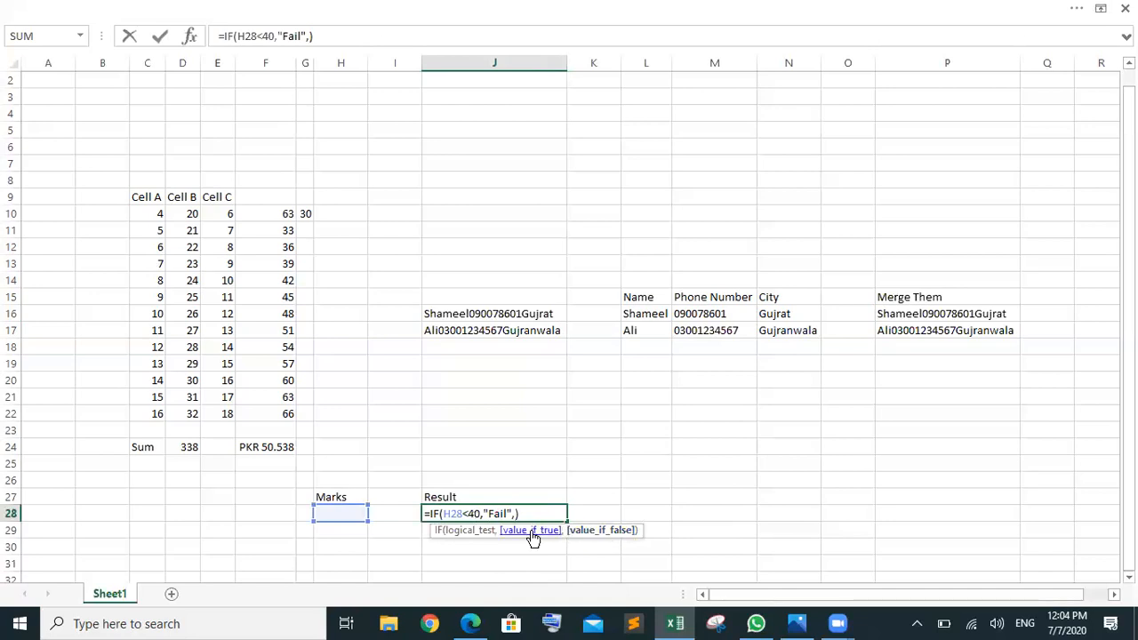
pyautogui.write('","Pass')
pyautogui.press('Return')
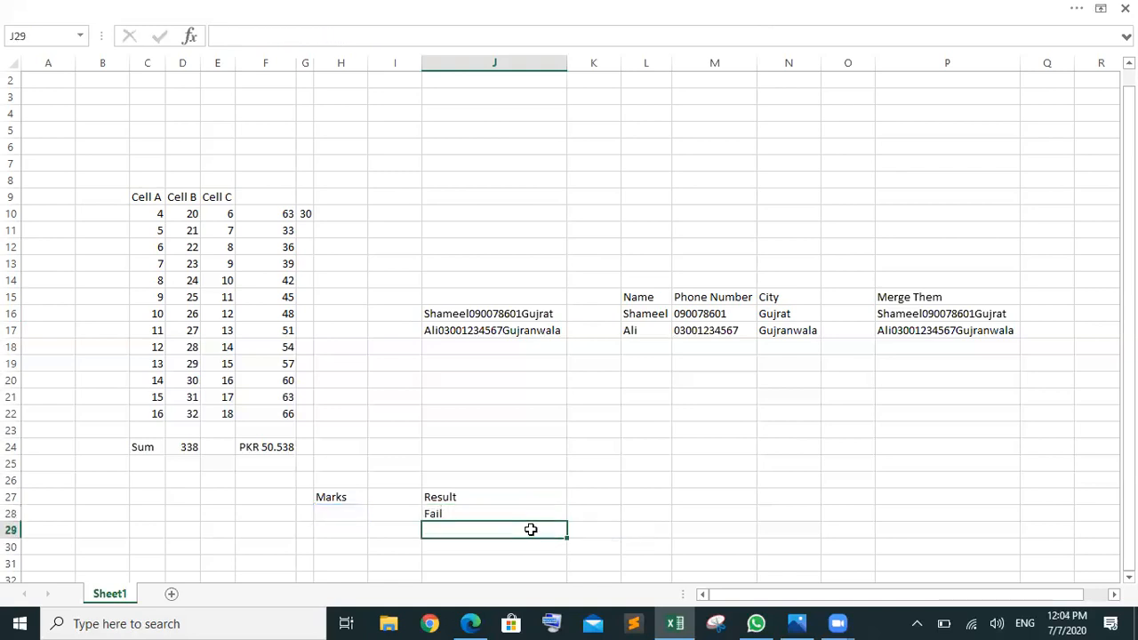
# Step: Review J28's IF formula and confirm it unchanged
pyautogui.click(477, 510)
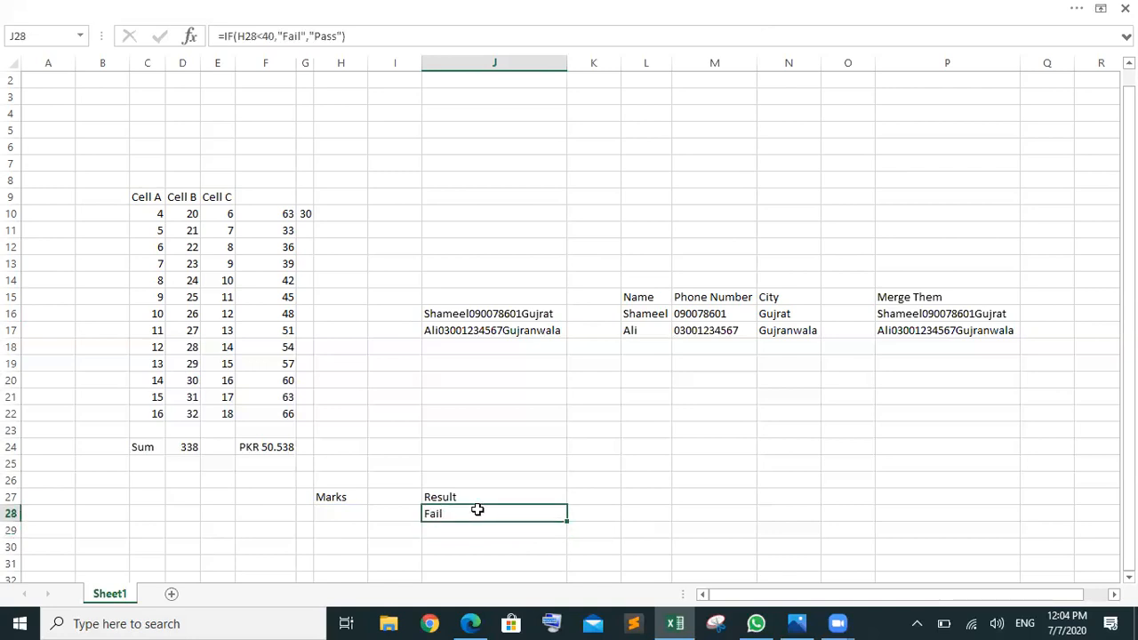
pyautogui.doubleClick(477, 511)
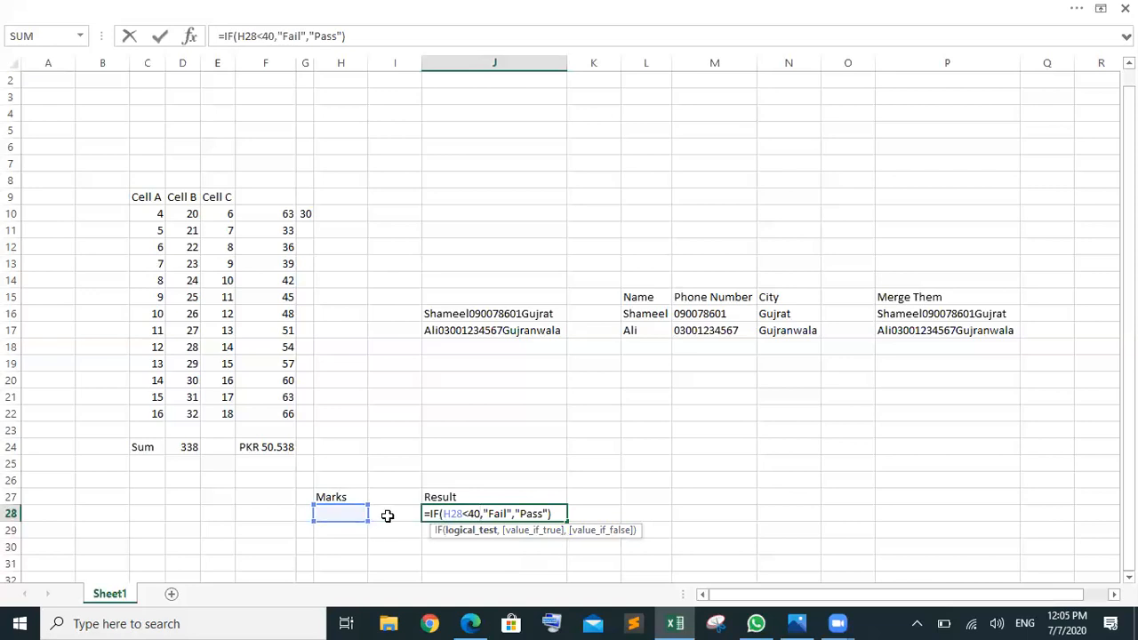
pyautogui.hotkey('ctrl', 'Return')
# Step: Enter marks of 59, 99 and finally 10 in H28, checking J28's Pass/Fail result
pyautogui.click(352, 515)
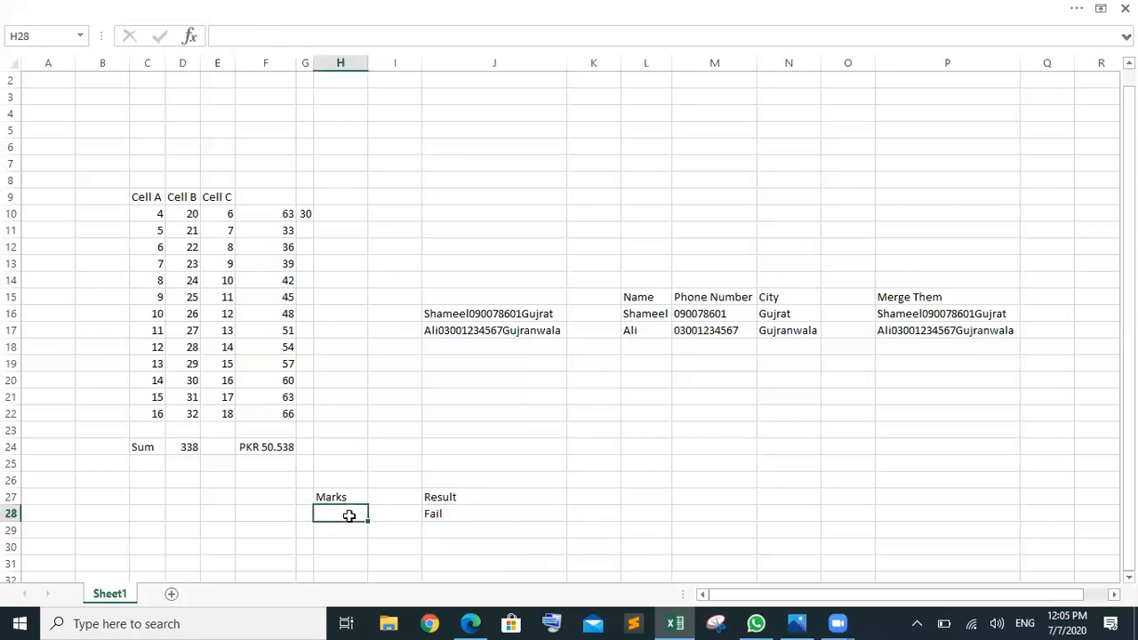
pyautogui.write('59')
pyautogui.press('Return')
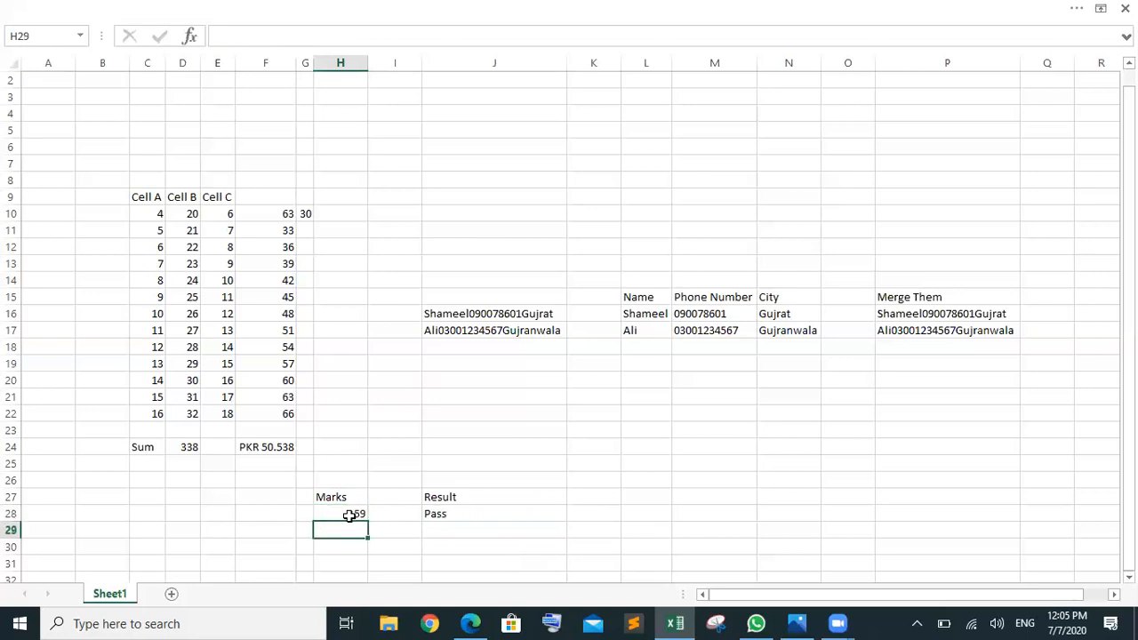
pyautogui.click(352, 513)
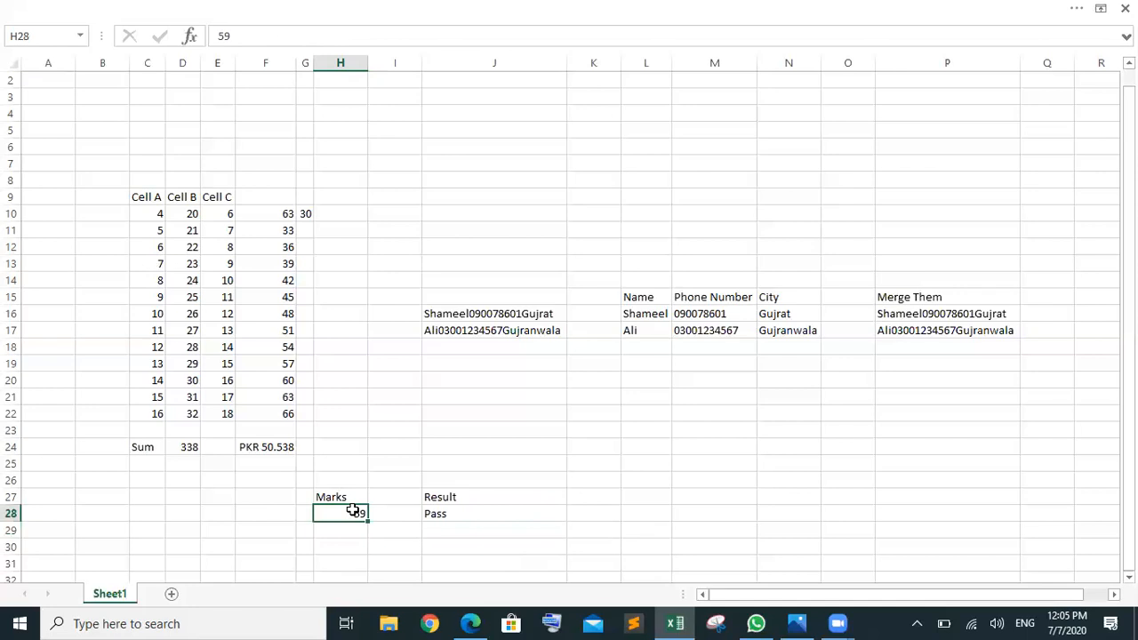
pyautogui.write('99')
pyautogui.press('Return')
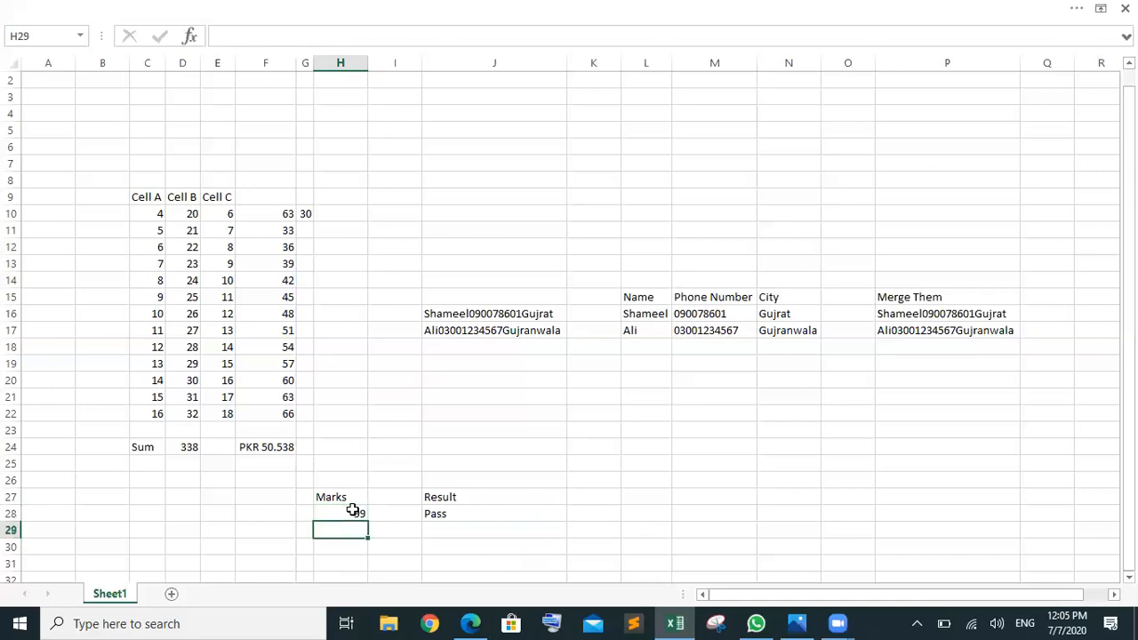
pyautogui.click(359, 514)
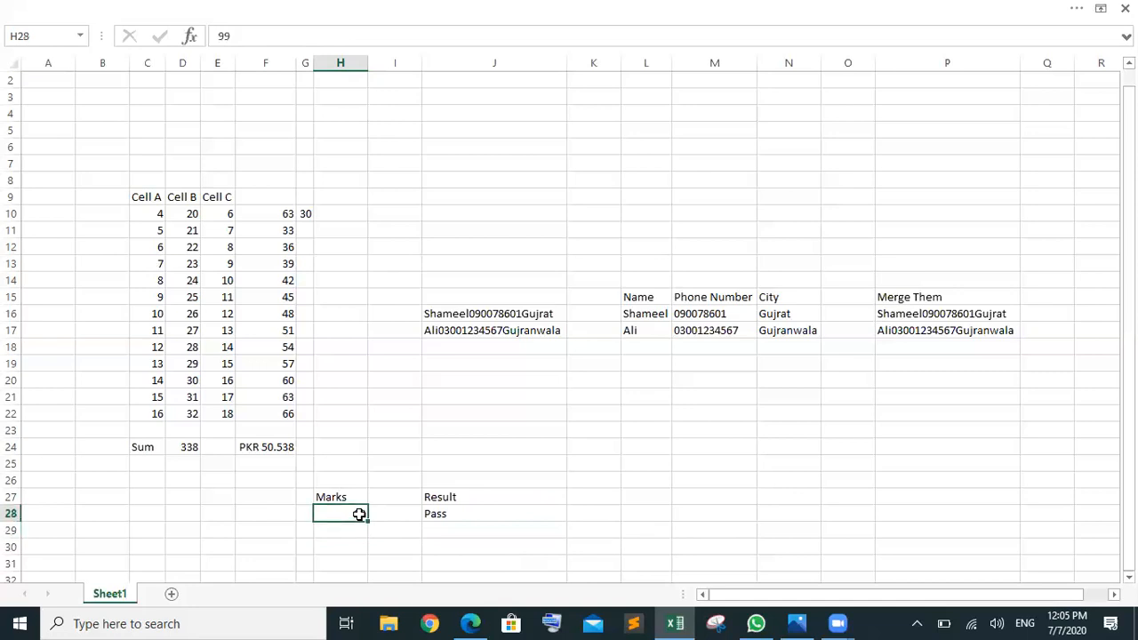
pyautogui.write('10')
pyautogui.press('Return')
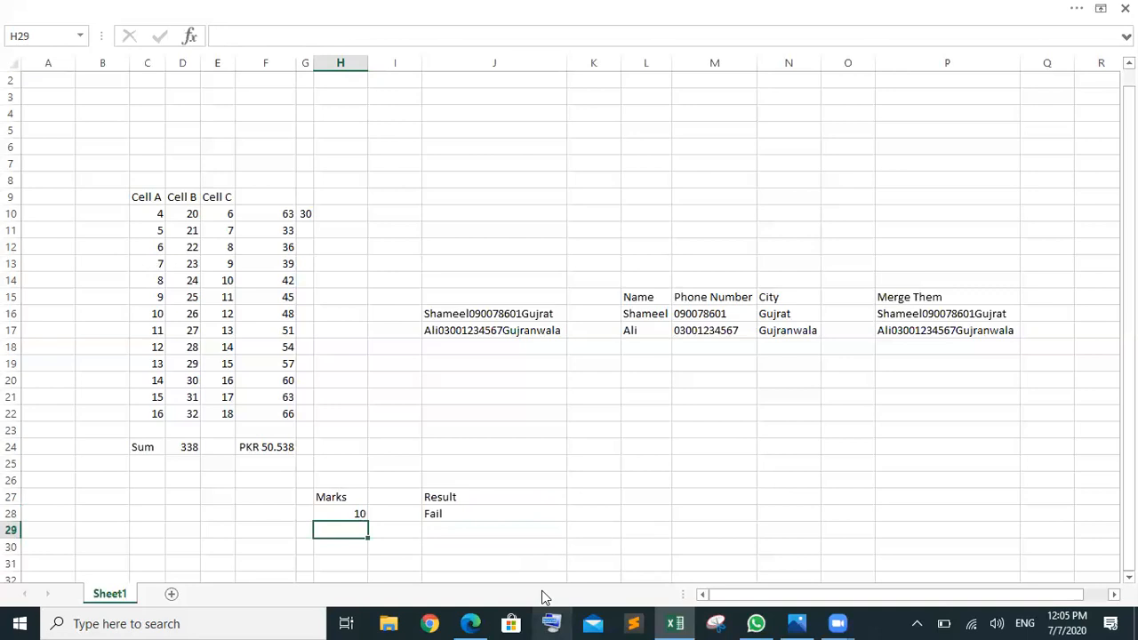
pyautogui.click(492, 513)
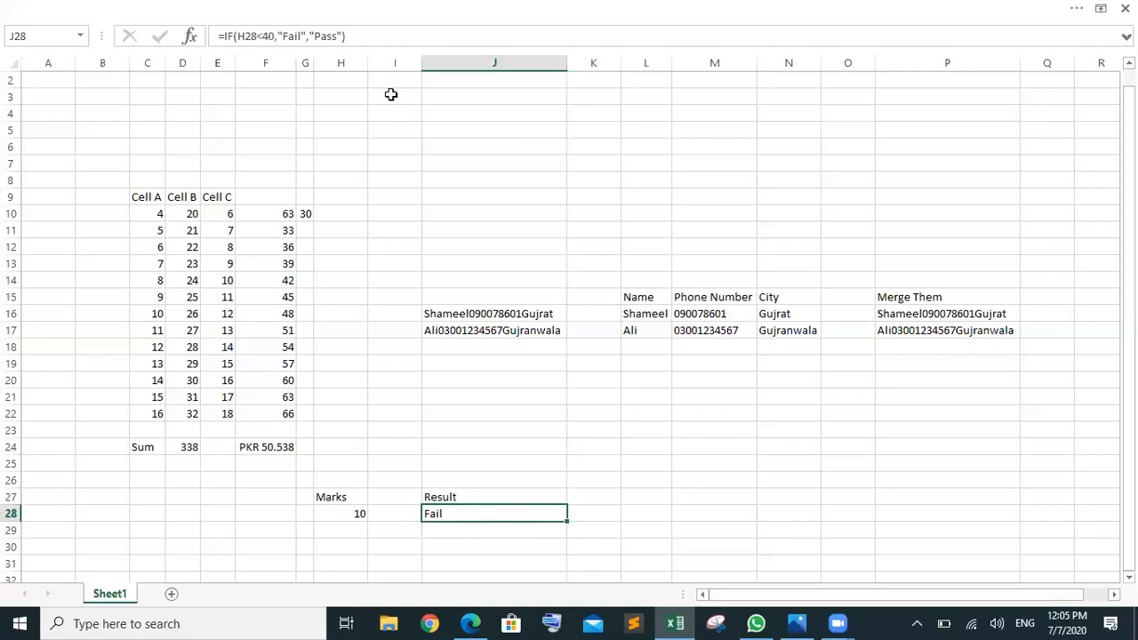
pyautogui.click(295, 37)
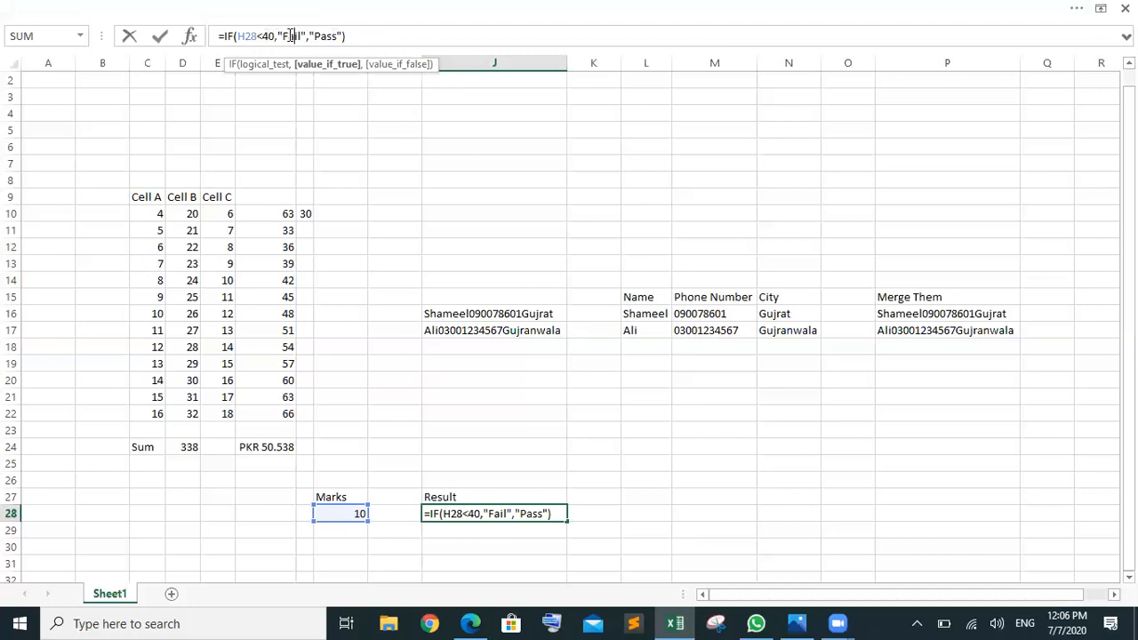
pyautogui.click(328, 35)
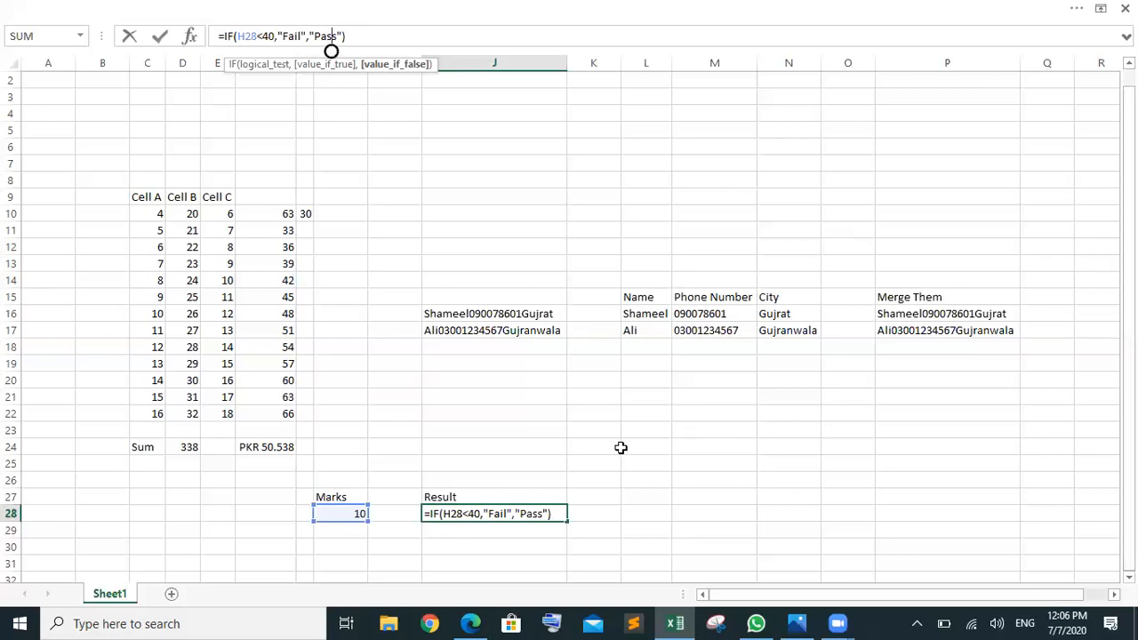
pyautogui.click(343, 547)
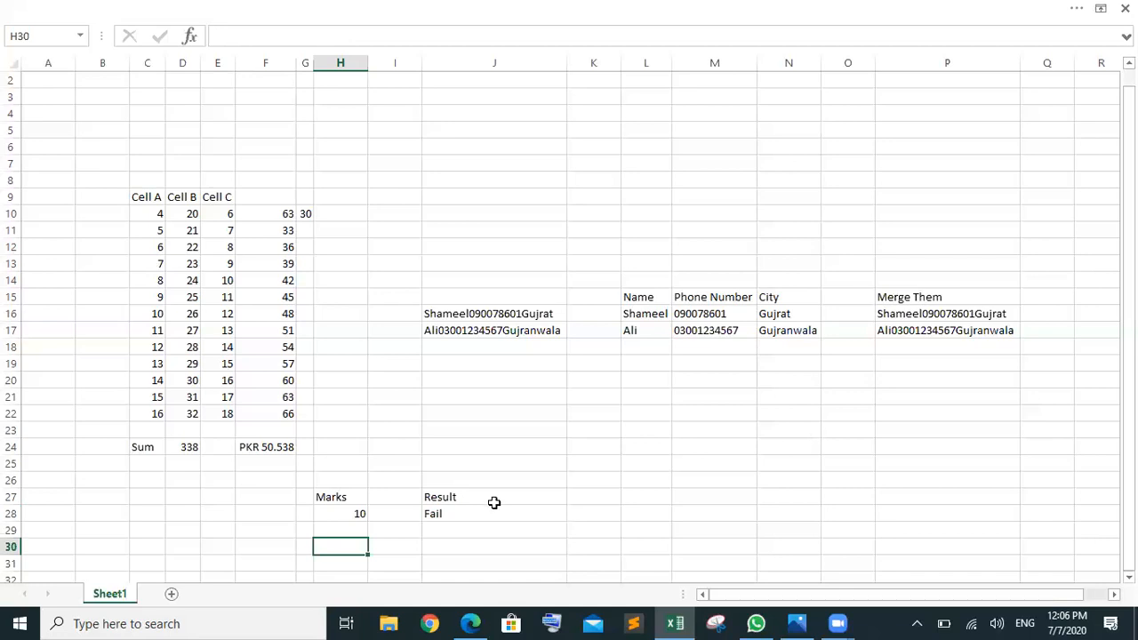
# Step: Type 'Percentage' in H29 and autofit the columns so it fits
pyautogui.click(346, 531)
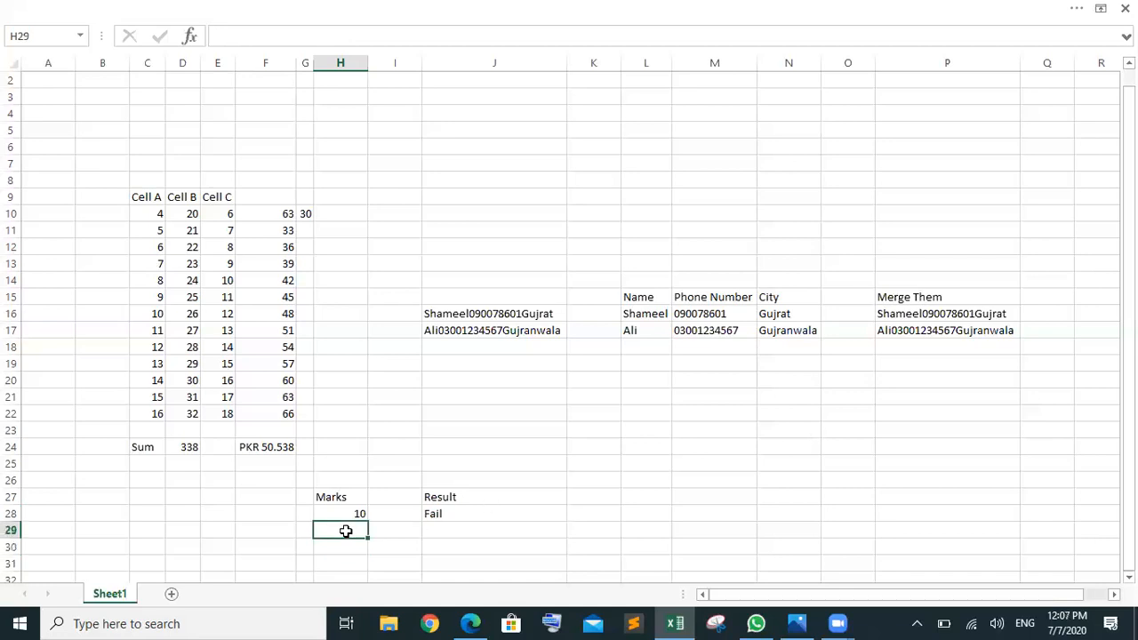
pyautogui.write('Percenta')
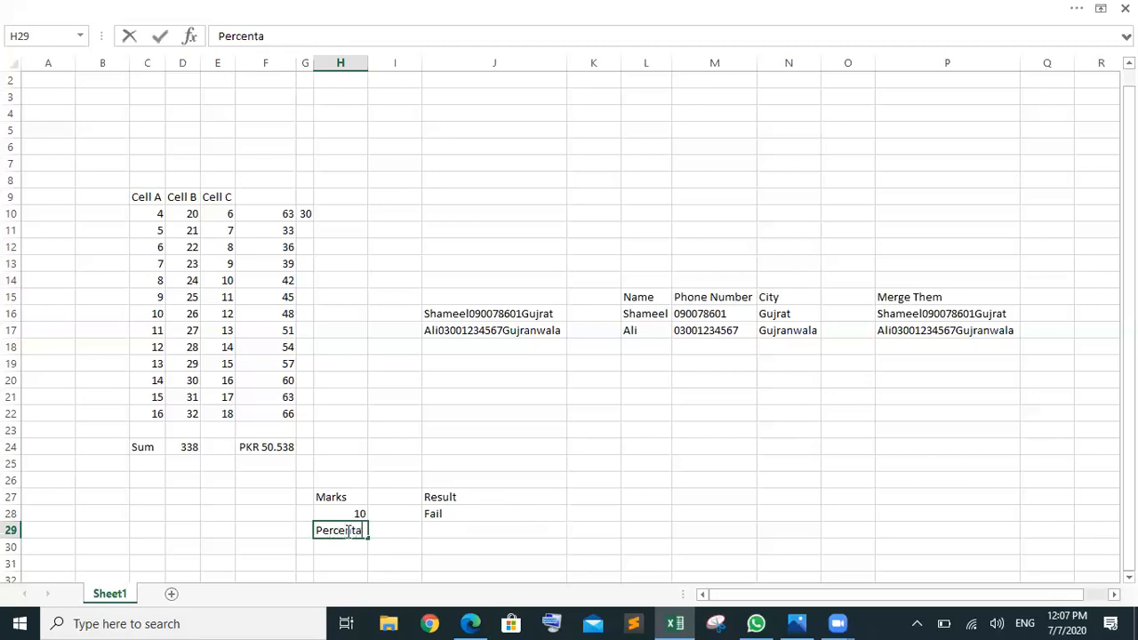
pyautogui.write('ge')
pyautogui.click(14, 62)
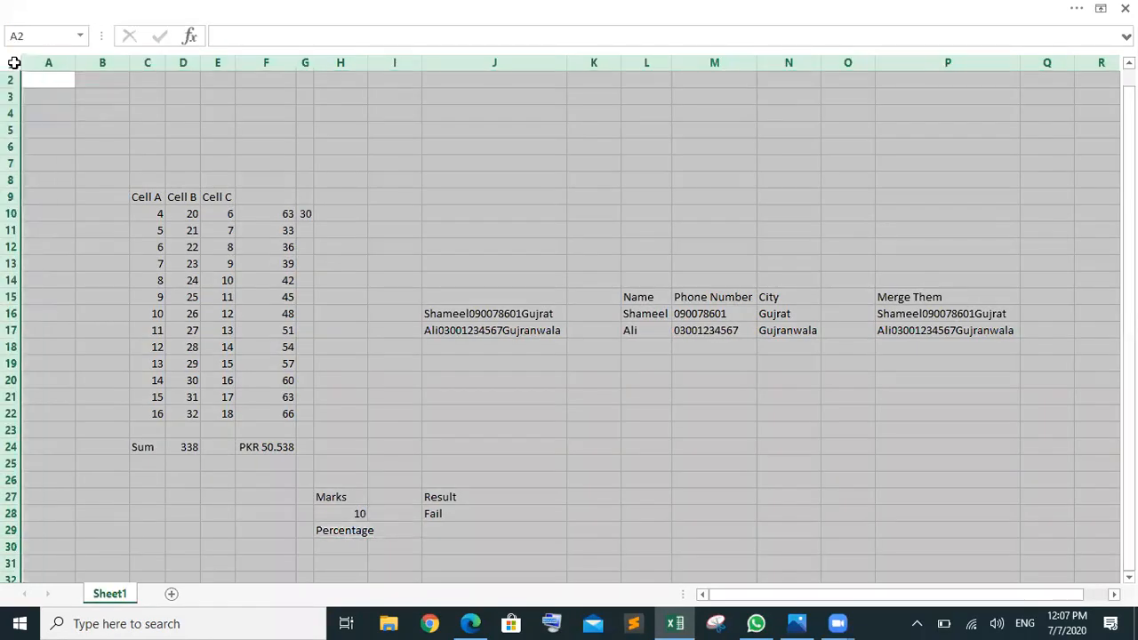
pyautogui.doubleClick(237, 62)
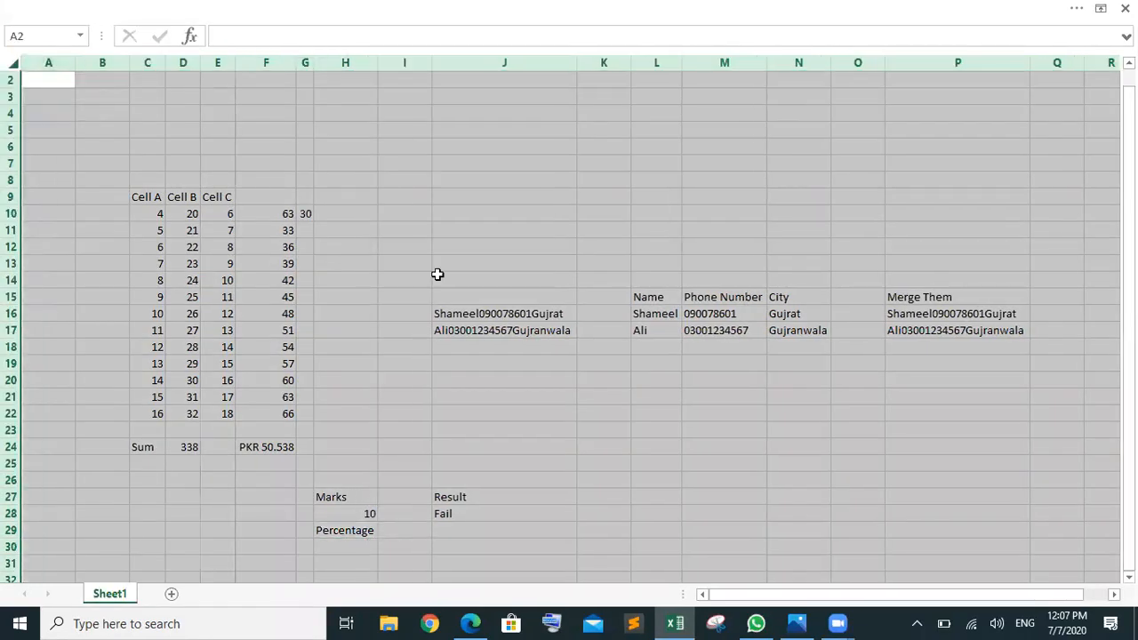
pyautogui.click(472, 542)
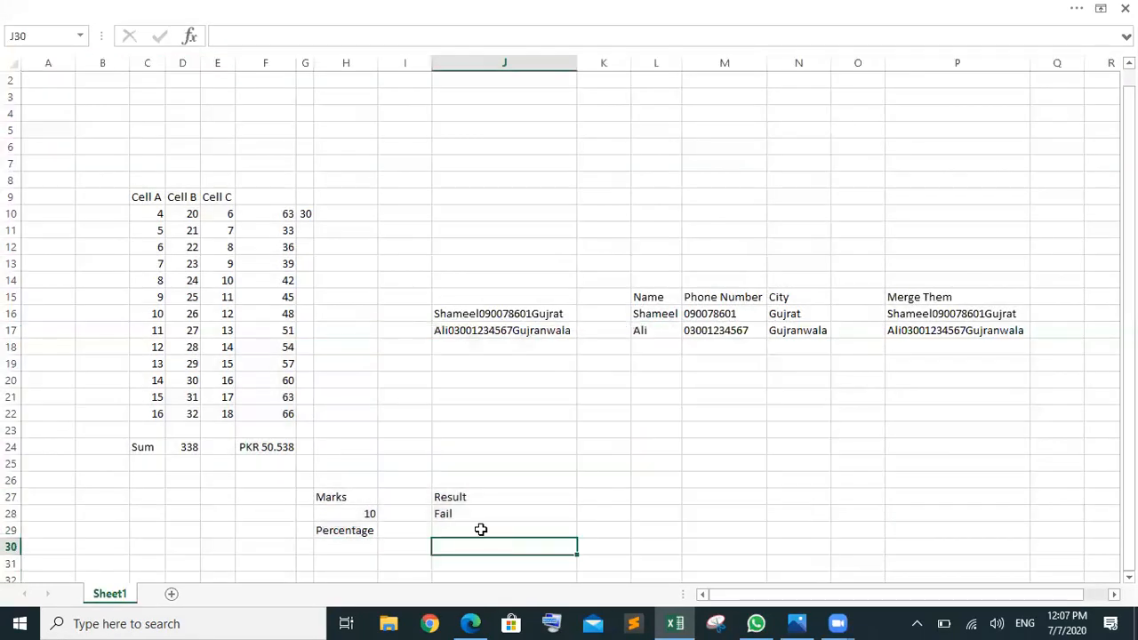
# Step: Type the label 'Grade' in J29 under Result
pyautogui.click(480, 530)
pyautogui.write('Grade')
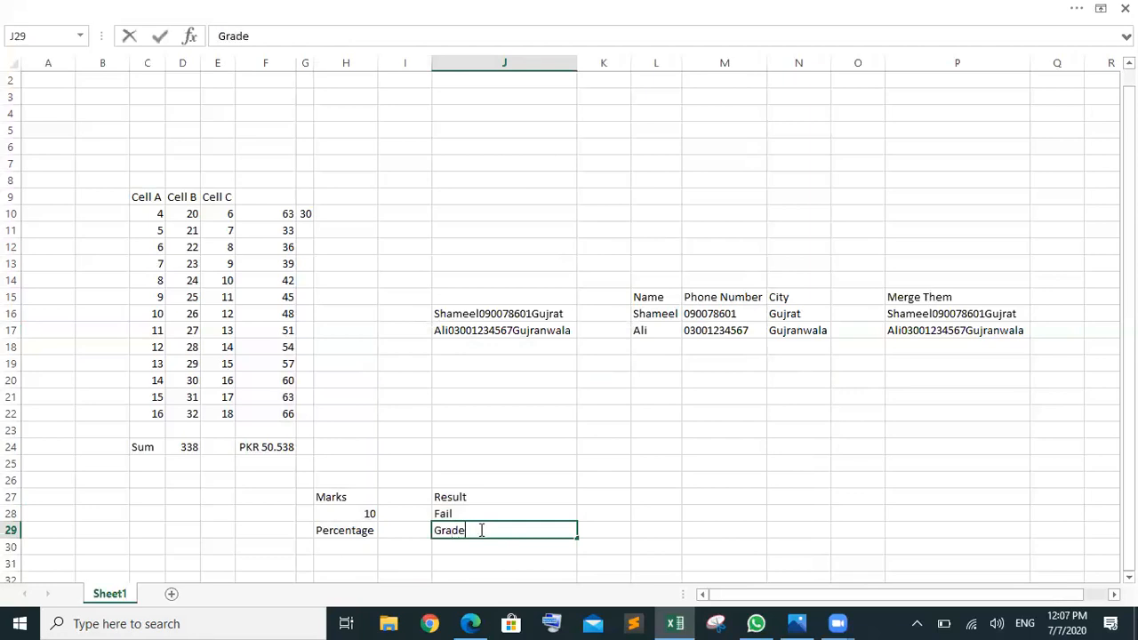
pyautogui.click(653, 530)
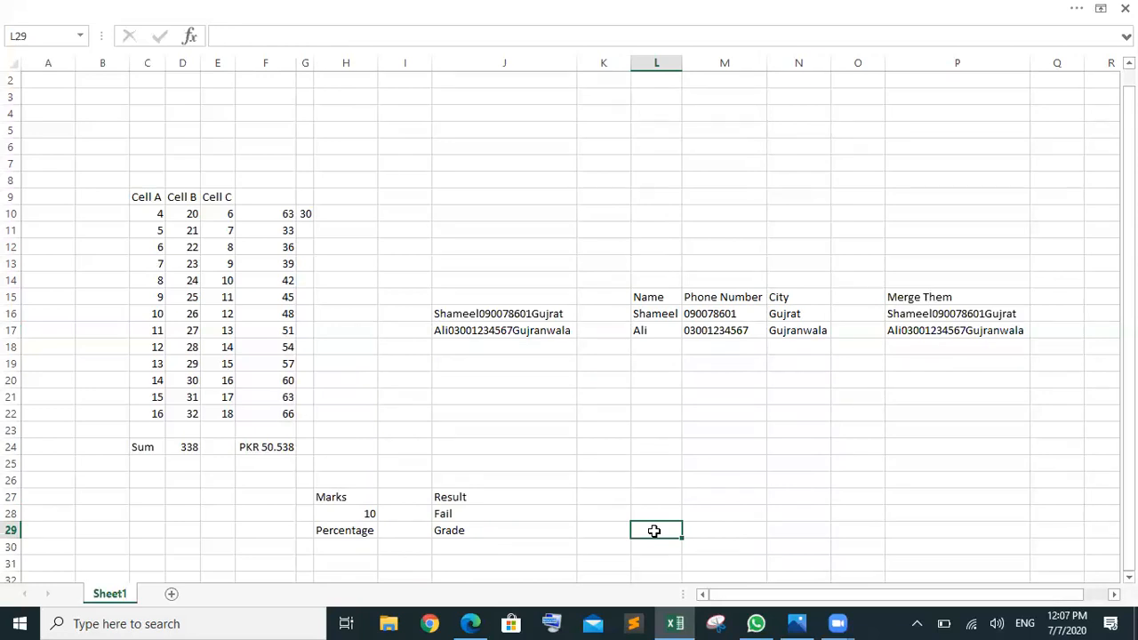
pyautogui.click(497, 546)
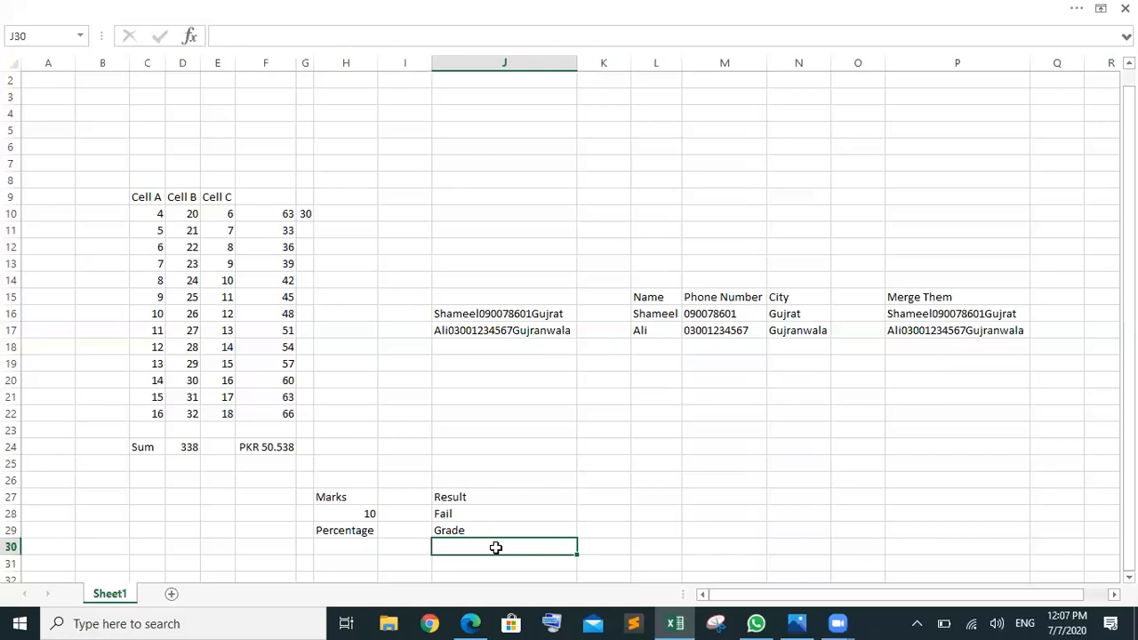
pyautogui.click(846, 530)
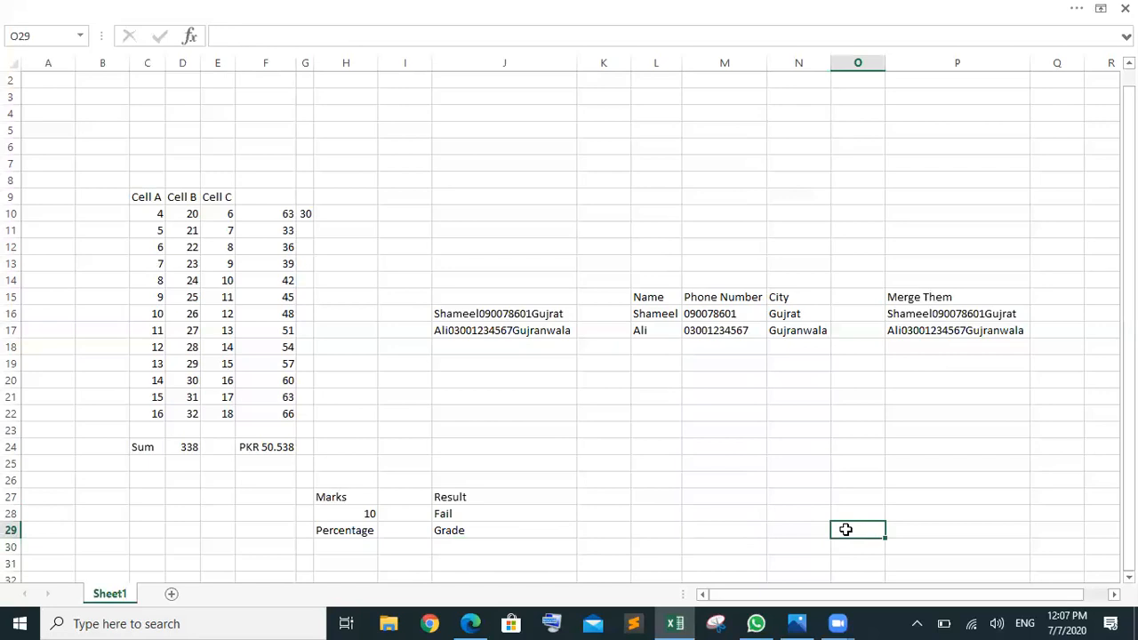
# Step: Enter grade bands 80-100 as A and 60-79 as B in O29:P30
pyautogui.write('80-100')
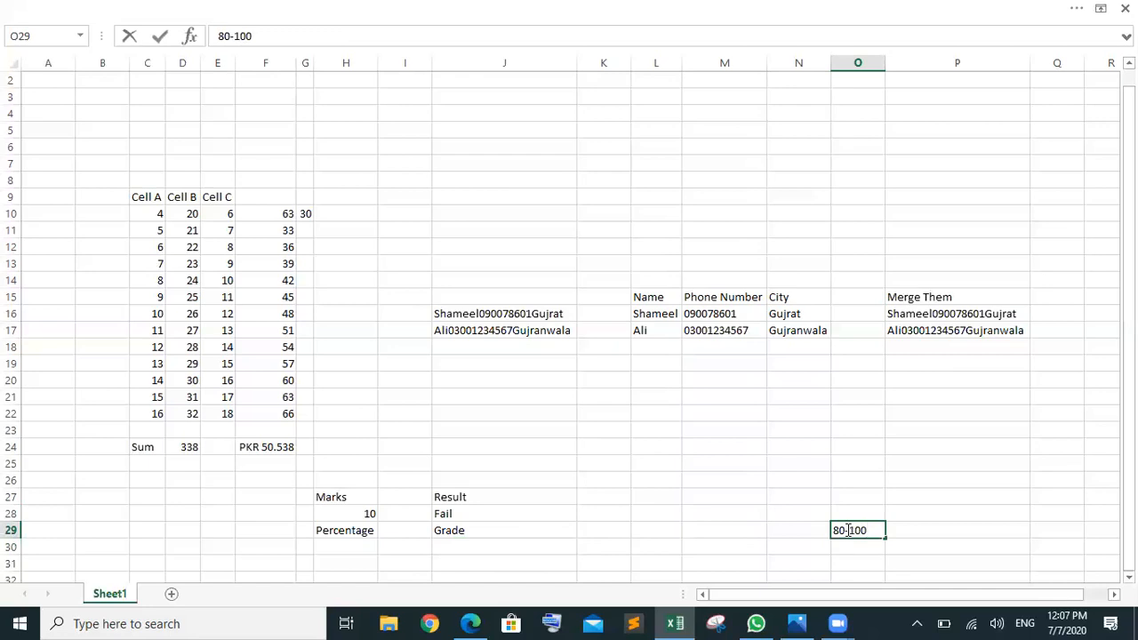
pyautogui.click(950, 530)
pyautogui.write('A')
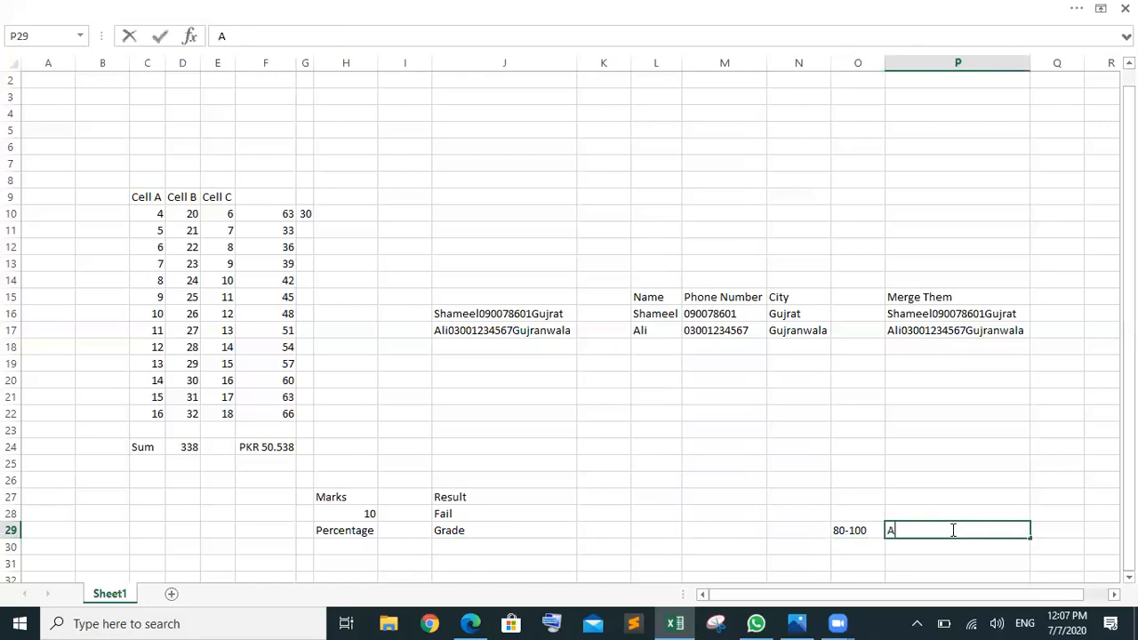
pyautogui.click(857, 544)
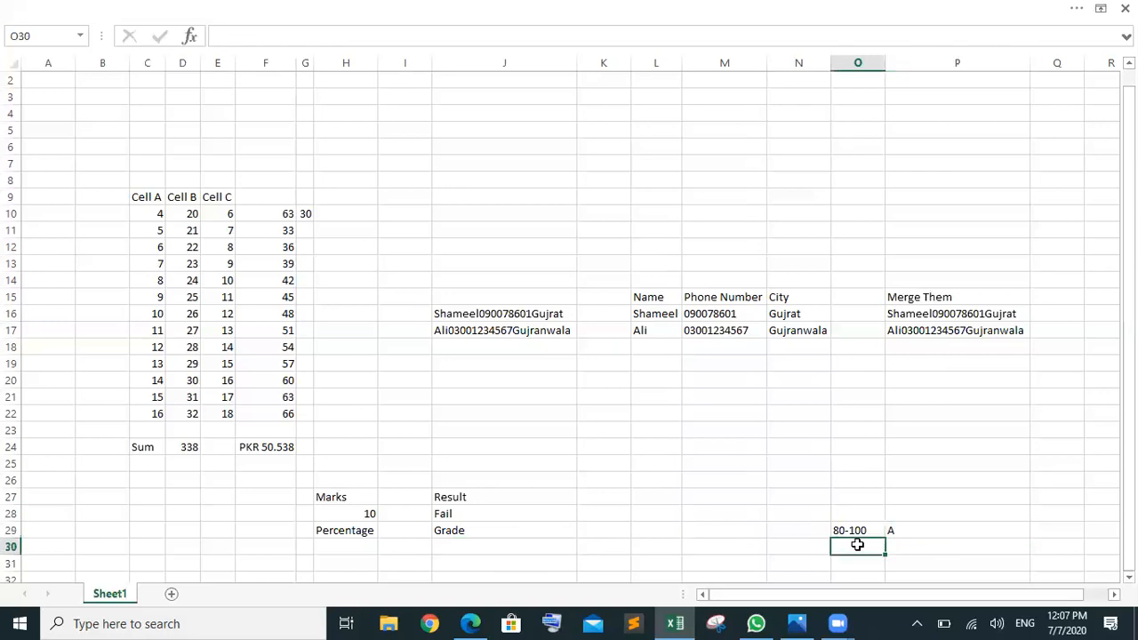
pyautogui.write('60-79')
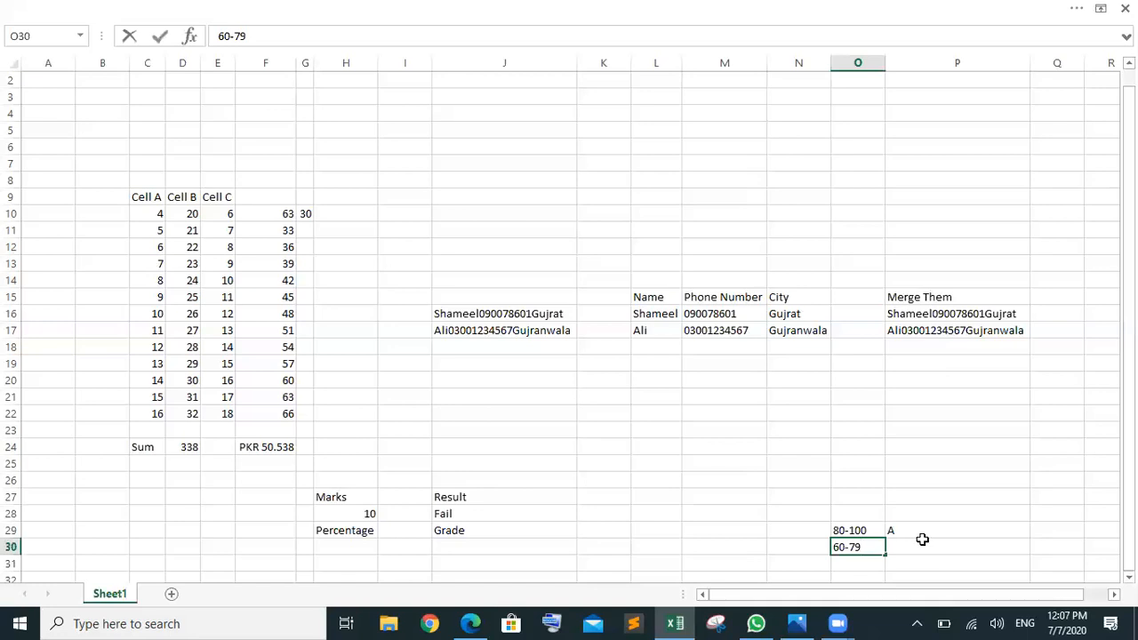
pyautogui.click(922, 544)
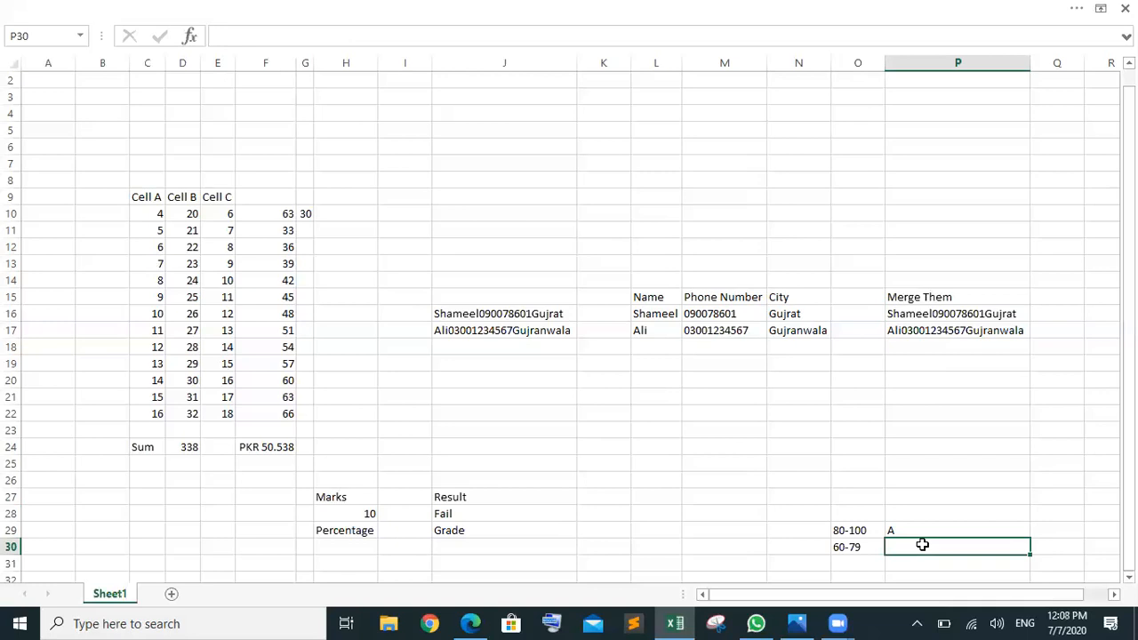
pyautogui.write('B')
pyautogui.click(855, 562)
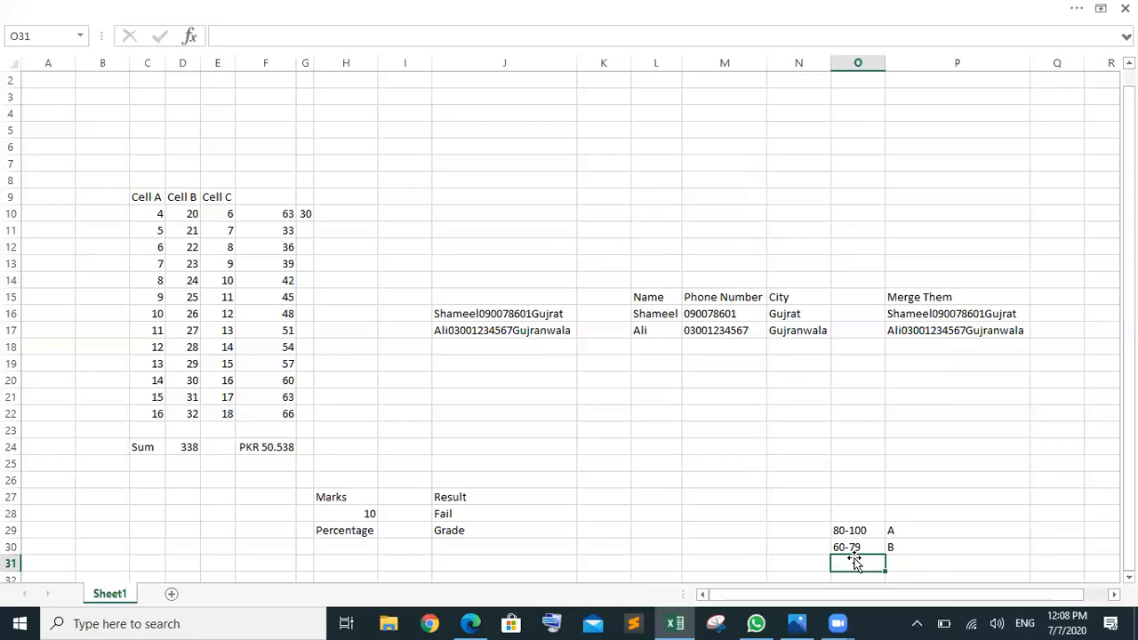
# Step: Add the 40-59 band with grade C in row 31, undoing an accidental overwrite of O29
pyautogui.press('Up')
pyautogui.press('Up')
pyautogui.write('40')
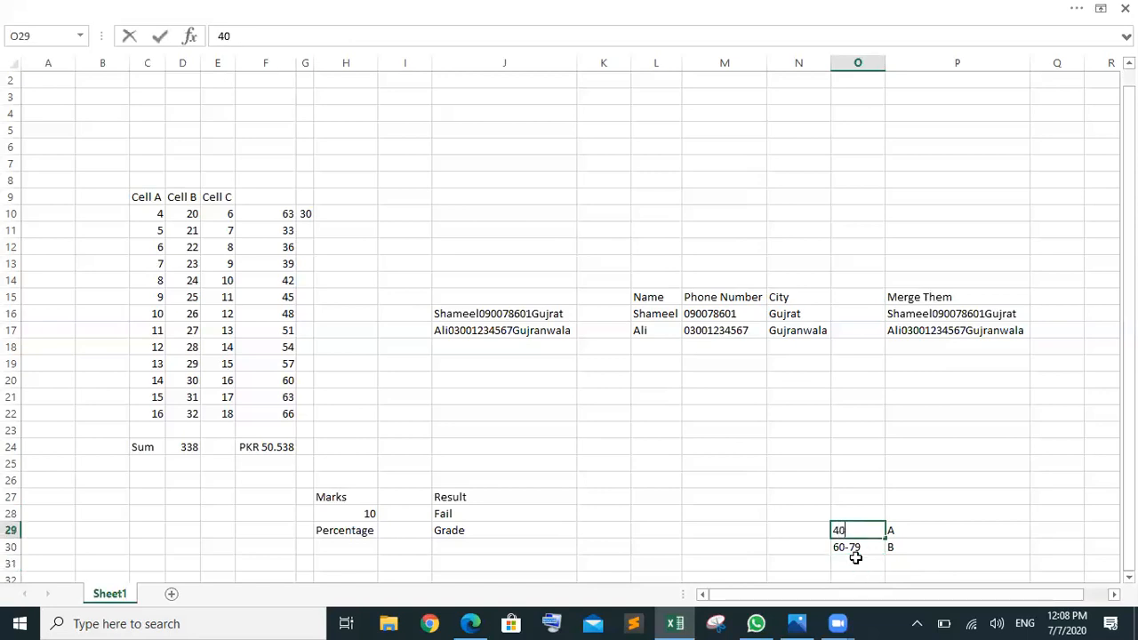
pyautogui.hotkey('ctrl', 'z')
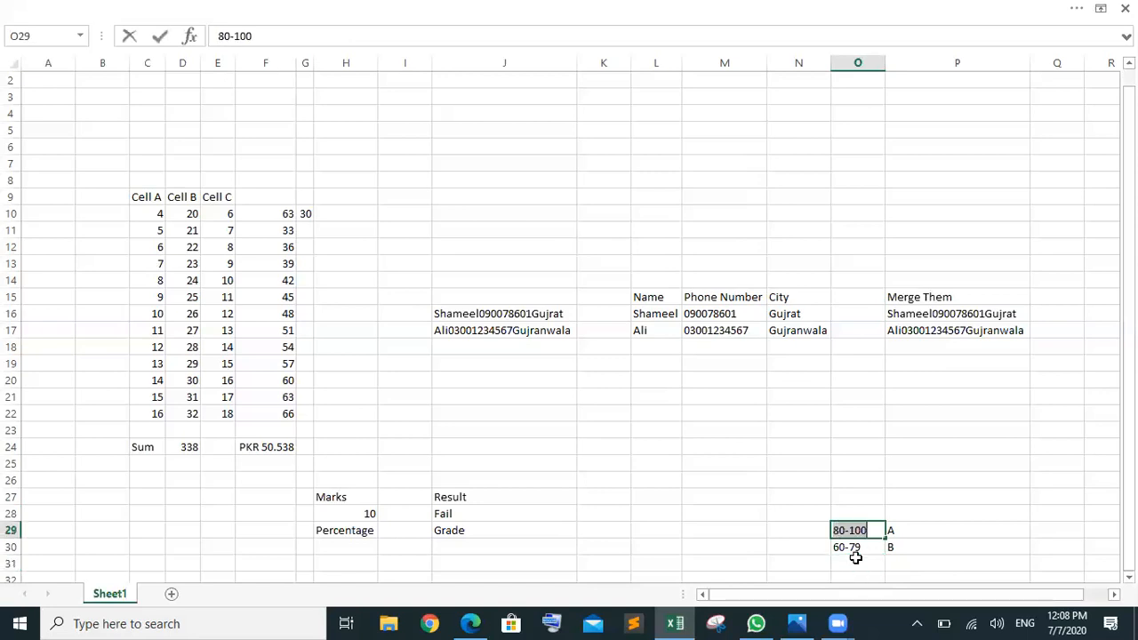
pyautogui.click(855, 563)
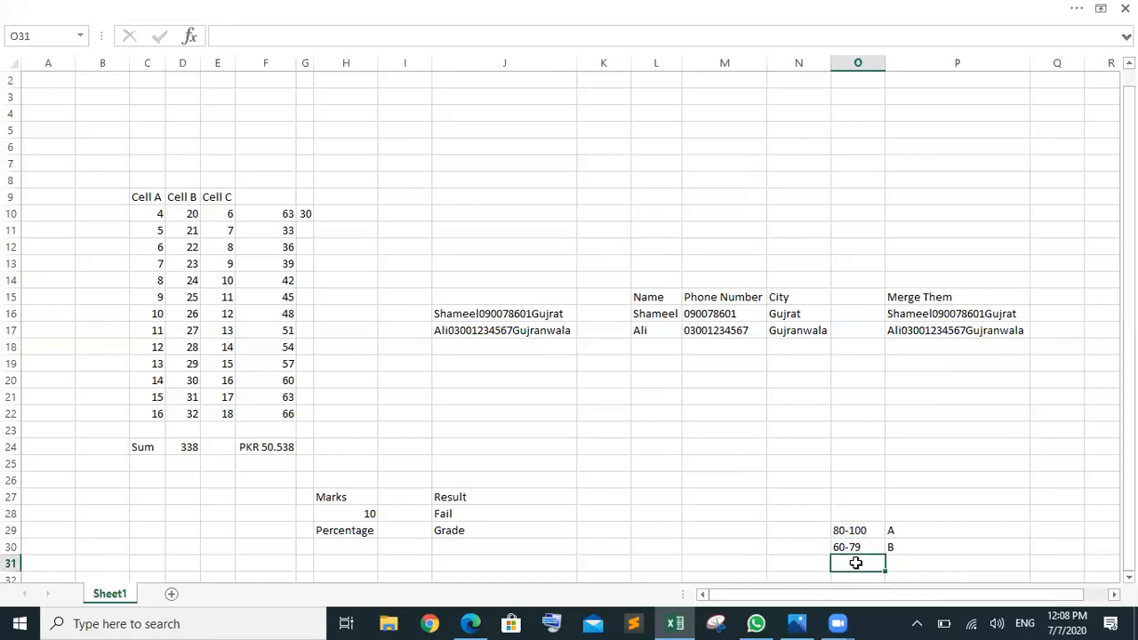
pyautogui.write('40-')
pyautogui.write('599')
pyautogui.press('BackSpace')
pyautogui.press('Tab')
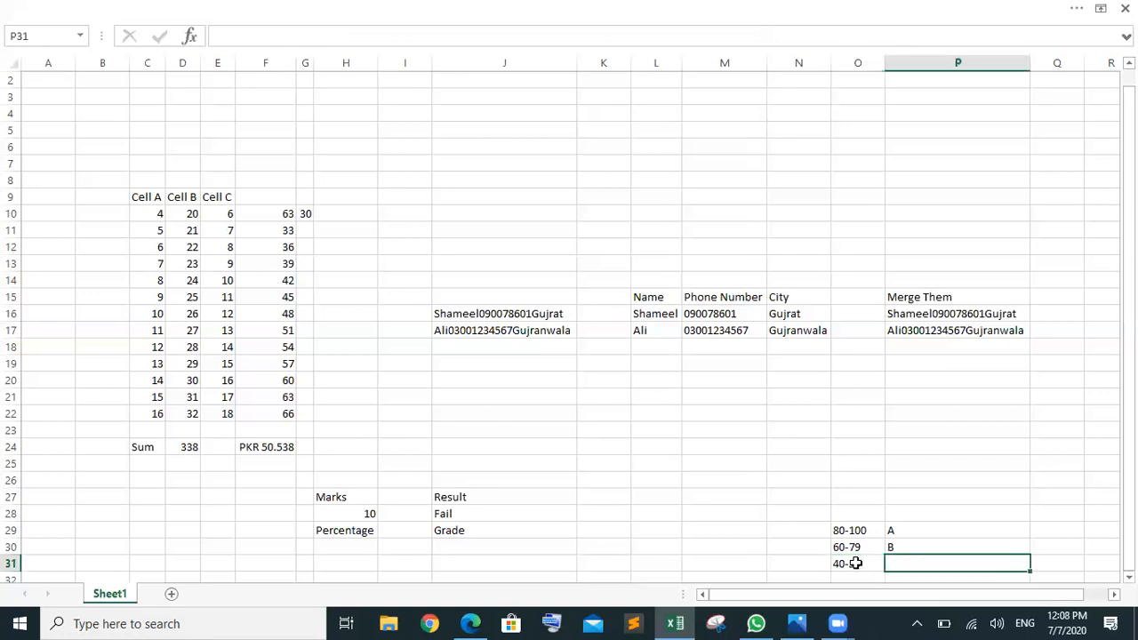
pyautogui.write('C')
pyautogui.click(860, 576)
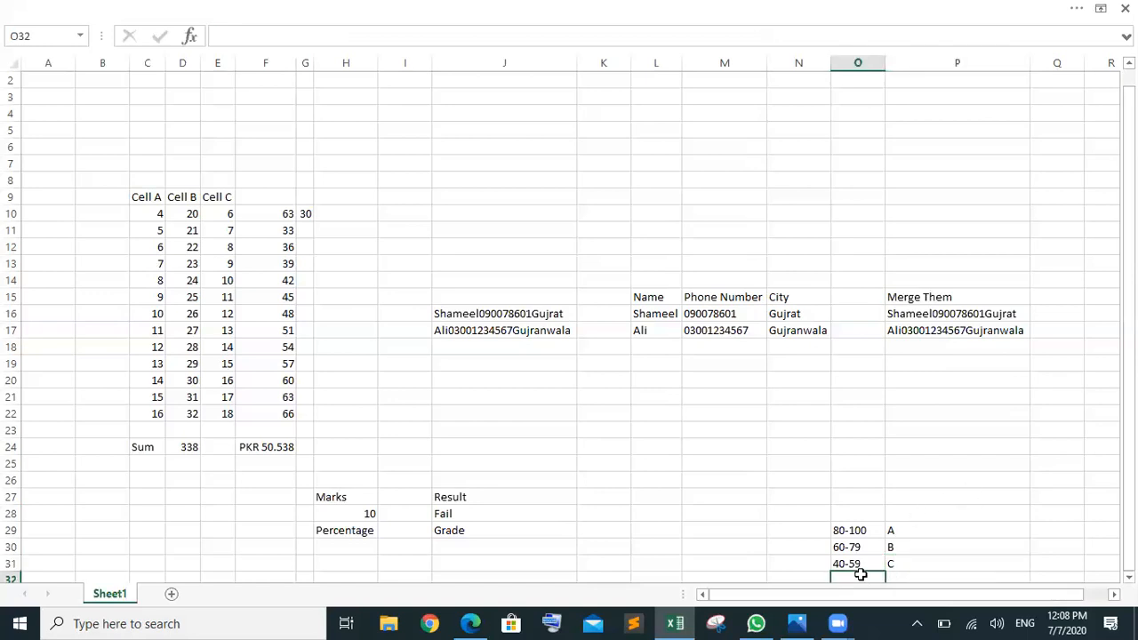
# Step: Add the <39 band with grade U in row 32
pyautogui.press('Right')
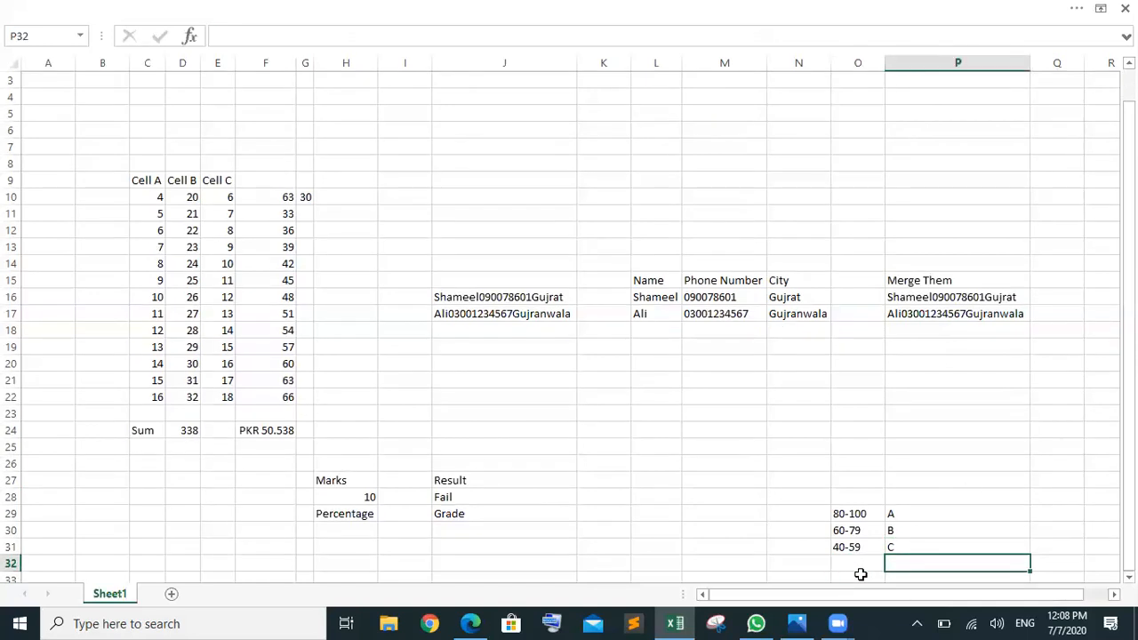
pyautogui.write('U')
pyautogui.click(862, 564)
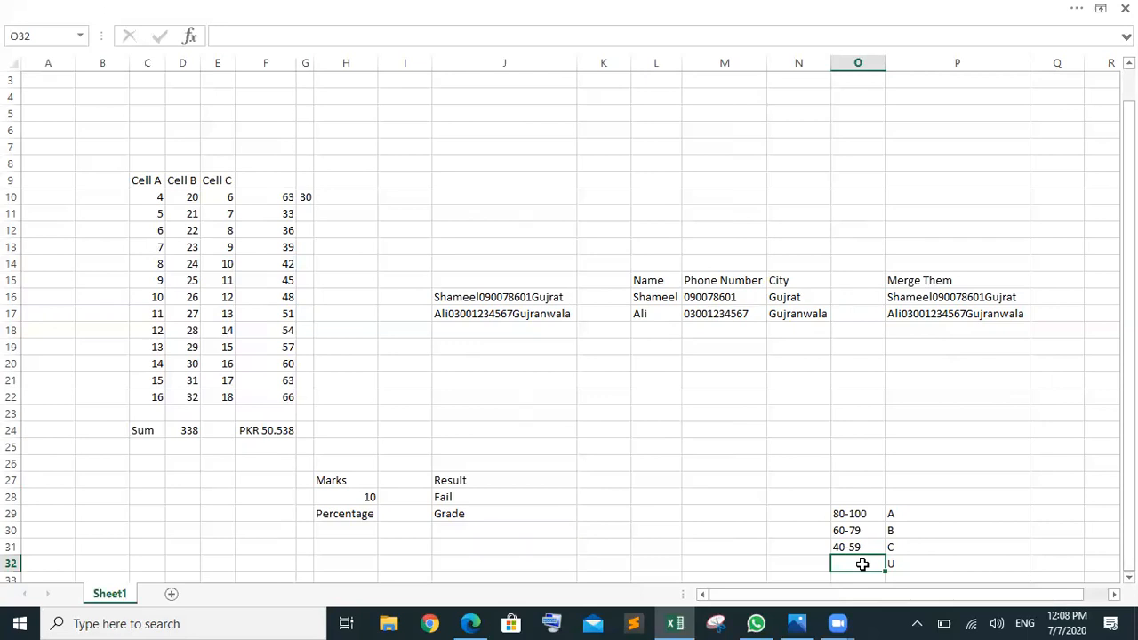
pyautogui.write('<39')
pyautogui.click(671, 519)
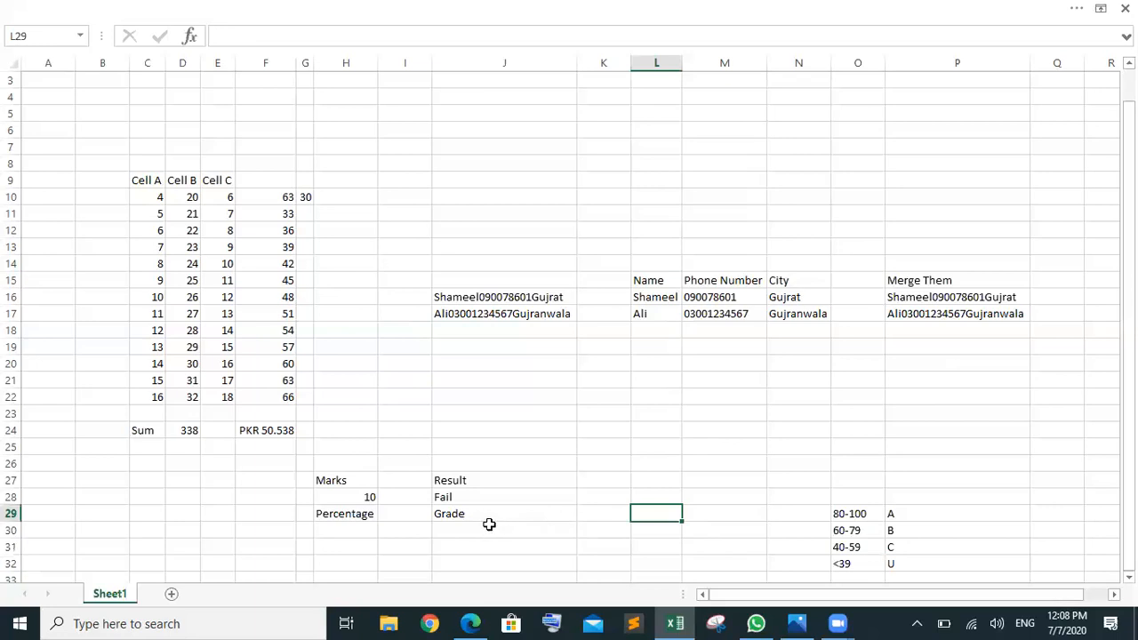
# Step: Begin J30's formula as =IF(H30, referencing the percentage cell
pyautogui.click(446, 528)
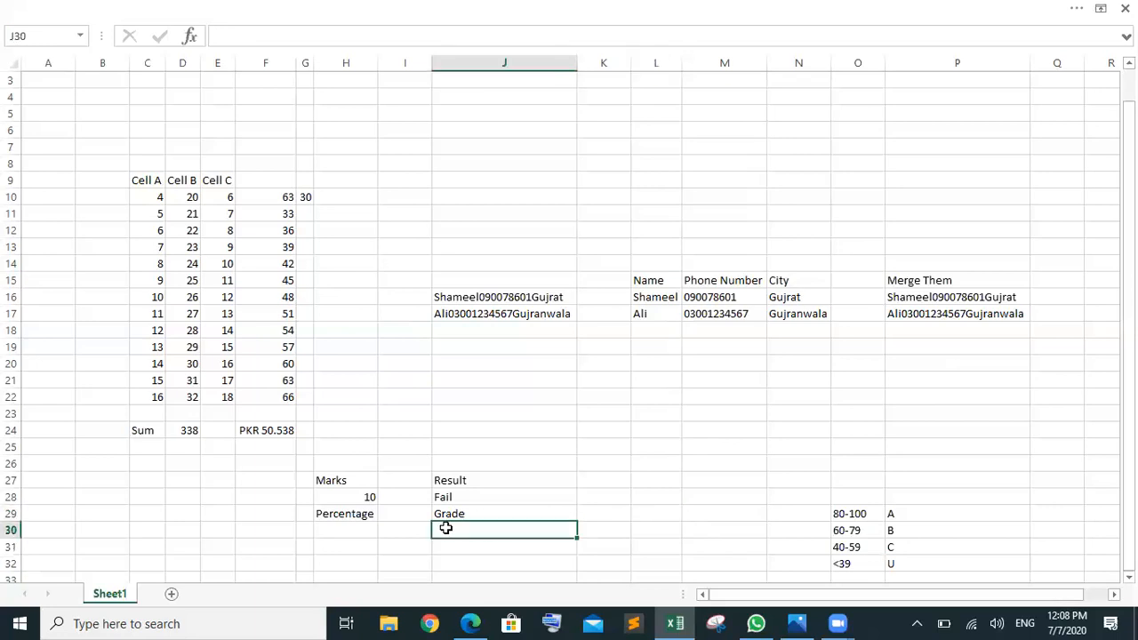
pyautogui.write('=if')
pyautogui.press('Tab')
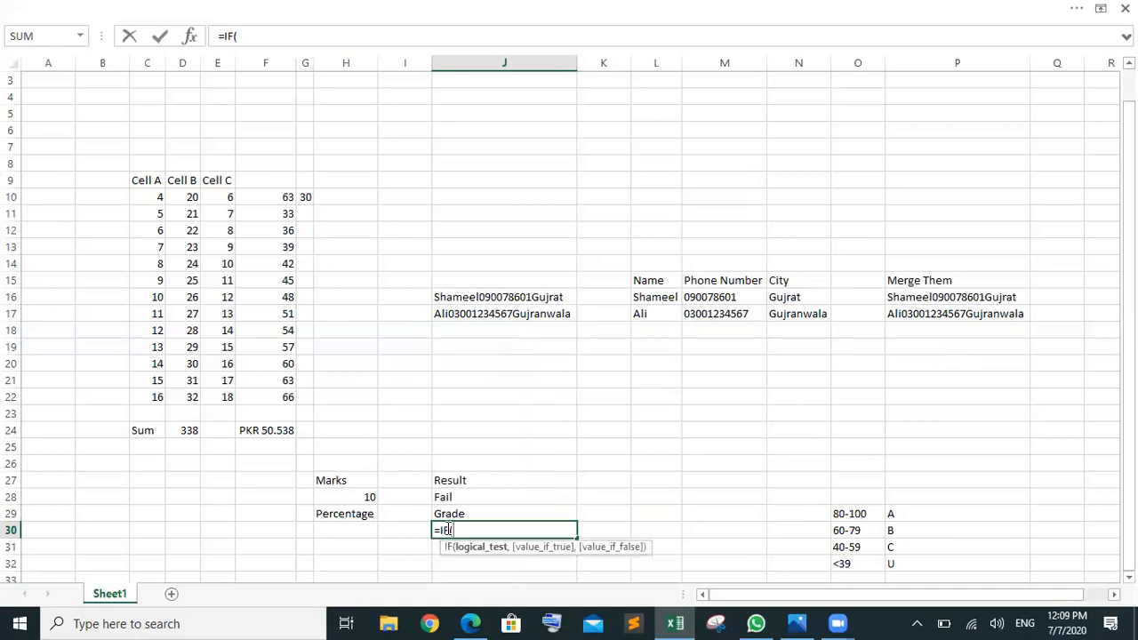
pyautogui.click(352, 530)
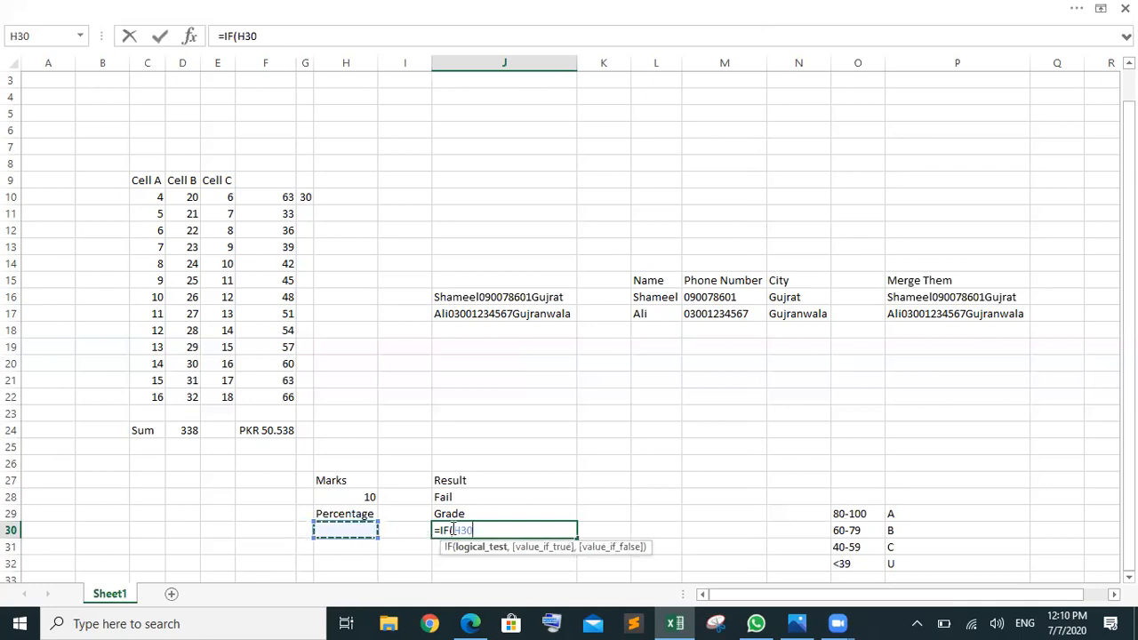
# Step: Complete J30 as =IF(AND(H30>=80,H30<=100),"A","") to award A for 80-100
pyautogui.click(454, 530)
pyautogui.write('ANE')
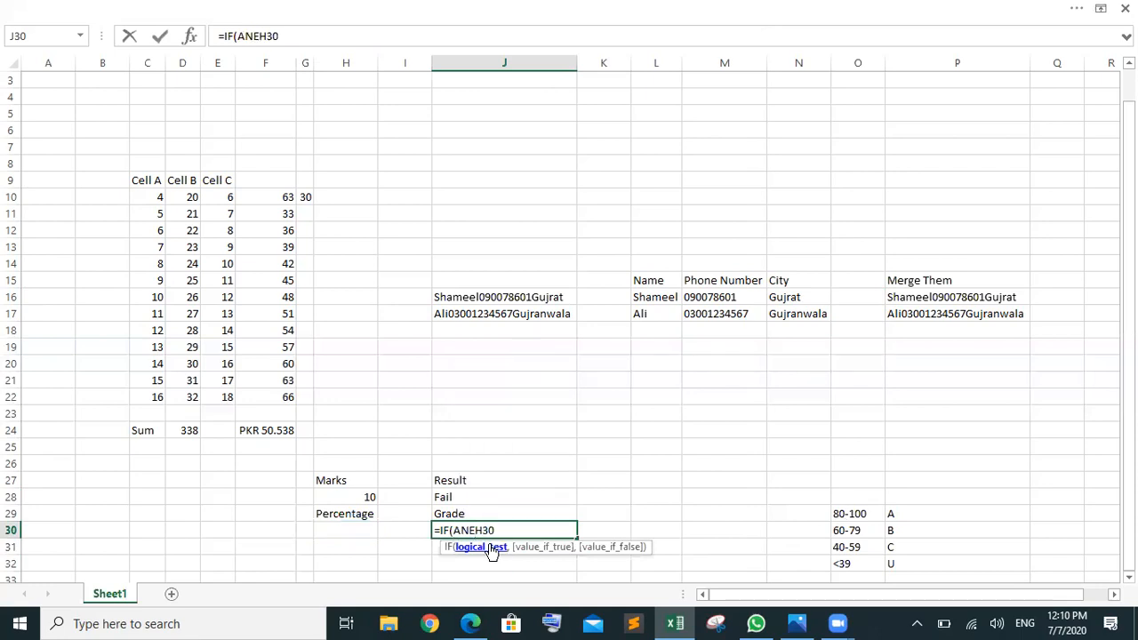
pyautogui.write('(')
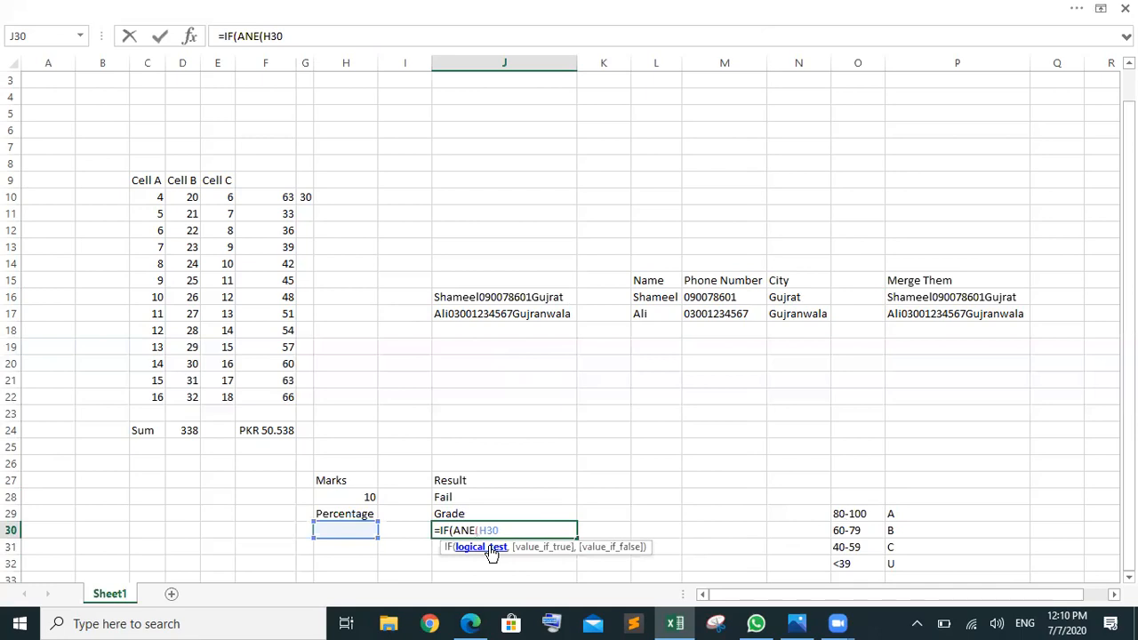
pyautogui.press('BackSpace')
pyautogui.write('D')
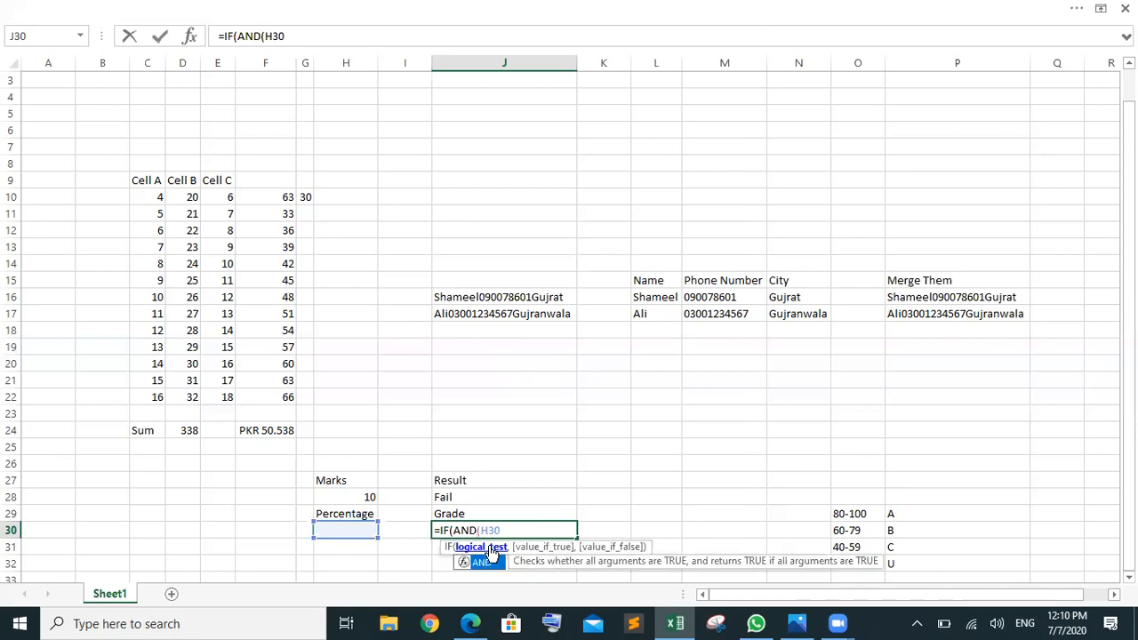
pyautogui.press('Right')
pyautogui.press('Right')
pyautogui.press('Right')
pyautogui.press('Right')
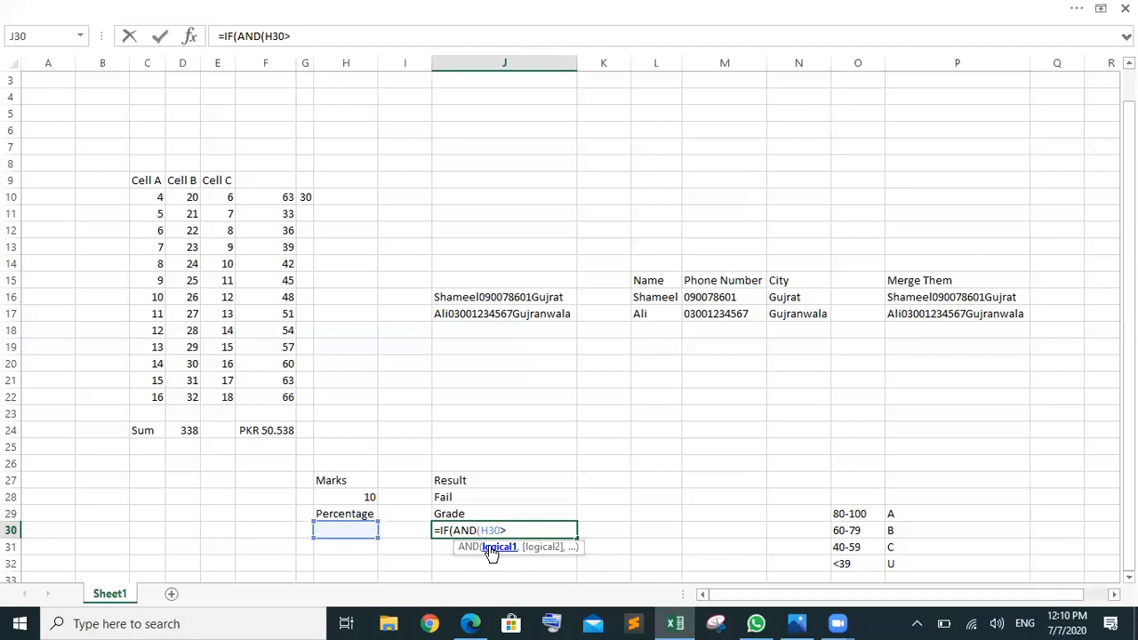
pyautogui.write('=')
pyautogui.write('80,')
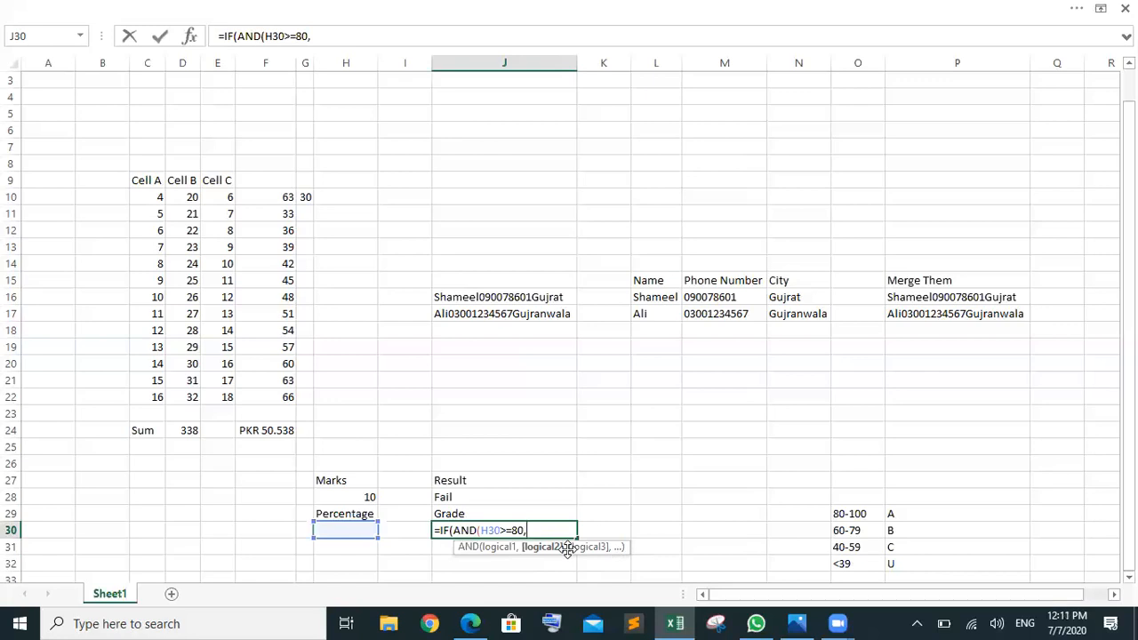
pyautogui.write('H30<=100')
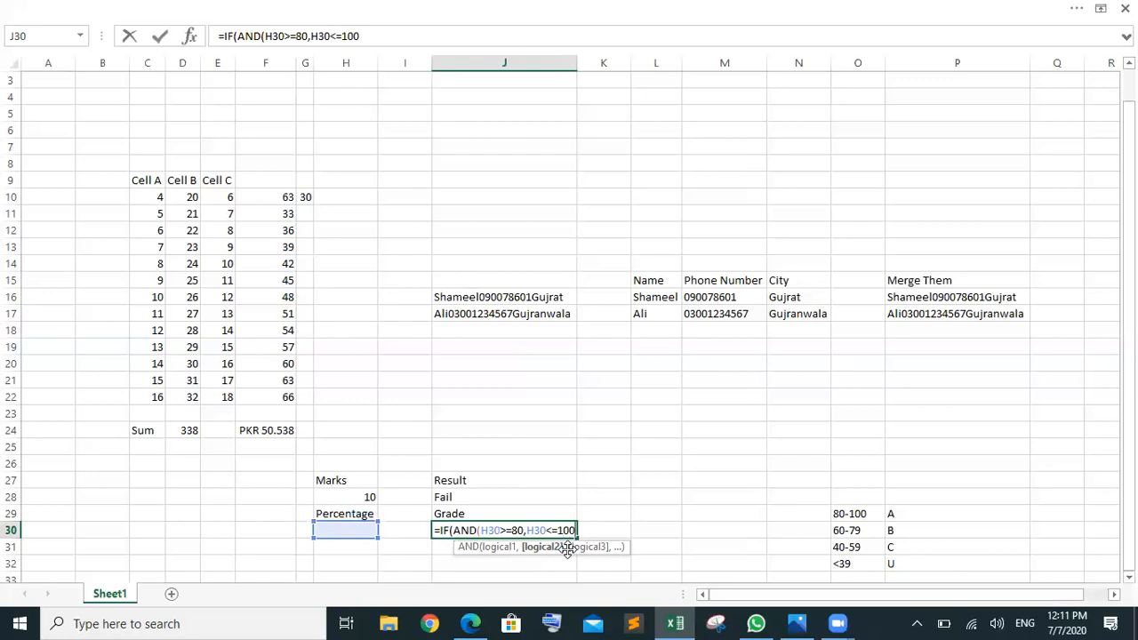
pyautogui.write(')')
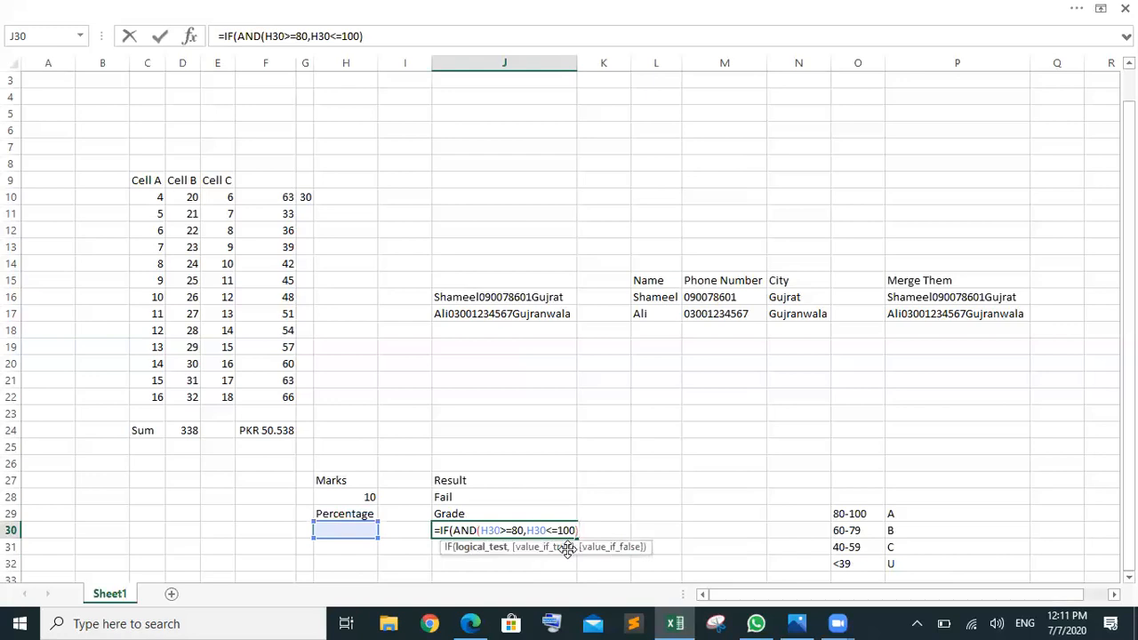
pyautogui.write(',')
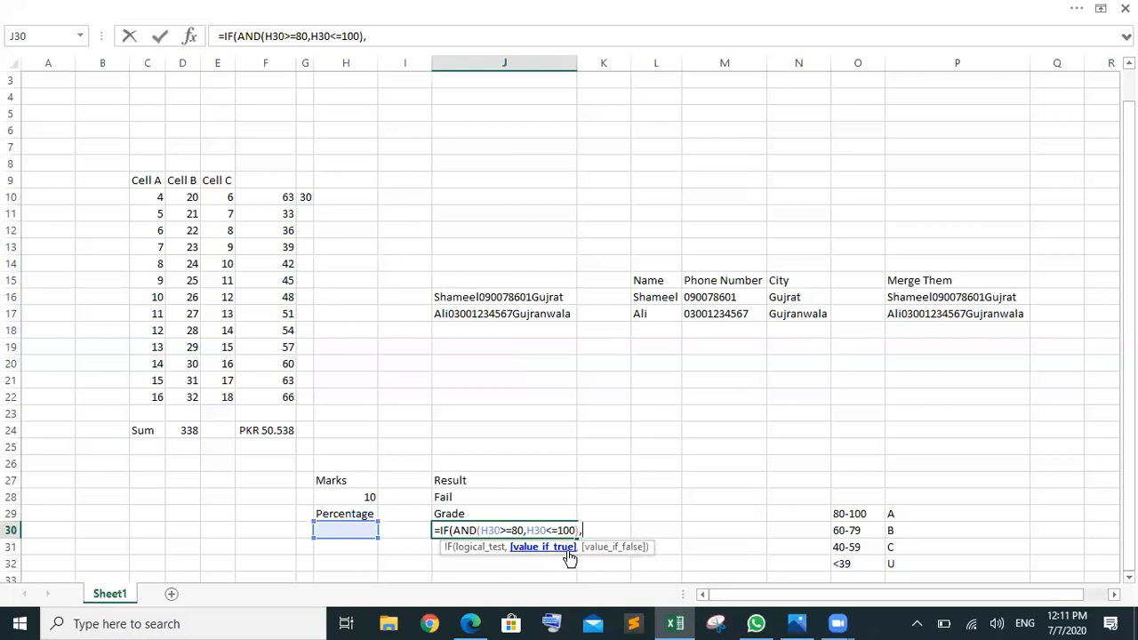
pyautogui.write('A')
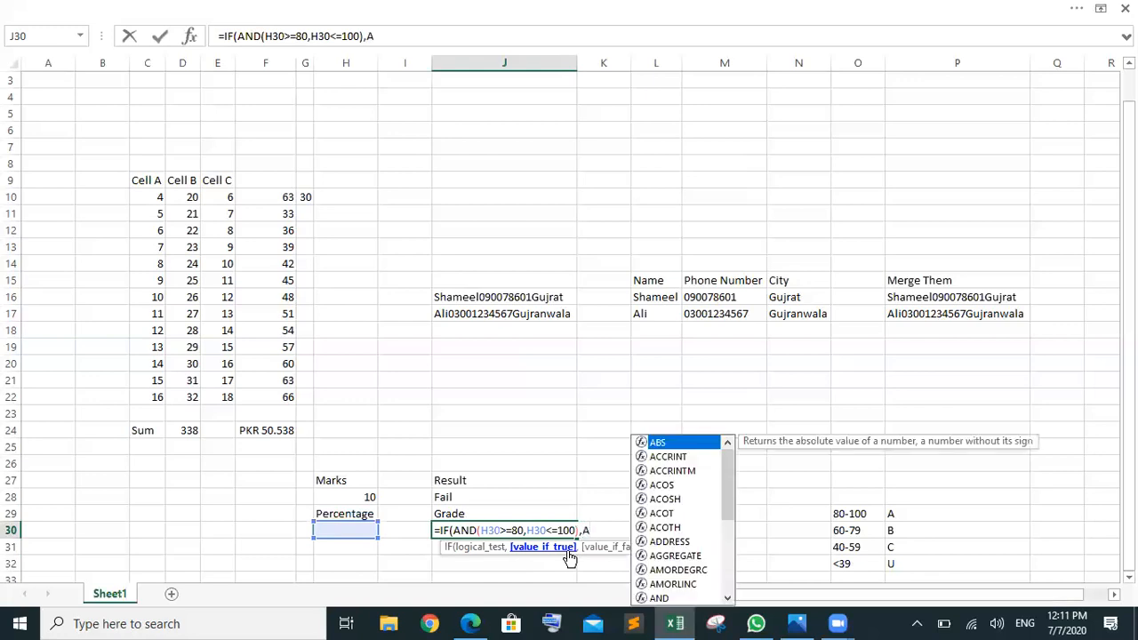
pyautogui.press('BackSpace')
pyautogui.write('"A"')
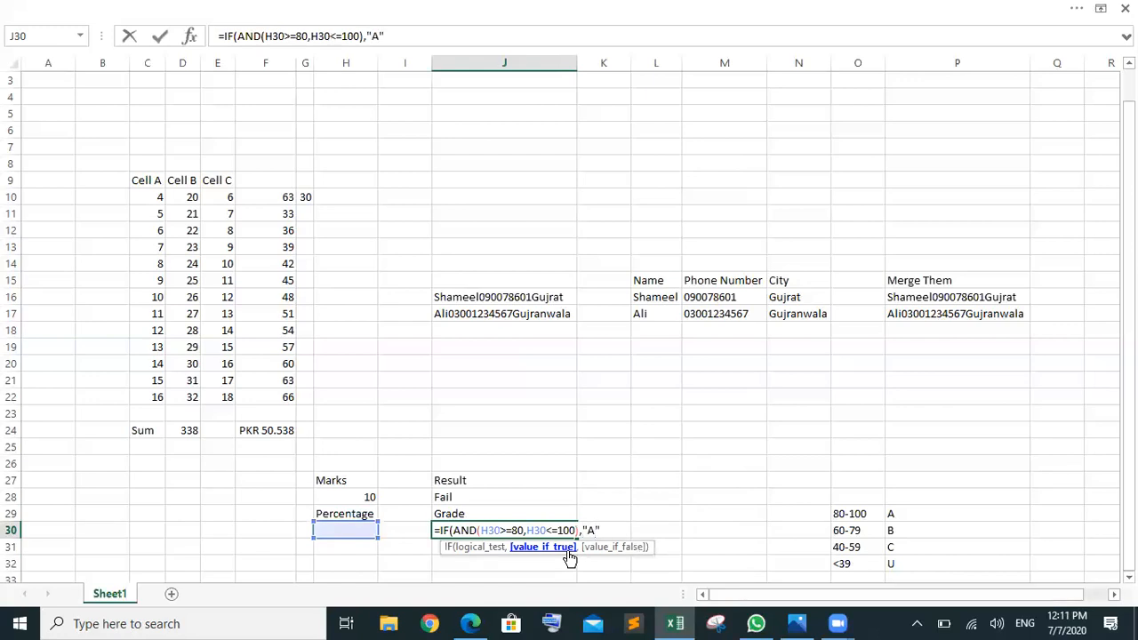
pyautogui.write(',""')
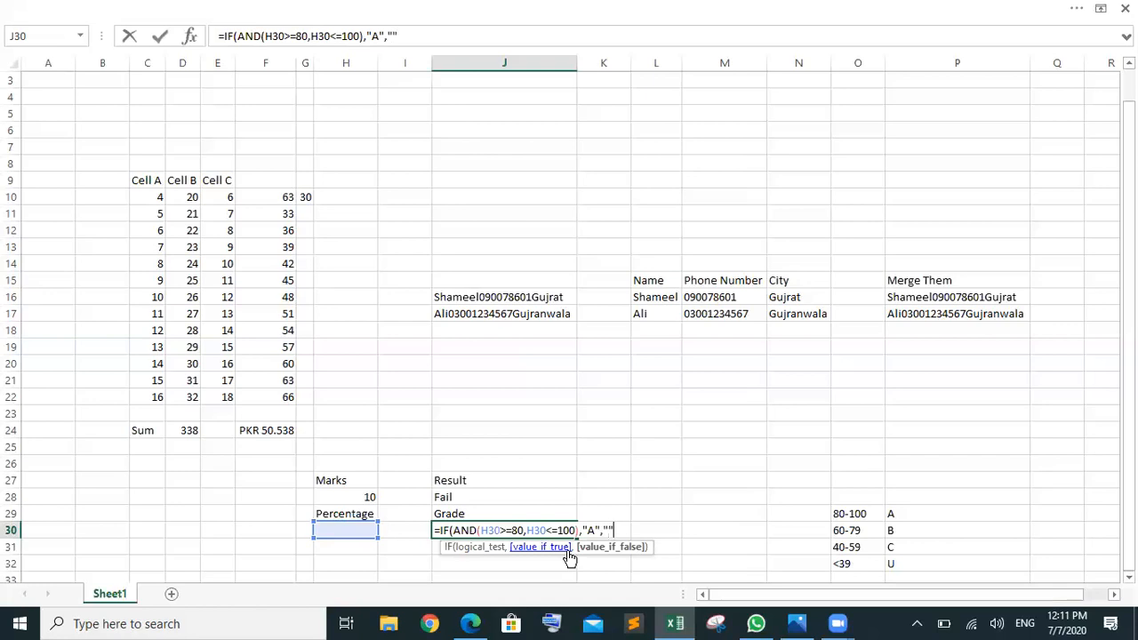
pyautogui.write(')')
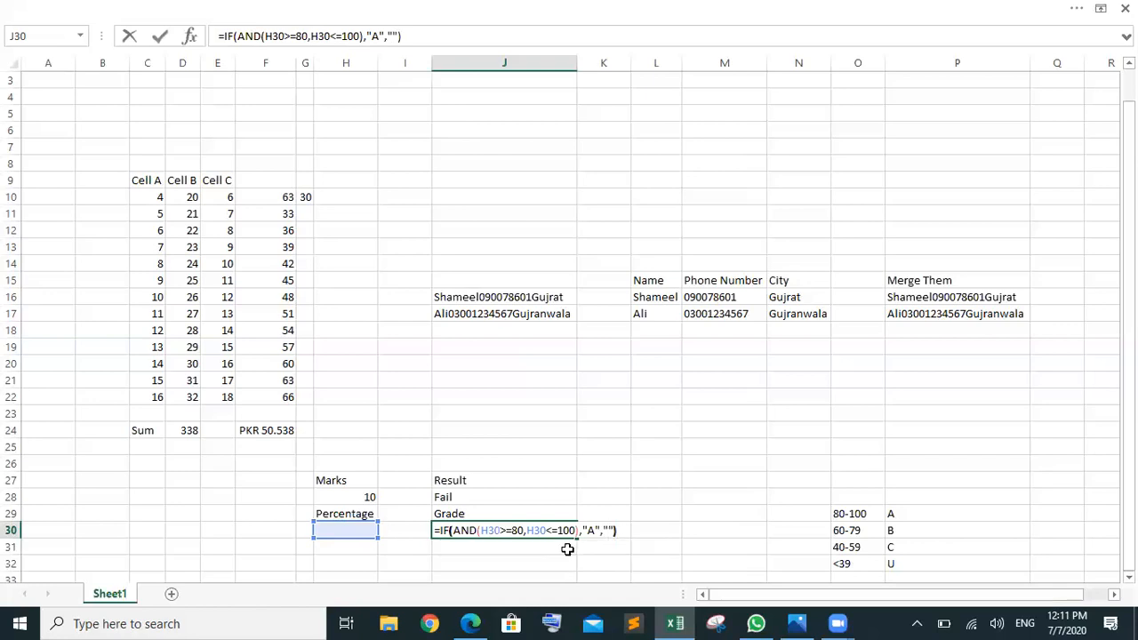
pyautogui.press('Return')
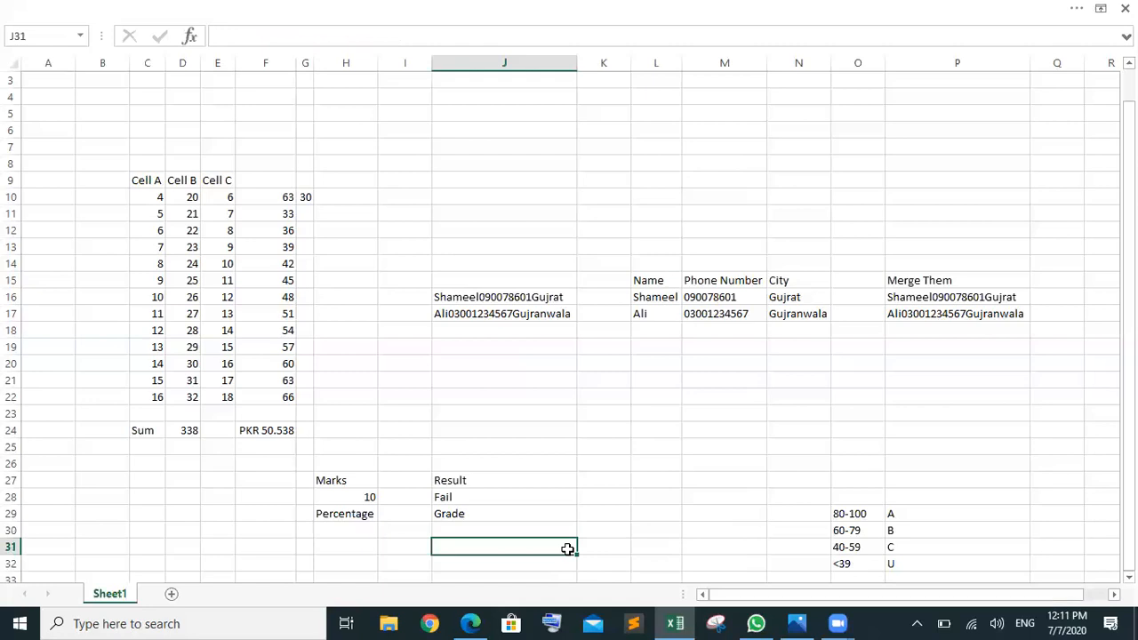
# Step: Try the test percentages 81 and then 99 in H30
pyautogui.click(351, 530)
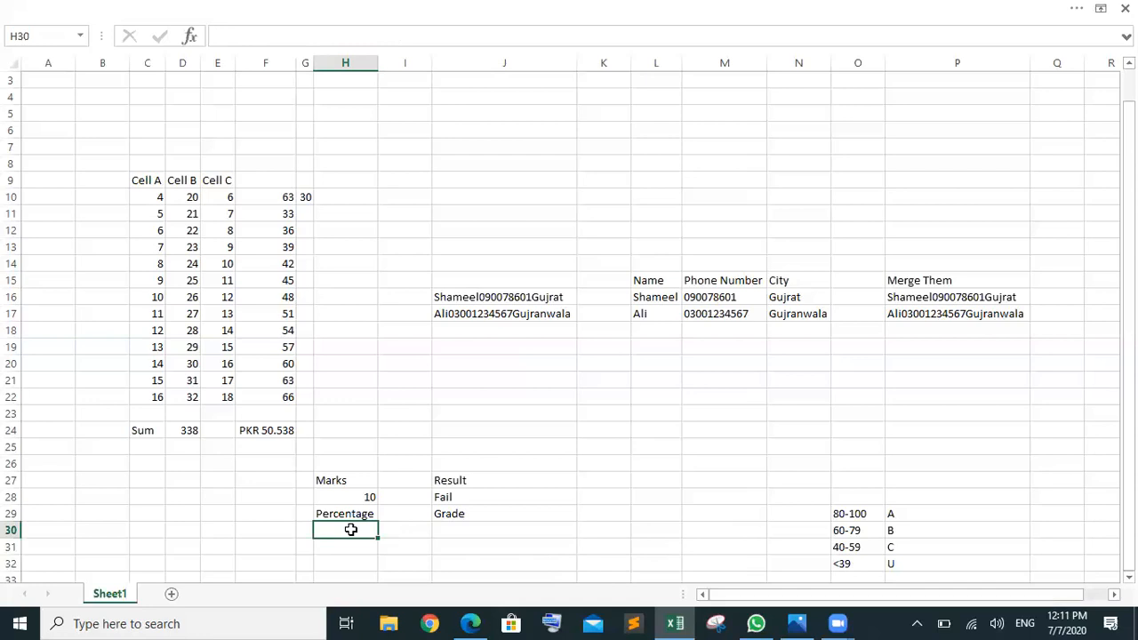
pyautogui.write('81')
pyautogui.click(428, 567)
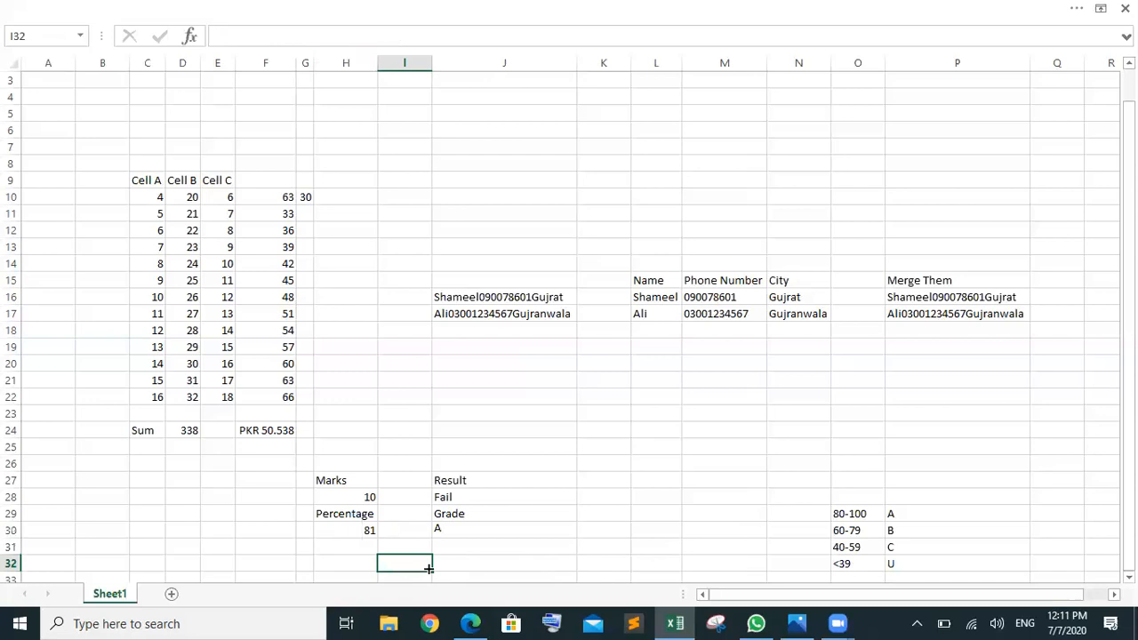
pyautogui.click(367, 530)
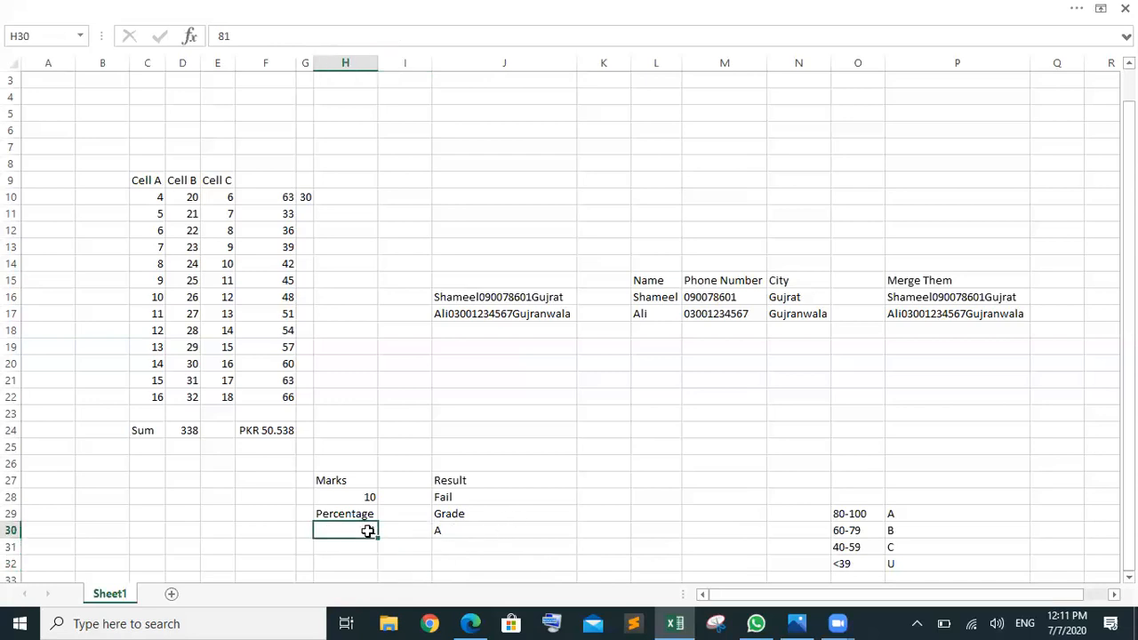
pyautogui.write('99')
pyautogui.click(485, 573)
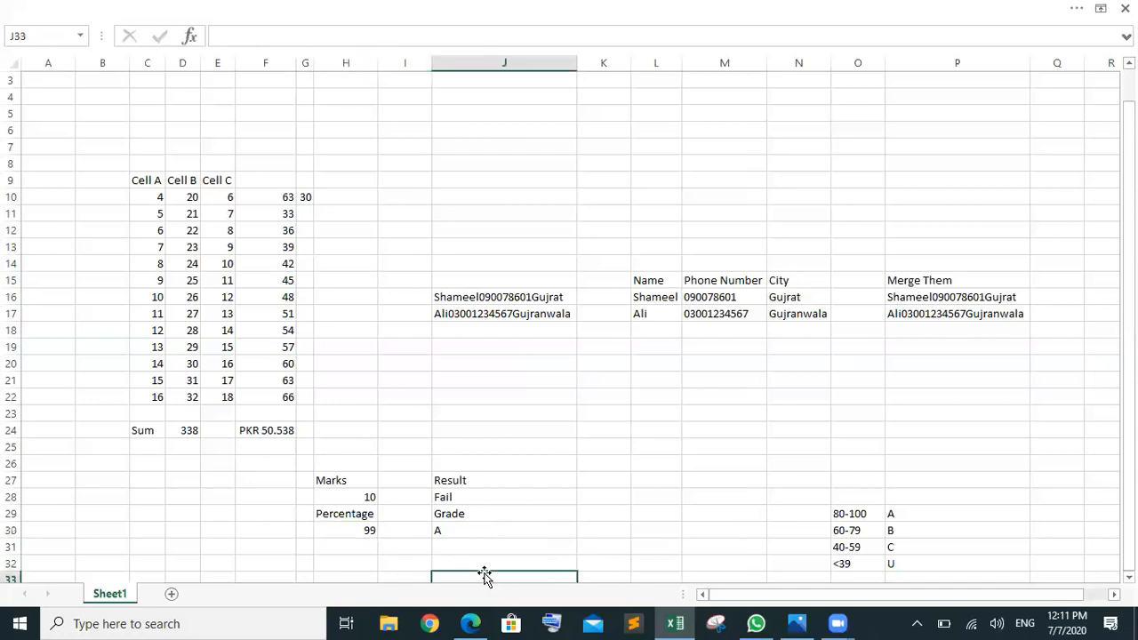
# Step: Enter 101 in H30 and select J30 to check its grade formula
pyautogui.click(345, 528)
pyautogui.write('101')
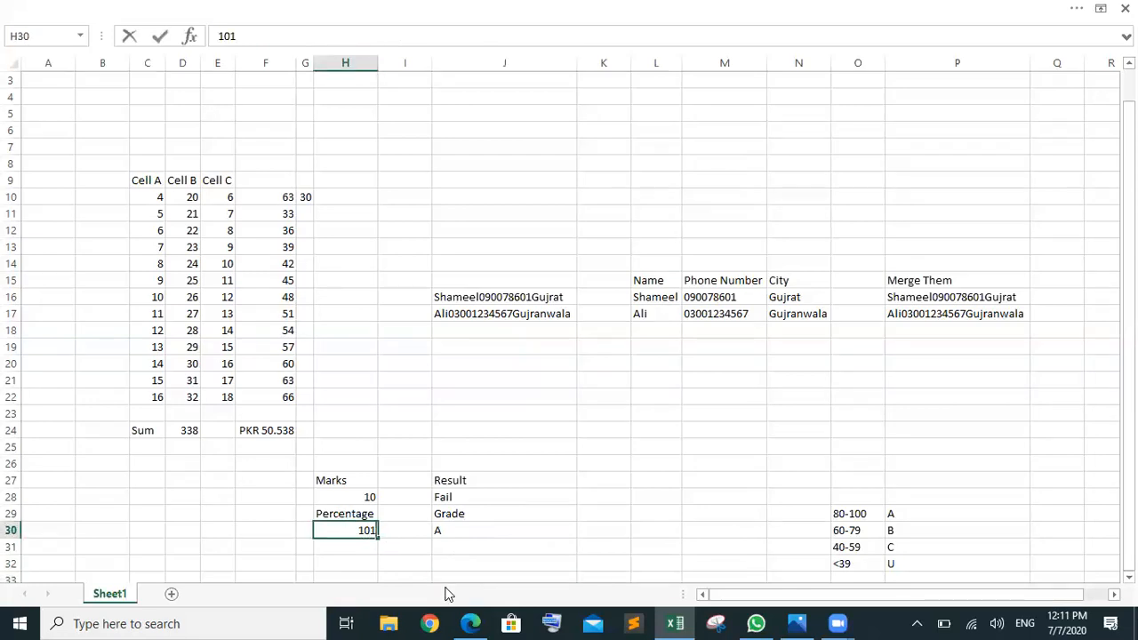
pyautogui.click(457, 561)
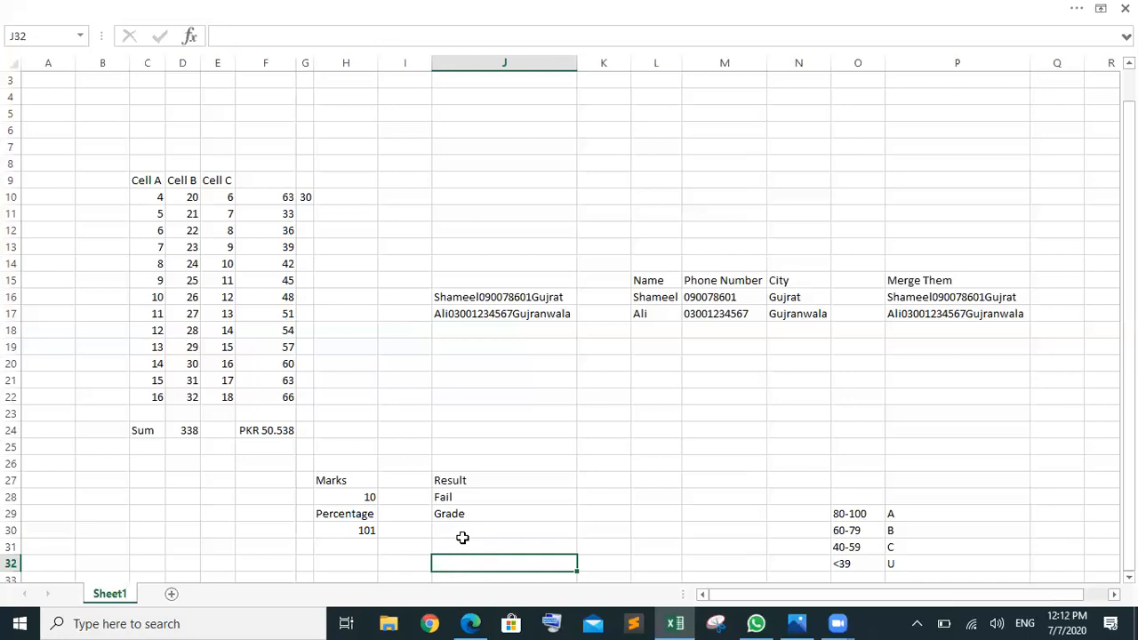
pyautogui.click(470, 534)
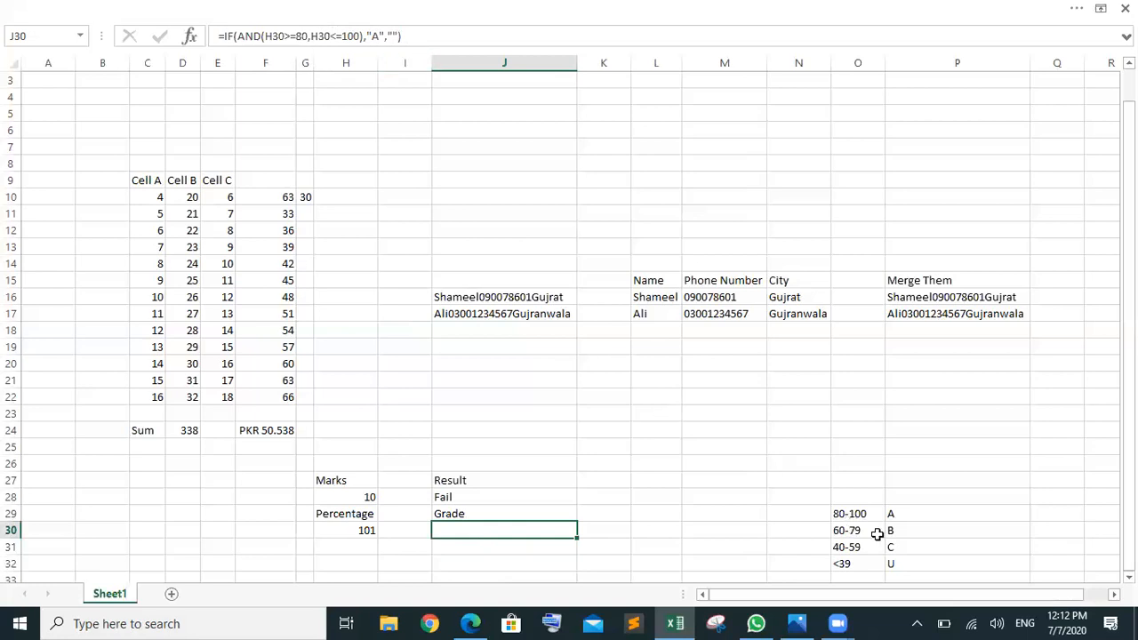
# Step: Replace the blank false result after "A" in J30's formula with an empty nested IF()
pyautogui.click(399, 36)
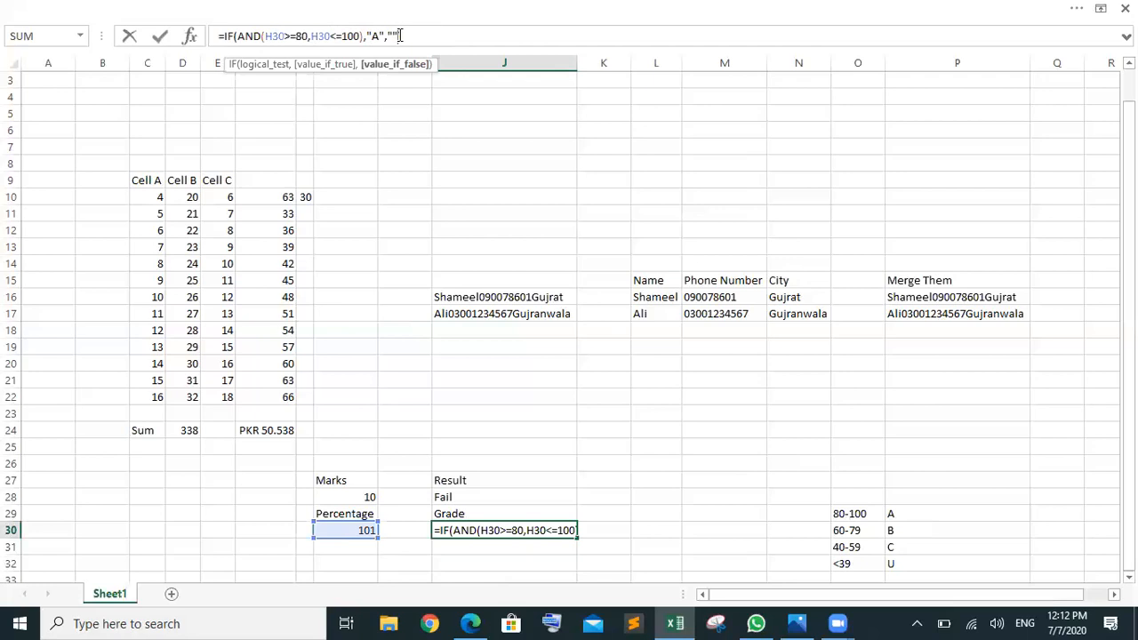
pyautogui.press('BackSpace')
pyautogui.press('BackSpace')
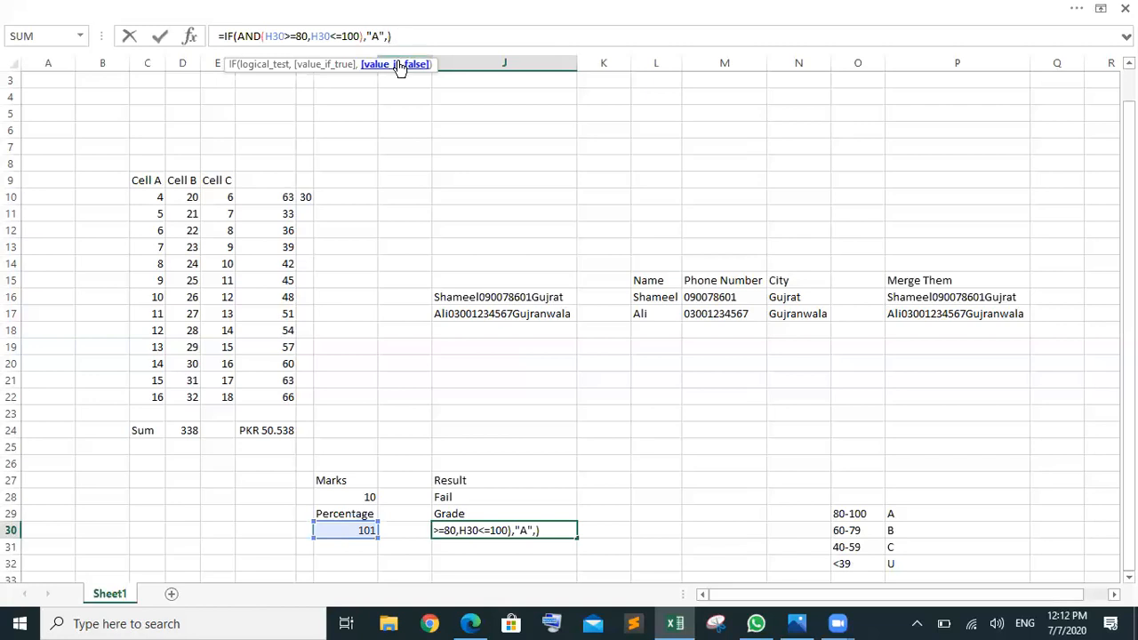
pyautogui.write('if')
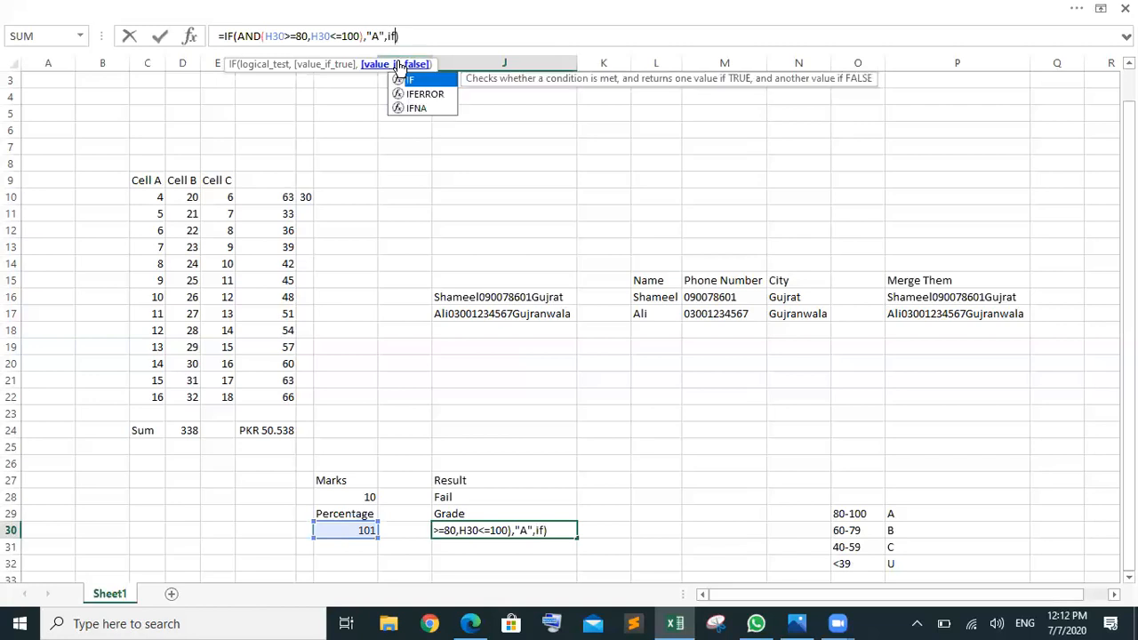
pyautogui.press('Tab')
pyautogui.write('))')
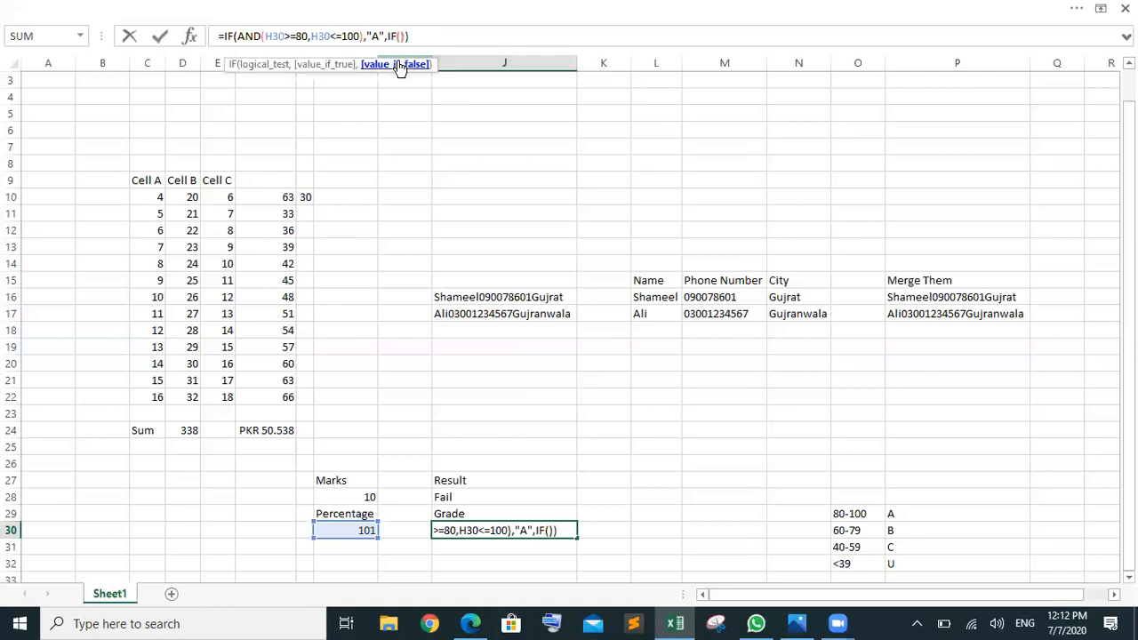
pyautogui.press('Left')
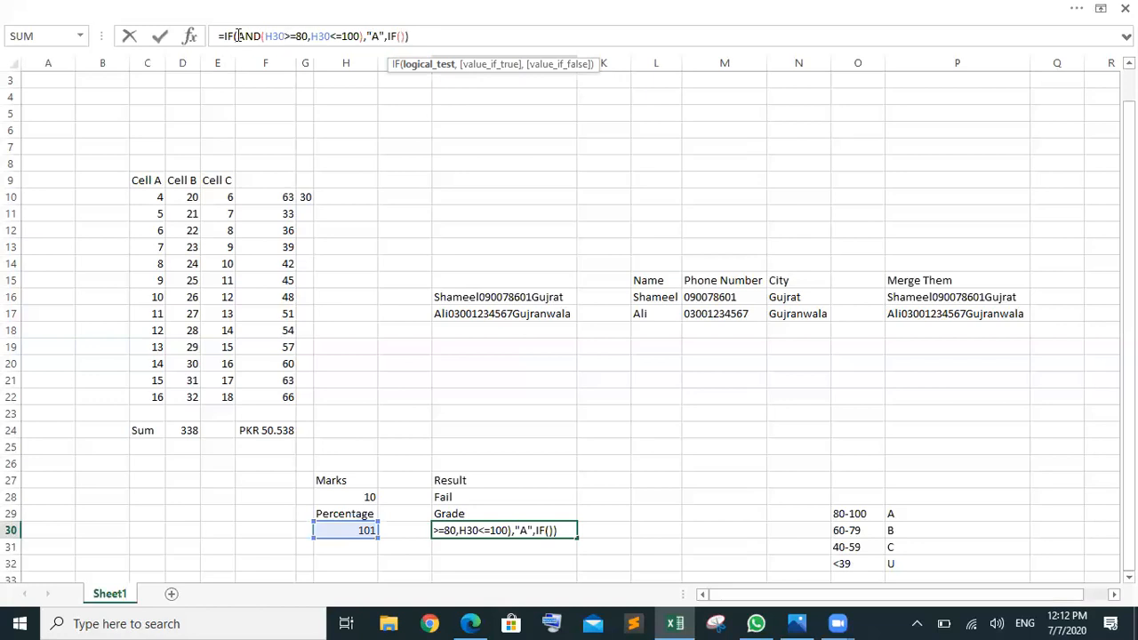
pyautogui.click(414, 36)
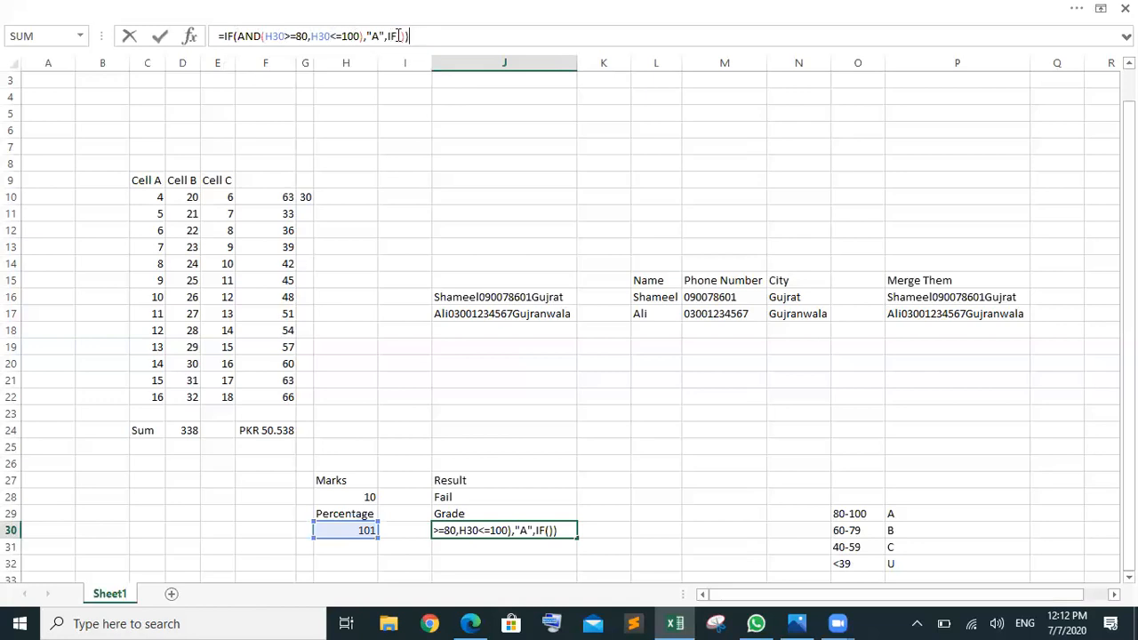
pyautogui.click(398, 35)
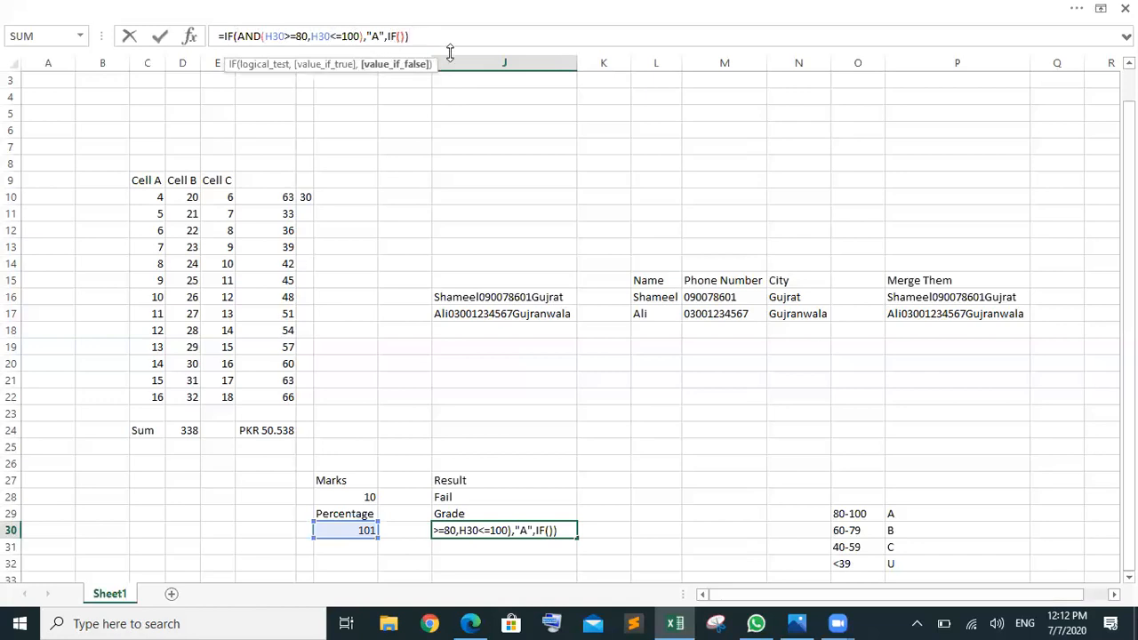
pyautogui.press('Right')
pyautogui.press('Right')
pyautogui.click(402, 36)
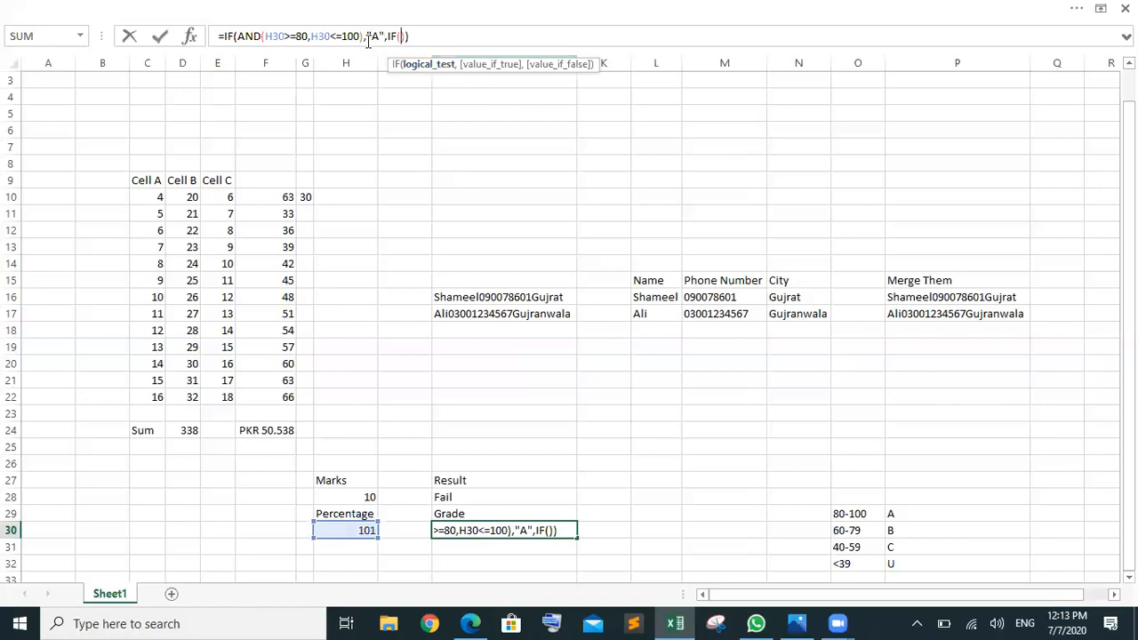
# Step: Copy the AND(H30>=80,H30<=100) test into the nested IF
pyautogui.moveTo(364, 42); pyautogui.dragTo(239, 41)
pyautogui.hotkey('ctrl', 'c')
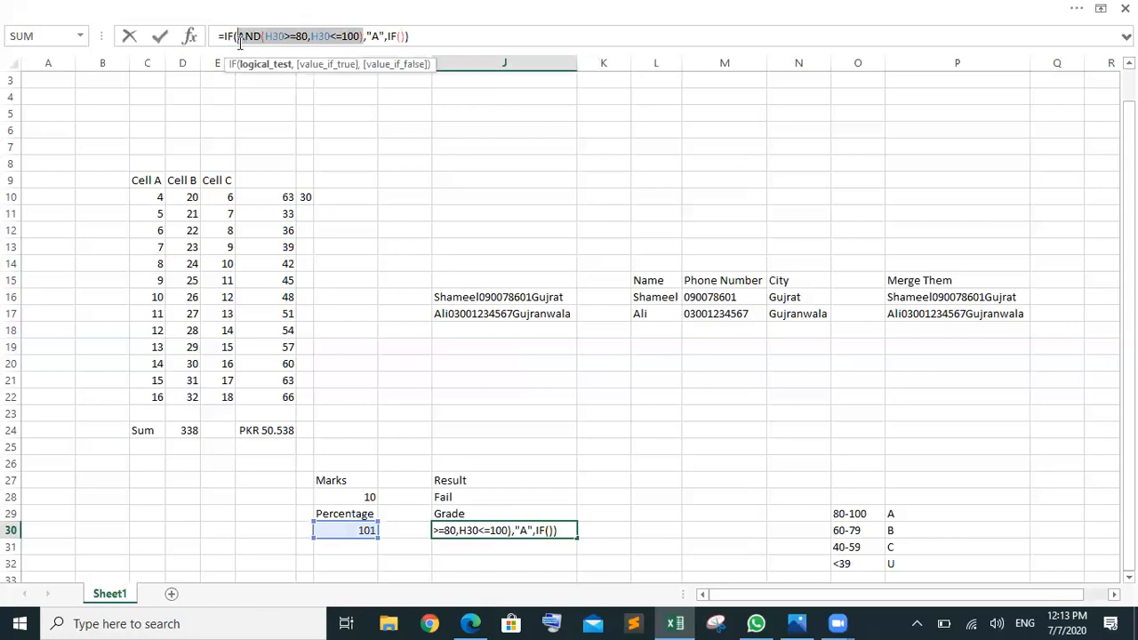
pyautogui.click(400, 37)
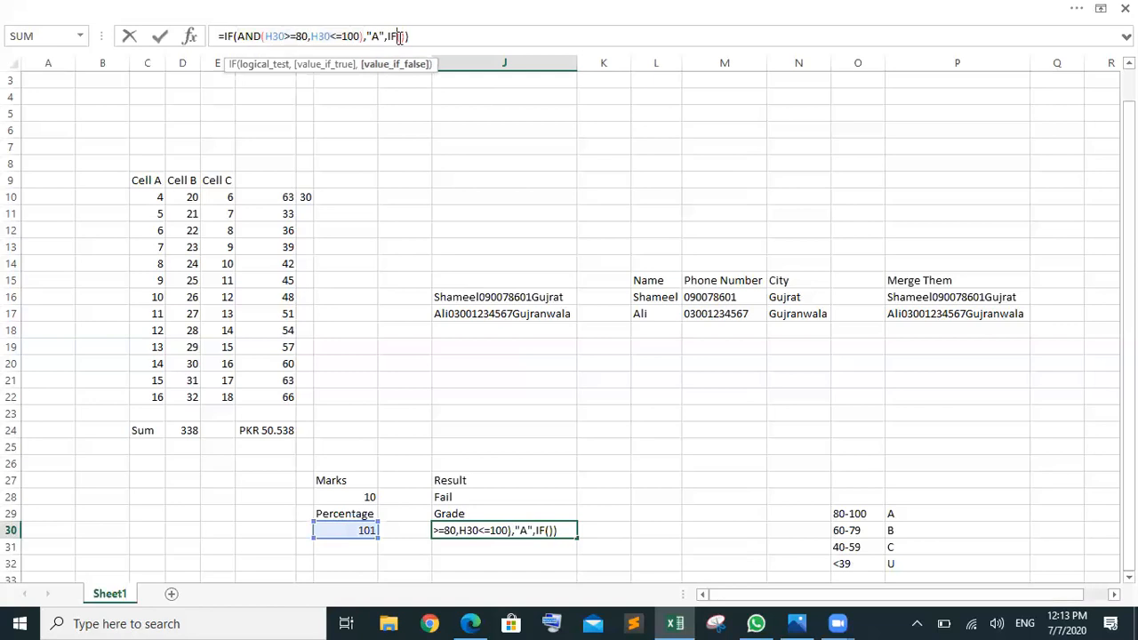
pyautogui.press('Left')
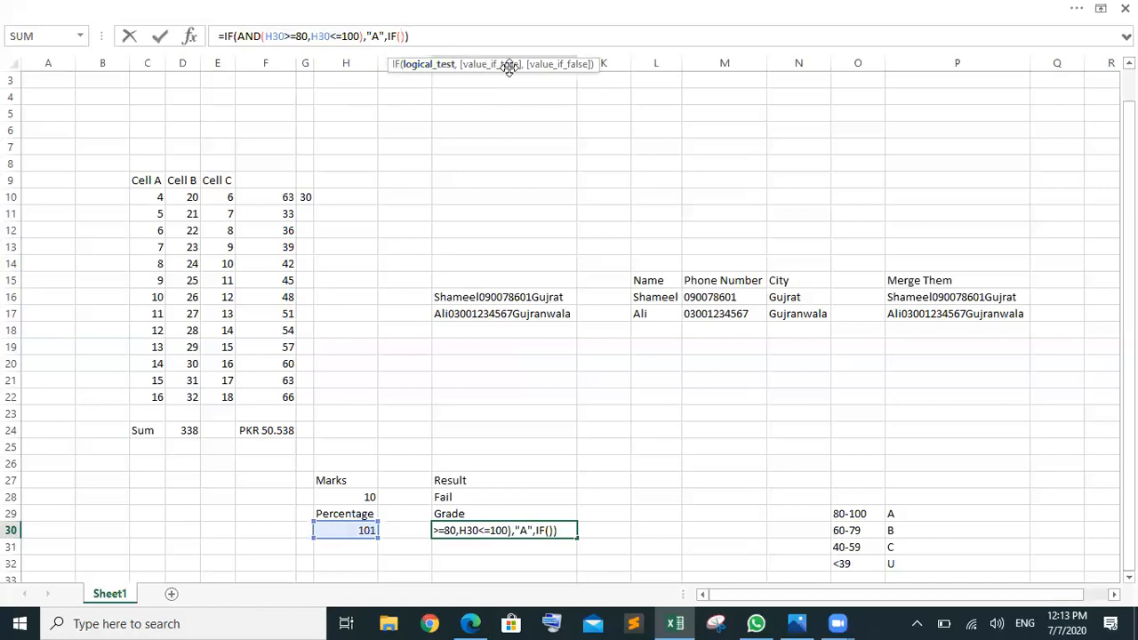
pyautogui.hotkey('ctrl', 'v')
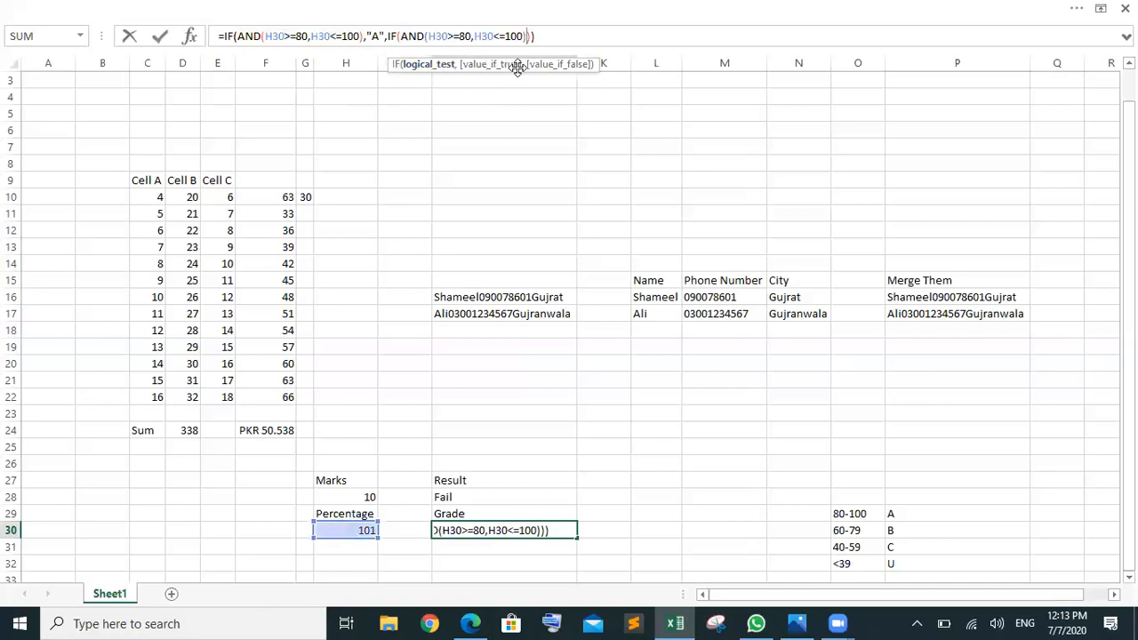
# Step: Change the nested test to H30>=60 and H30<80, then add the "B" result
pyautogui.click(466, 36)
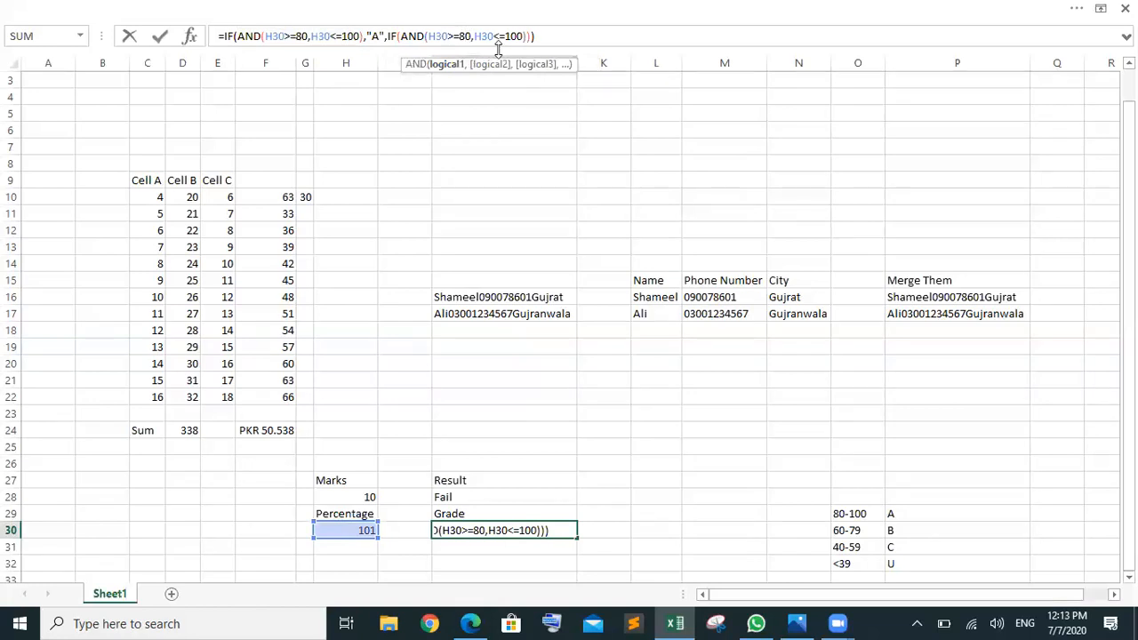
pyautogui.press('BackSpace')
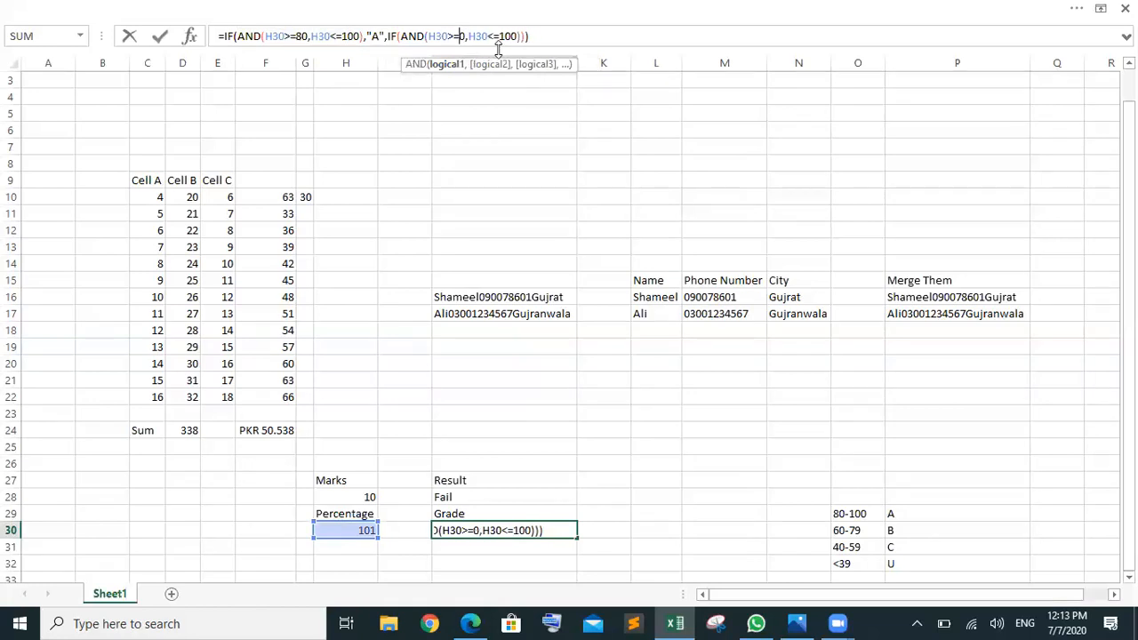
pyautogui.write('6')
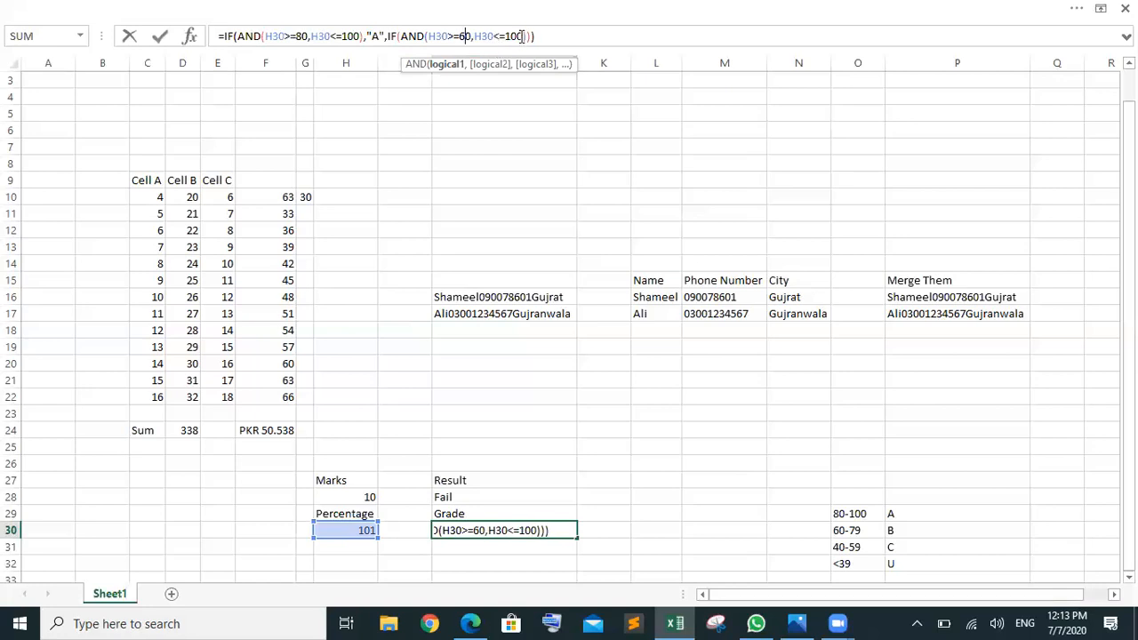
pyautogui.click(522, 36)
pyautogui.press('BackSpace')
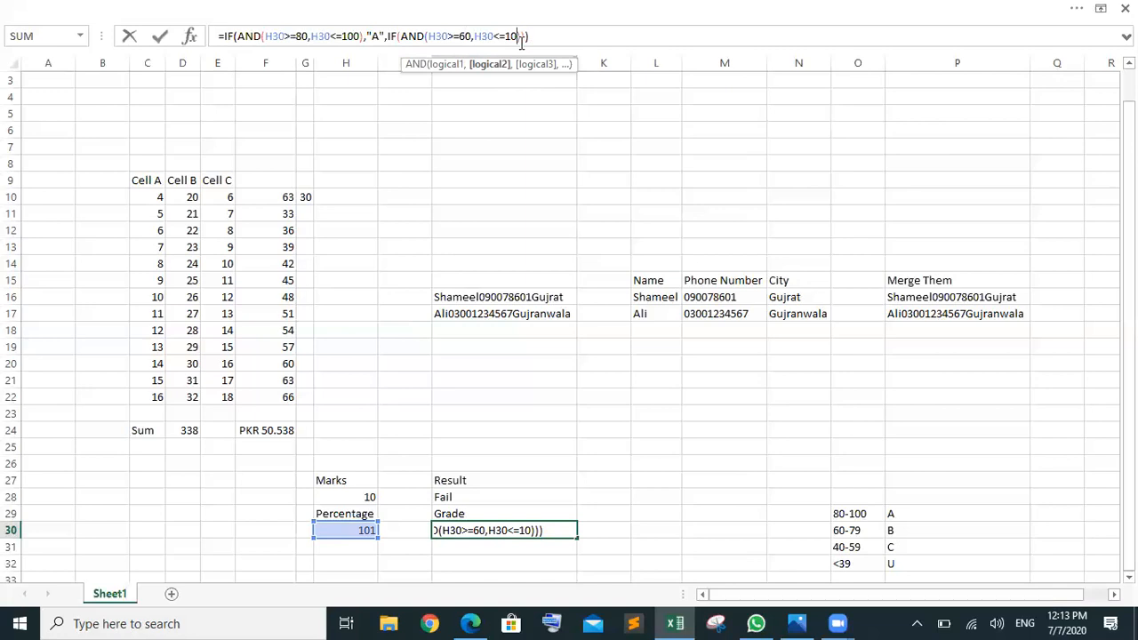
pyautogui.press('BackSpace')
pyautogui.press('BackSpace')
pyautogui.press('BackSpace')
pyautogui.write('80')
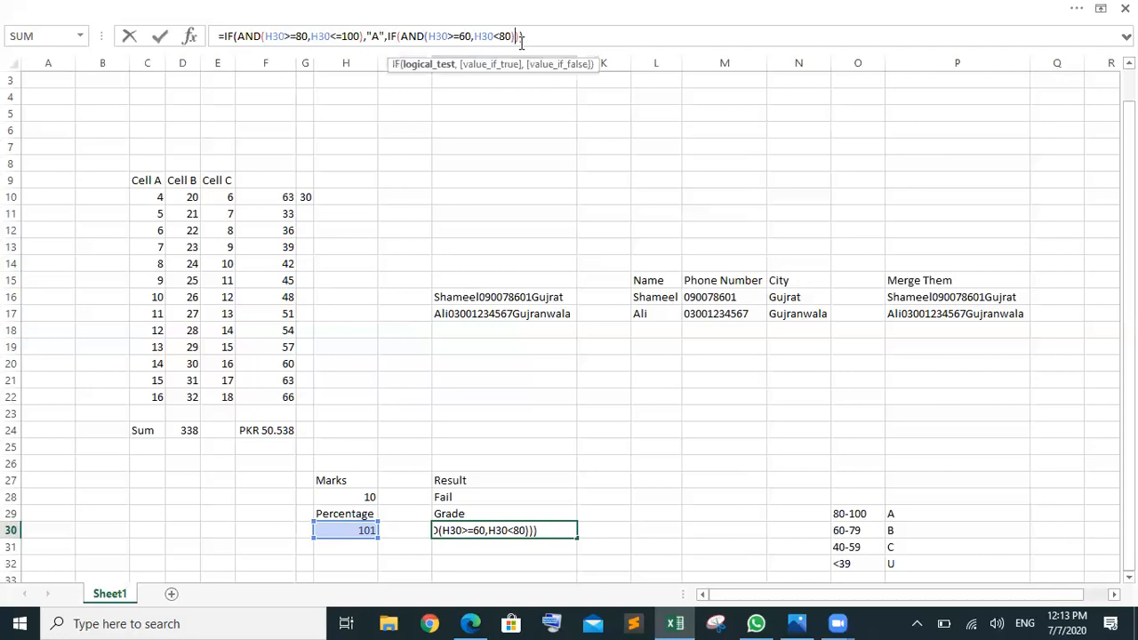
pyautogui.write(',')
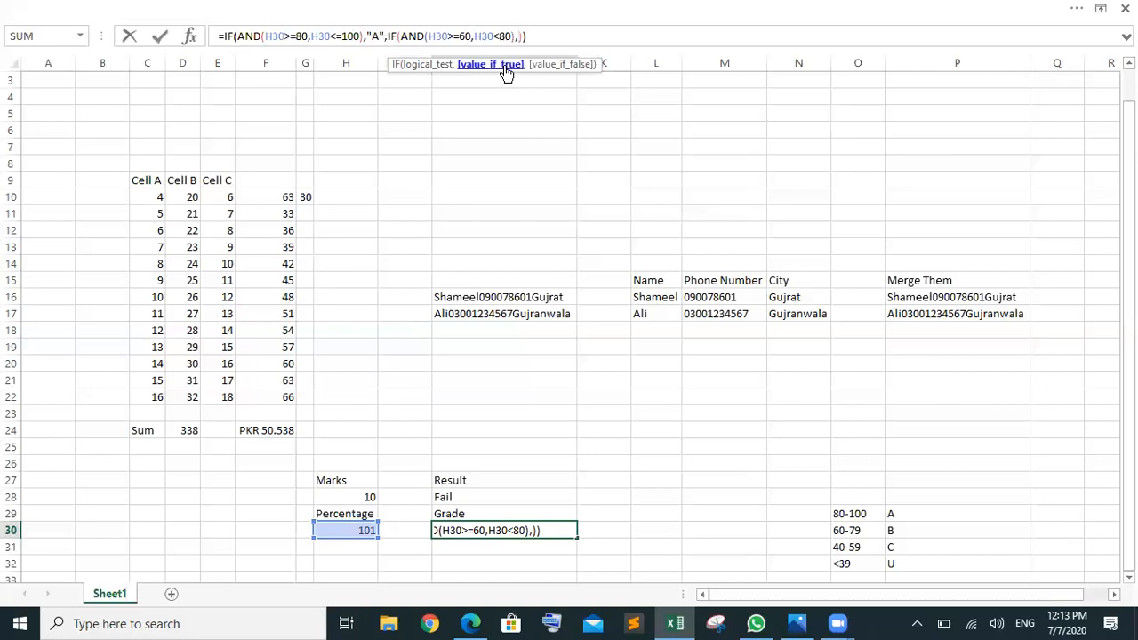
pyautogui.write('""B,""')
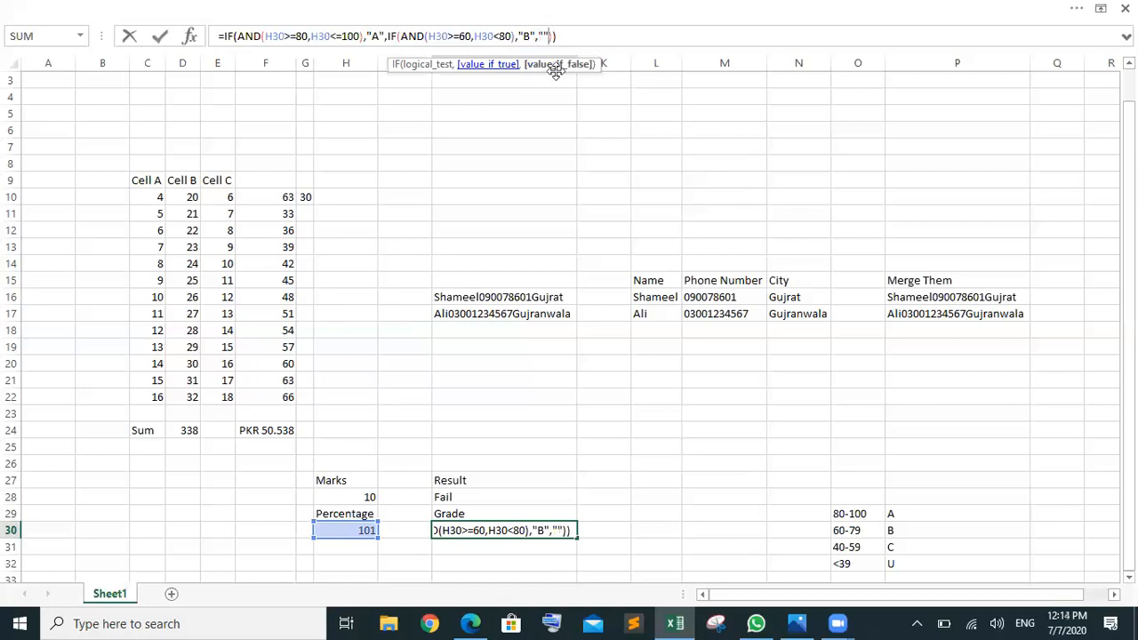
# Step: Commit J30's formula, enter 62 in H30, then select the nested IF in J30's formula
pyautogui.press('Return')
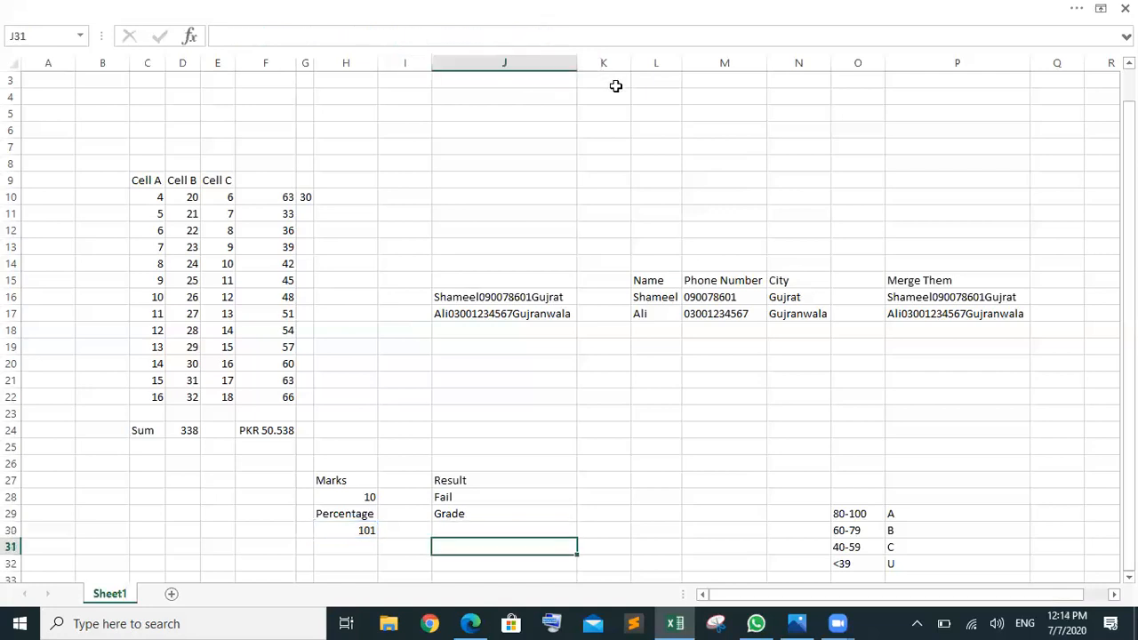
pyautogui.click(358, 537)
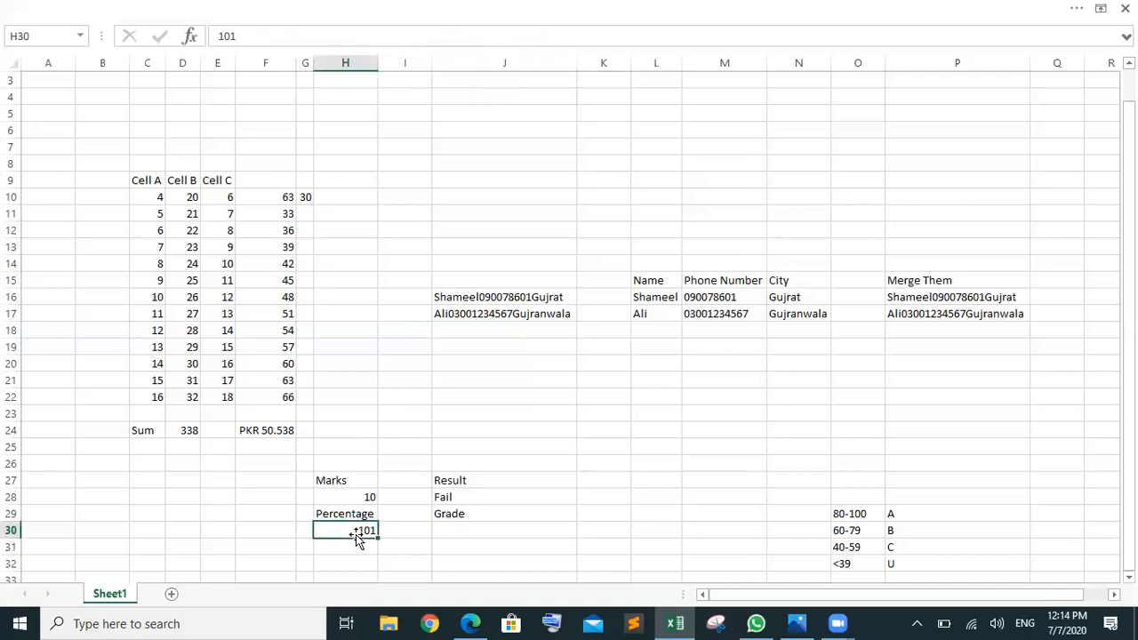
pyautogui.write('62')
pyautogui.click(521, 553)
pyautogui.click(461, 528)
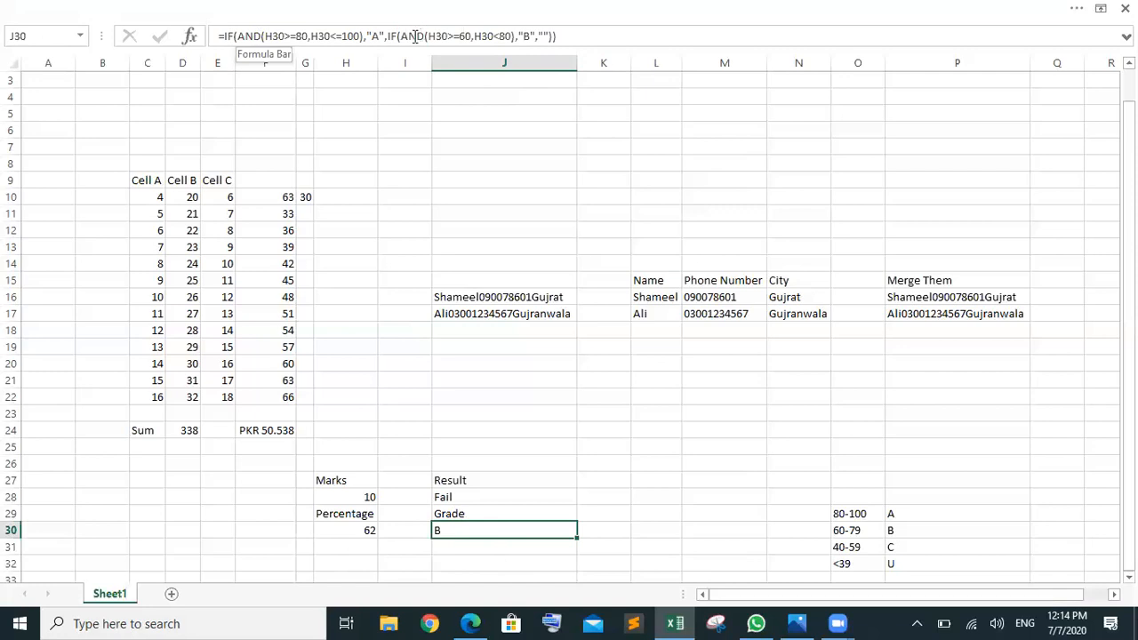
pyautogui.moveTo(385, 36); pyautogui.dragTo(554, 36)
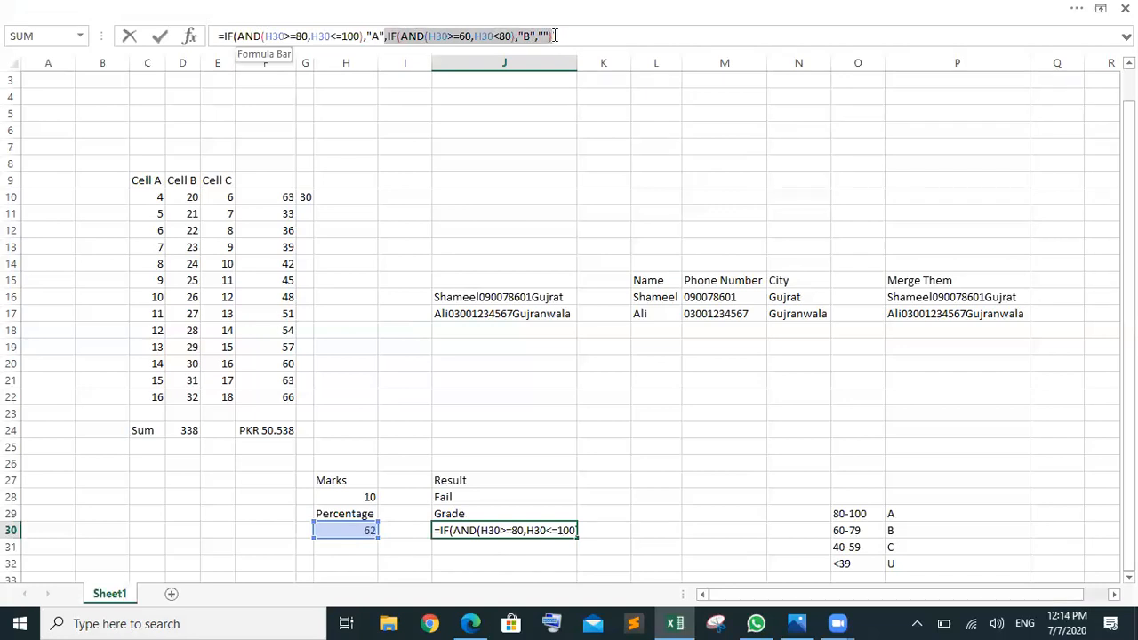
# Step: Fix the "B" result and insert an empty IF as the nested IF's false result
pyautogui.click(467, 36)
pyautogui.click(525, 35)
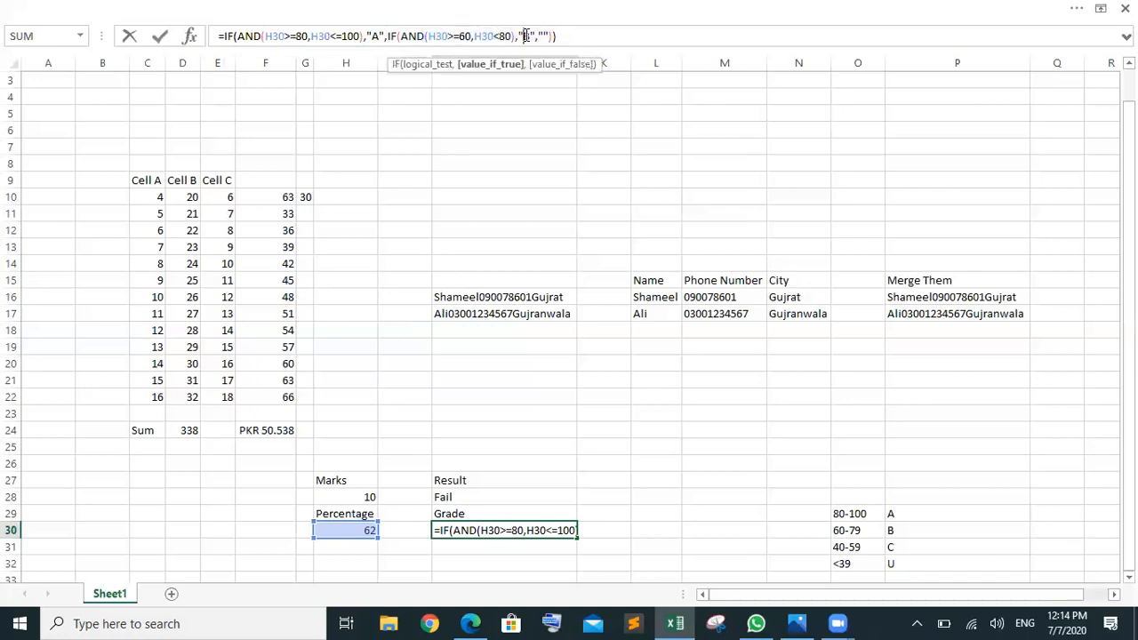
pyautogui.write('B')
pyautogui.click(543, 35)
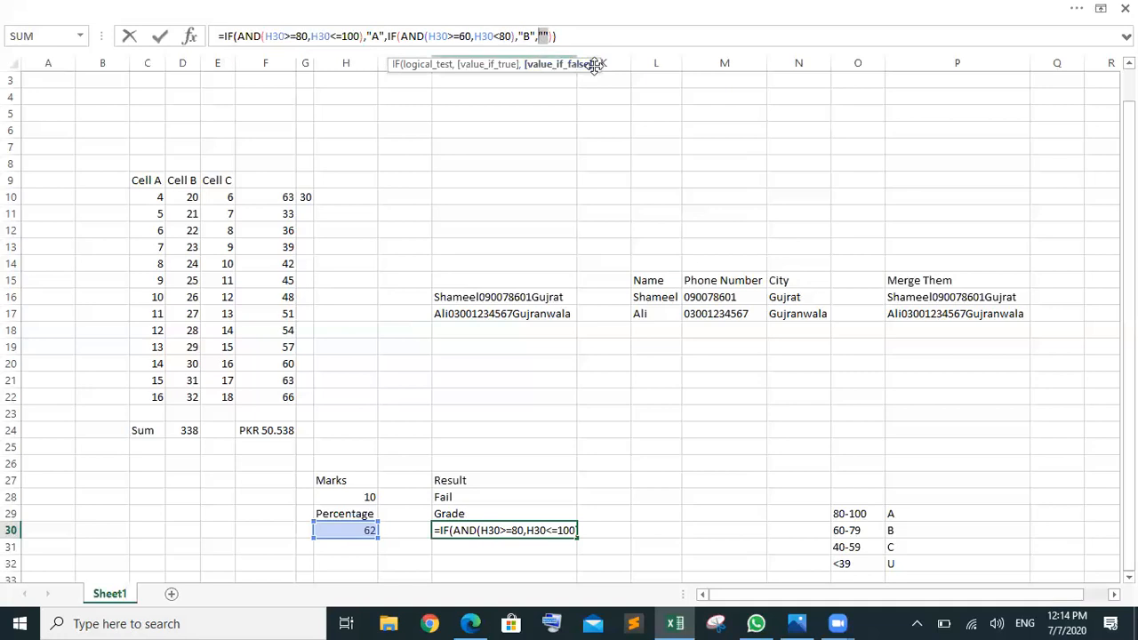
pyautogui.write('if')
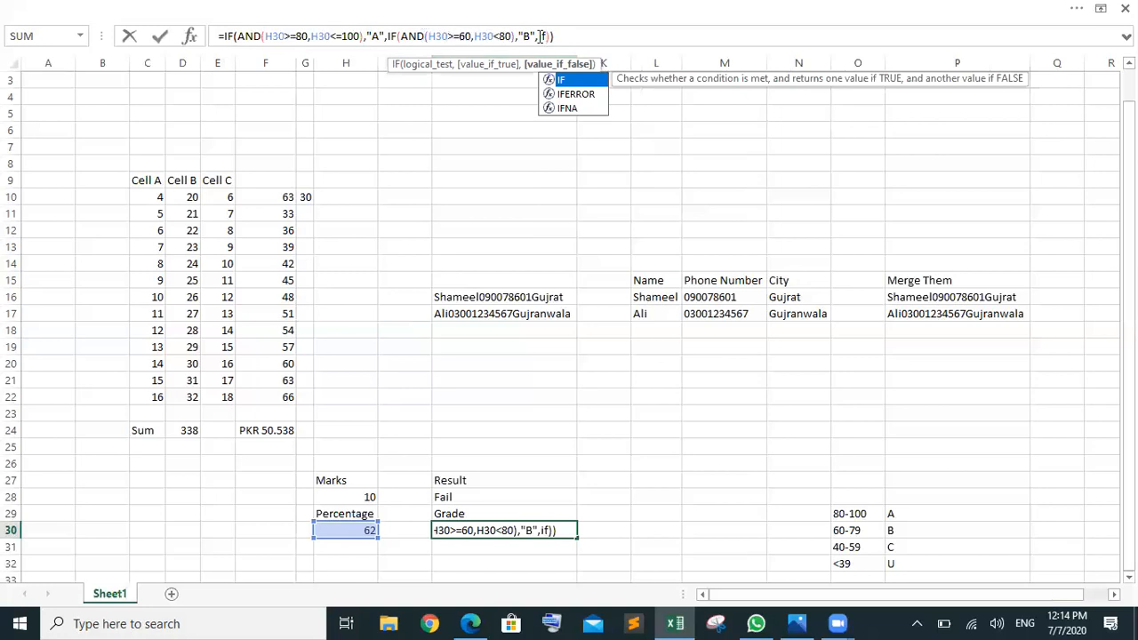
pyautogui.press('Tab')
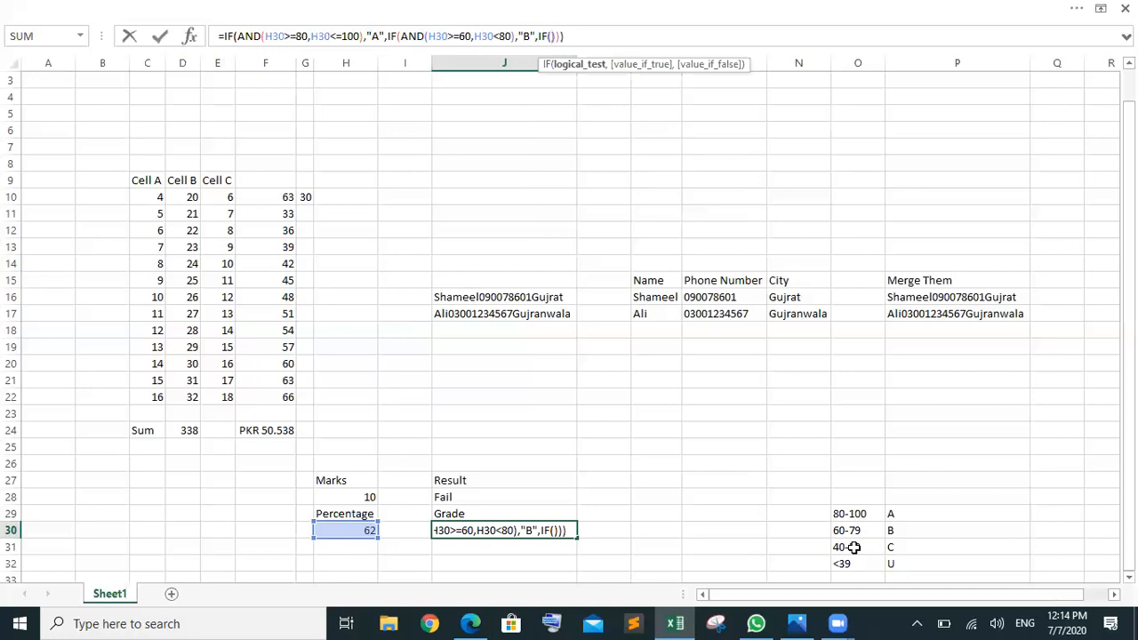
pyautogui.press('Right')
pyautogui.press('Left')
# Step: Give the inner IF the test AND(H30>=40,H30<60) with results "C" and "U", and commit
pyautogui.write('AND(H30>=80,H30<=100)')
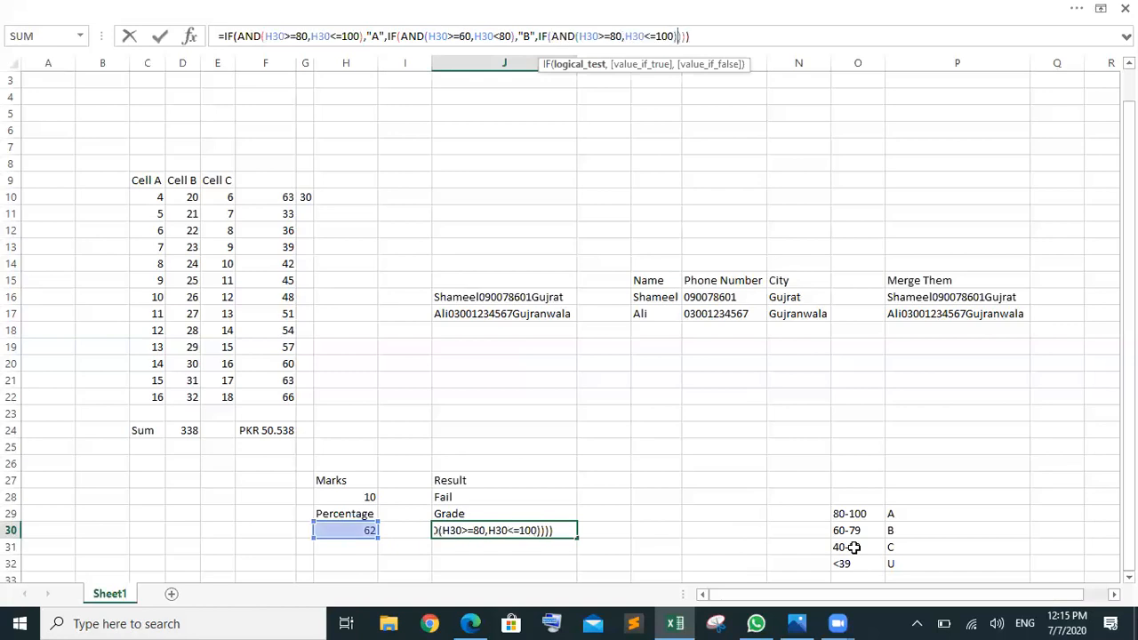
pyautogui.click(615, 35)
pyautogui.press('BackSpace')
pyautogui.write('4')
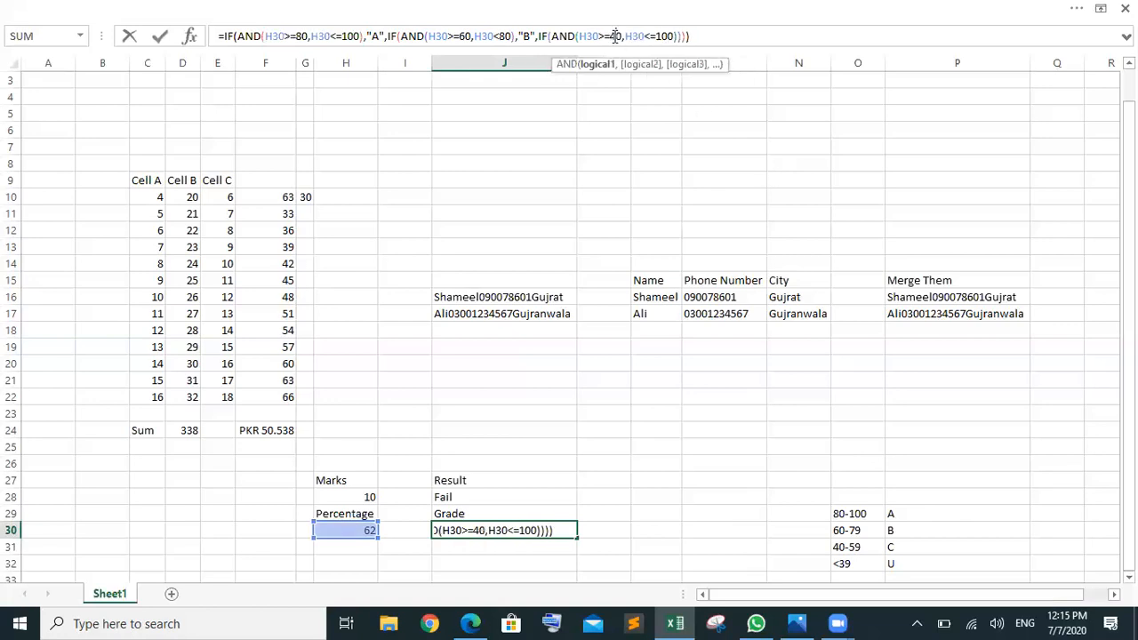
pyautogui.press('Right')
pyautogui.press('Right')
pyautogui.press('Right')
pyautogui.press('Right')
pyautogui.press('Right')
pyautogui.press('Right')
pyautogui.press('Right')
pyautogui.press('BackSpace')
pyautogui.press('BackSpace')
pyautogui.press('BackSpace')
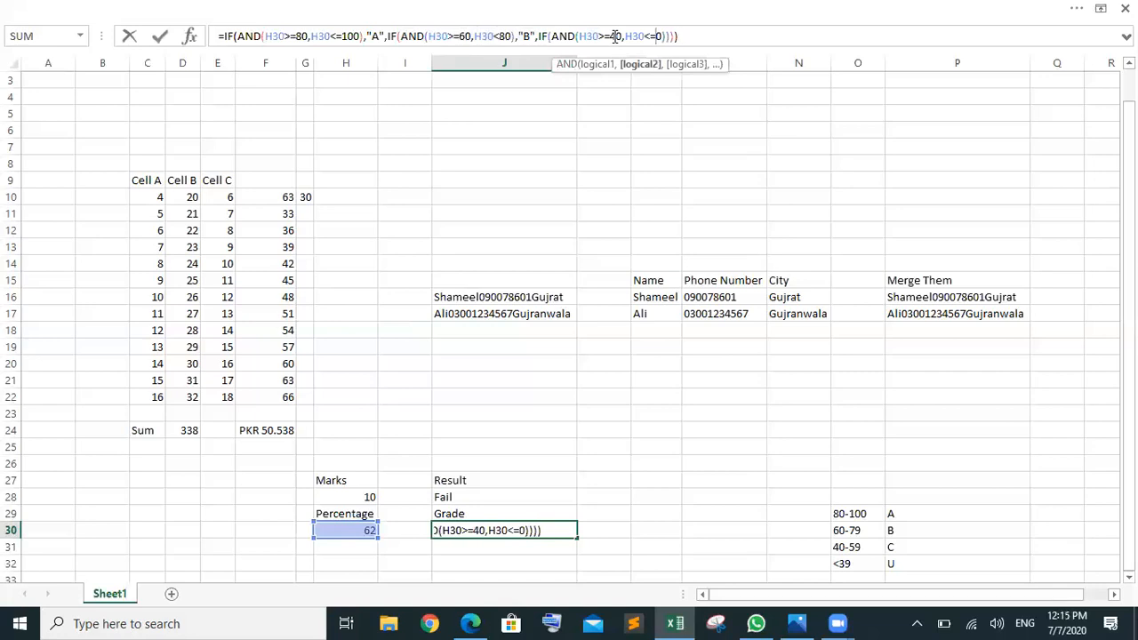
pyautogui.write('6')
pyautogui.press('Right')
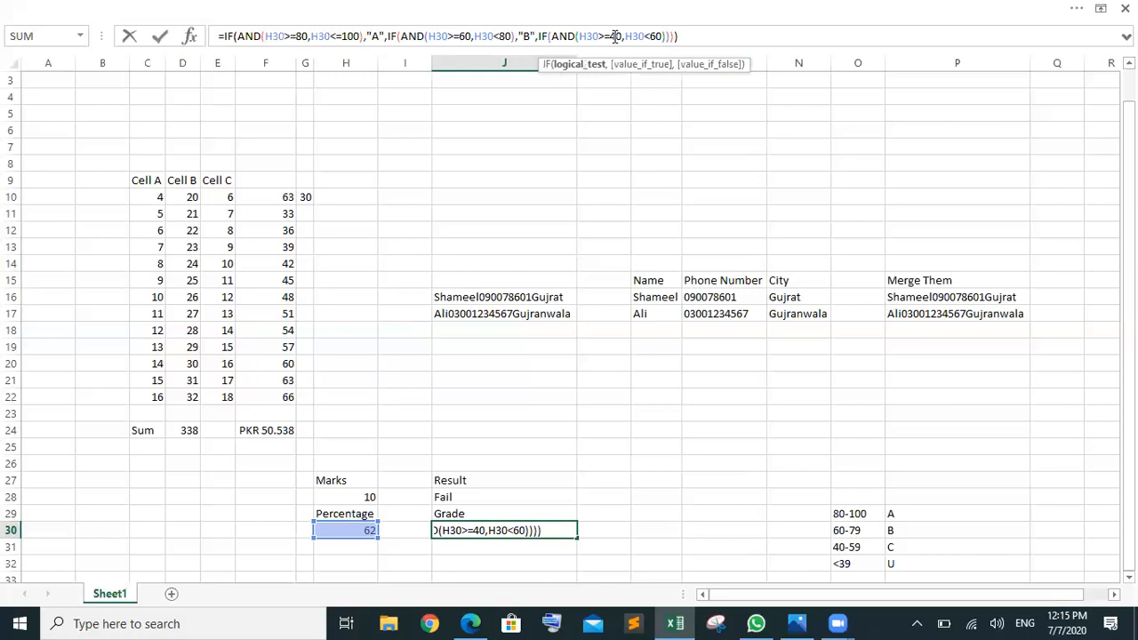
pyautogui.write(',')
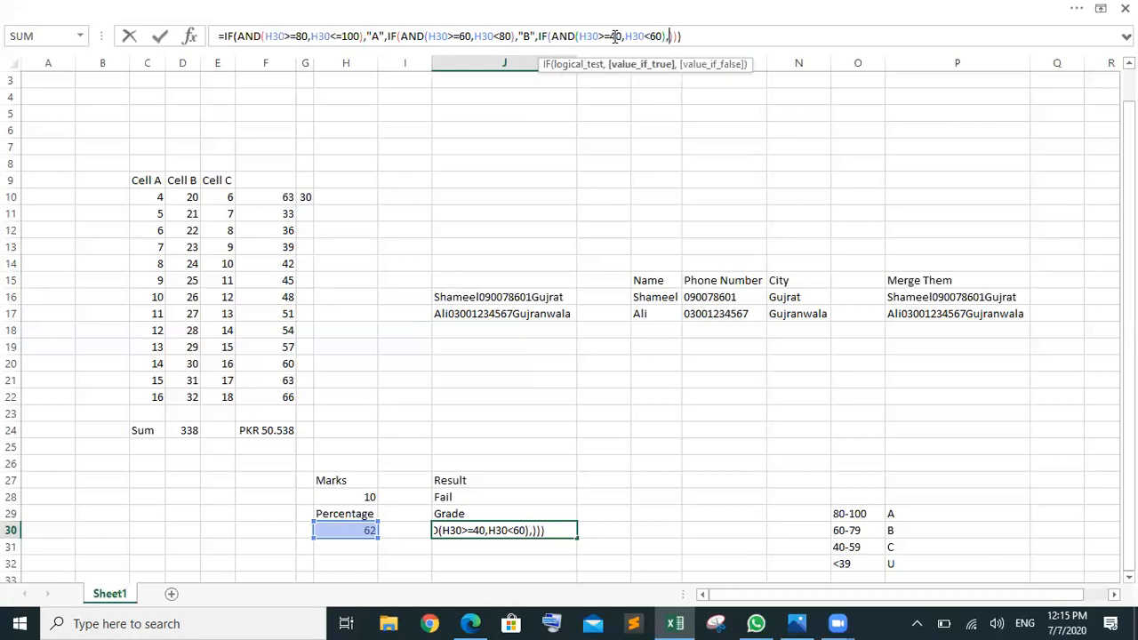
pyautogui.write('"C",')
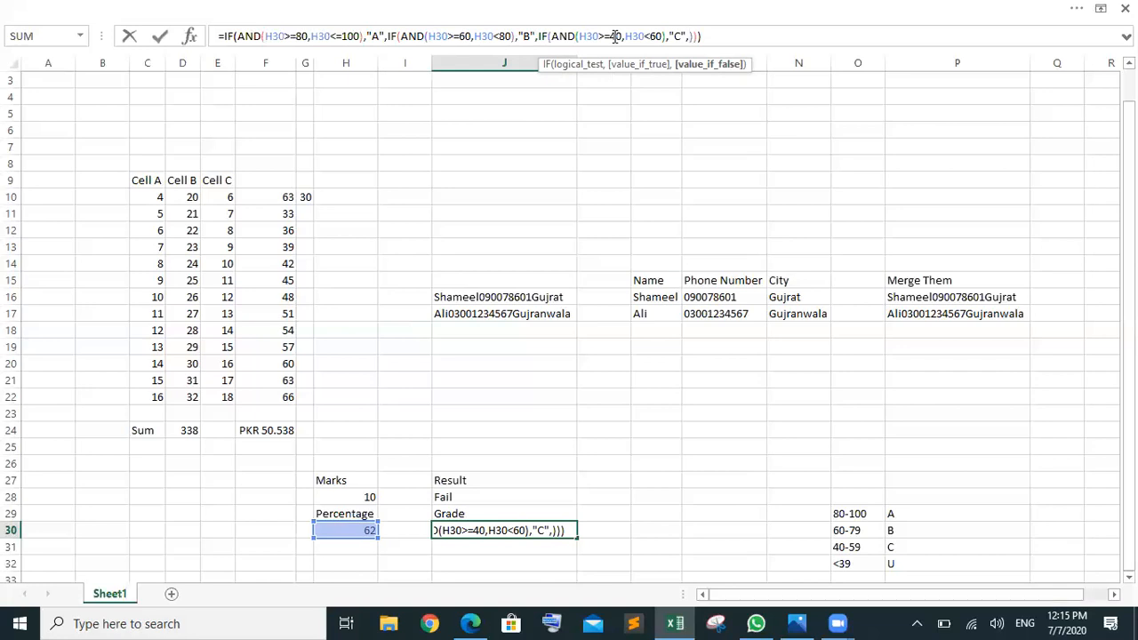
pyautogui.write('","U")')
pyautogui.press('Return')
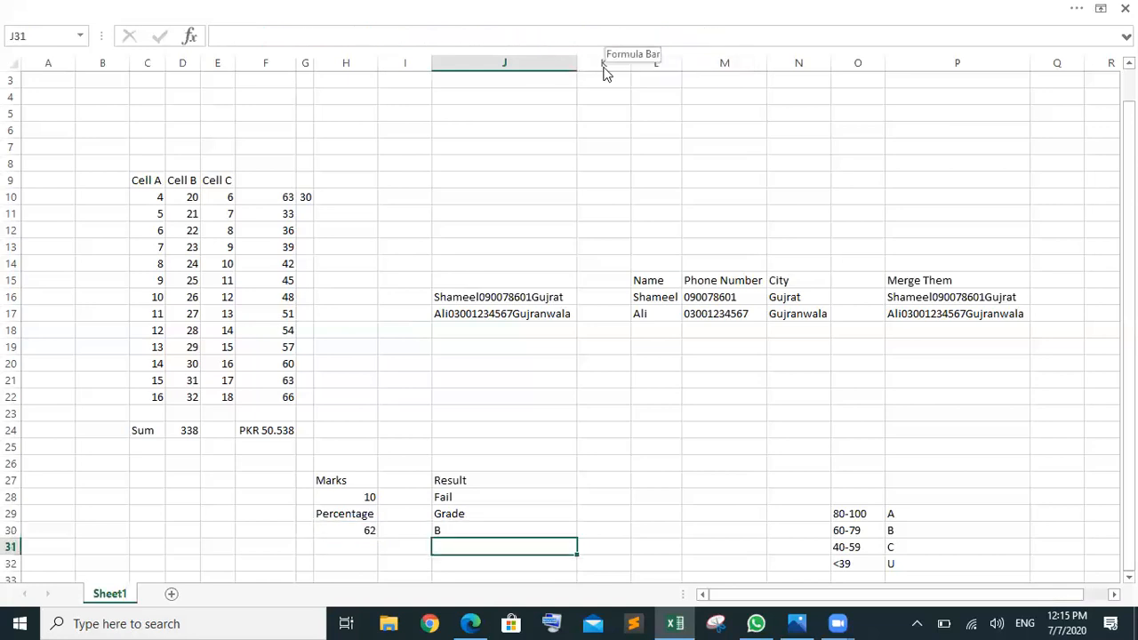
# Step: Enter -1 in H30, then retype the final "U" result in J30's formula
pyautogui.click(365, 530)
pyautogui.write('-1')
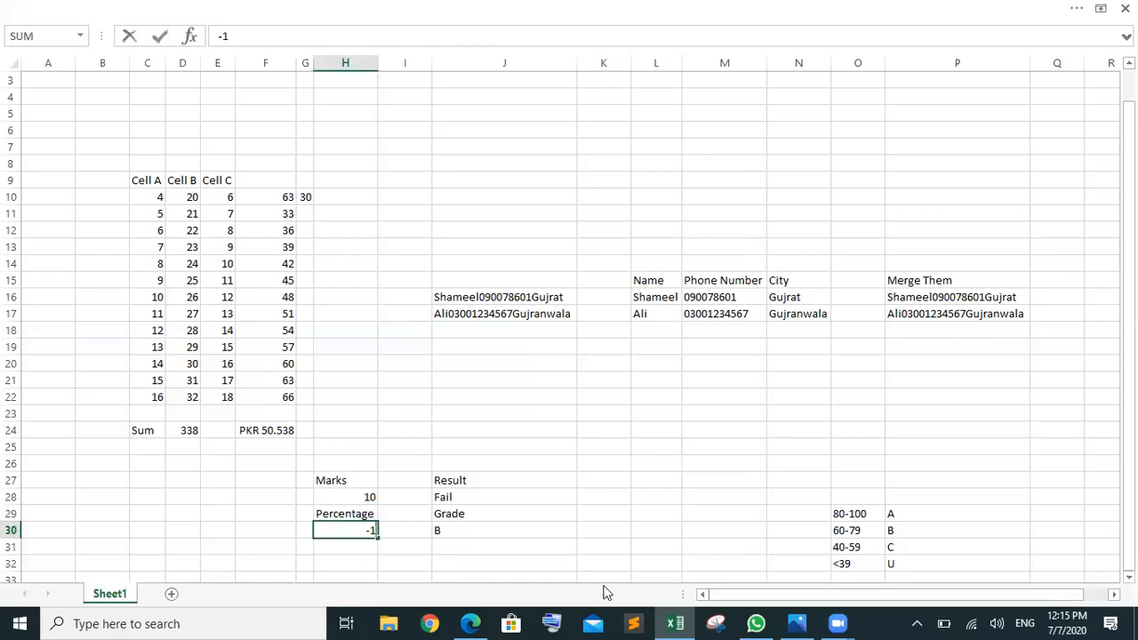
pyautogui.click(552, 564)
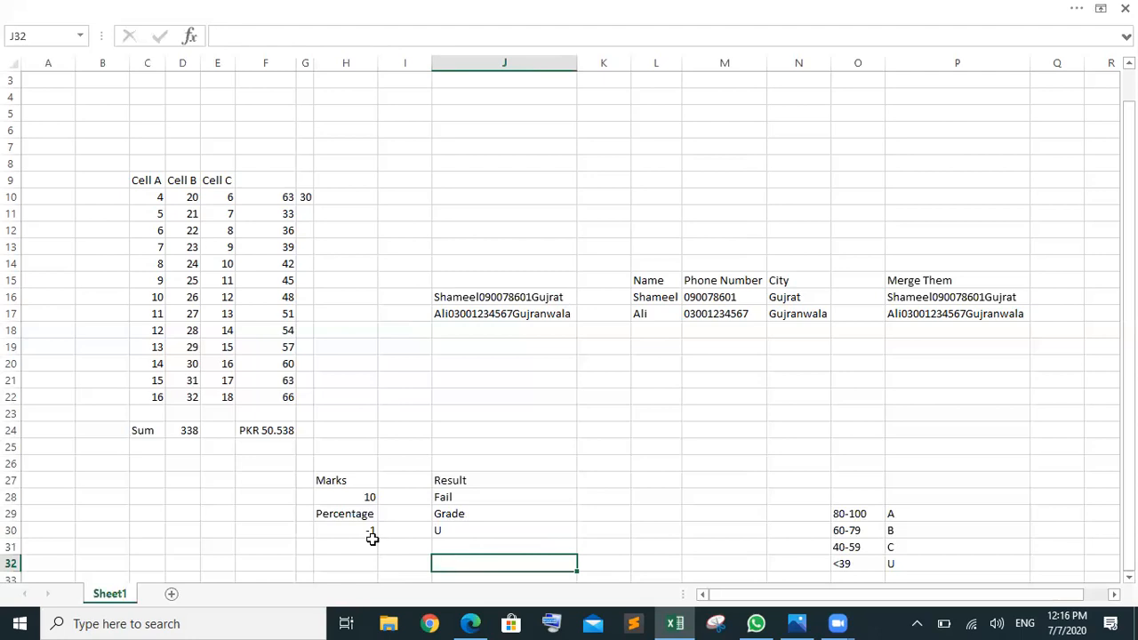
pyautogui.click(464, 533)
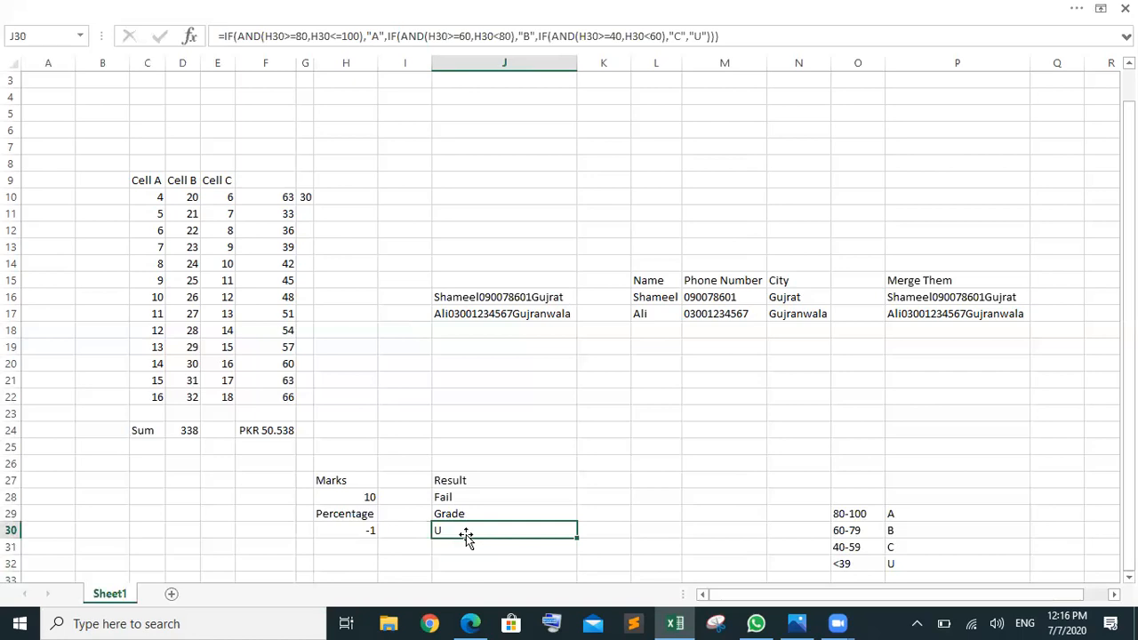
pyautogui.click(709, 36)
pyautogui.press('BackSpace')
pyautogui.press('BackSpace')
pyautogui.press('BackSpace')
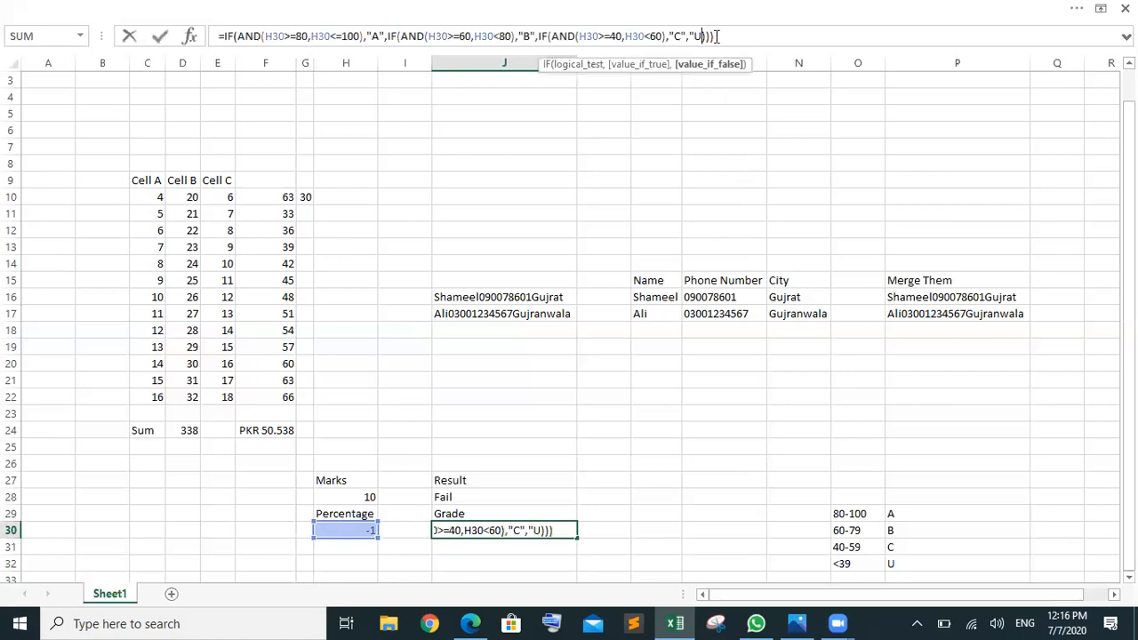
pyautogui.write('"U"')
pyautogui.press('Return')
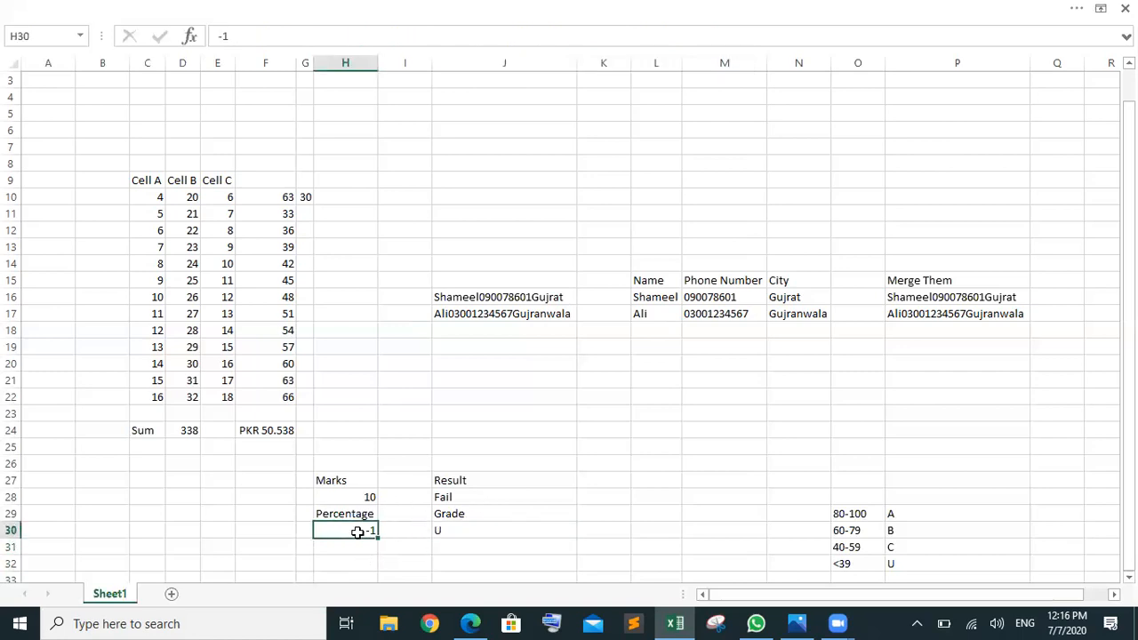
# Step: Clear the percentage in H30 and check J30's grade for the empty cell
pyautogui.press('Delete')
pyautogui.click(546, 574)
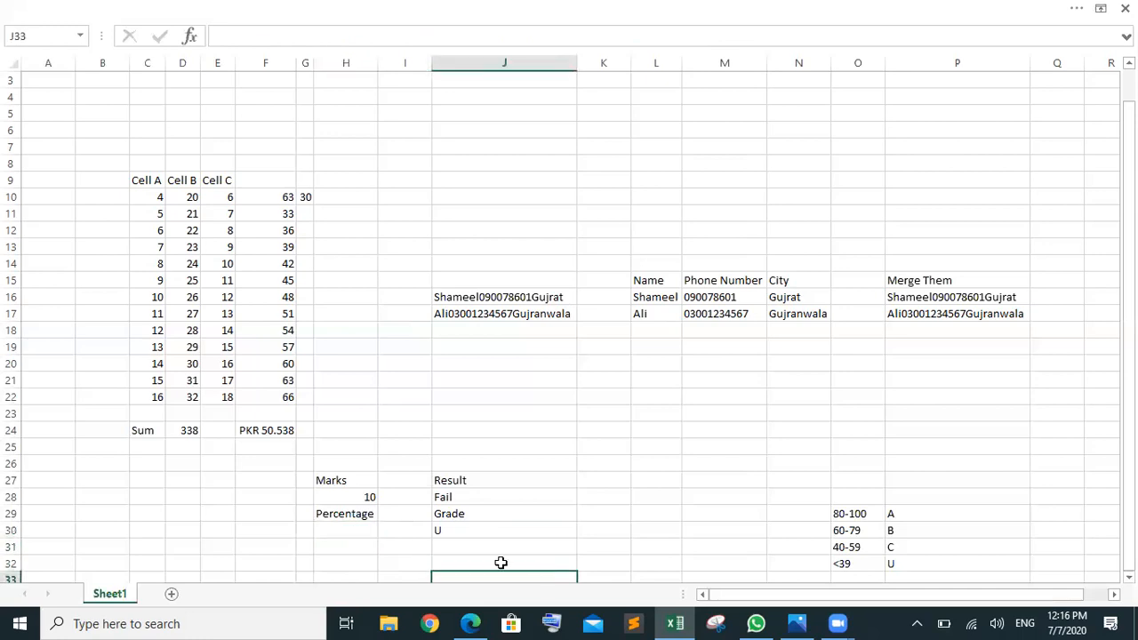
pyautogui.click(474, 534)
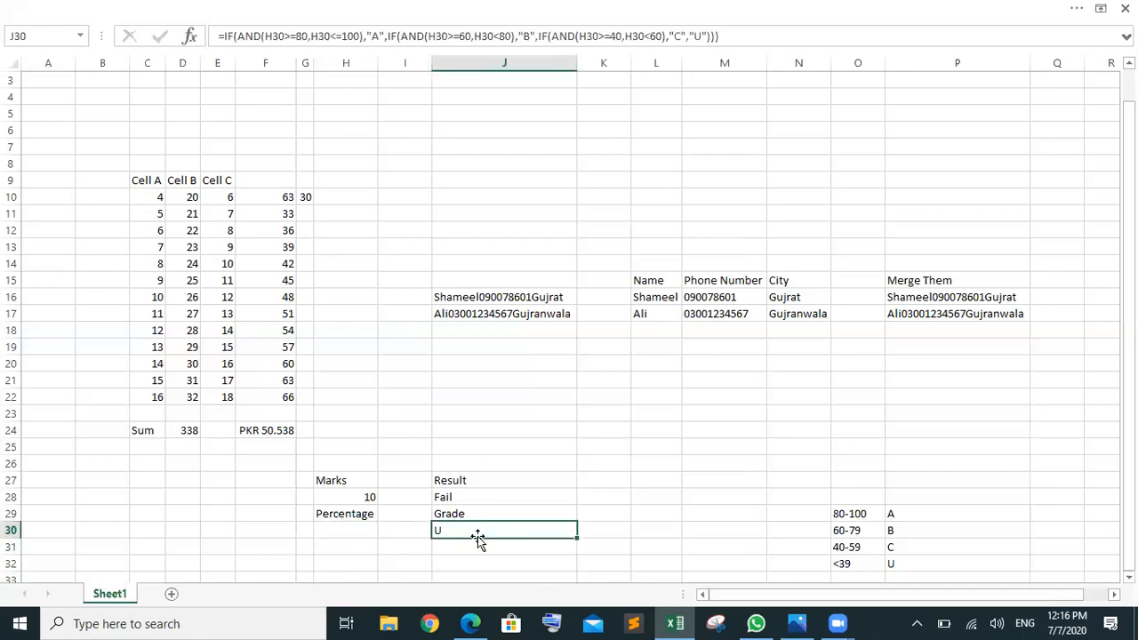
pyautogui.click(351, 531)
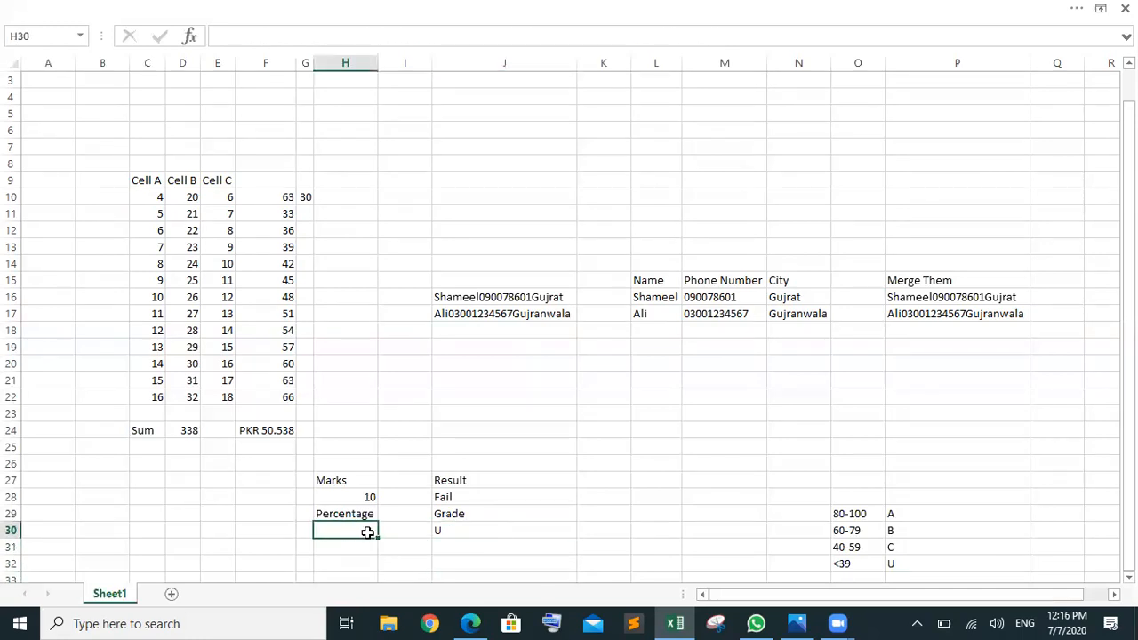
pyautogui.click(462, 526)
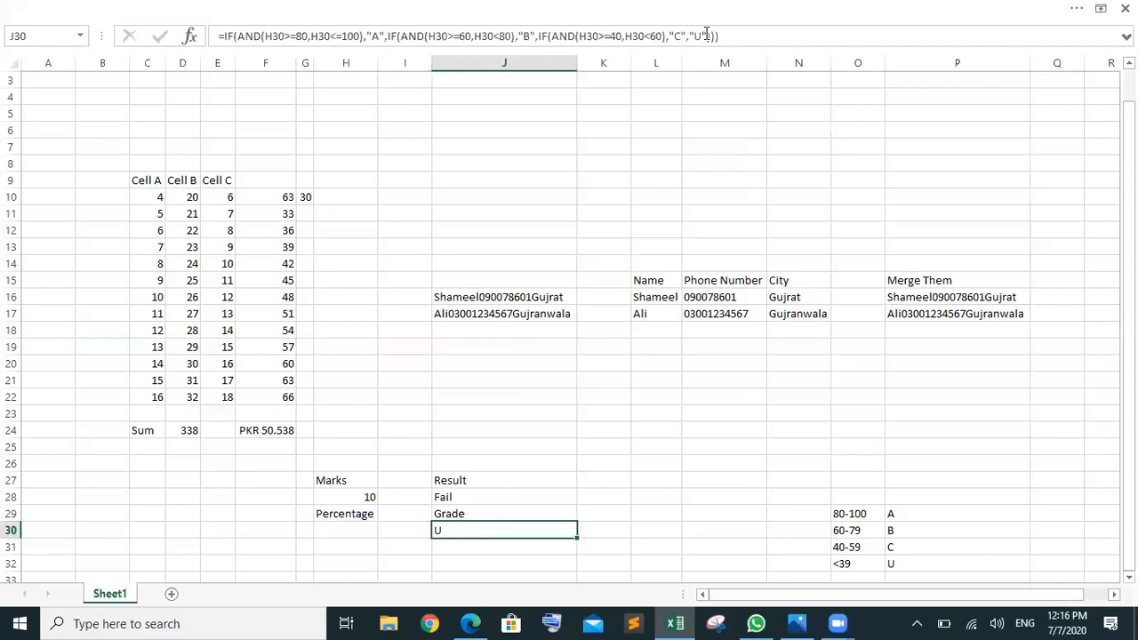
# Step: Replace the final "U" in J30's formula with a new IF holding the pasted AND test
pyautogui.click(704, 36)
pyautogui.moveTo(700, 33); pyautogui.dragTo(689, 36)
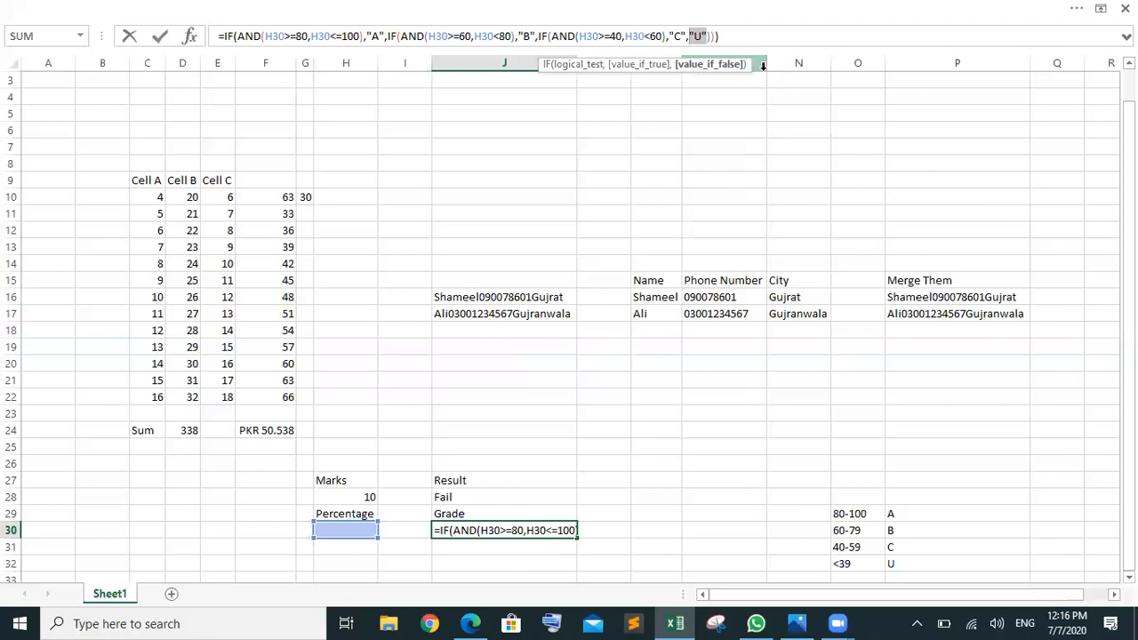
pyautogui.write('IF(')
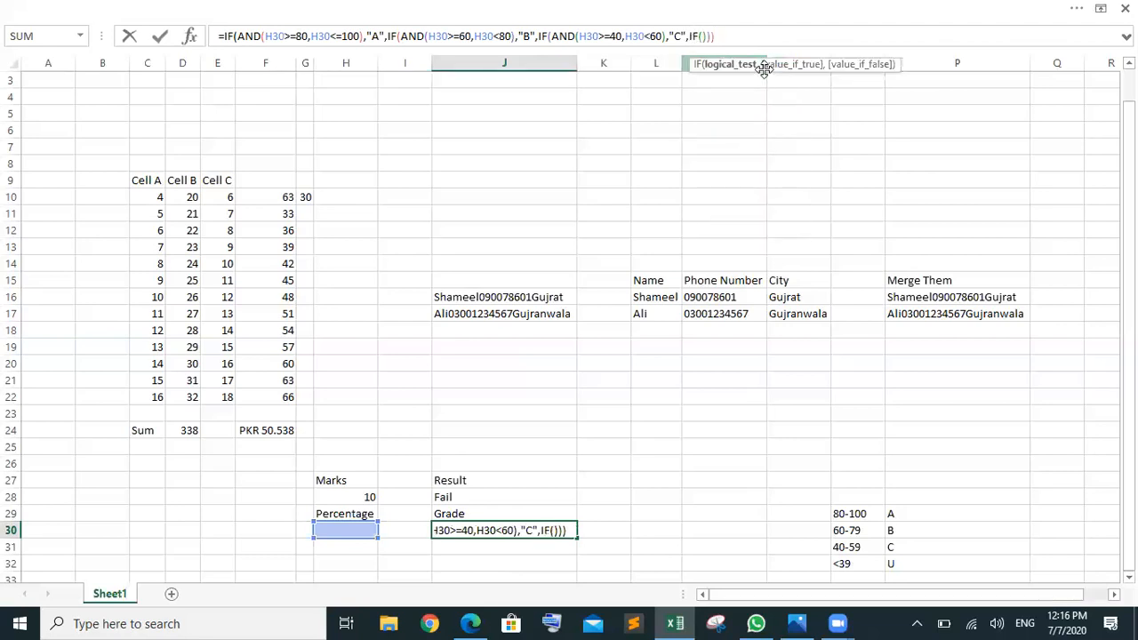
pyautogui.write(')')
pyautogui.press('Right')
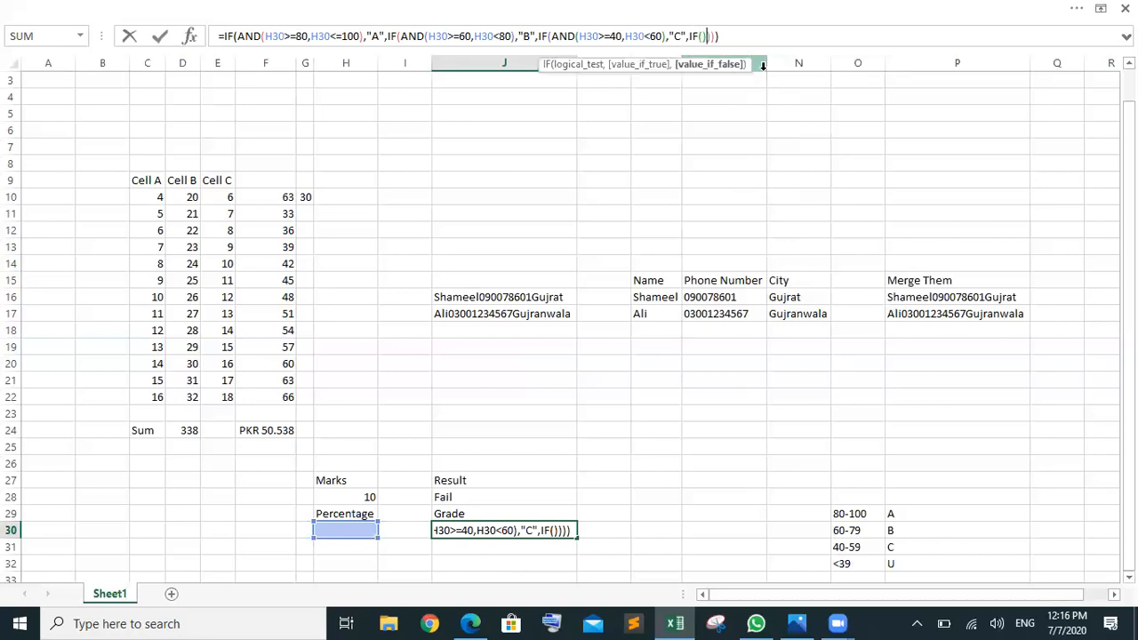
pyautogui.press('Left')
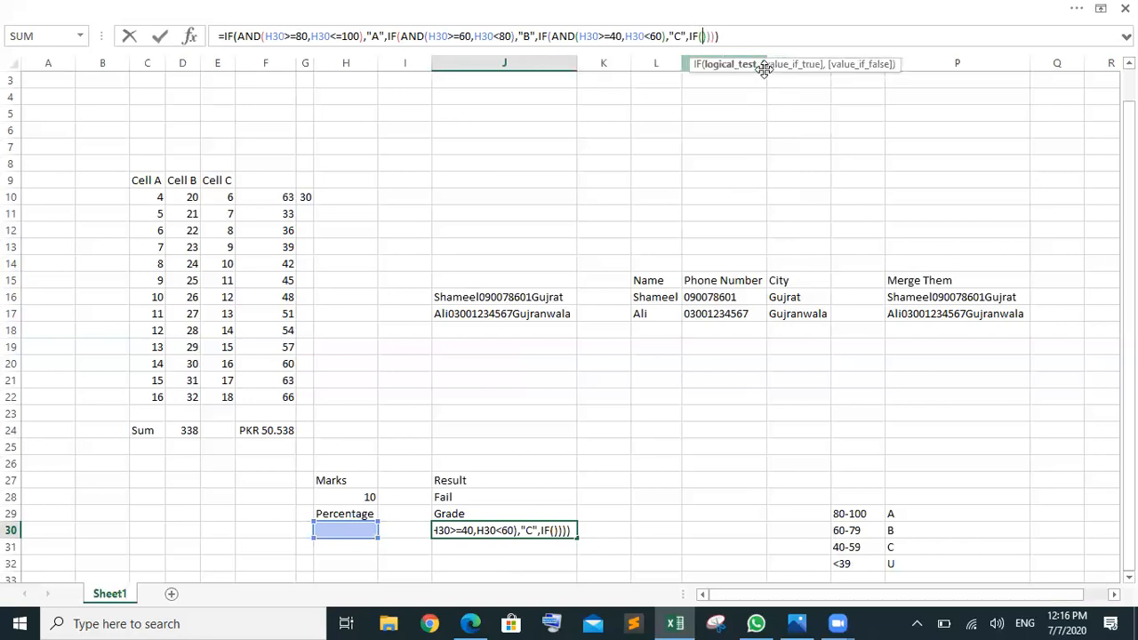
pyautogui.write('AND(H30>=80,H30<=100)')
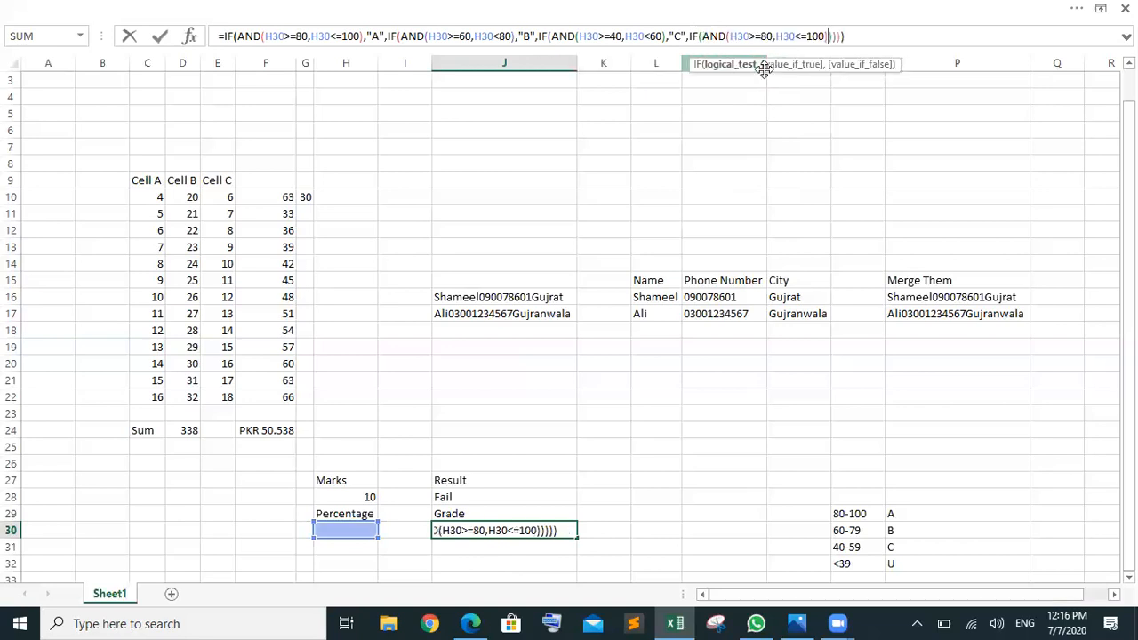
# Step: Set the new test to H30>=0 and H30<40, returning "U" or "Enter you percentage"
pyautogui.click(773, 38)
pyautogui.press('BackSpace')
pyautogui.press('BackSpace')
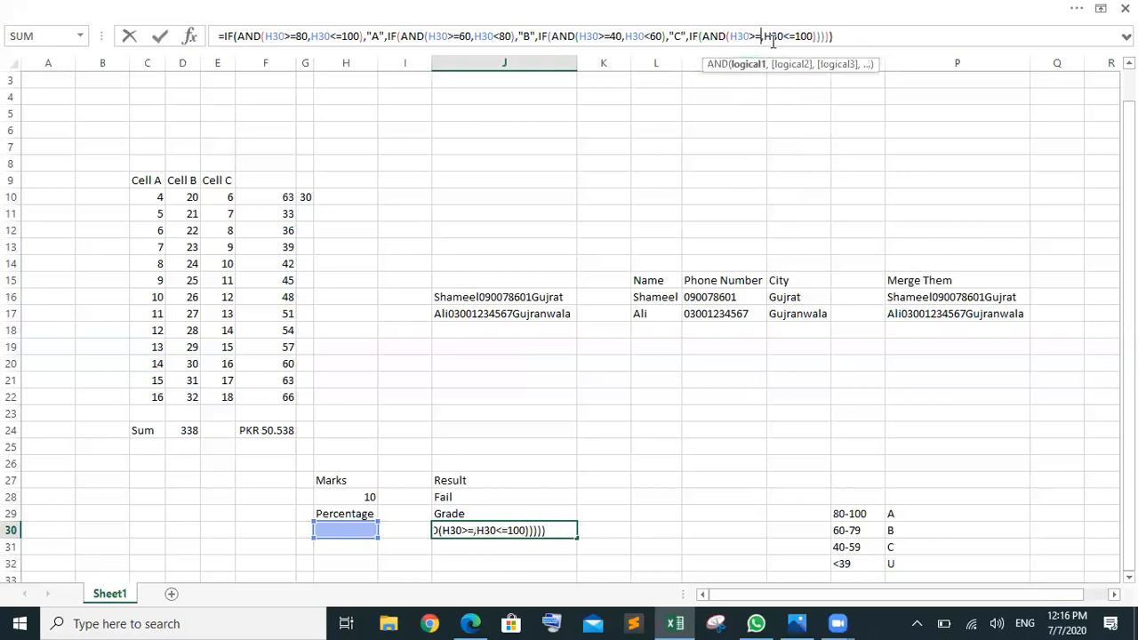
pyautogui.write('0')
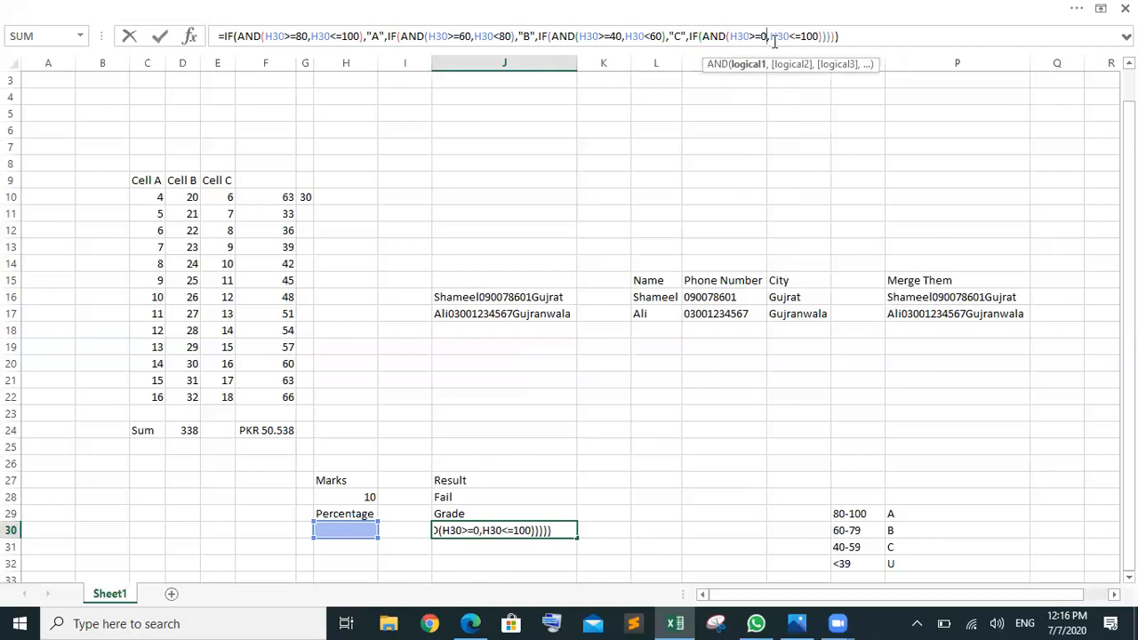
pyautogui.click(819, 37)
pyautogui.press('BackSpace')
pyautogui.press('BackSpace')
pyautogui.press('BackSpace')
pyautogui.press('BackSpace')
pyautogui.write('0<4')
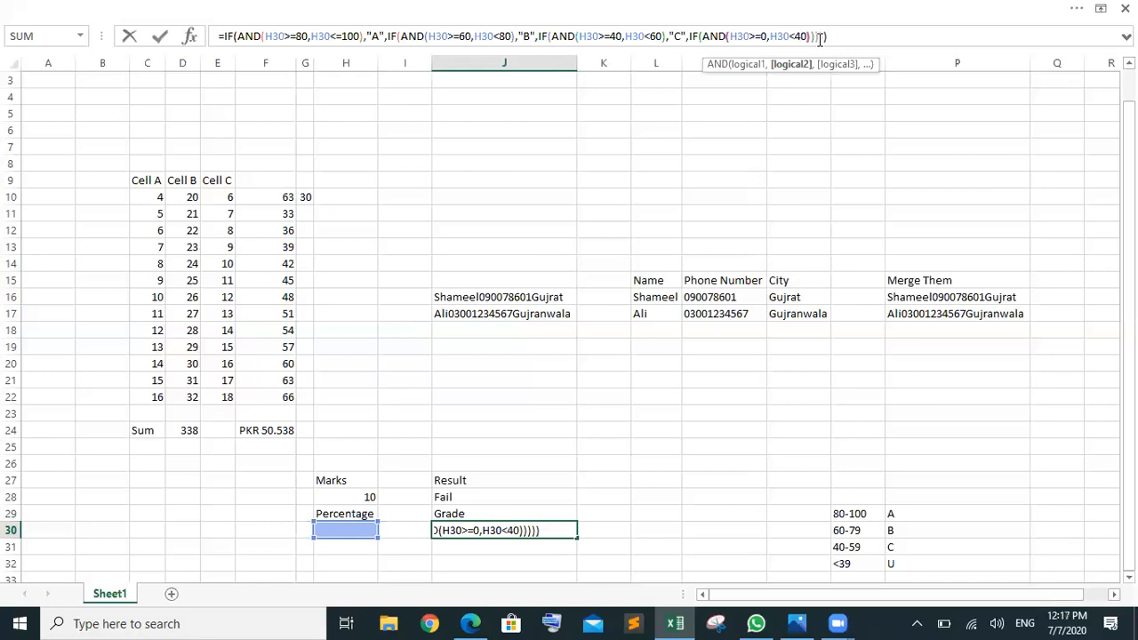
pyautogui.click(820, 40)
pyautogui.write(',"U",')
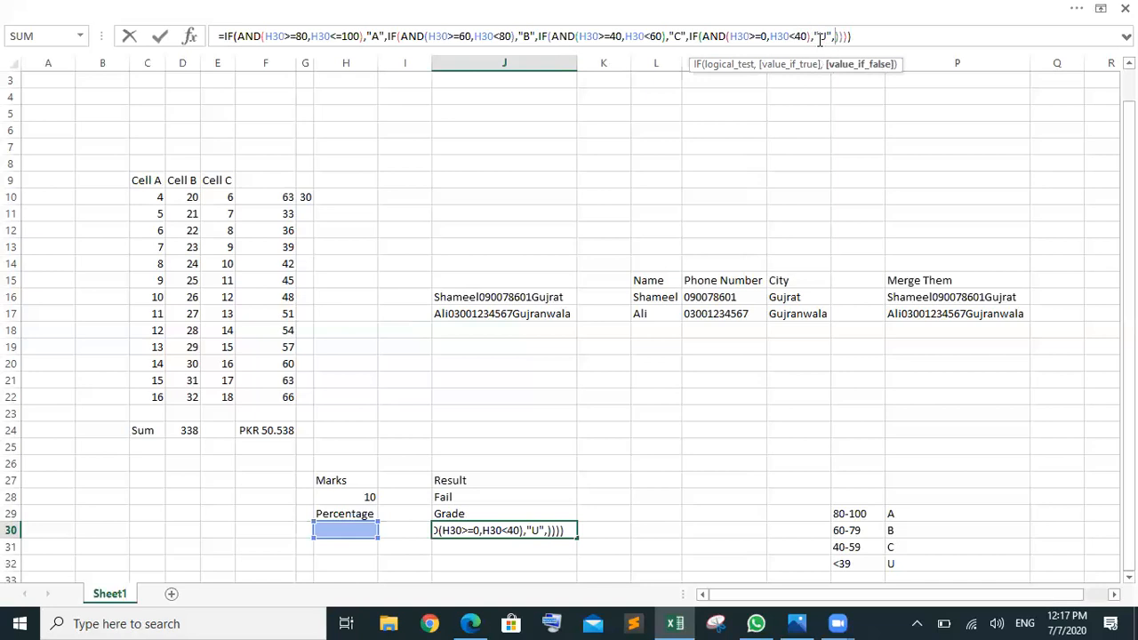
pyautogui.write('"E"')
pyautogui.press('BackSpace')
pyautogui.write('nter ')
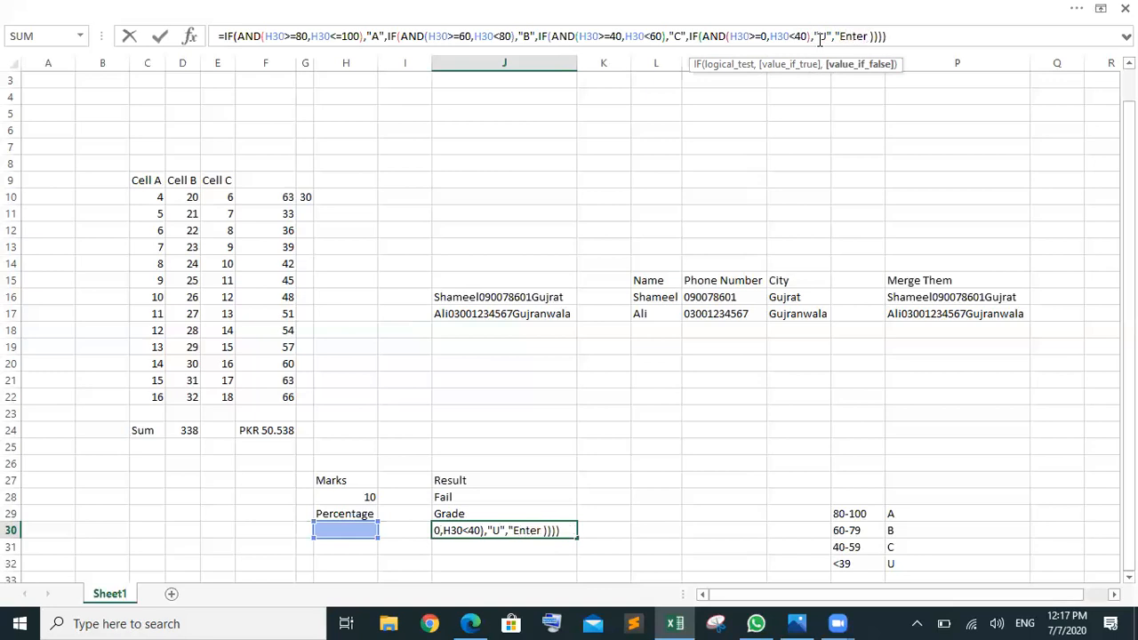
pyautogui.write('you')
pyautogui.write(' p')
pyautogui.write('ercenta')
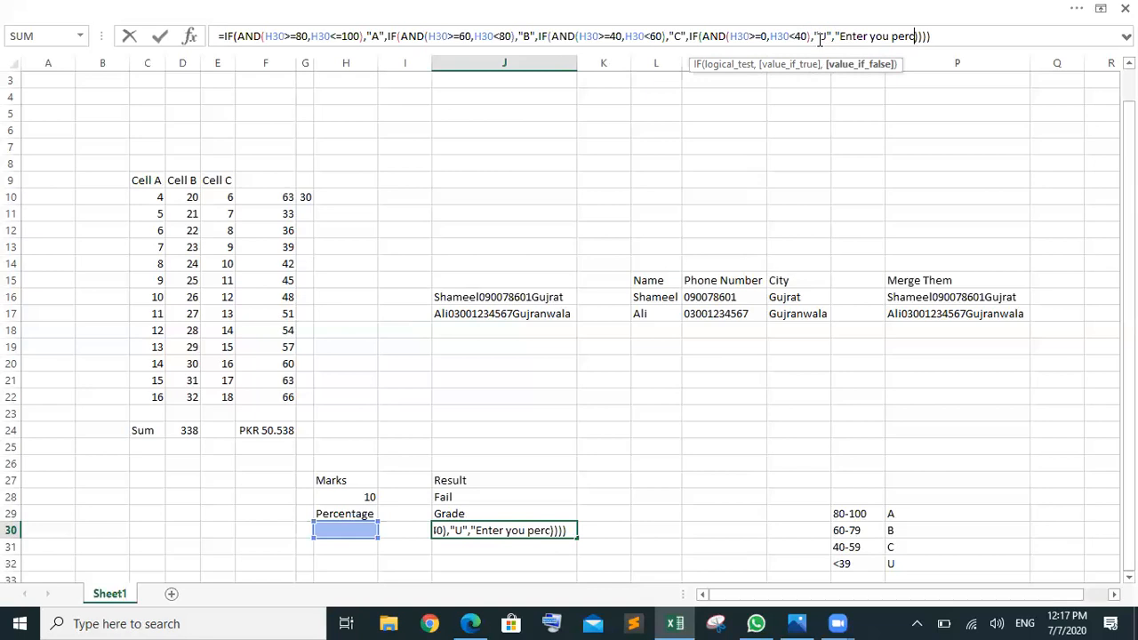
pyautogui.write('ge')
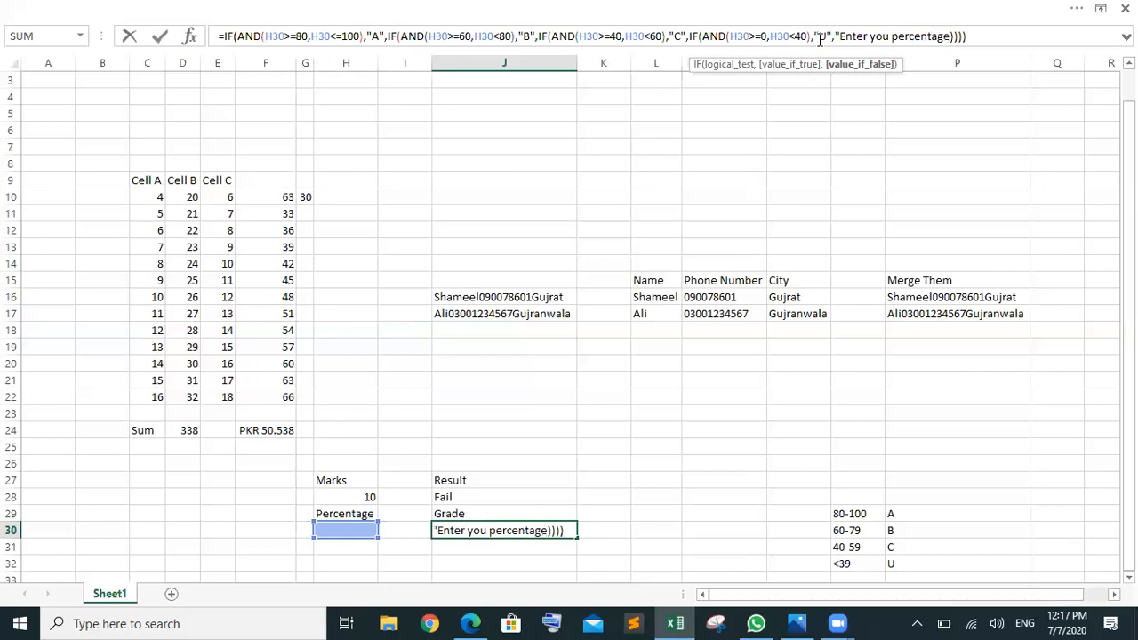
pyautogui.write('"')
pyautogui.press('Return')
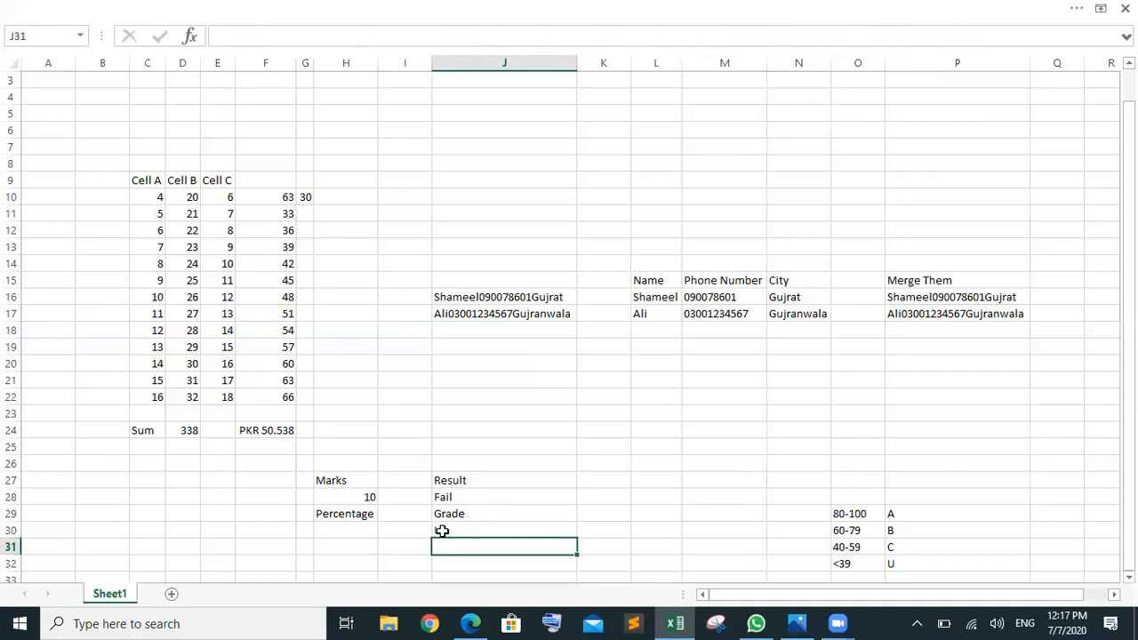
# Step: Enter -20 in H30 to see J30's error message
pyautogui.click(357, 531)
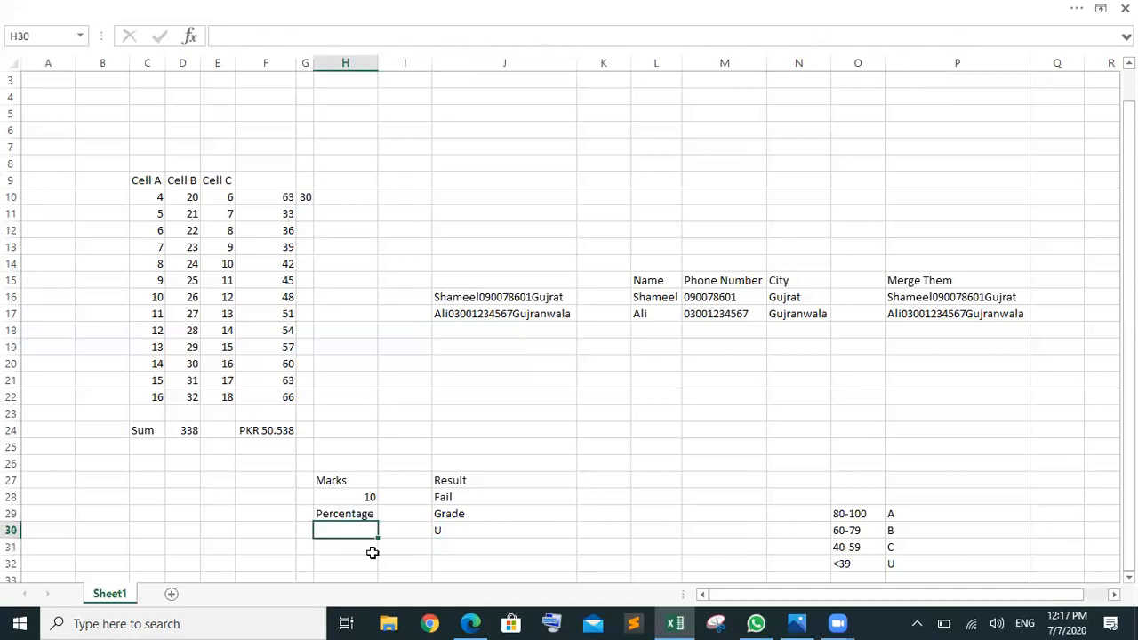
pyautogui.click(372, 553)
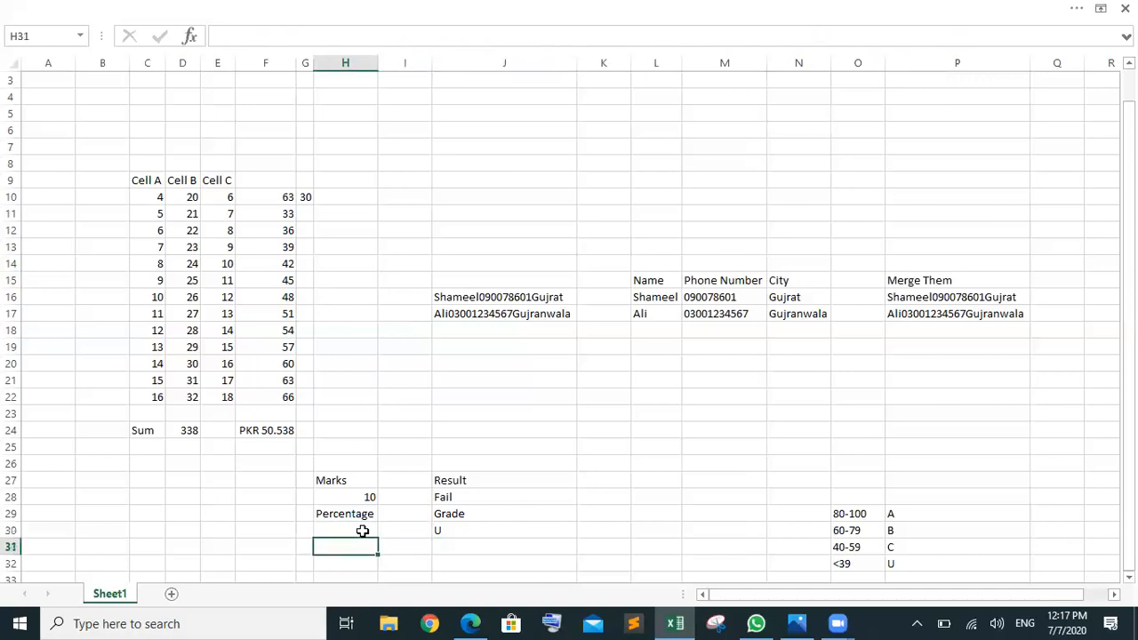
pyautogui.click(361, 528)
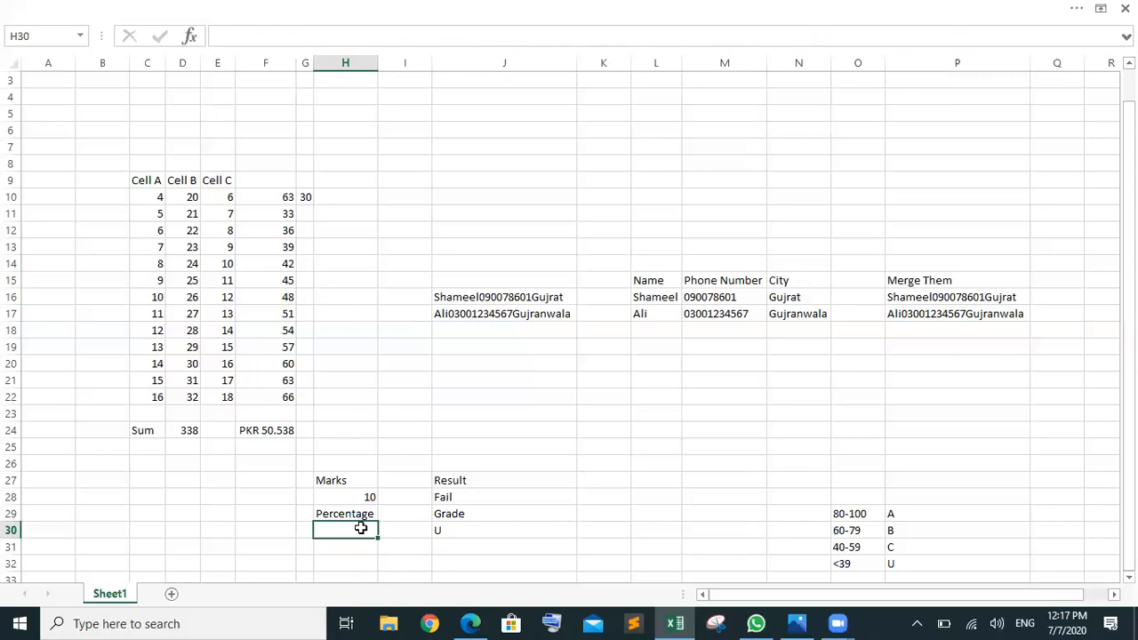
pyautogui.write('-20')
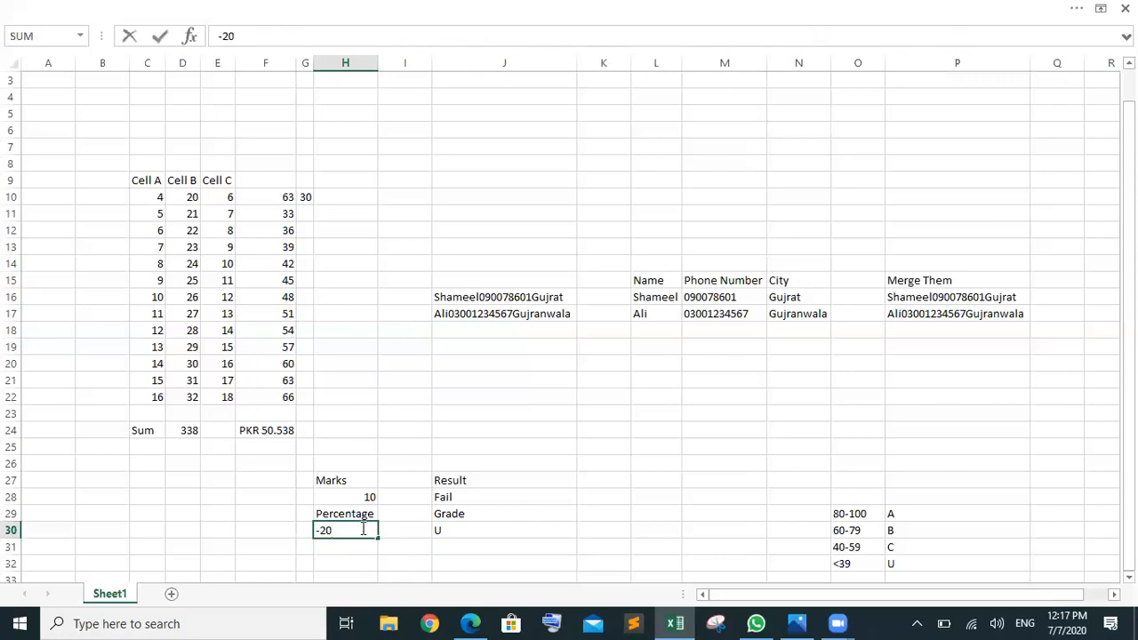
pyautogui.press('Return')
pyautogui.click(371, 560)
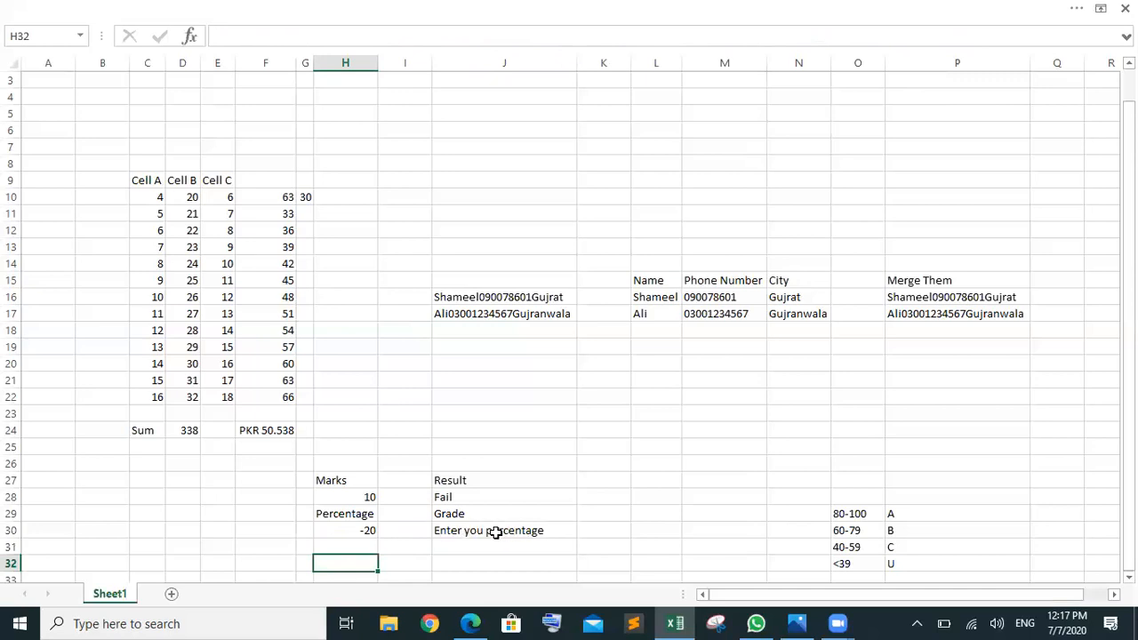
# Step: Change H30 to 0 and select J30 to confirm it now returns U
pyautogui.click(368, 532)
pyautogui.write('0')
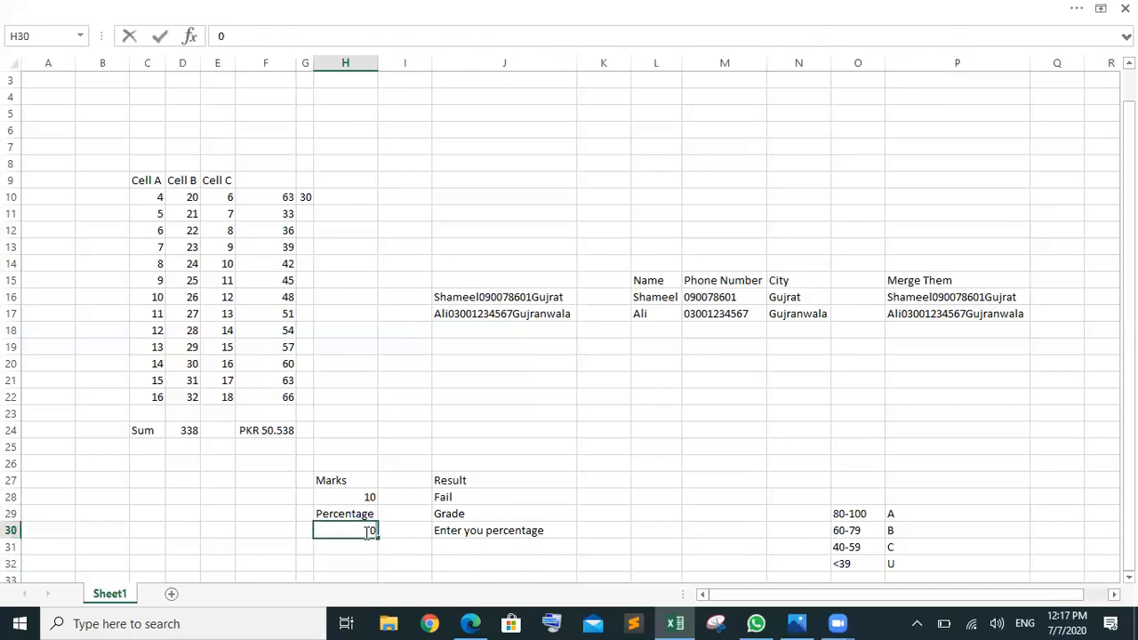
pyautogui.click(381, 547)
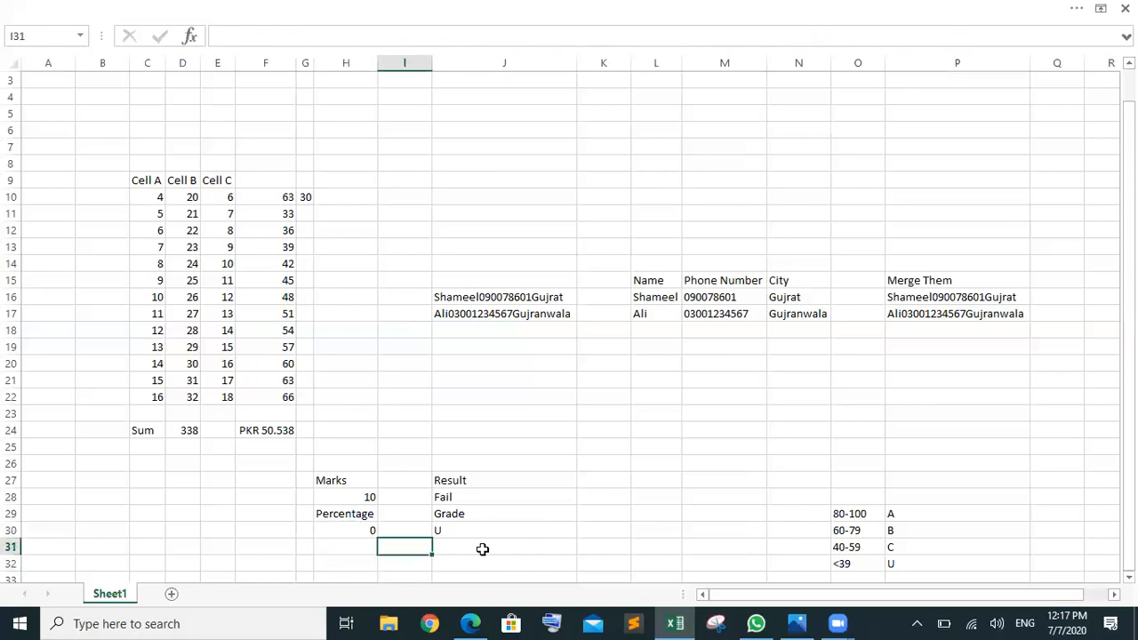
pyautogui.click(345, 528)
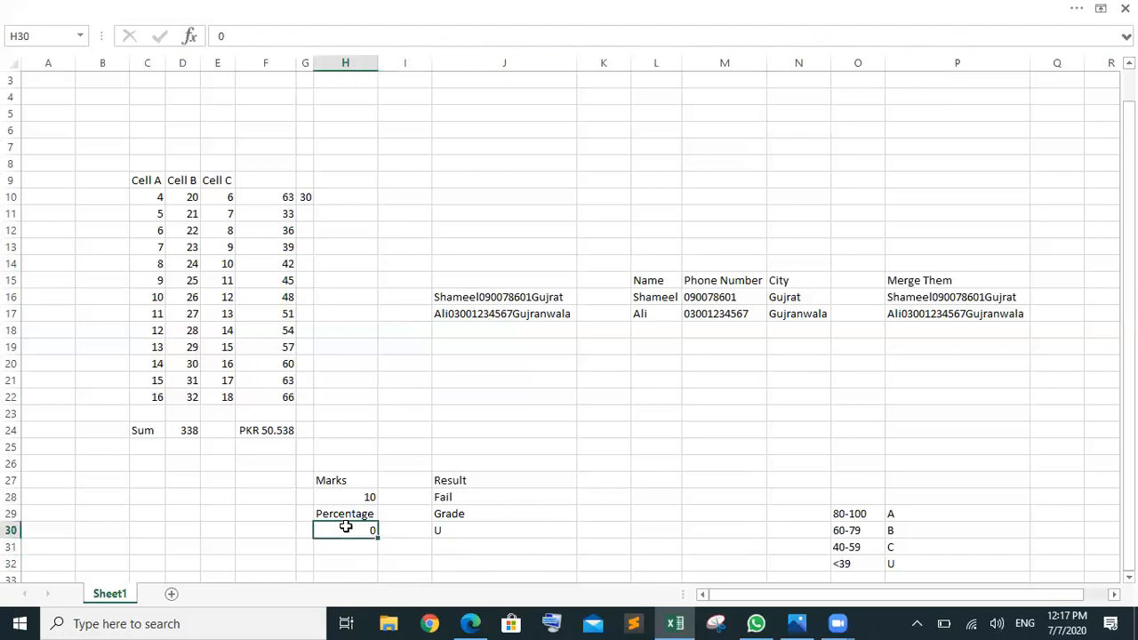
pyautogui.click(471, 529)
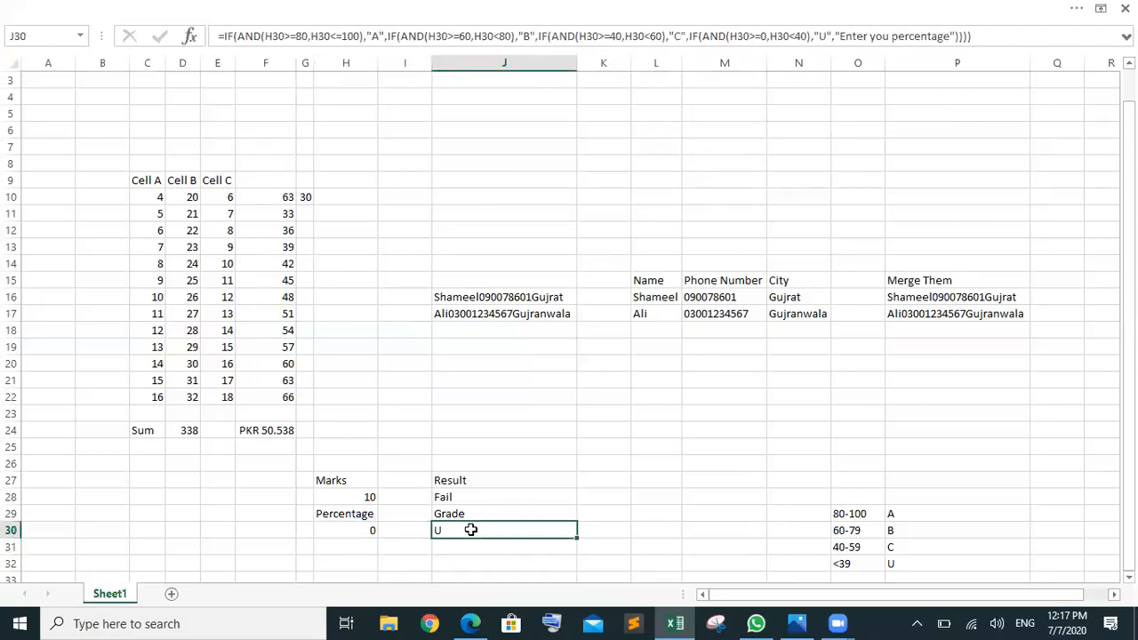
# Step: Insert "correct" into J30's fallback message so it reads "Enter your correct percentage"
pyautogui.click(890, 37)
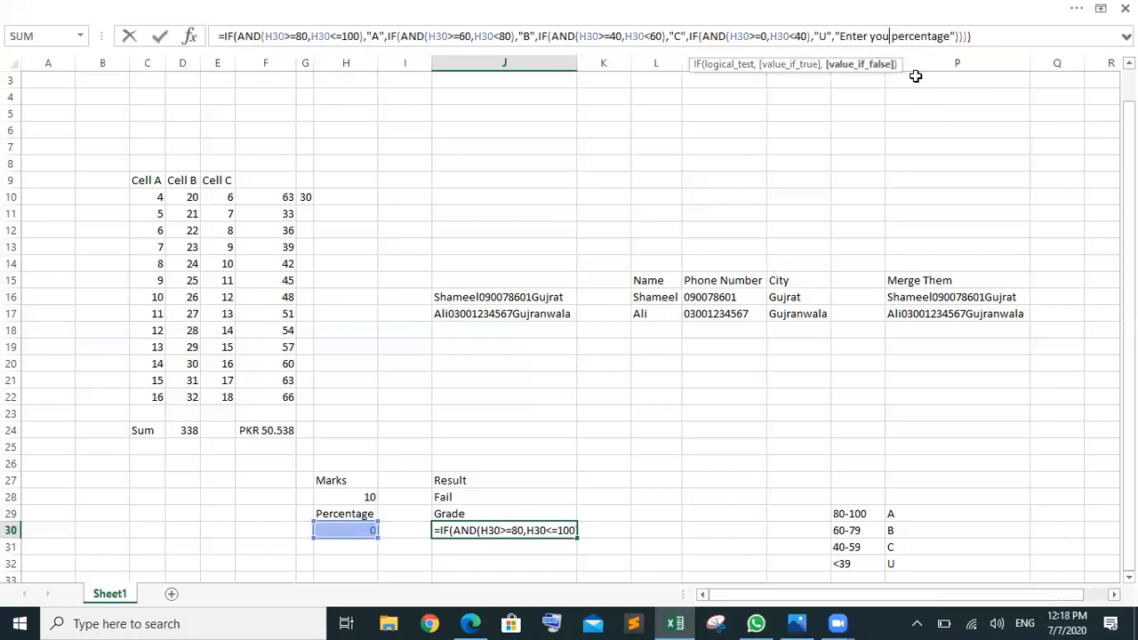
pyautogui.write('co')
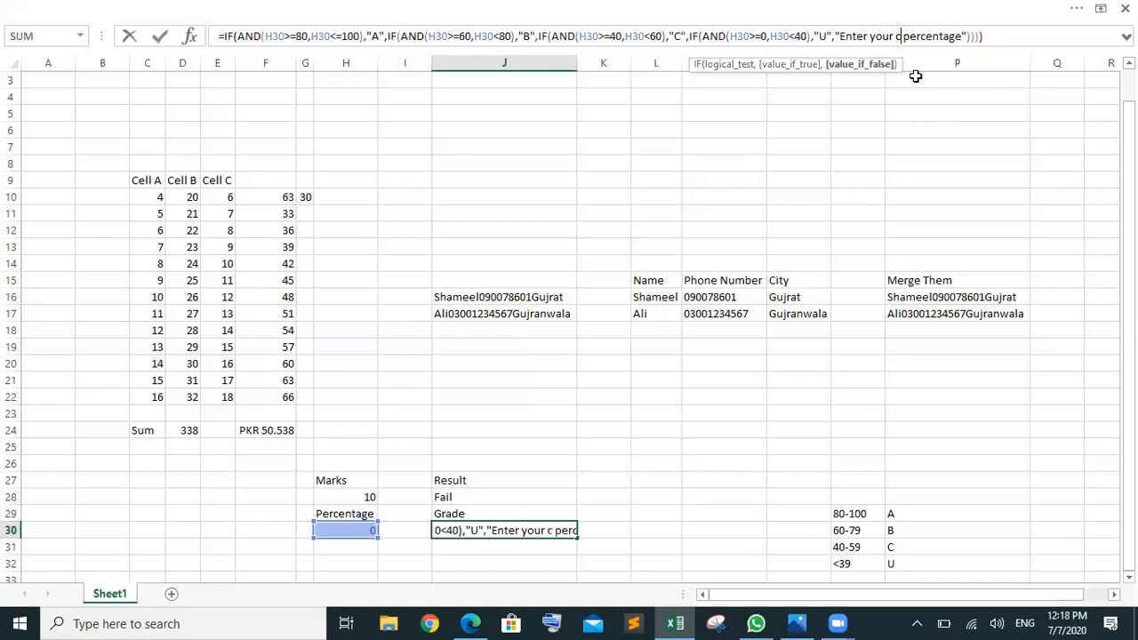
pyautogui.write('rre')
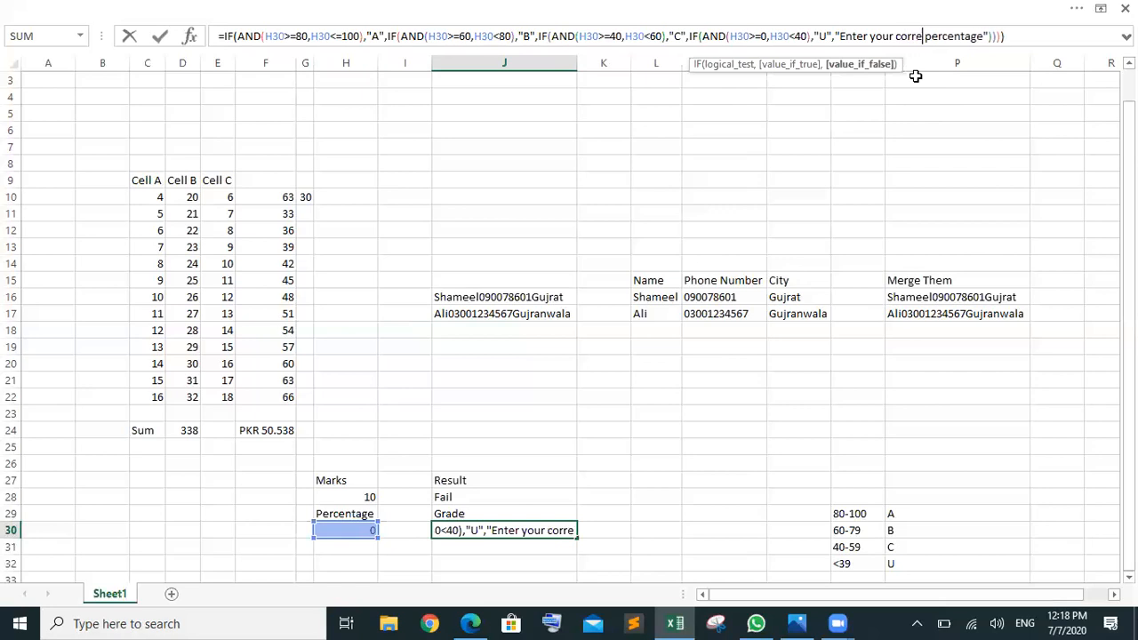
pyautogui.write('b')
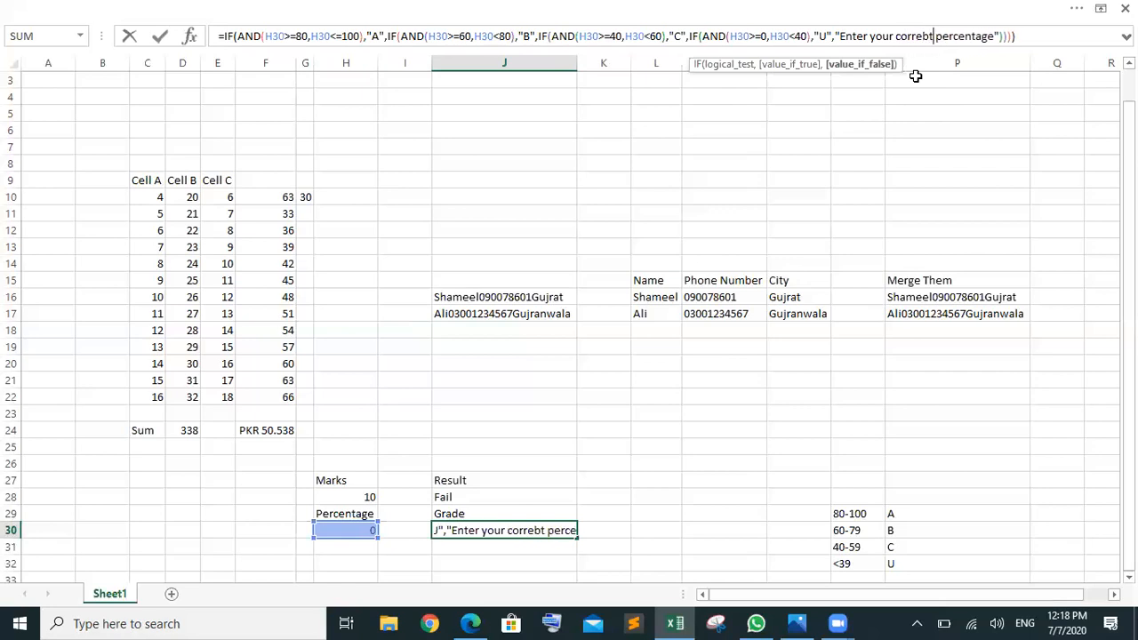
pyautogui.press('BackSpace')
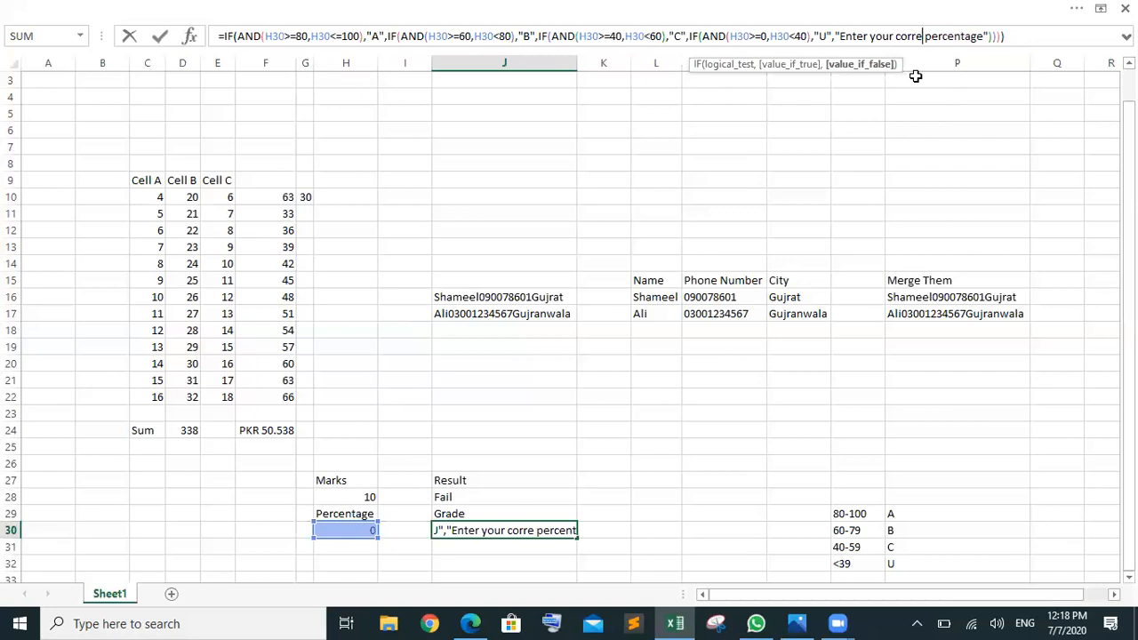
pyautogui.write('ct')
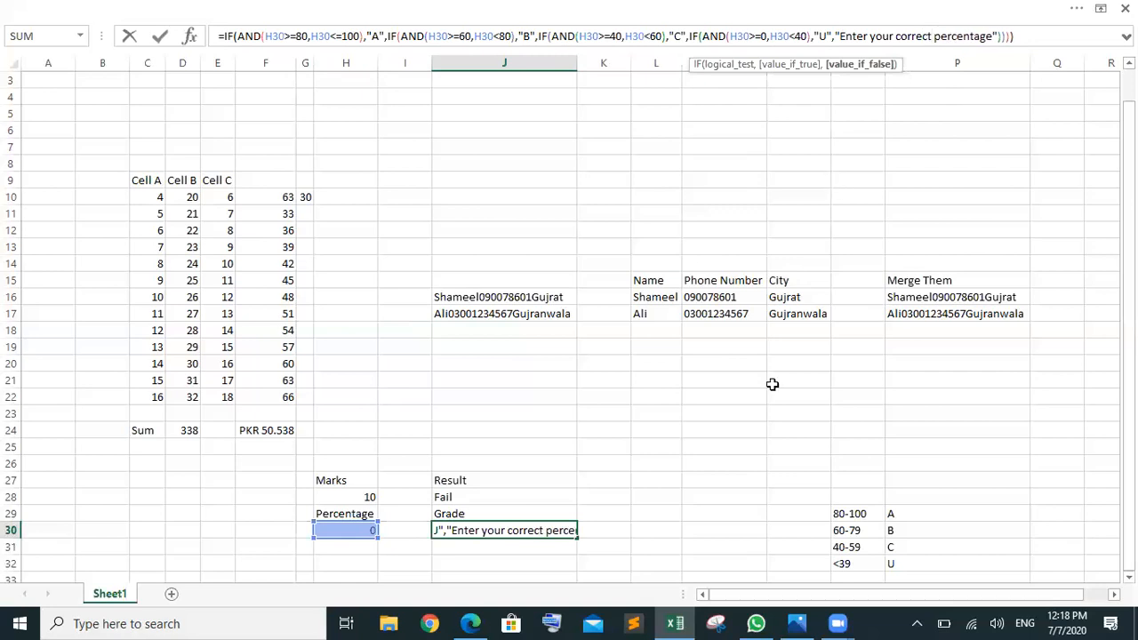
pyautogui.click(750, 481)
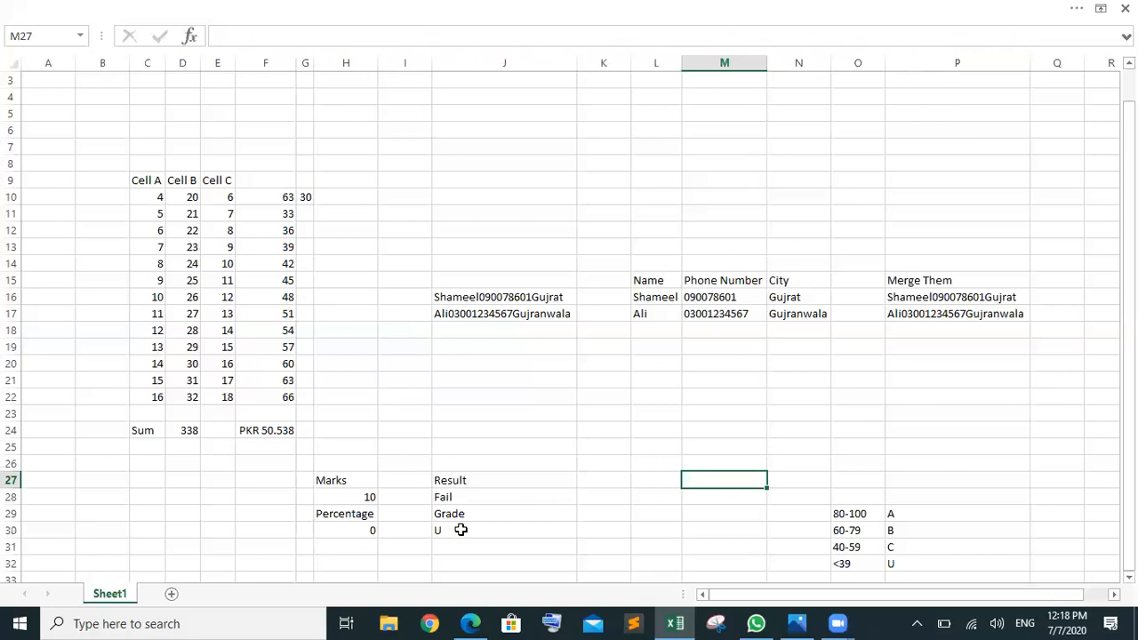
# Step: Enter 101 in H30 and inspect J30's fallback message in the formula, leaving it unchanged
pyautogui.click(355, 533)
pyautogui.write('101')
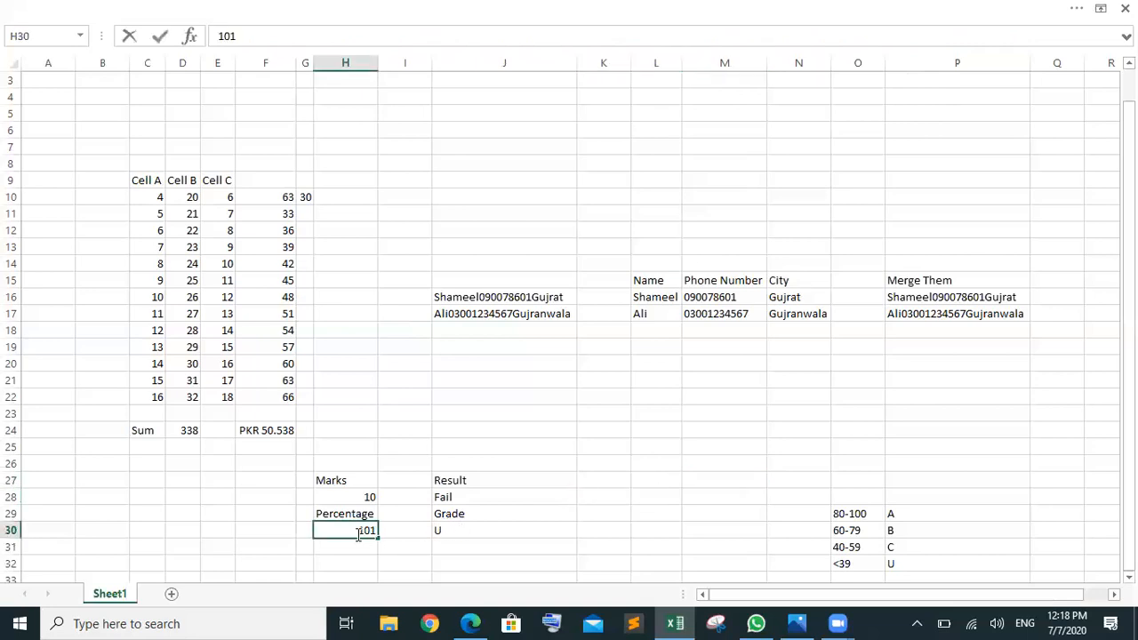
pyautogui.press('Return')
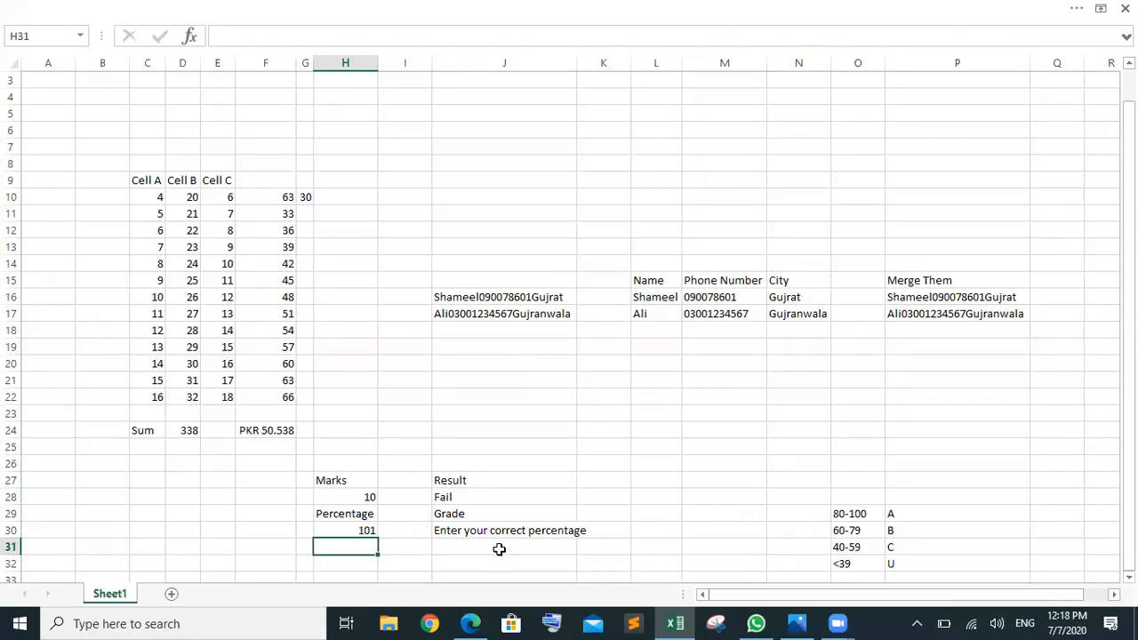
pyautogui.click(527, 534)
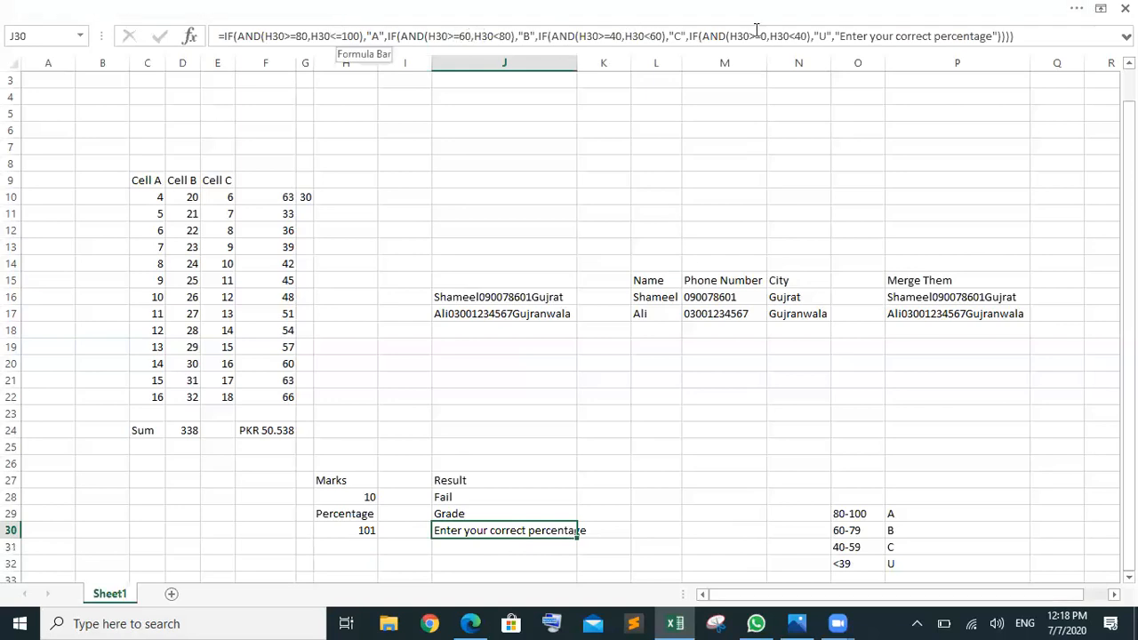
pyautogui.moveTo(836, 36); pyautogui.dragTo(994, 31)
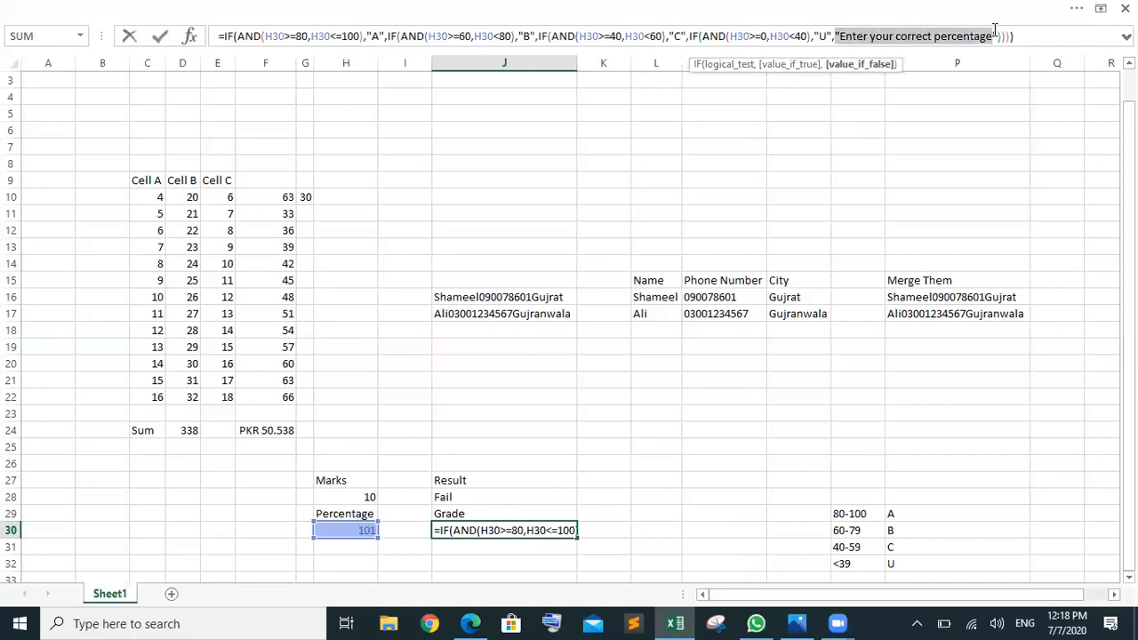
pyautogui.click(1044, 36)
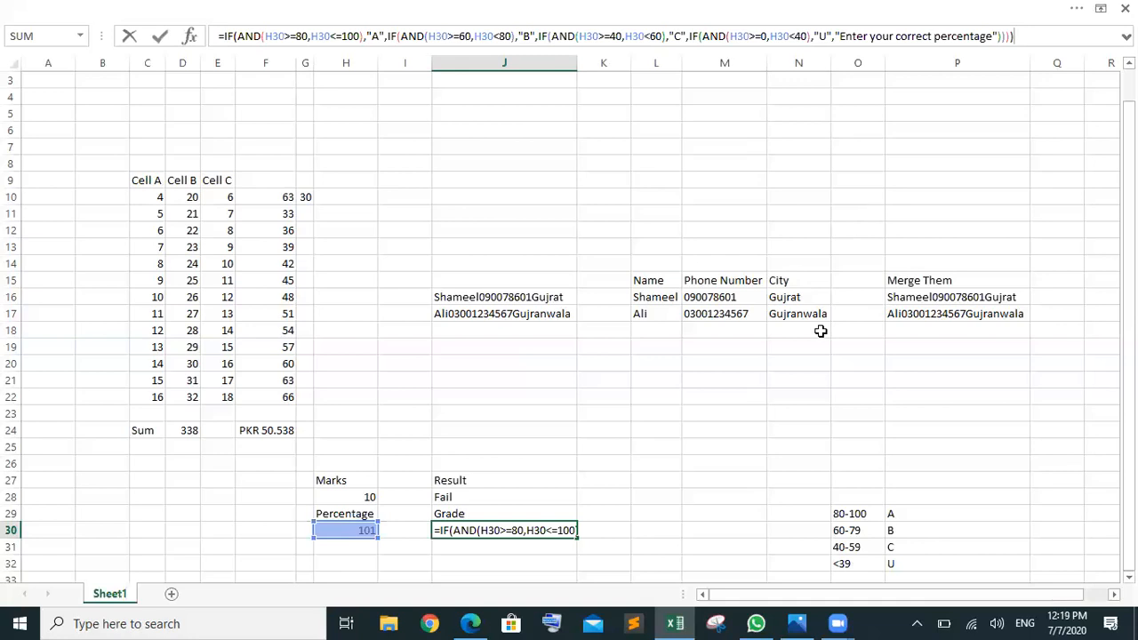
pyautogui.hotkey('ctrl', 'Return')
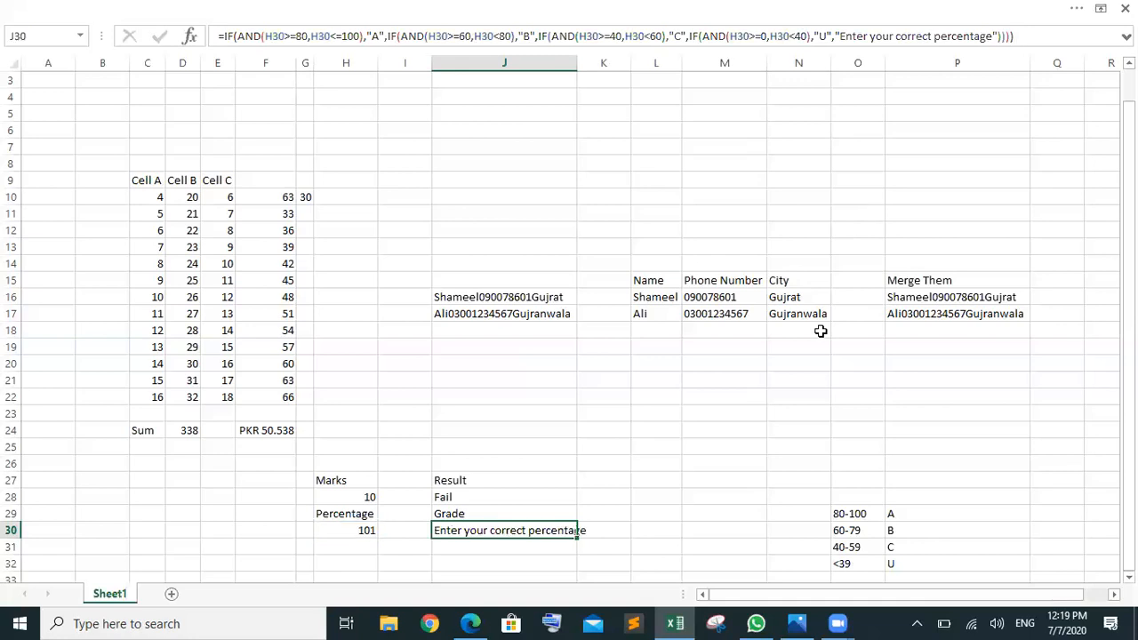
# Step: Autofit all worksheet columns so the full correct-percentage message fits in column J
pyautogui.click(13, 62)
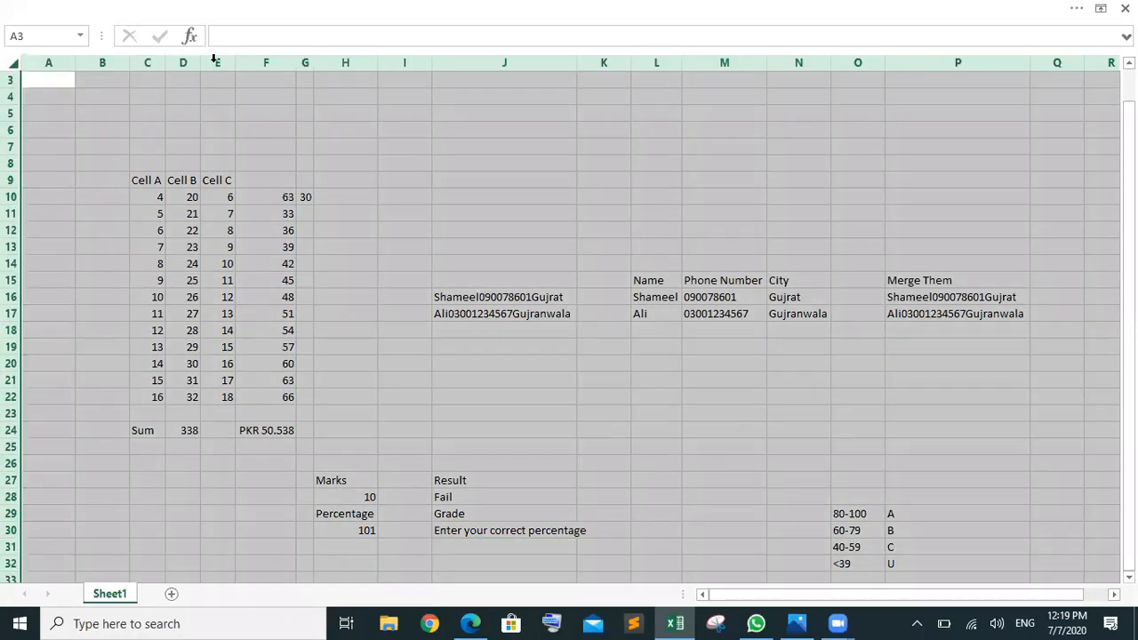
pyautogui.doubleClick(432, 64)
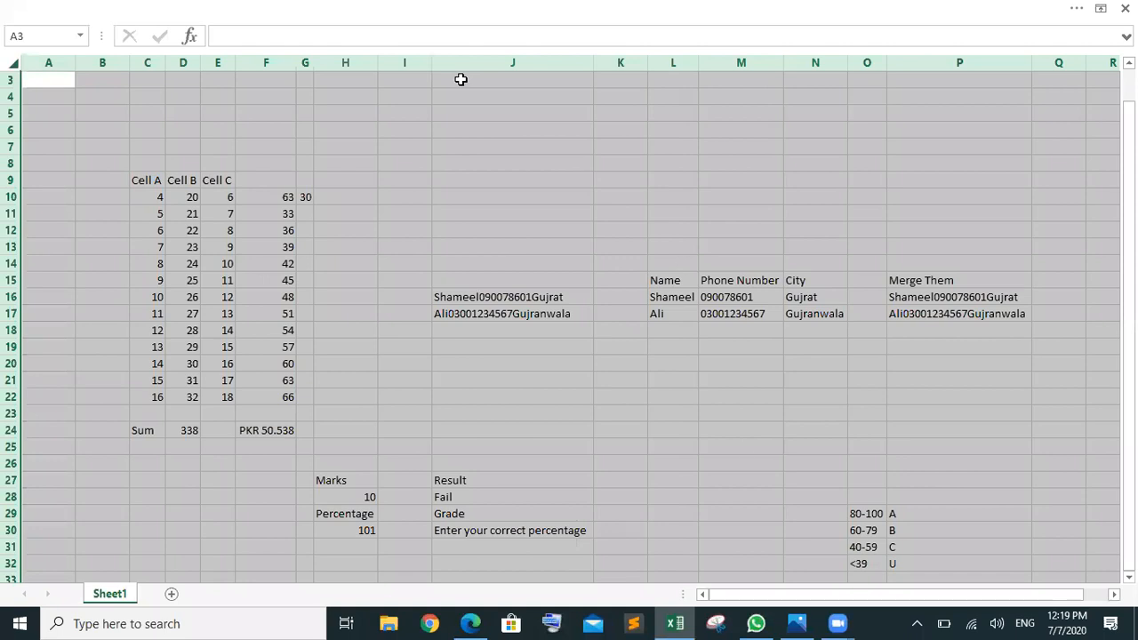
pyautogui.click(738, 546)
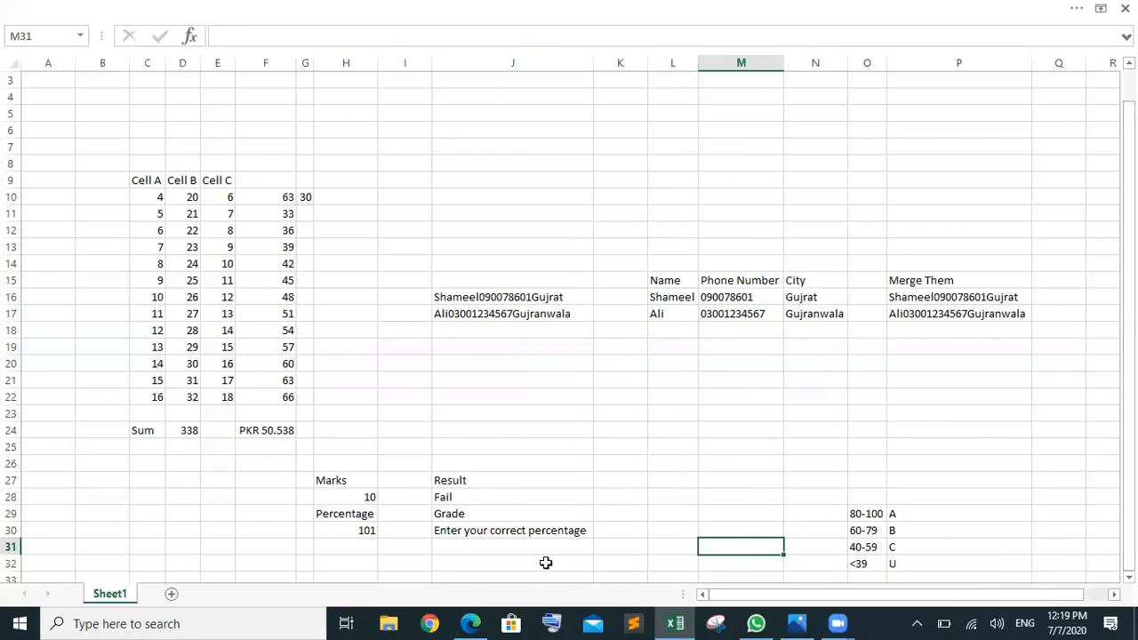
# Step: Move down from J31 to bring the empty rows below the tables into view
pyautogui.click(540, 547)
pyautogui.press('Down')
pyautogui.press('Down')
pyautogui.press('Down')
pyautogui.press('Down')
pyautogui.press('Down')
pyautogui.press('Down')
pyautogui.press('Down')
pyautogui.press('Down')
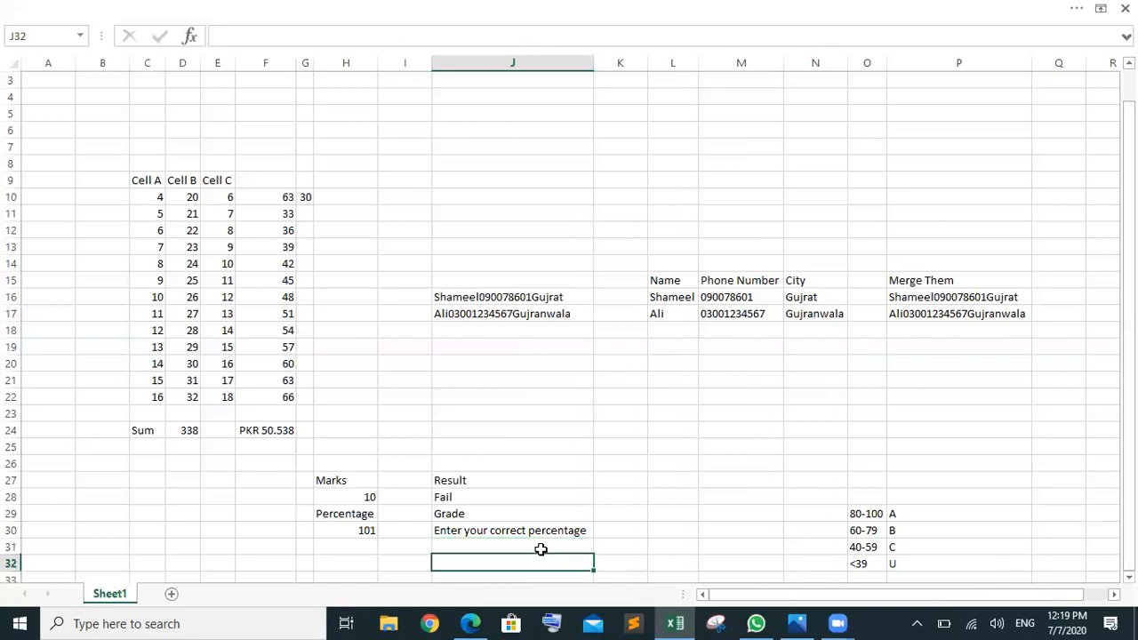
pyautogui.press('Down')
pyautogui.press('Down')
pyautogui.press('Down')
pyautogui.press('Down')
pyautogui.press('Down')
pyautogui.press('Down')
pyautogui.press('Down')
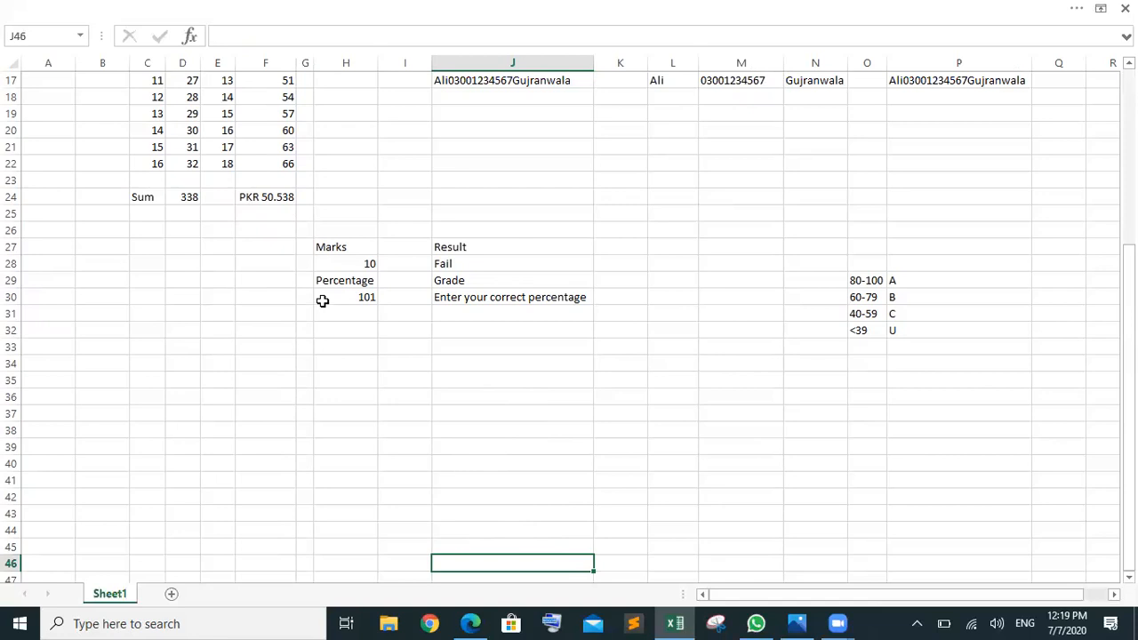
# Step: Enter 'Student Name' in B35 and widen column B to fit it
pyautogui.click(151, 386)
pyautogui.click(118, 401)
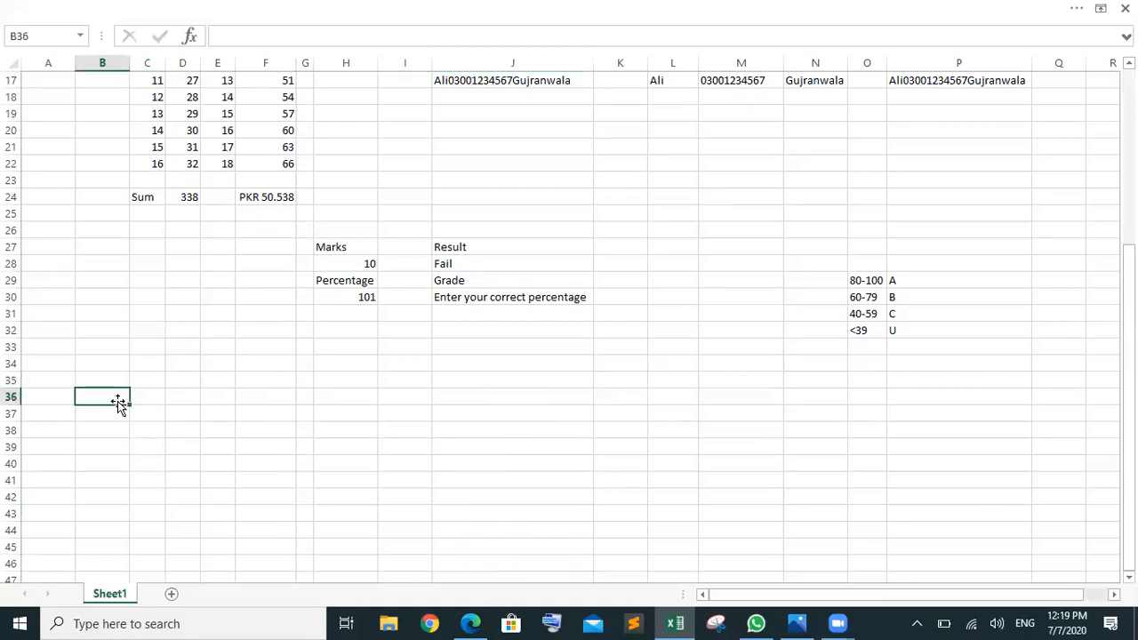
pyautogui.write('Studen')
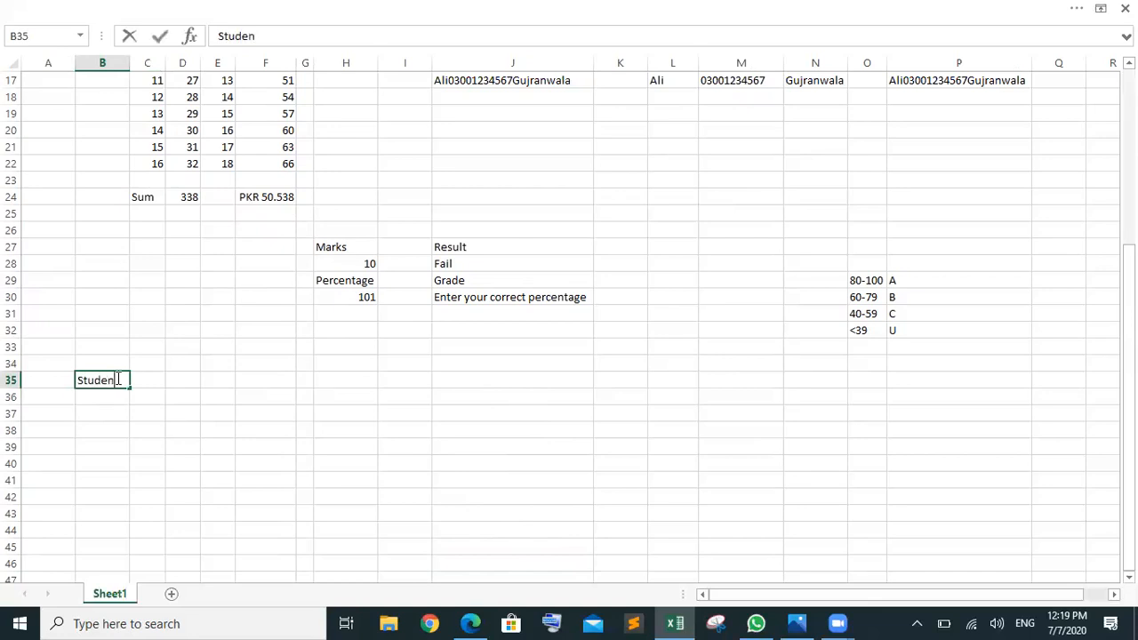
pyautogui.write('t Name')
pyautogui.click(184, 381)
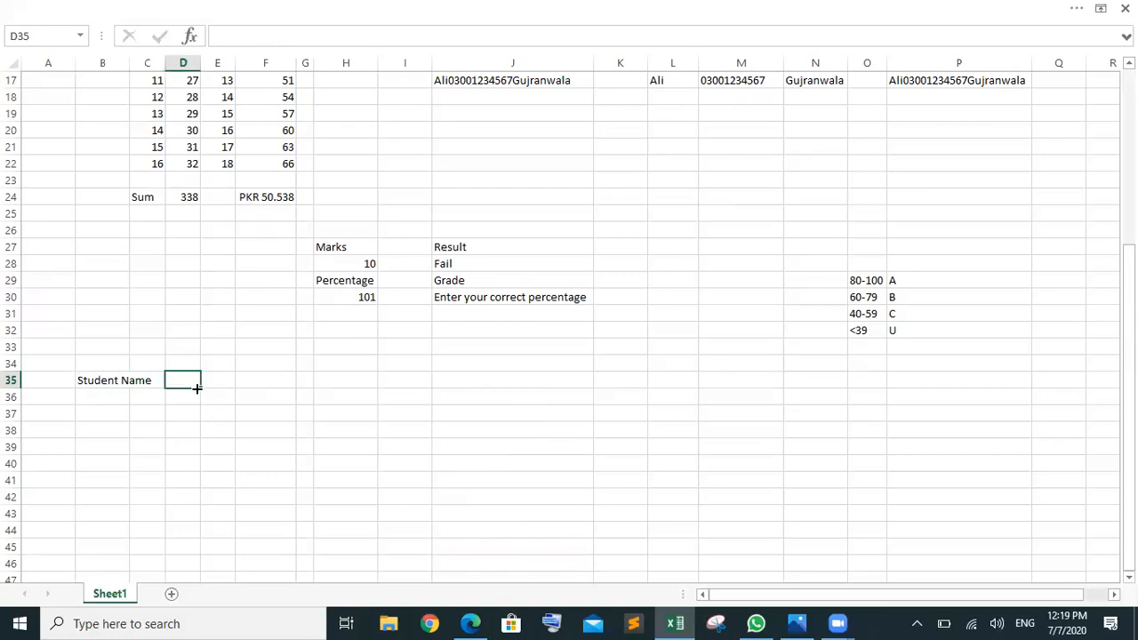
pyautogui.click(6, 58)
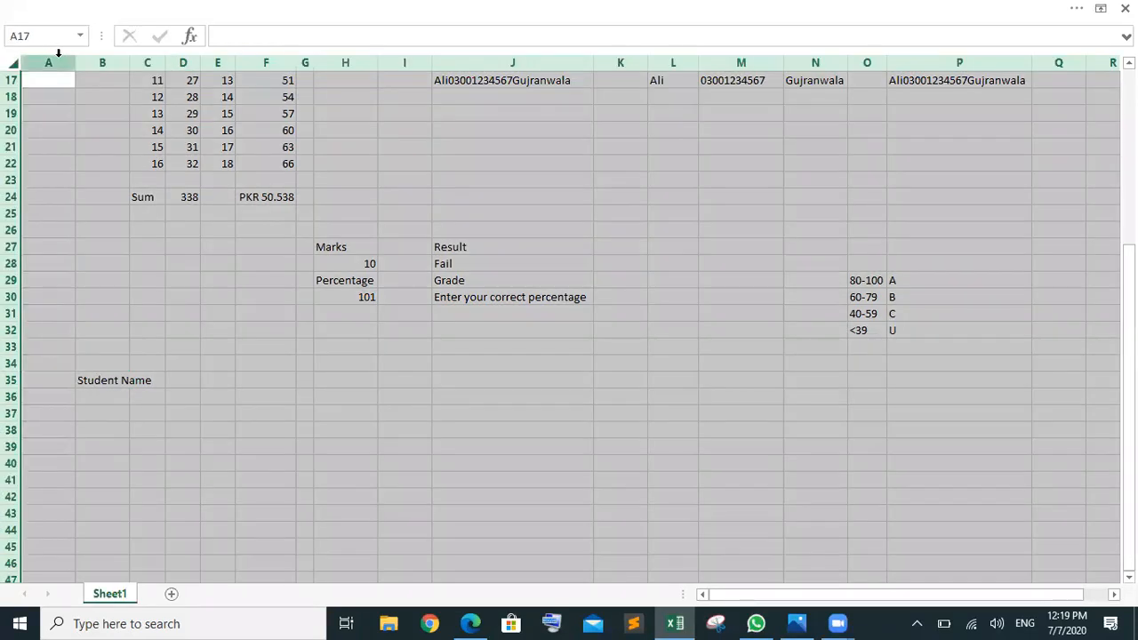
pyautogui.doubleClick(76, 62)
pyautogui.click(292, 309)
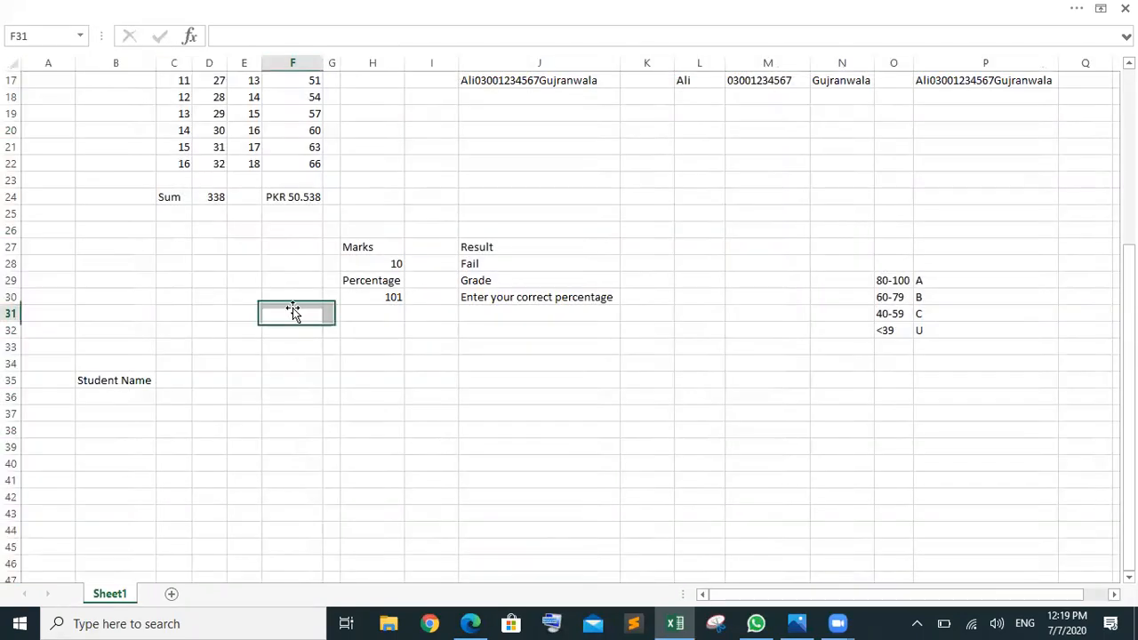
# Step: Add 'Match 1' in D35 and 'Match 2' in E35, then autofit all columns
pyautogui.click(207, 380)
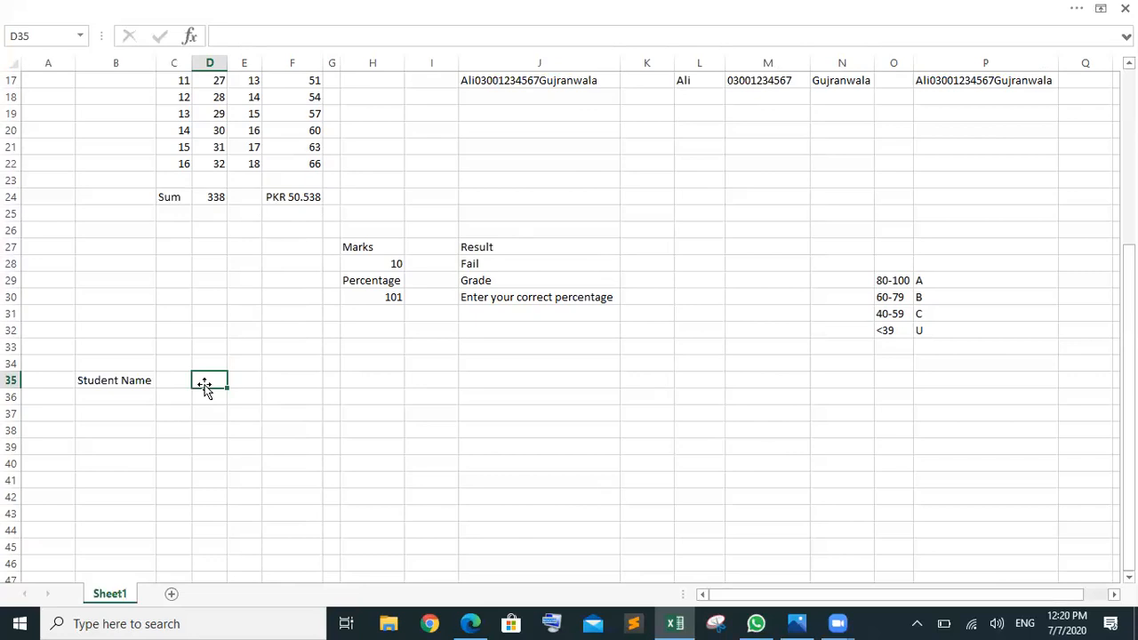
pyautogui.doubleClick(205, 384)
pyautogui.write('MAtch')
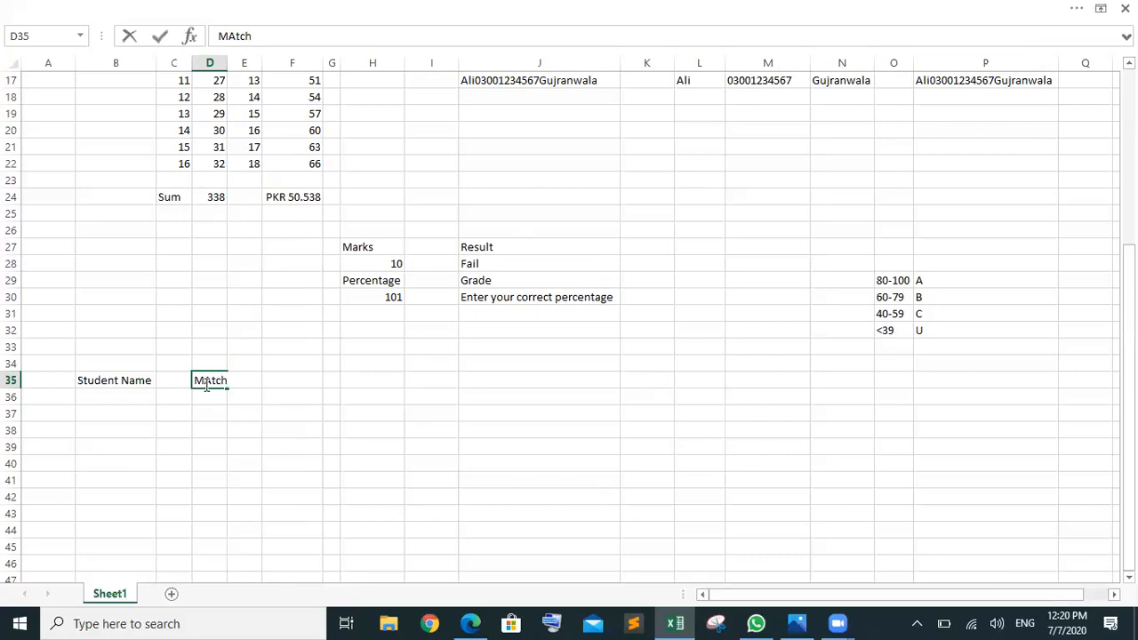
pyautogui.write(' 1')
pyautogui.press('Tab')
pyautogui.write('Ma')
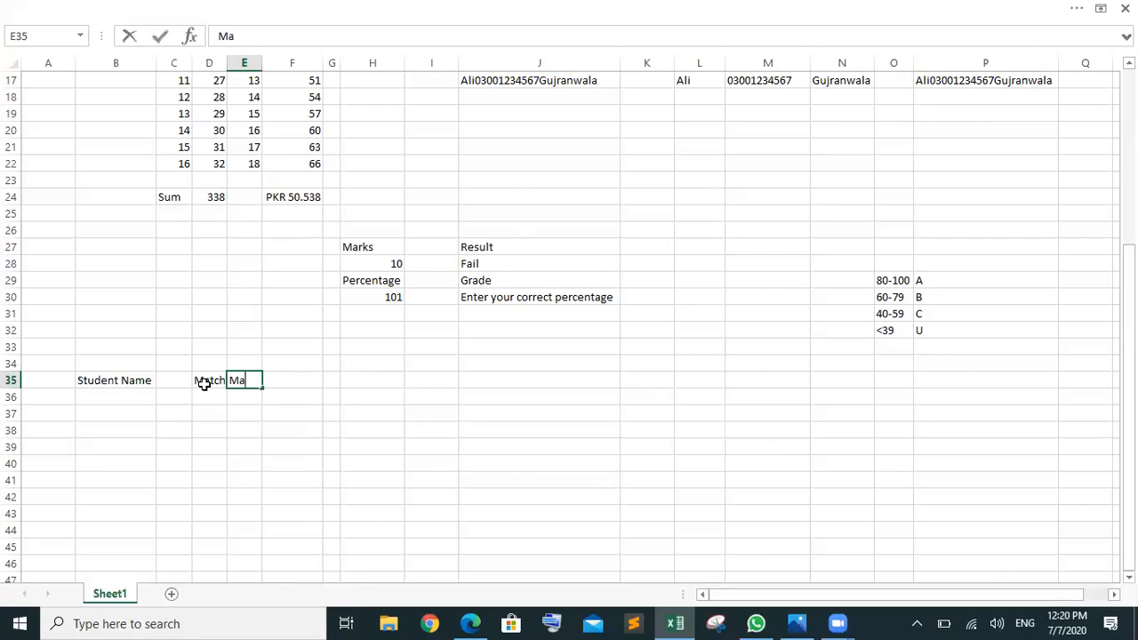
pyautogui.write('tch 2')
pyautogui.click(346, 408)
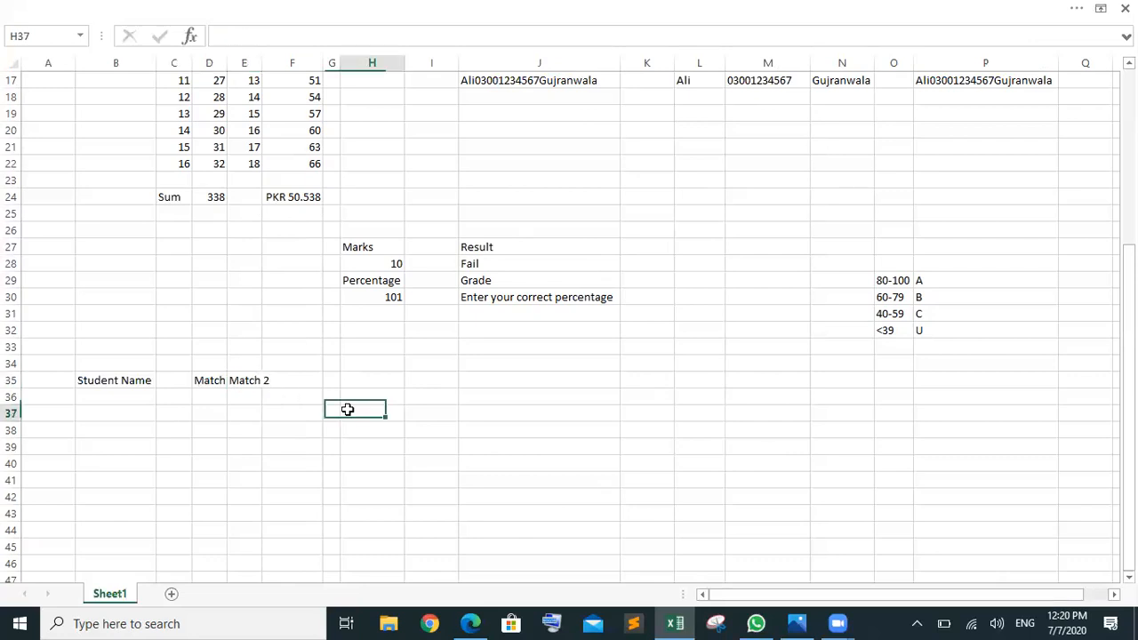
pyautogui.click(9, 62)
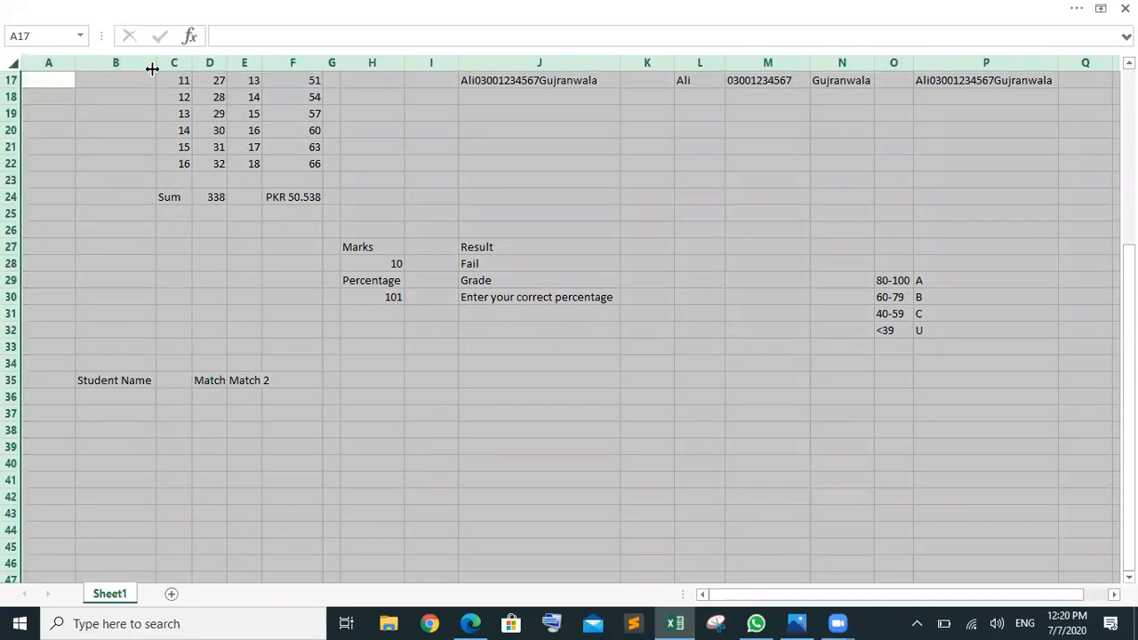
pyautogui.doubleClick(152, 68)
pyautogui.click(418, 486)
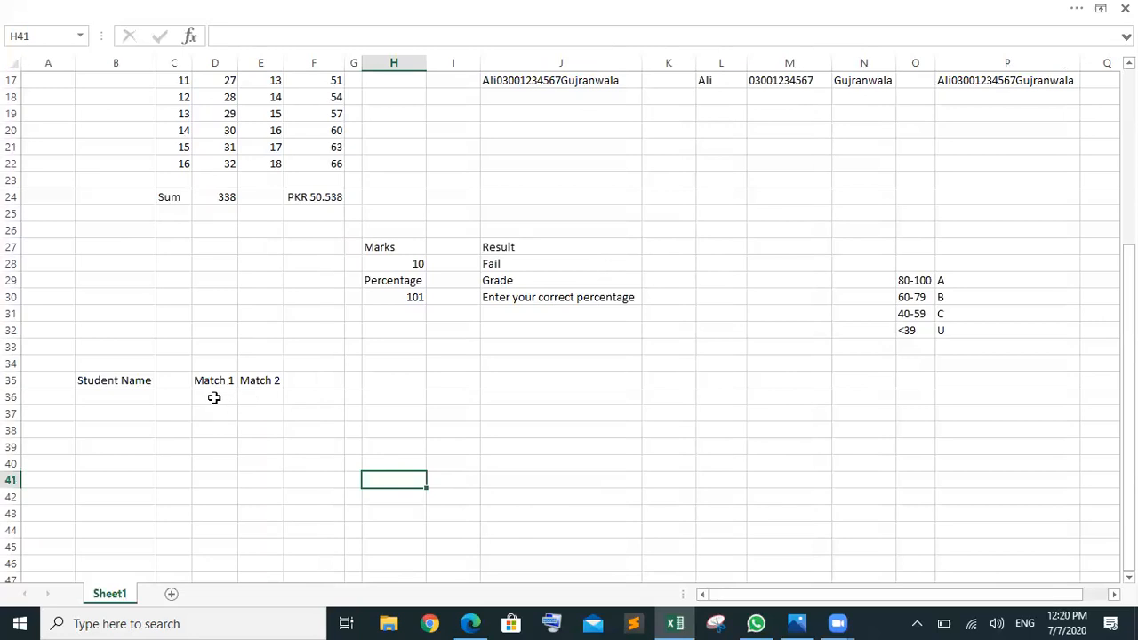
# Step: Enter 10 in both D34 and E34
pyautogui.moveTo(214, 397); pyautogui.dragTo(246, 397)
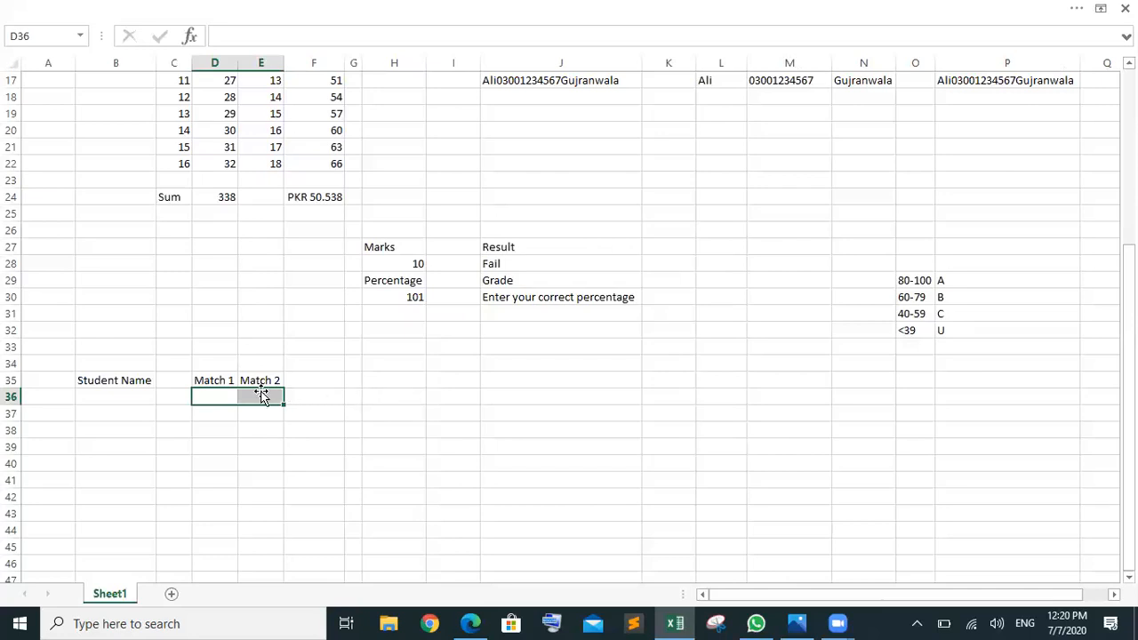
pyautogui.click(217, 364)
pyautogui.write('10')
pyautogui.press('Tab')
pyautogui.write('10')
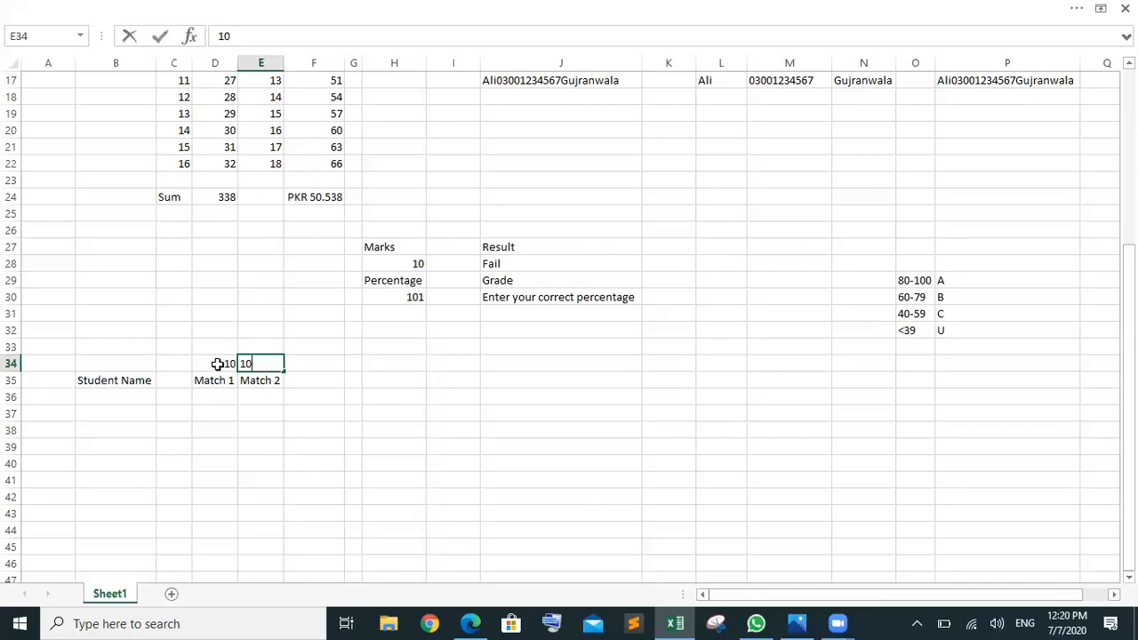
pyautogui.click(307, 392)
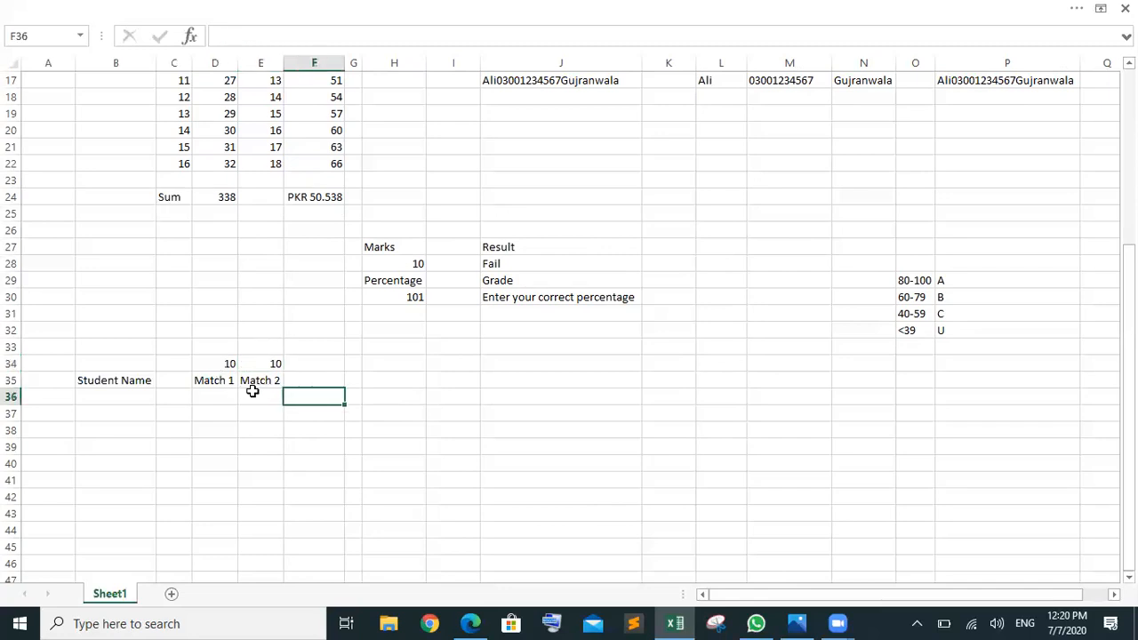
pyautogui.click(388, 400)
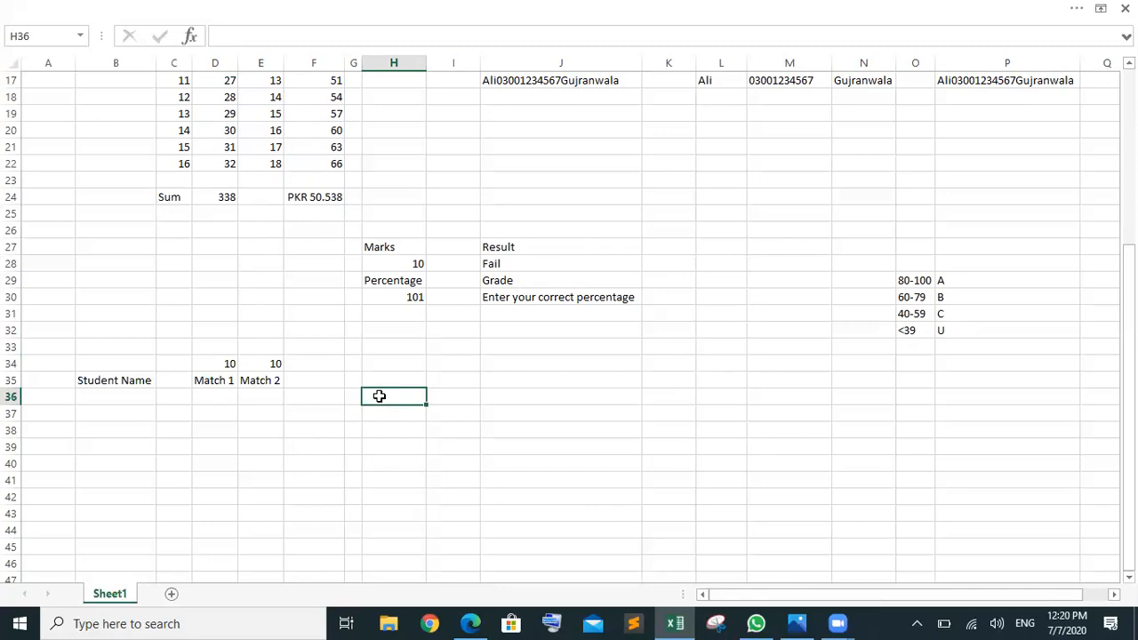
# Step: Enter =IF(D36+E36>15,"Pass","Try Harder") in H36, which currently shows Try Harder
pyautogui.write('=if')
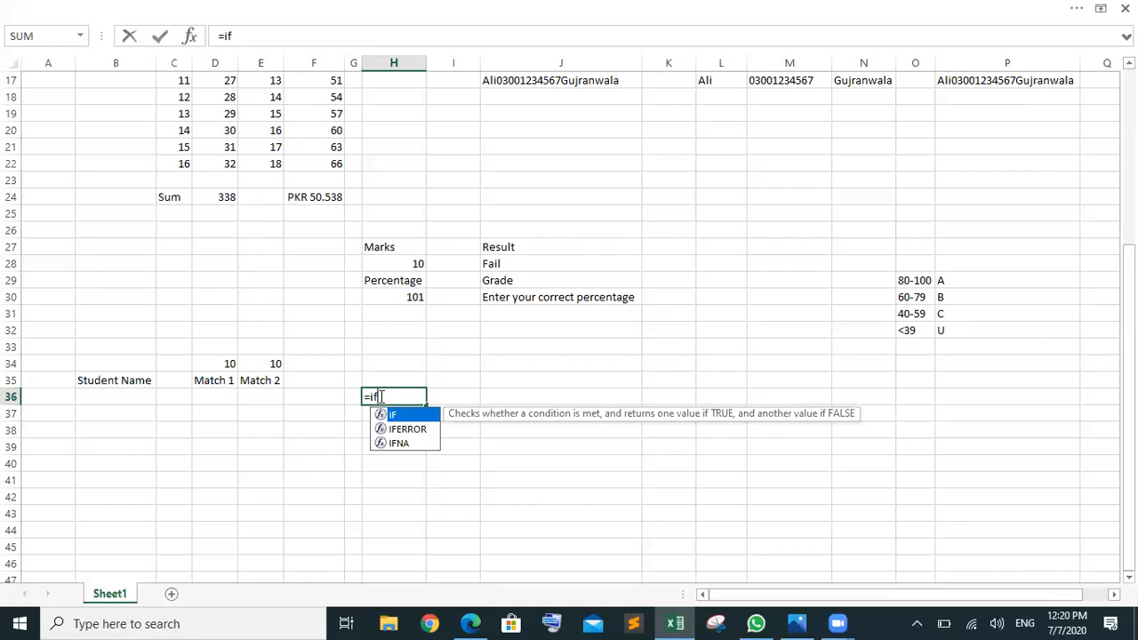
pyautogui.press('Tab')
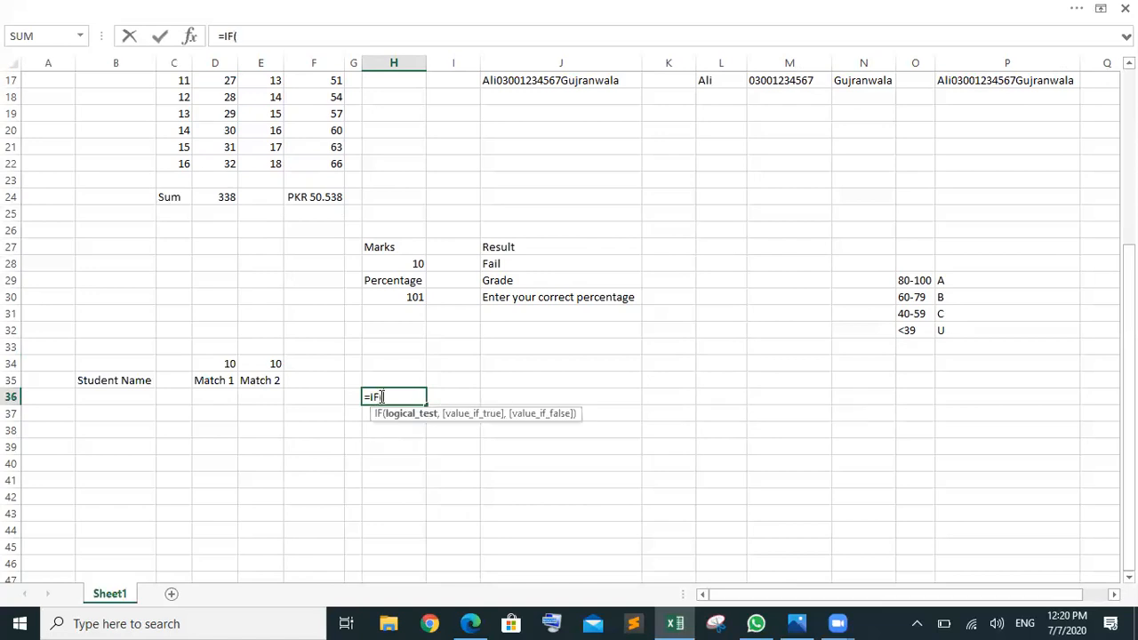
pyautogui.click(217, 397)
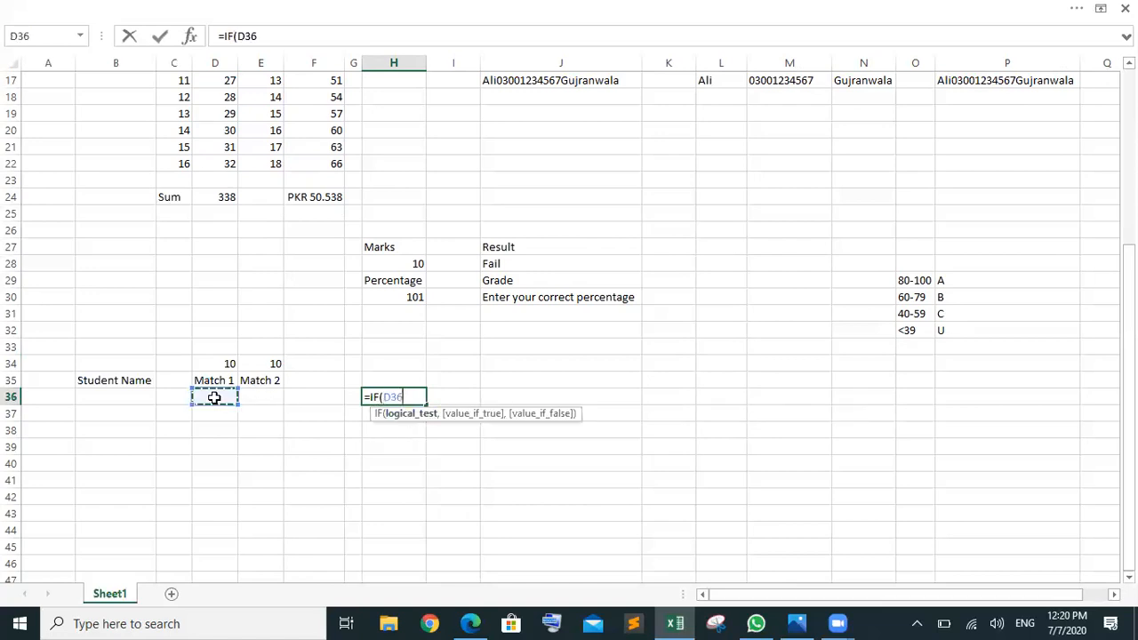
pyautogui.write('+')
pyautogui.click(255, 398)
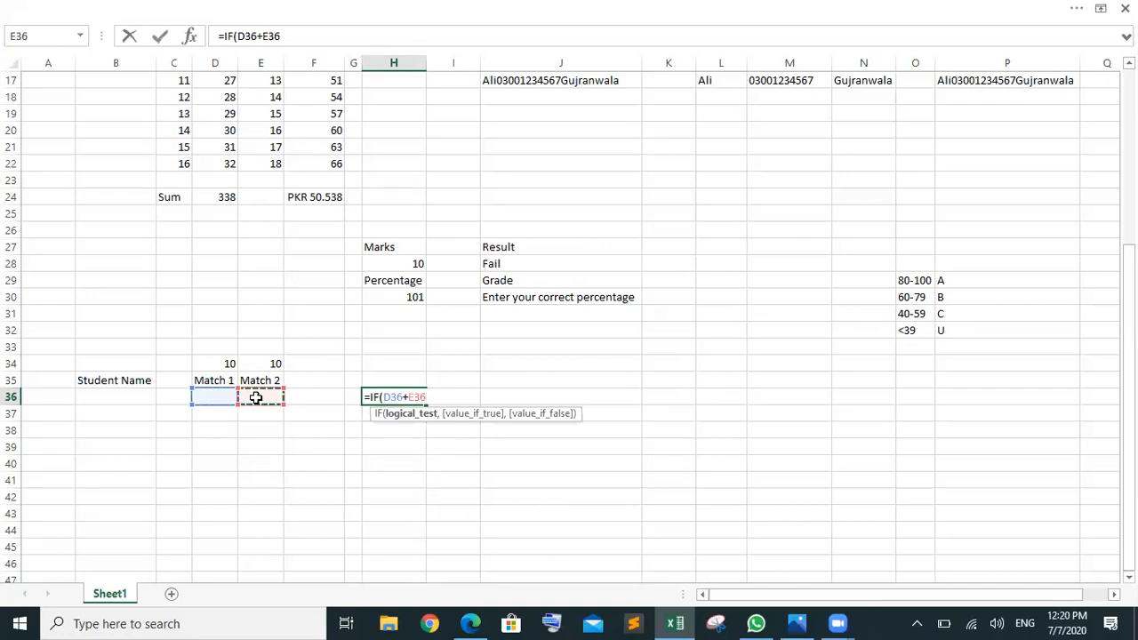
pyautogui.write('>15,"')
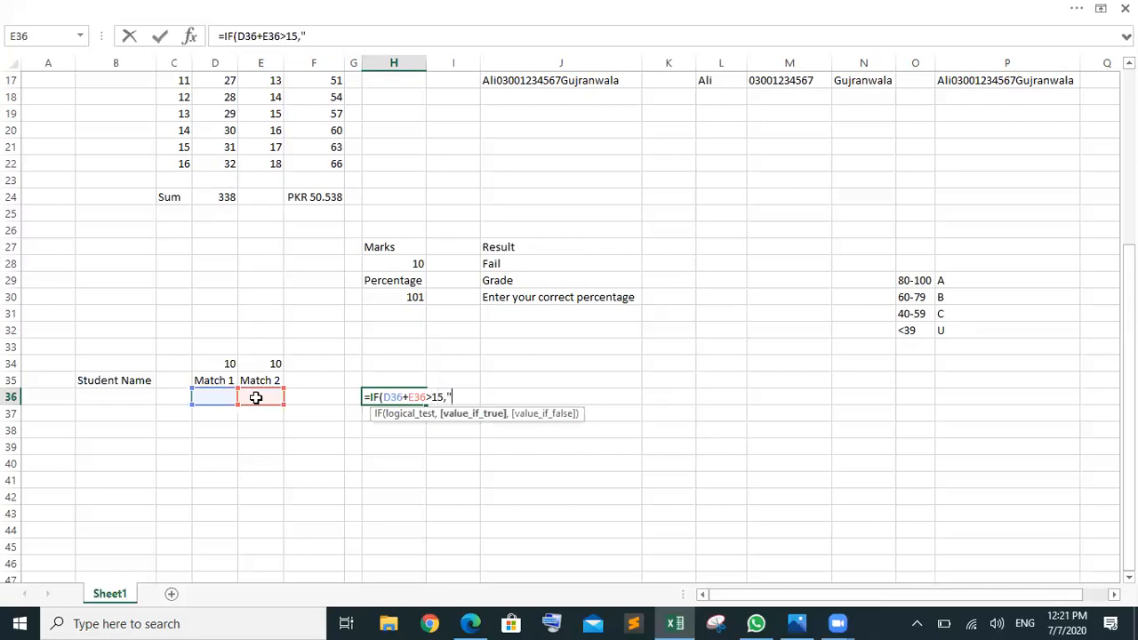
pyautogui.write('Pass","')
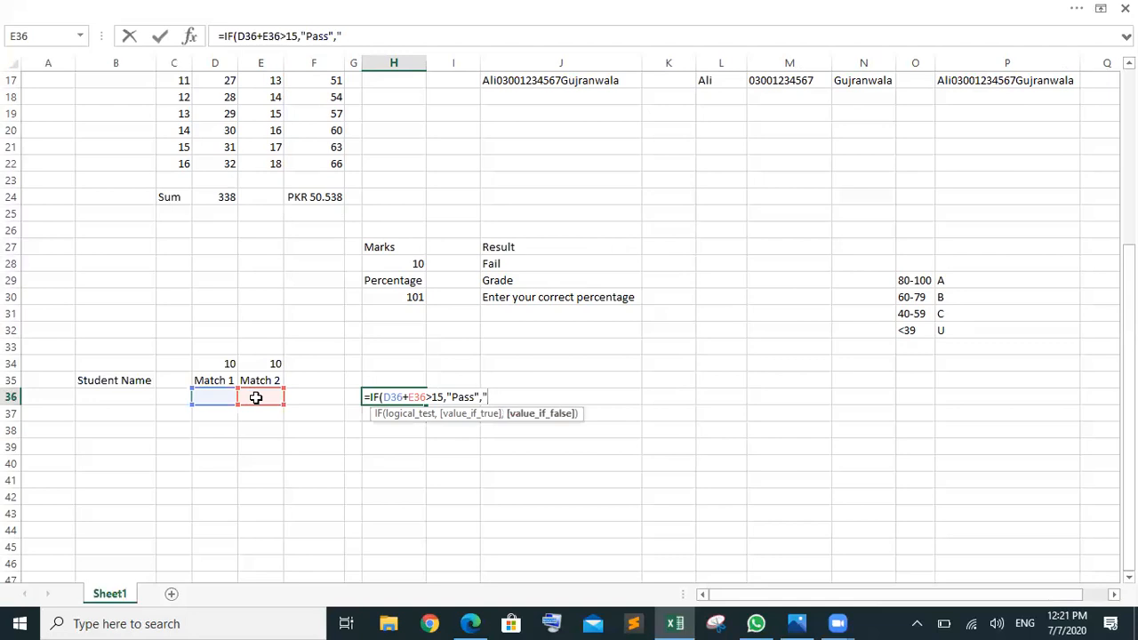
pyautogui.write('Try Harder')
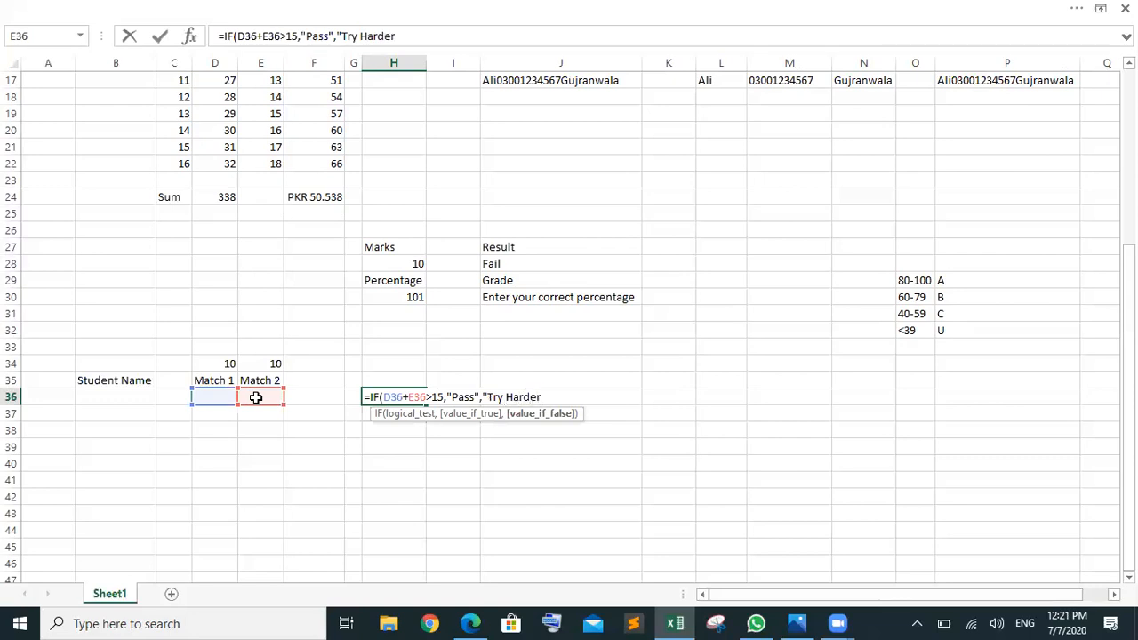
pyautogui.write('")')
pyautogui.press('Return')
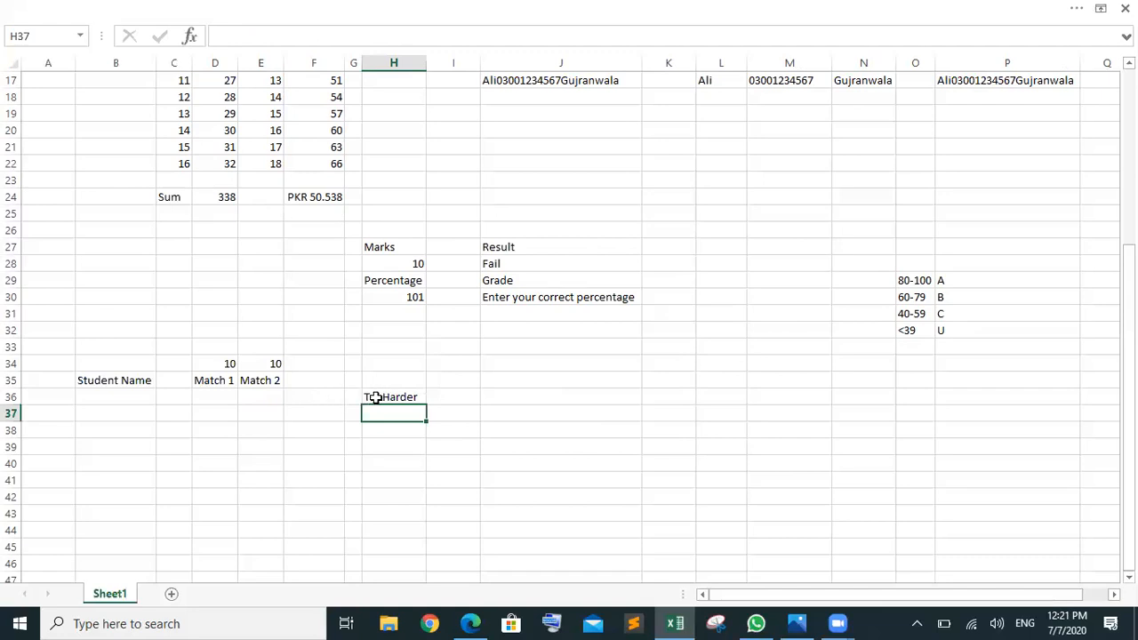
pyautogui.click(229, 395)
# Step: Enter match scores of 7 in D36 and 8 in E36
pyautogui.write('7')
pyautogui.click(268, 400)
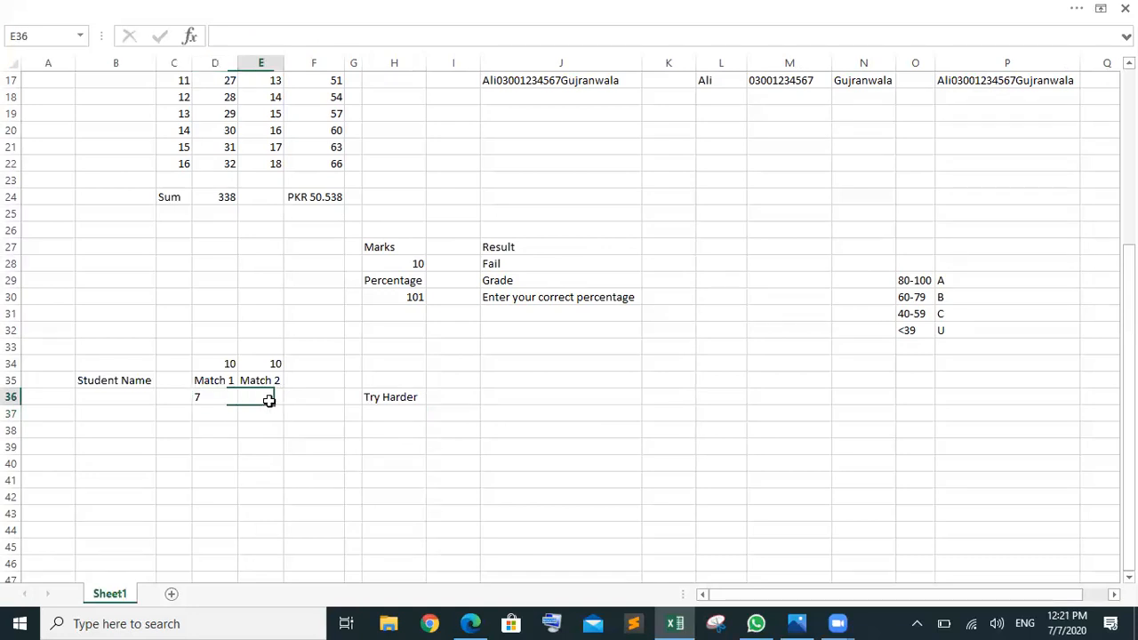
pyautogui.write('8')
pyautogui.click(405, 432)
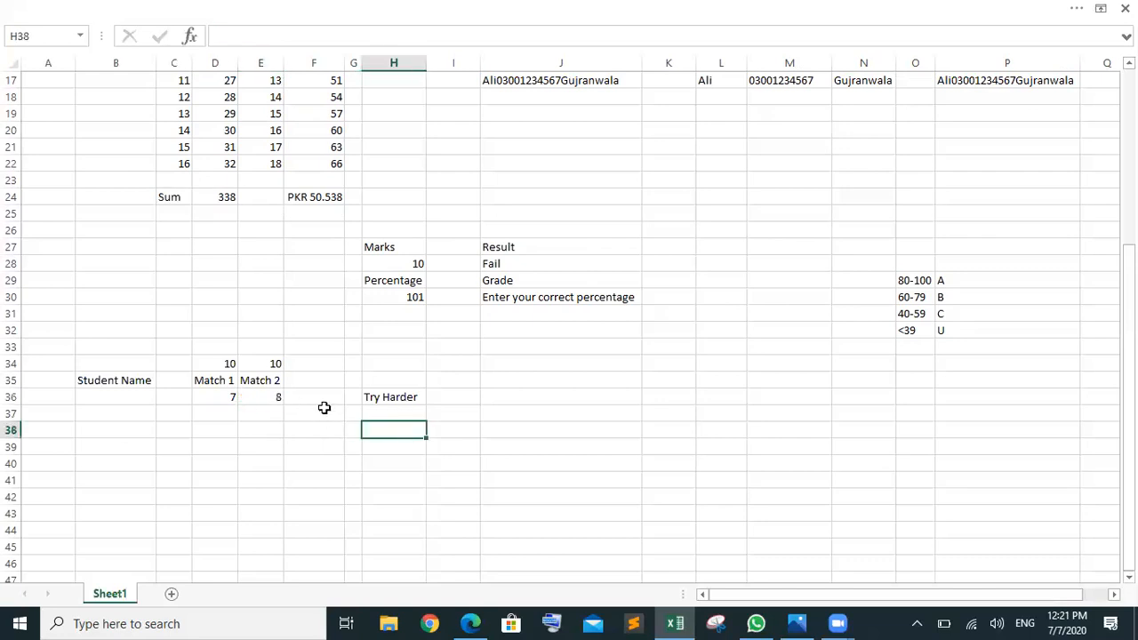
# Step: Change D36 to 8 so H36 shows Pass, and check the D36+E36 sum in its formula
pyautogui.click(232, 401)
pyautogui.write('8')
pyautogui.click(334, 464)
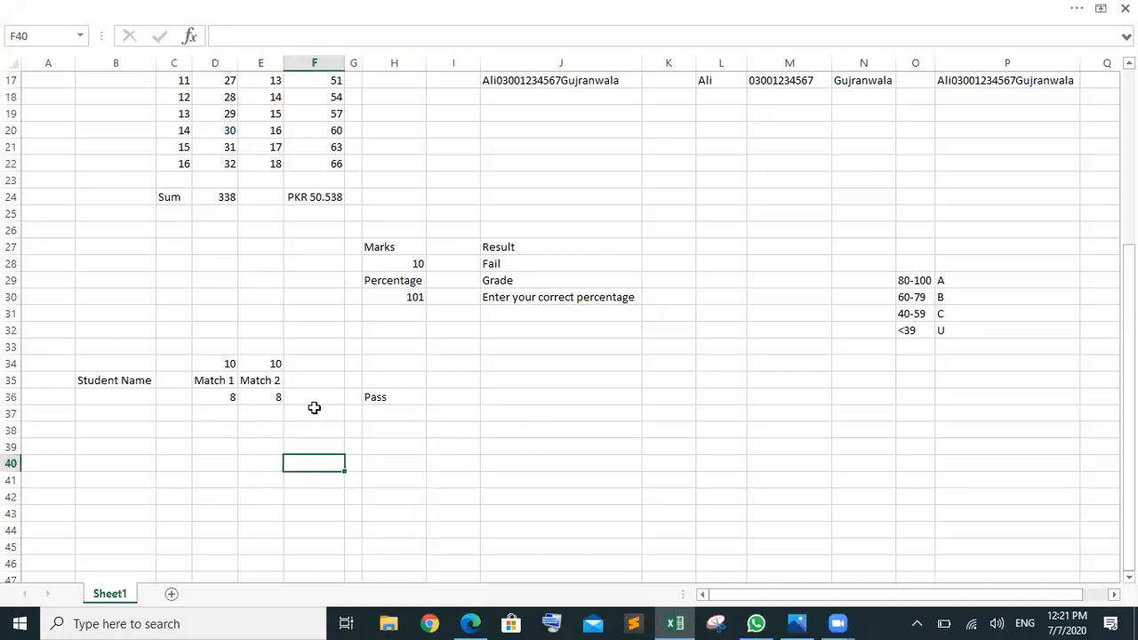
pyautogui.click(374, 398)
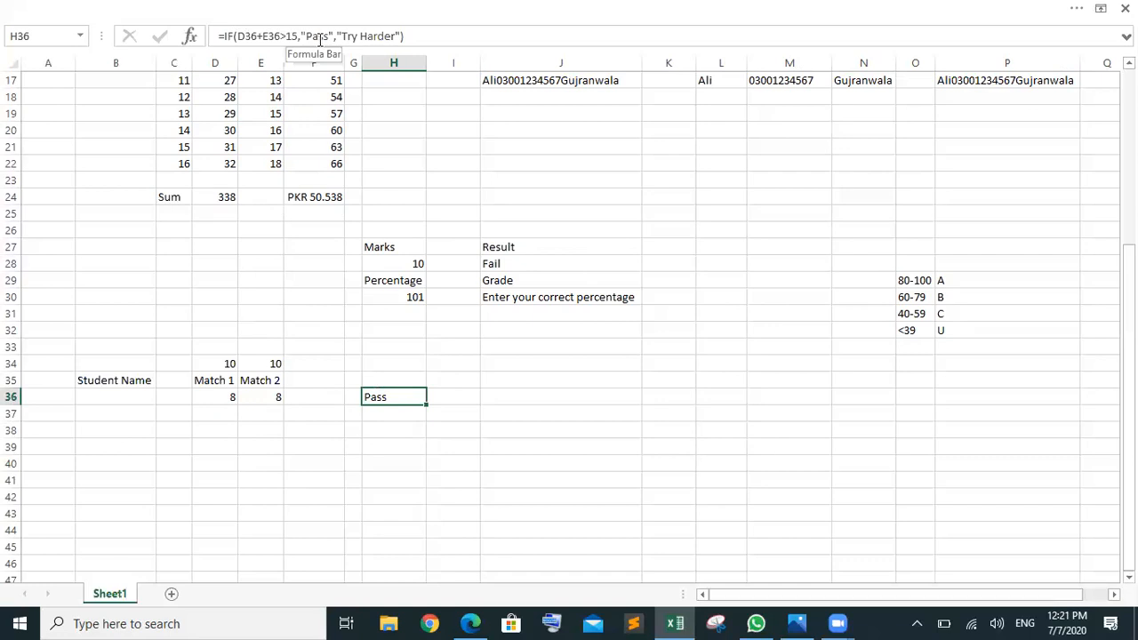
pyautogui.moveTo(280, 36); pyautogui.dragTo(238, 37)
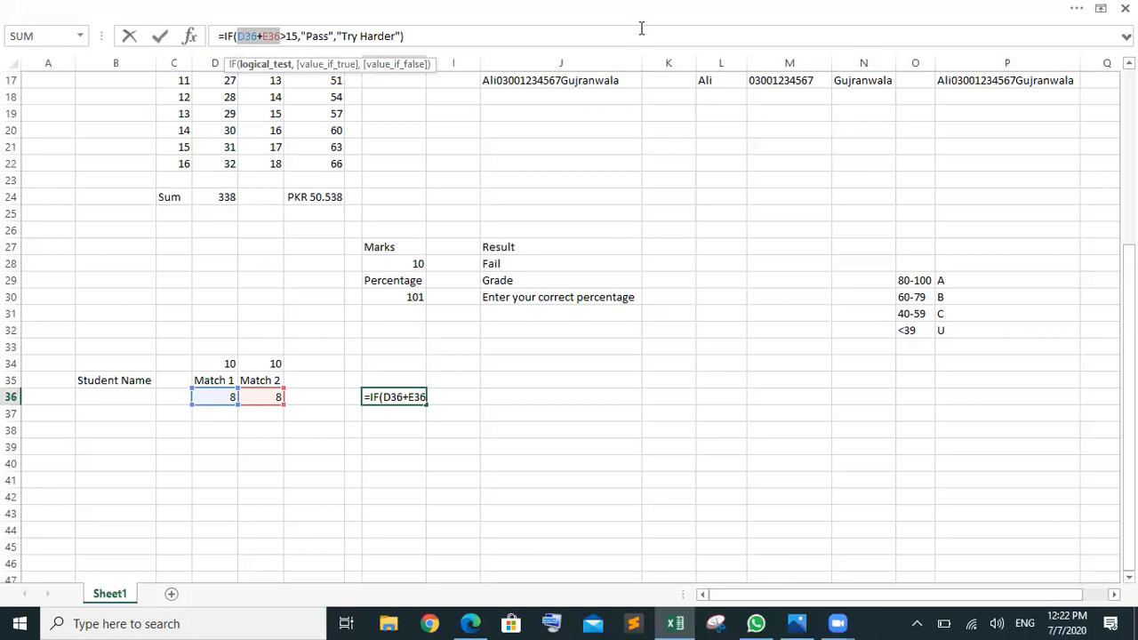
# Step: Commit =IF(D36+E36>15,"Pass","Try Harder") in H36 so it shows Pass for scores 8 and 8
pyautogui.hotkey('ctrl', 'Return')
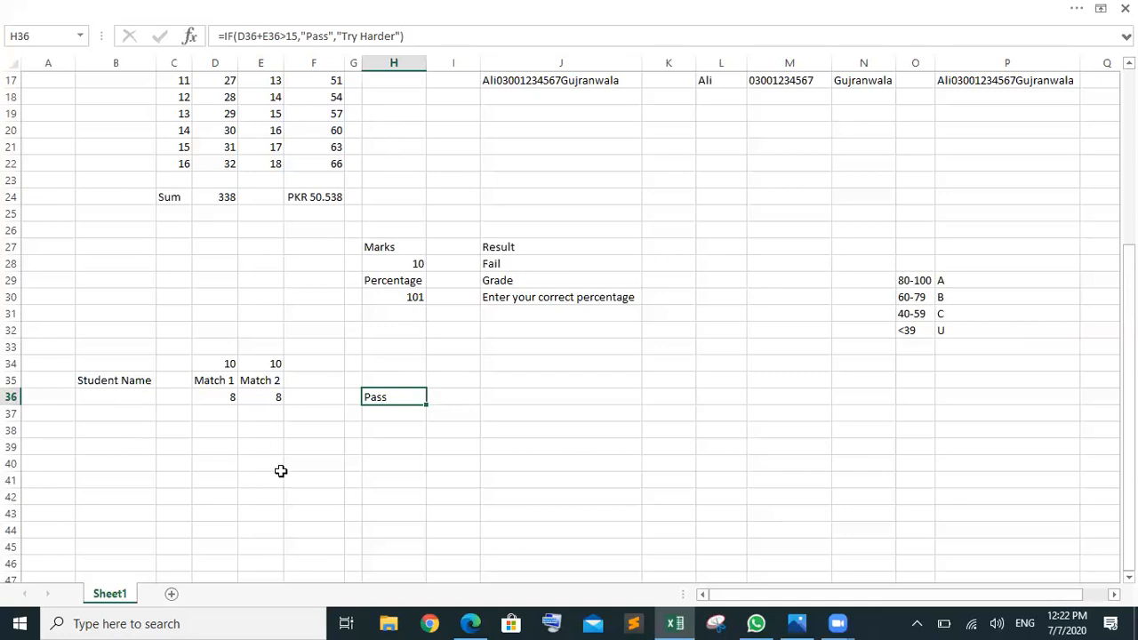
pyautogui.click(203, 469)
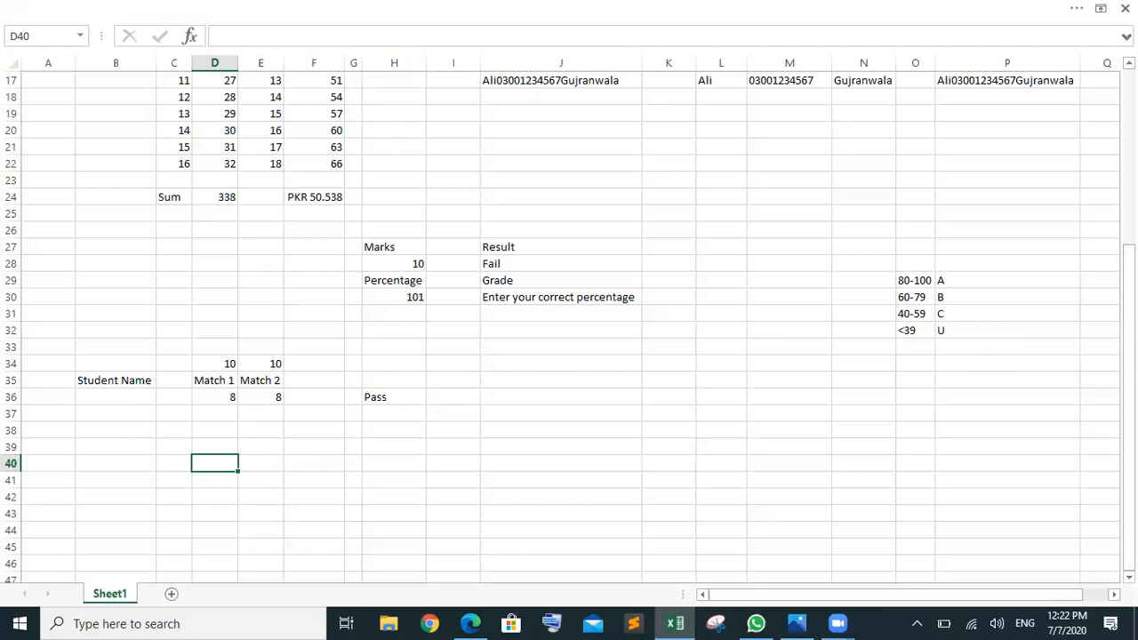
# Step: Scroll back to the Cell A–C table and check the SUM row totals in F10 and F11
pyautogui.moveTo(1128, 392); pyautogui.dragTo(1128, 251)
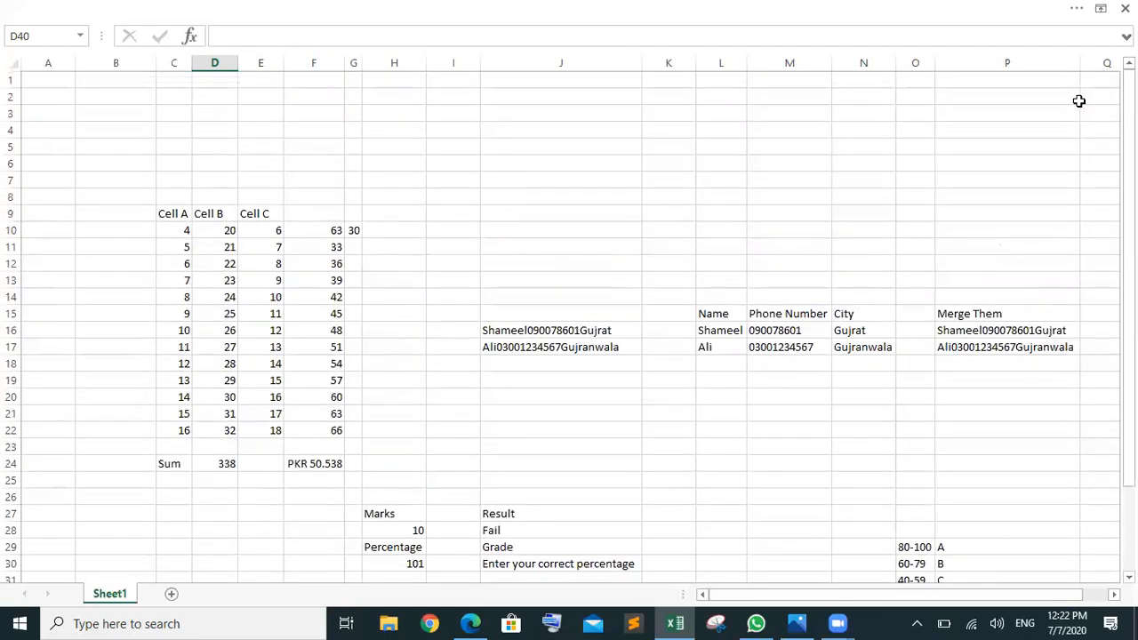
pyautogui.click(313, 232)
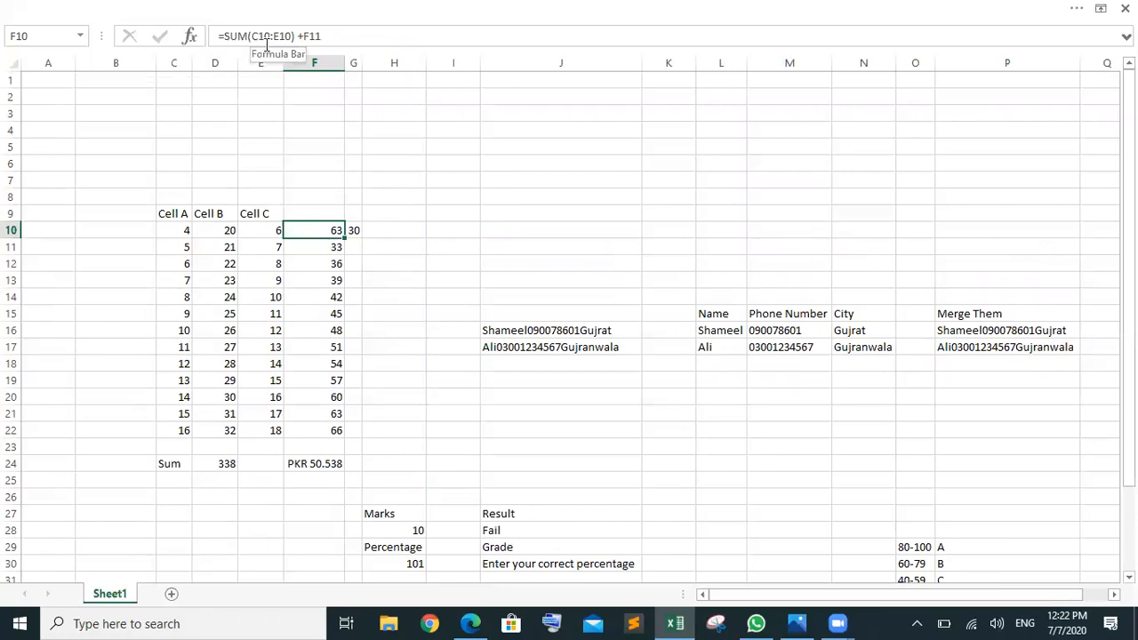
pyautogui.click(305, 250)
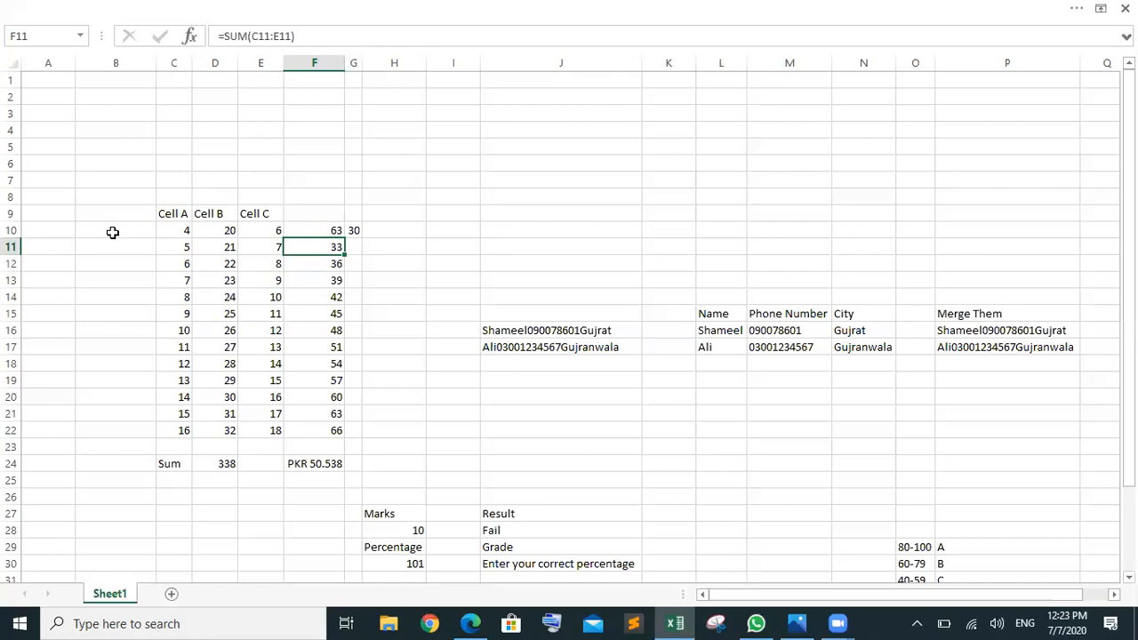
pyautogui.click(181, 219)
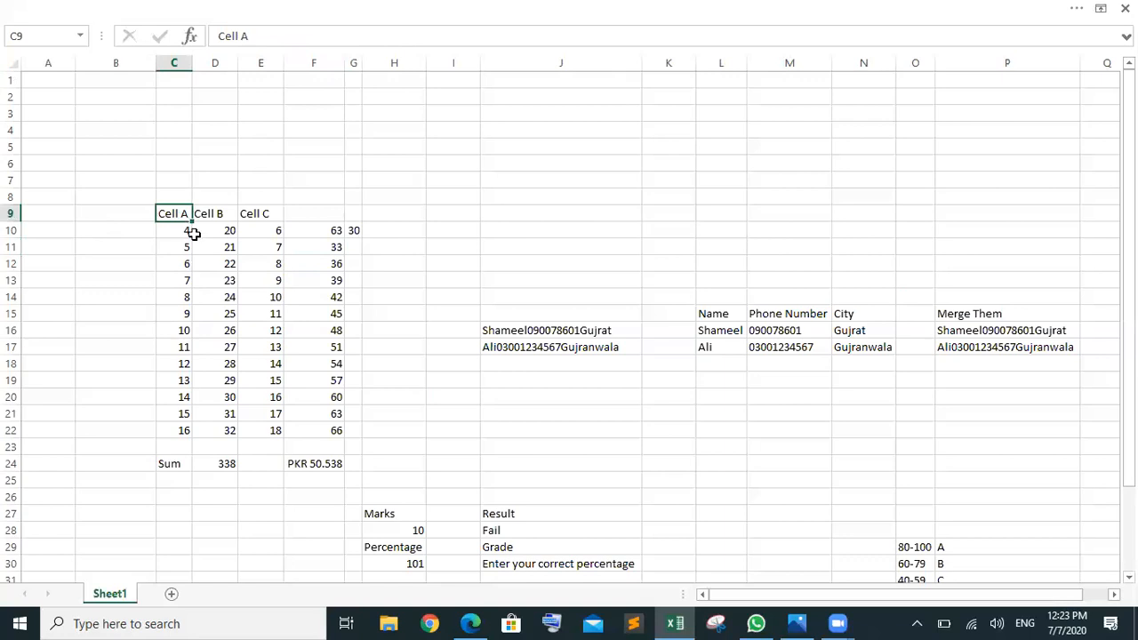
# Step: Enter 'Area of Grounf' as the C9 header and autofit column C to fit it
pyautogui.write('Area of Grounf')
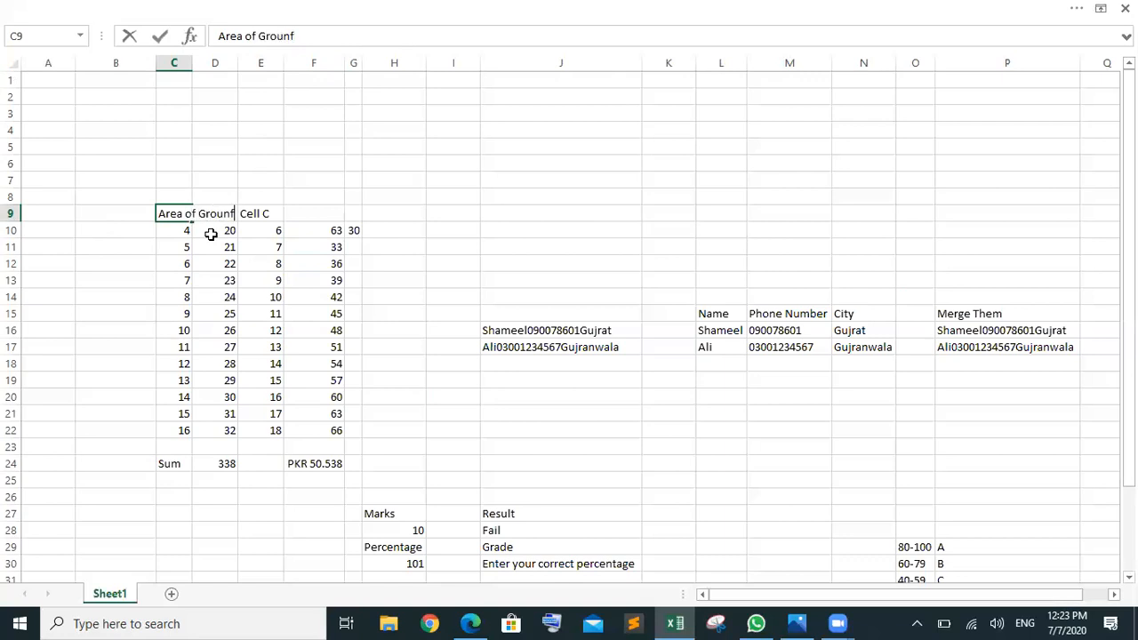
pyautogui.click(301, 259)
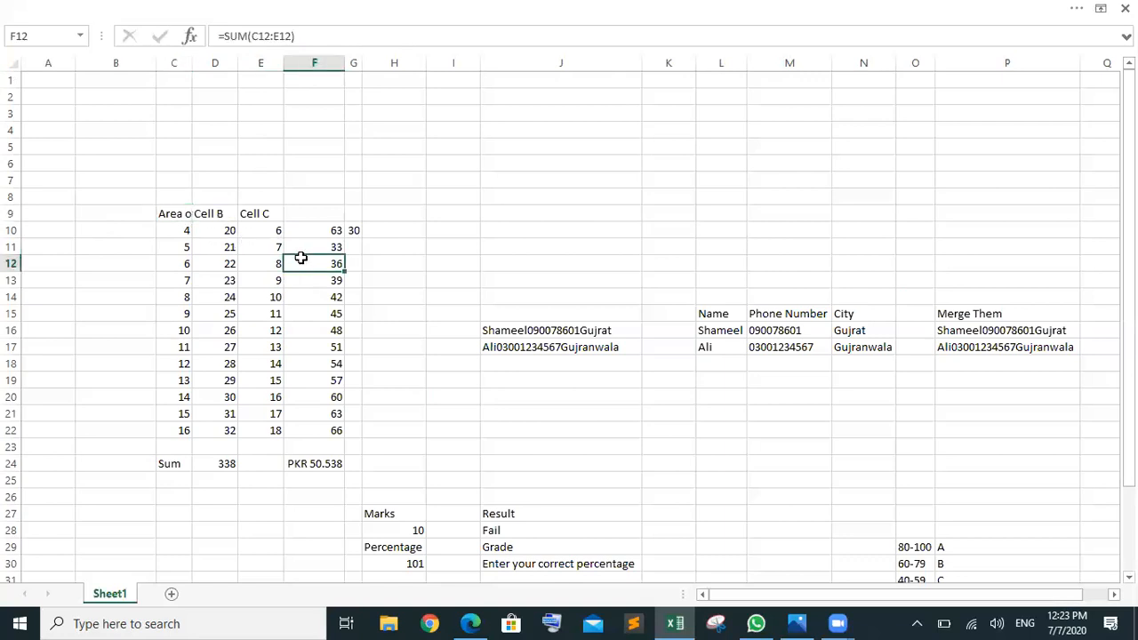
pyautogui.click(177, 215)
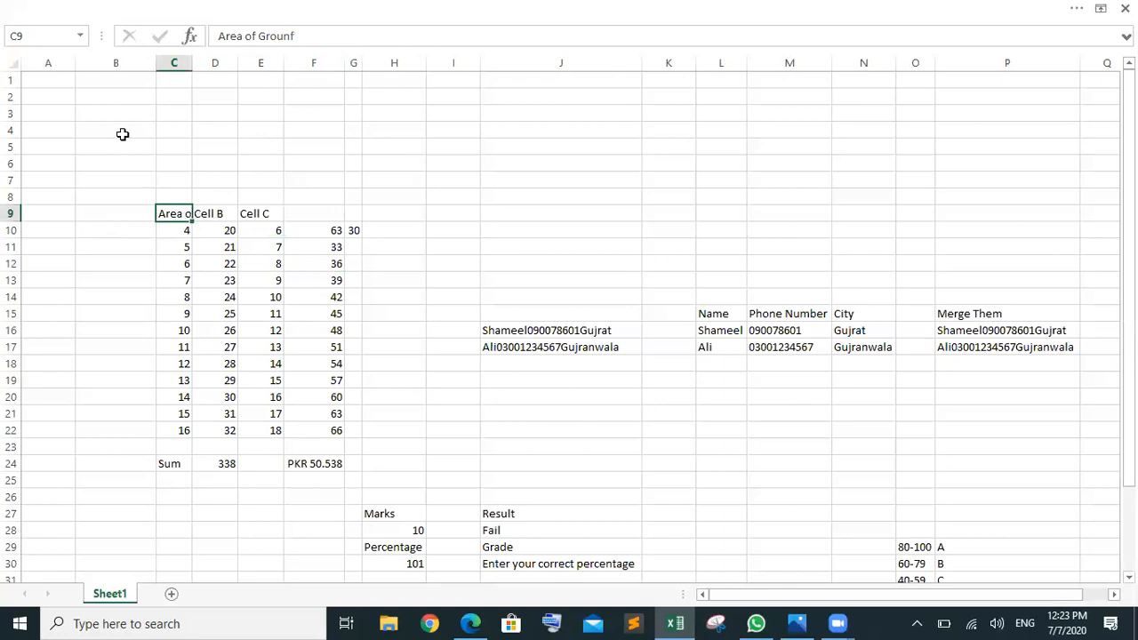
pyautogui.click(17, 66)
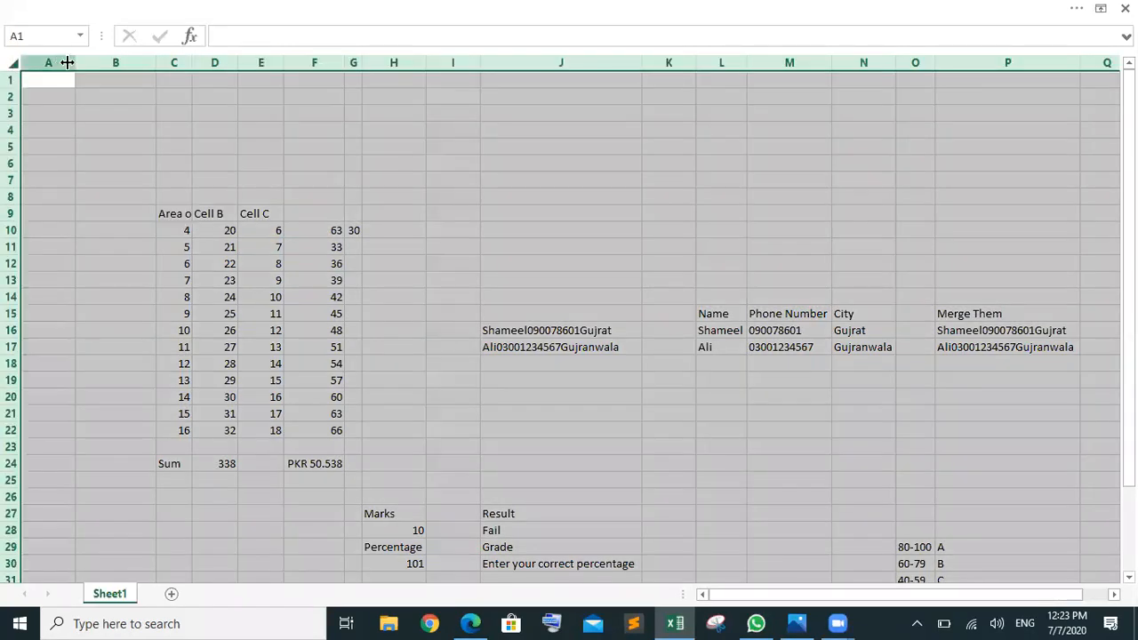
pyautogui.doubleClick(73, 62)
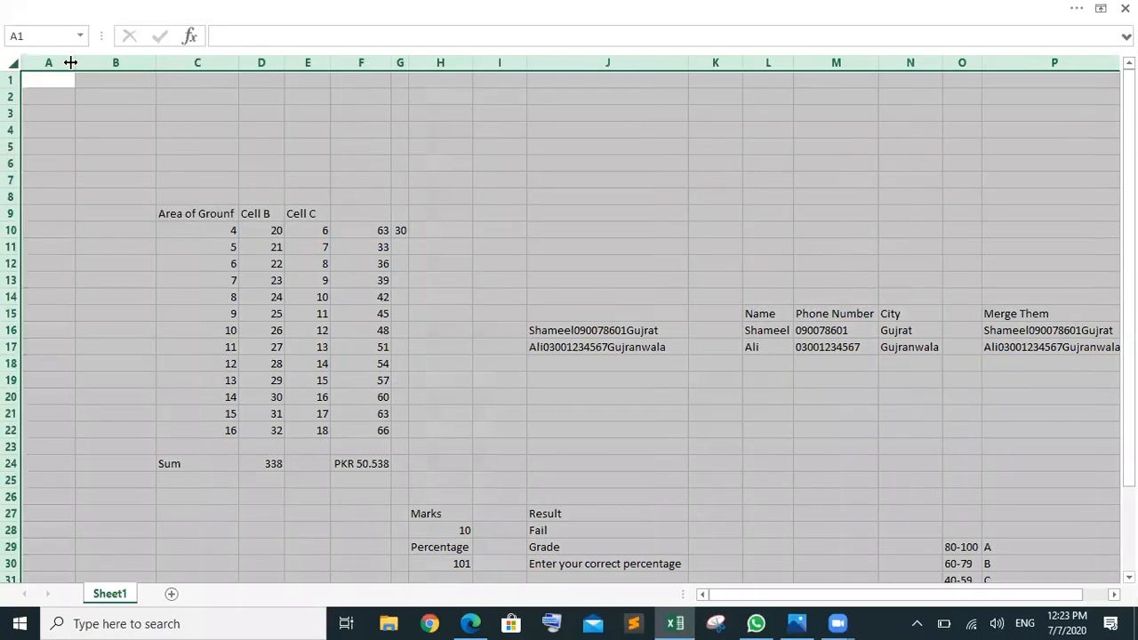
# Step: Start fixing the header's last letter, cancel the edit, and review the area values C10:C22
pyautogui.click(234, 218)
pyautogui.press('BackSpace')
pyautogui.write('d')
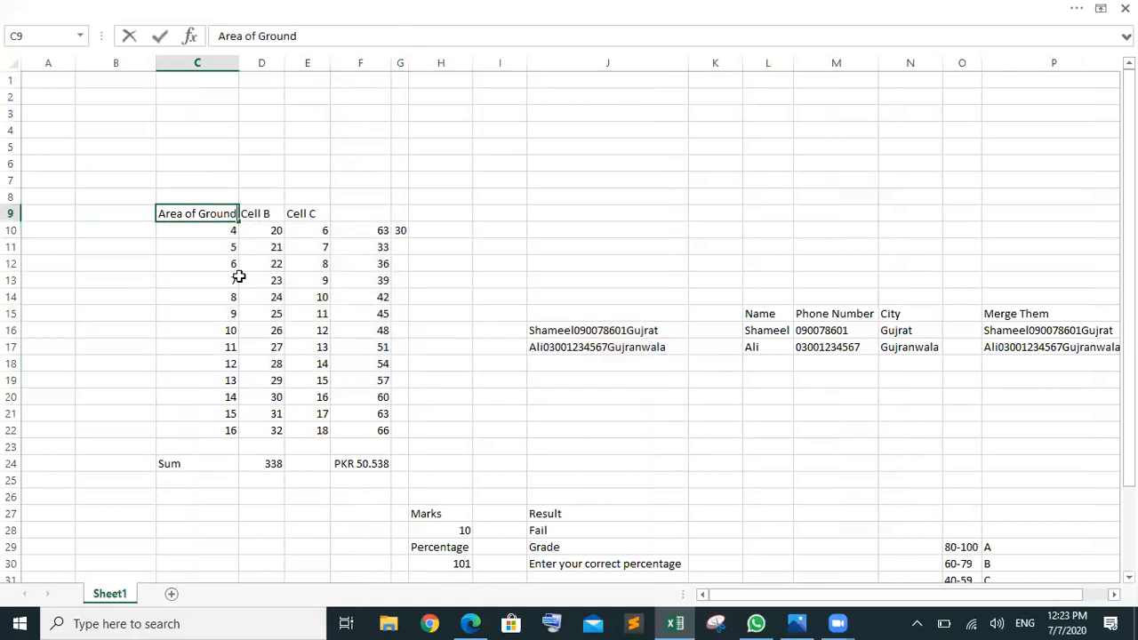
pyautogui.press('Escape')
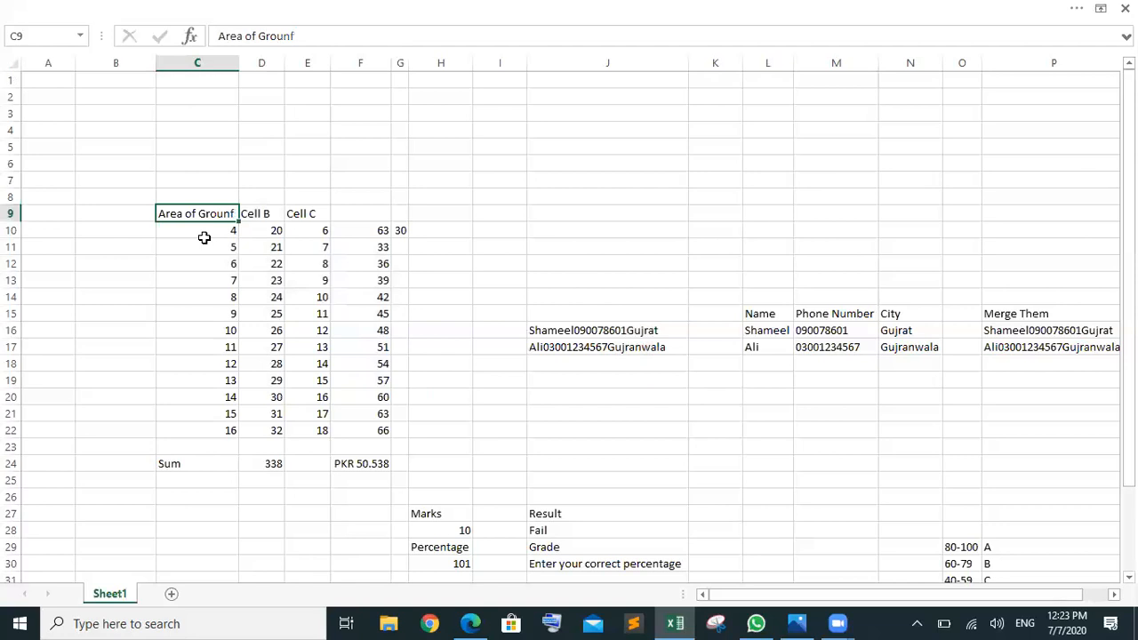
pyautogui.click(211, 233)
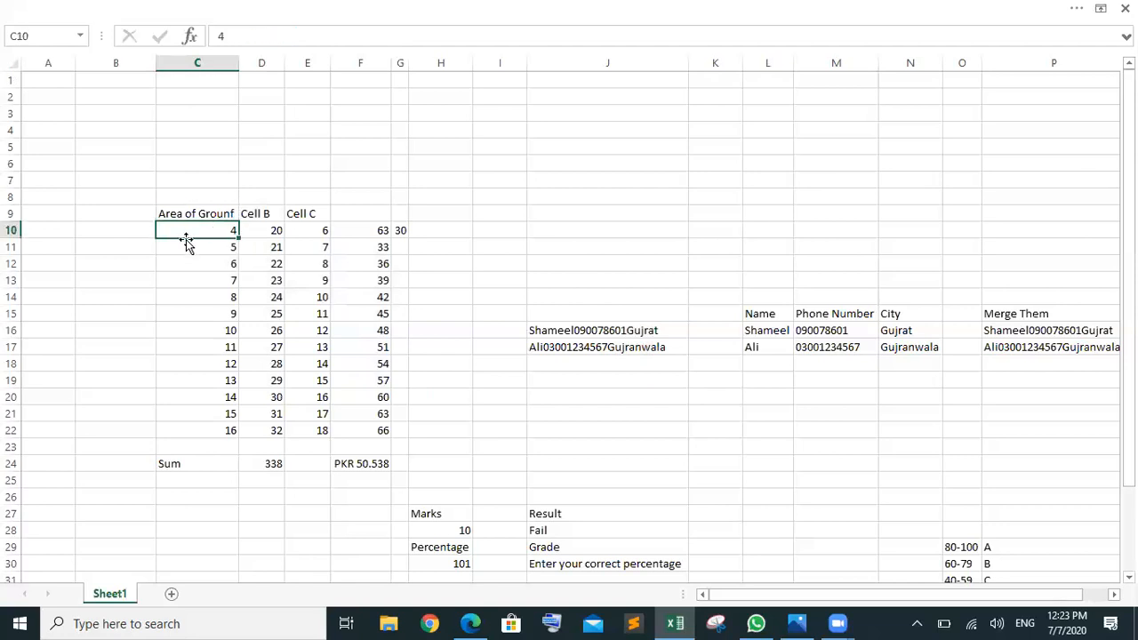
pyautogui.click(186, 253)
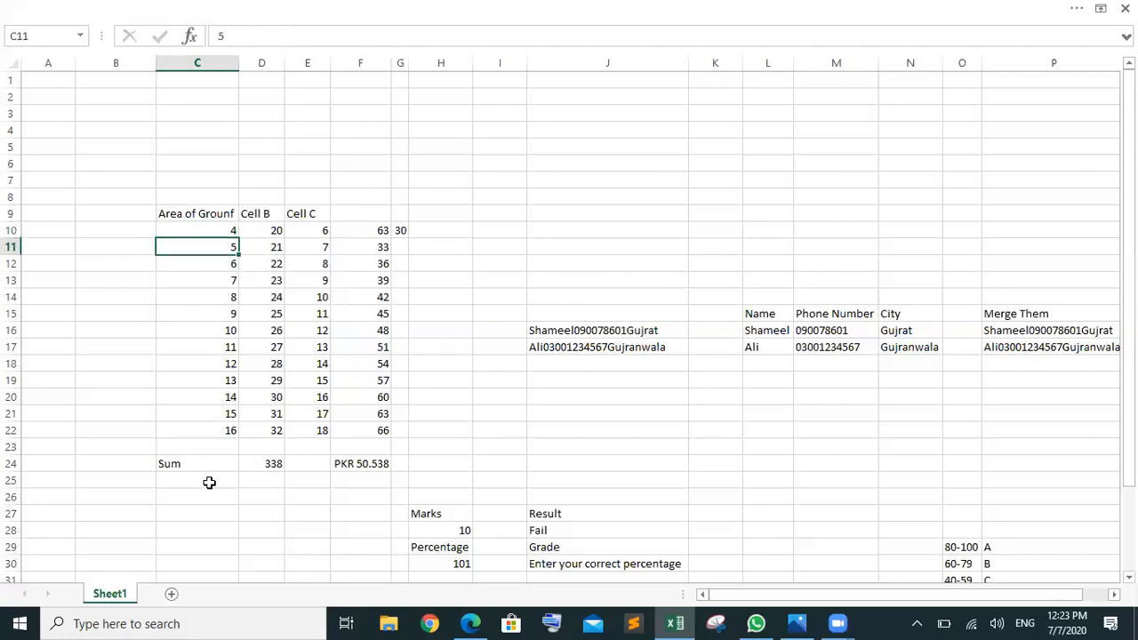
pyautogui.click(210, 432)
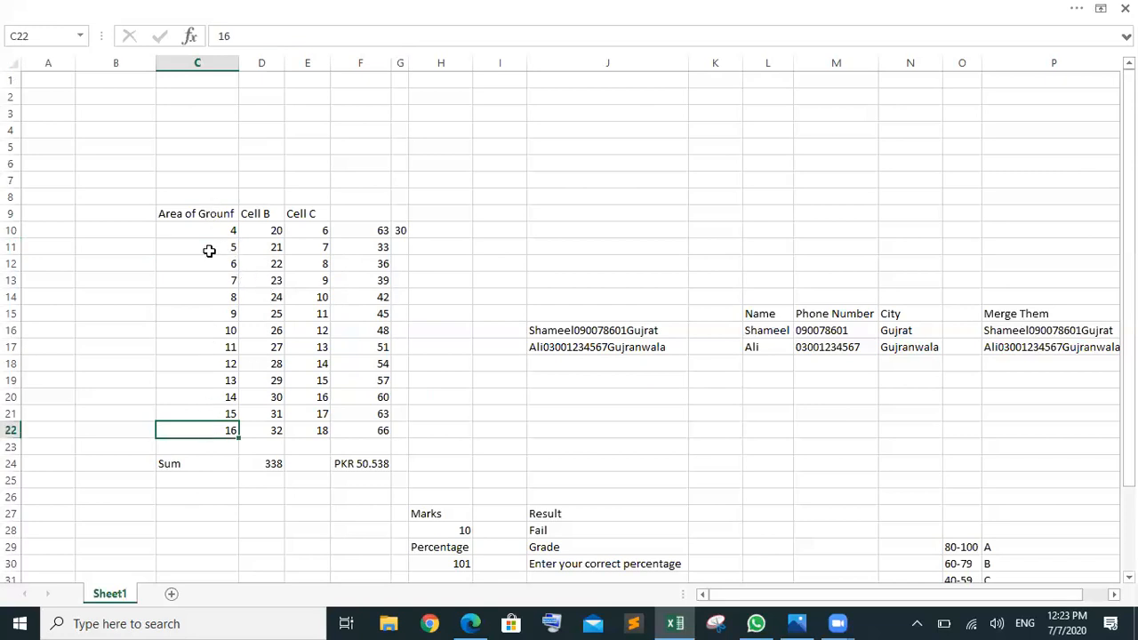
pyautogui.click(194, 189)
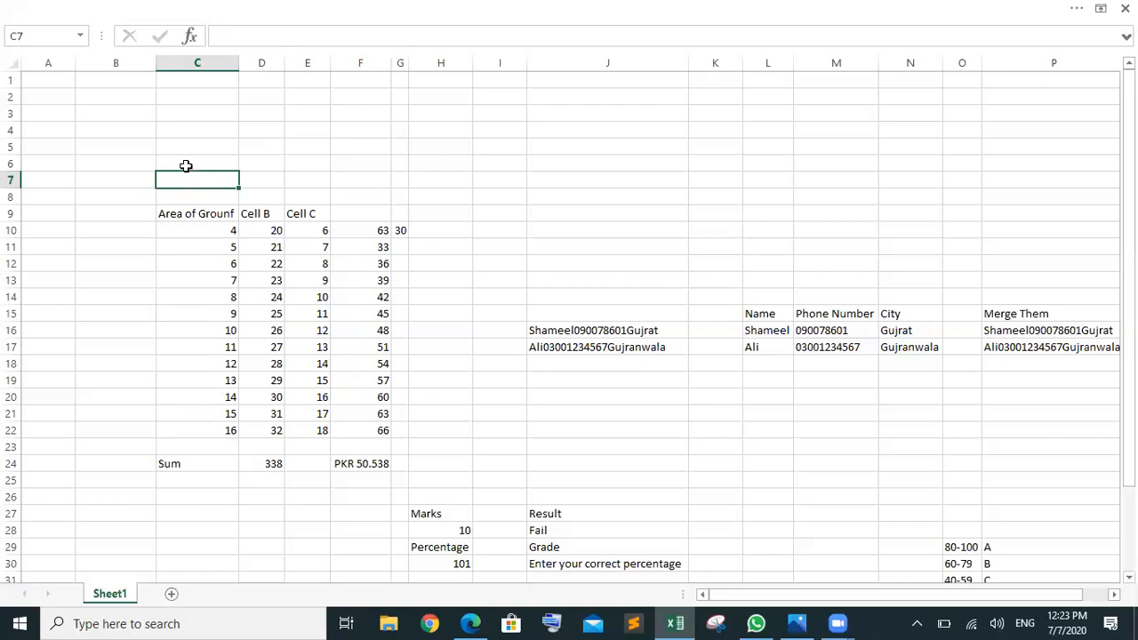
# Step: Add the label 'Rate per square' in C6 and the rate value 4 in C7
pyautogui.click(186, 163)
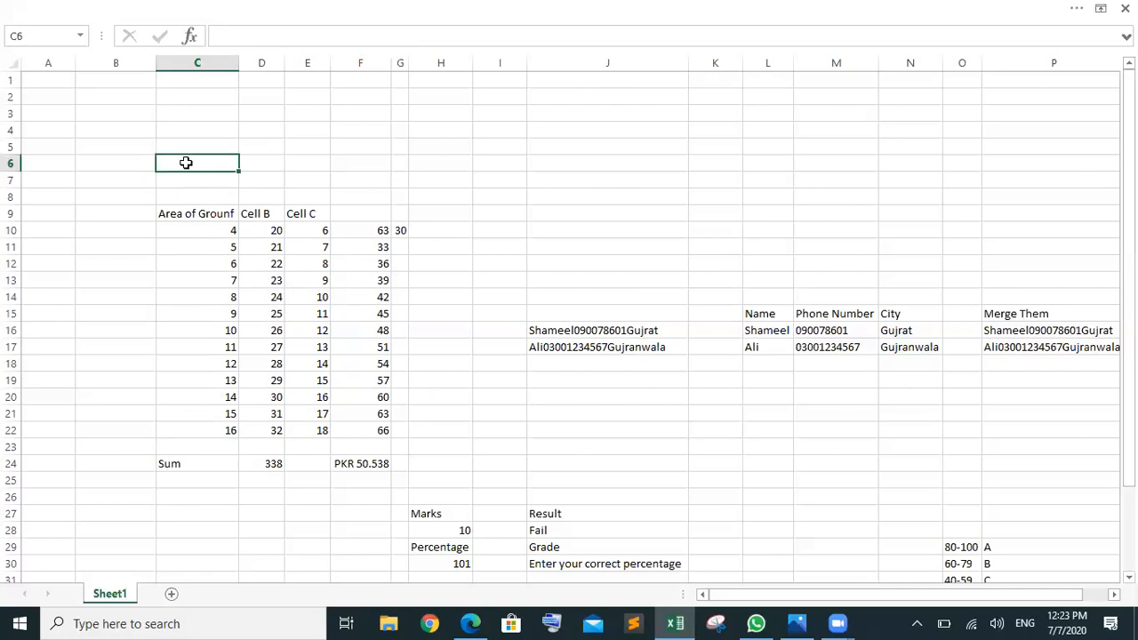
pyautogui.write('Rate')
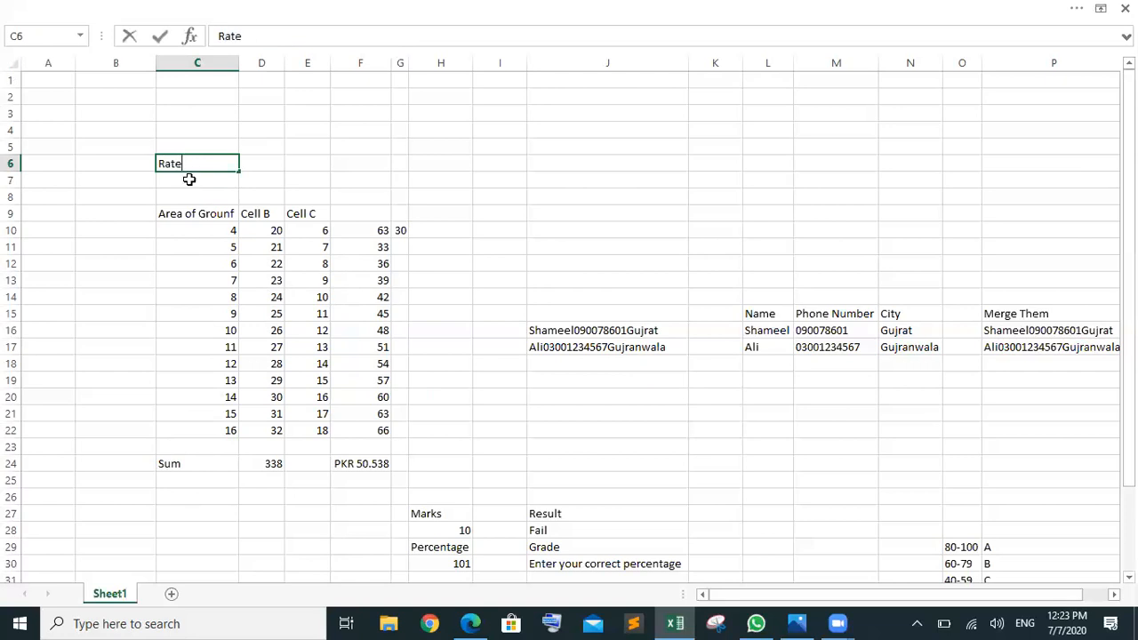
pyautogui.click(190, 180)
pyautogui.write('4')
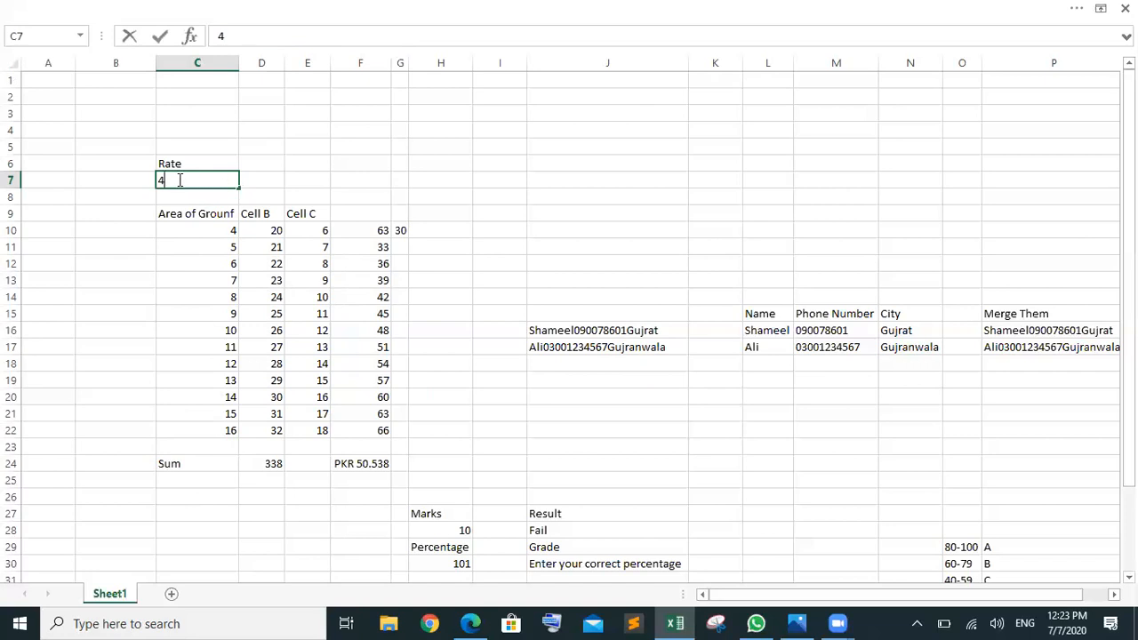
pyautogui.click(197, 167)
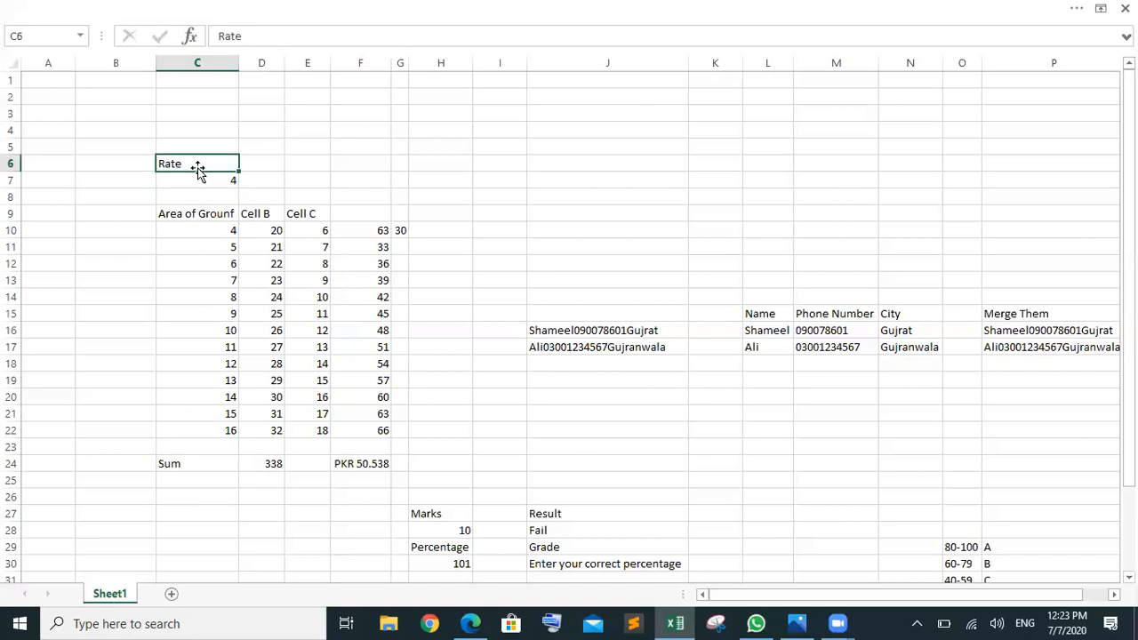
pyautogui.doubleClick(201, 163)
pyautogui.write('per e')
pyautogui.press('BackSpace')
pyautogui.write('sq')
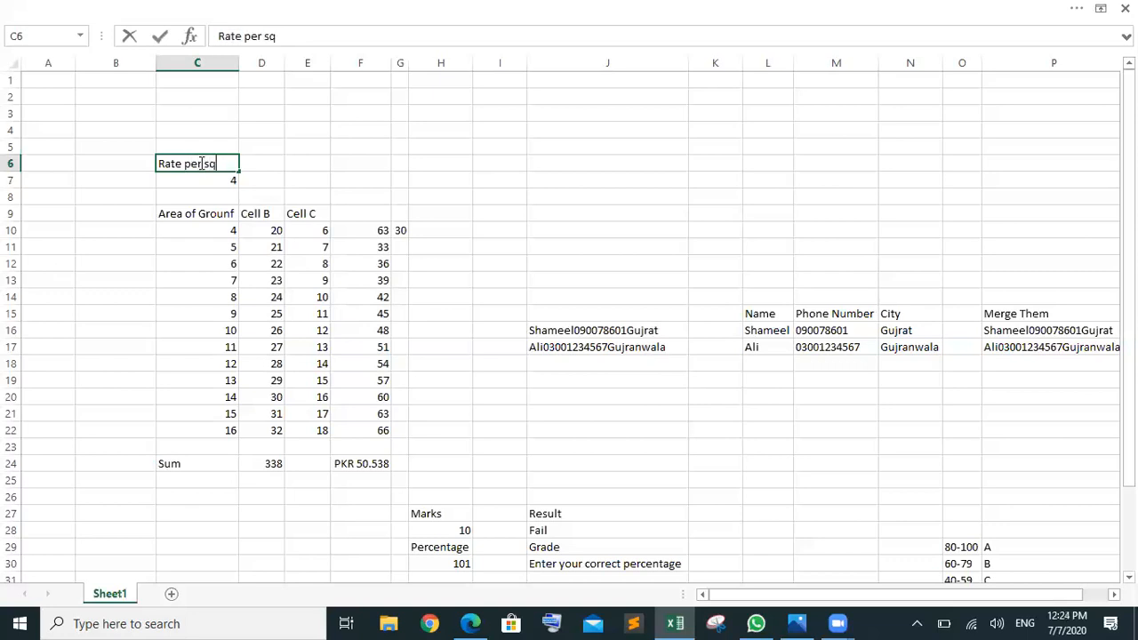
pyautogui.write('uare')
pyautogui.click(308, 163)
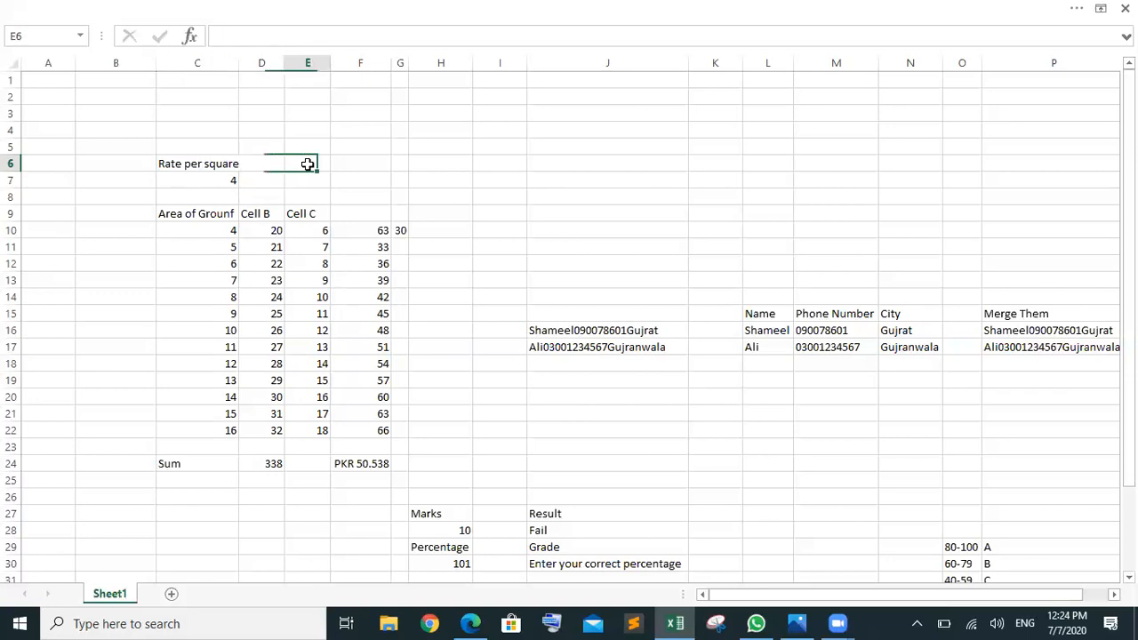
pyautogui.click(223, 180)
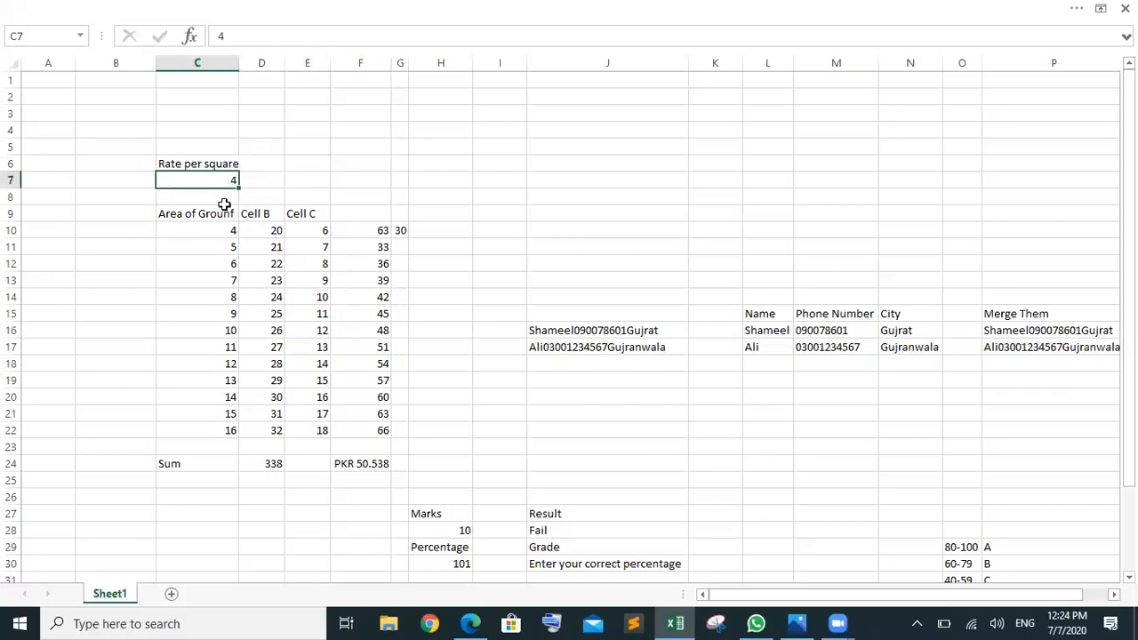
# Step: Correct the C9 header to 'Area of Grounds' and autofit the columns to their contents
pyautogui.doubleClick(227, 214)
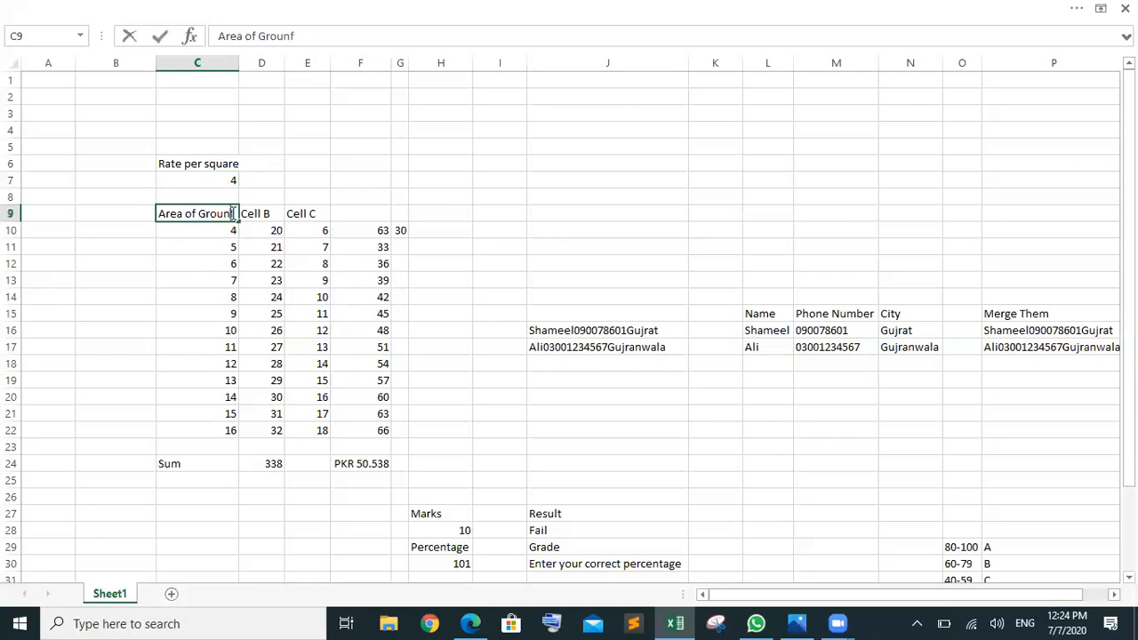
pyautogui.press('BackSpace')
pyautogui.write('ds')
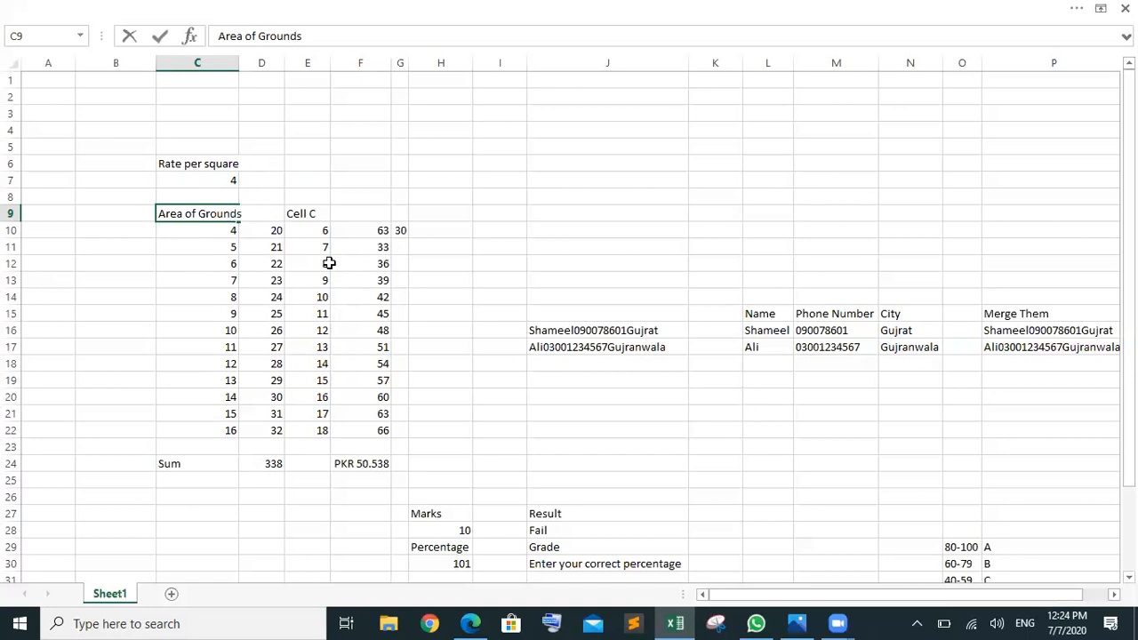
pyautogui.click(279, 263)
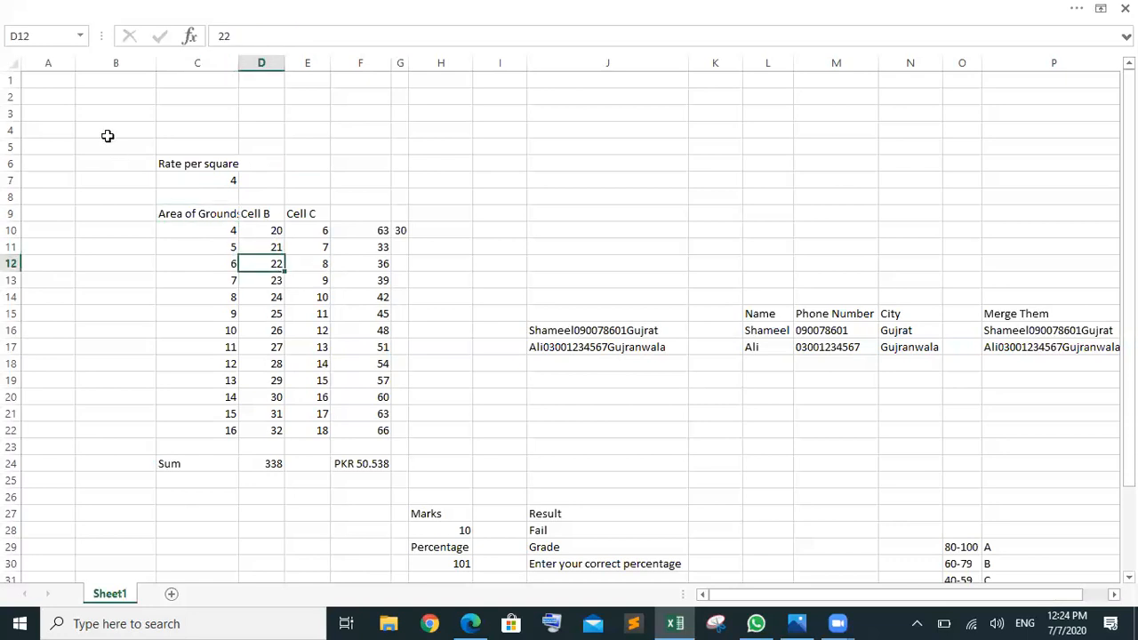
pyautogui.click(19, 62)
pyautogui.doubleClick(75, 62)
pyautogui.click(399, 293)
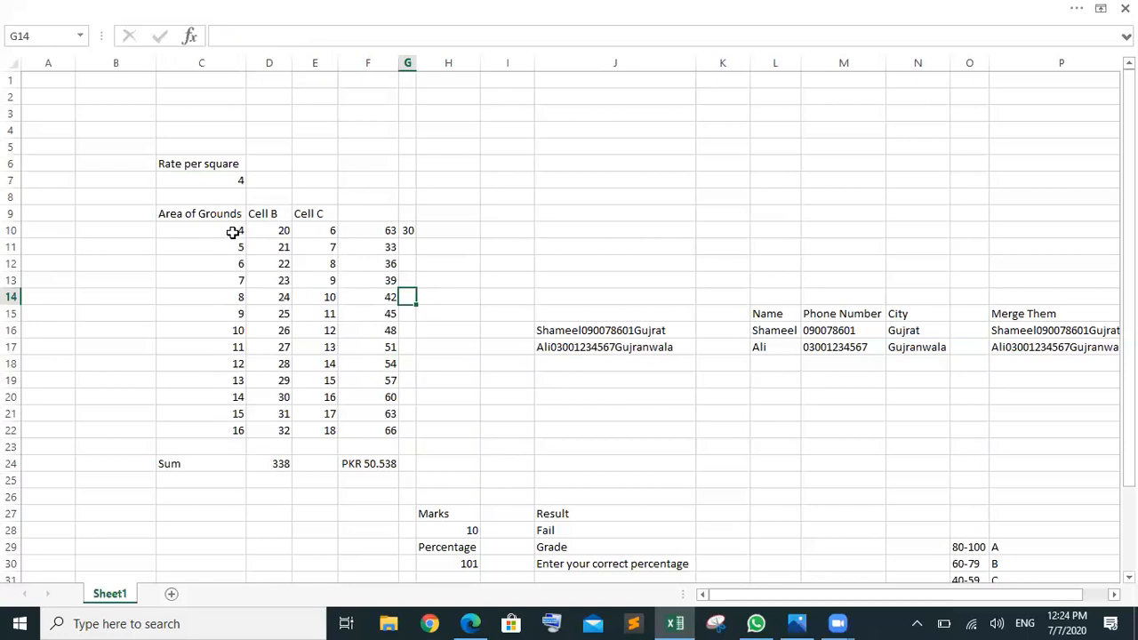
pyautogui.moveTo(193, 435); pyautogui.dragTo(205, 247)
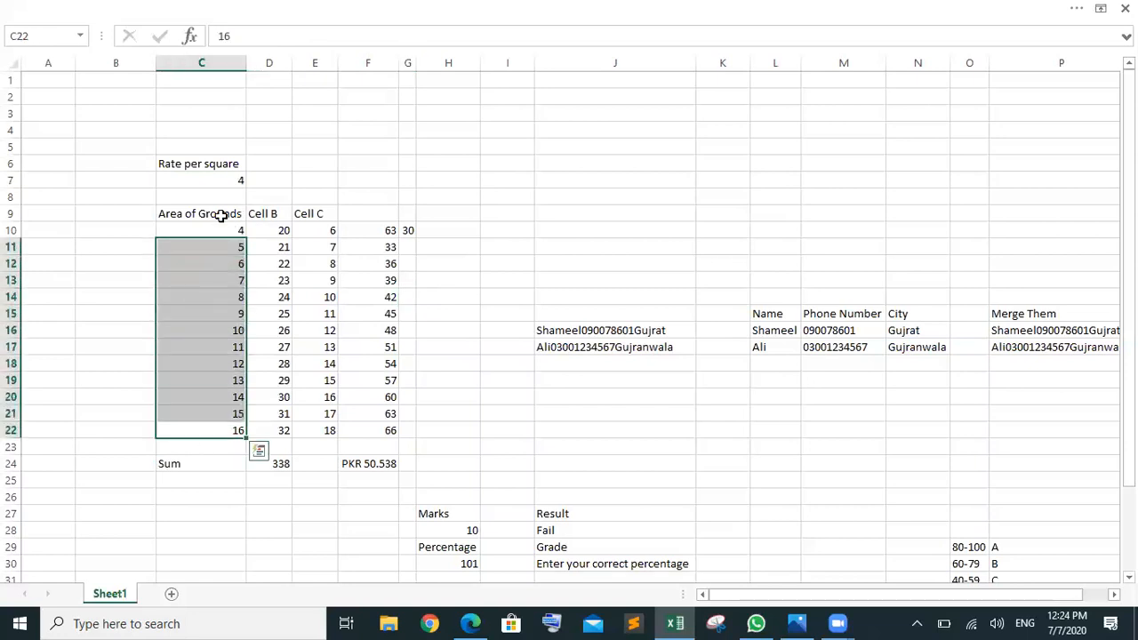
# Step: Add a Cost heading in B9, then point out the rate in C7 and area in C10
pyautogui.click(102, 234)
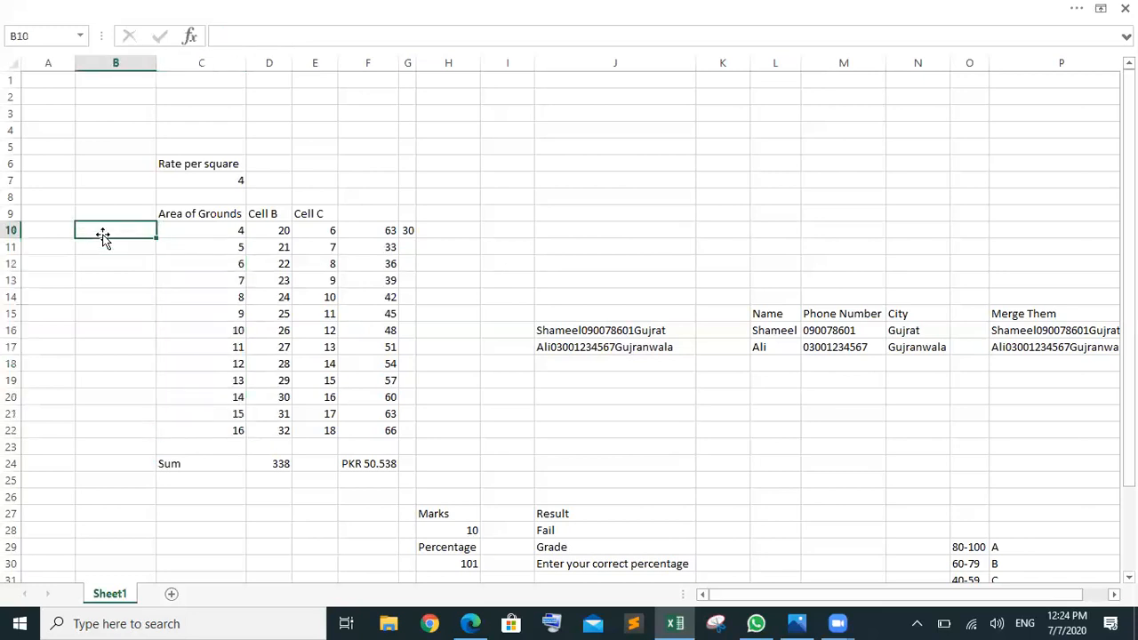
pyautogui.click(106, 213)
pyautogui.write('Co')
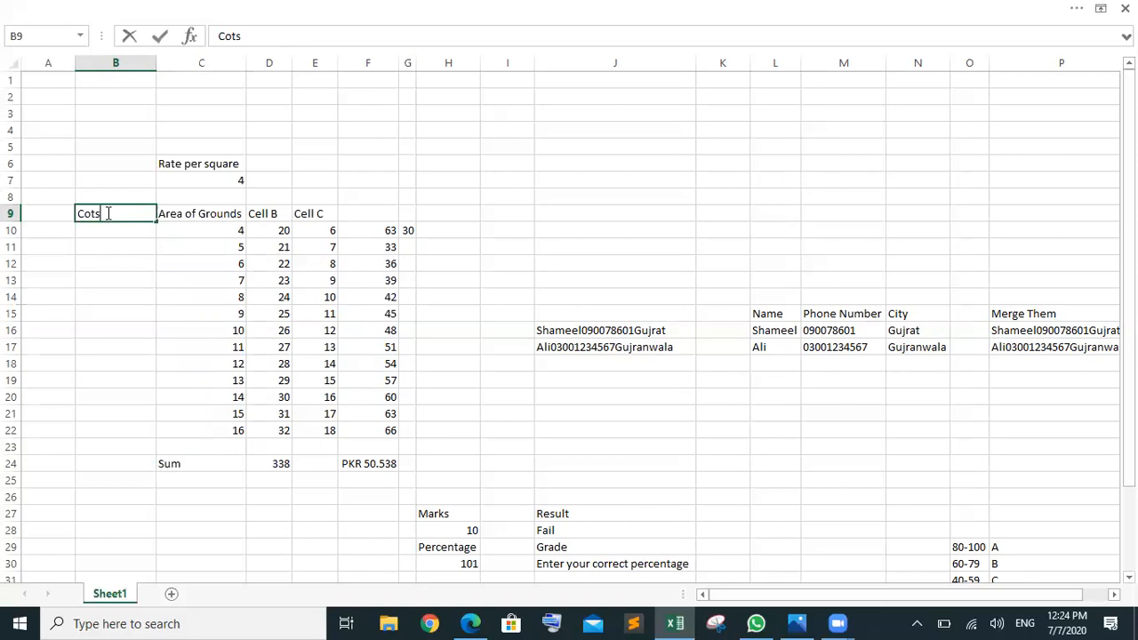
pyautogui.write('st')
pyautogui.press('Return')
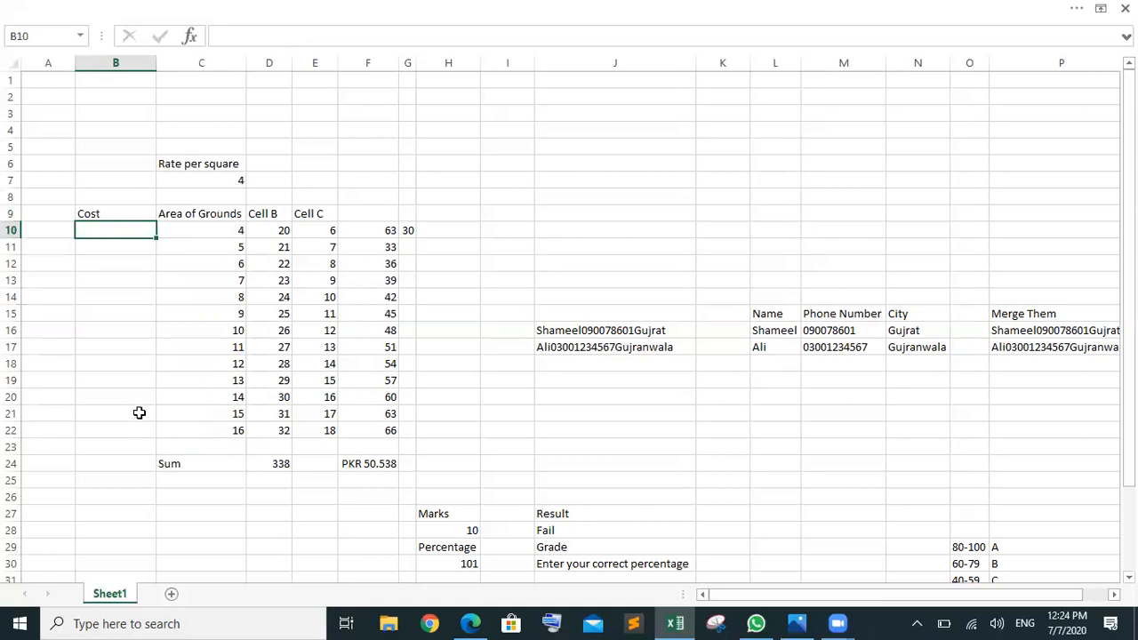
pyautogui.click(222, 179)
pyautogui.click(217, 230)
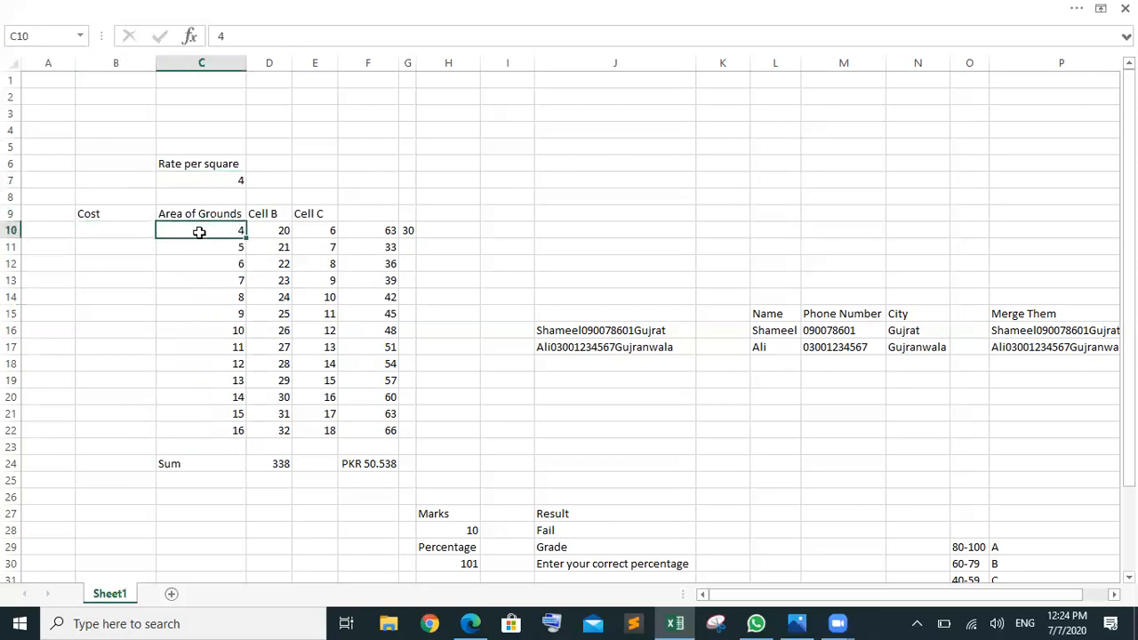
# Step: Enter =C7*C10 in B10, giving a cost of 16
pyautogui.click(107, 233)
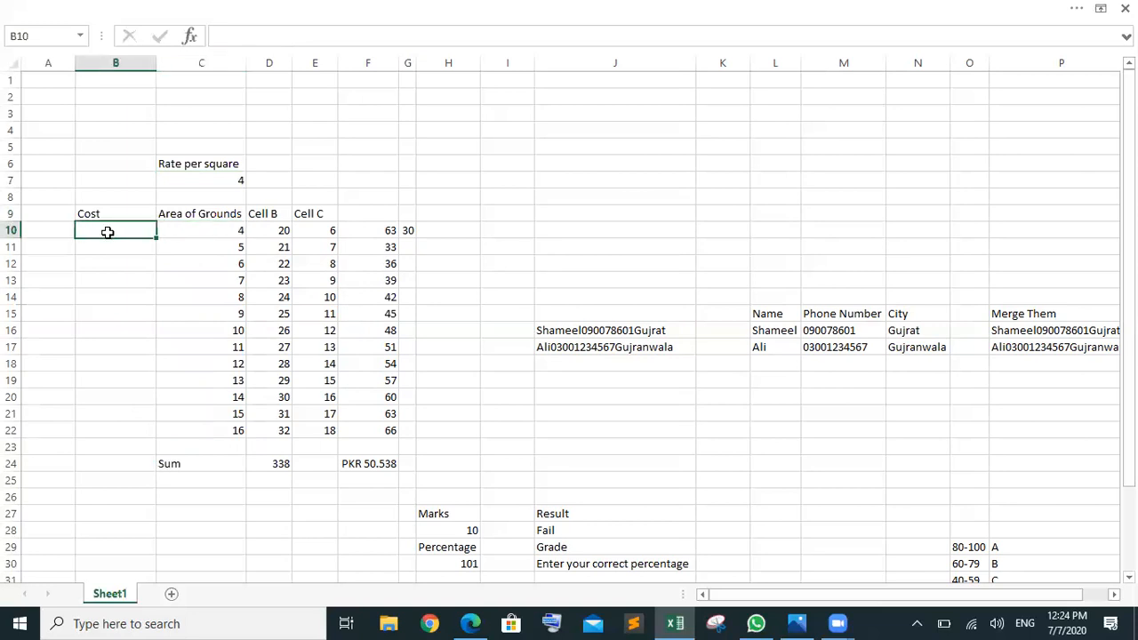
pyautogui.write('=')
pyautogui.click(205, 179)
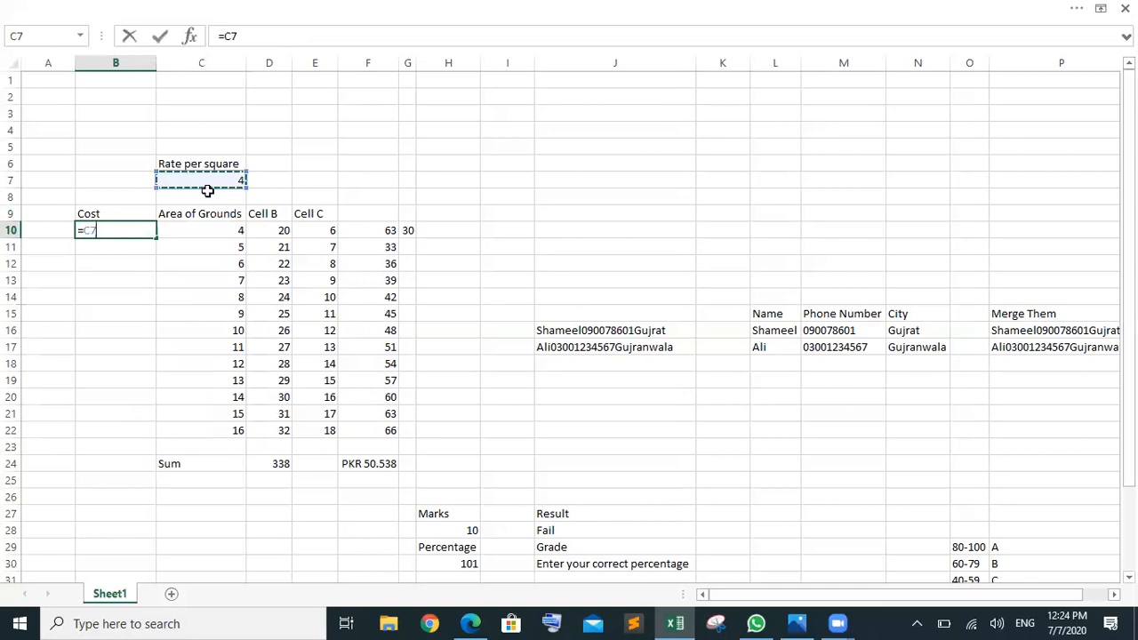
pyautogui.write('*')
pyautogui.click(228, 231)
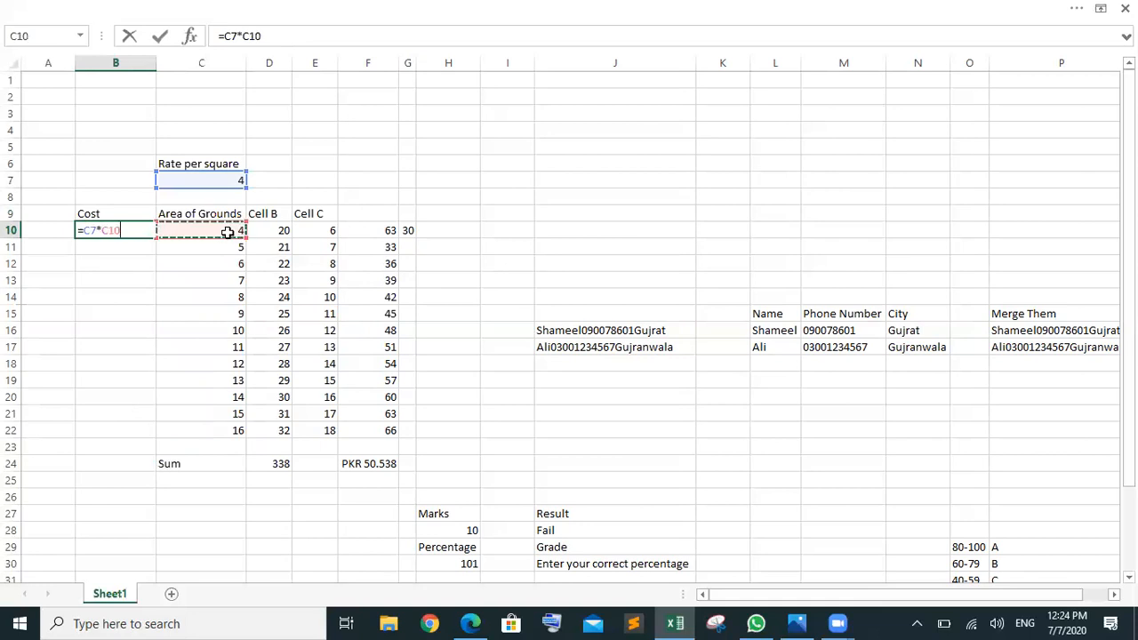
pyautogui.press('Return')
pyautogui.click(93, 228)
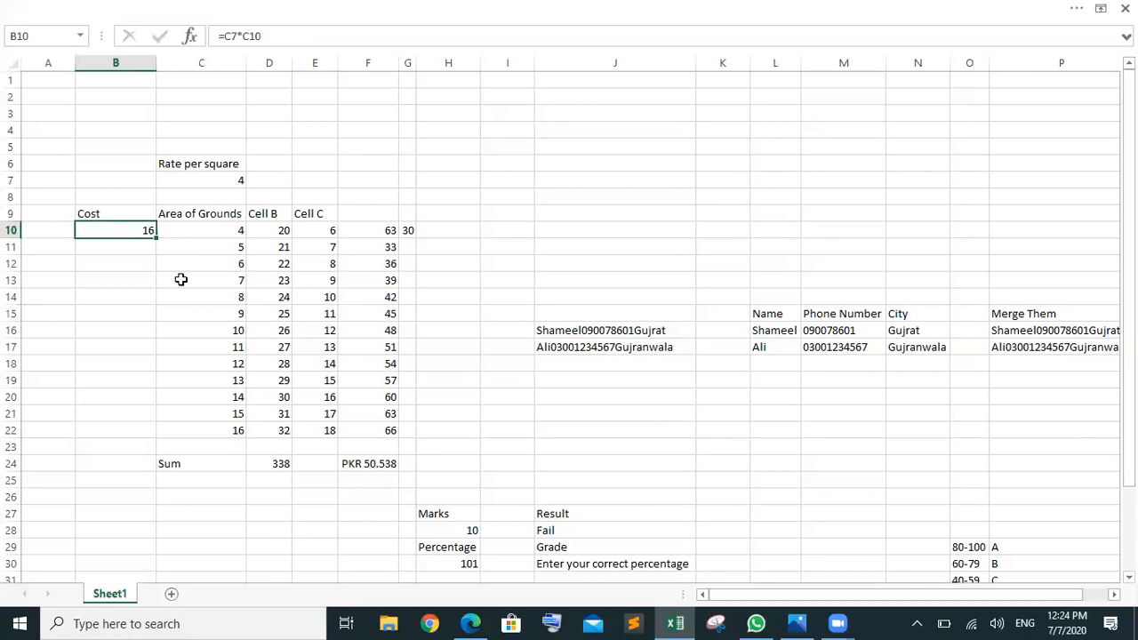
# Step: Fill the B10 cost formula down to B22 and point out the rate C7 and areas C10:C22
pyautogui.moveTo(159, 242); pyautogui.dragTo(152, 434)
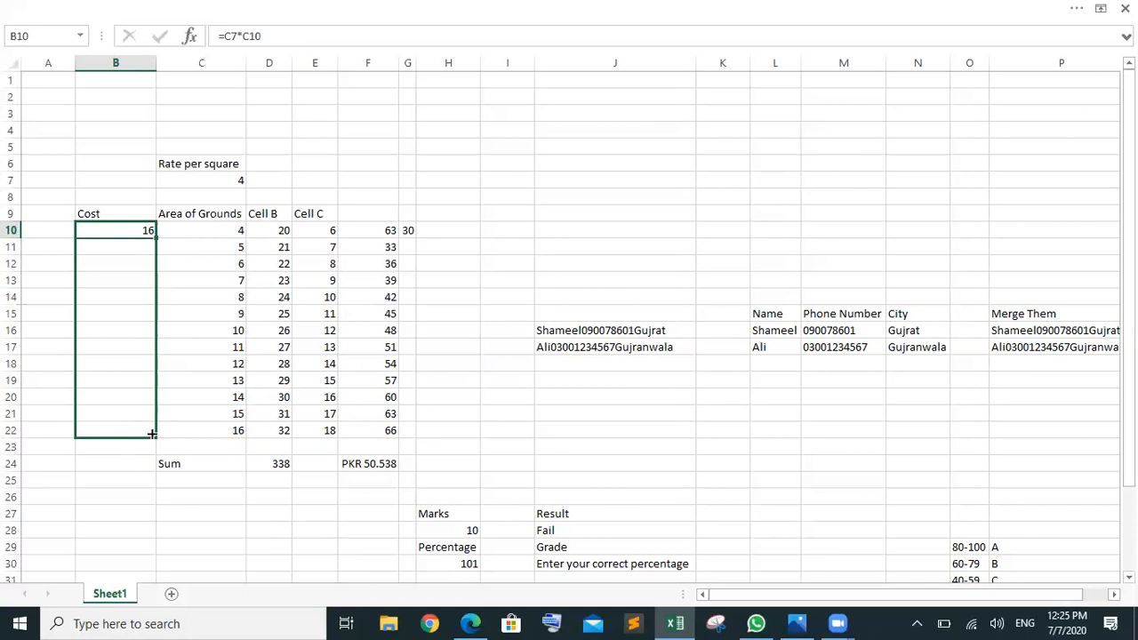
pyautogui.moveTo(152, 434); pyautogui.dragTo(152, 434)
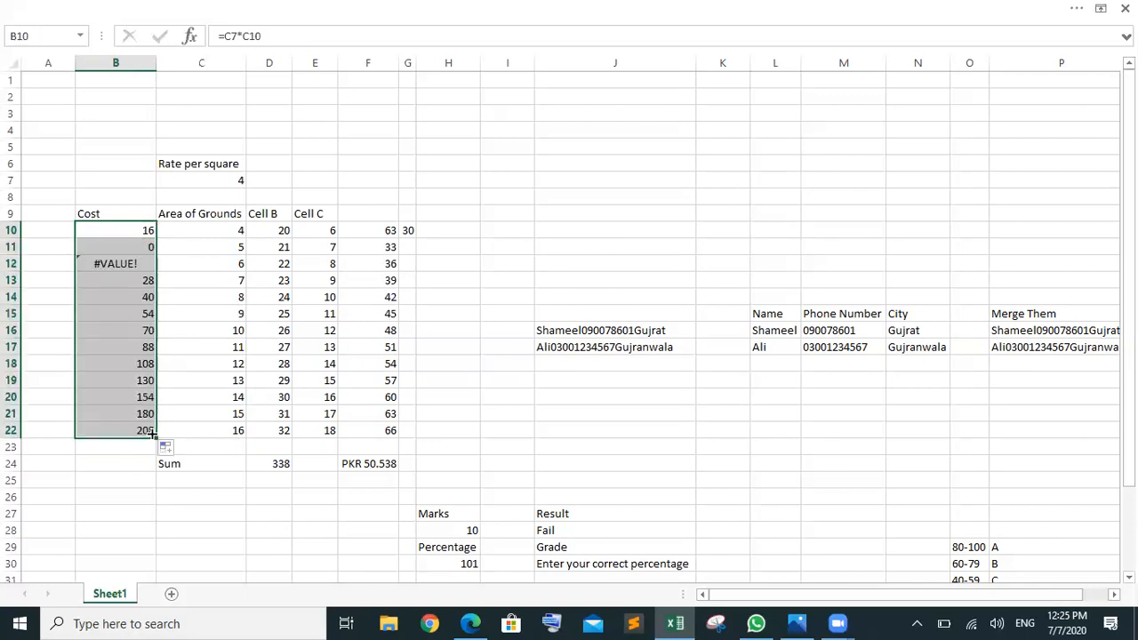
pyautogui.click(206, 181)
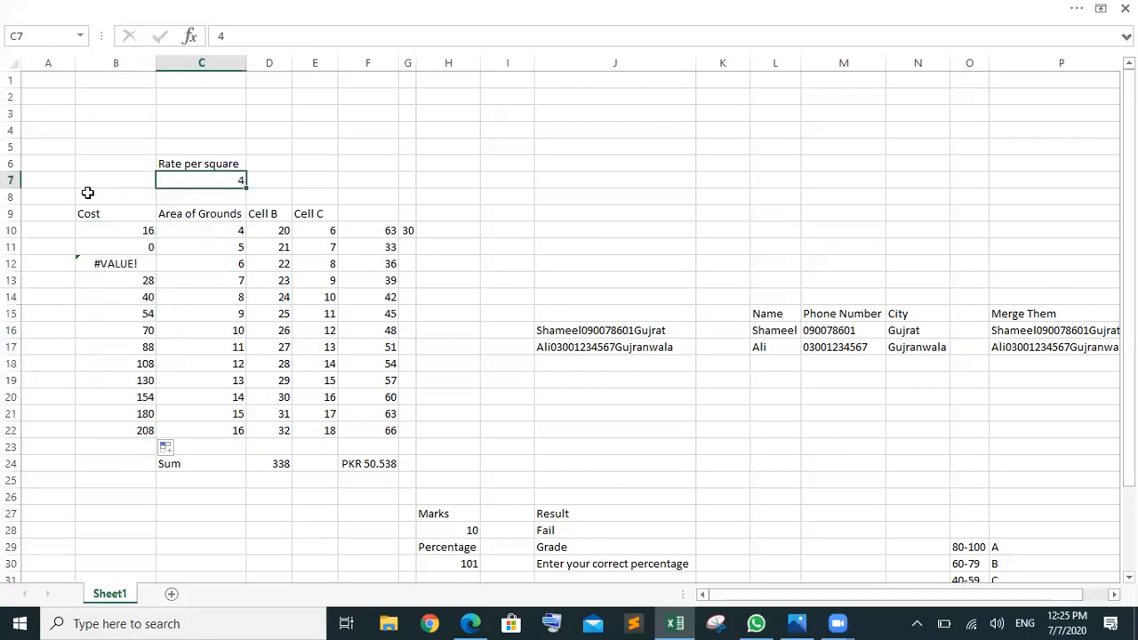
pyautogui.click(189, 194)
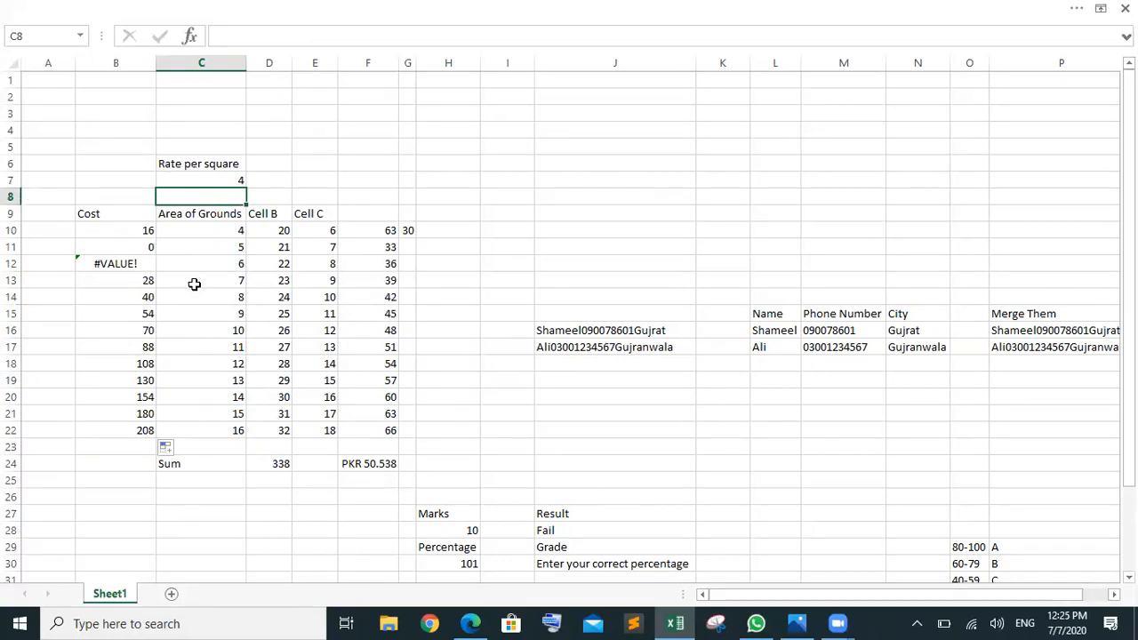
pyautogui.click(203, 179)
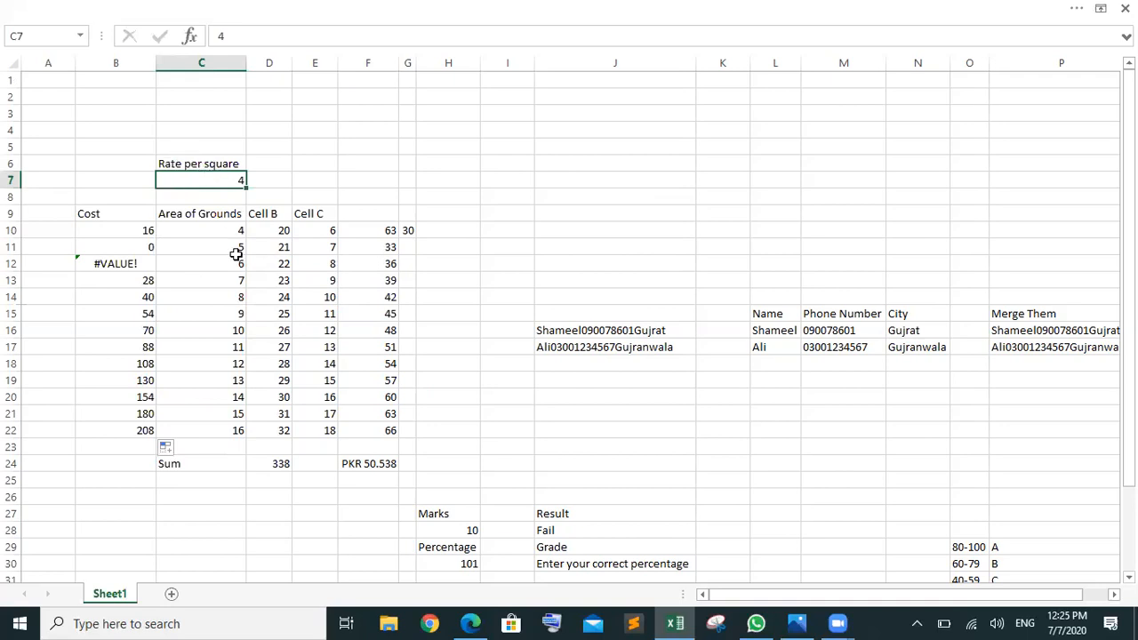
pyautogui.click(215, 228)
pyautogui.moveTo(228, 273); pyautogui.dragTo(210, 423)
pyautogui.click(211, 427)
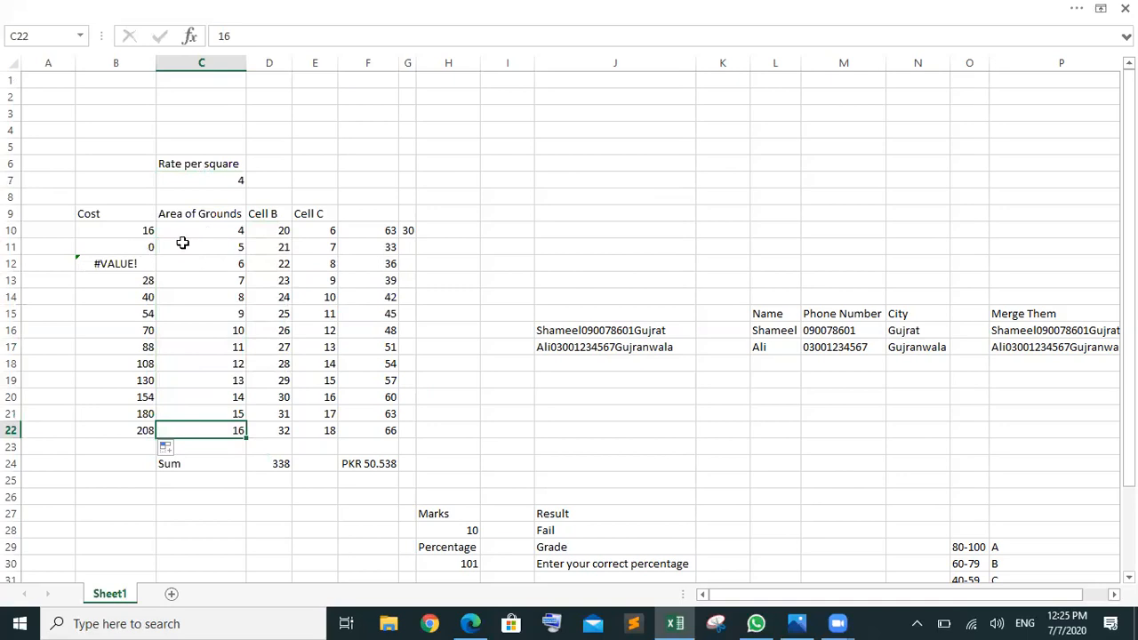
pyautogui.moveTo(184, 229); pyautogui.dragTo(204, 429)
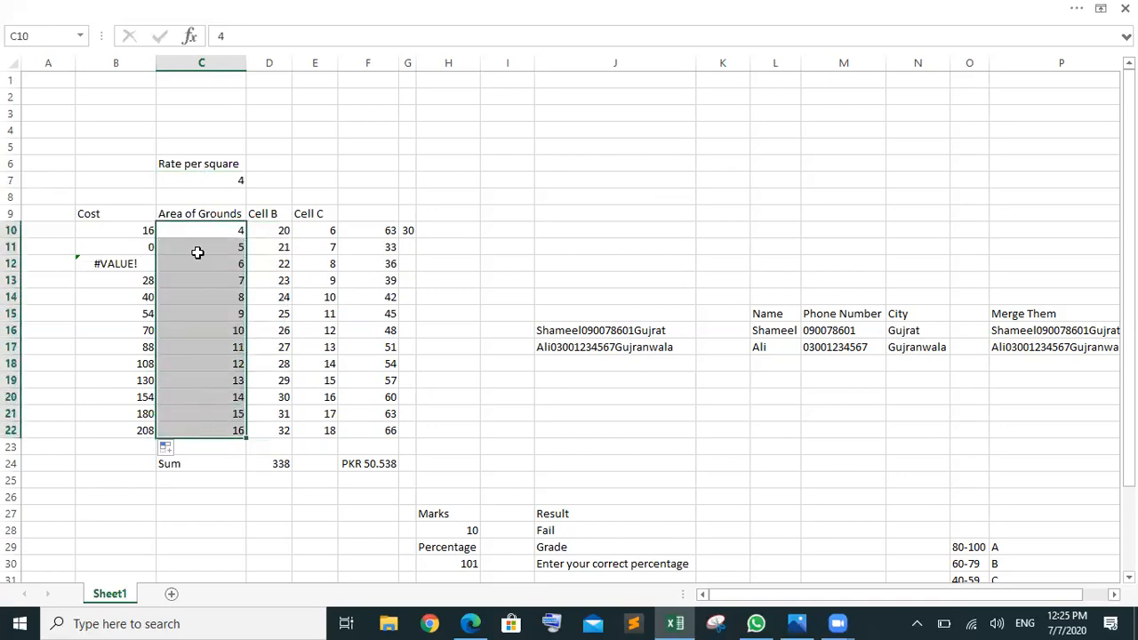
pyautogui.click(194, 179)
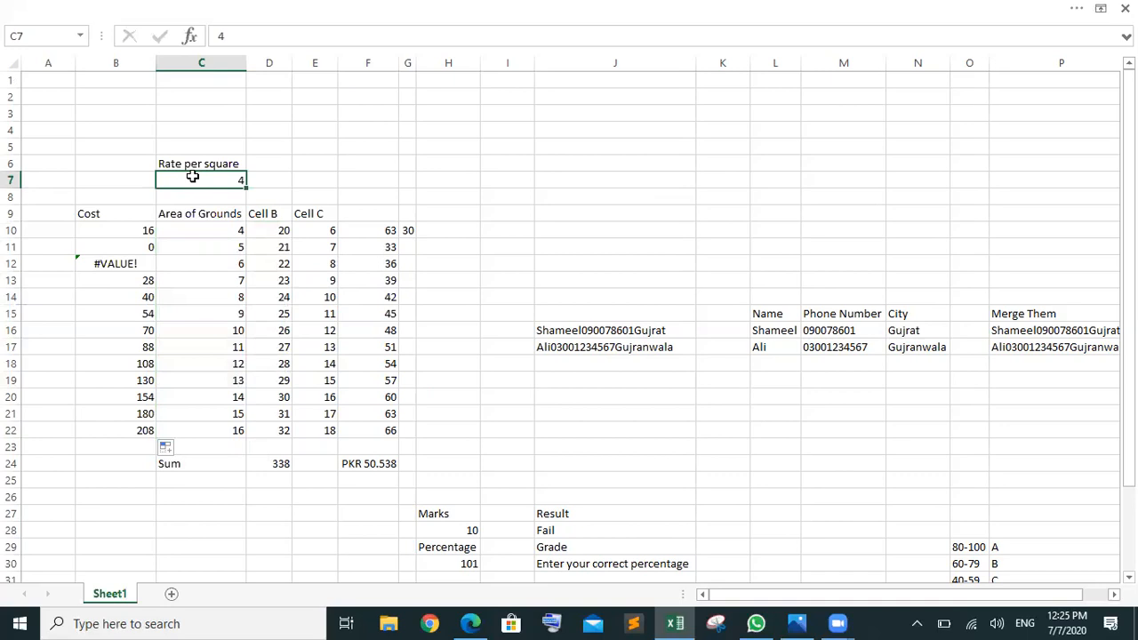
# Step: Inspect B10, B11, B12 and B16 to show the rate reference shifting to C8 and beyond
pyautogui.click(128, 231)
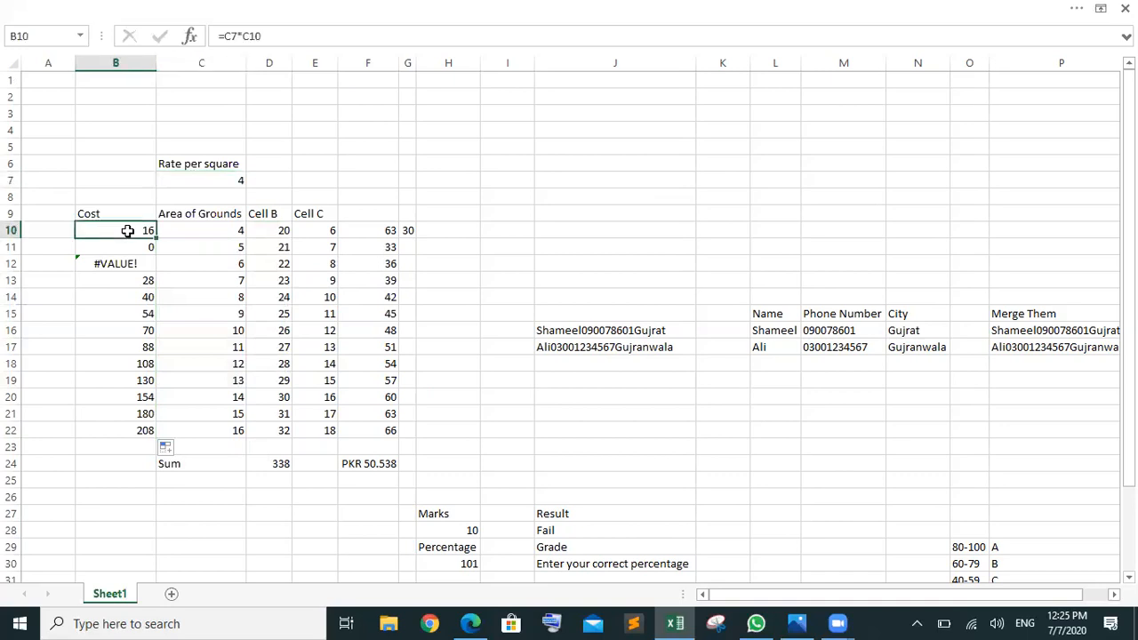
pyautogui.click(216, 180)
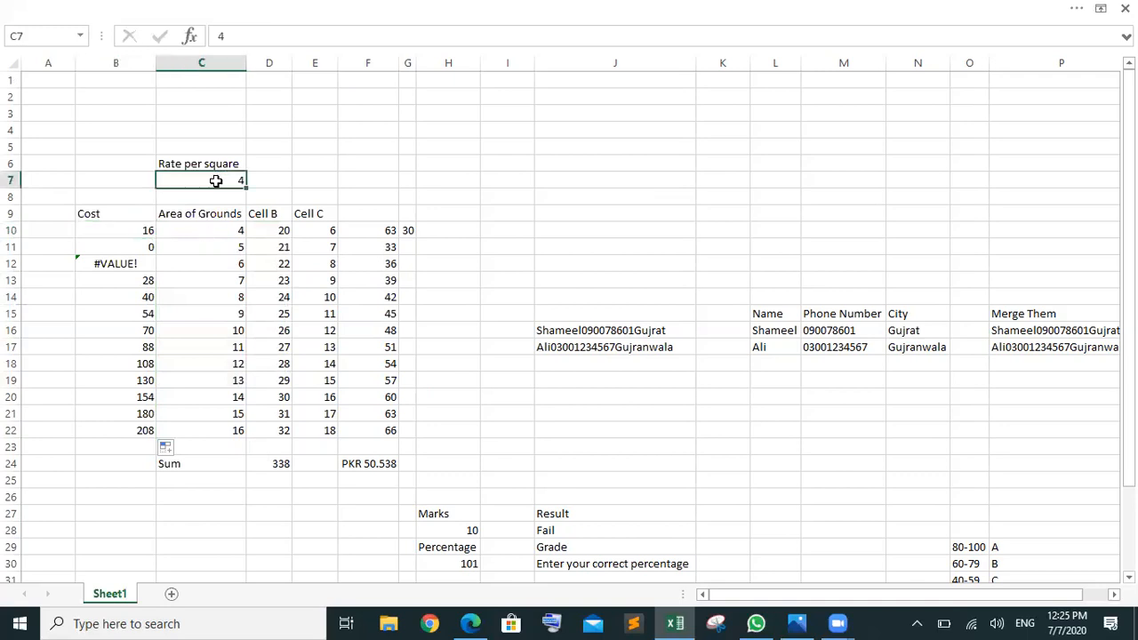
pyautogui.click(126, 242)
pyautogui.click(202, 183)
pyautogui.click(131, 229)
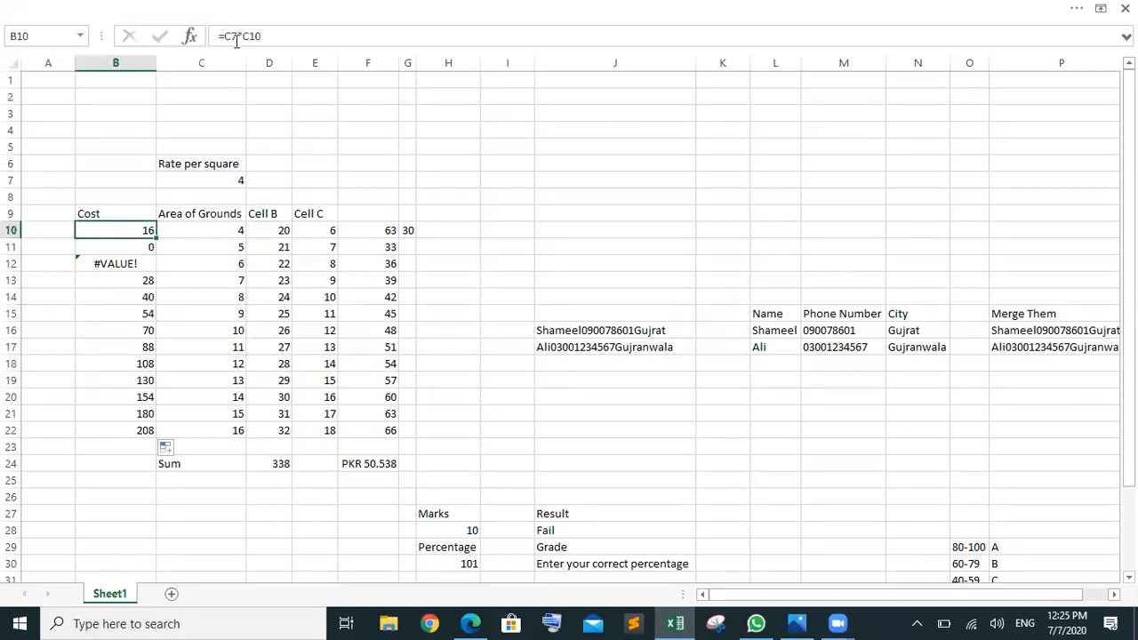
pyautogui.click(127, 246)
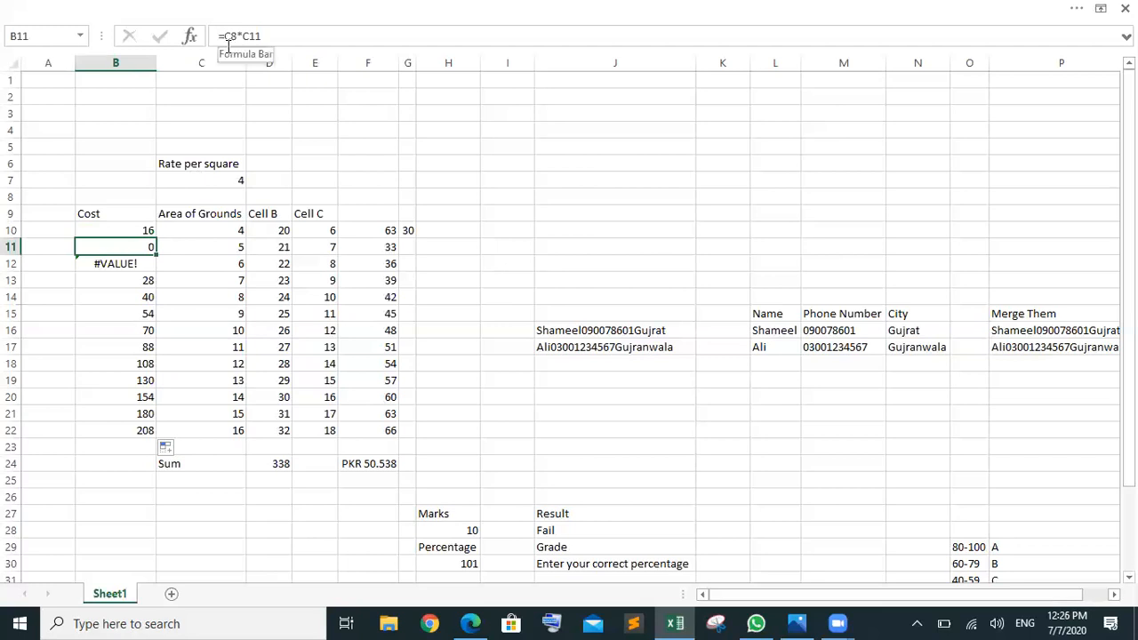
pyautogui.click(117, 263)
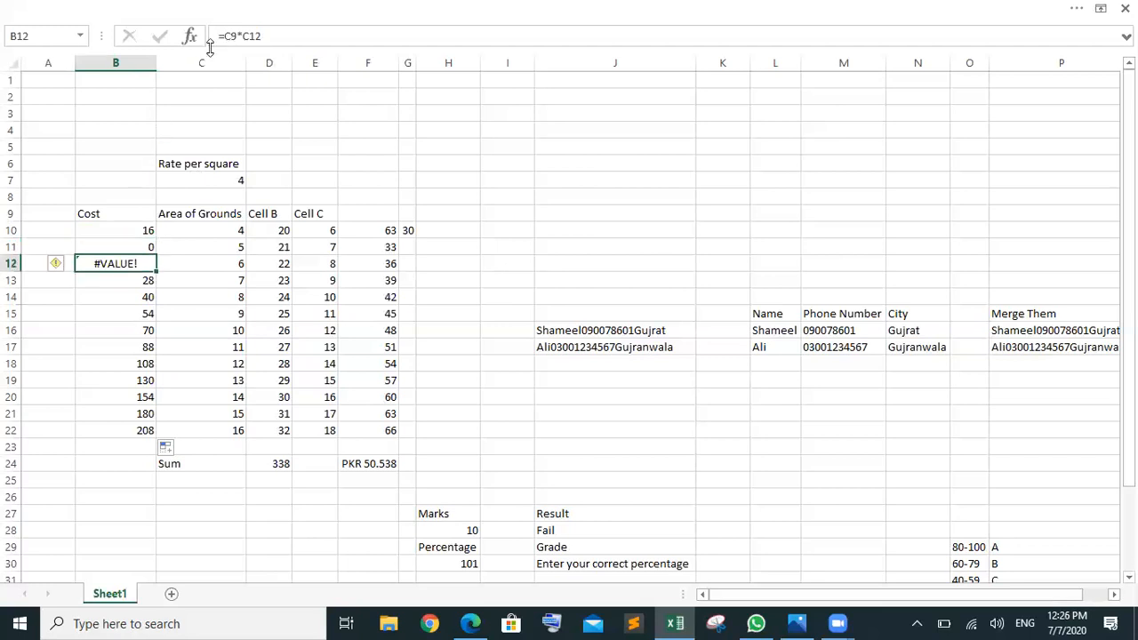
pyautogui.click(102, 329)
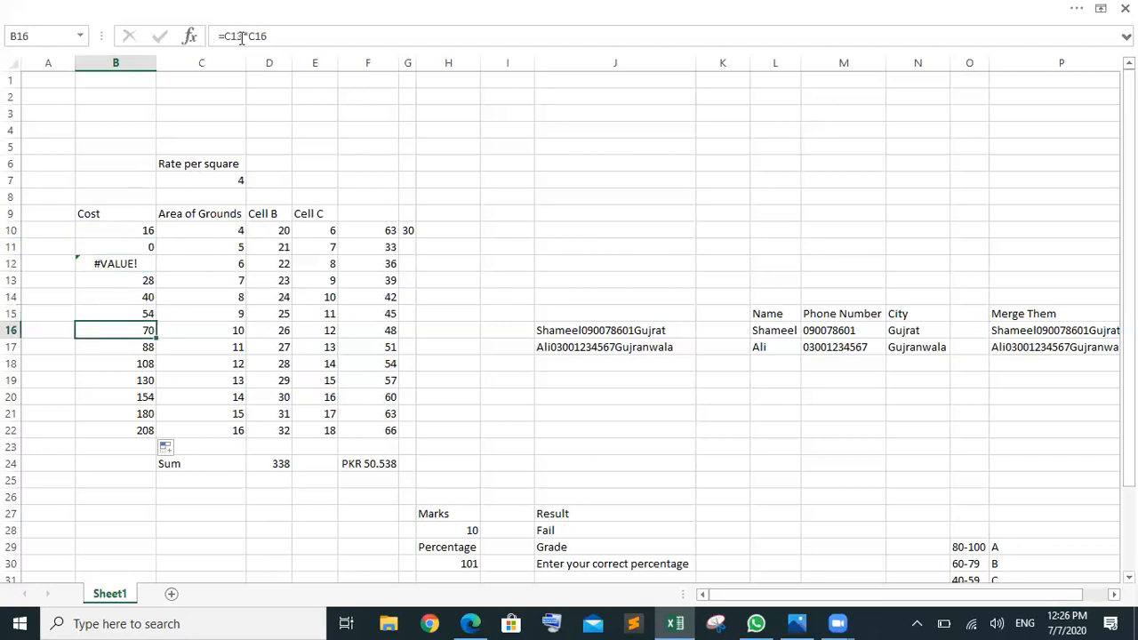
pyautogui.click(133, 231)
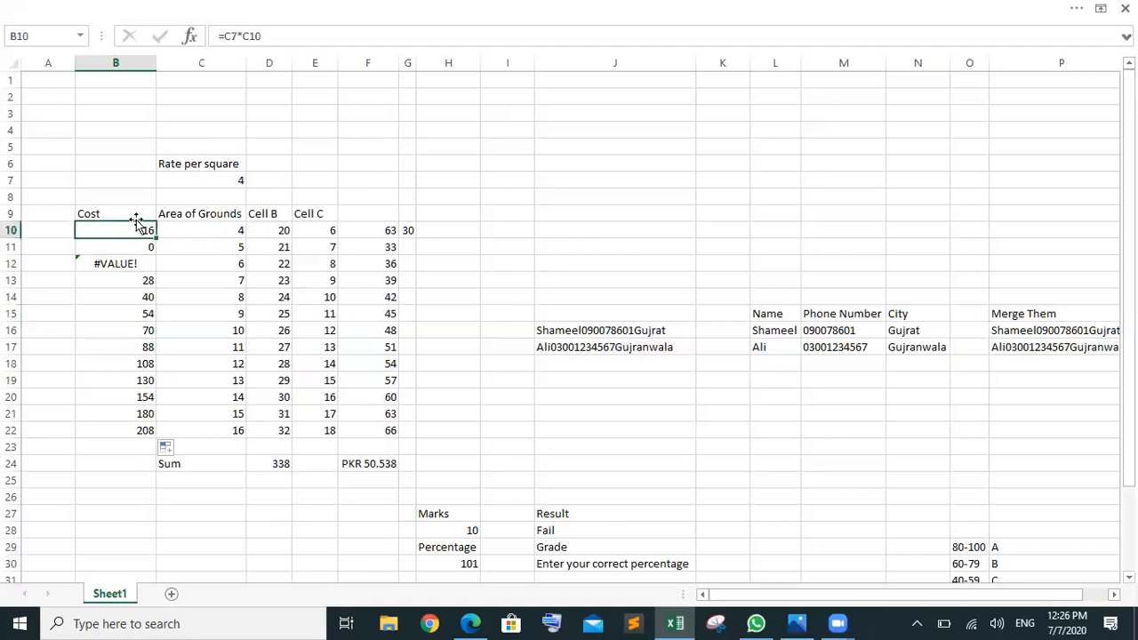
pyautogui.click(231, 37)
# Step: Change B10 to =$C$7*C10 and fill it down to B22, giving costs 16 to 64
pyautogui.doubleClick(230, 37)
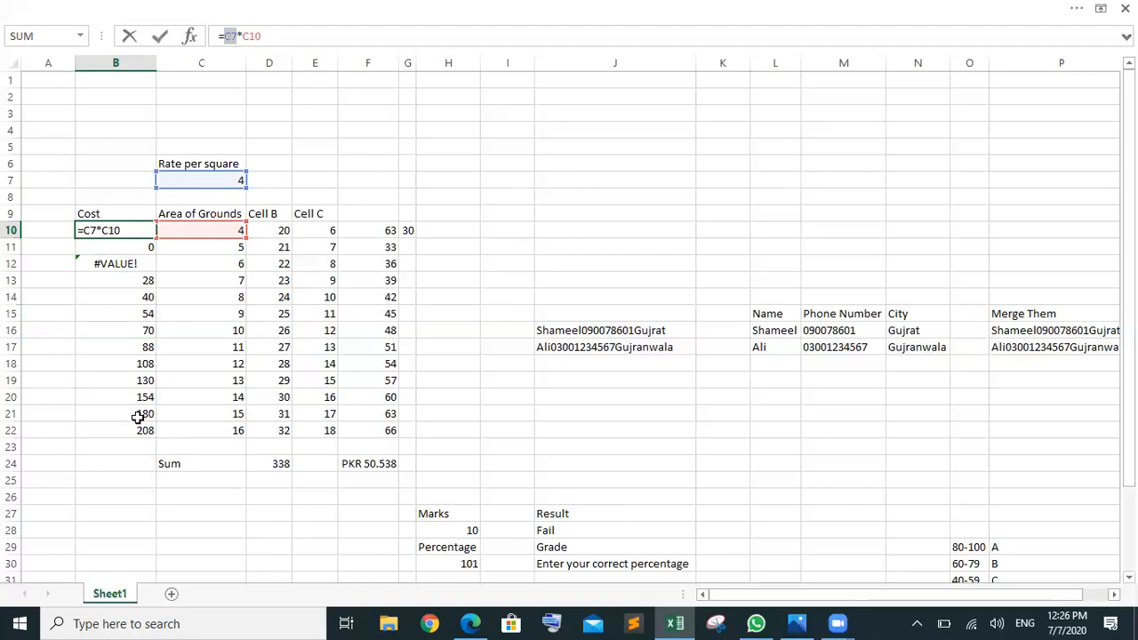
pyautogui.click(238, 36)
pyautogui.write('$C')
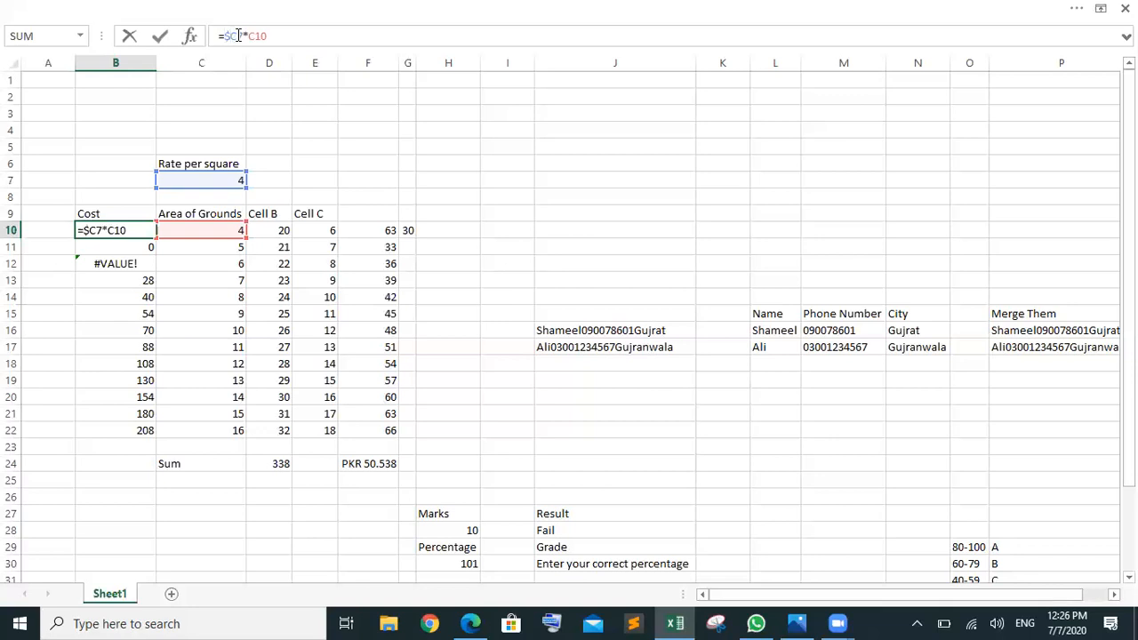
pyautogui.write('$')
pyautogui.press('Return')
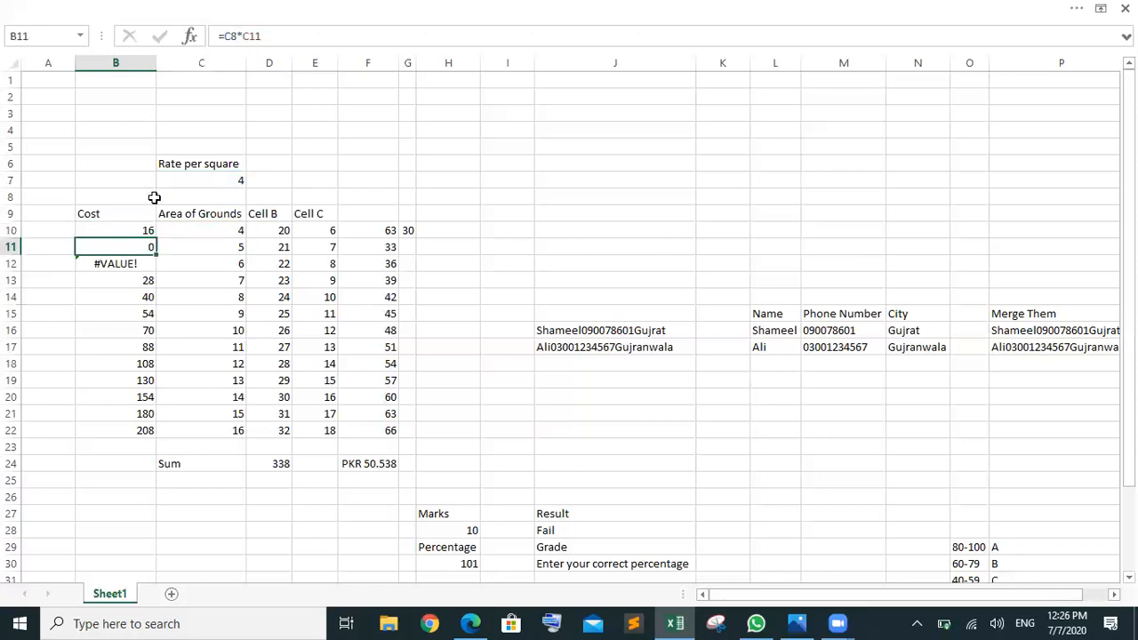
pyautogui.click(147, 230)
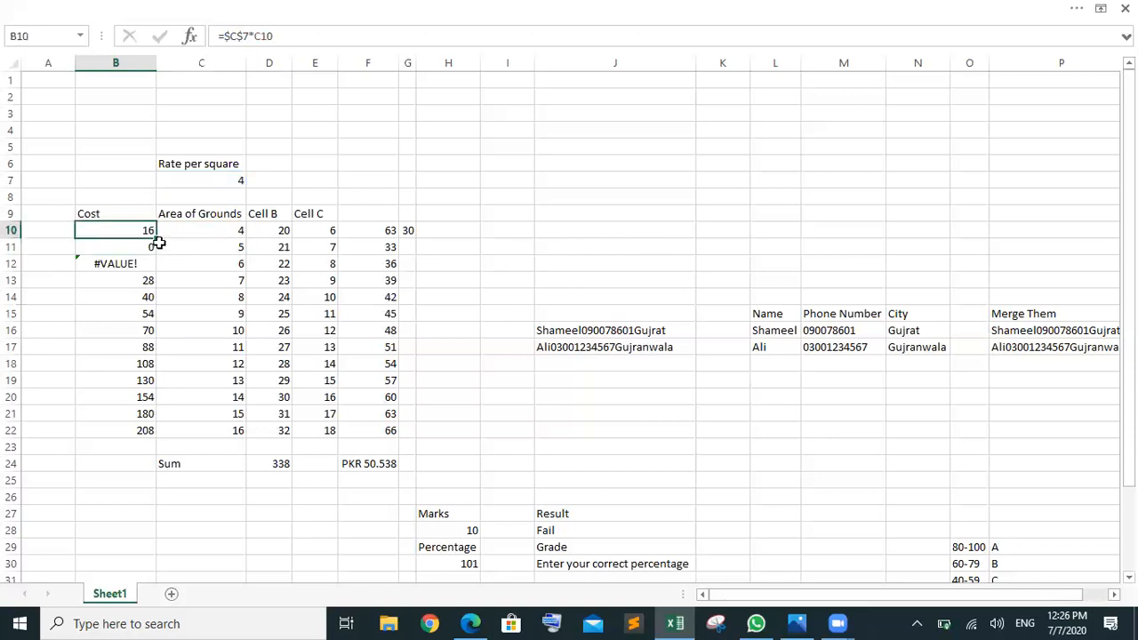
pyautogui.moveTo(143, 288); pyautogui.dragTo(139, 443)
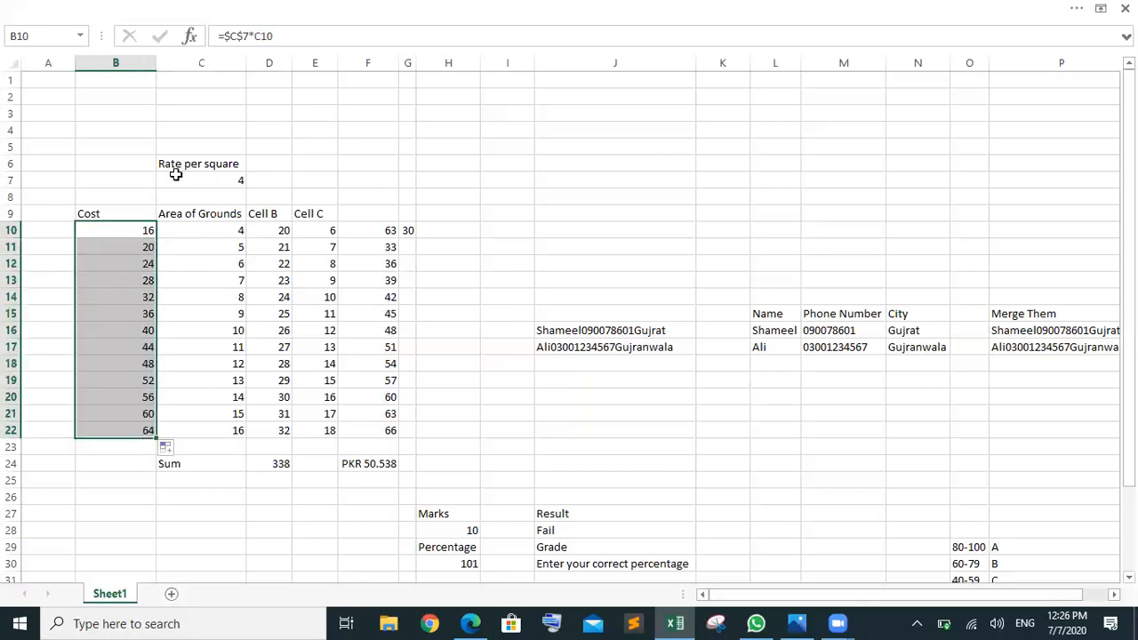
pyautogui.click(134, 229)
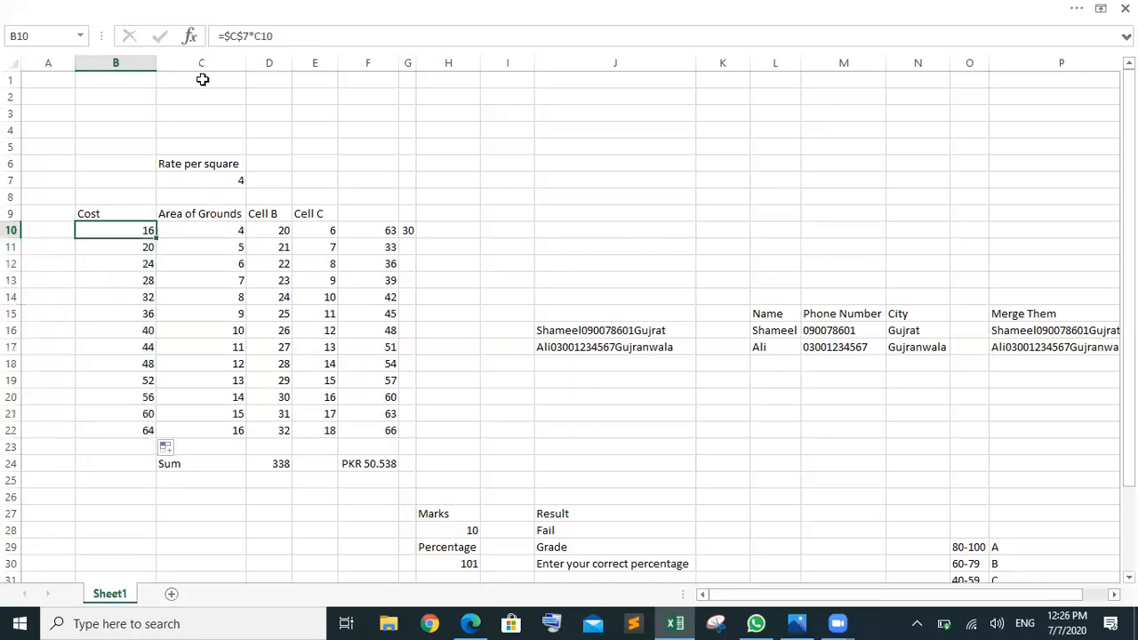
pyautogui.click(138, 248)
pyautogui.press('Down')
pyautogui.press('Down')
pyautogui.press('Down')
pyautogui.press('Down')
pyautogui.press('Down')
pyautogui.press('Down')
pyautogui.press('Down')
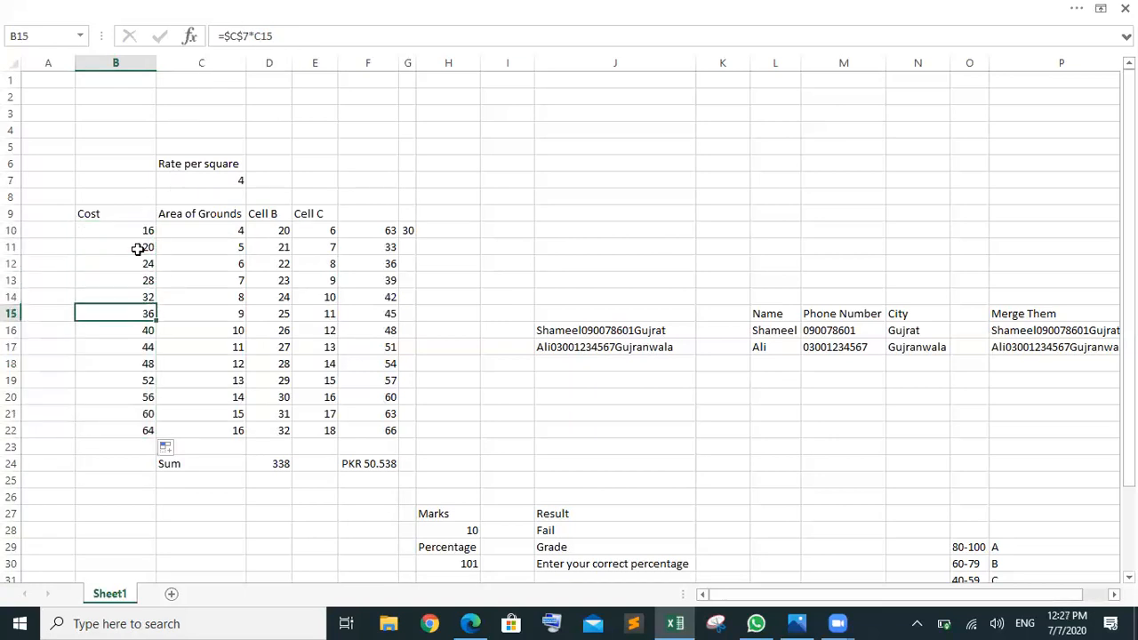
pyautogui.moveTo(203, 233); pyautogui.dragTo(201, 430)
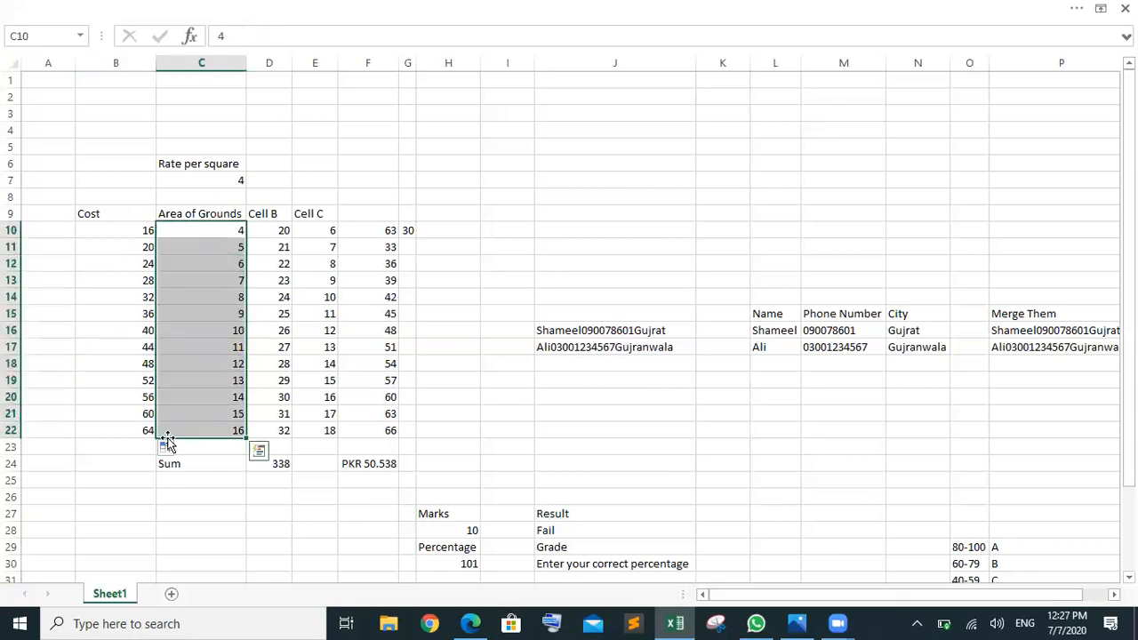
pyautogui.moveTo(132, 429); pyautogui.dragTo(126, 280)
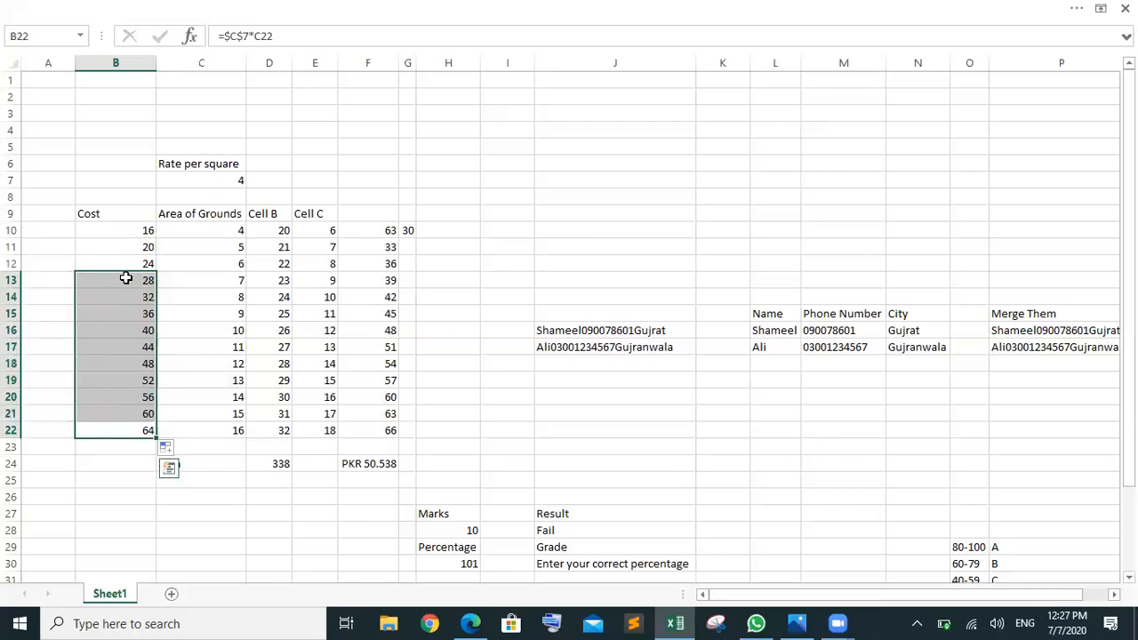
pyautogui.click(126, 278)
pyautogui.press('Down')
pyautogui.press('Down')
pyautogui.press('Down')
pyautogui.press('Down')
pyautogui.press('Down')
pyautogui.press('Down')
pyautogui.press('Down')
pyautogui.press('Down')
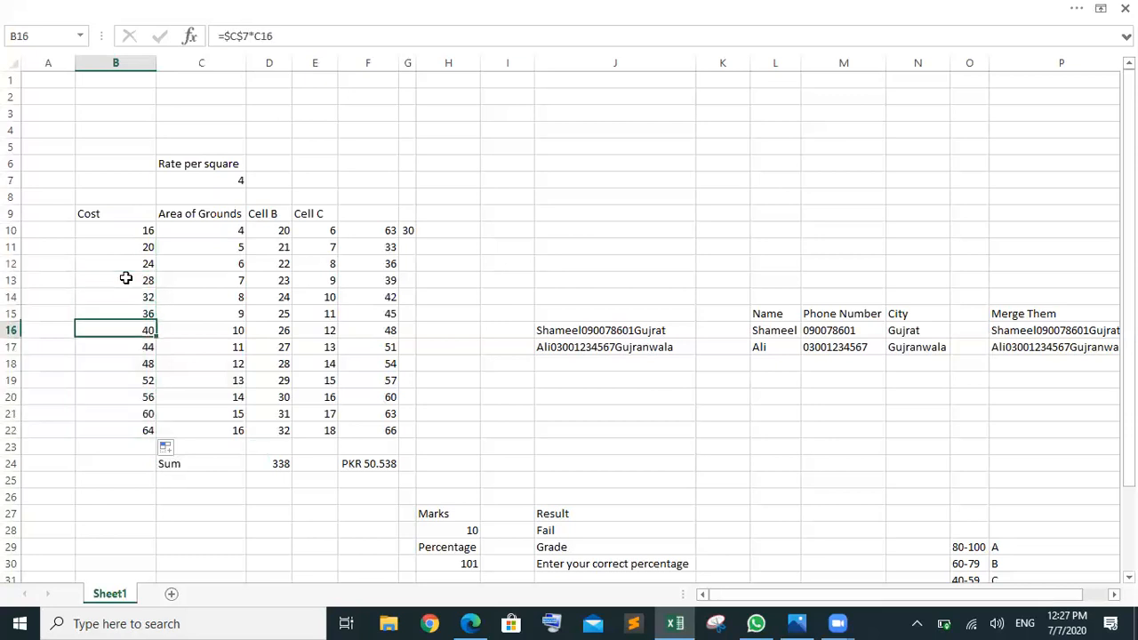
pyautogui.press('Down')
pyautogui.press('Up')
pyautogui.press('Up')
pyautogui.press('Up')
pyautogui.press('Up')
pyautogui.press('Up')
pyautogui.press('Up')
pyautogui.press('Up')
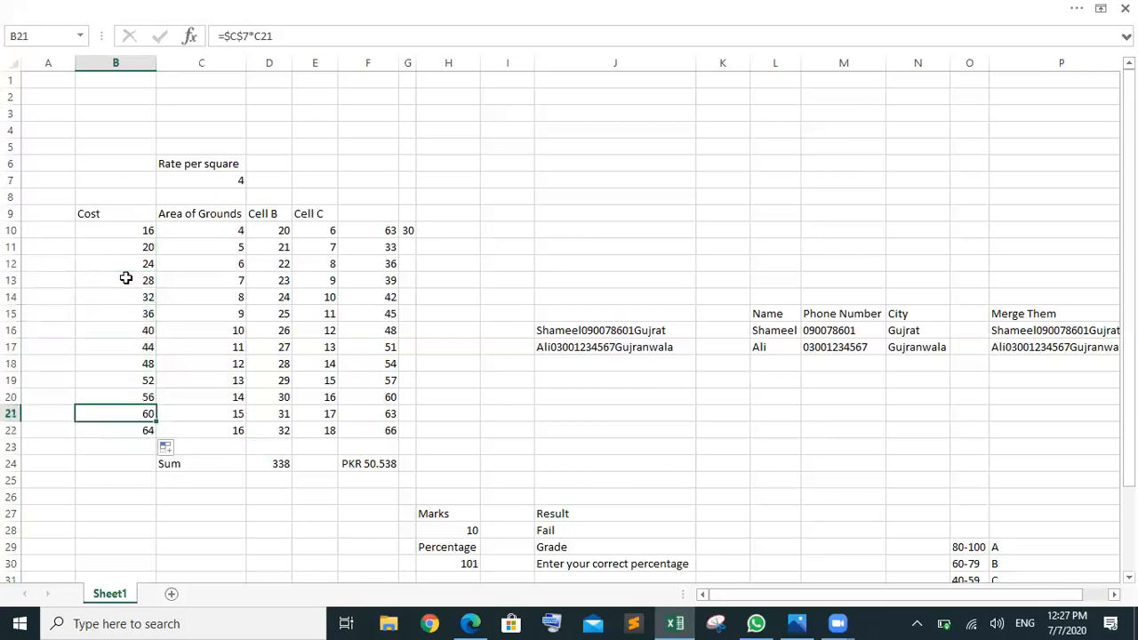
pyautogui.press('Up')
pyautogui.press('Up')
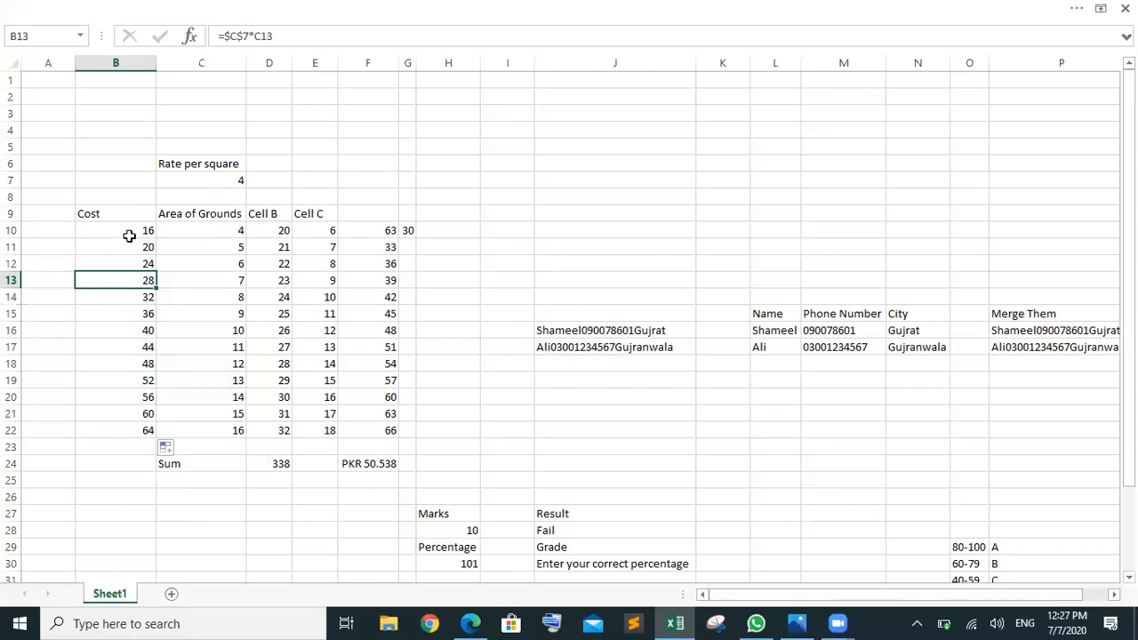
pyautogui.click(128, 233)
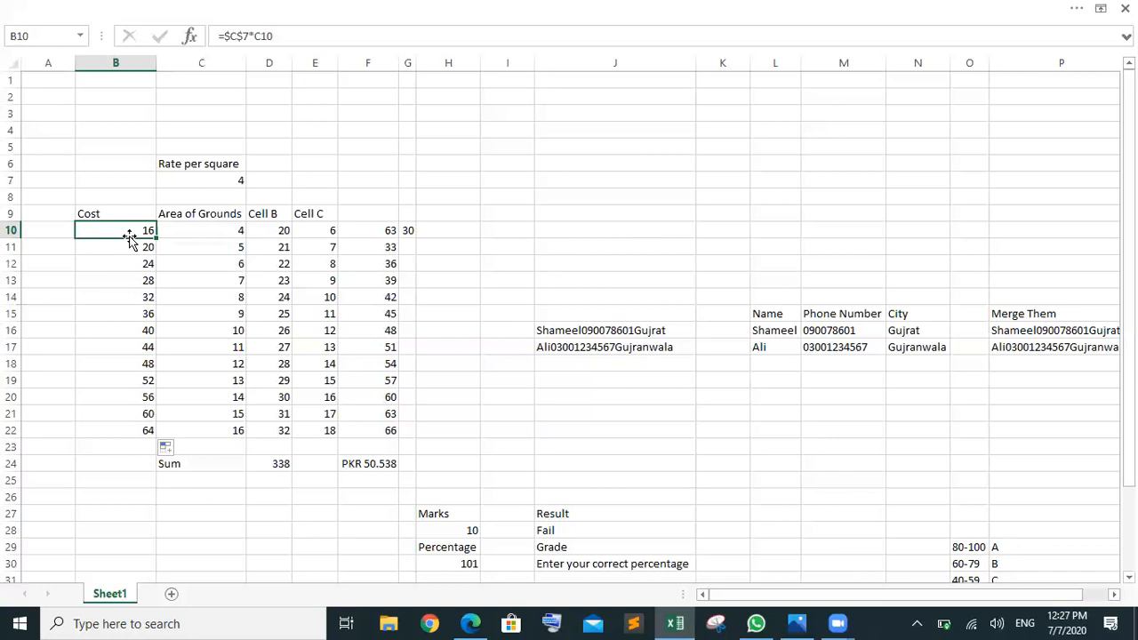
pyautogui.click(227, 179)
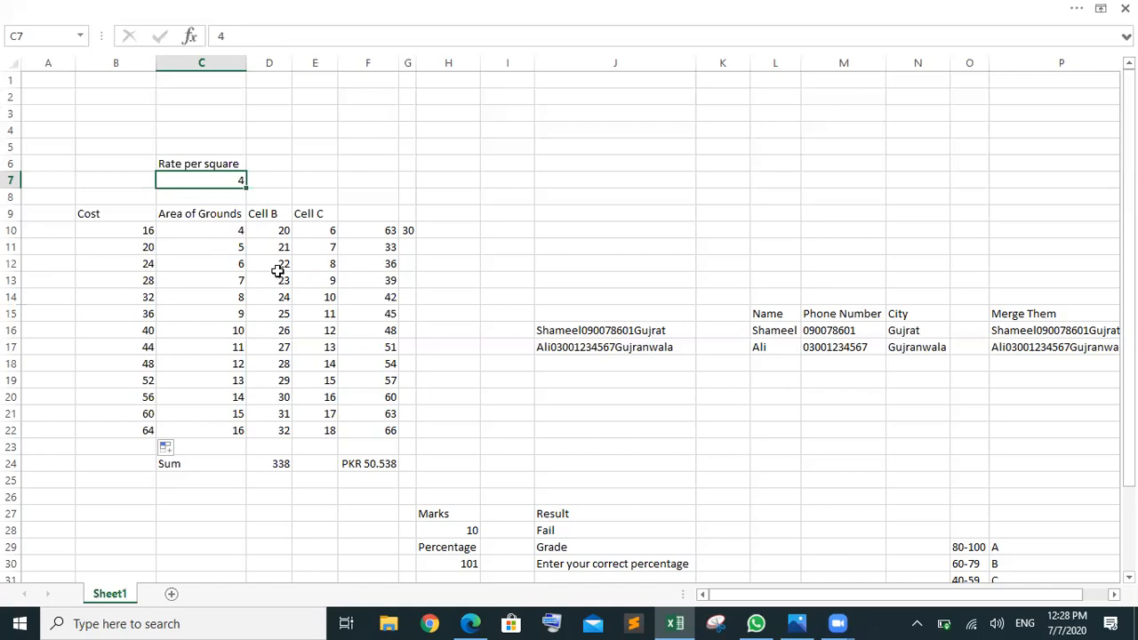
pyautogui.click(256, 178)
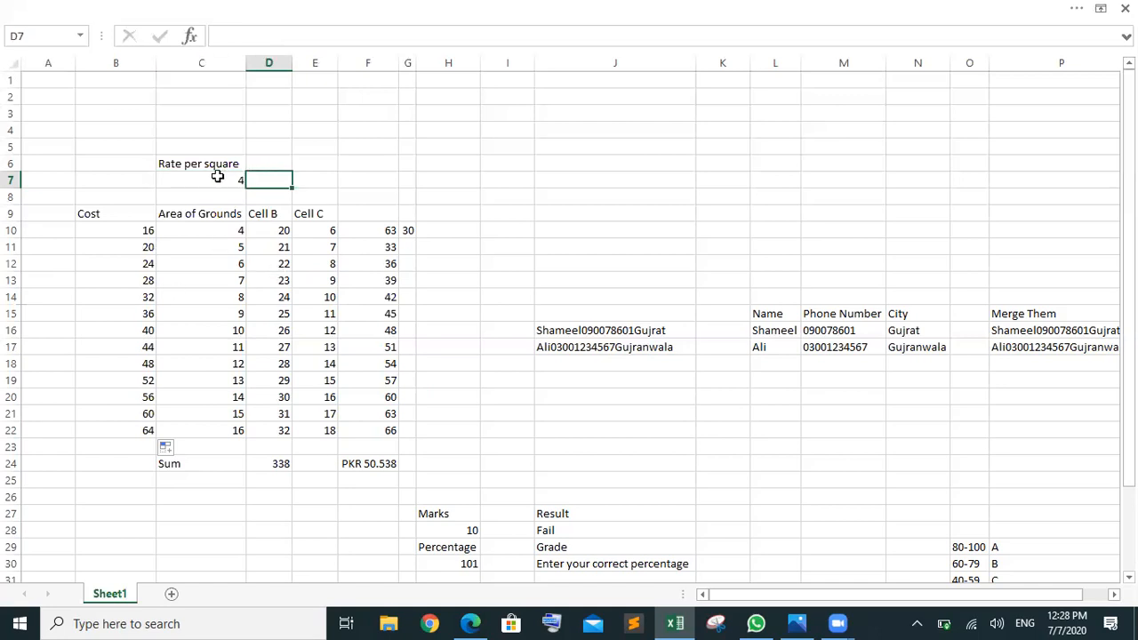
pyautogui.click(220, 178)
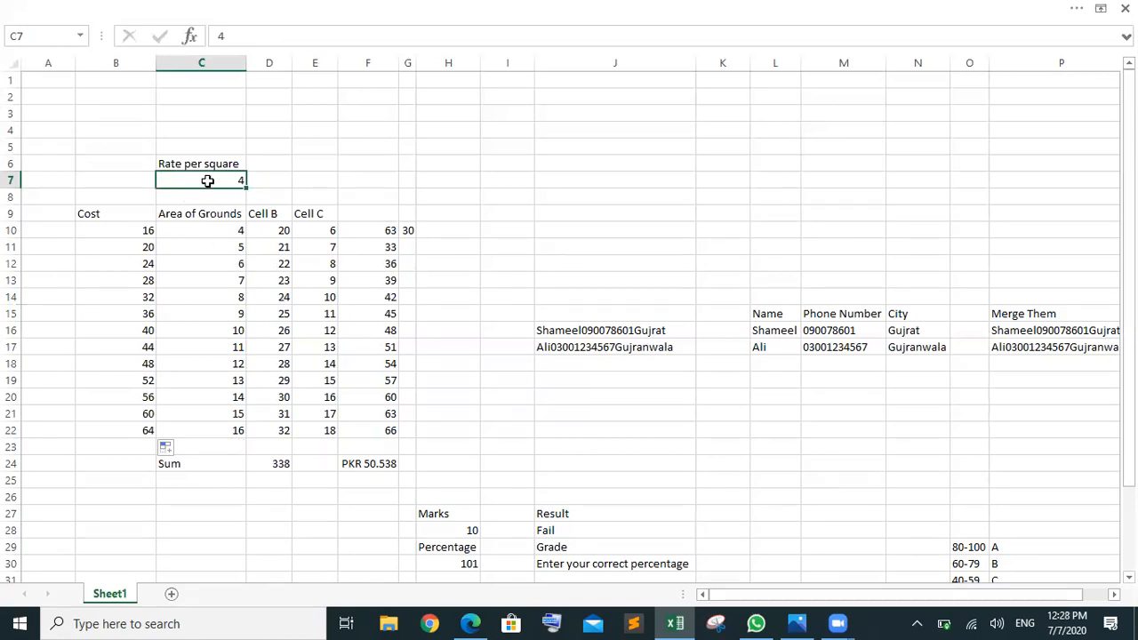
pyautogui.click(131, 232)
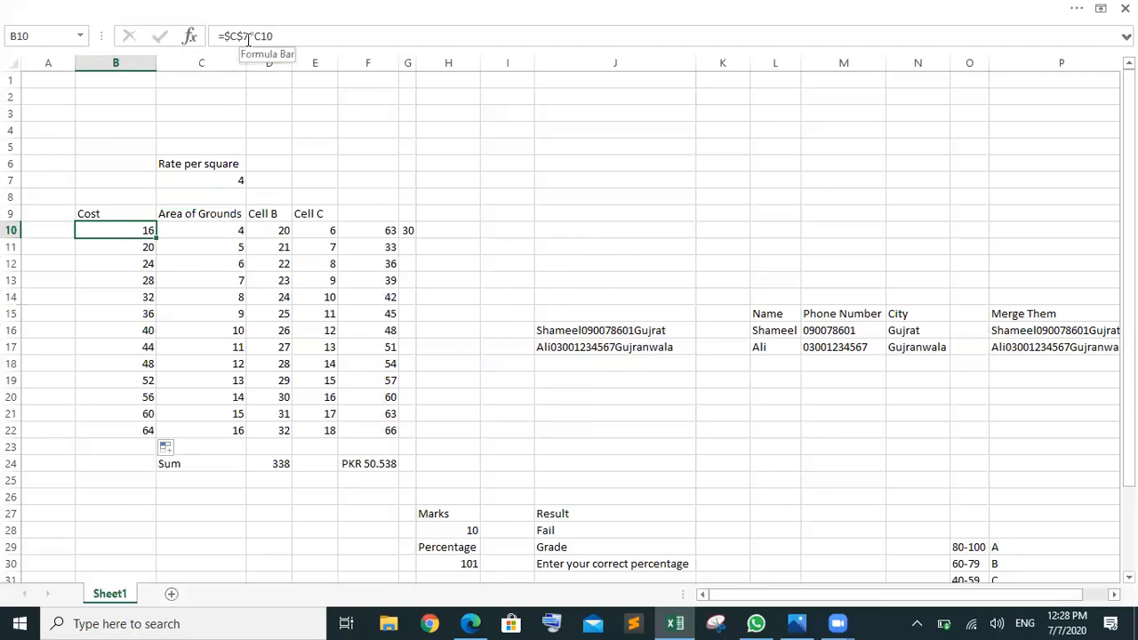
pyautogui.moveTo(248, 37); pyautogui.dragTo(230, 42)
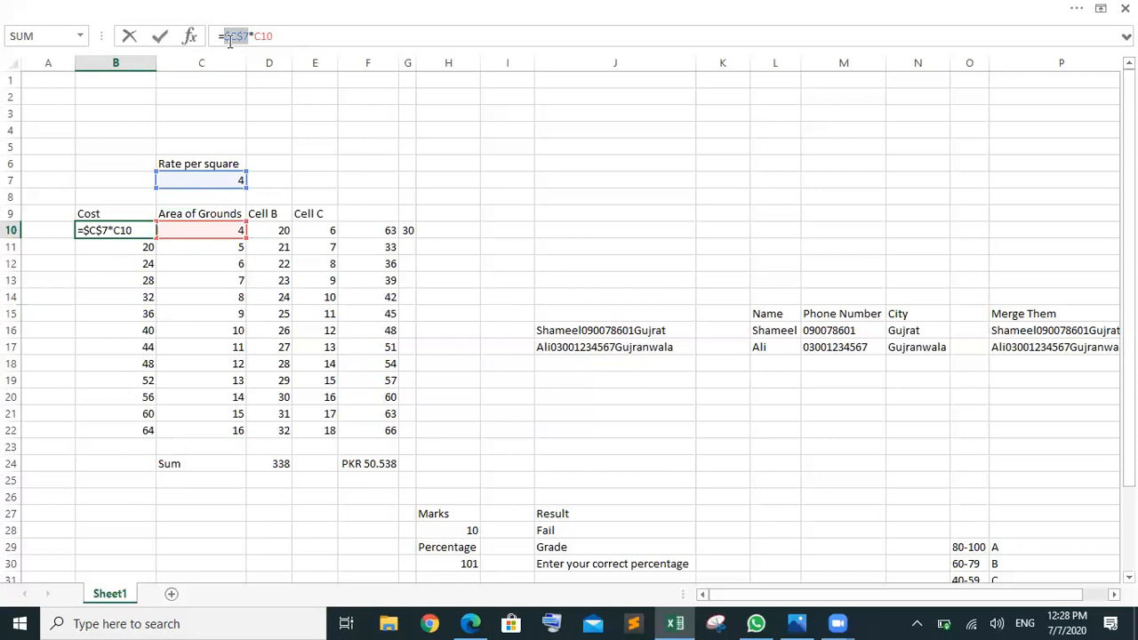
pyautogui.click(326, 238)
pyautogui.press('Escape')
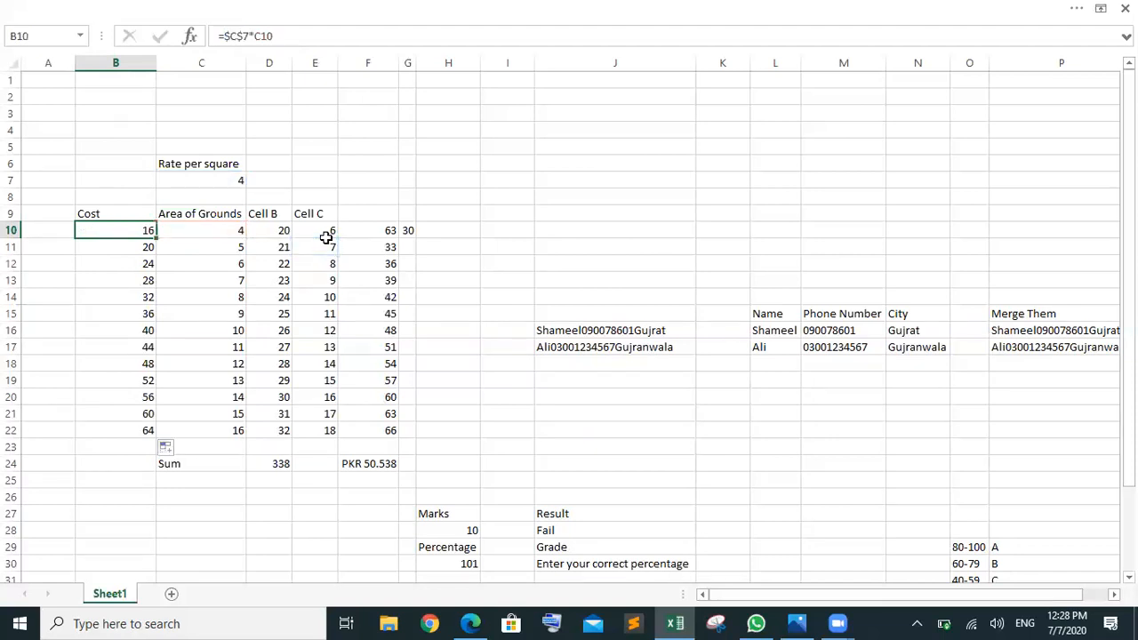
pyautogui.click(208, 188)
pyautogui.click(217, 179)
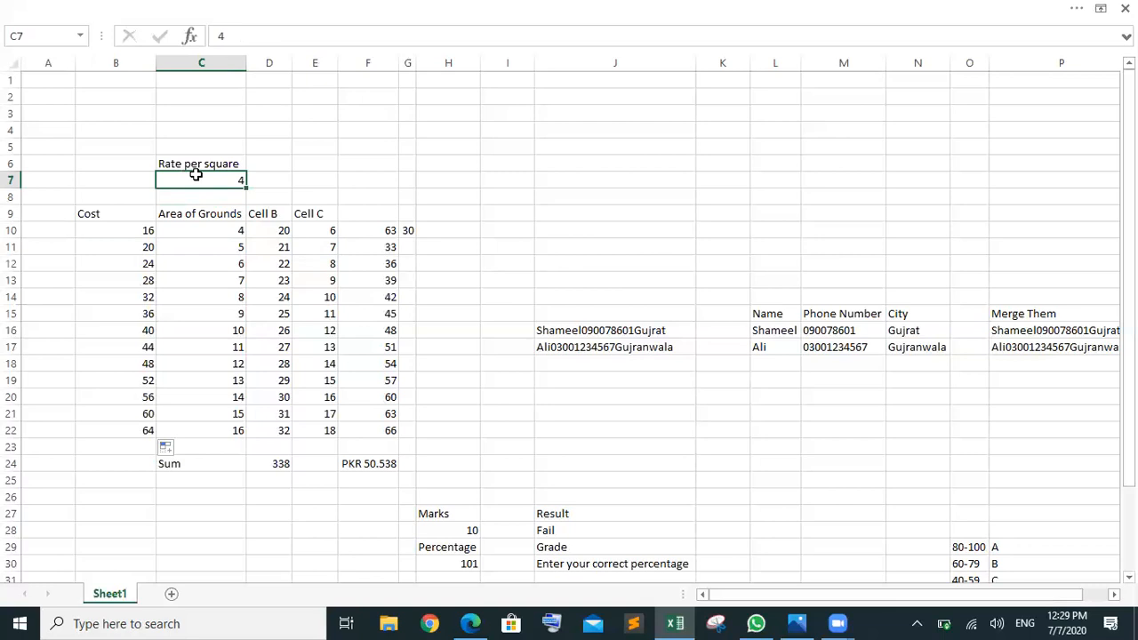
# Step: Point out areas 5, 6, 7 and rate 4, then open B10's =$C$7*C10 for editing
pyautogui.click(210, 236)
pyautogui.moveTo(211, 235); pyautogui.dragTo(236, 300)
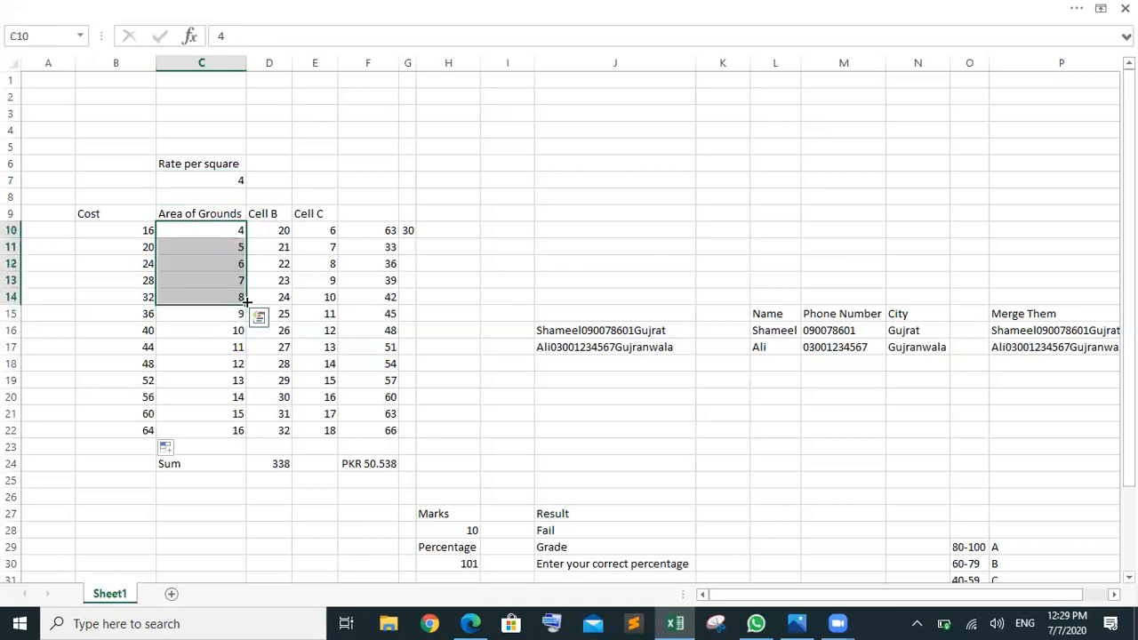
pyautogui.click(207, 236)
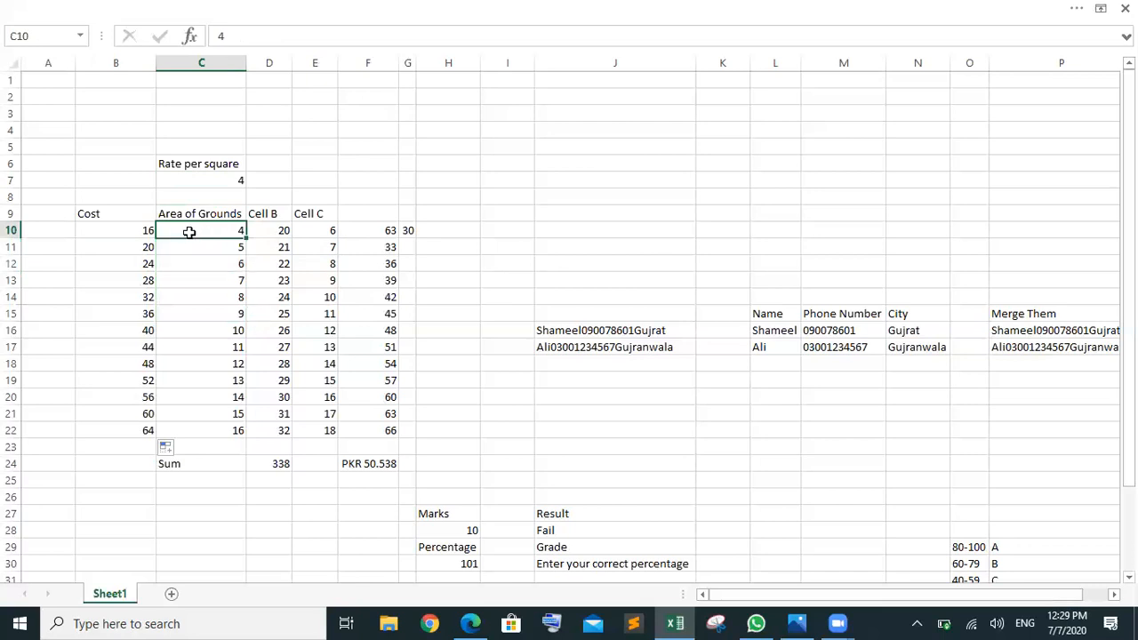
pyautogui.click(205, 249)
pyautogui.click(214, 263)
pyautogui.click(213, 283)
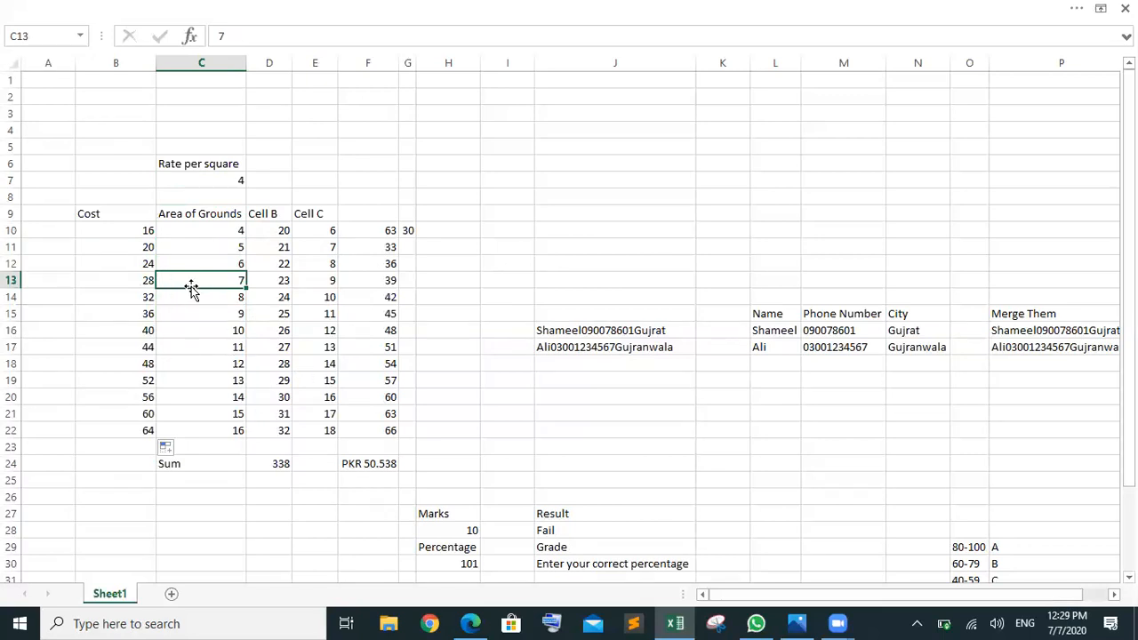
pyautogui.click(199, 177)
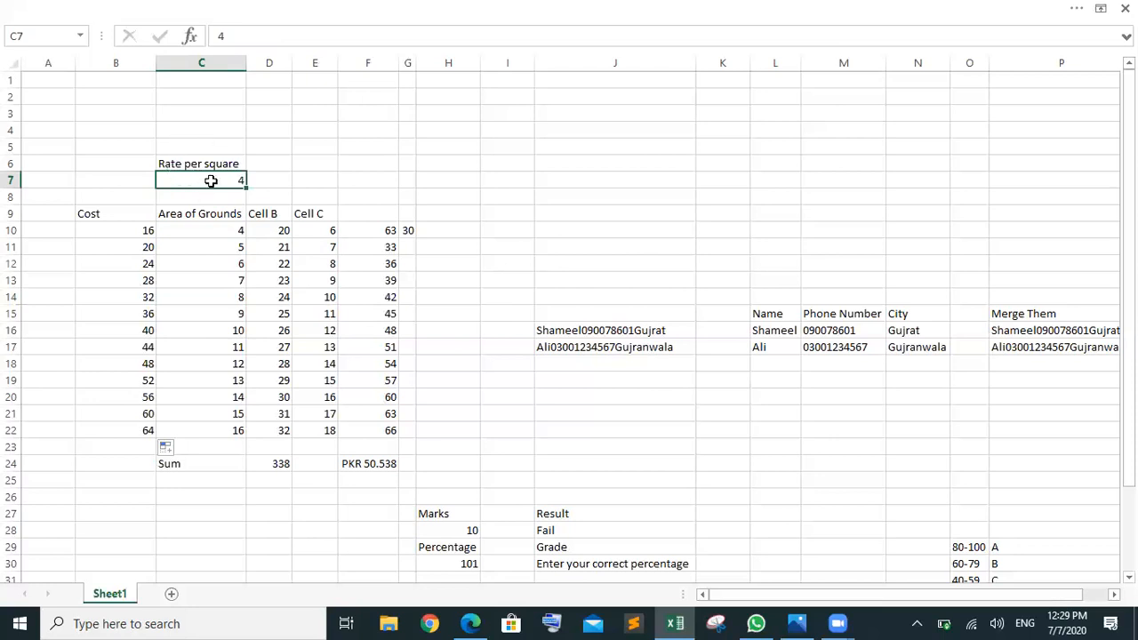
pyautogui.moveTo(218, 233); pyautogui.dragTo(235, 414)
pyautogui.click(129, 232)
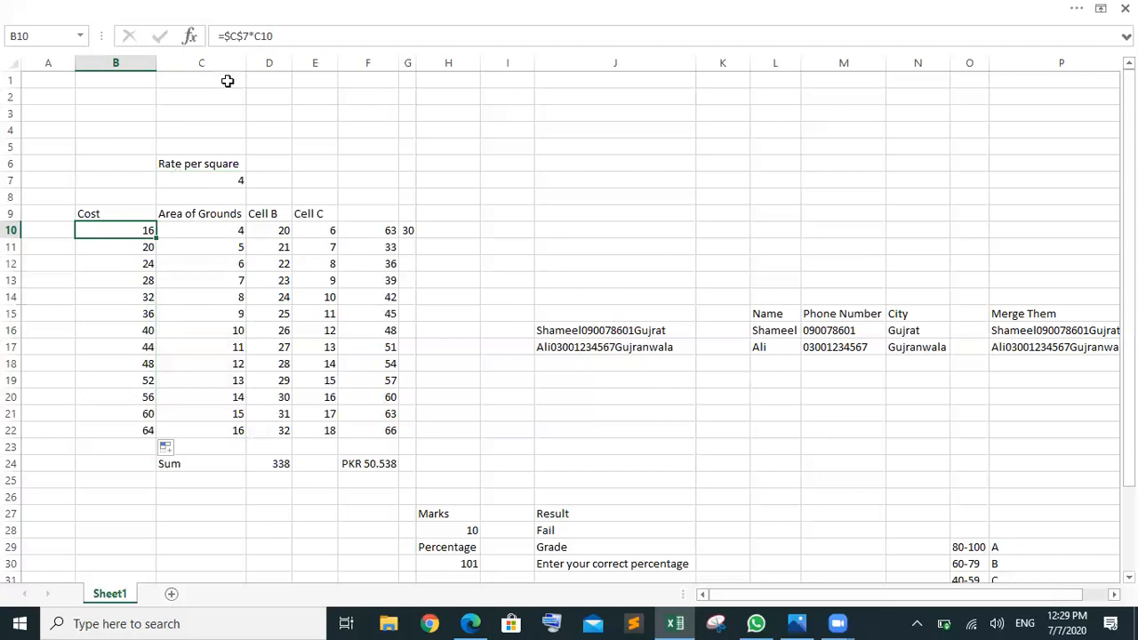
pyautogui.click(230, 36)
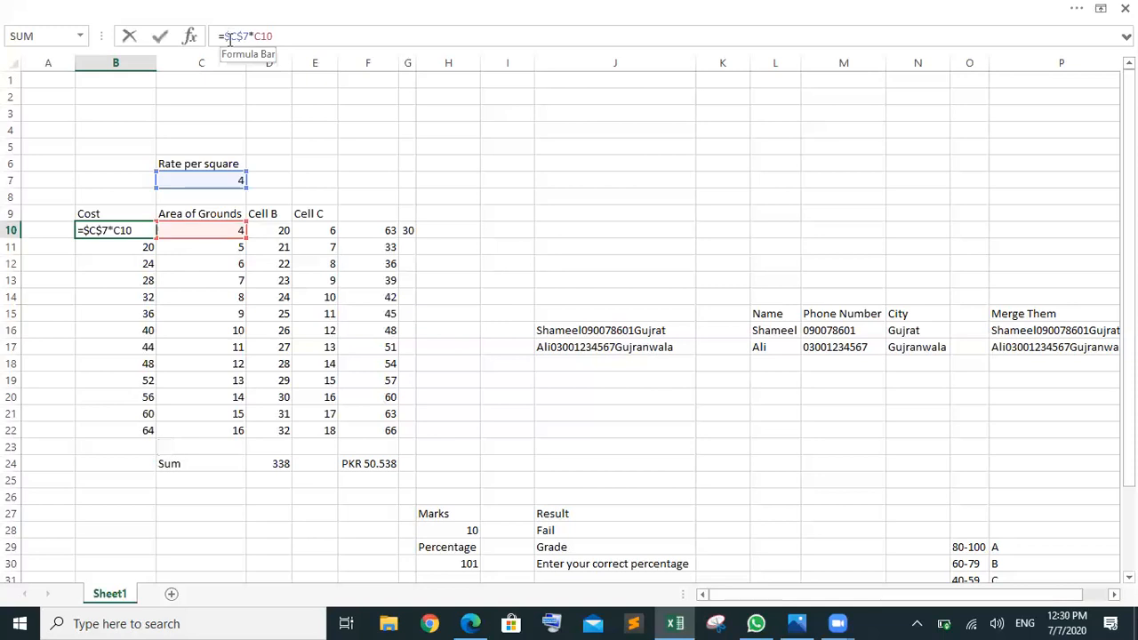